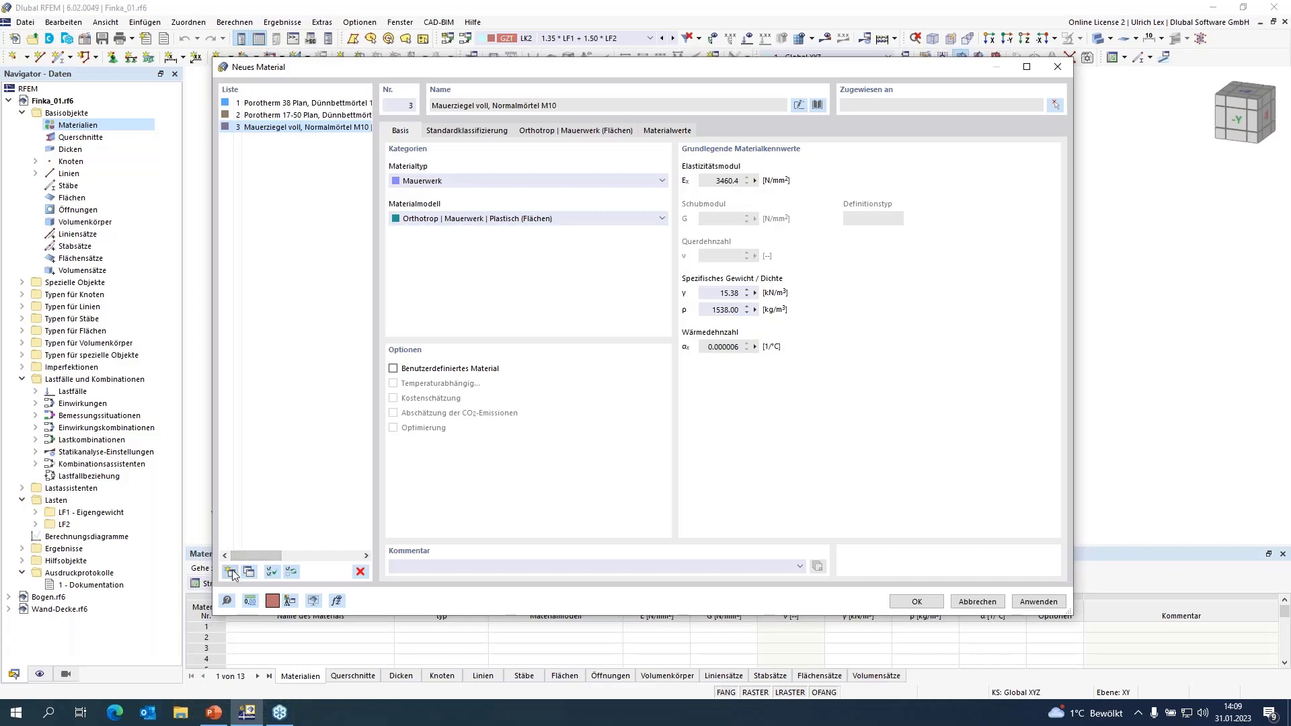
- Add concrete C25/30 from the material library as the fourth material and accept the material list
{"action": "left_click", "coordinate": [817, 105]}
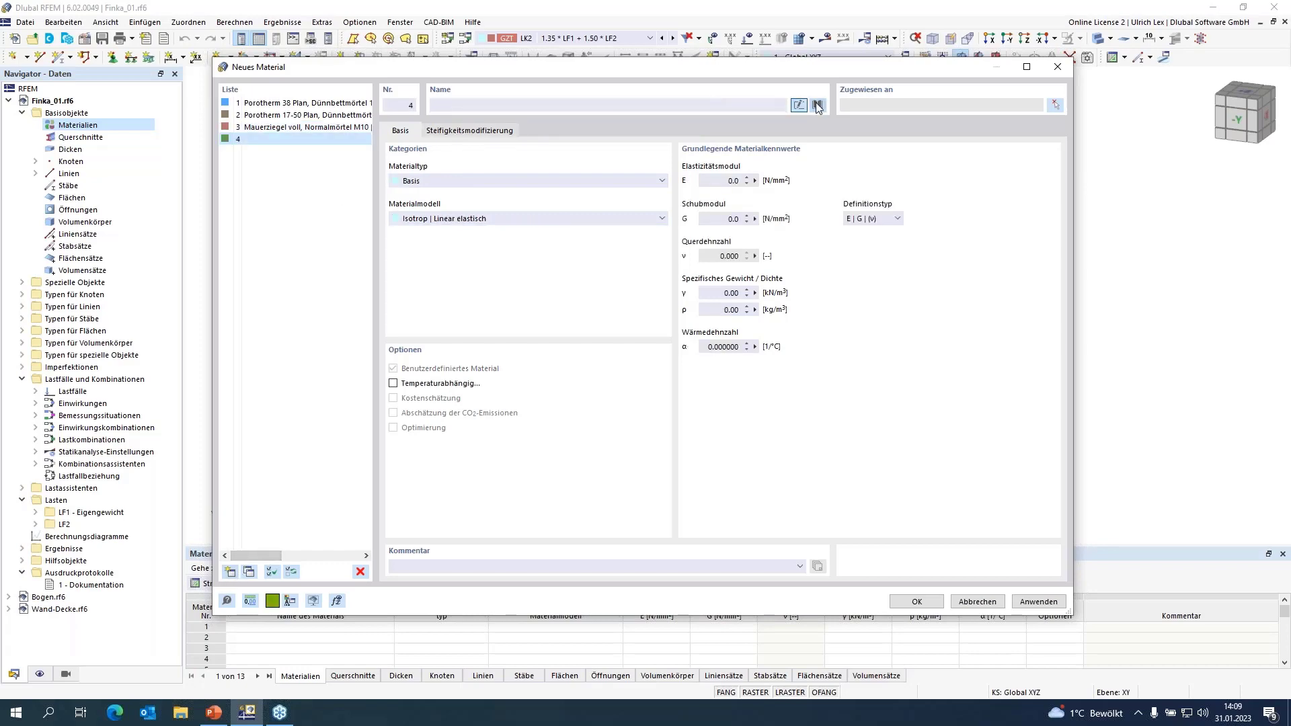
{"action": "left_click", "coordinate": [257, 150]}
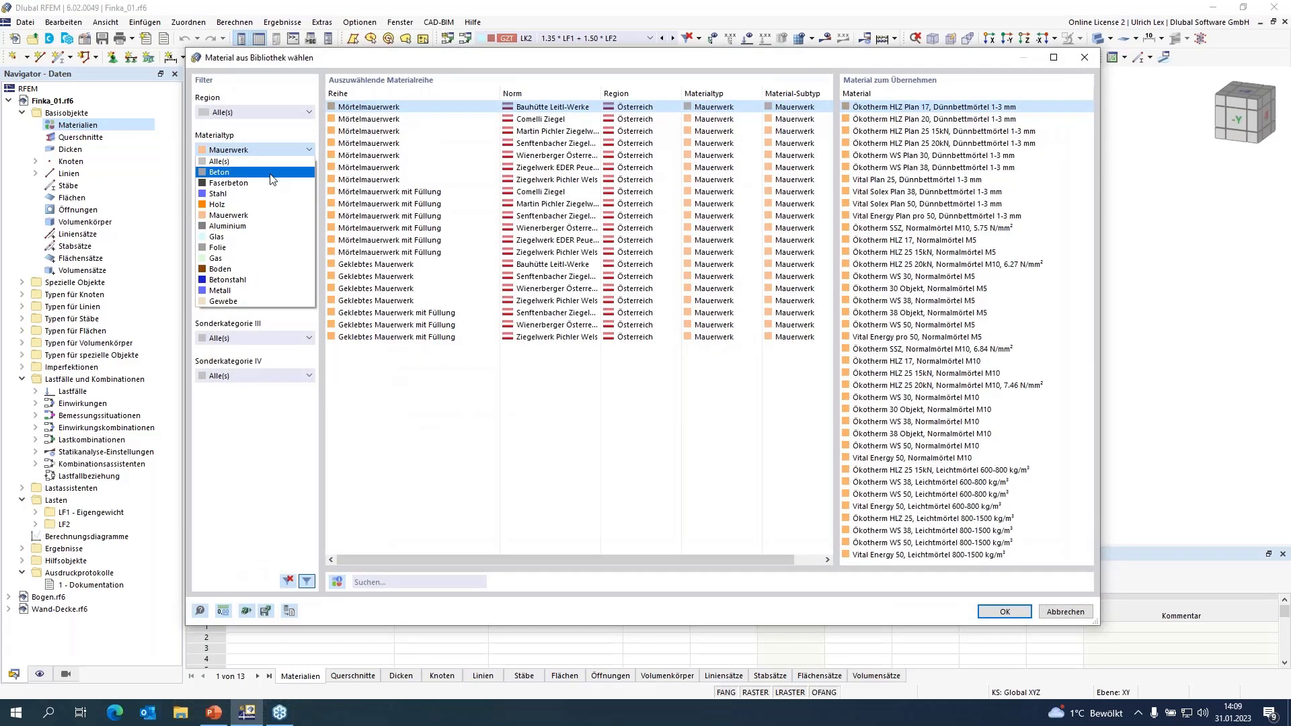
{"action": "left_click", "coordinate": [259, 173]}
{"action": "left_click", "coordinate": [907, 144]}
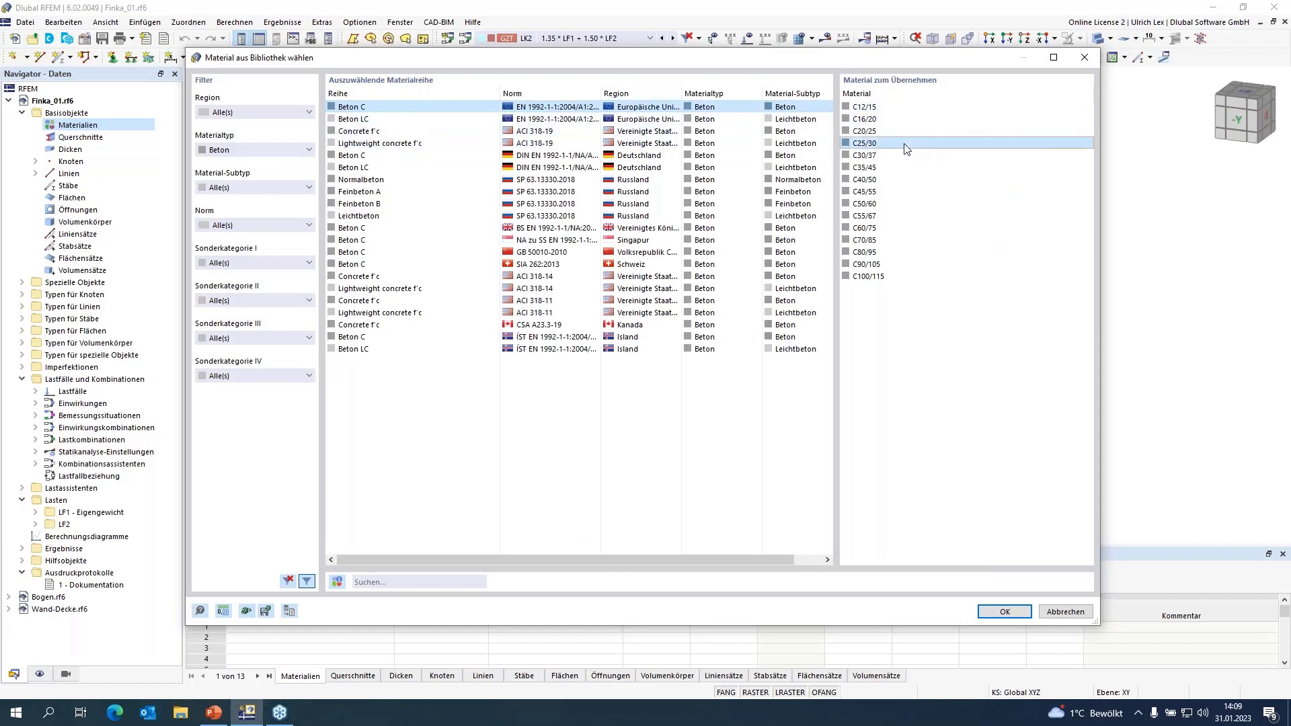
{"action": "left_click", "coordinate": [1005, 612]}
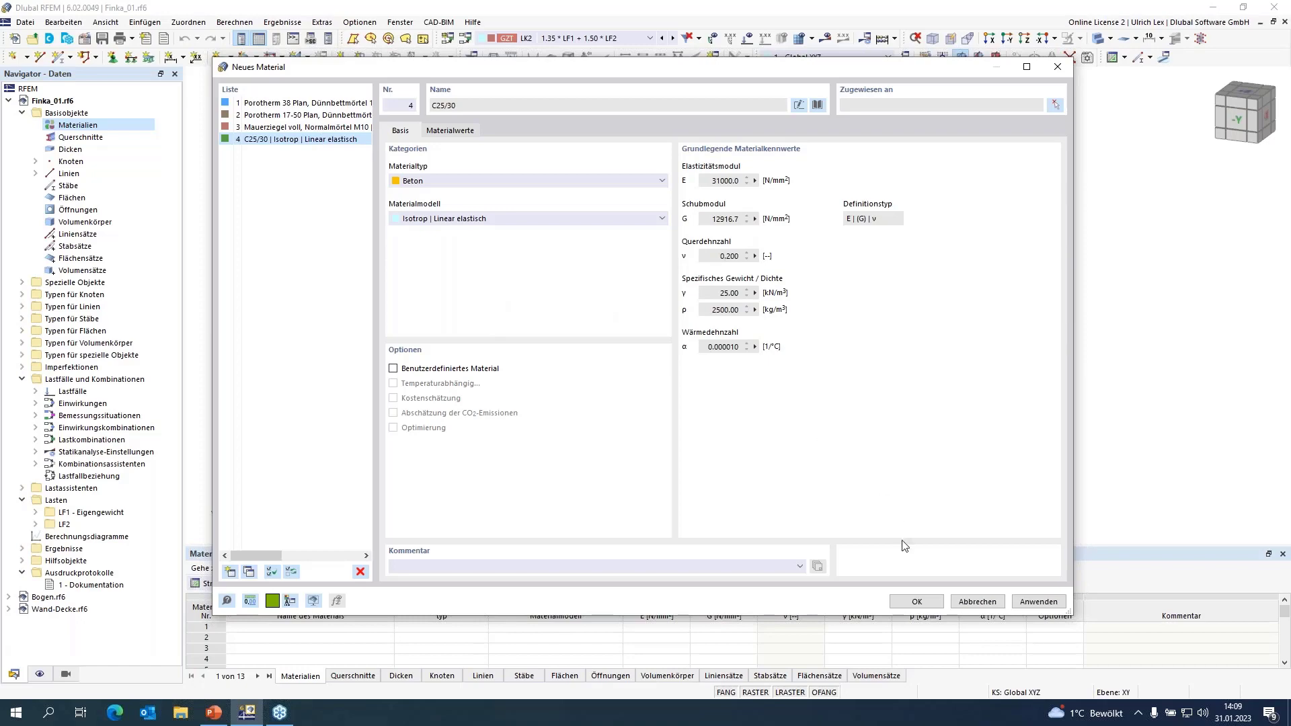
{"action": "left_click", "coordinate": [913, 605]}
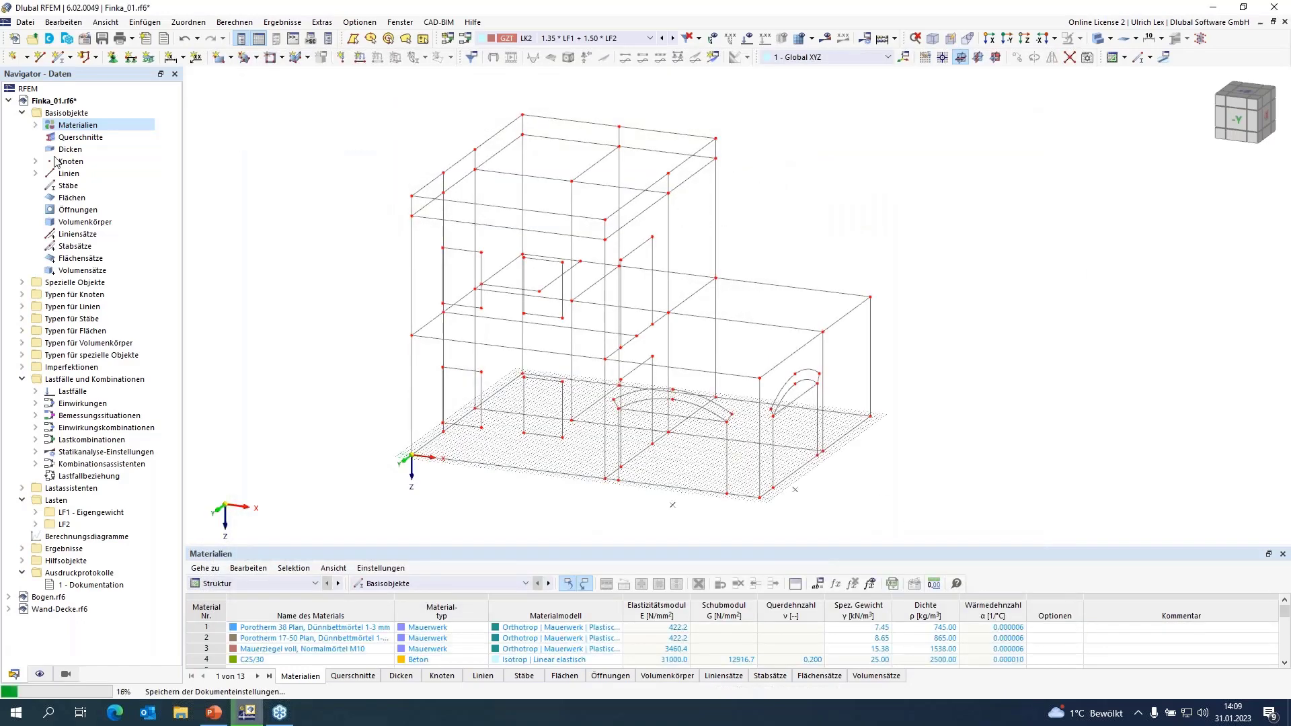
- Create a constant thickness of 380 mm using the Porotherm 38 Plan masonry material
{"action": "left_click", "coordinate": [35, 125]}
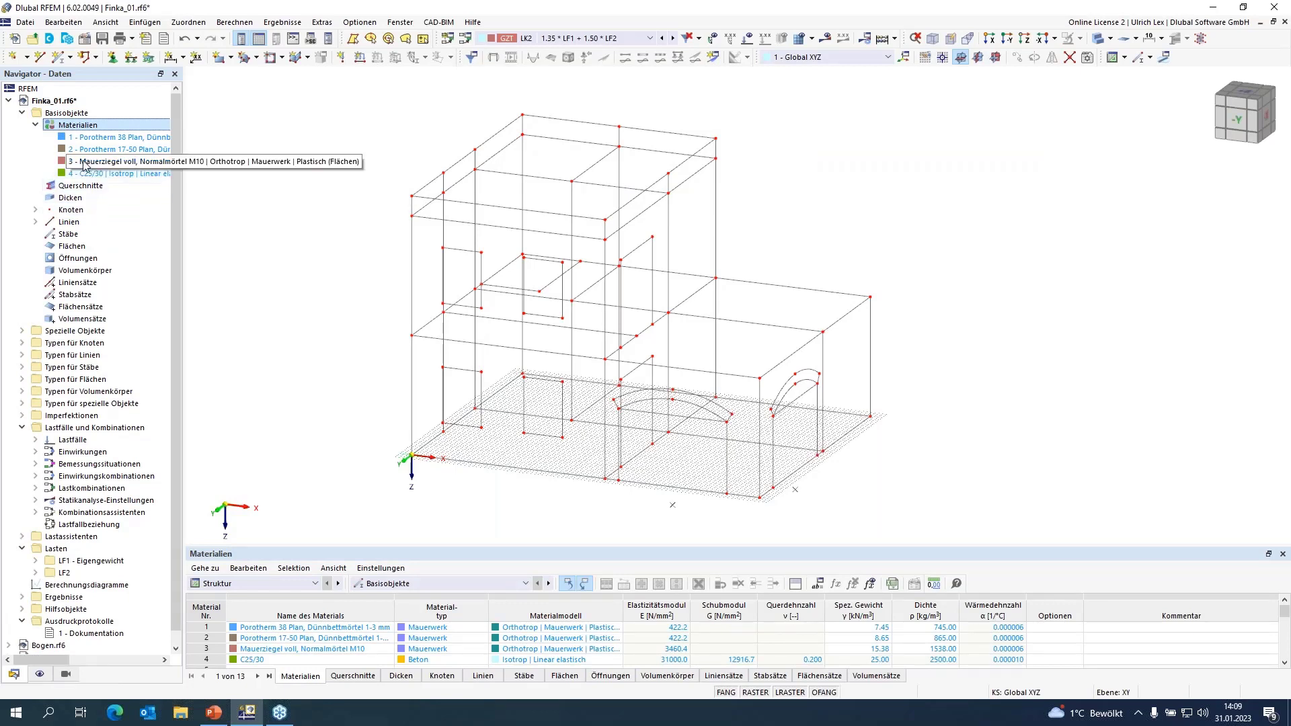
{"action": "right_click", "coordinate": [80, 202]}
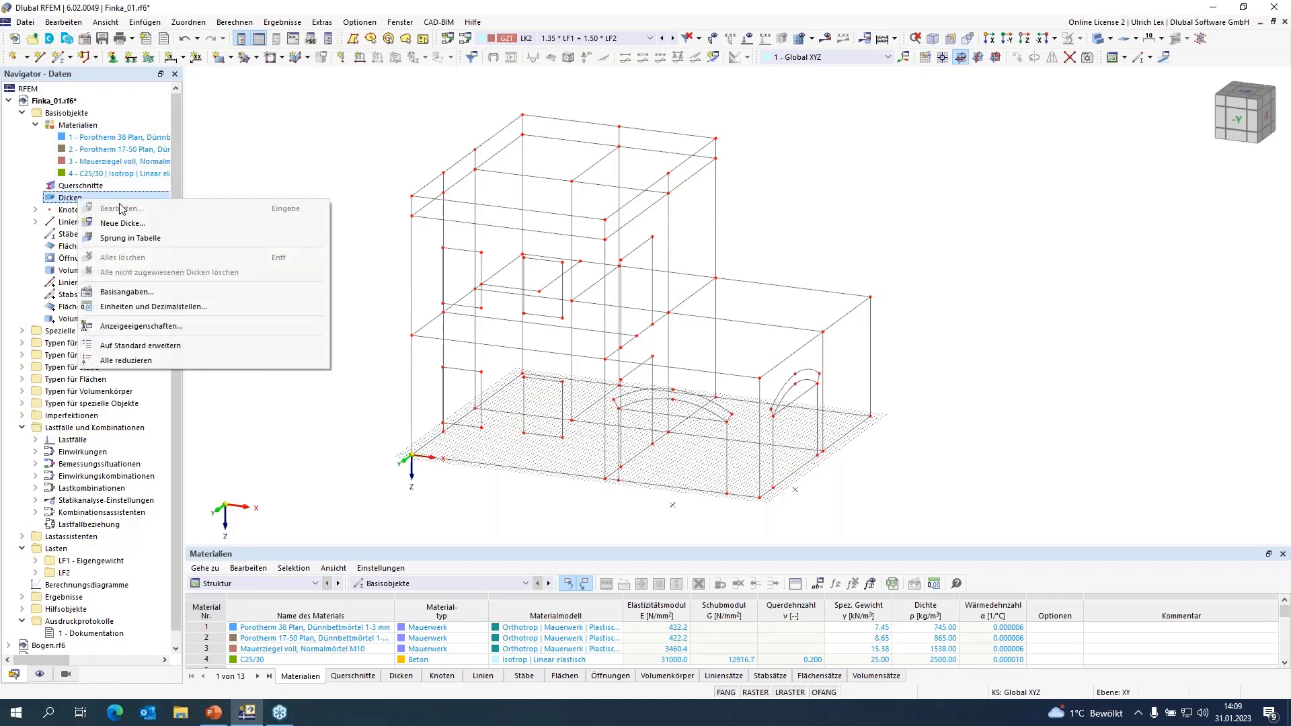
{"action": "left_click", "coordinate": [164, 224]}
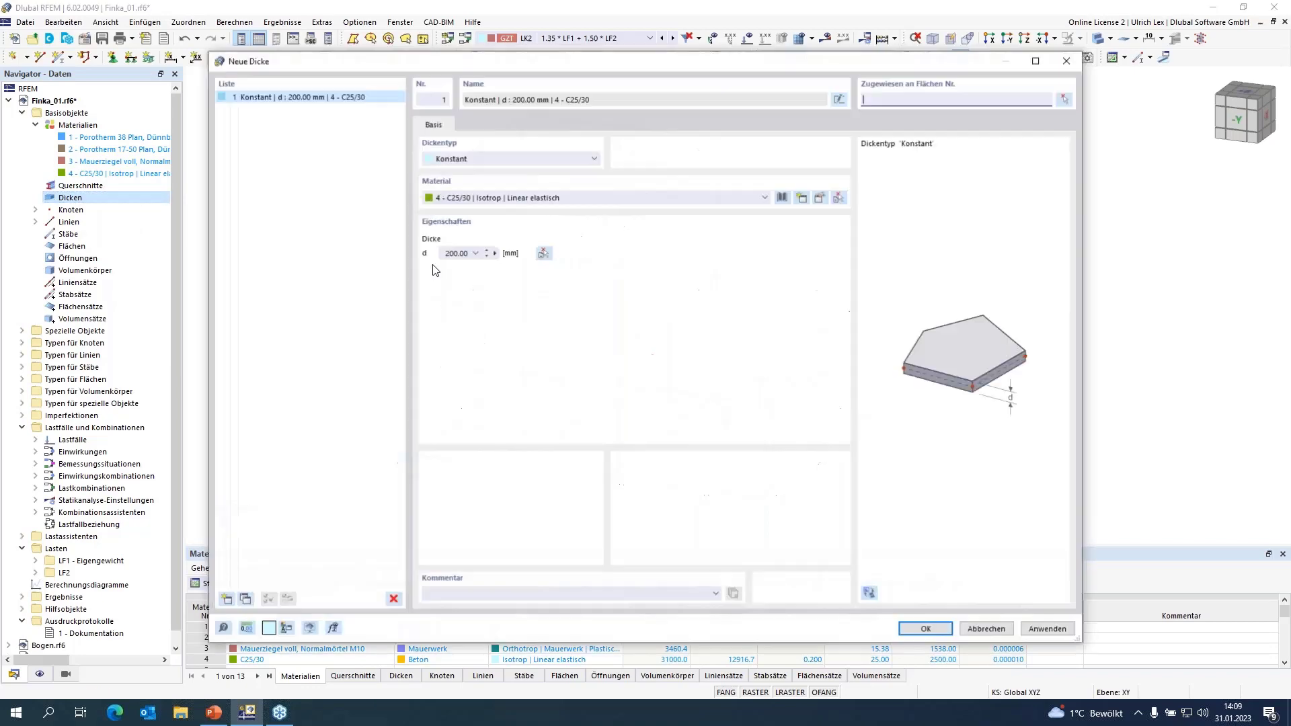
{"action": "left_click", "coordinate": [584, 200]}
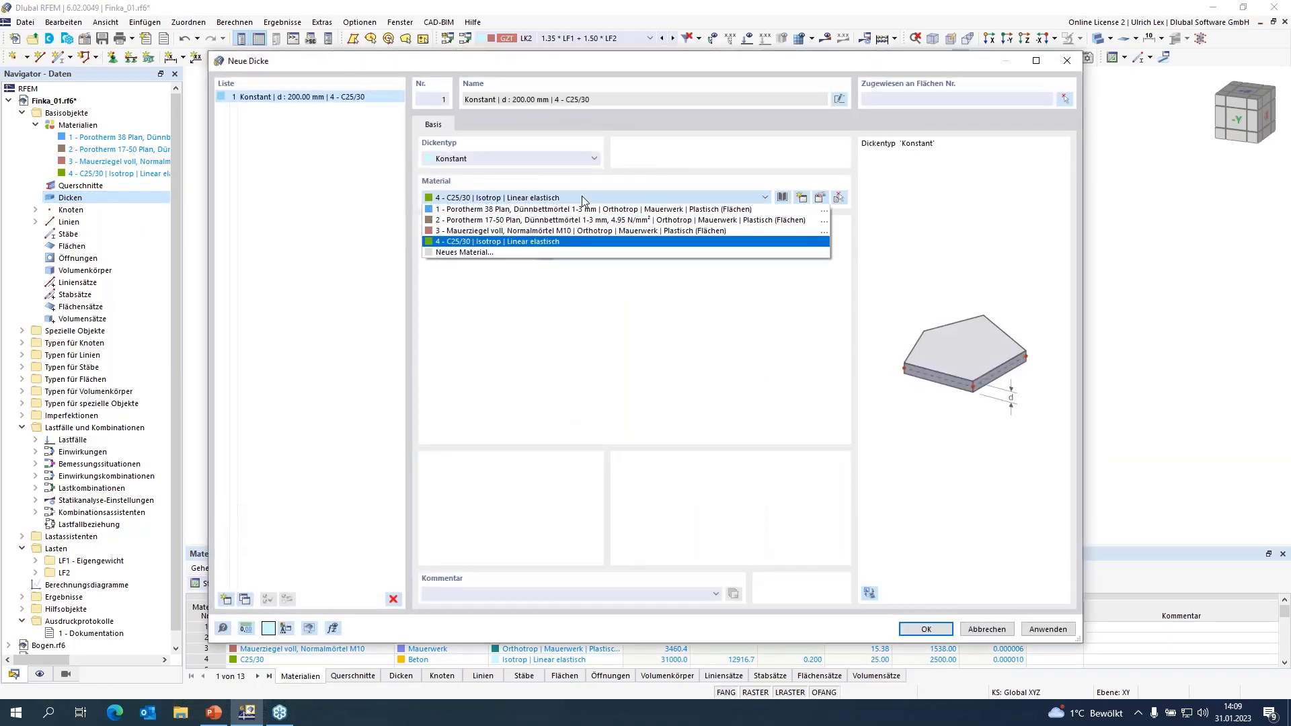
{"action": "left_click", "coordinate": [501, 210]}
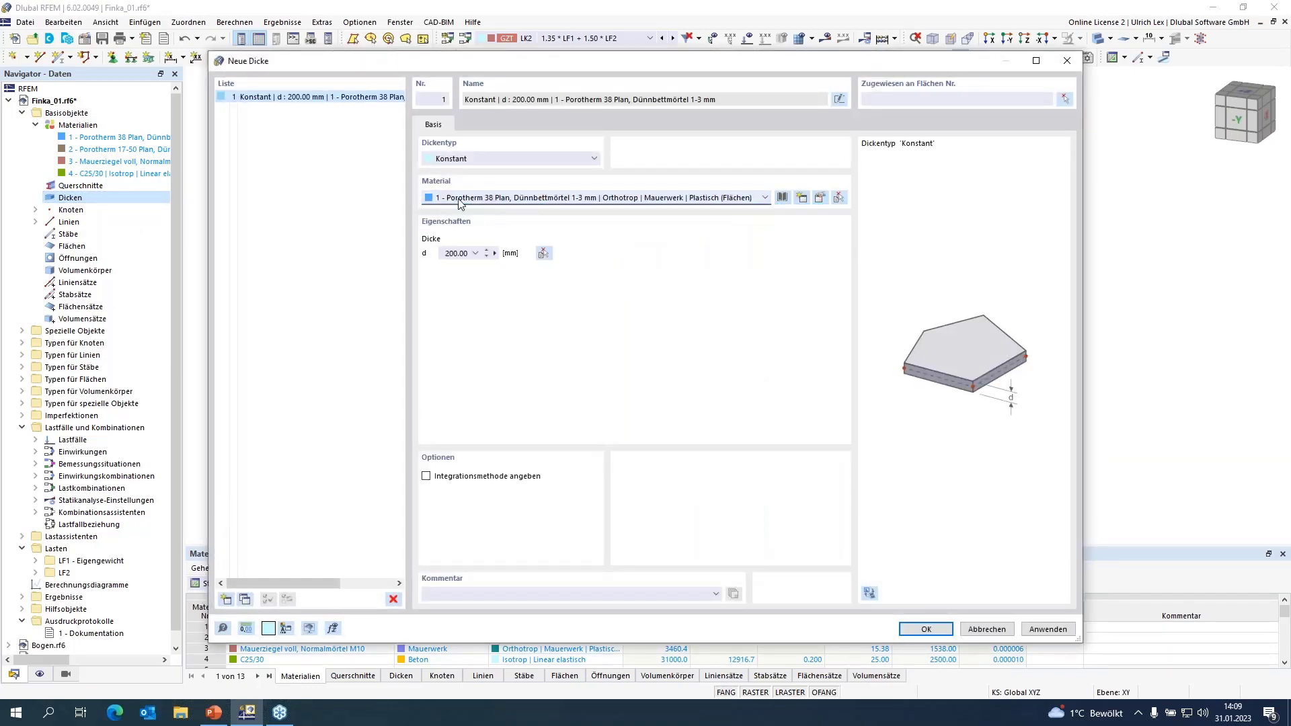
{"action": "double_click", "coordinate": [454, 256]}
- Add a second constant thickness of 170 mm using the Porotherm 17-50 Plan masonry material
{"action": "left_click", "coordinate": [226, 599]}
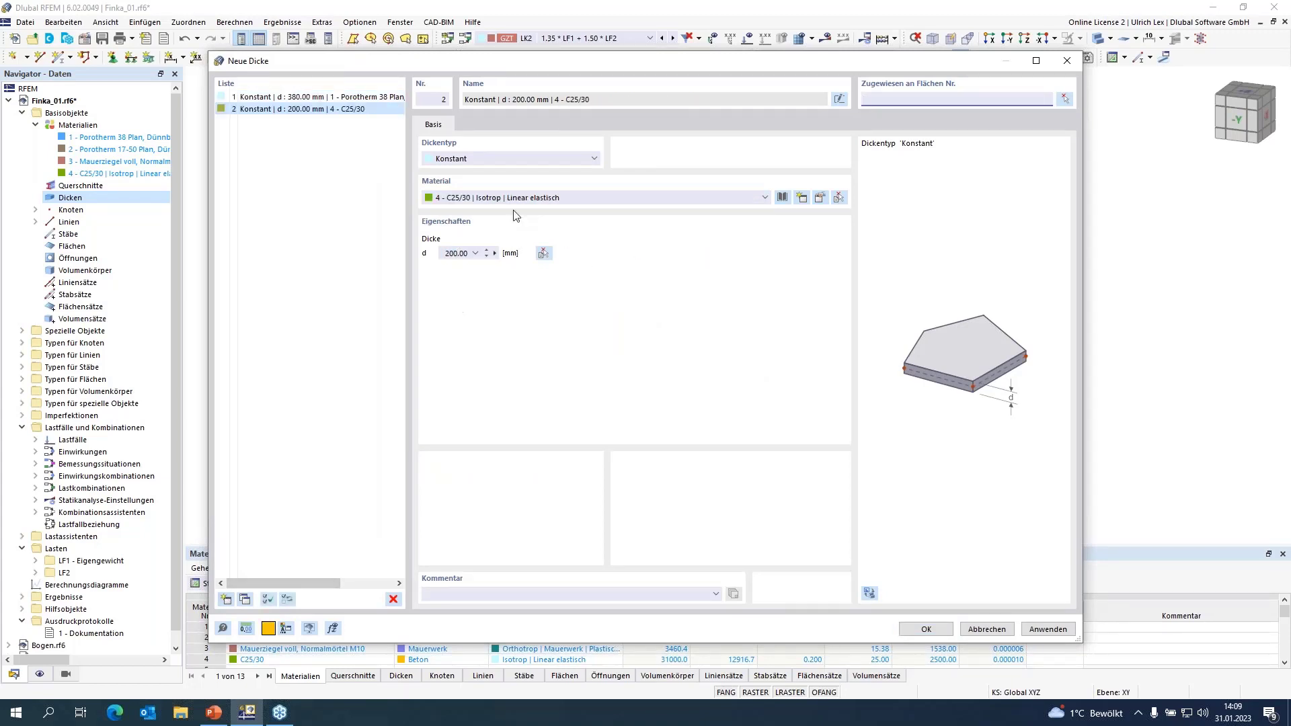
{"action": "left_click", "coordinate": [580, 200]}
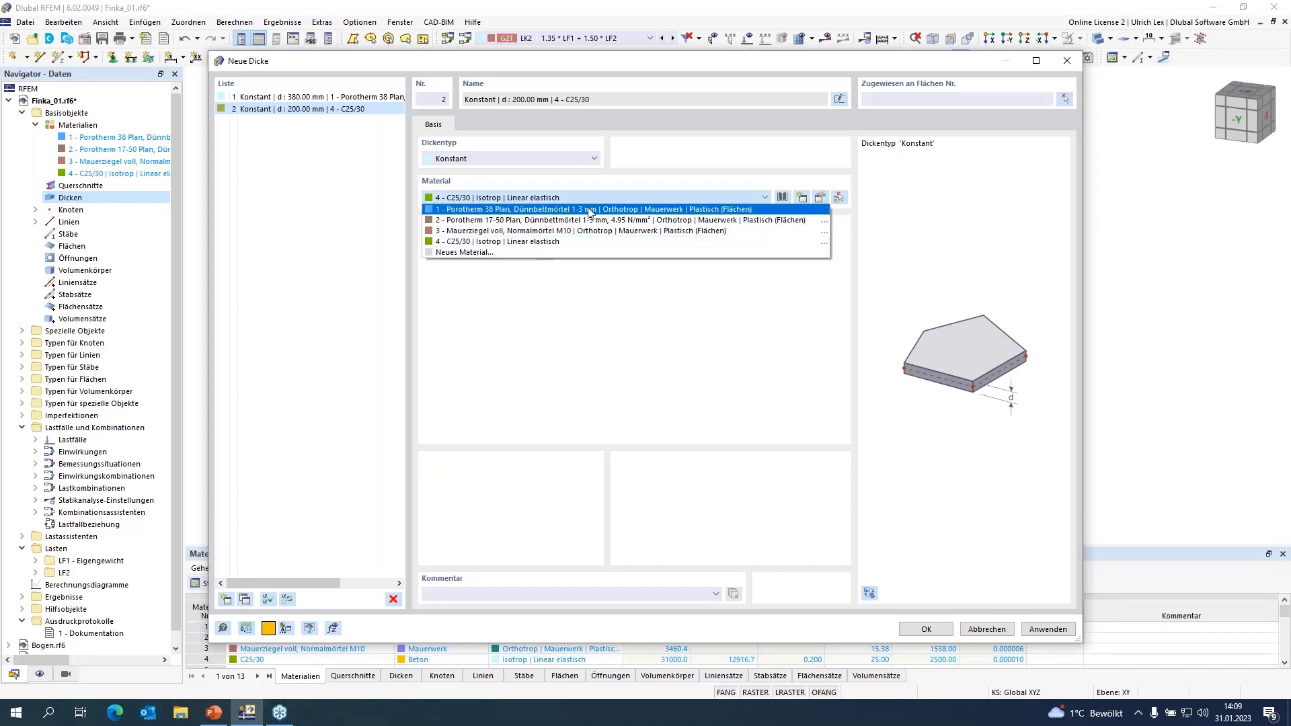
{"action": "left_click", "coordinate": [539, 231]}
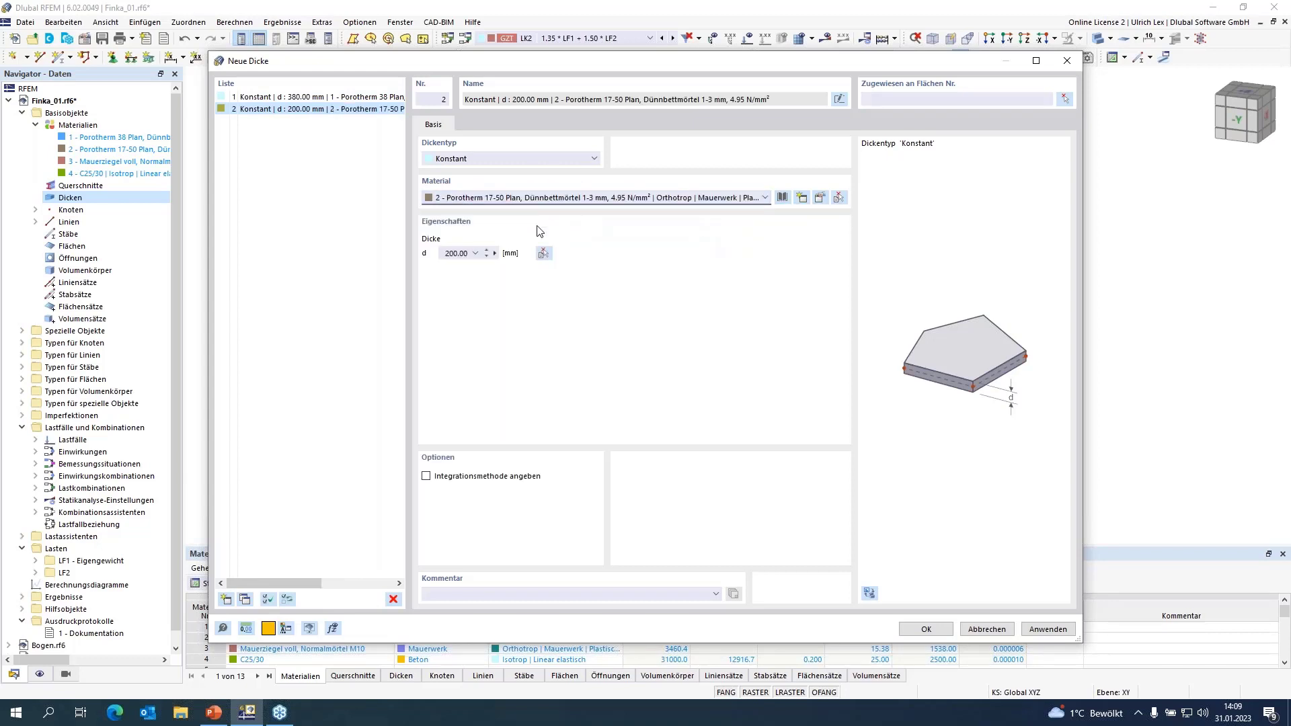
{"action": "double_click", "coordinate": [453, 254]}
- Add a third constant thickness of 250 mm using the material Mauerziegel voll, Normalmörtel M10
{"action": "left_click", "coordinate": [225, 599]}
{"action": "left_click", "coordinate": [536, 198]}
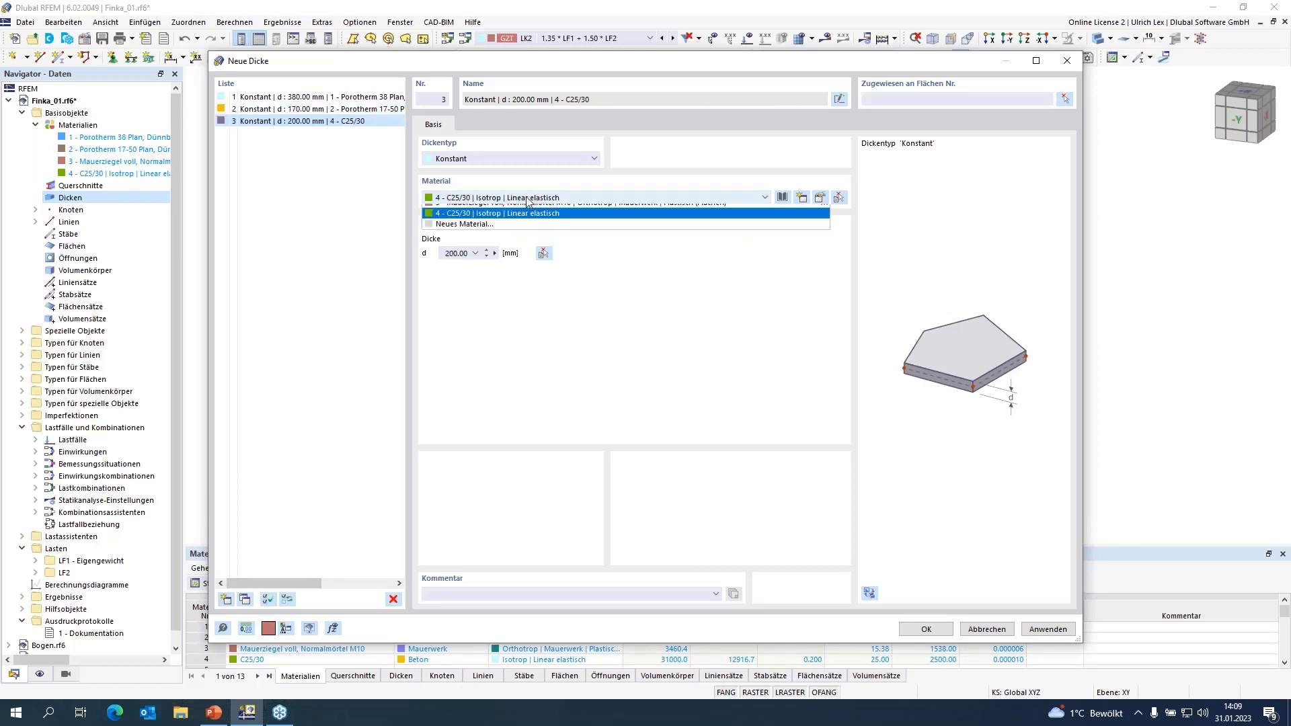
{"action": "left_click", "coordinate": [484, 243]}
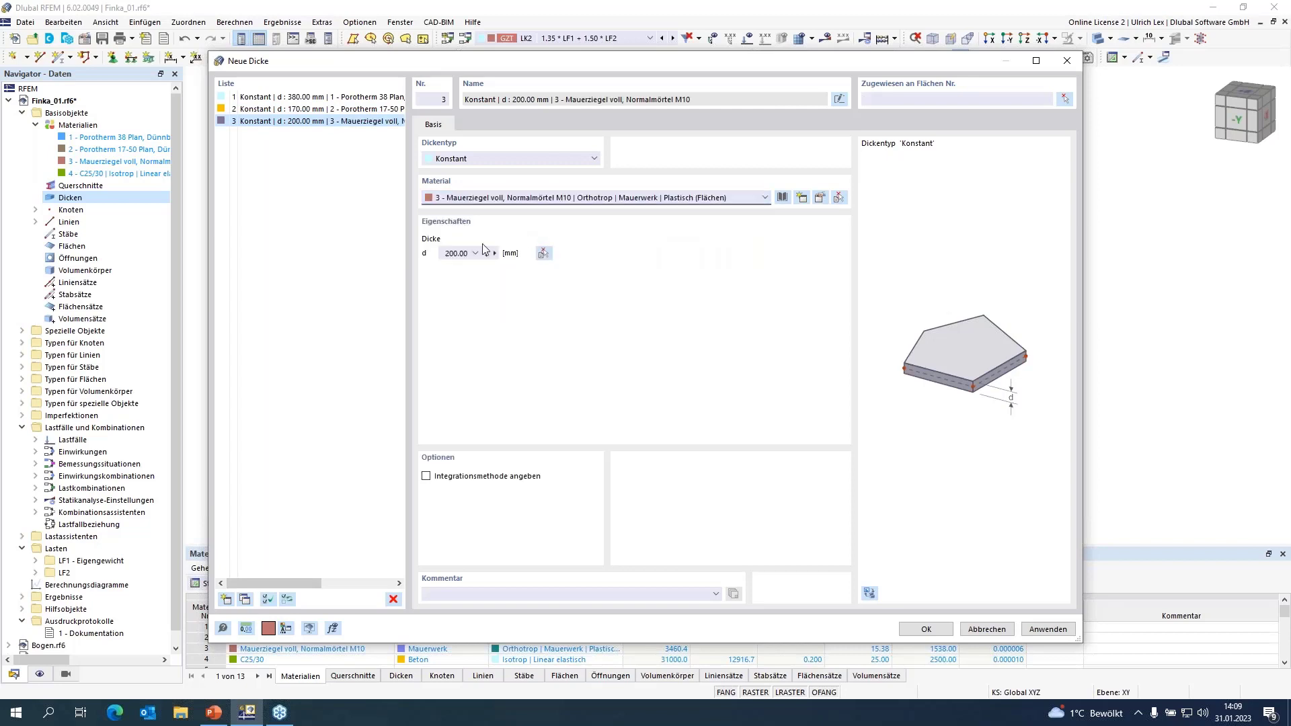
{"action": "left_click", "coordinate": [449, 253]}
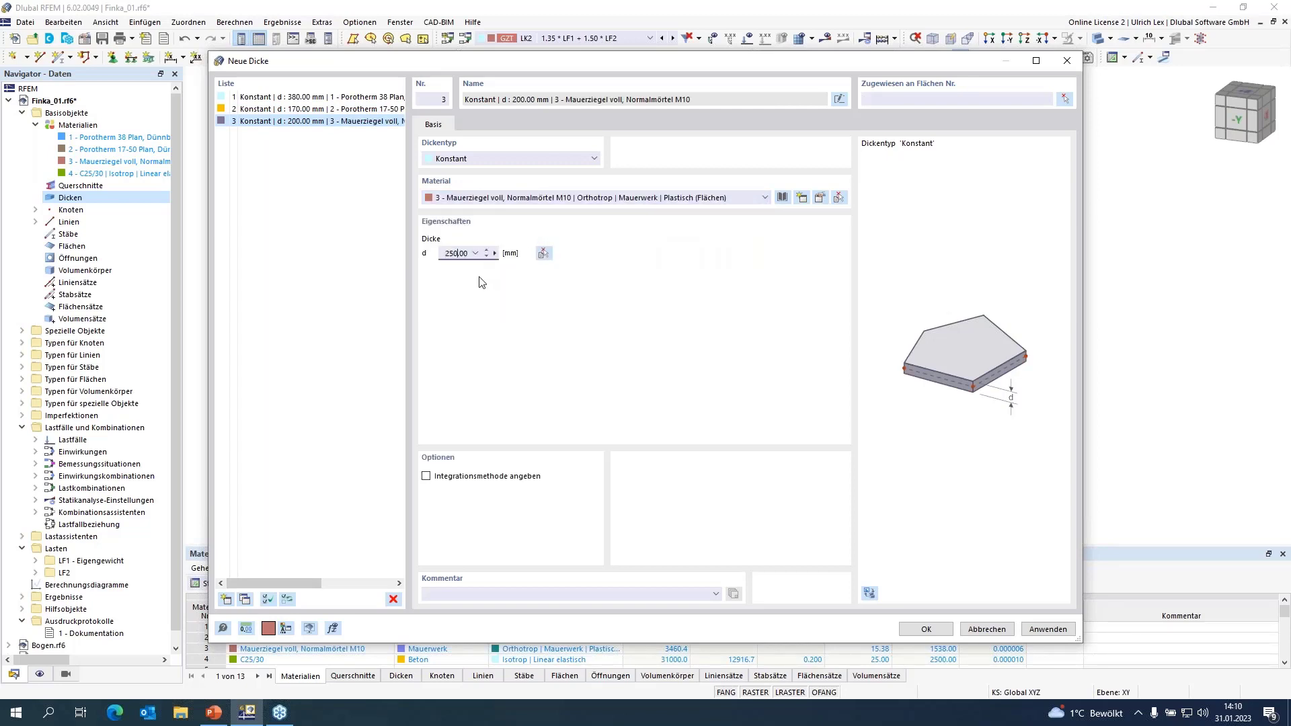
- Add a fourth constant thickness of 200 mm in C25/30, accept the thicknesses and list them in the navigator
{"action": "left_click", "coordinate": [226, 600]}
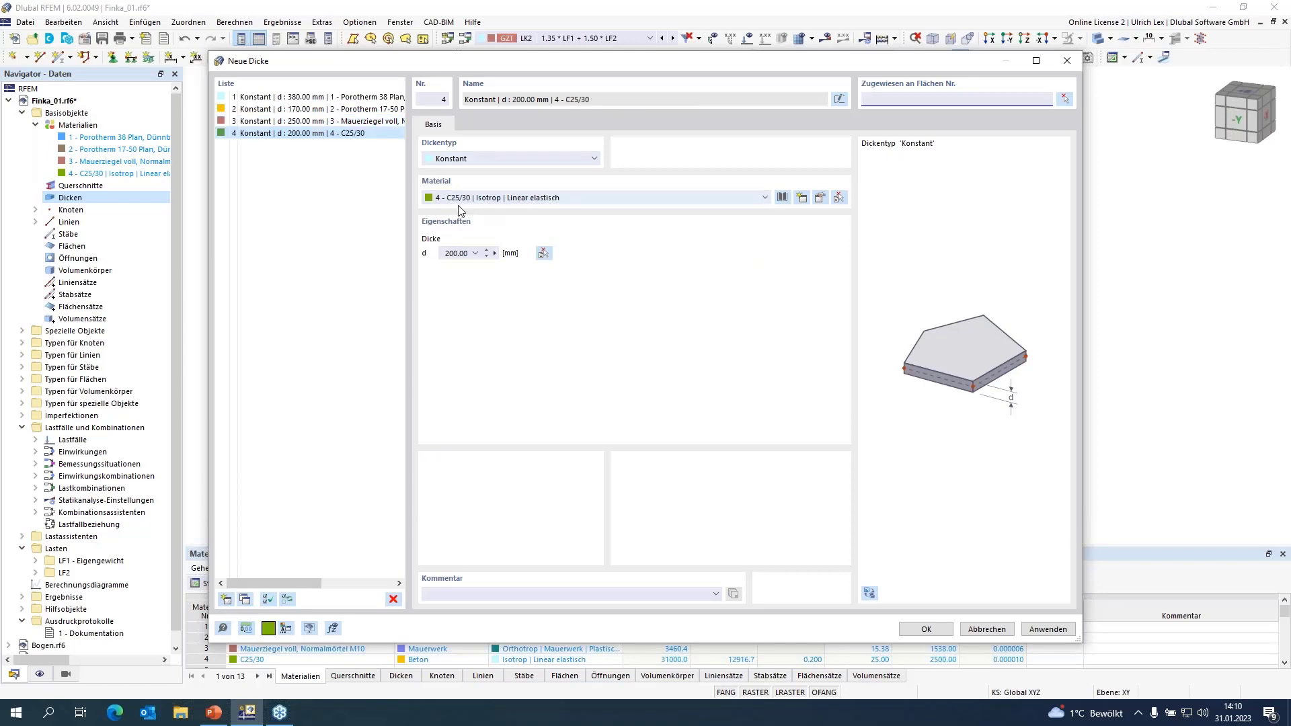
{"action": "left_click", "coordinate": [927, 630]}
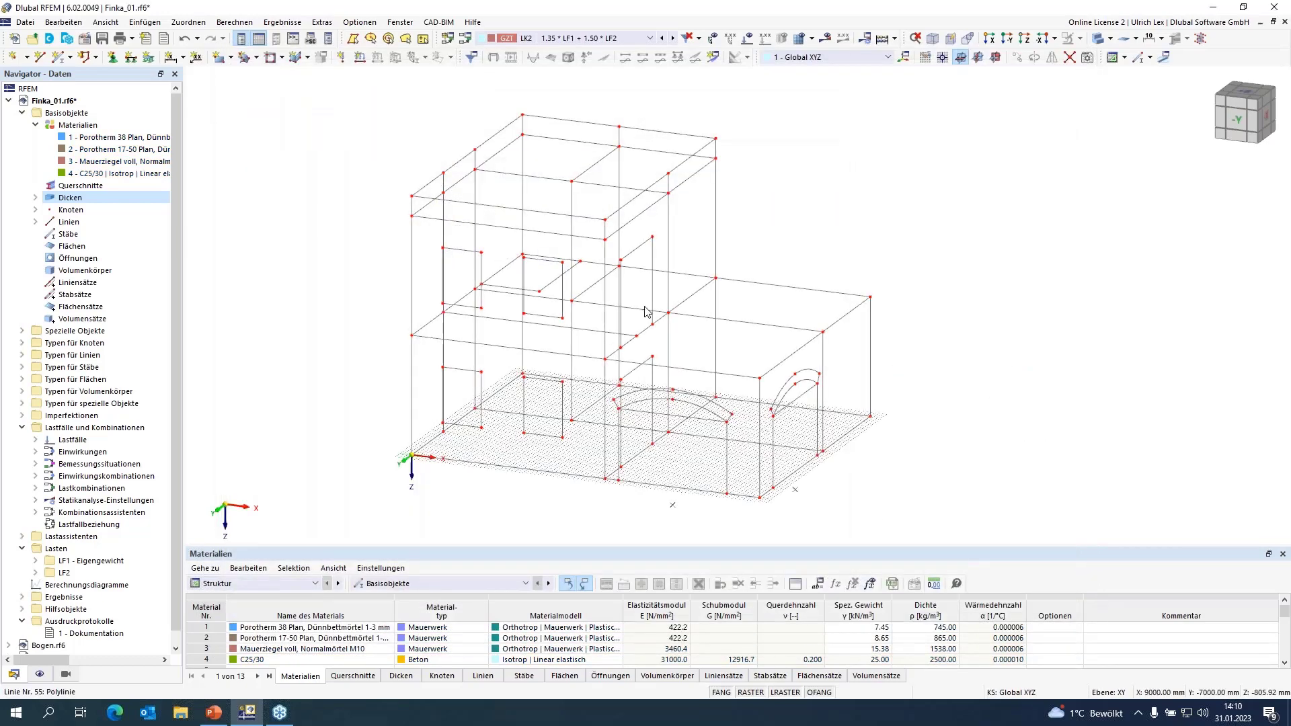
{"action": "left_click", "coordinate": [35, 197]}
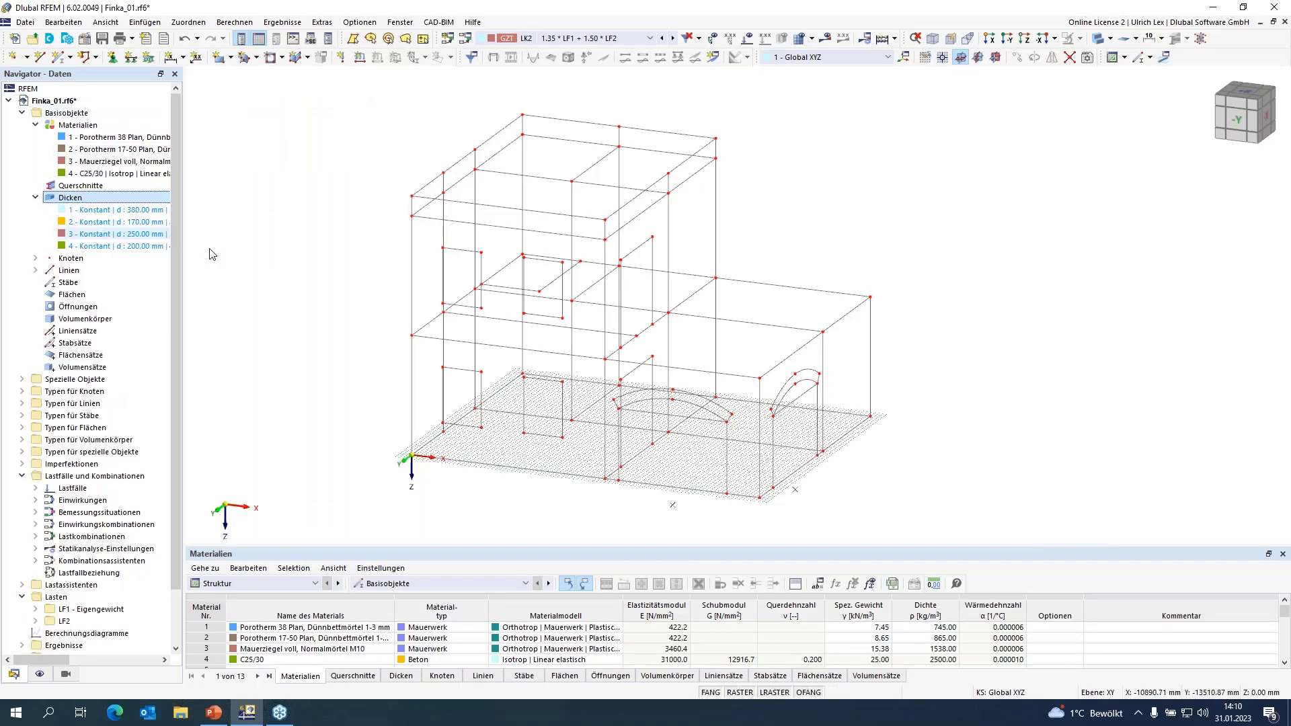
- Create a standard surface by boundary lines with the 380 mm Porotherm thickness for the first ground-floor panel of the rear wall
{"action": "left_click", "coordinate": [230, 58]}
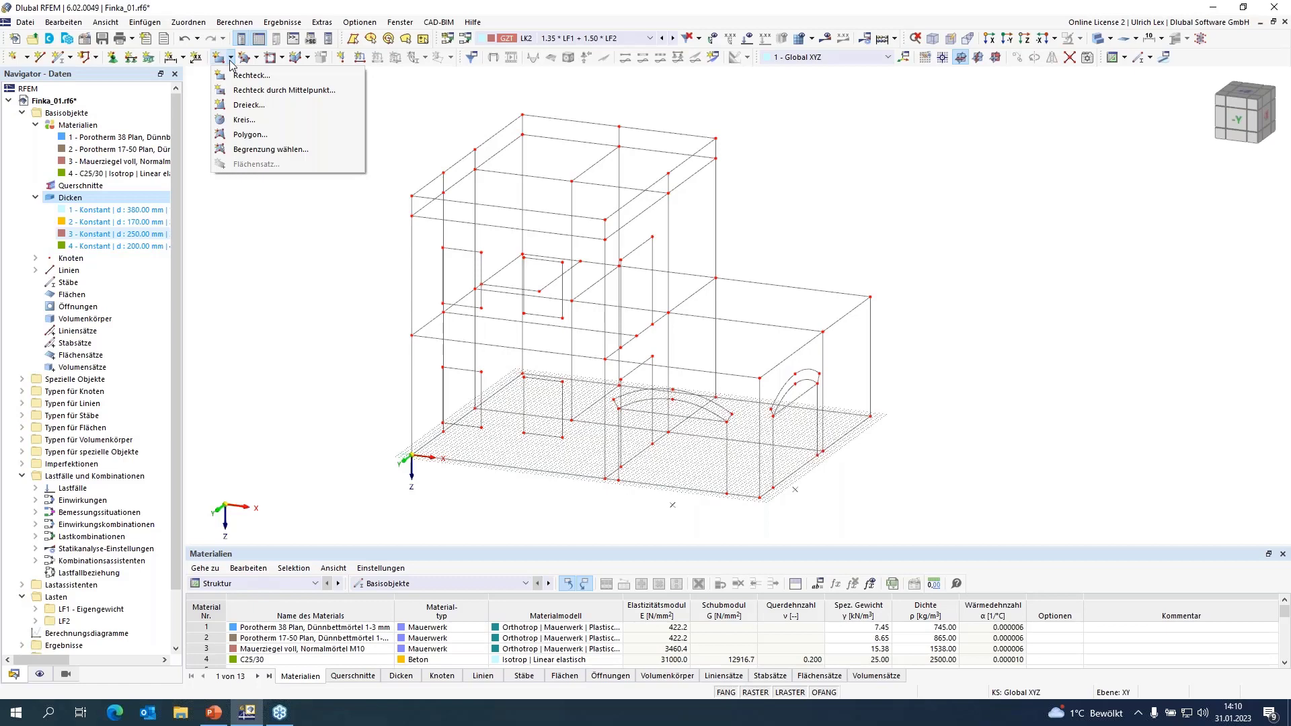
{"action": "left_click", "coordinate": [268, 150]}
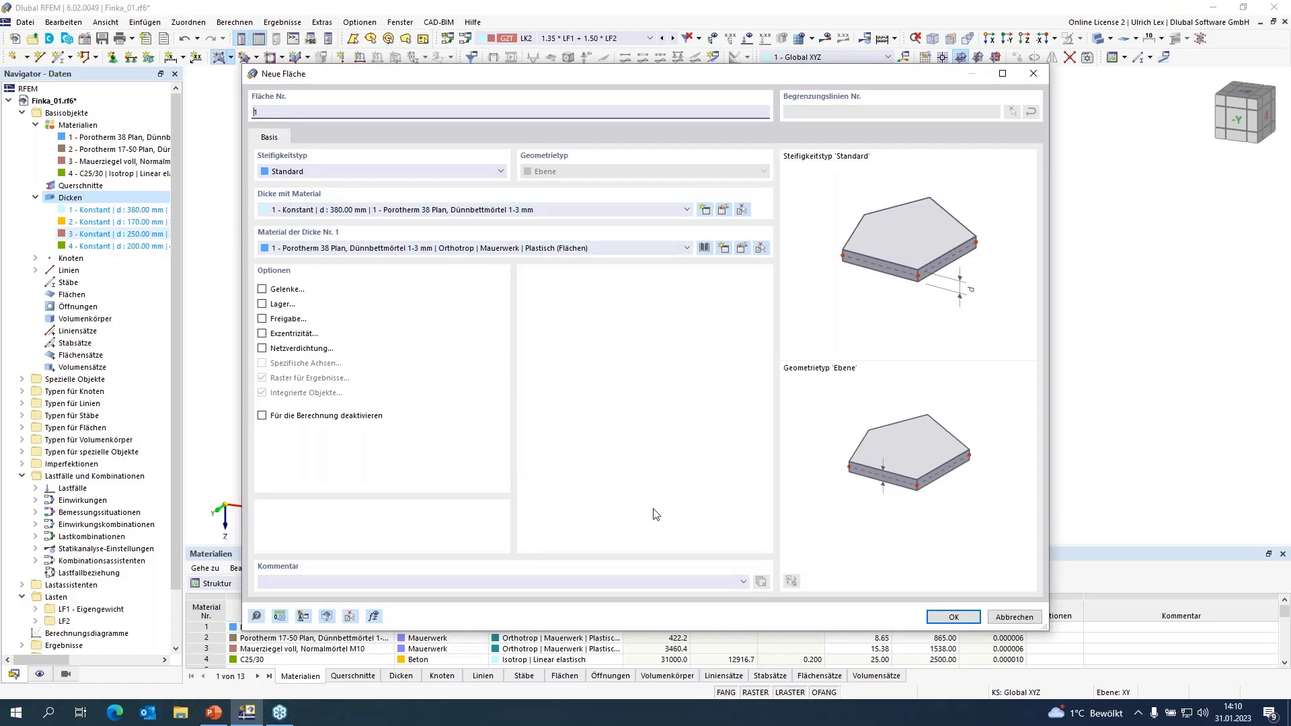
{"action": "left_click", "coordinate": [953, 617]}
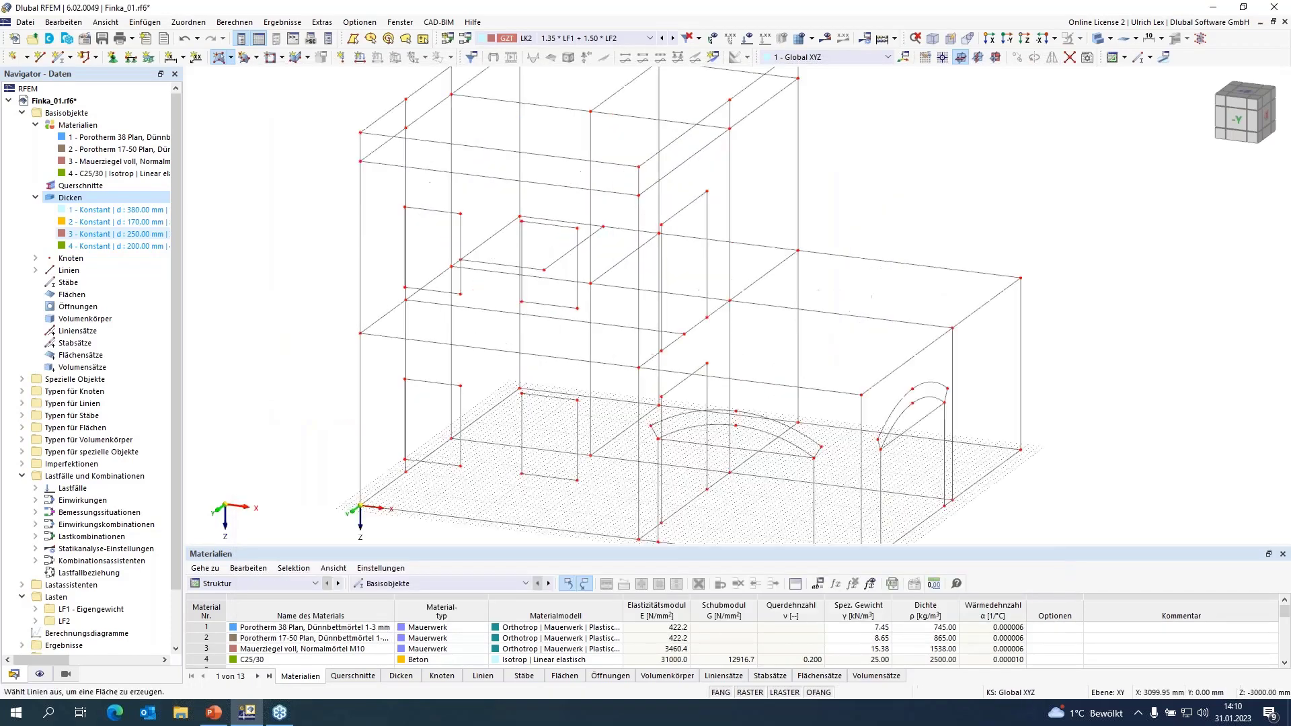
{"action": "scroll", "coordinate": [531, 353], "scroll_direction": "up", "scroll_amount": 3}
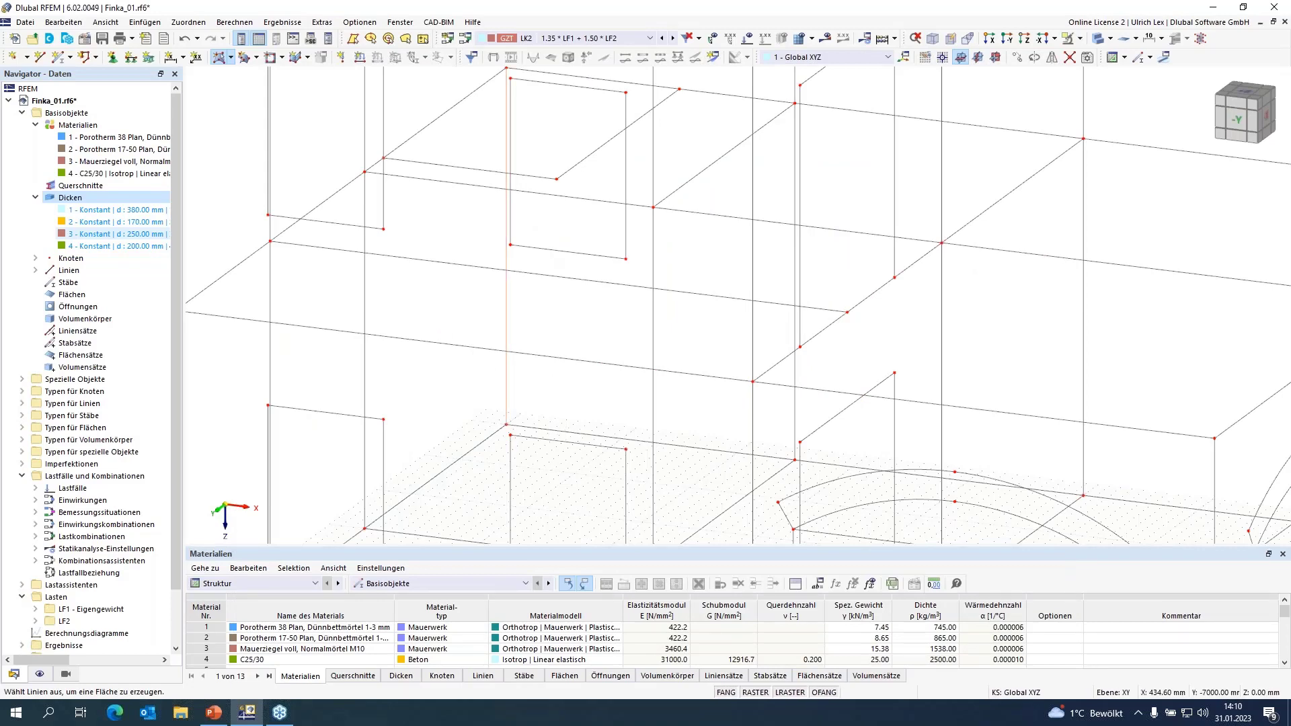
{"action": "scroll", "coordinate": [524, 437], "scroll_direction": "down", "scroll_amount": 2}
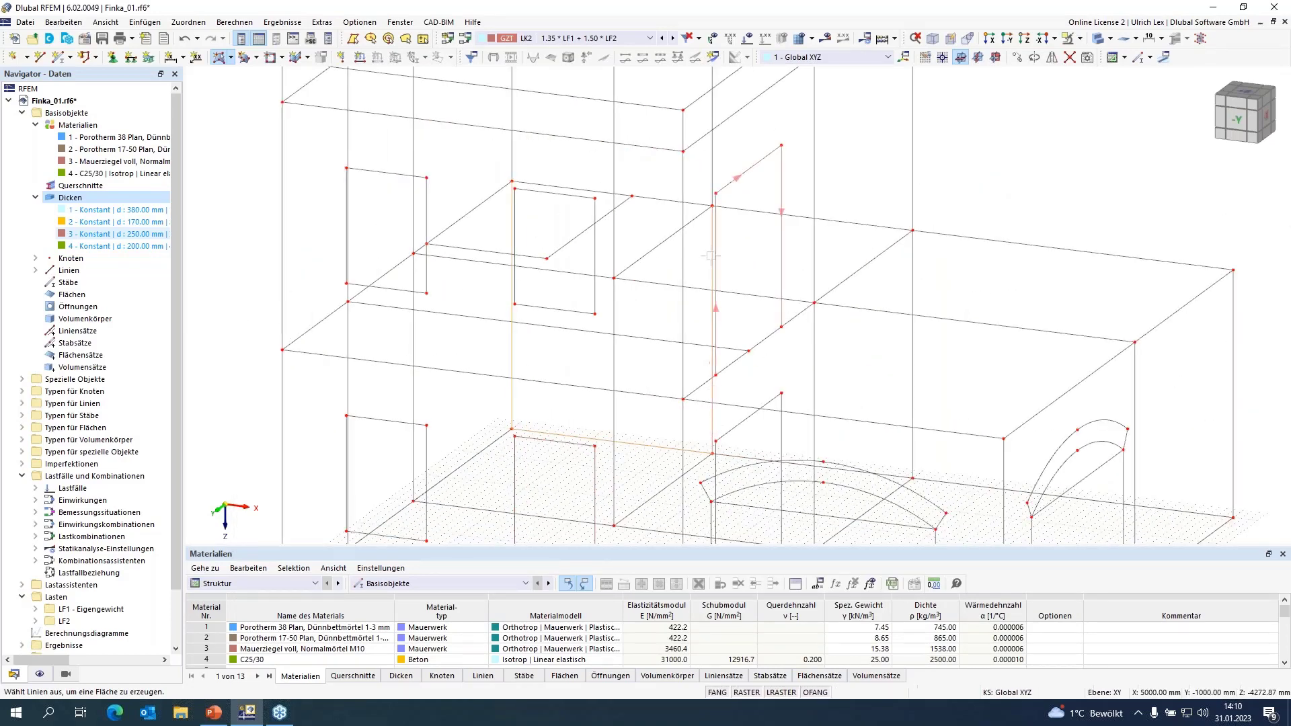
{"action": "left_click", "coordinate": [713, 425]}
{"action": "left_click", "coordinate": [600, 191]}
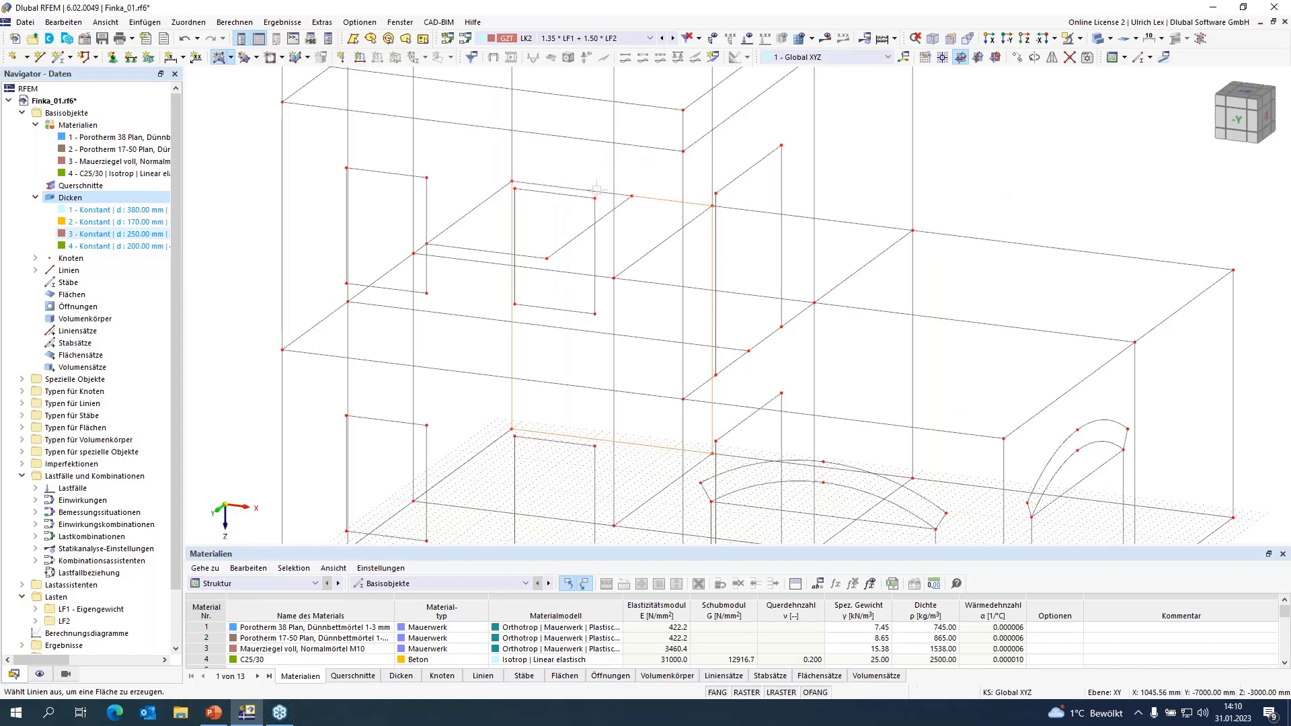
{"action": "scroll", "coordinate": [481, 199], "scroll_direction": "down", "scroll_amount": 1}
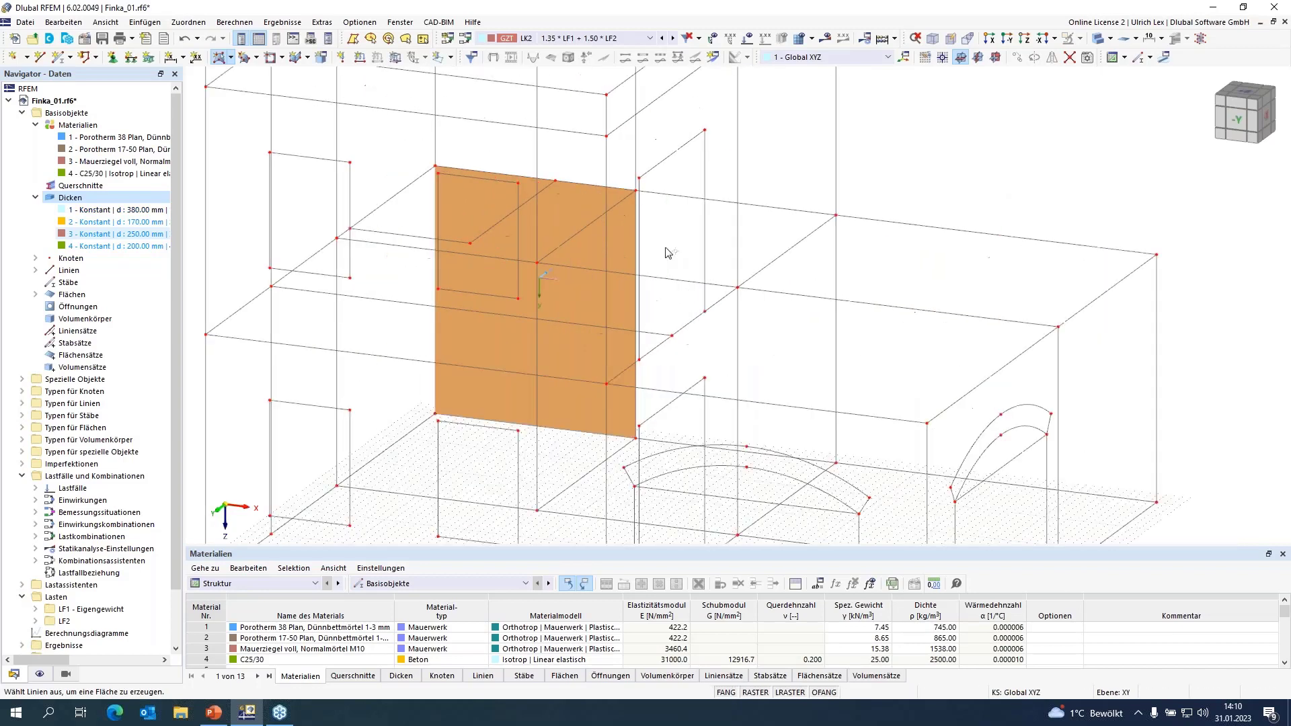
- Create the adjoining second ground-floor rear wall surface from its boundary lines, up to the start of the low side wing
{"action": "scroll", "coordinate": [666, 252], "scroll_direction": "up", "scroll_amount": 3}
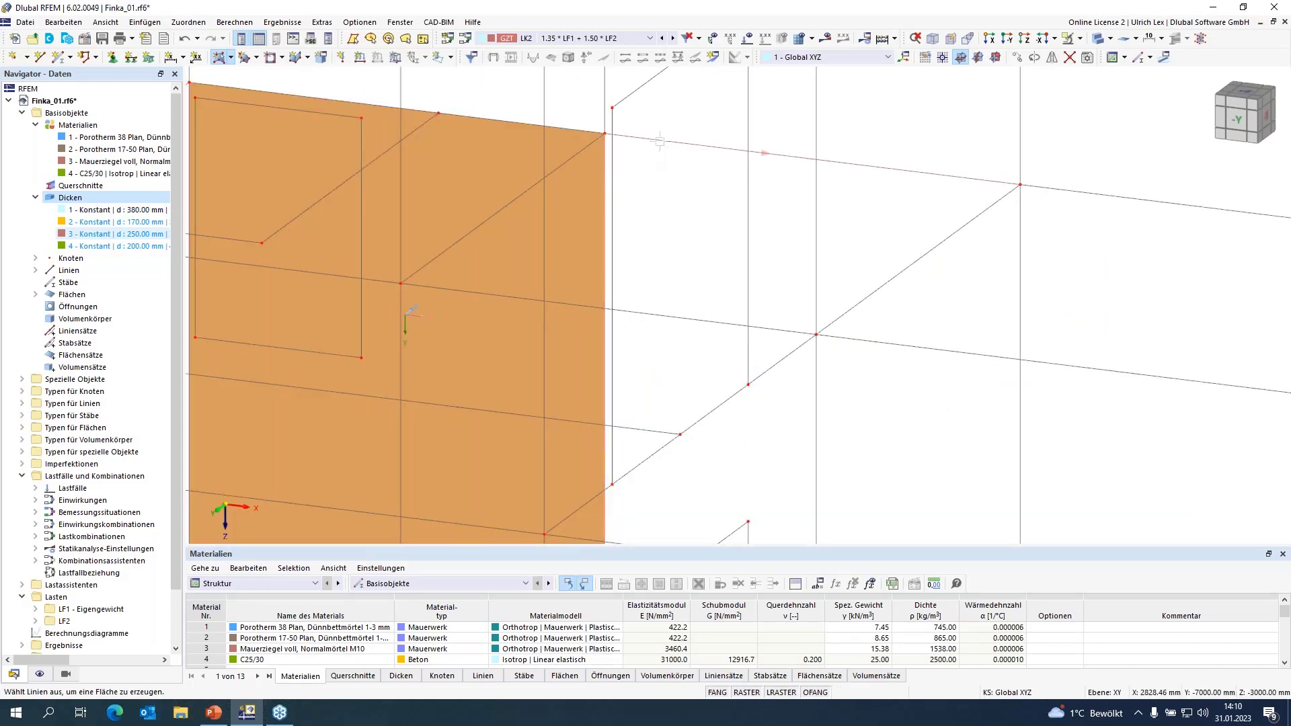
{"action": "scroll", "coordinate": [646, 208], "scroll_direction": "down", "scroll_amount": 3}
{"action": "scroll", "coordinate": [656, 359], "scroll_direction": "up", "scroll_amount": 2}
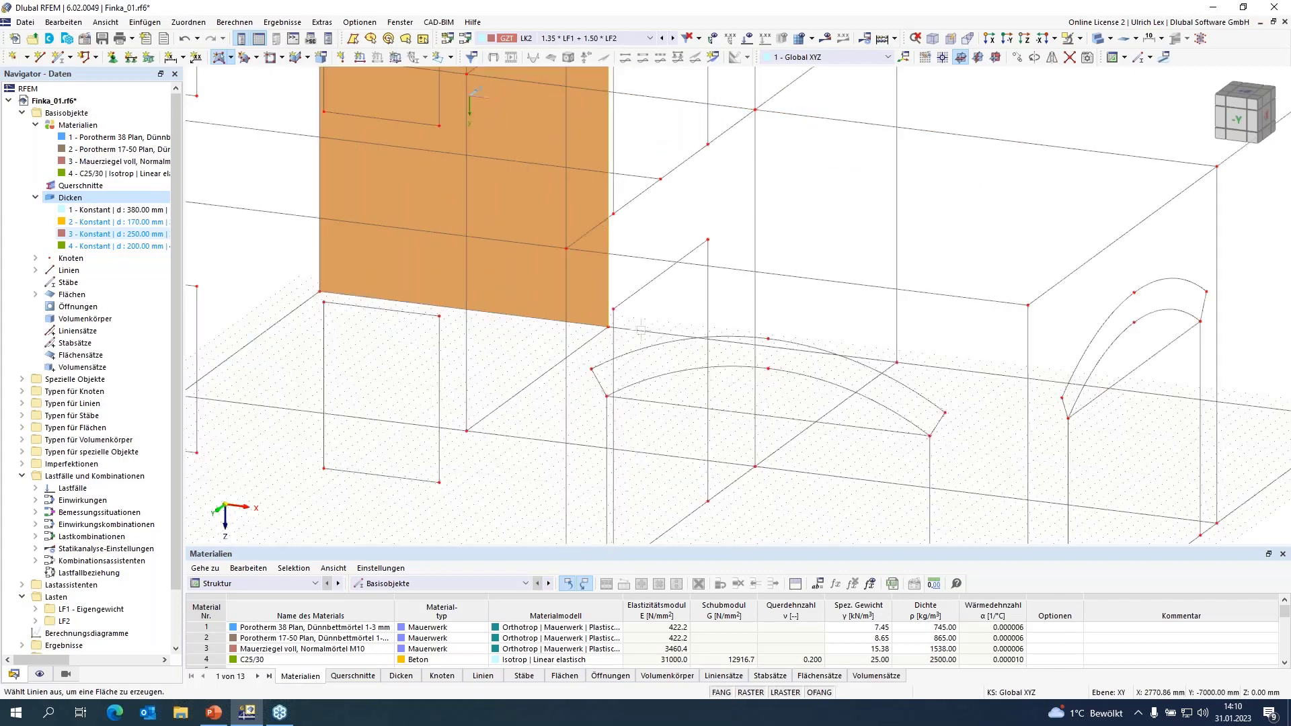
{"action": "left_click", "coordinate": [880, 333]}
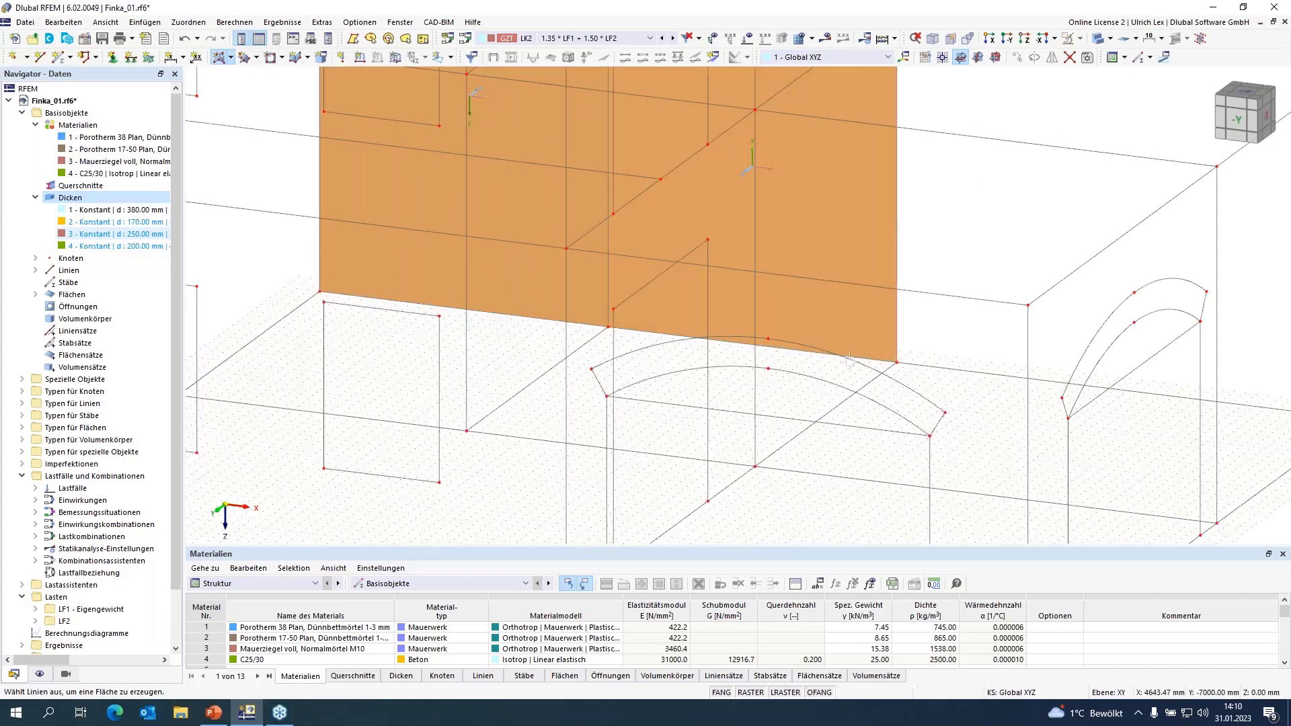
- Create the wall surfaces for the rear and the outer end of the low side wing from their boundary lines
{"action": "scroll", "coordinate": [881, 334], "scroll_direction": "down", "scroll_amount": 3}
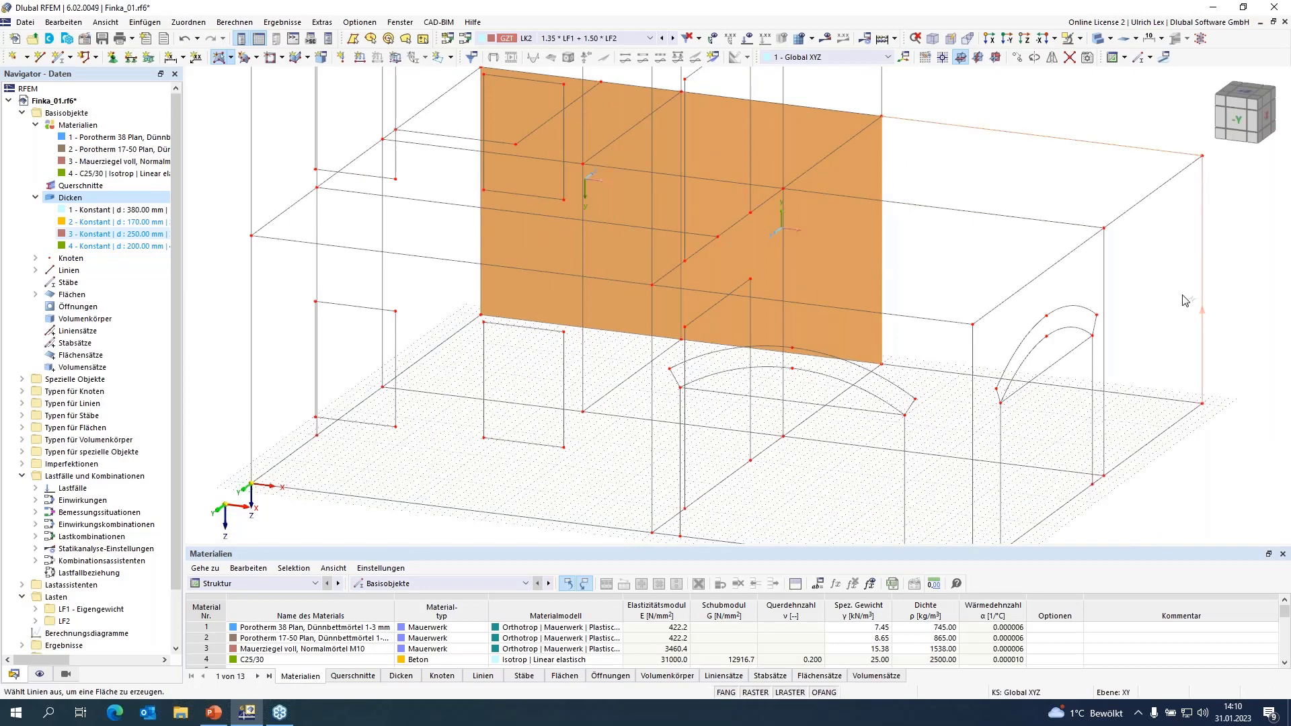
{"action": "left_click", "coordinate": [1150, 390]}
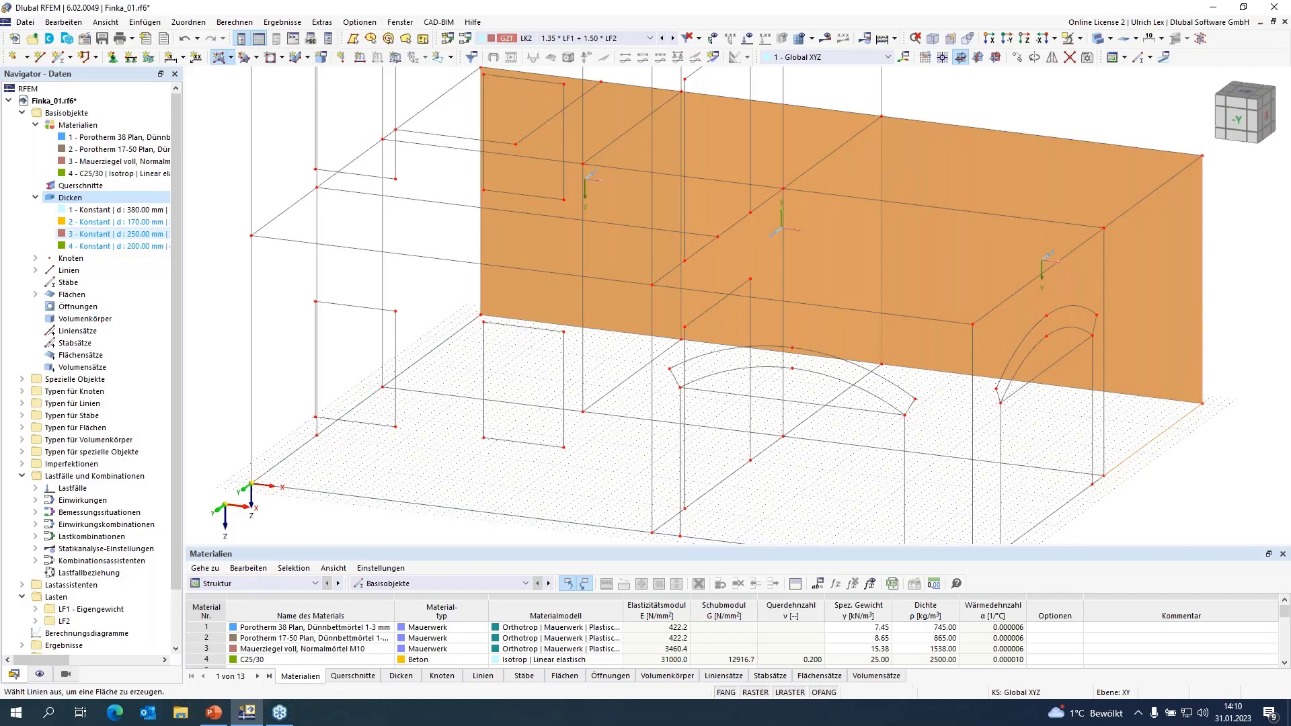
{"action": "left_click", "coordinate": [1104, 259]}
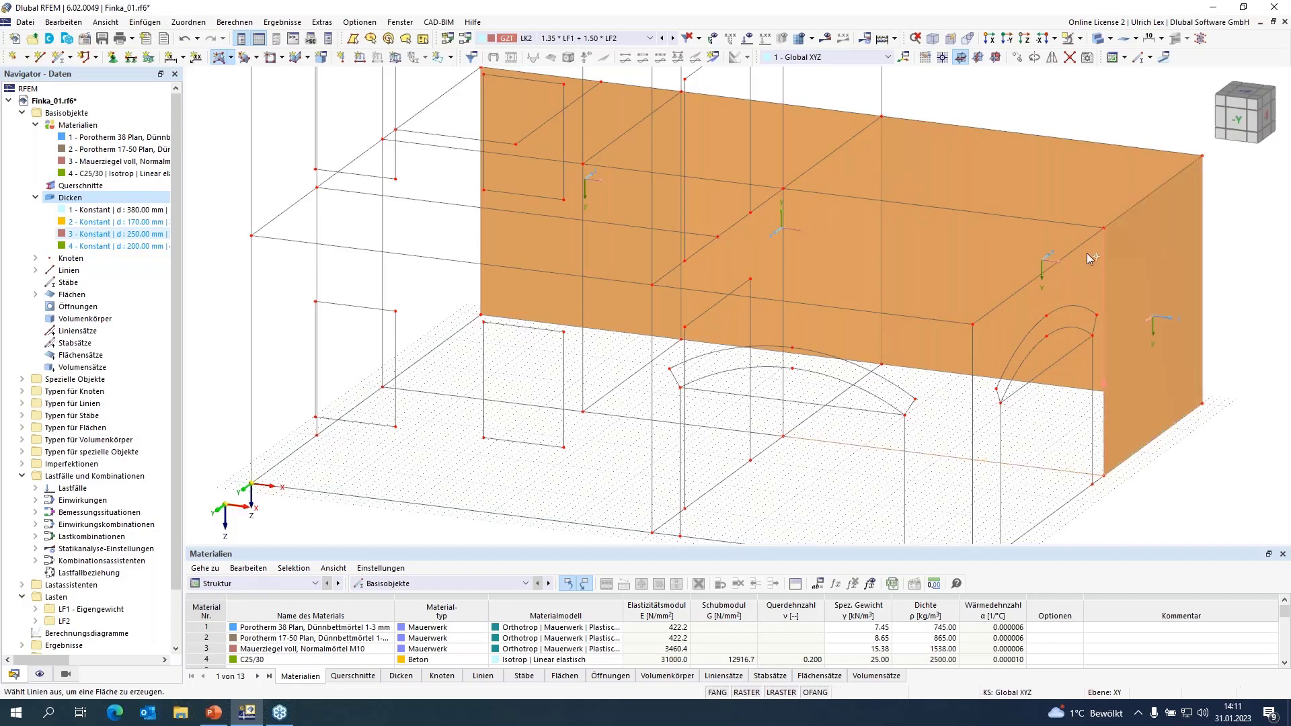
- Create the side wing's longitudinal wall behind the arches and the adjoining ground-floor cross wall from their boundary lines
{"action": "left_click", "coordinate": [782, 252]}
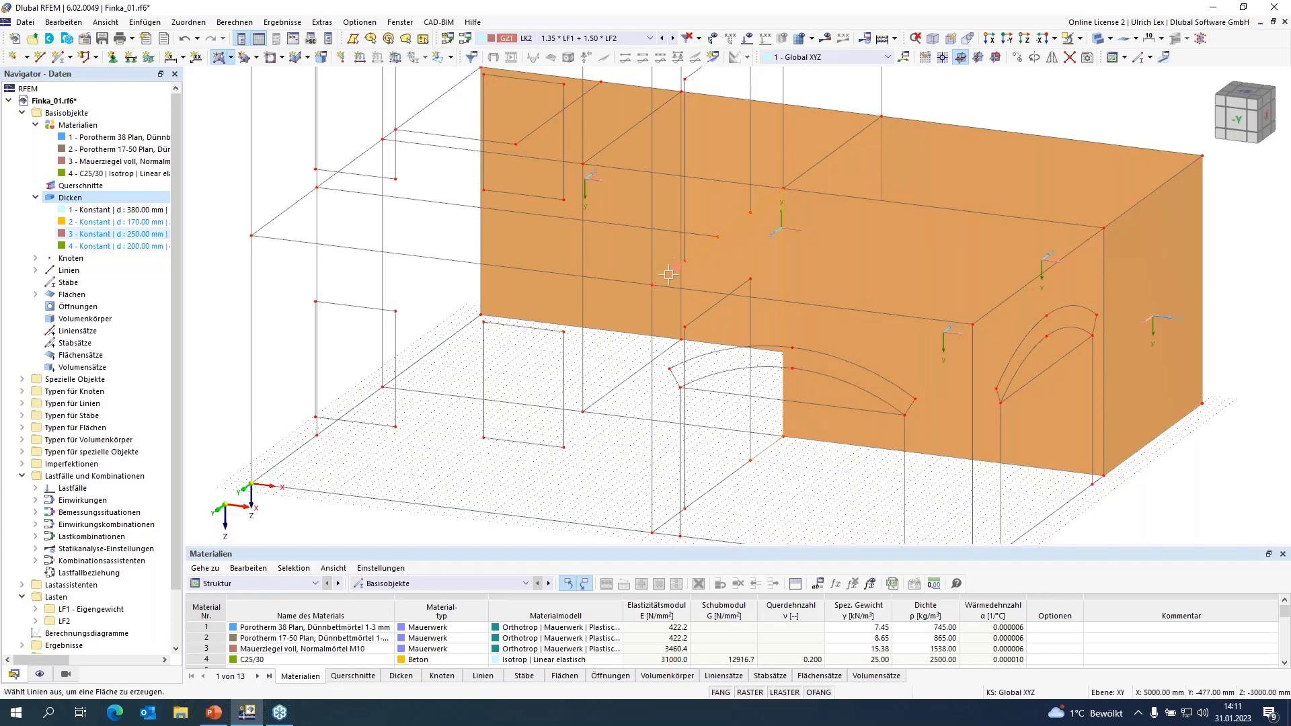
{"action": "left_click", "coordinate": [651, 517]}
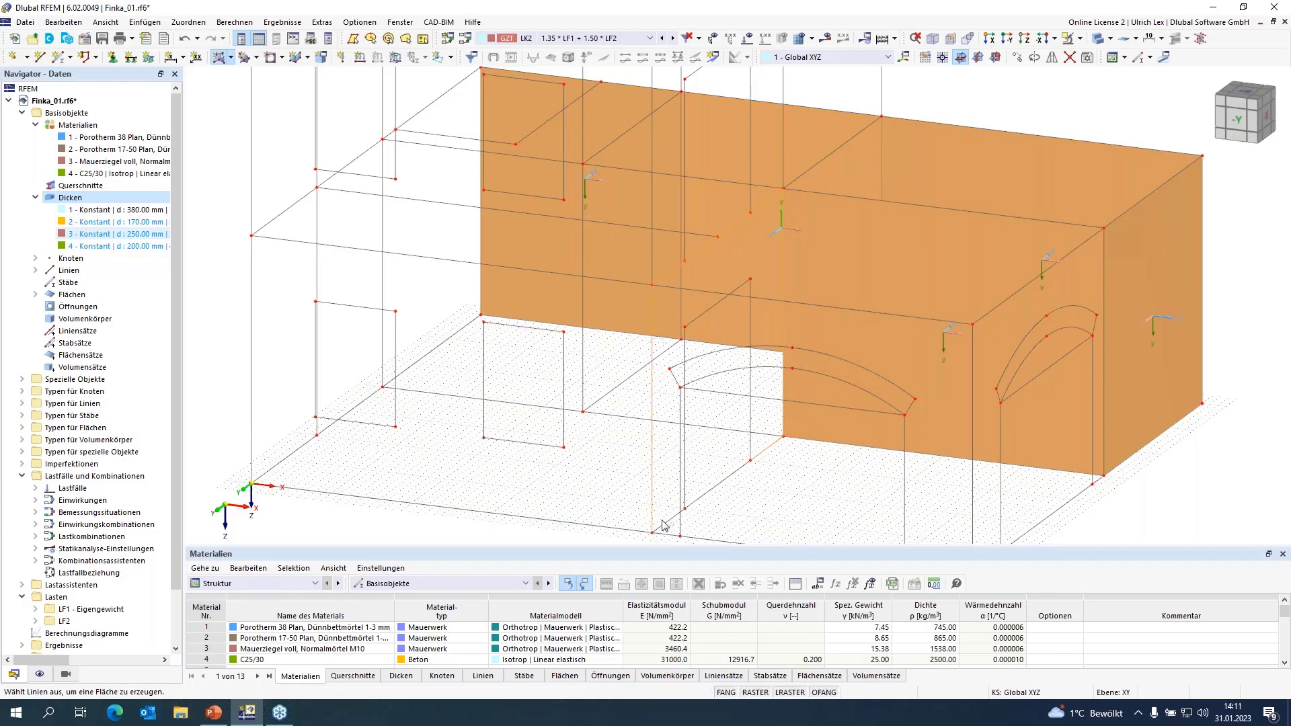
{"action": "scroll", "coordinate": [705, 493], "scroll_direction": "up", "scroll_amount": 4}
{"action": "left_click", "coordinate": [741, 476]}
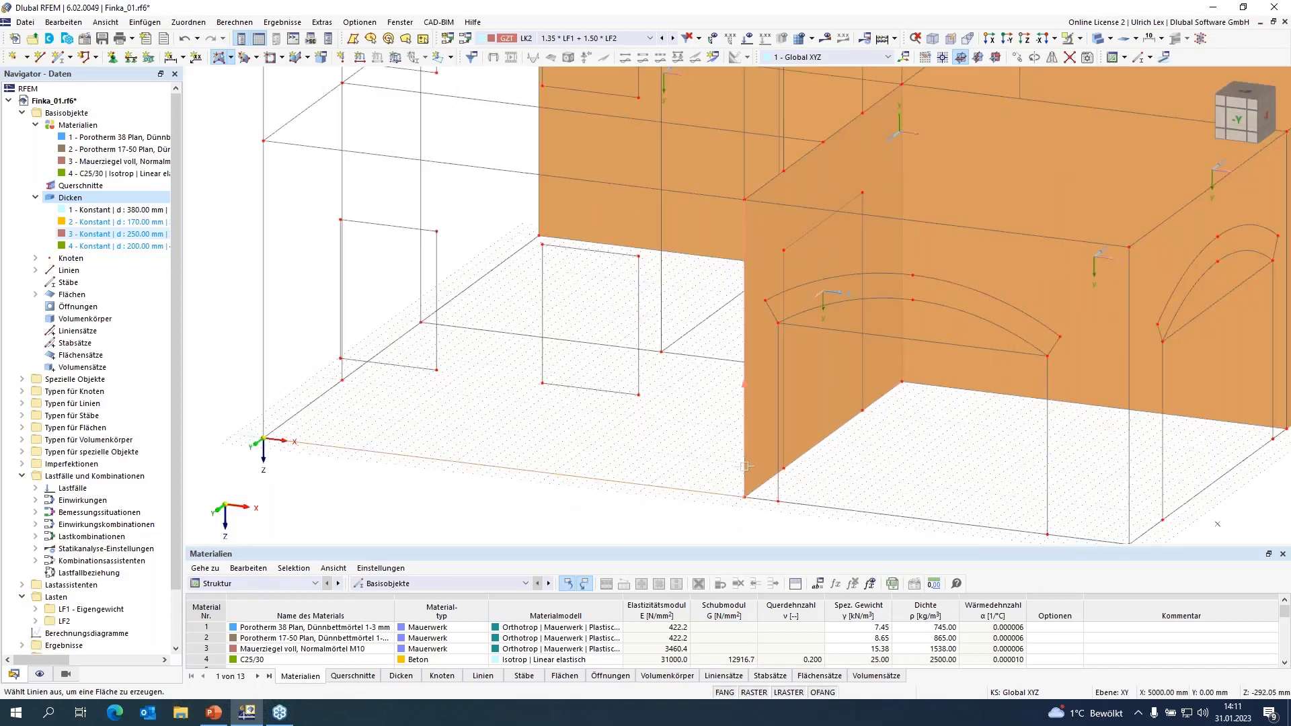
- Create the ground-floor front wall surface with the two window outlines and both adjoining end wall panels using the 380 mm Porotherm thickness
{"action": "scroll", "coordinate": [729, 197], "scroll_direction": "down", "scroll_amount": 4}
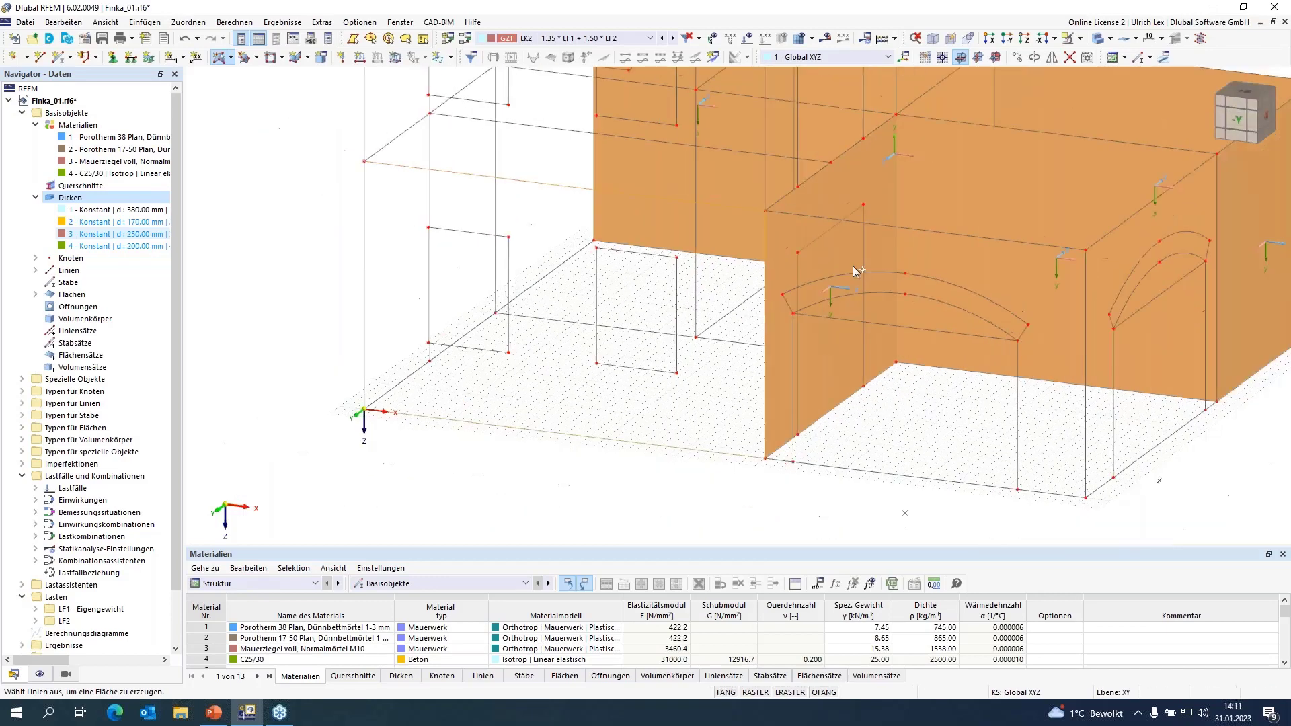
{"action": "left_click", "coordinate": [447, 289]}
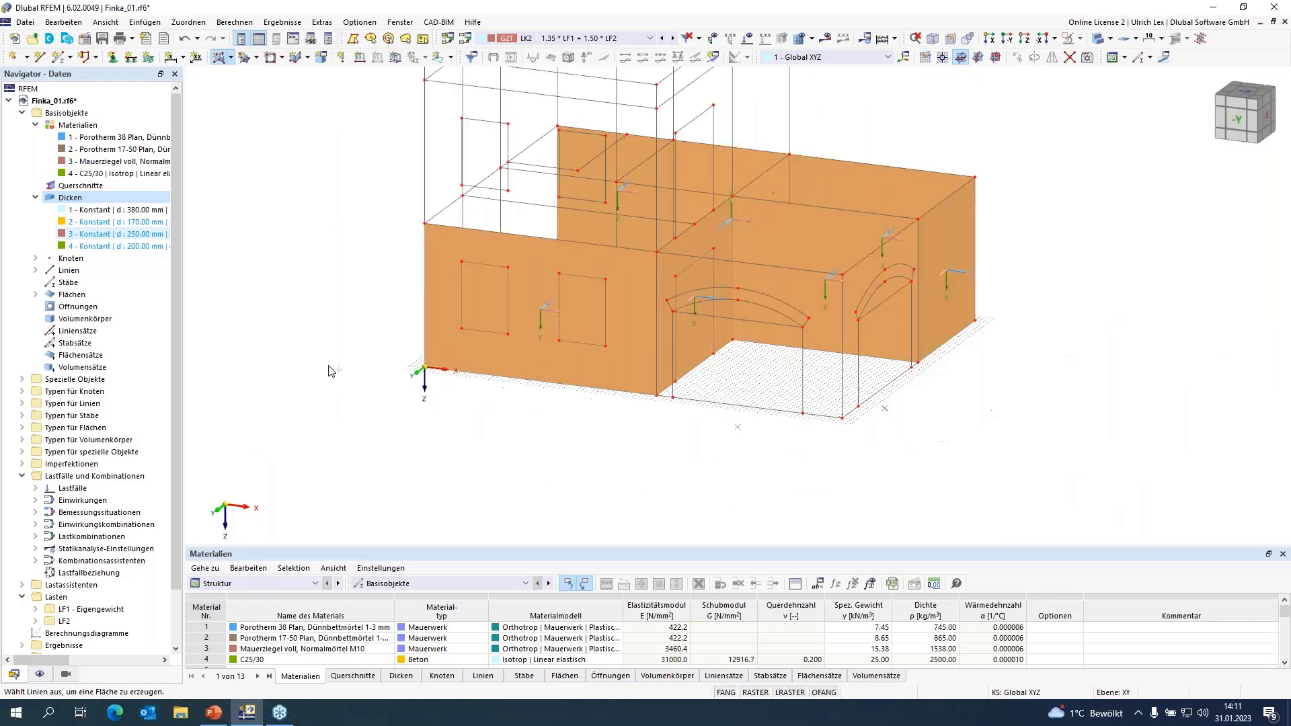
{"action": "middle_click_drag", "start_coordinate": [427, 287], "coordinate": [529, 405], "text": "ctrl"}
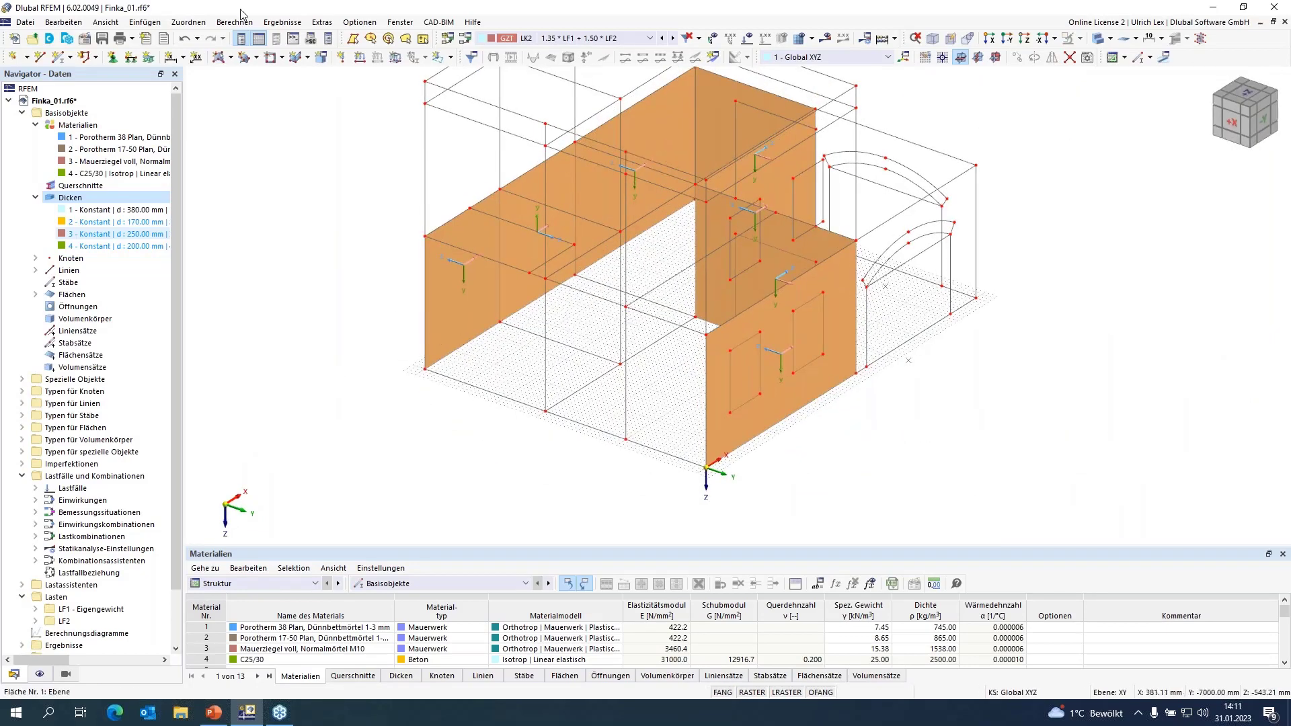
{"action": "left_click", "coordinate": [218, 56]}
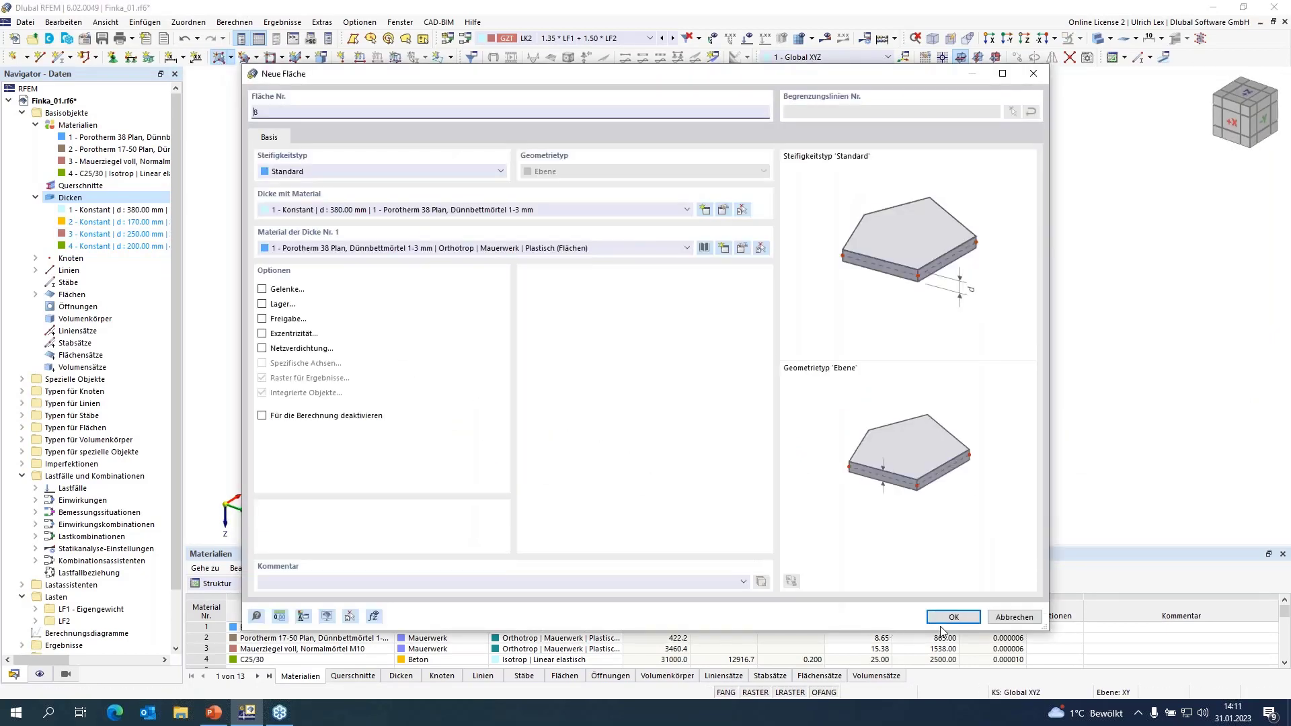
{"action": "left_click", "coordinate": [948, 617]}
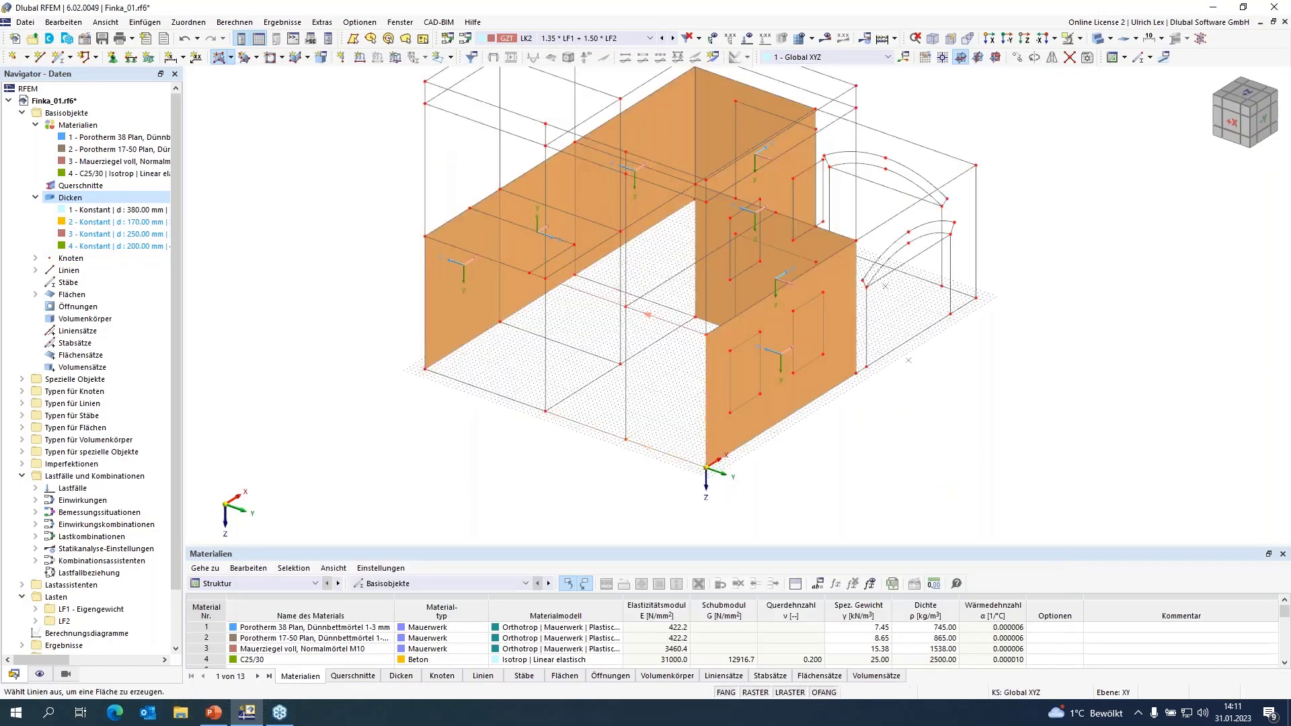
{"action": "left_click", "coordinate": [545, 363]}
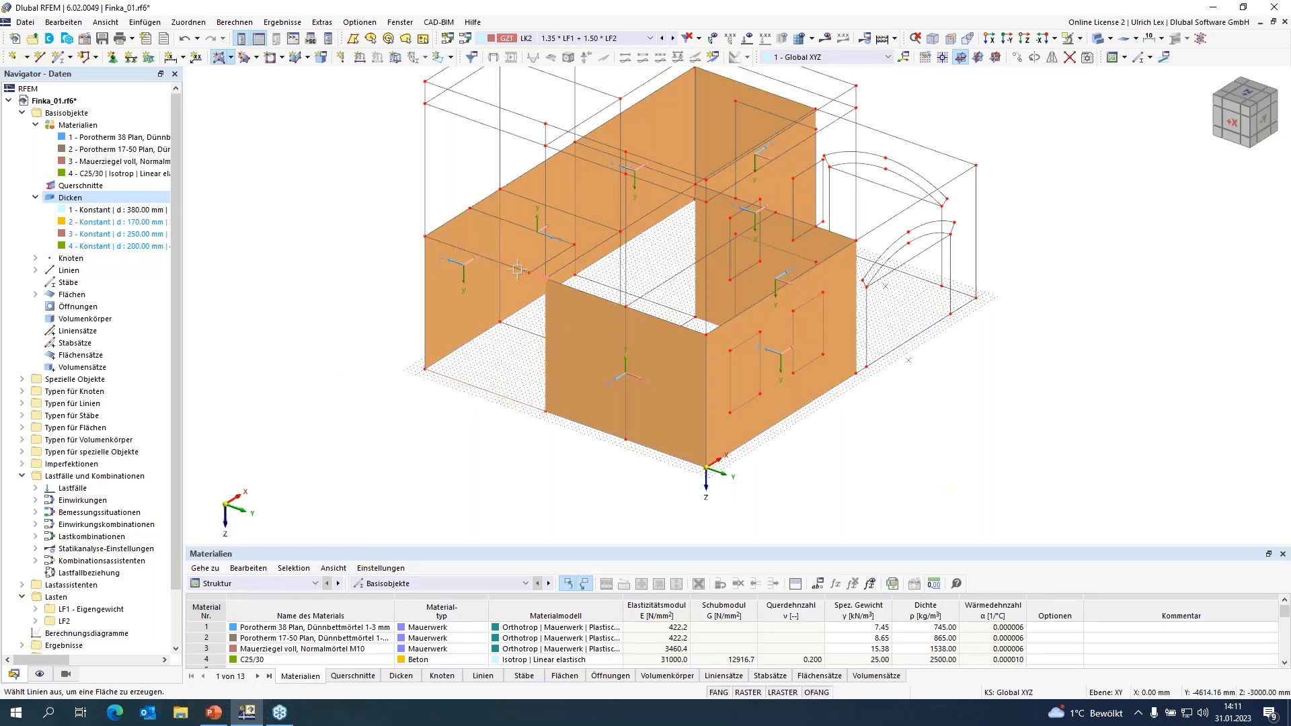
{"action": "left_click", "coordinate": [425, 312]}
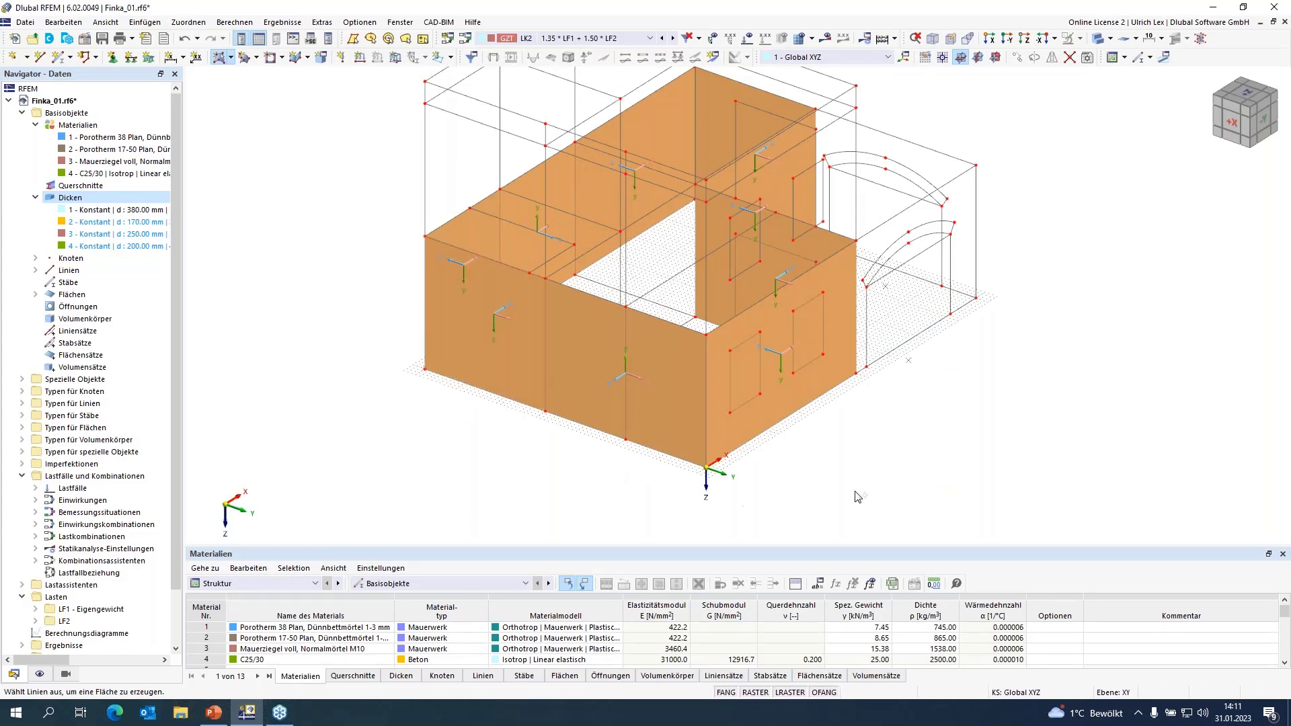
- Create the upper-floor wall surfaces above the side wing and on the front with the two window outlines from their boundary lines
{"action": "middle_click_drag", "start_coordinate": [909, 515], "coordinate": [657, 276], "text": "ctrl"}
{"action": "scroll", "coordinate": [652, 289], "scroll_direction": "up", "scroll_amount": 4}
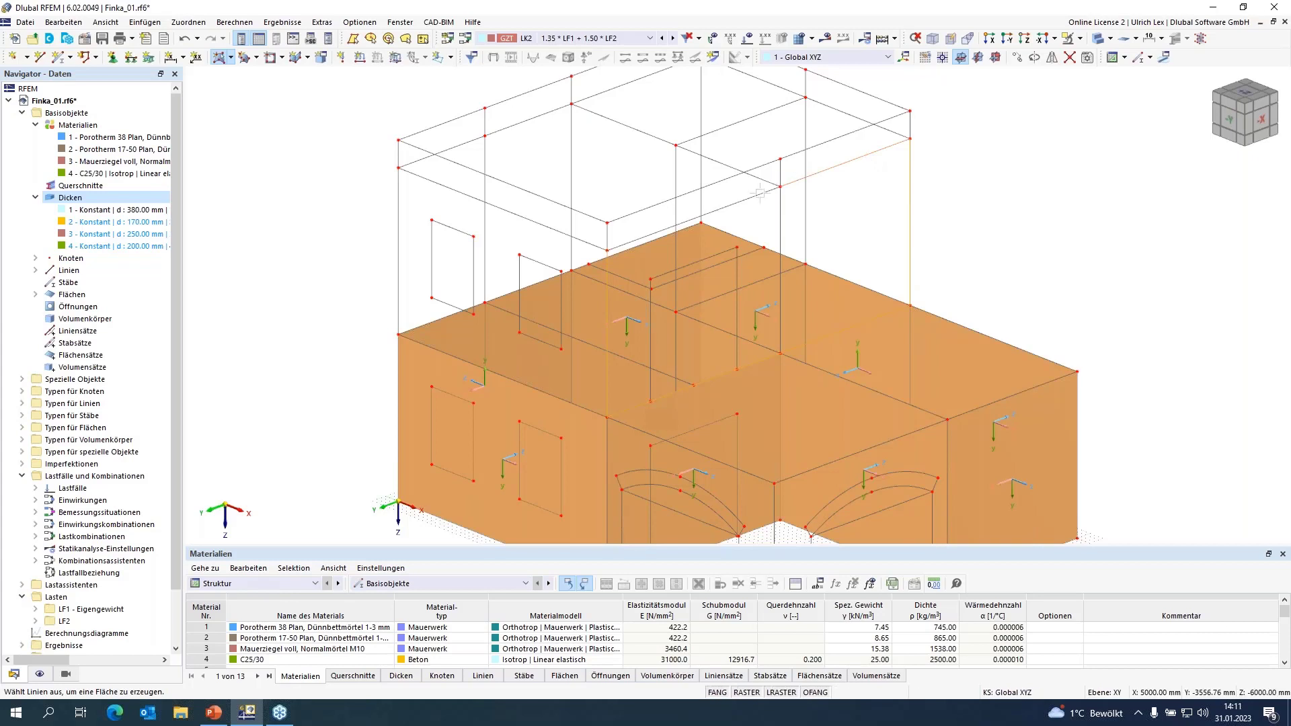
{"action": "left_click", "coordinate": [724, 207]}
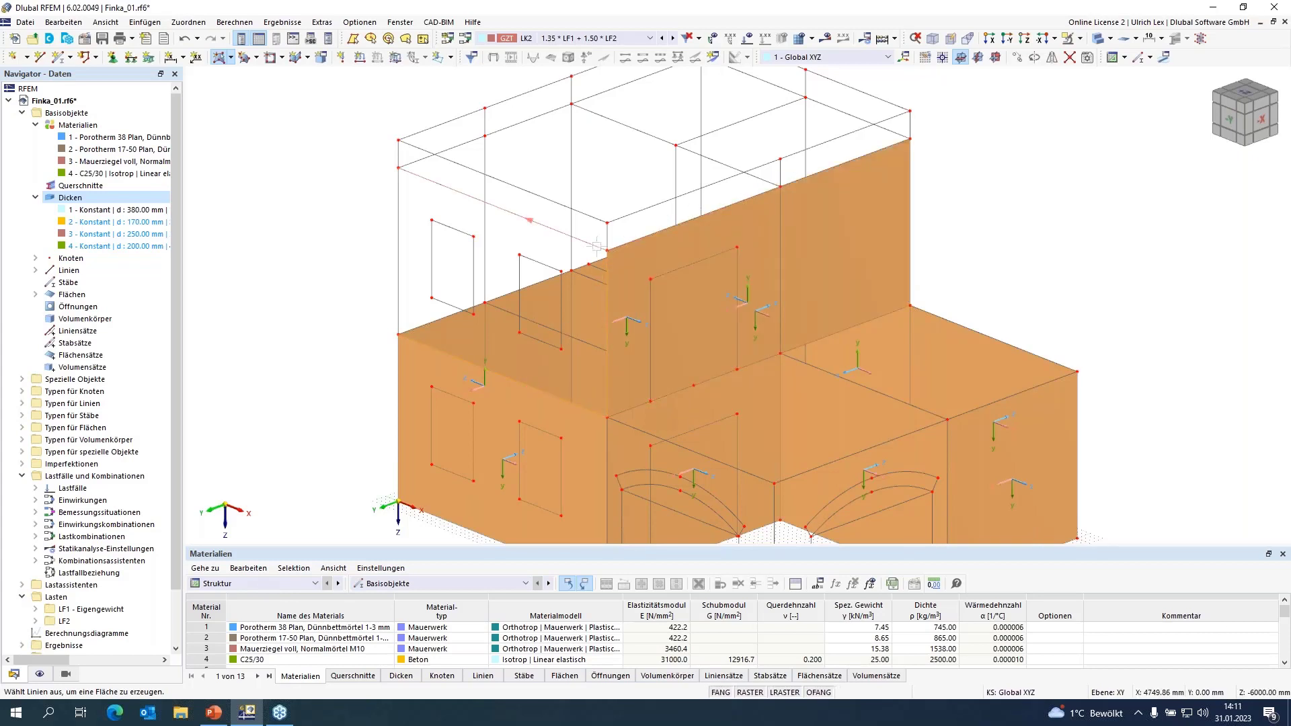
{"action": "left_click", "coordinate": [402, 215]}
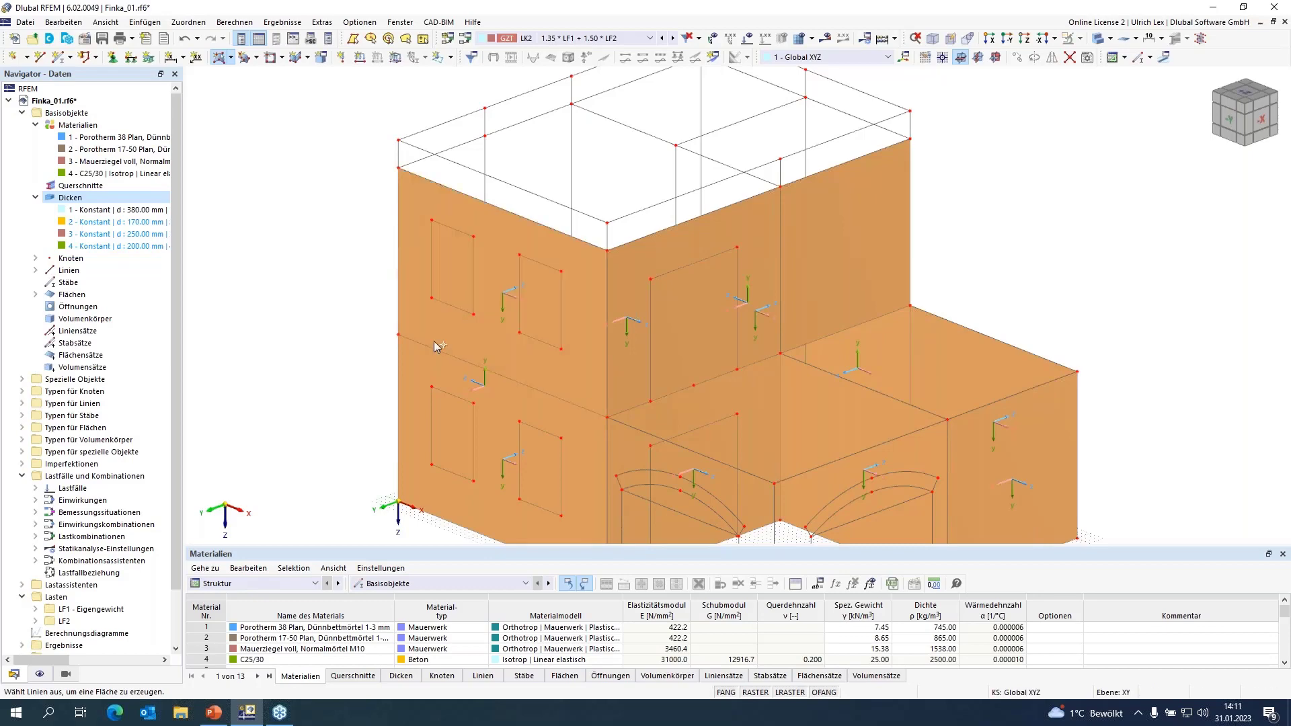
- Create the upper-floor end wall and rear wall surfaces from their boundary lines to close the upper storey's outer walls
{"action": "middle_click_drag", "start_coordinate": [268, 355], "coordinate": [668, 470], "text": "ctrl"}
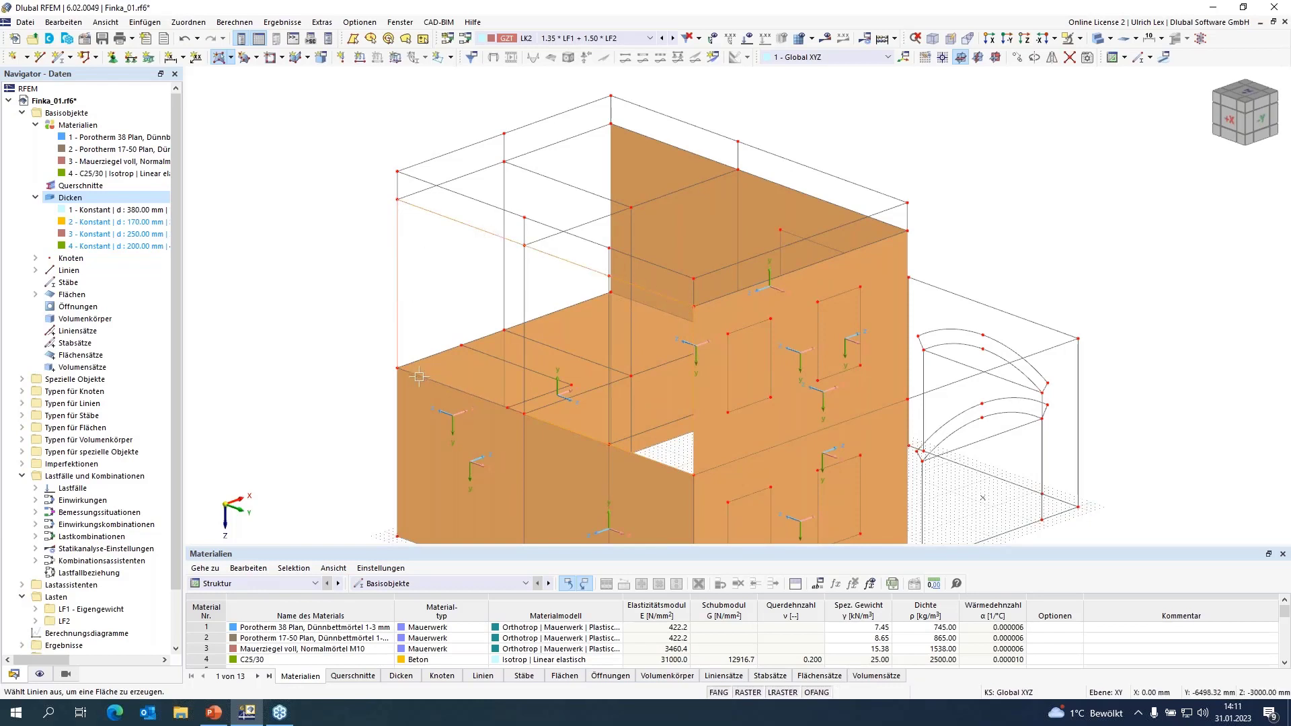
{"action": "left_click", "coordinate": [509, 407]}
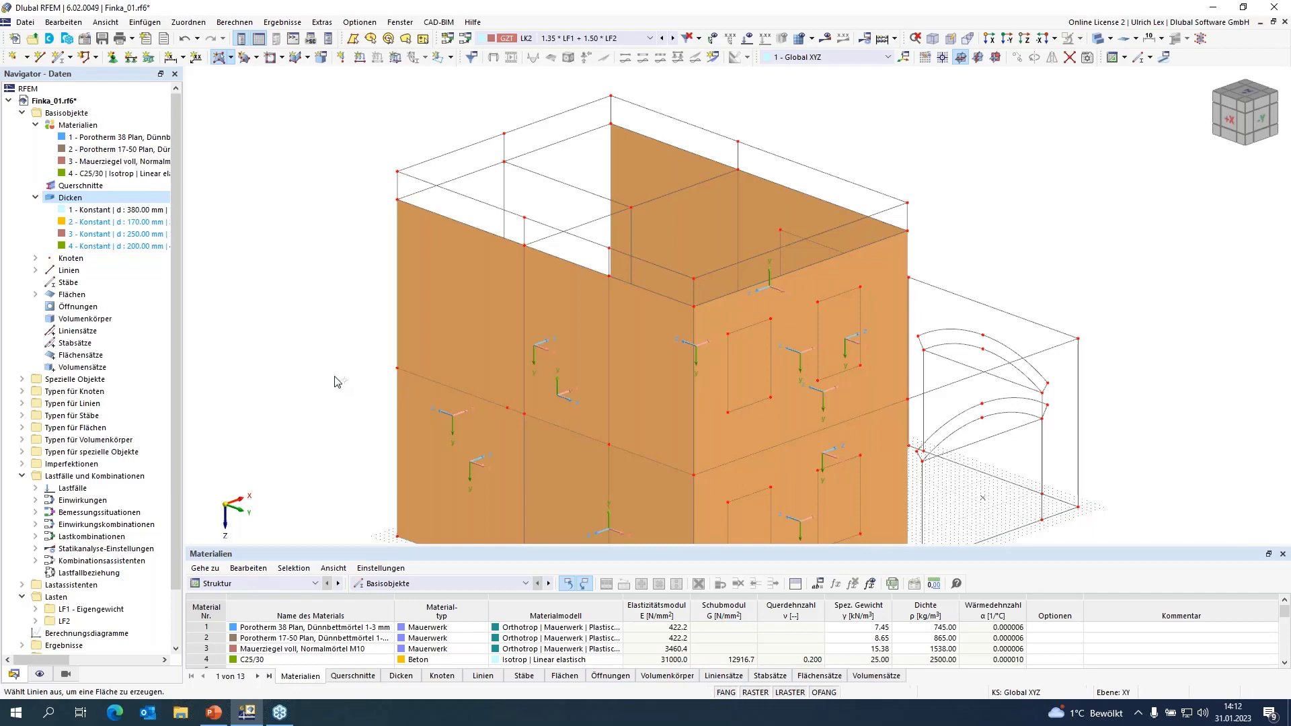
{"action": "middle_click_drag", "start_coordinate": [334, 379], "coordinate": [656, 457], "text": "ctrl"}
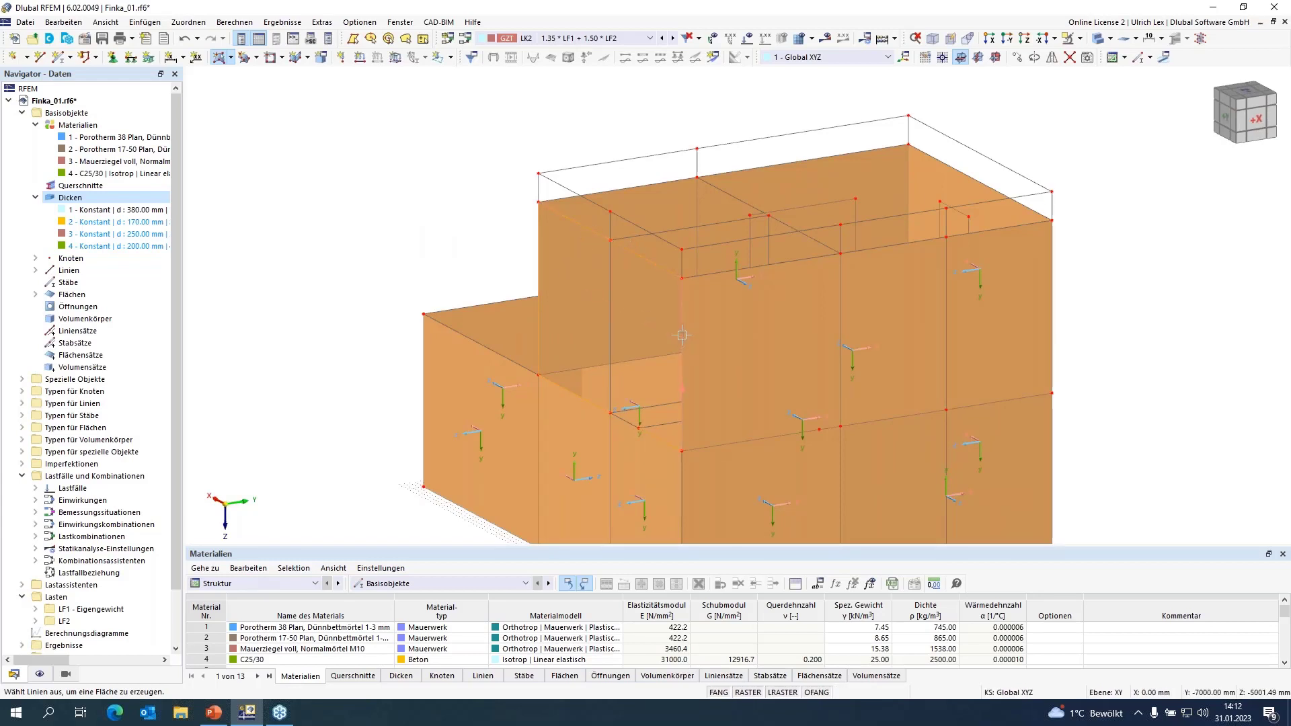
{"action": "left_click", "coordinate": [622, 421]}
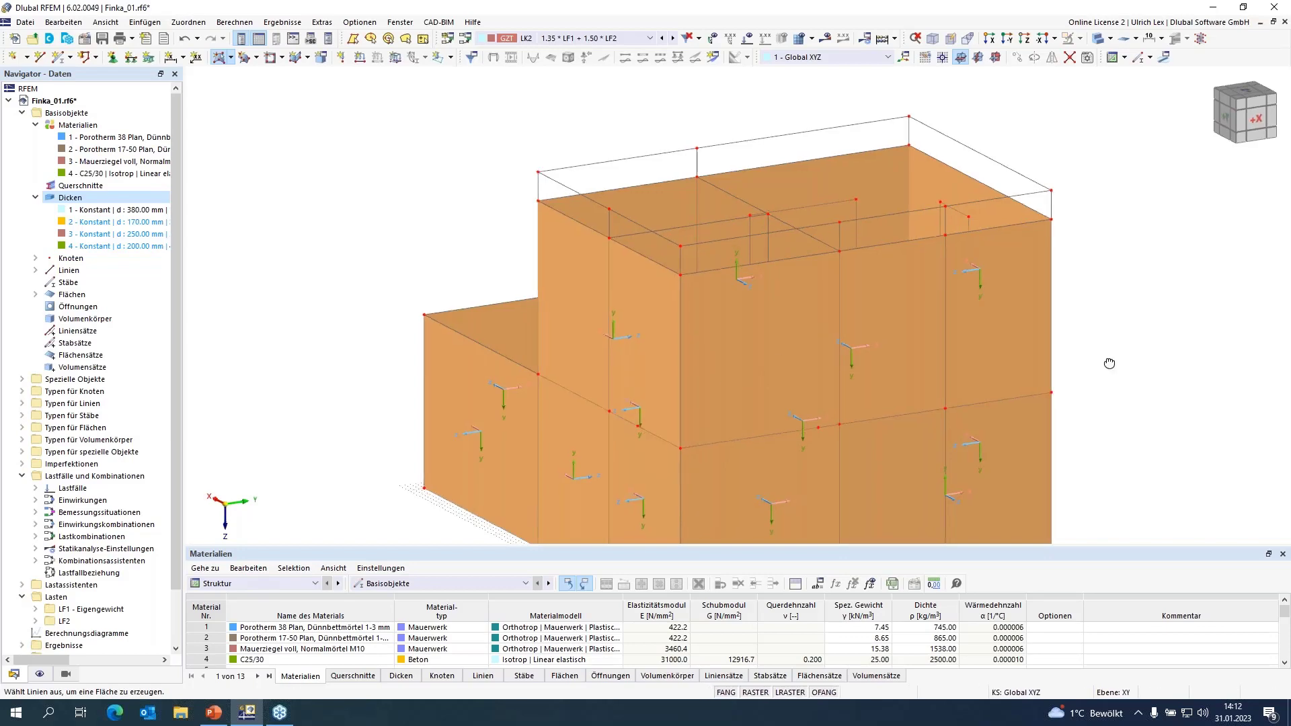
- Switch the model to wireframe display and create the interior ground-floor cross wall surface with the 170 mm Porotherm 17-50 Plan thickness
{"action": "middle_click_drag", "start_coordinate": [1110, 367], "coordinate": [680, 352], "text": "ctrl"}
{"action": "scroll", "coordinate": [679, 353], "scroll_direction": "down", "scroll_amount": 3}
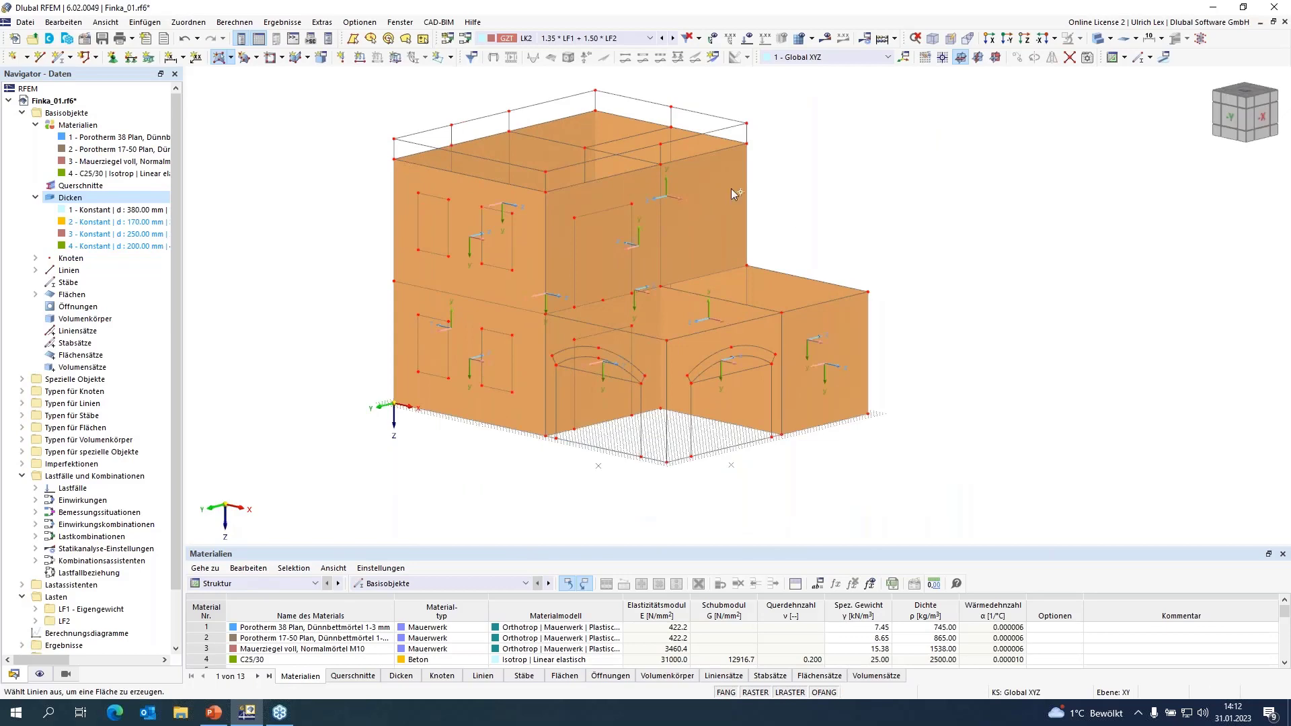
{"action": "left_click", "coordinate": [232, 59]}
{"action": "left_click", "coordinate": [269, 150]}
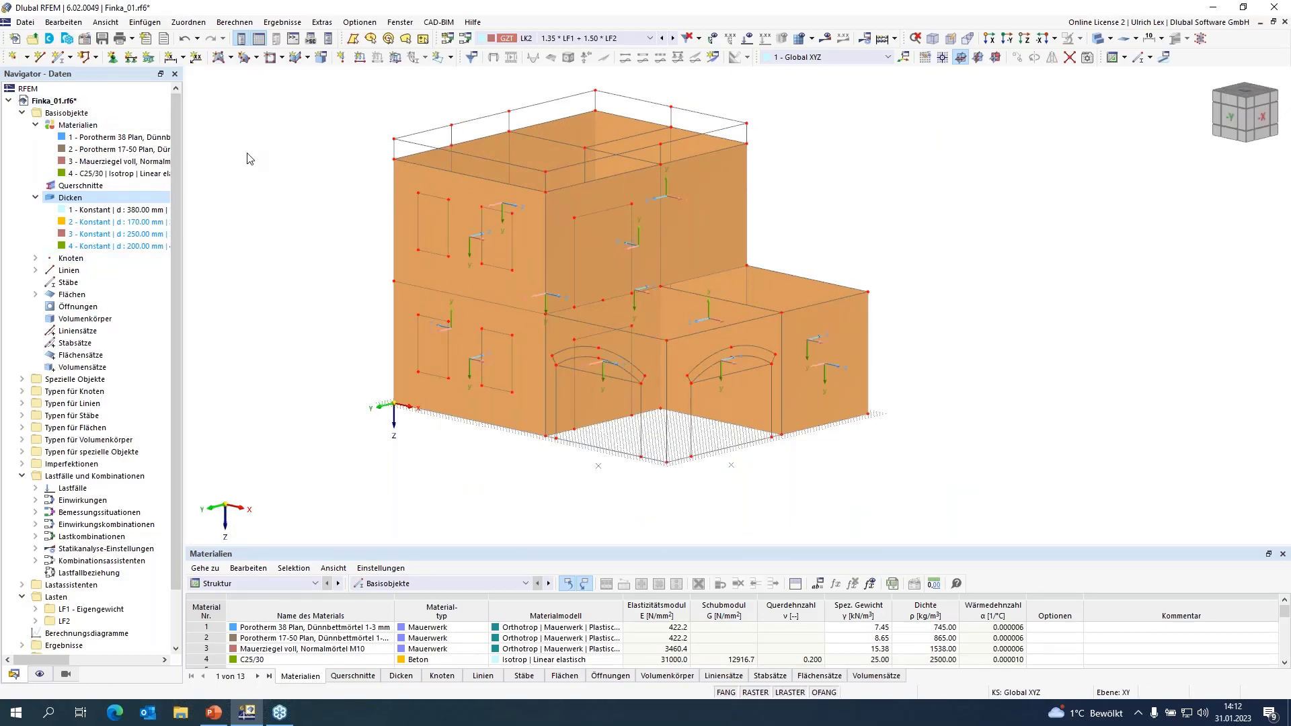
{"action": "left_click", "coordinate": [542, 212]}
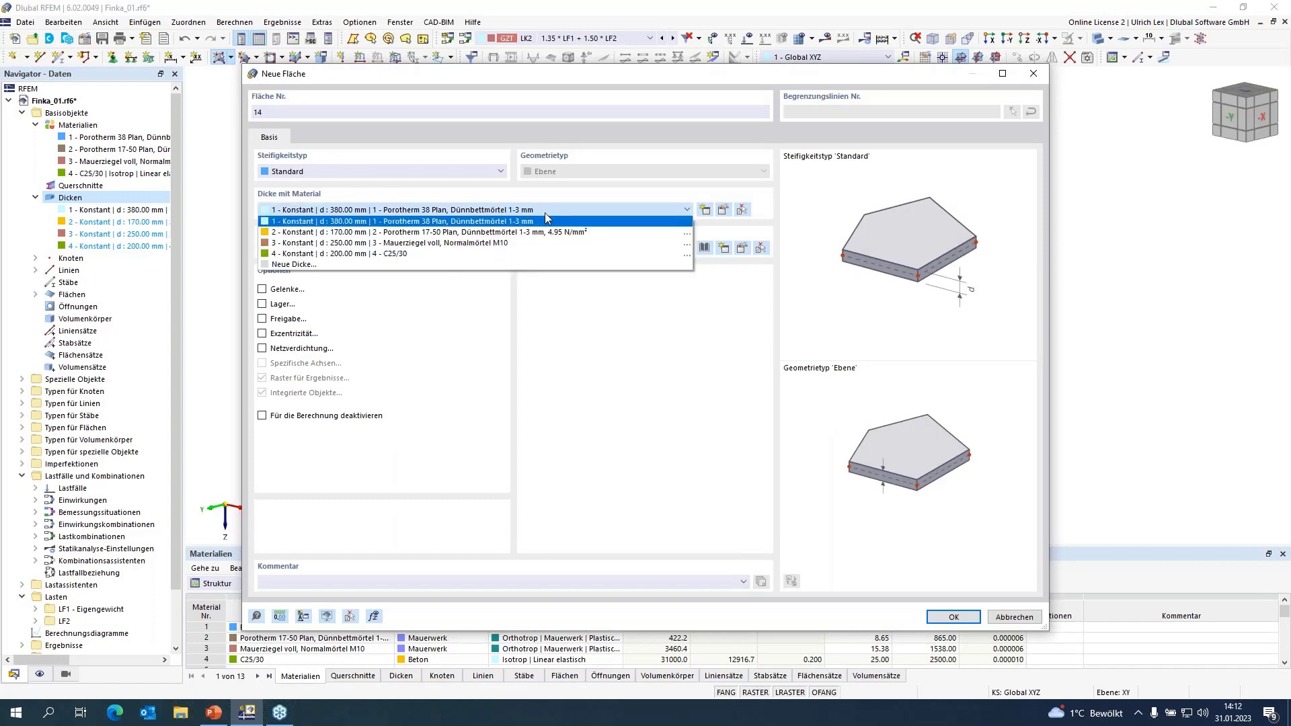
{"action": "left_click", "coordinate": [596, 233]}
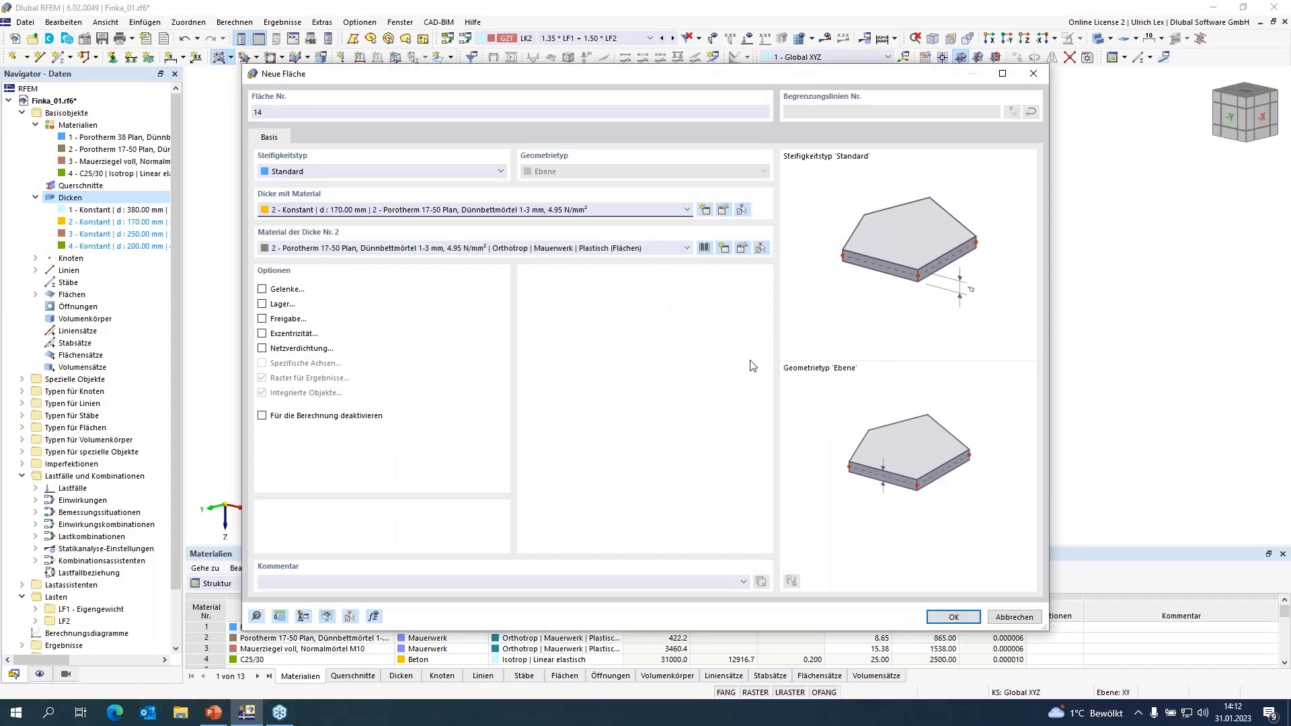
{"action": "left_click", "coordinate": [974, 618]}
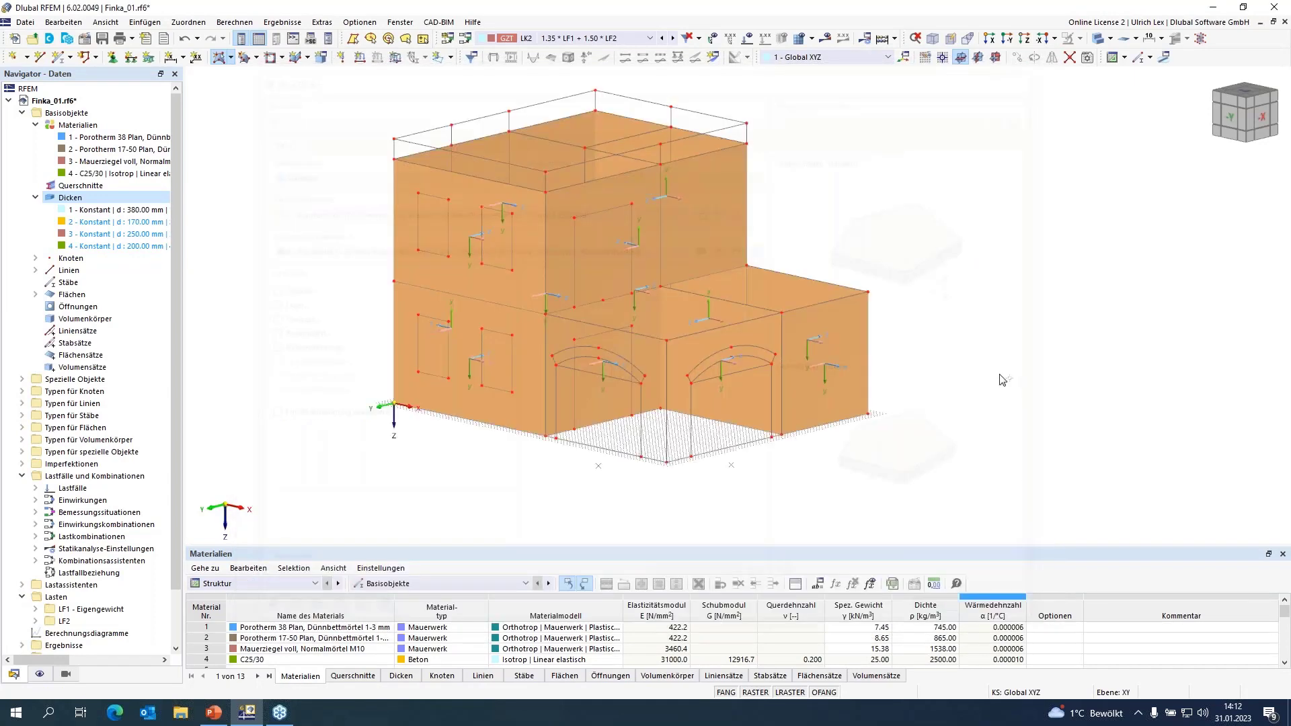
{"action": "left_click", "coordinate": [1098, 38]}
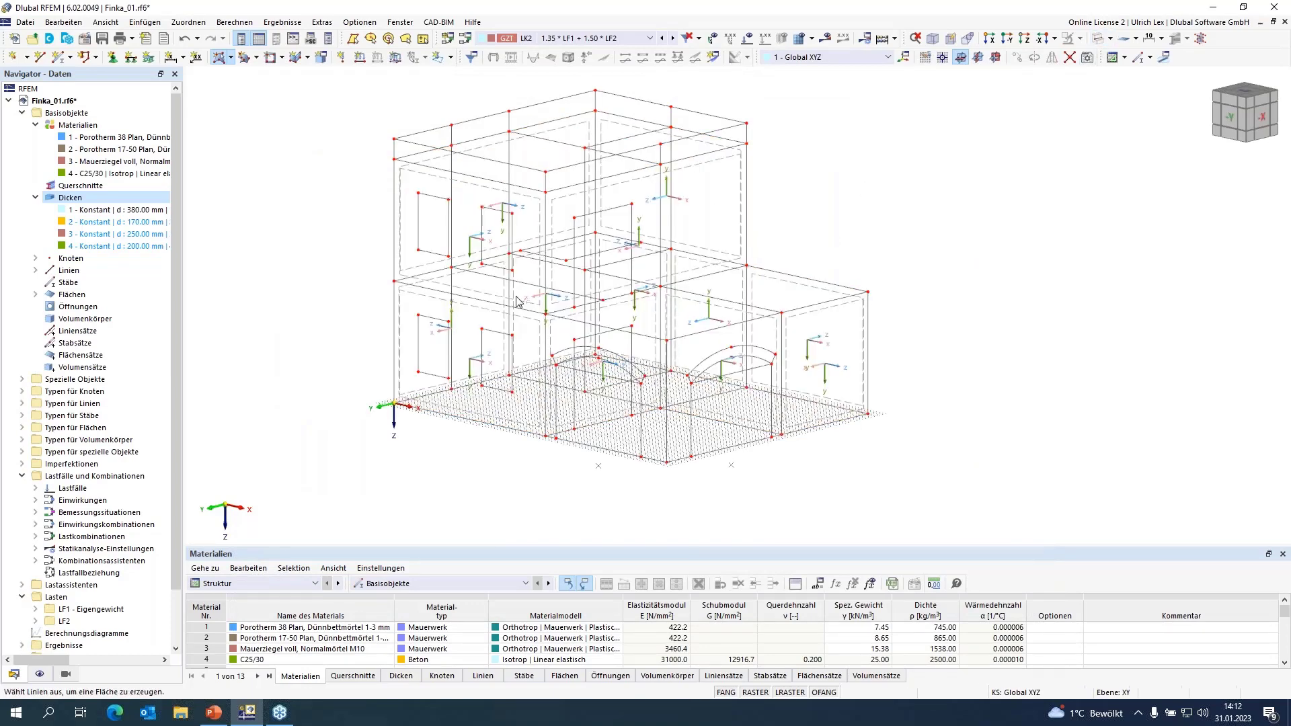
{"action": "scroll", "coordinate": [646, 265], "scroll_direction": "up", "scroll_amount": 1}
{"action": "scroll", "coordinate": [646, 265], "scroll_direction": "up", "scroll_amount": 3}
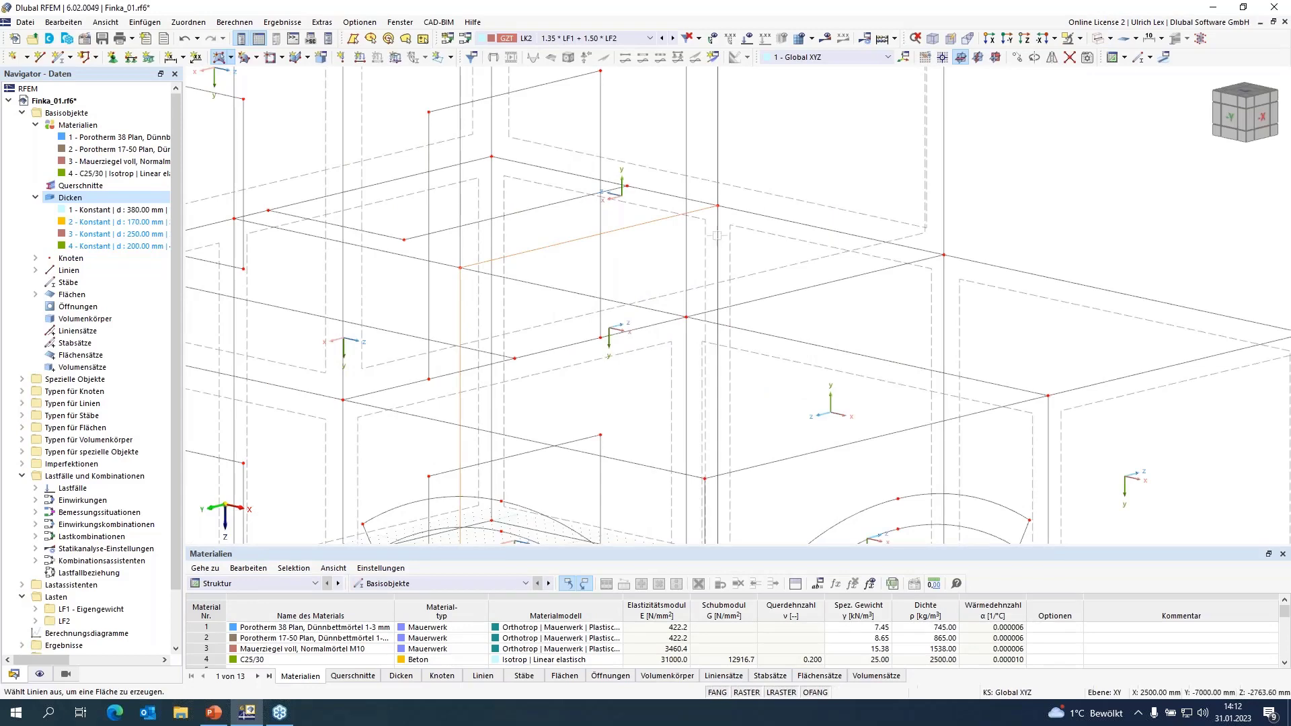
{"action": "scroll", "coordinate": [672, 173], "scroll_direction": "down", "scroll_amount": 1}
{"action": "scroll", "coordinate": [672, 174], "scroll_direction": "down", "scroll_amount": 4}
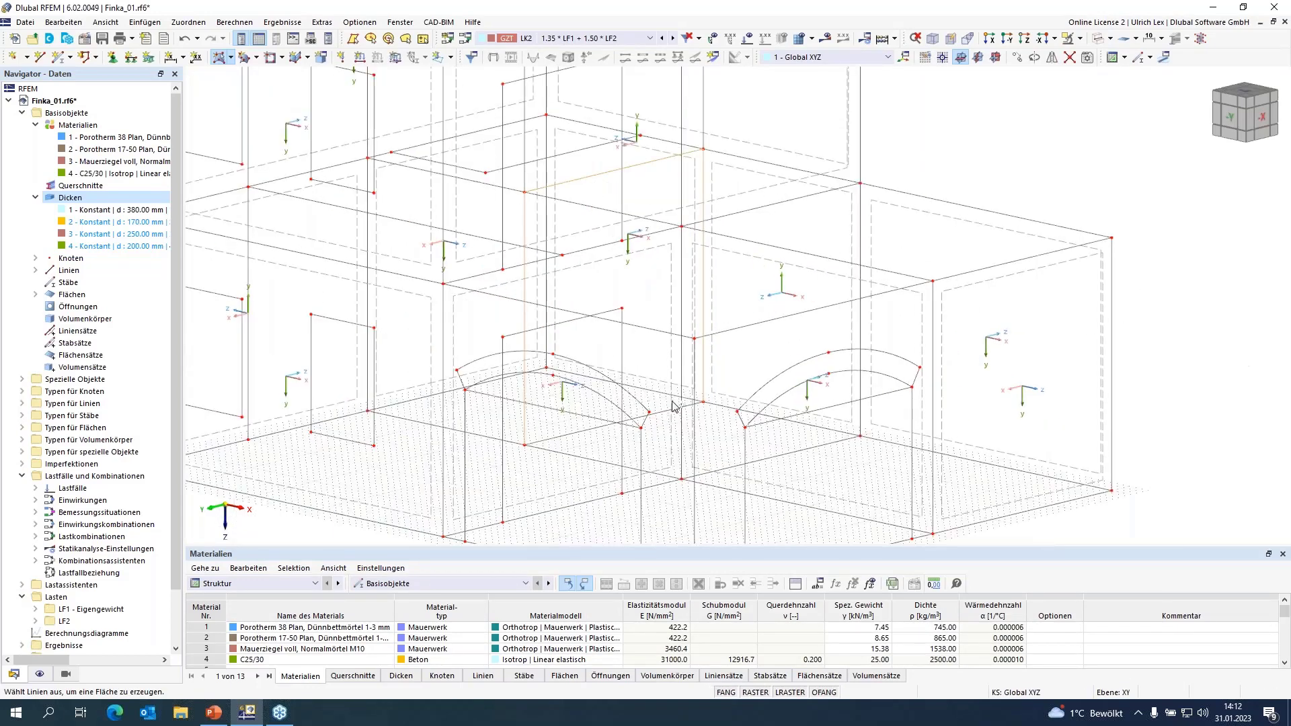
{"action": "scroll", "coordinate": [548, 407], "scroll_direction": "down", "scroll_amount": 2}
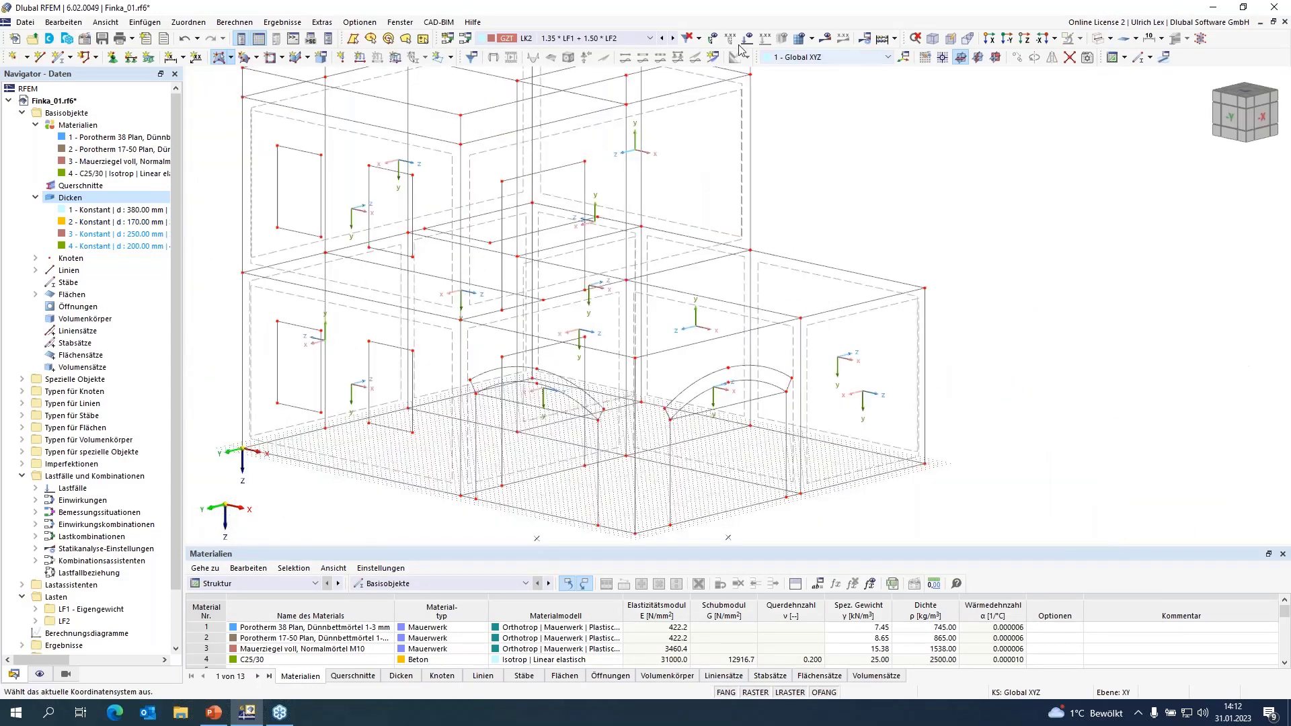
{"action": "scroll", "coordinate": [320, 79], "scroll_direction": "down", "scroll_amount": 1}
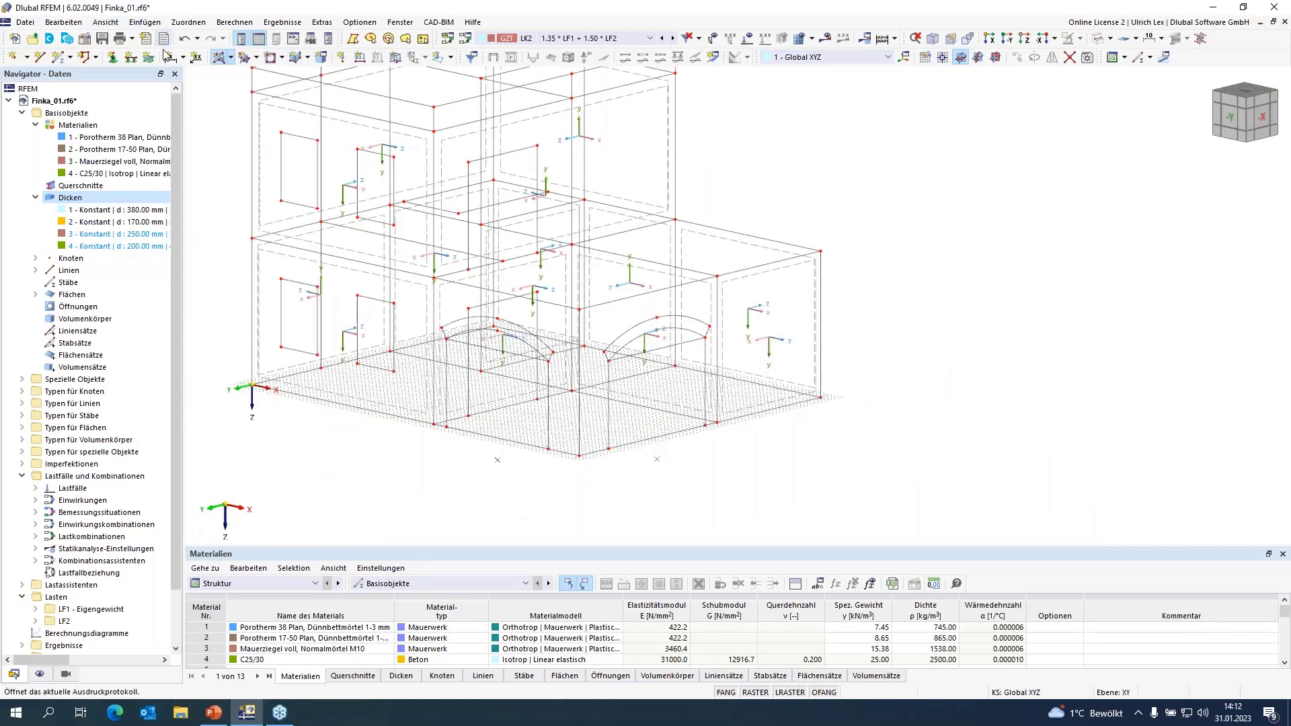
- Create the side wing's front wall surface around the arch outline with the 250 mm Mauerziegel voll thickness
{"action": "left_click", "coordinate": [219, 59]}
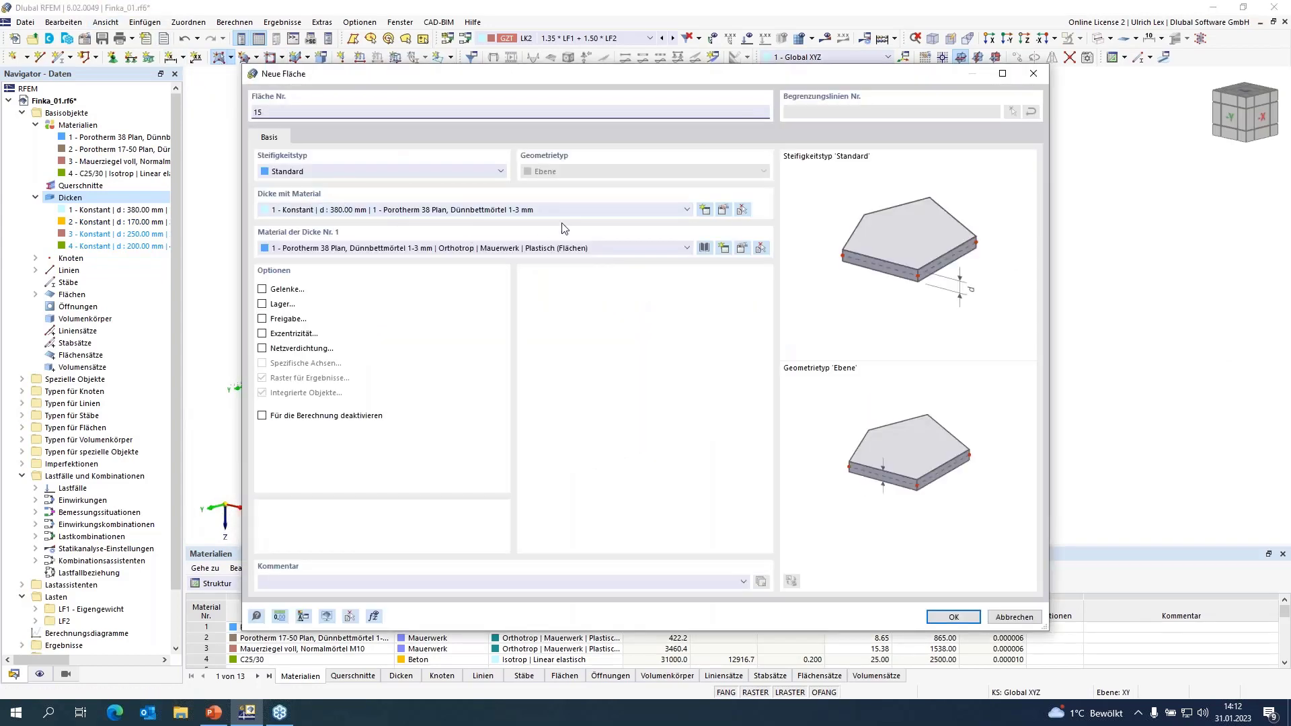
{"action": "left_click", "coordinate": [596, 211]}
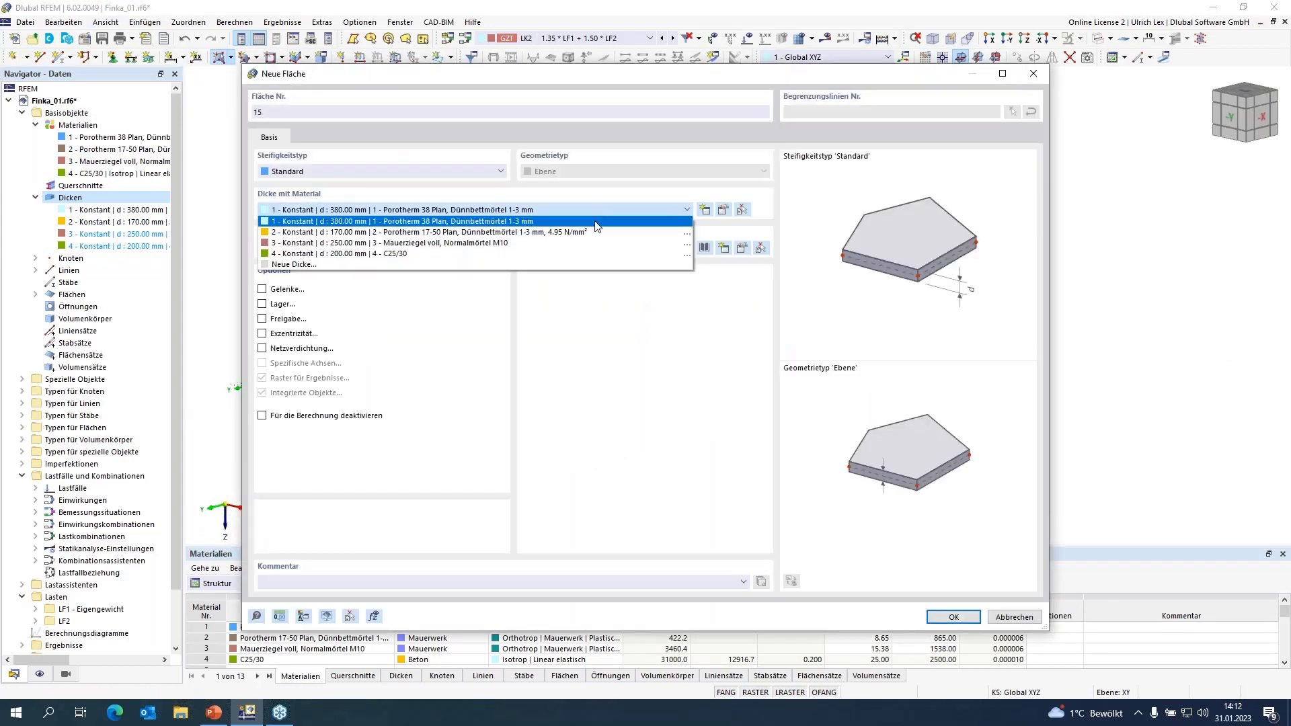
{"action": "left_click", "coordinate": [566, 243]}
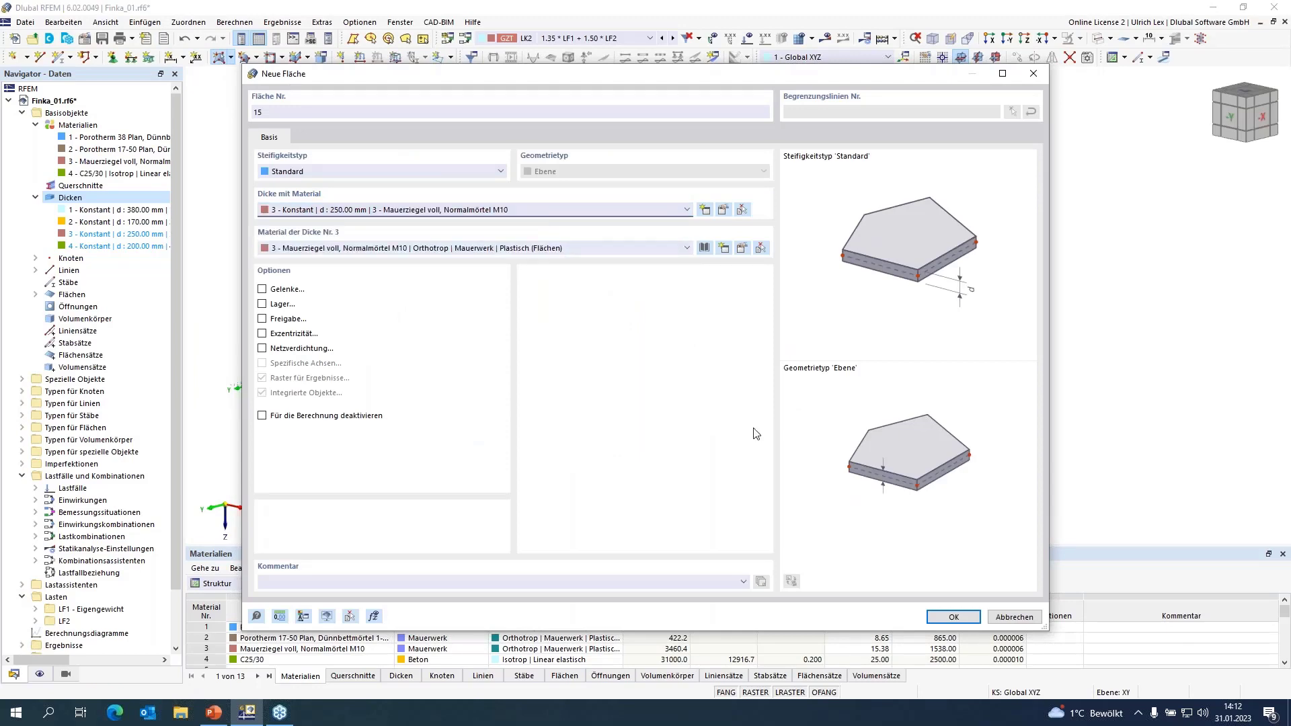
{"action": "left_click", "coordinate": [954, 616]}
{"action": "scroll", "coordinate": [421, 396], "scroll_direction": "up", "scroll_amount": 6}
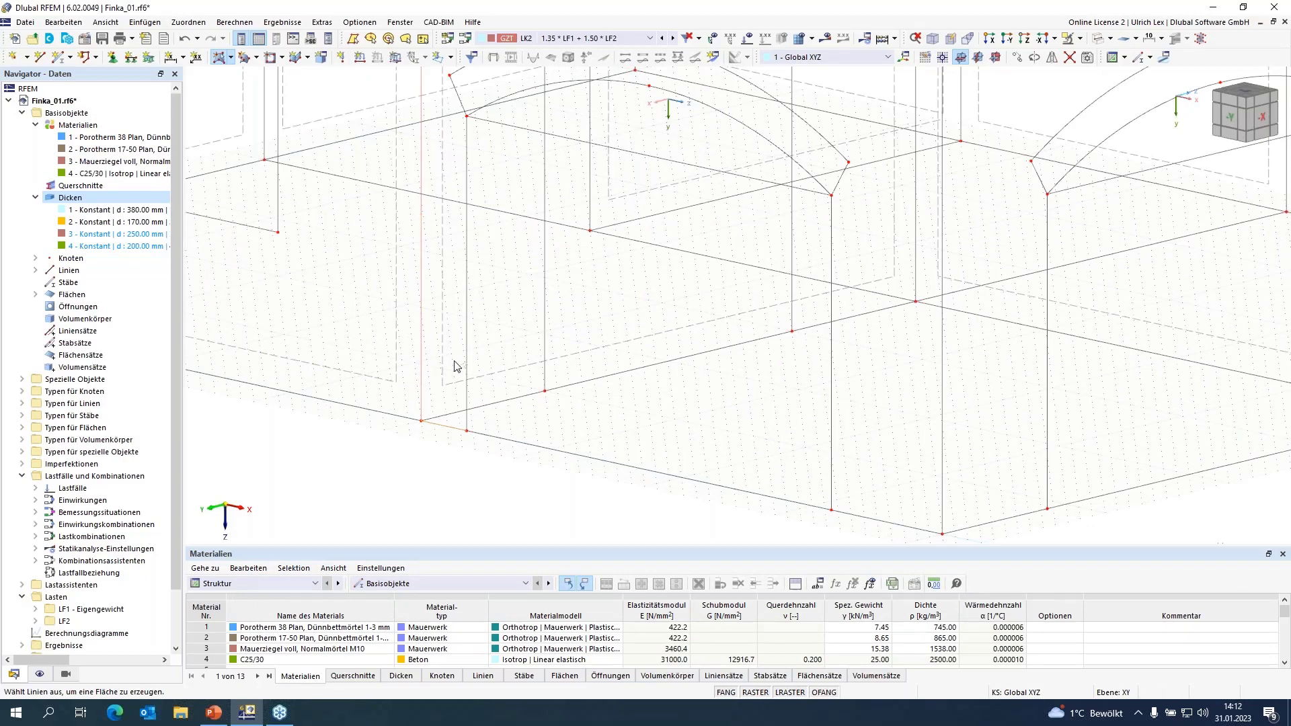
{"action": "scroll", "coordinate": [422, 397], "scroll_direction": "down", "scroll_amount": 5}
{"action": "left_click", "coordinate": [619, 123]}
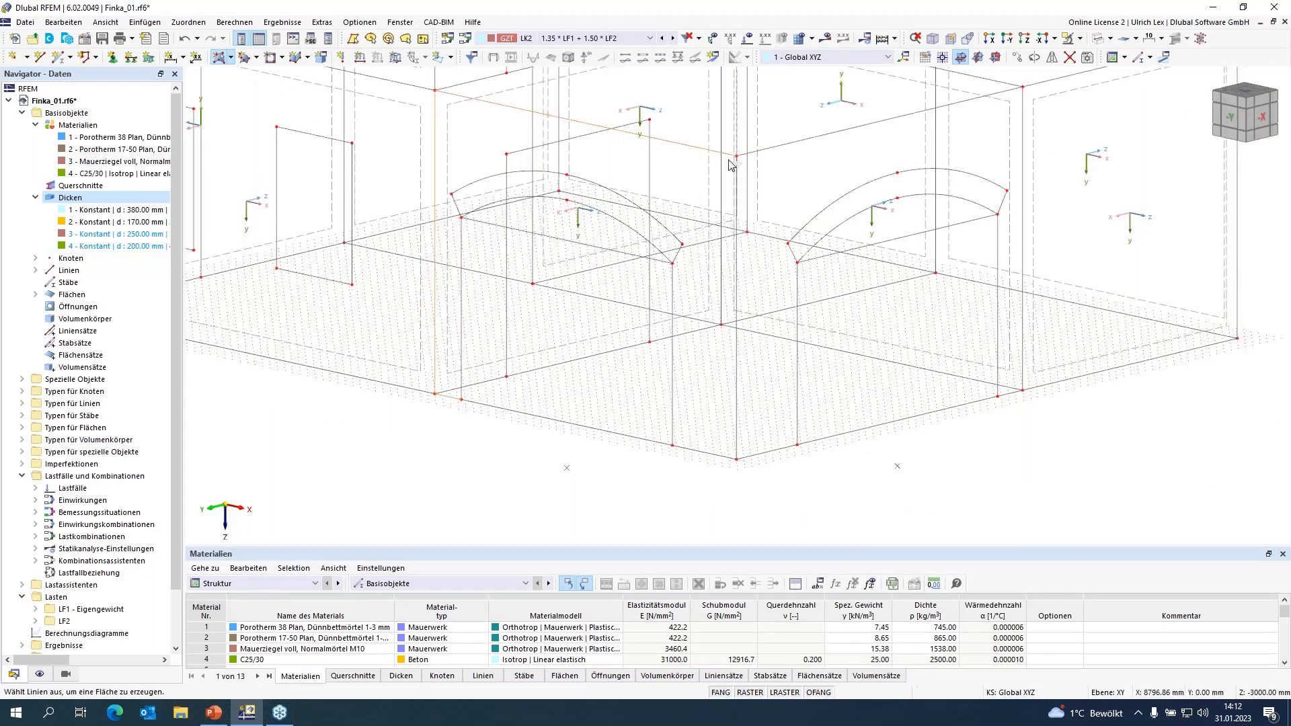
{"action": "left_click", "coordinate": [638, 437]}
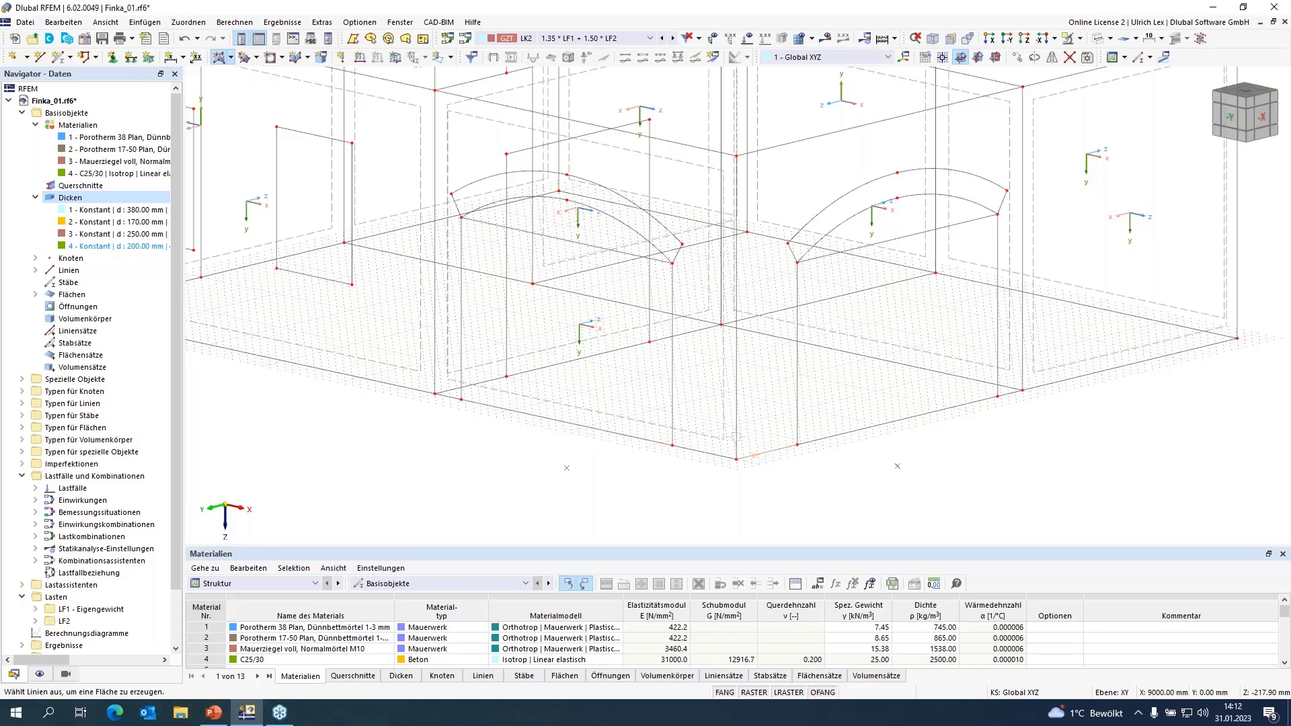
- Create the adjacent wall surface around the second arch outline from its boundary lines and return the model to solid display
{"action": "scroll", "coordinate": [768, 484], "scroll_direction": "down", "scroll_amount": 1}
{"action": "left_click", "coordinate": [791, 201]}
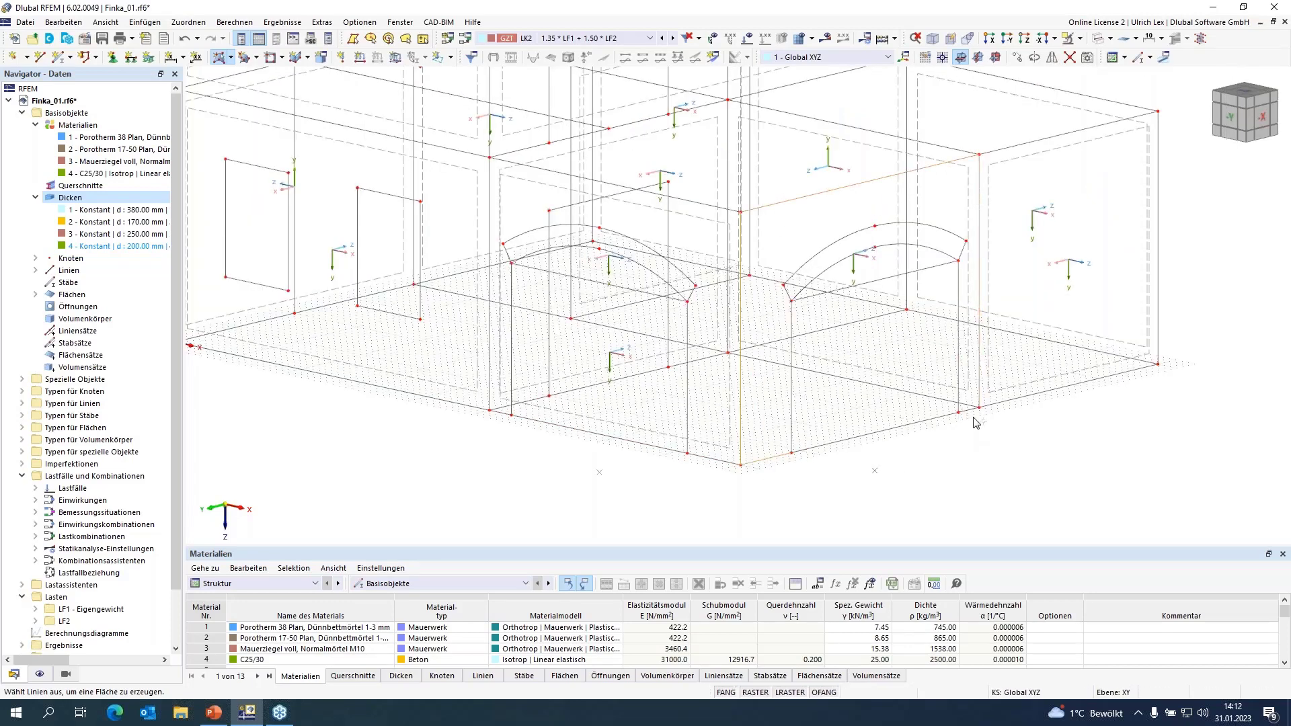
{"action": "left_click", "coordinate": [949, 415]}
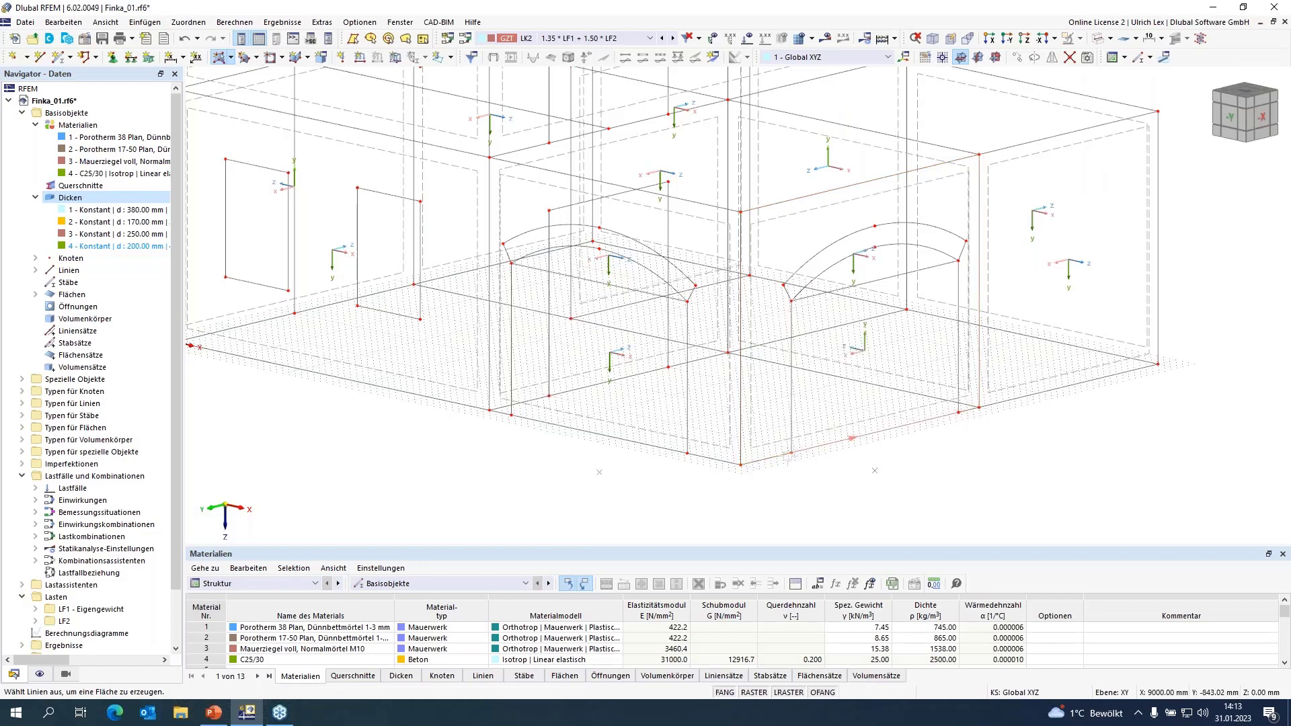
{"action": "scroll", "coordinate": [800, 492], "scroll_direction": "down", "scroll_amount": 4}
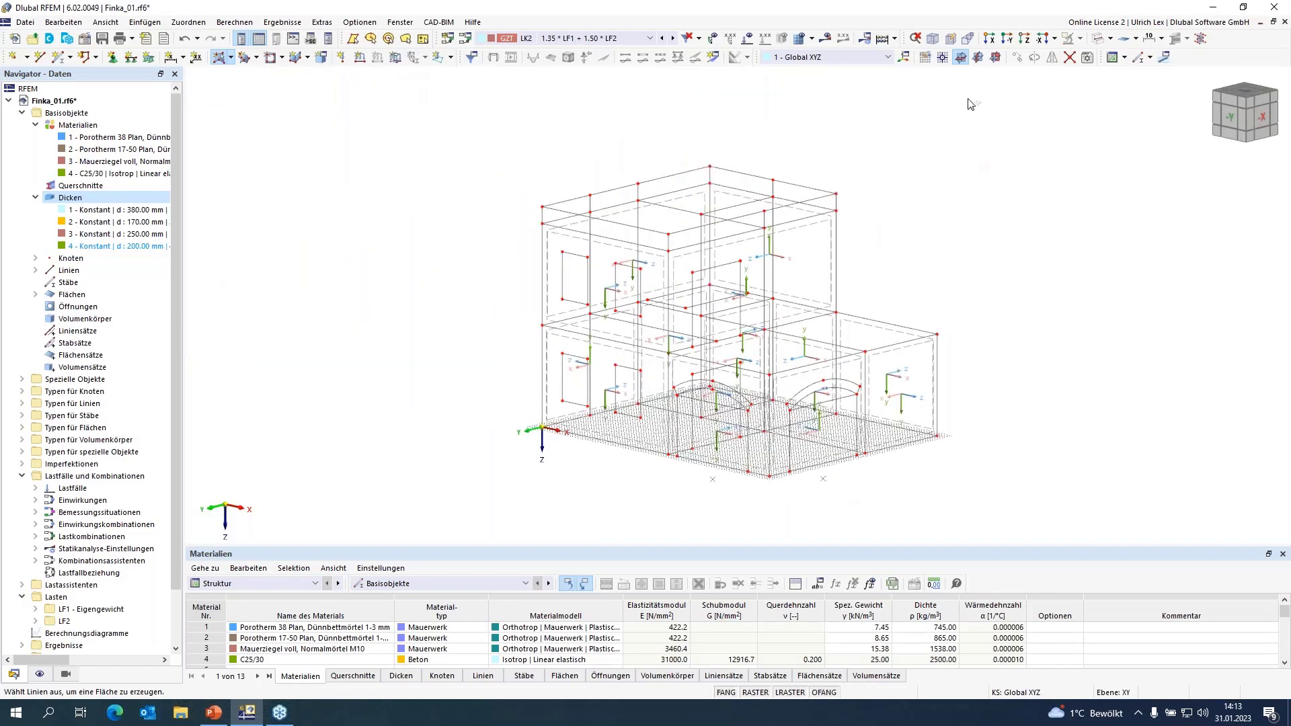
{"action": "left_click", "coordinate": [1098, 38]}
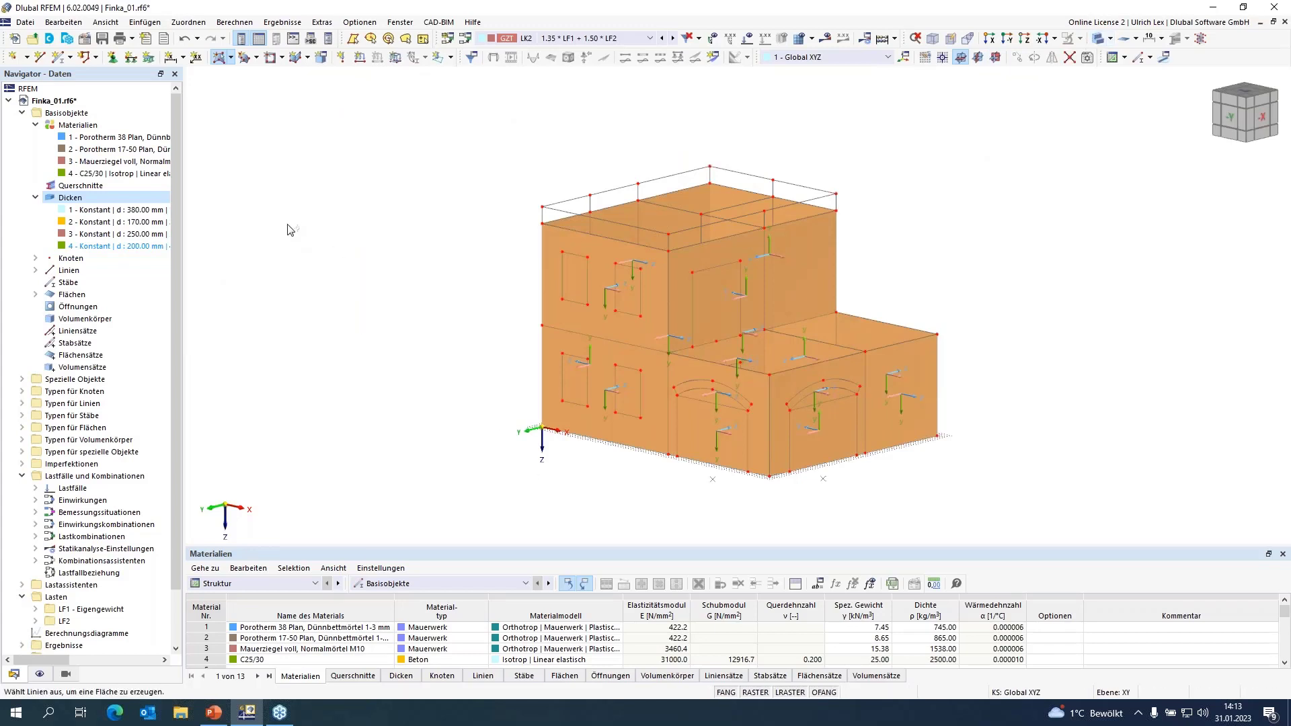
- Create the main building's floor slab between the storeys from its boundary lines, using the 200 mm C25/30 thickness and wireframe display
{"action": "left_click", "coordinate": [220, 57]}
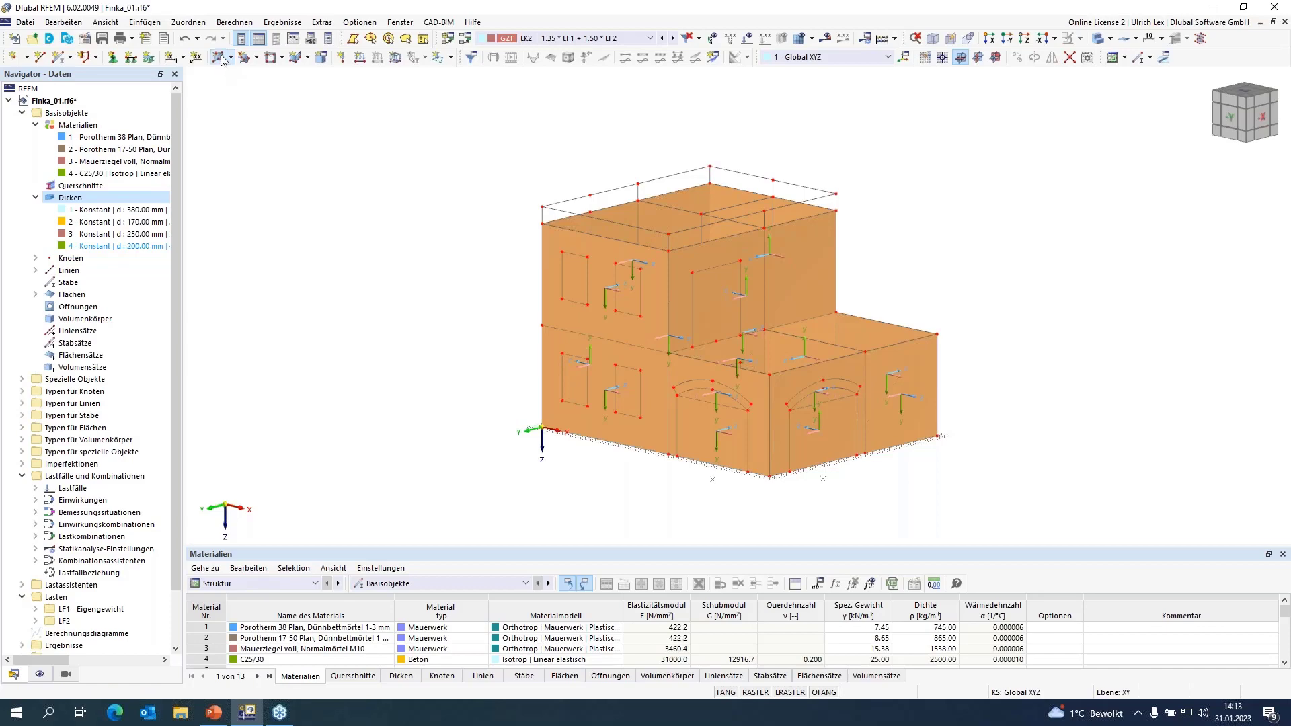
{"action": "left_click", "coordinate": [372, 210]}
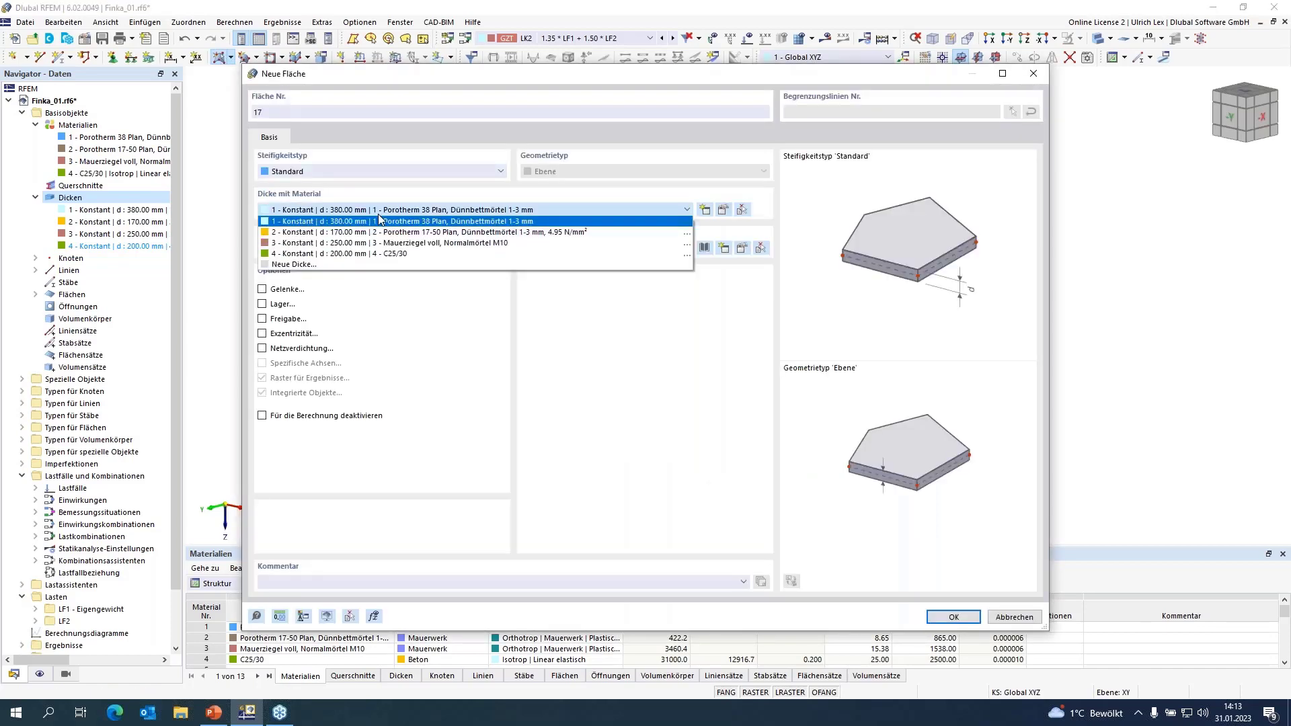
{"action": "left_click", "coordinate": [376, 252]}
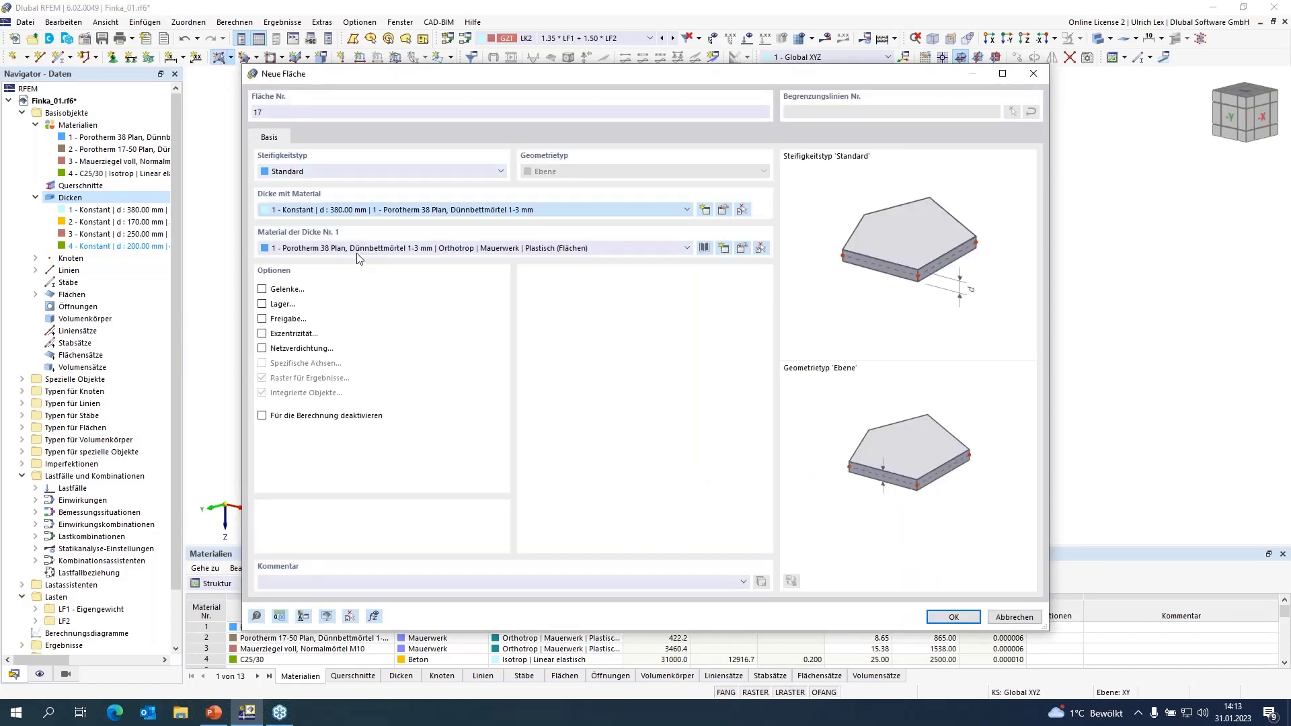
{"action": "left_click", "coordinate": [962, 618]}
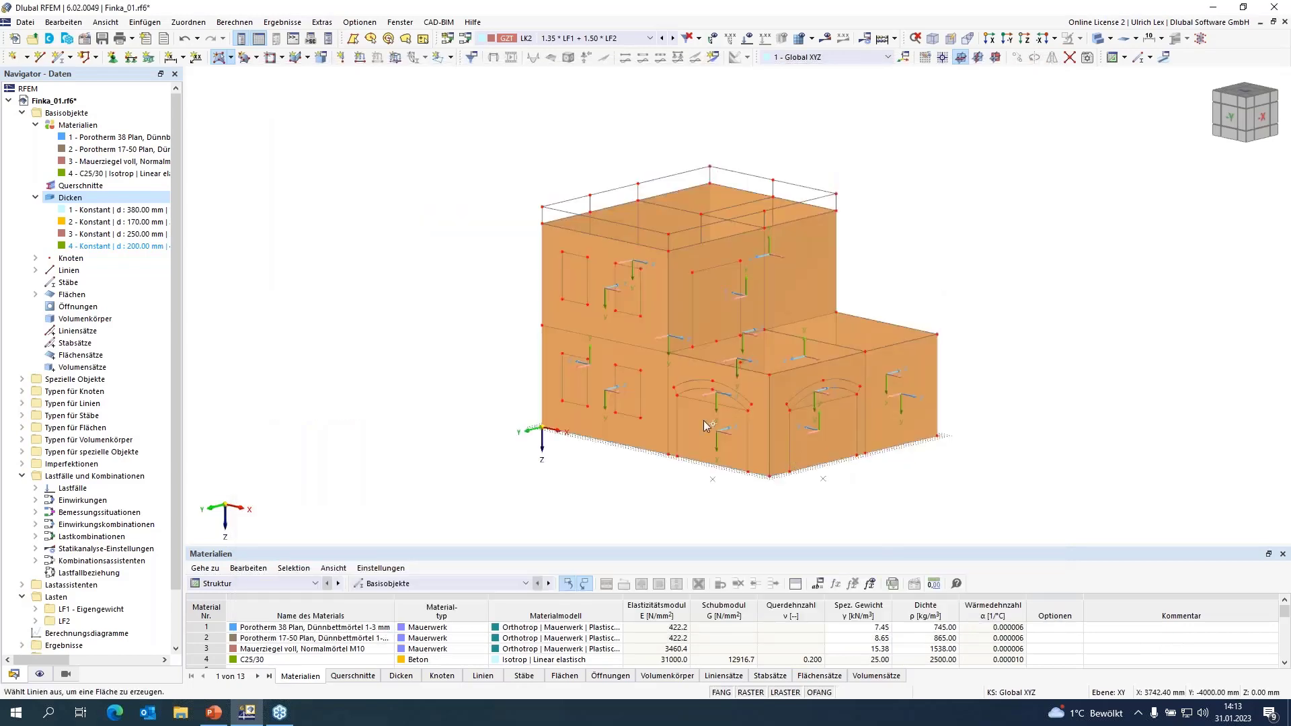
{"action": "left_click", "coordinate": [1069, 39]}
{"action": "left_click", "coordinate": [1069, 39]}
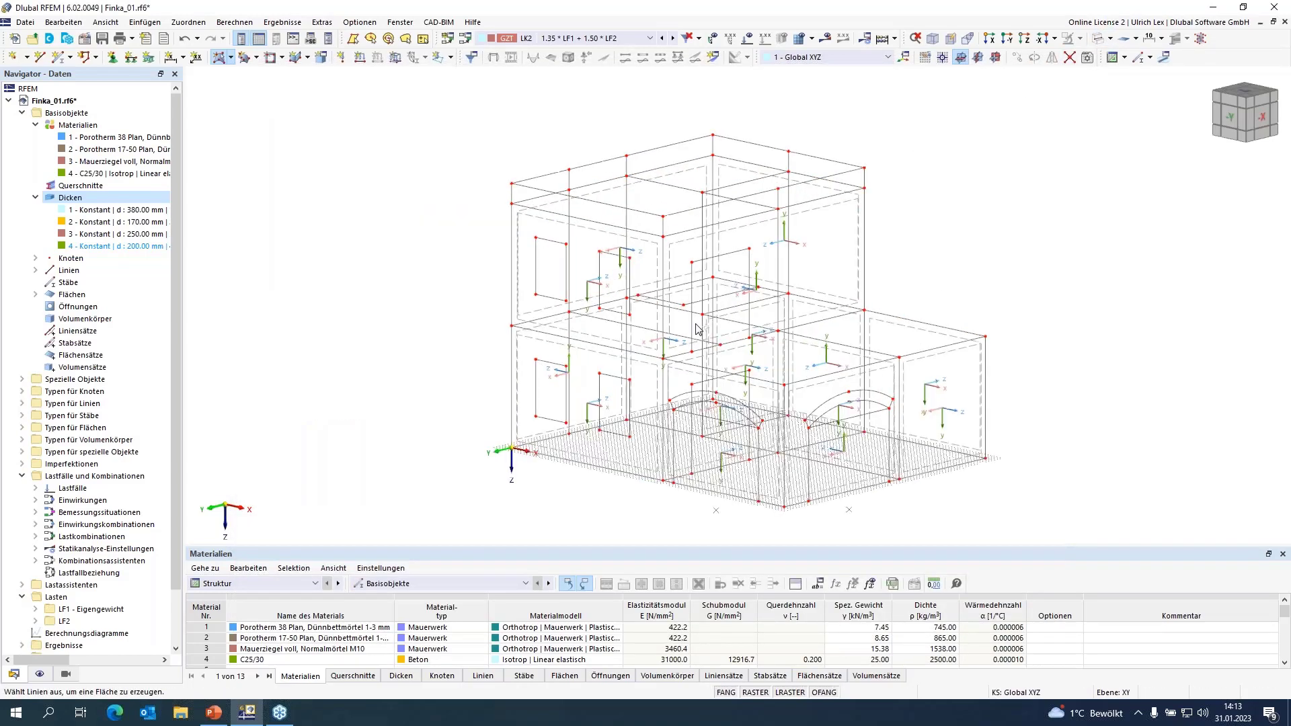
{"action": "scroll", "coordinate": [699, 319], "scroll_direction": "up", "scroll_amount": 4}
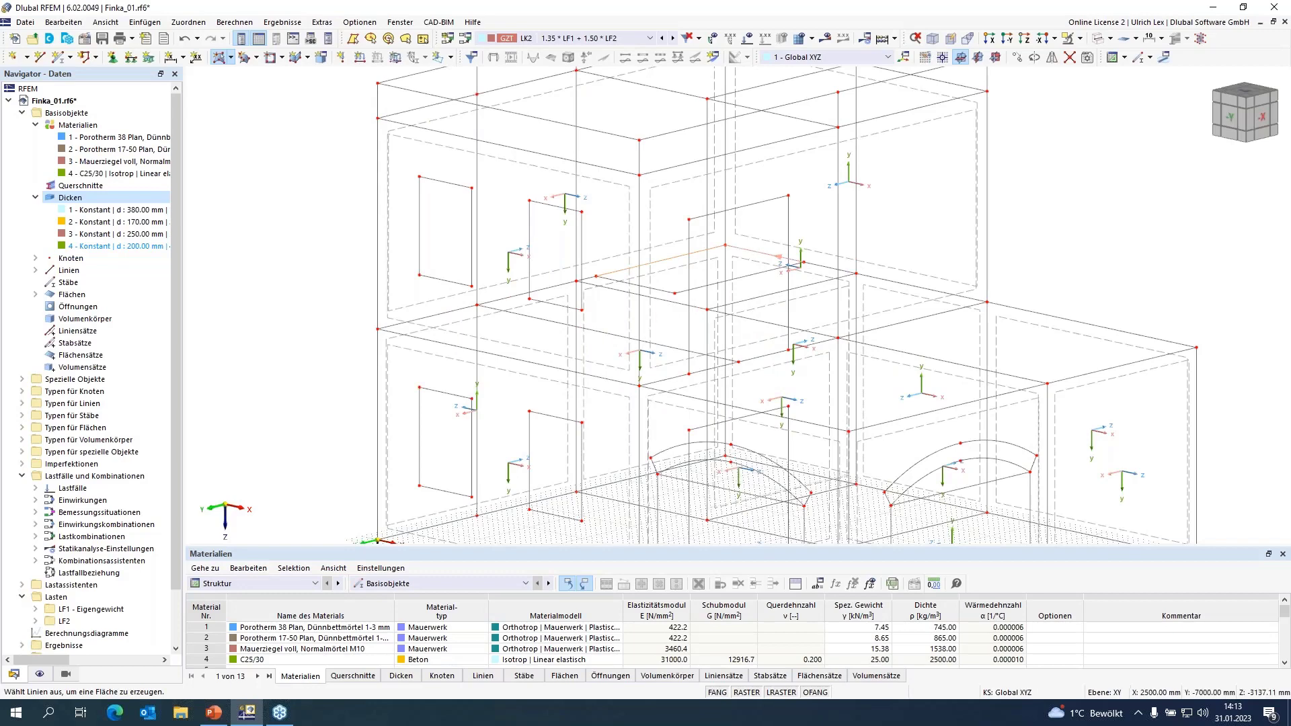
{"action": "left_click", "coordinate": [817, 266]}
{"action": "left_click", "coordinate": [901, 284]}
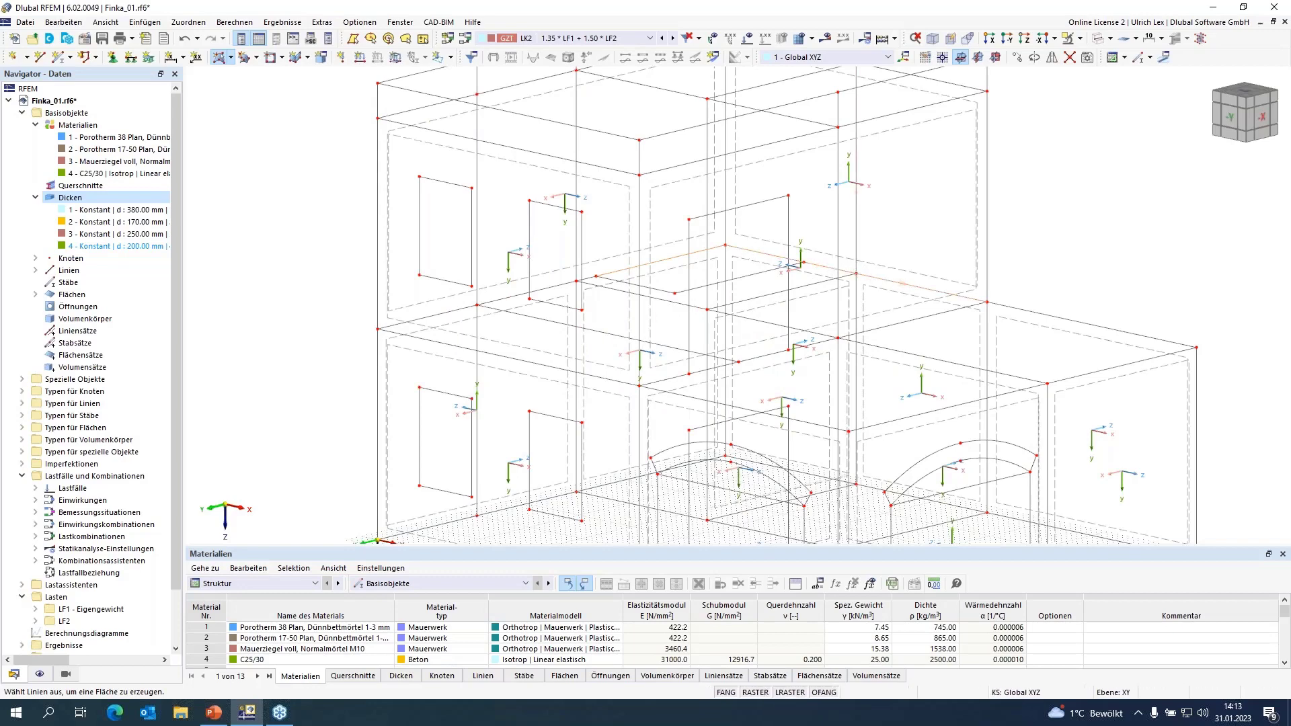
{"action": "left_click", "coordinate": [825, 340]}
{"action": "left_click", "coordinate": [431, 339]}
{"action": "left_click", "coordinate": [424, 319]}
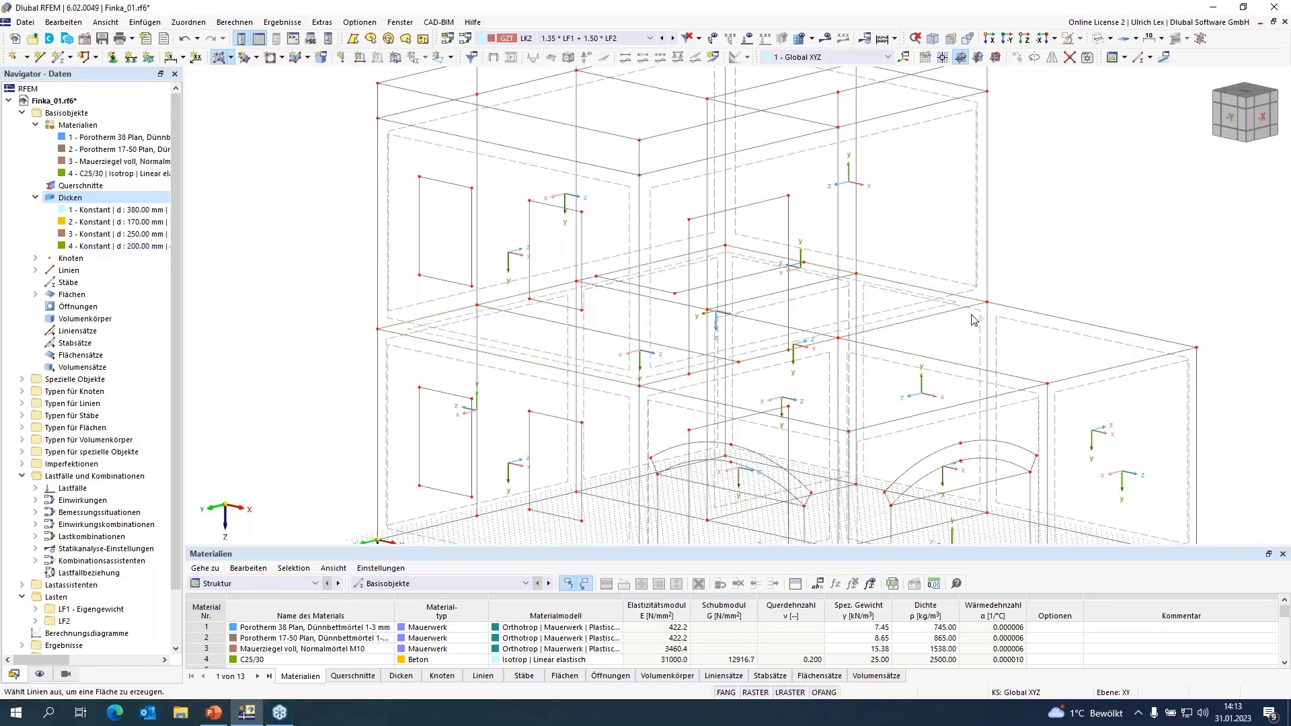
- Create the side wing's roof slab and the base slab under the whole building from their boundary lines
{"action": "left_click", "coordinate": [1025, 340]}
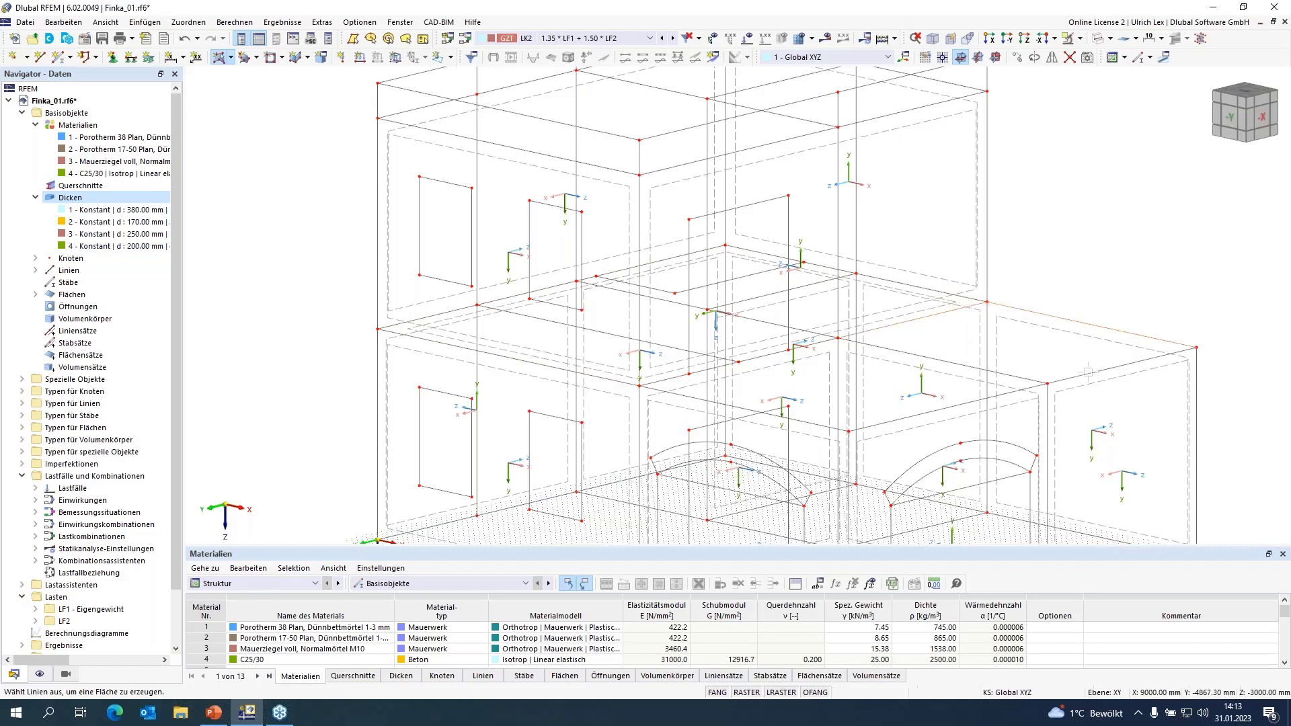
{"action": "left_click", "coordinate": [1069, 383]}
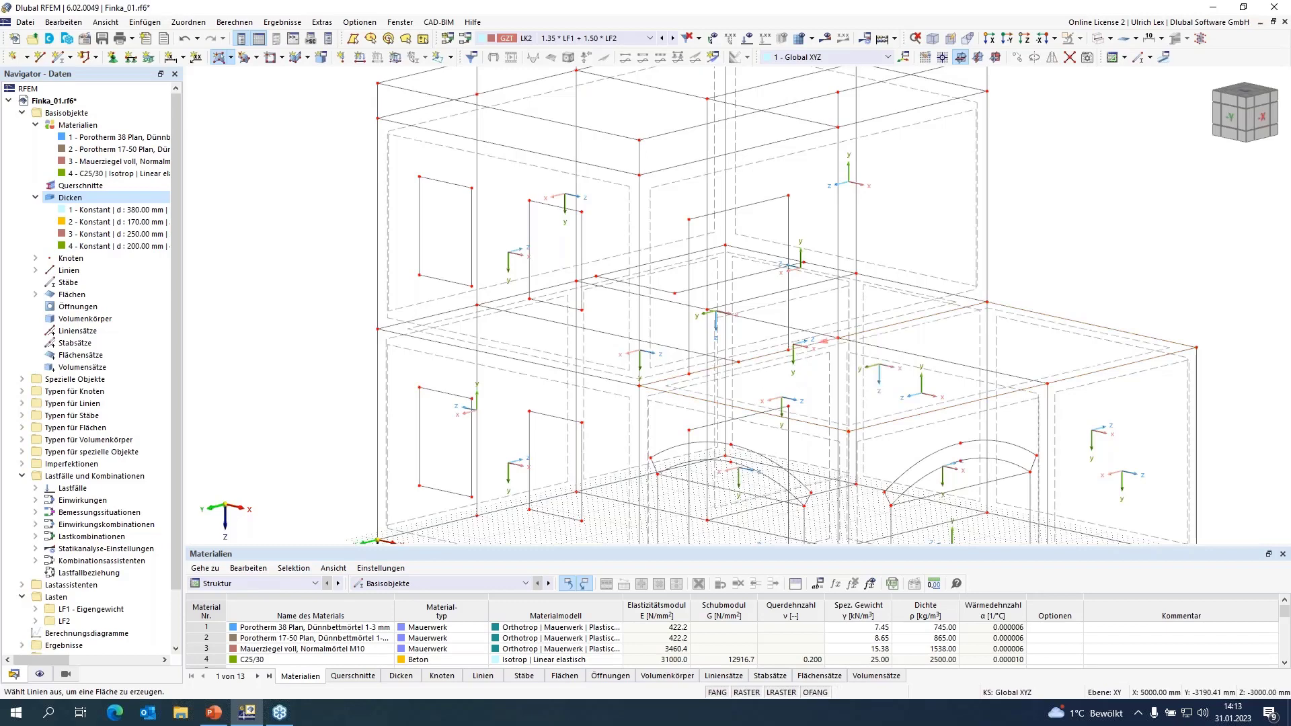
{"action": "scroll", "coordinate": [739, 303], "scroll_direction": "down", "scroll_amount": 4}
{"action": "scroll", "coordinate": [739, 303], "scroll_direction": "up", "scroll_amount": 4}
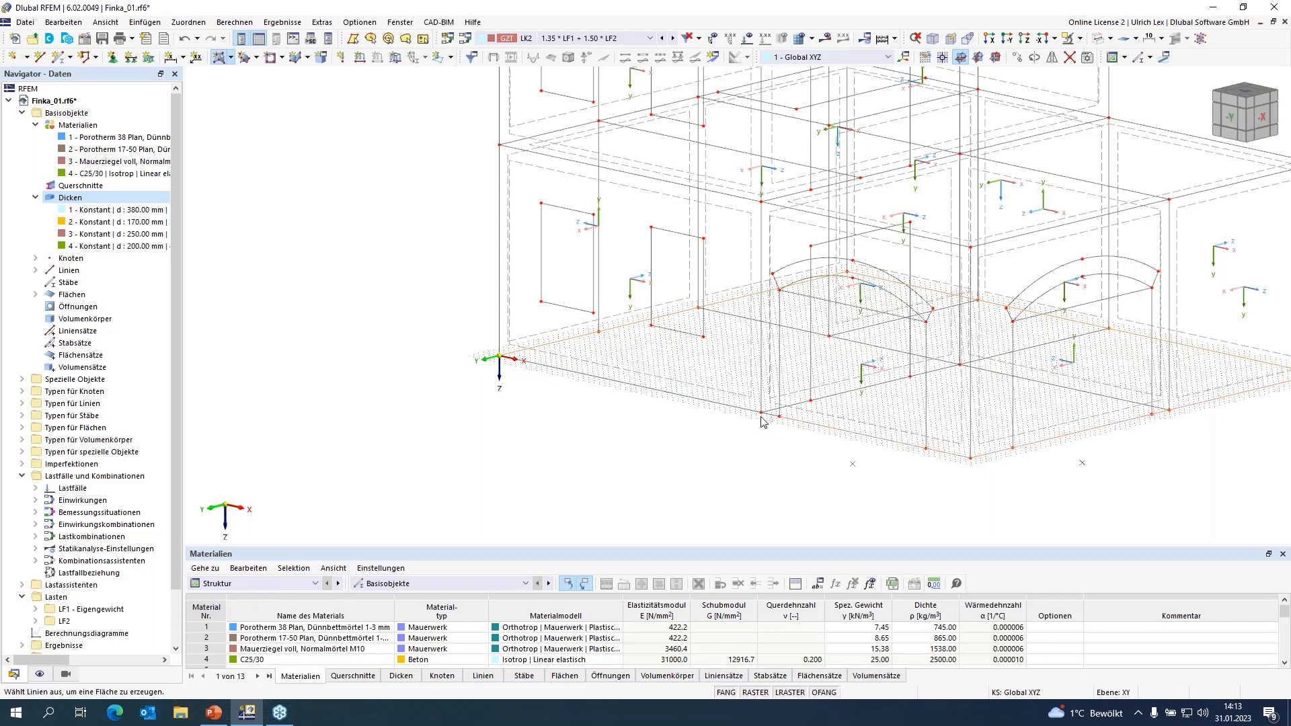
{"action": "scroll", "coordinate": [685, 457], "scroll_direction": "down", "scroll_amount": 4}
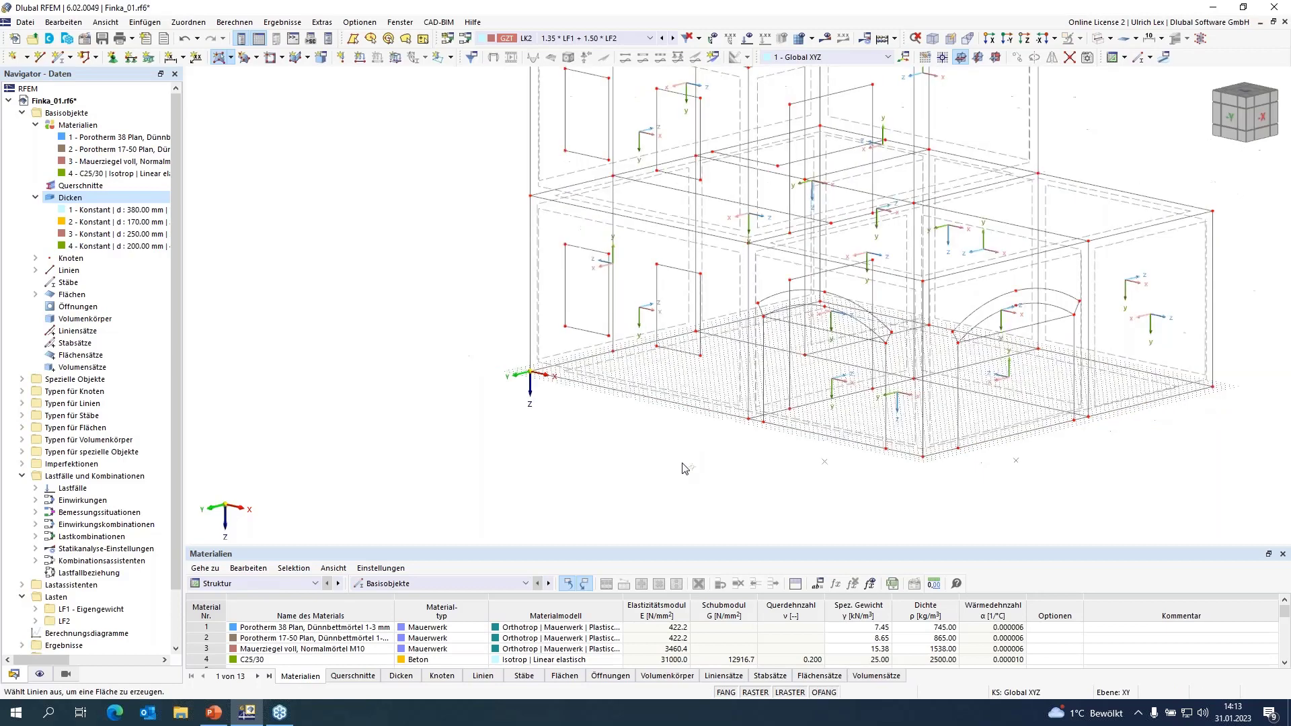
- Create the upper storey's roof slab from its boundary lines and return the model to solid display
{"action": "scroll", "coordinate": [630, 211], "scroll_direction": "up", "scroll_amount": 6}
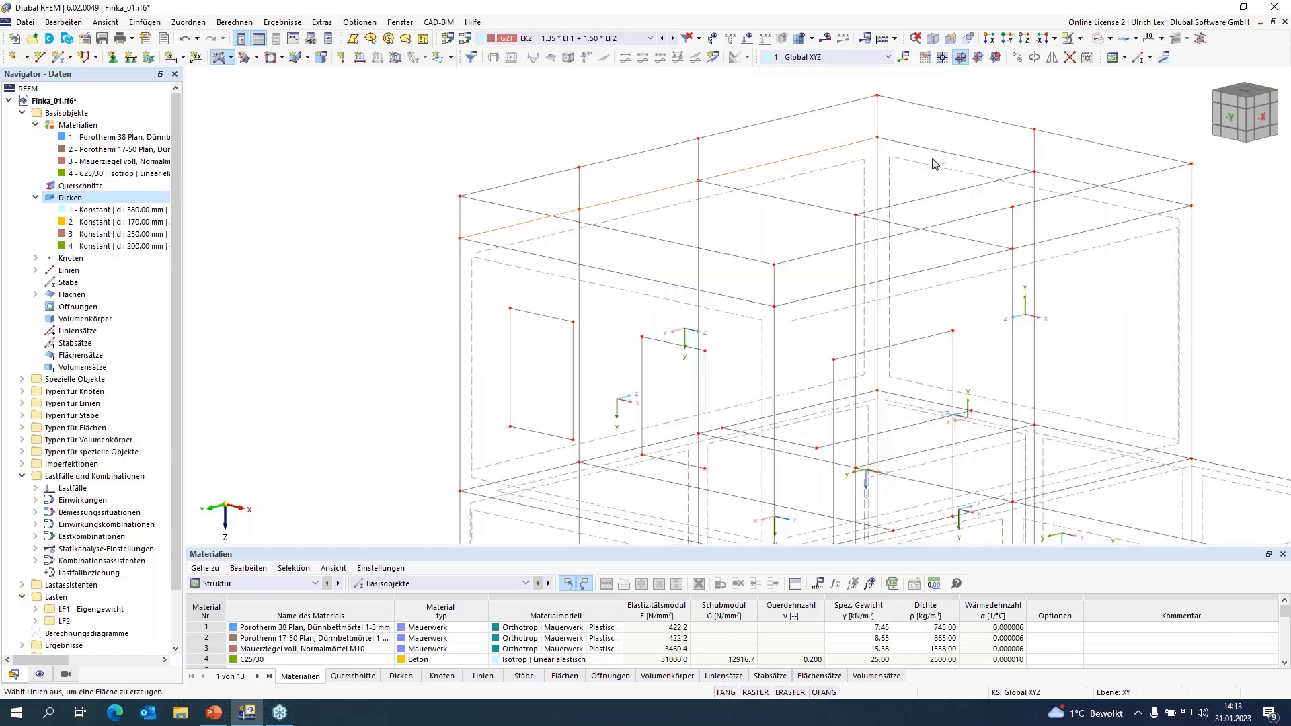
{"action": "left_click", "coordinate": [995, 162]}
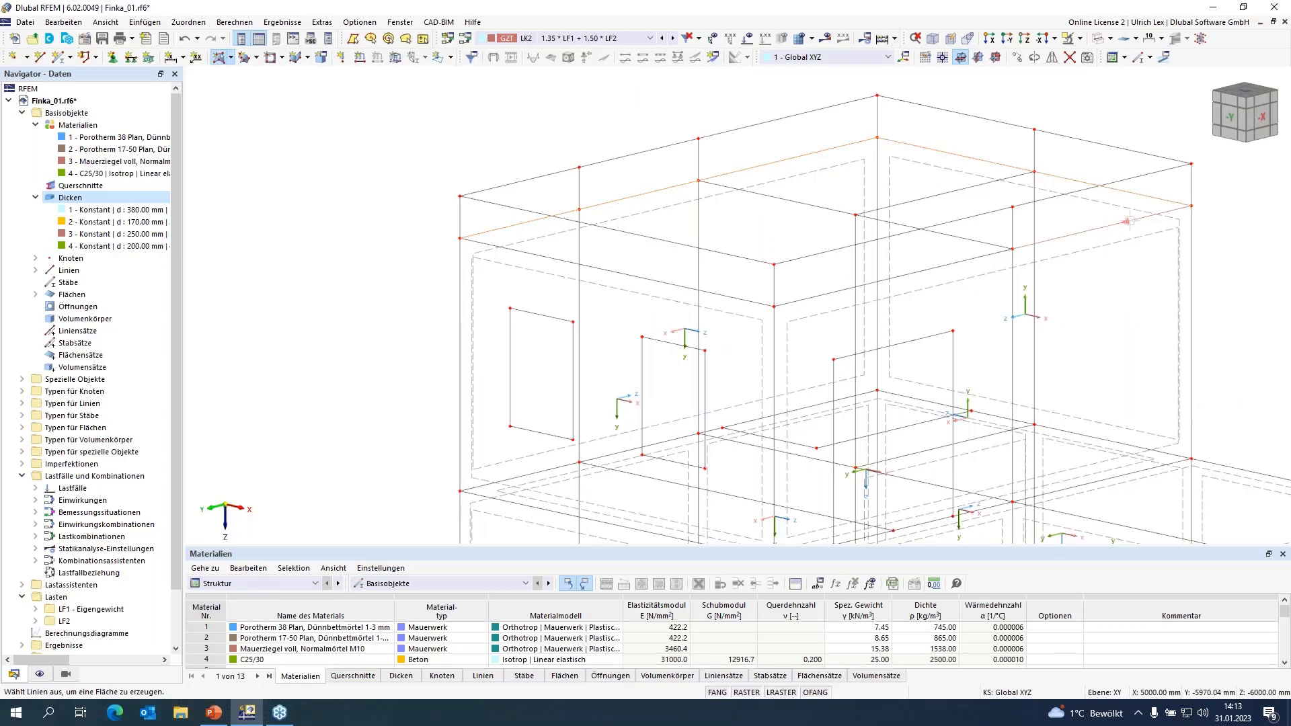
{"action": "left_click", "coordinate": [974, 264]}
{"action": "left_click", "coordinate": [708, 293]}
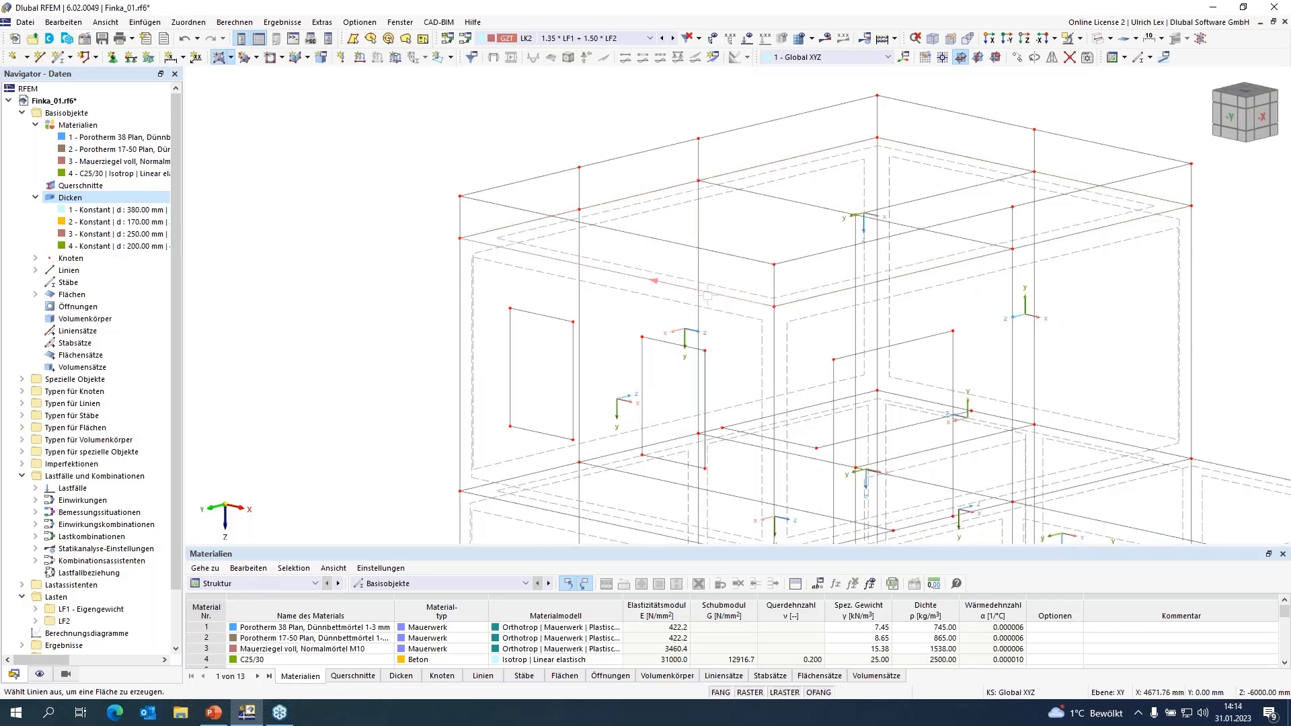
{"action": "left_click", "coordinate": [1098, 38]}
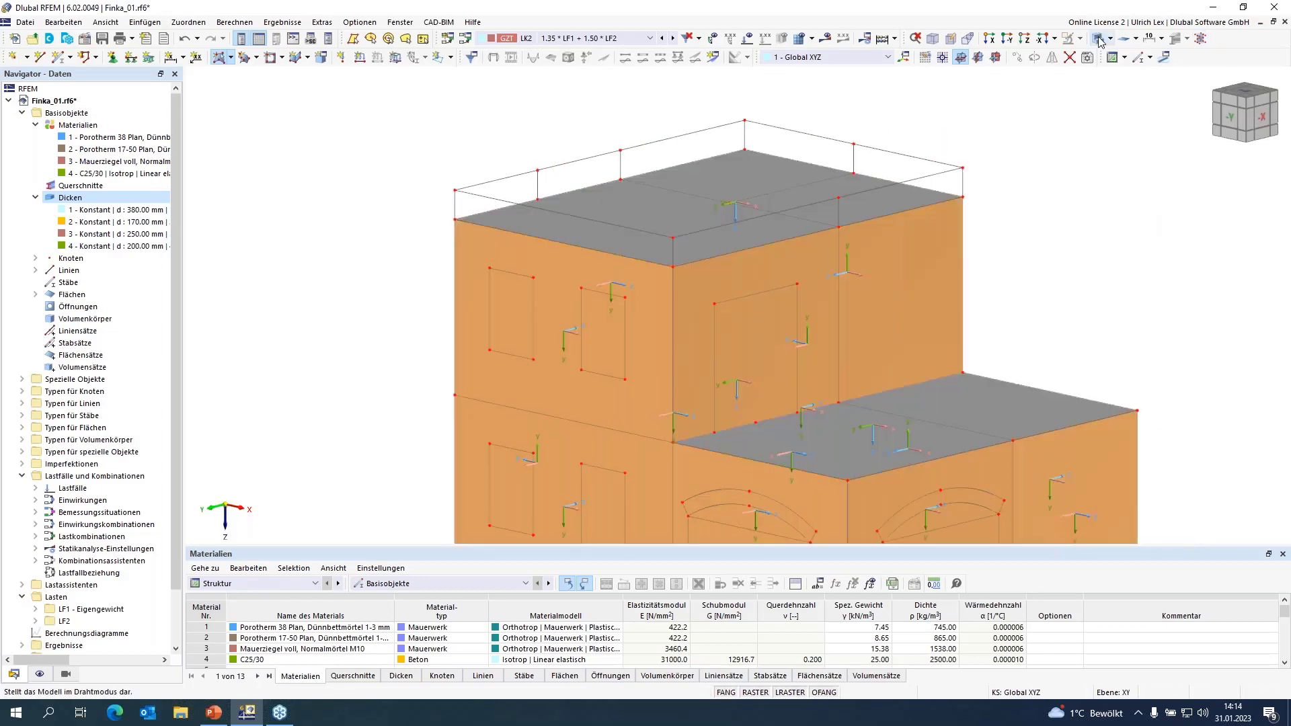
{"action": "scroll", "coordinate": [619, 202], "scroll_direction": "down", "scroll_amount": 2}
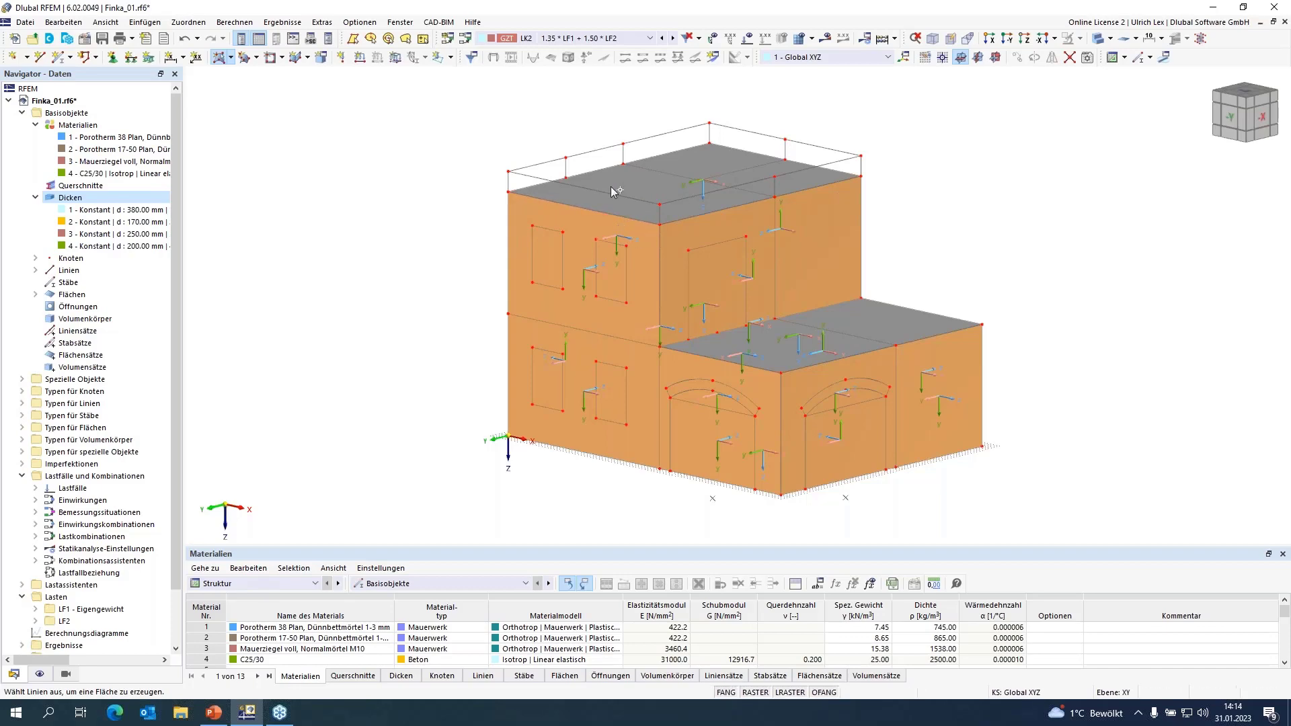
- Create the roof parapet surfaces above the two-window facade and both wall sections on the side wing's side
{"action": "scroll", "coordinate": [552, 211], "scroll_direction": "up", "scroll_amount": 5}
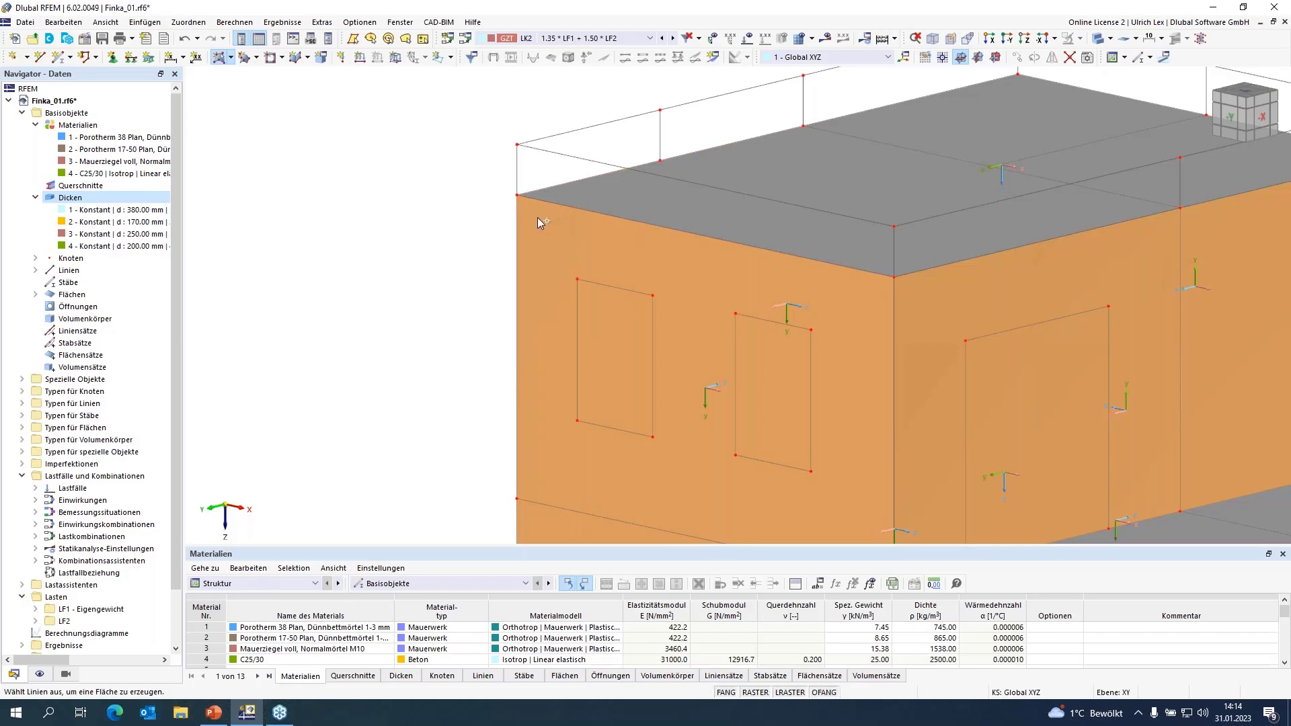
{"action": "scroll", "coordinate": [474, 207], "scroll_direction": "down", "scroll_amount": 2}
{"action": "scroll", "coordinate": [474, 206], "scroll_direction": "up", "scroll_amount": 2}
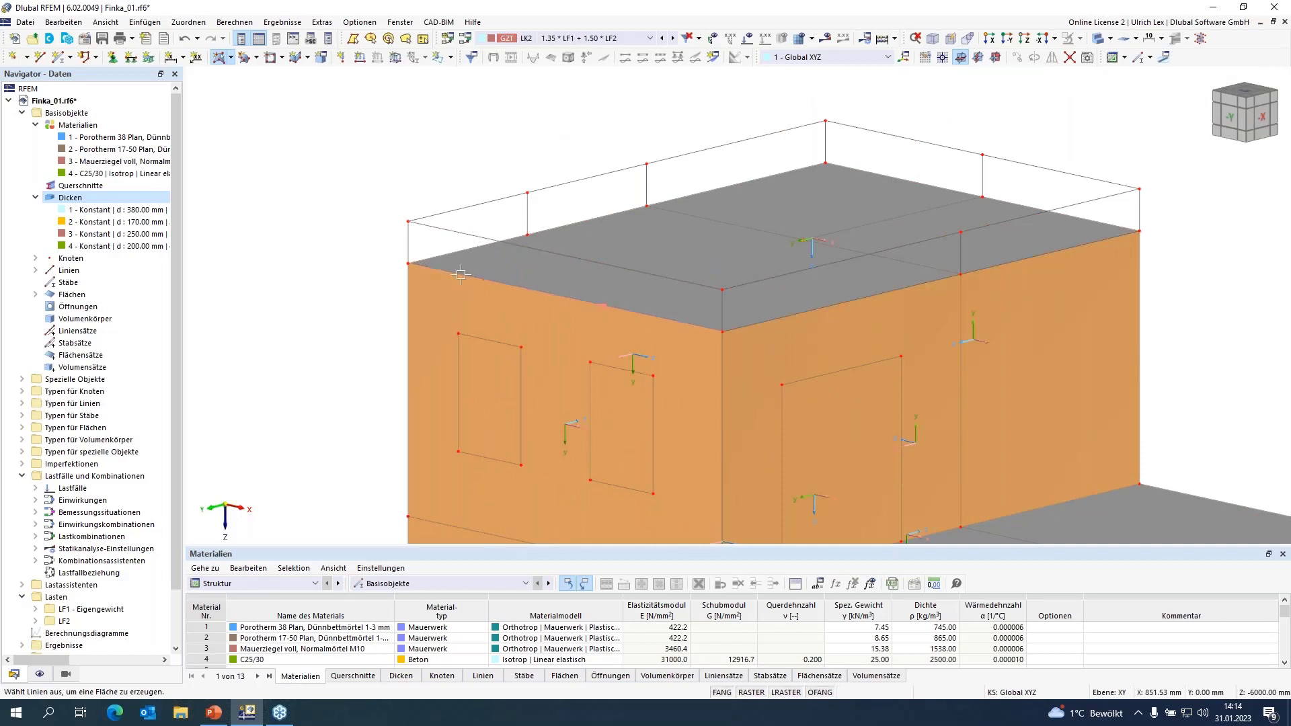
{"action": "left_click", "coordinate": [409, 243]}
{"action": "left_click", "coordinate": [565, 277]}
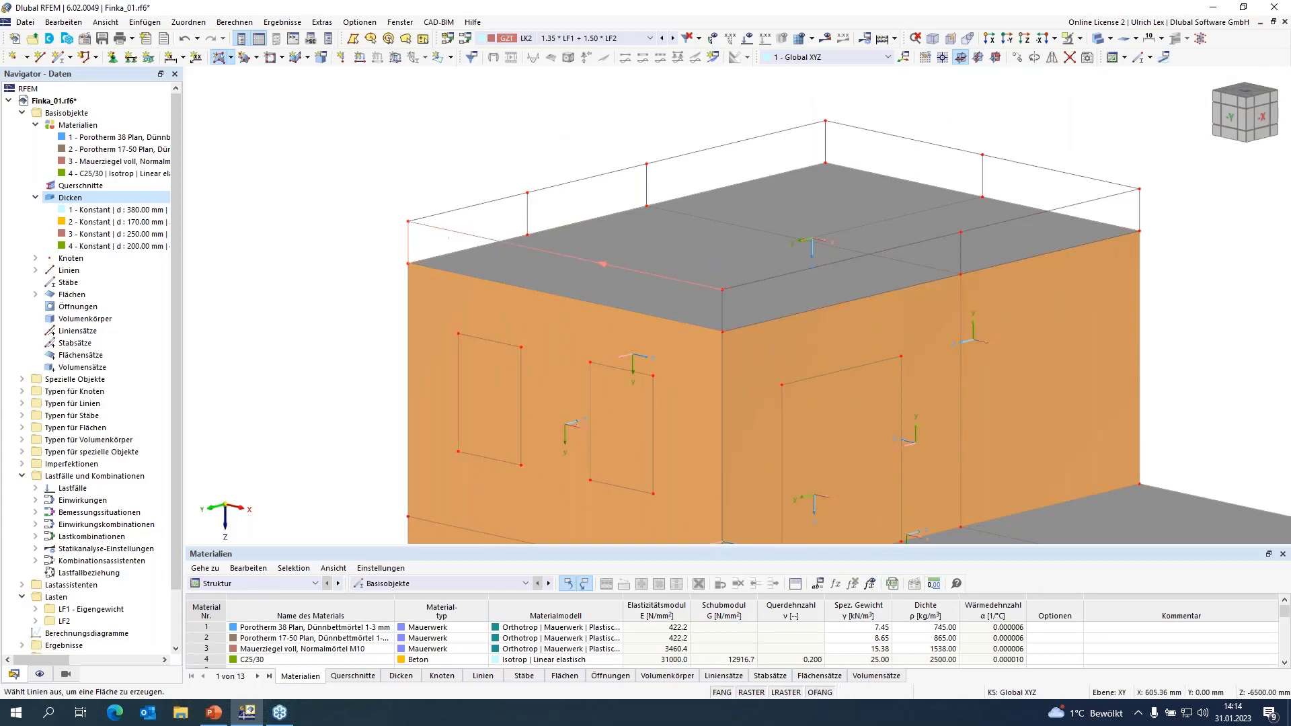
{"action": "left_click", "coordinate": [723, 311]}
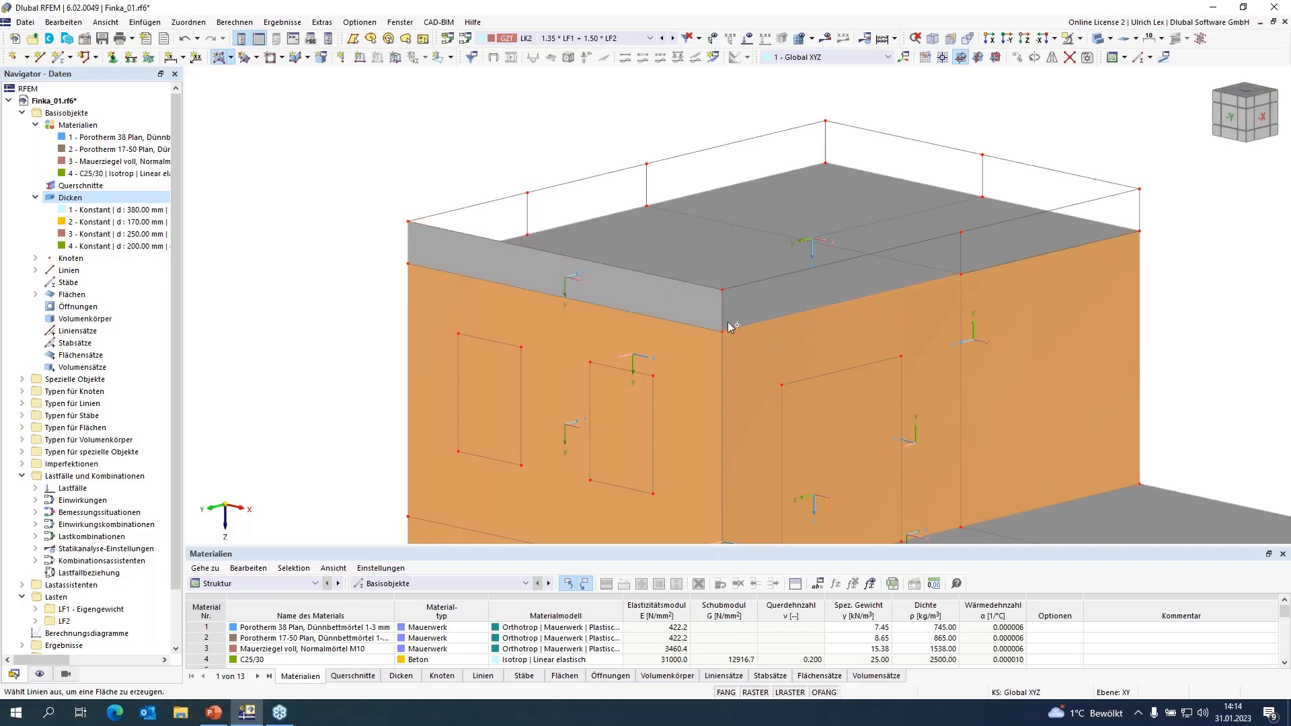
{"action": "left_click", "coordinate": [960, 259]}
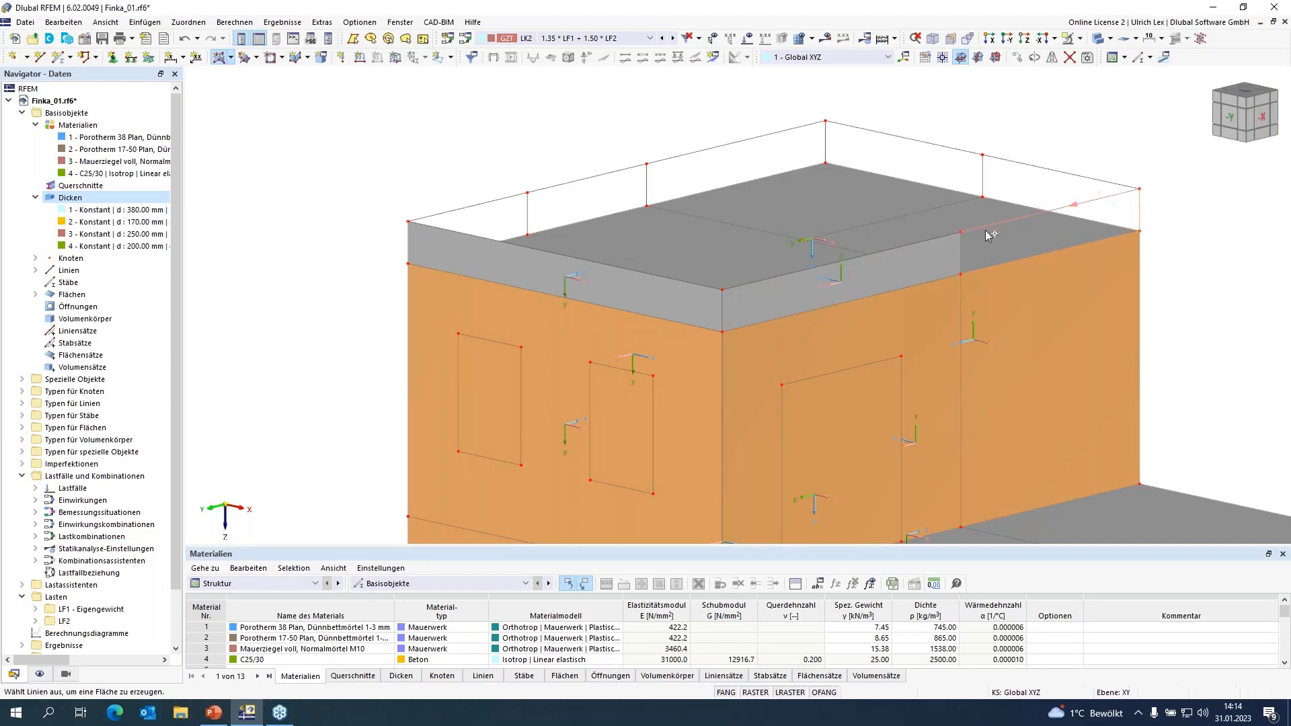
{"action": "left_click", "coordinate": [961, 248]}
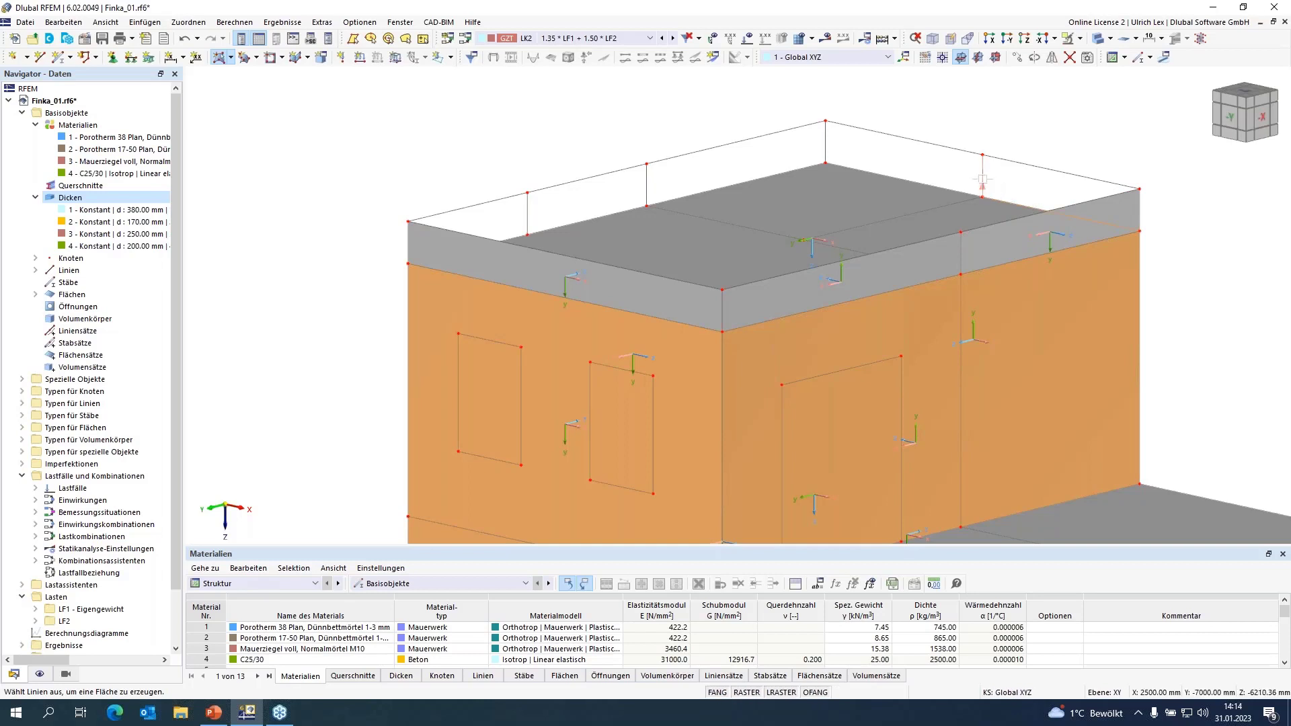
- Create the parapet surfaces along the rear edge and the remaining long edge to close the roof parapet
{"action": "left_click", "coordinate": [995, 195]}
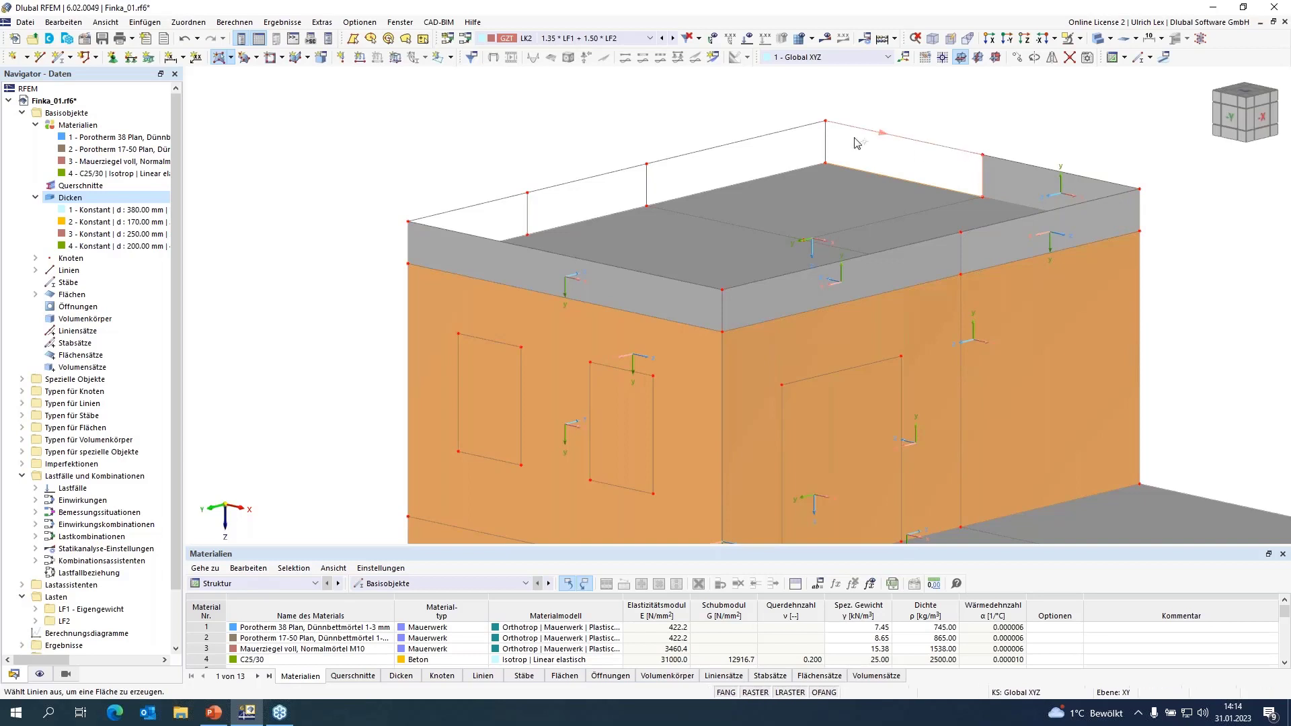
{"action": "left_click", "coordinate": [823, 142]}
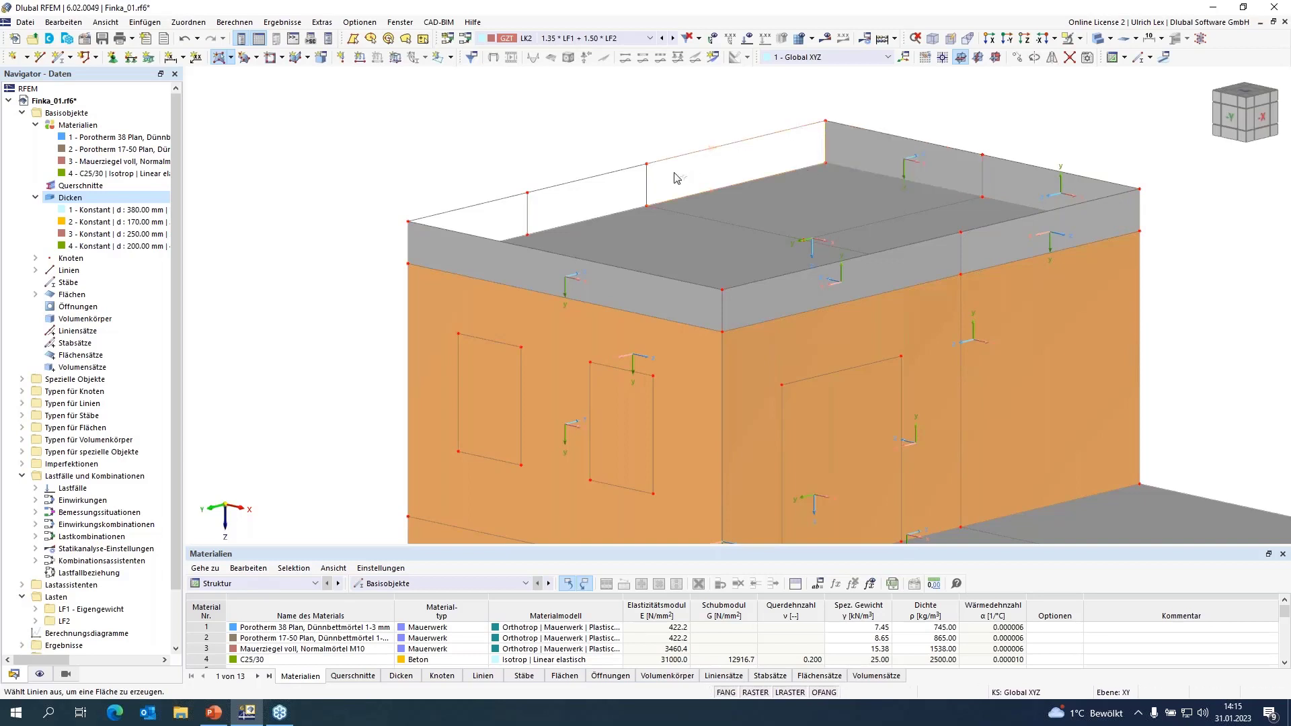
{"action": "left_click", "coordinate": [644, 180]}
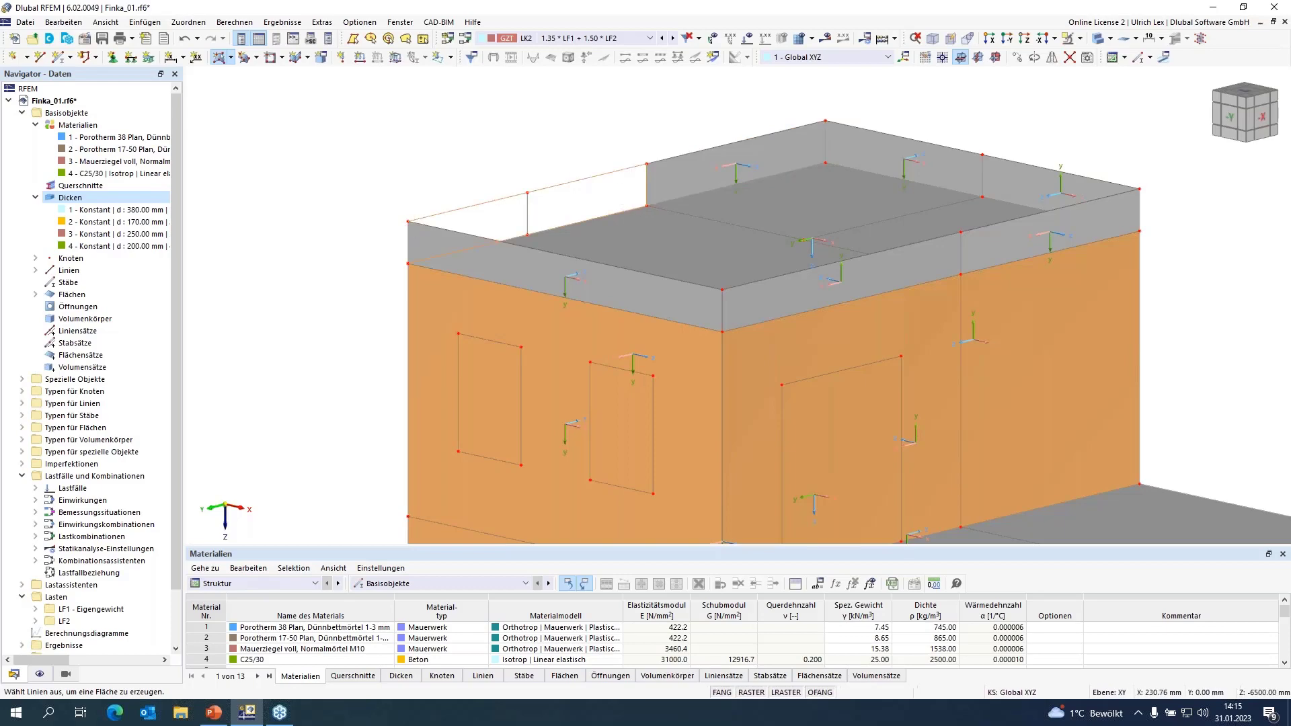
{"action": "left_click", "coordinate": [407, 238]}
{"action": "scroll", "coordinate": [340, 162], "scroll_direction": "down", "scroll_amount": 3}
{"action": "scroll", "coordinate": [340, 162], "scroll_direction": "down", "scroll_amount": 1}
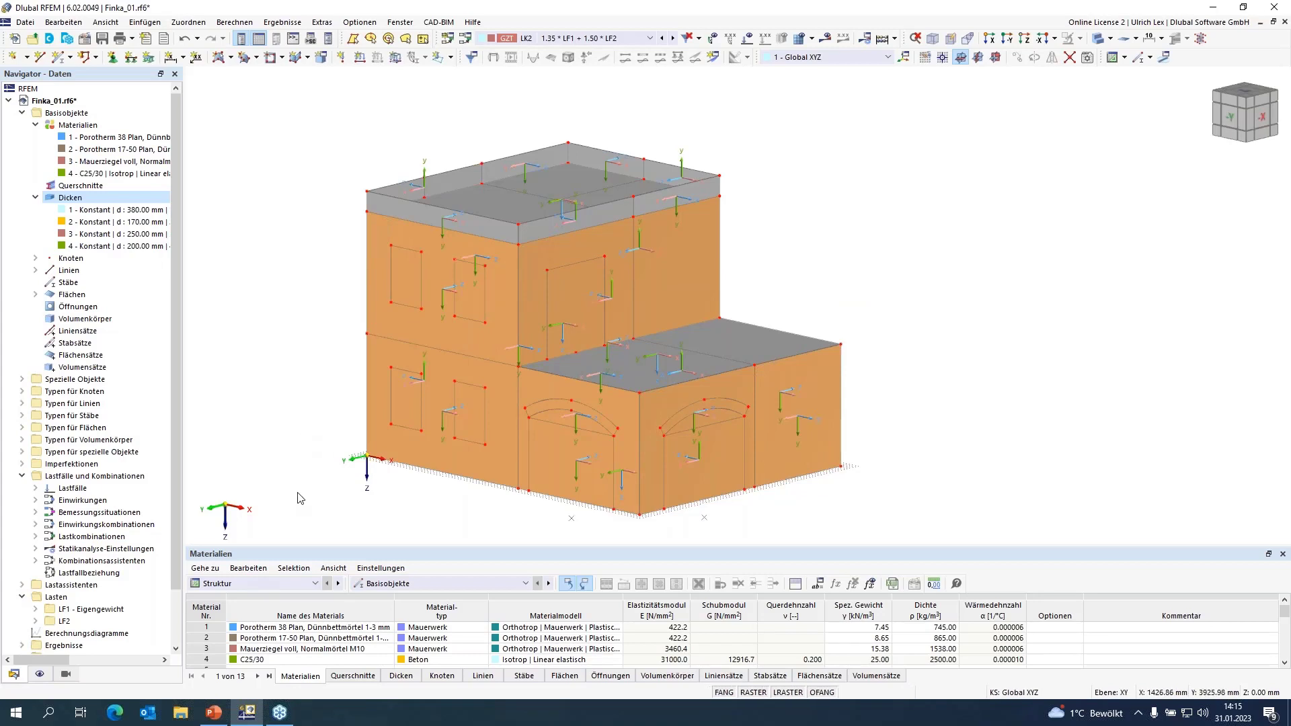
{"action": "scroll", "coordinate": [299, 498], "scroll_direction": "up", "scroll_amount": 1}
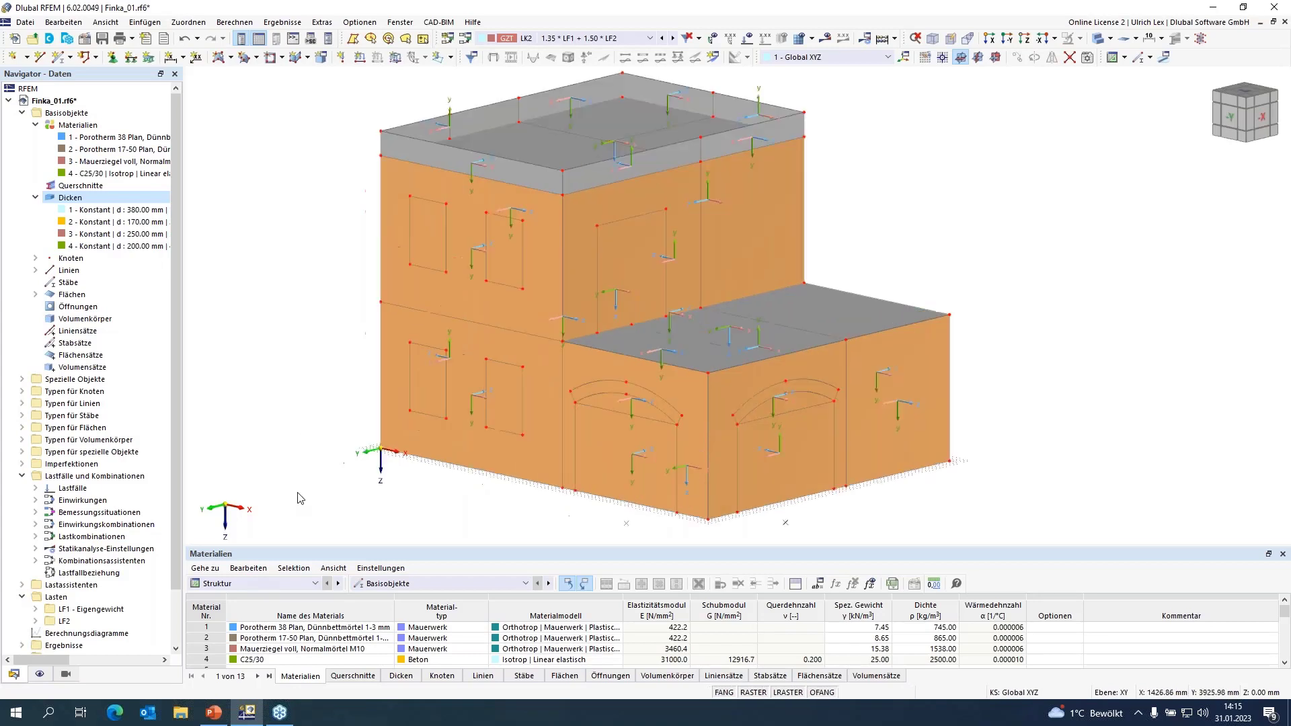
- Select all objects made of Porotherm 38 Plan and restrict the visibility to them
{"action": "left_click", "coordinate": [478, 341]}
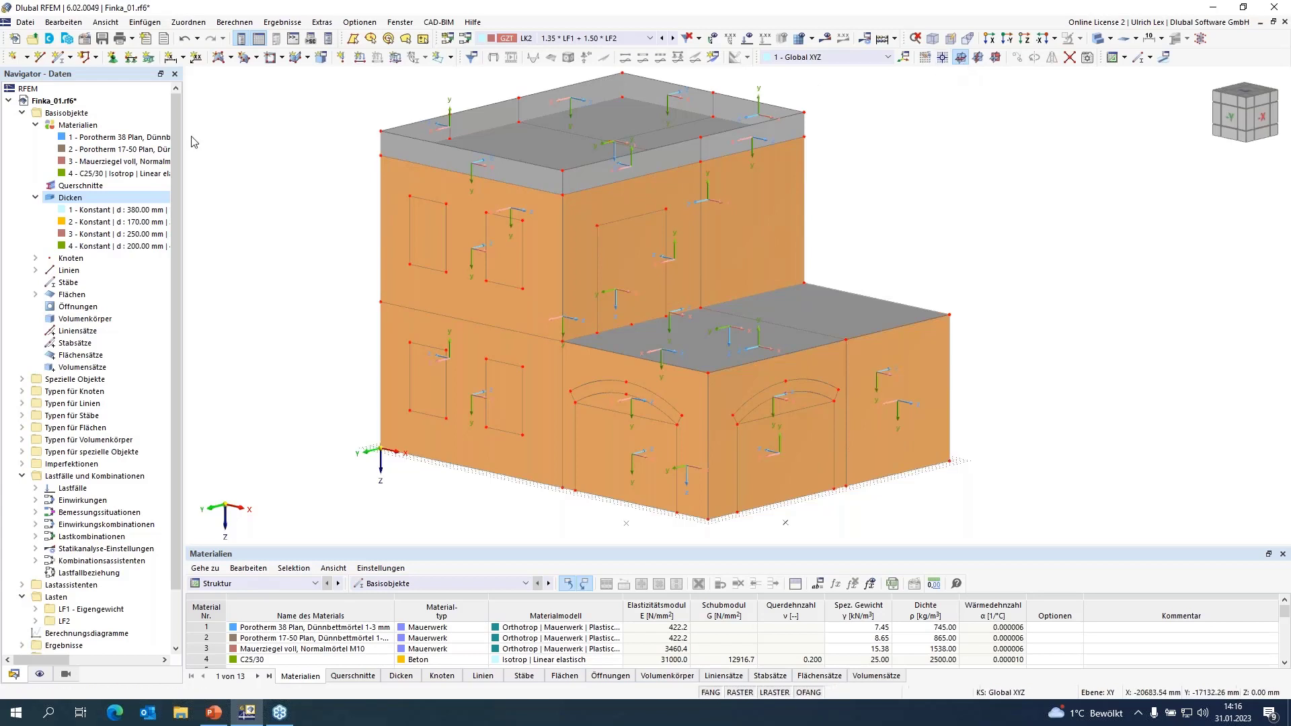
{"action": "left_click", "coordinate": [103, 142]}
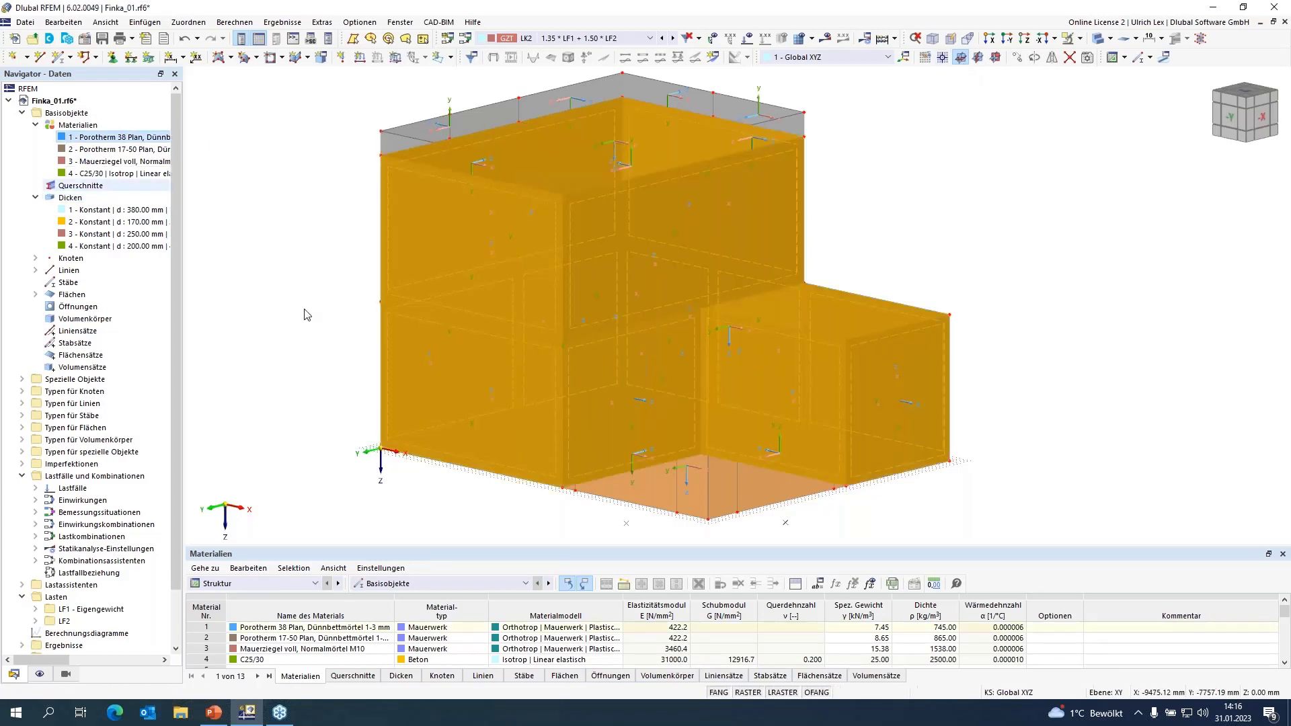
{"action": "left_click", "coordinate": [1079, 38]}
{"action": "left_click", "coordinate": [1084, 58]}
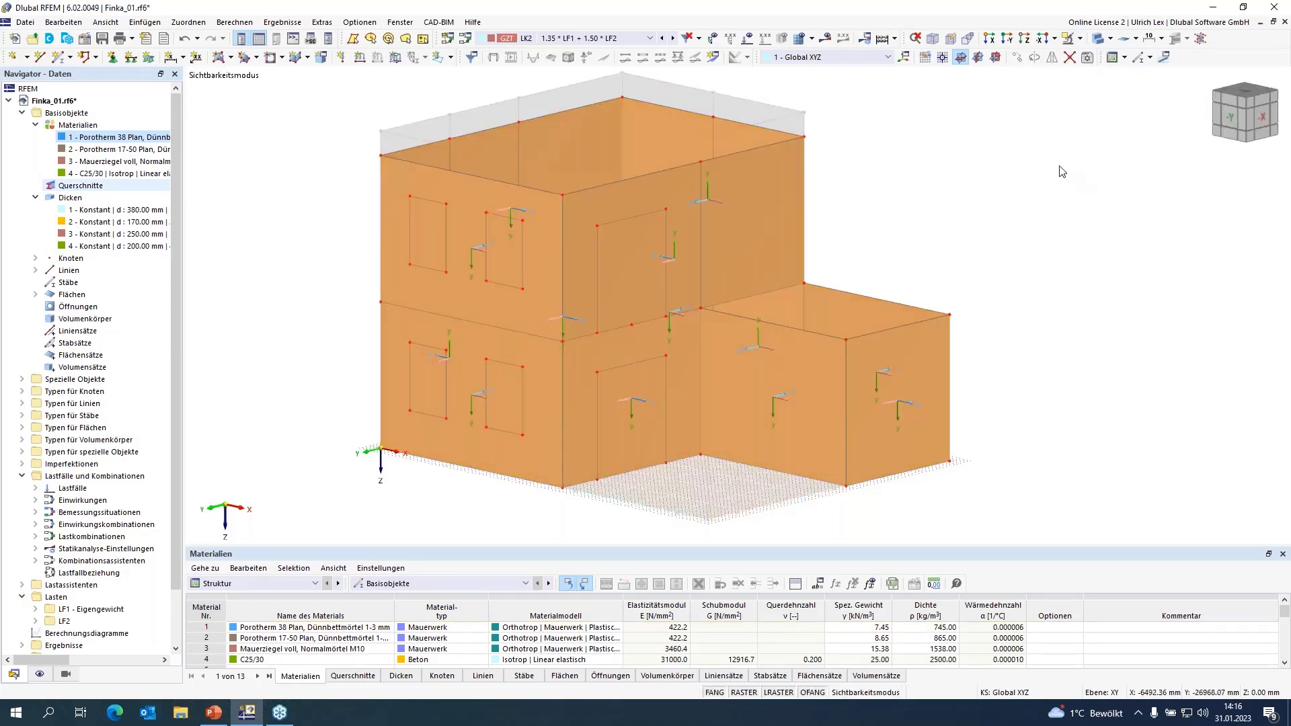
- Reverse the local axis system of the ground-floor wall surface with the door outline beside the side wing
{"action": "middle_click_drag", "start_coordinate": [998, 141], "coordinate": [957, 180], "text": "ctrl"}
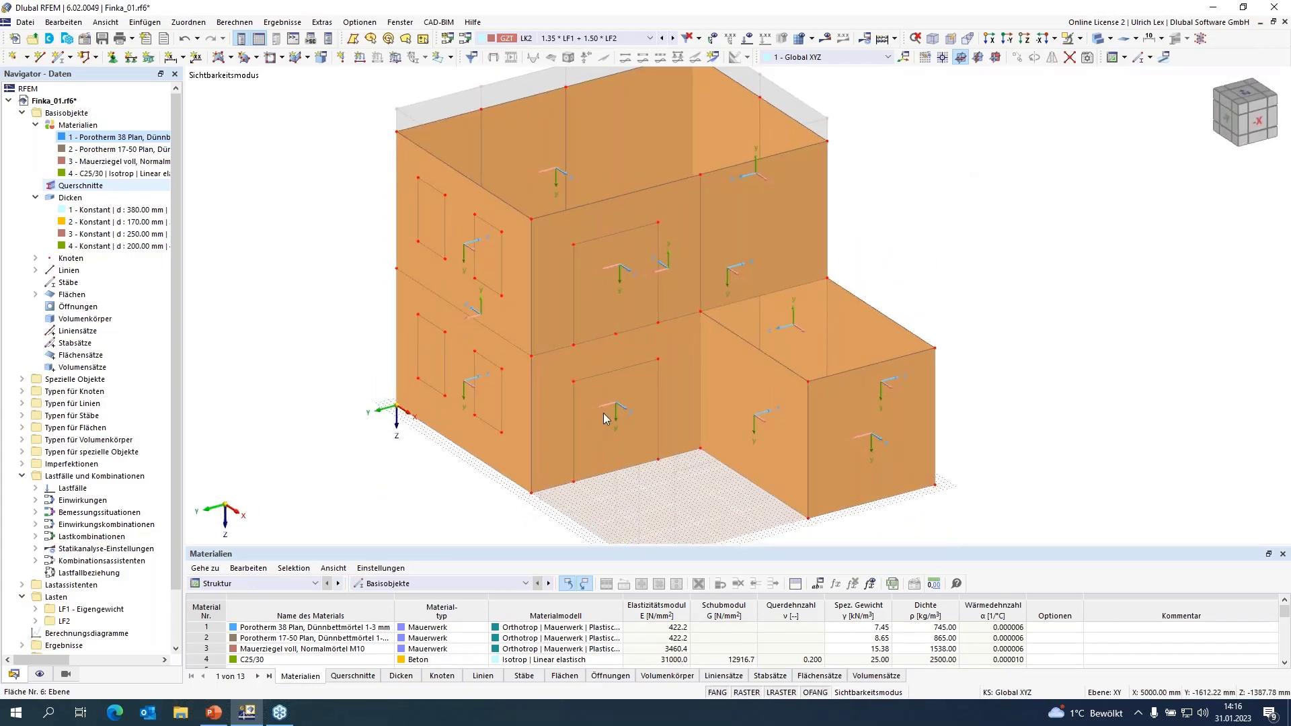
{"action": "scroll", "coordinate": [615, 425], "scroll_direction": "up", "scroll_amount": 3}
{"action": "scroll", "coordinate": [716, 417], "scroll_direction": "down", "scroll_amount": 2}
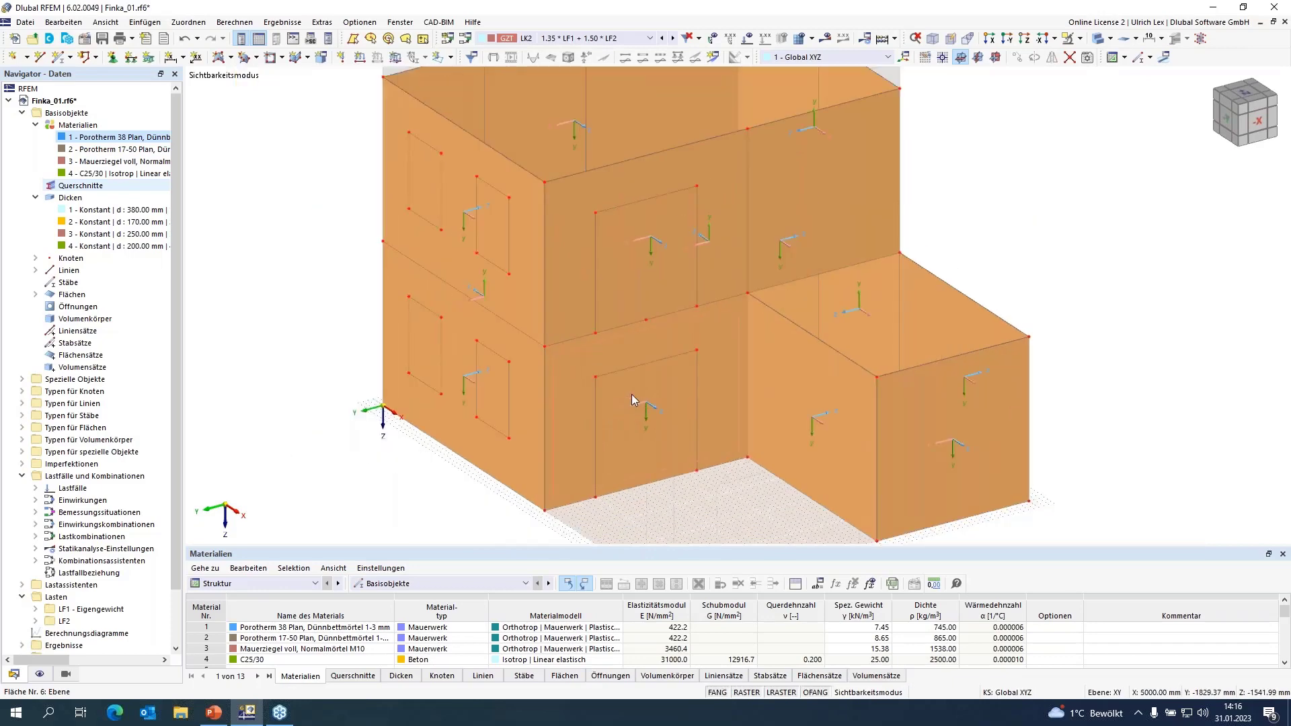
{"action": "right_click", "coordinate": [582, 366]}
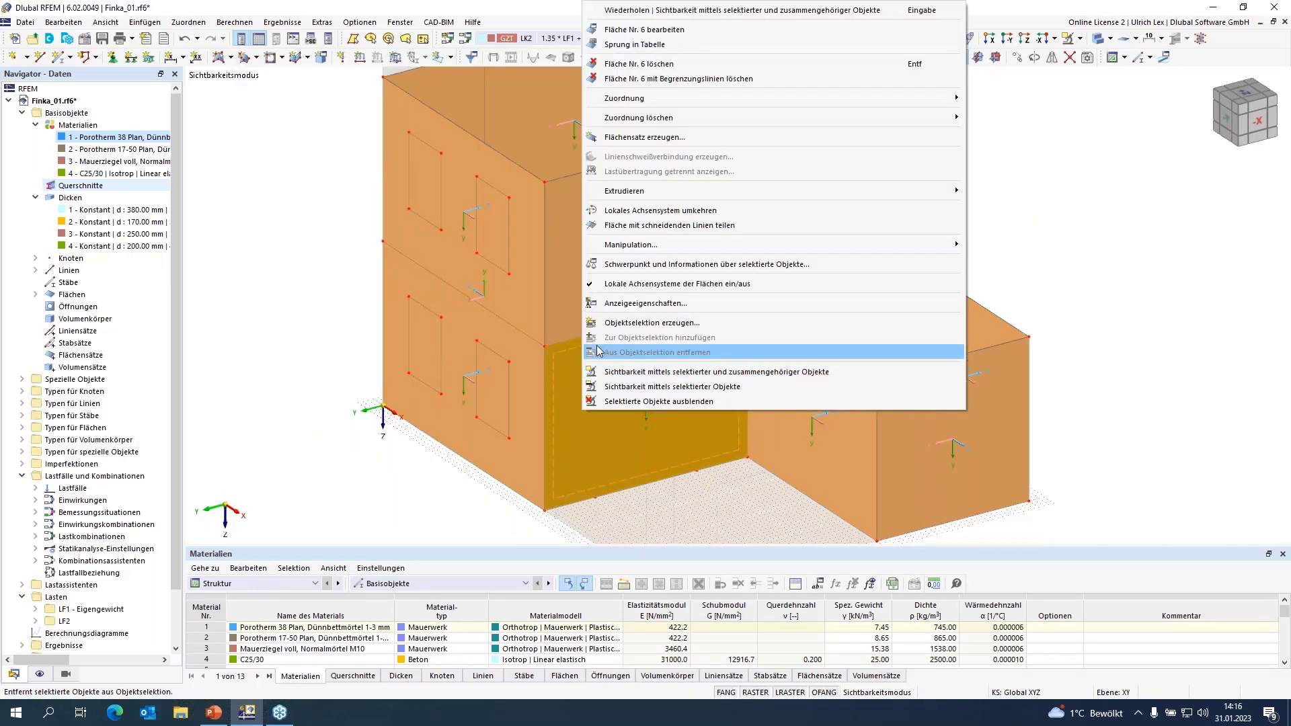
{"action": "left_click", "coordinate": [661, 211]}
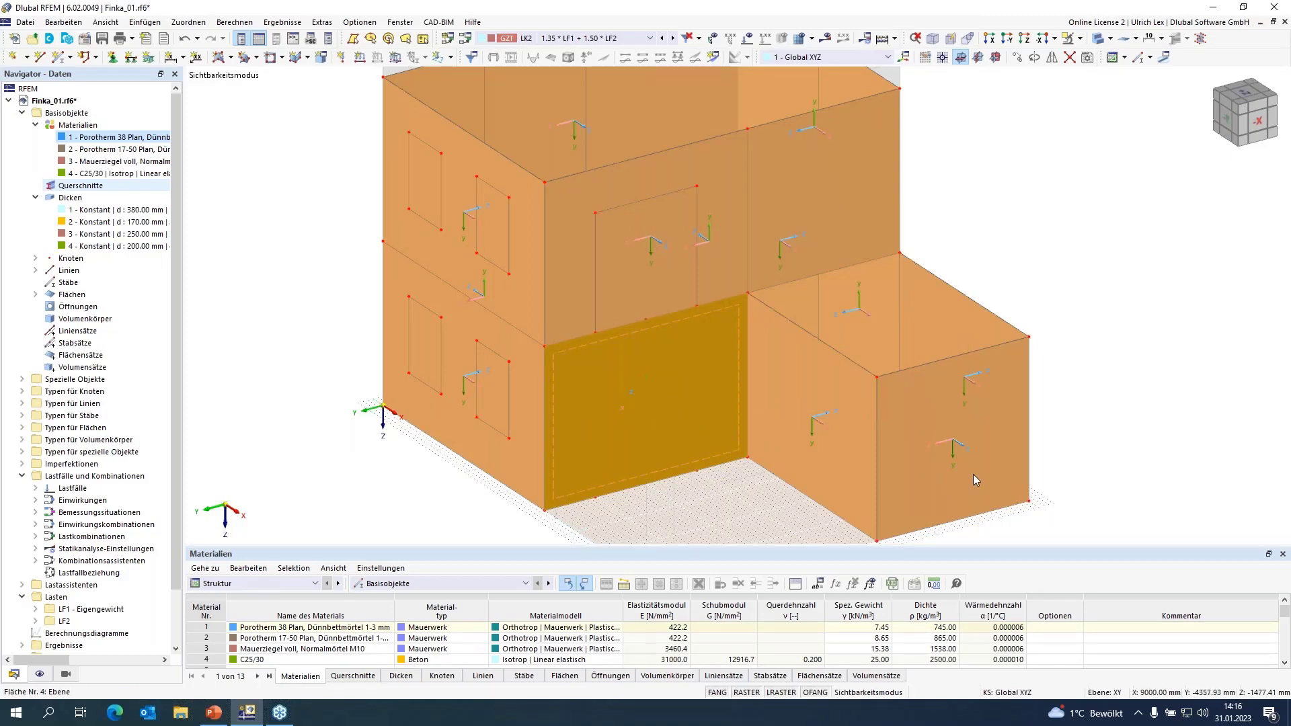
- Reverse the local axis system of the end wall surface of the side wing
{"action": "left_click", "coordinate": [1037, 447]}
{"action": "middle_click_drag", "start_coordinate": [1037, 447], "coordinate": [983, 378], "text": "ctrl"}
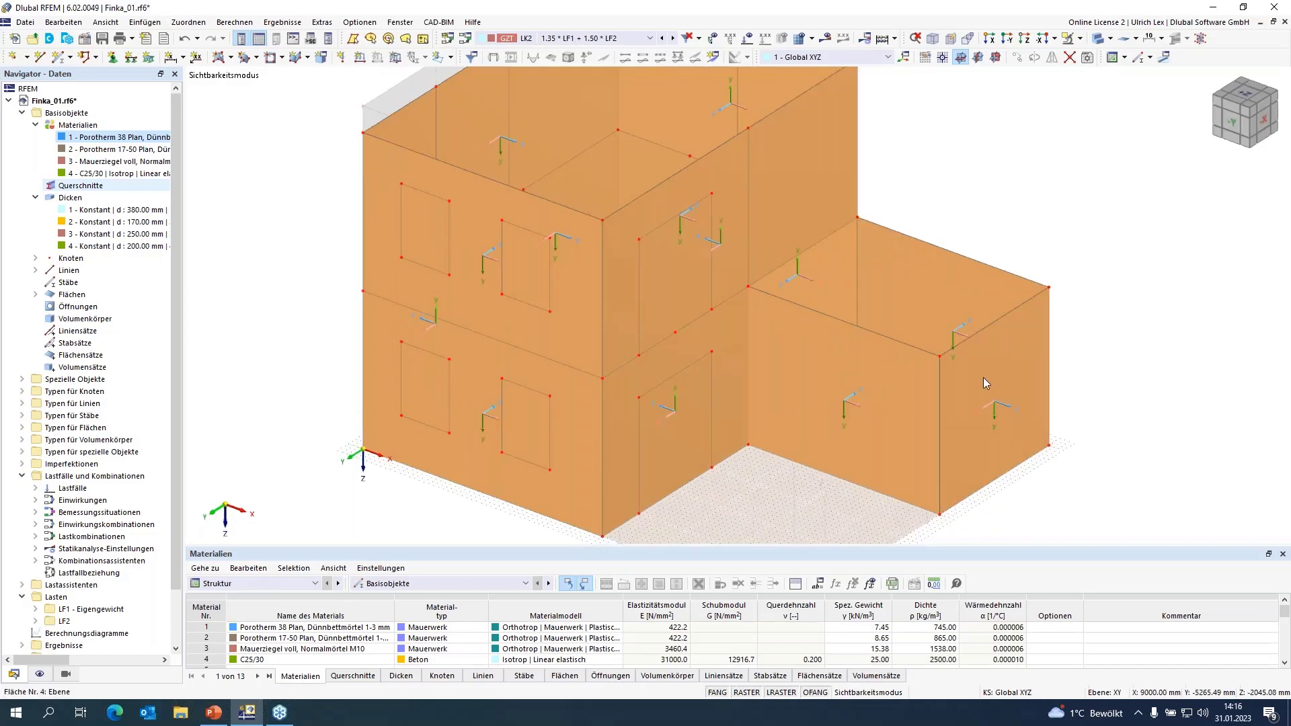
{"action": "right_click", "coordinate": [1000, 375]}
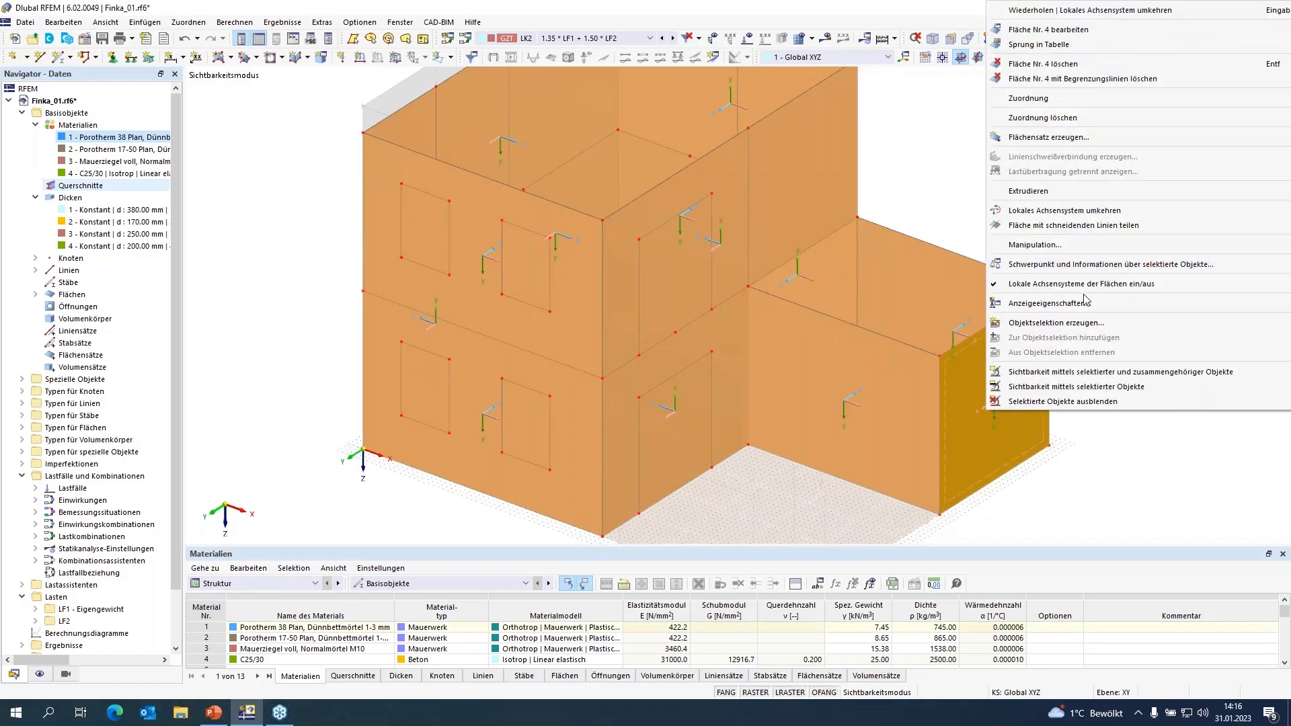
{"action": "key", "text": "Escape"}
{"action": "left_click", "coordinate": [1153, 359]}
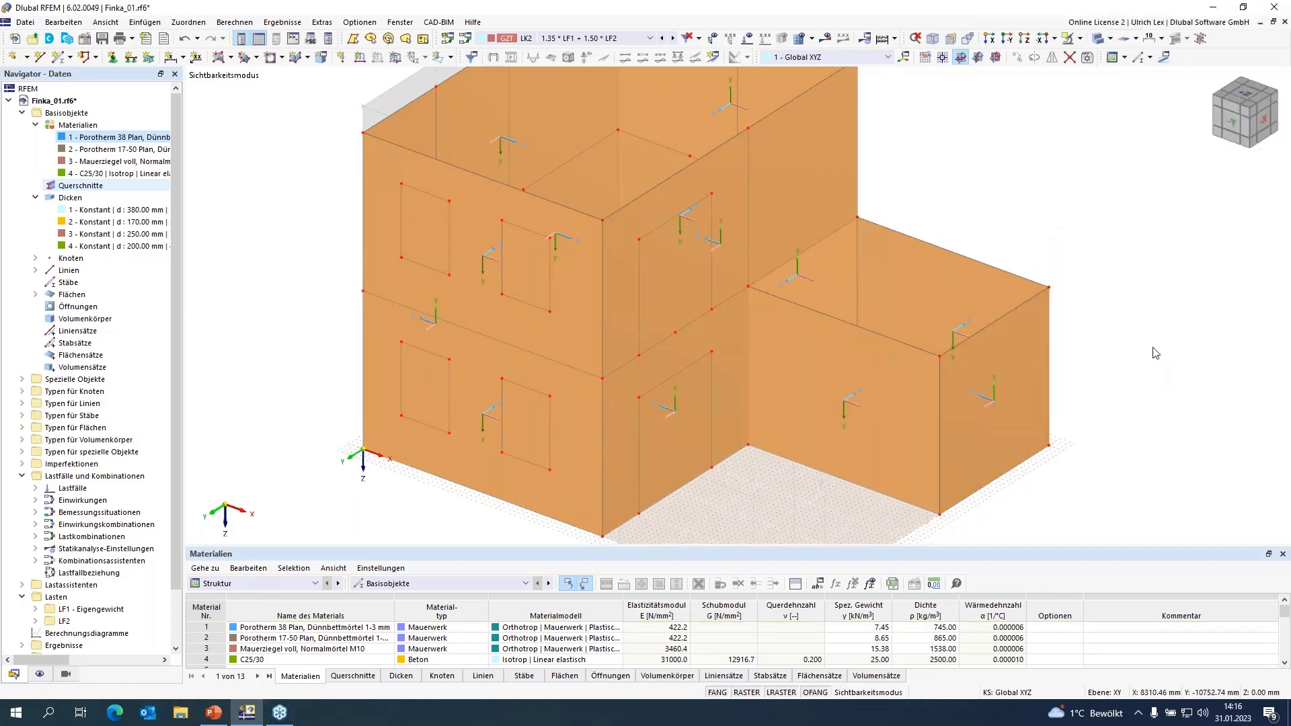
- Reverse the local axis system of the ground-floor section of the long rear wall farthest from the side wing
{"action": "middle_click_drag", "start_coordinate": [1154, 353], "coordinate": [1075, 386], "text": "ctrl"}
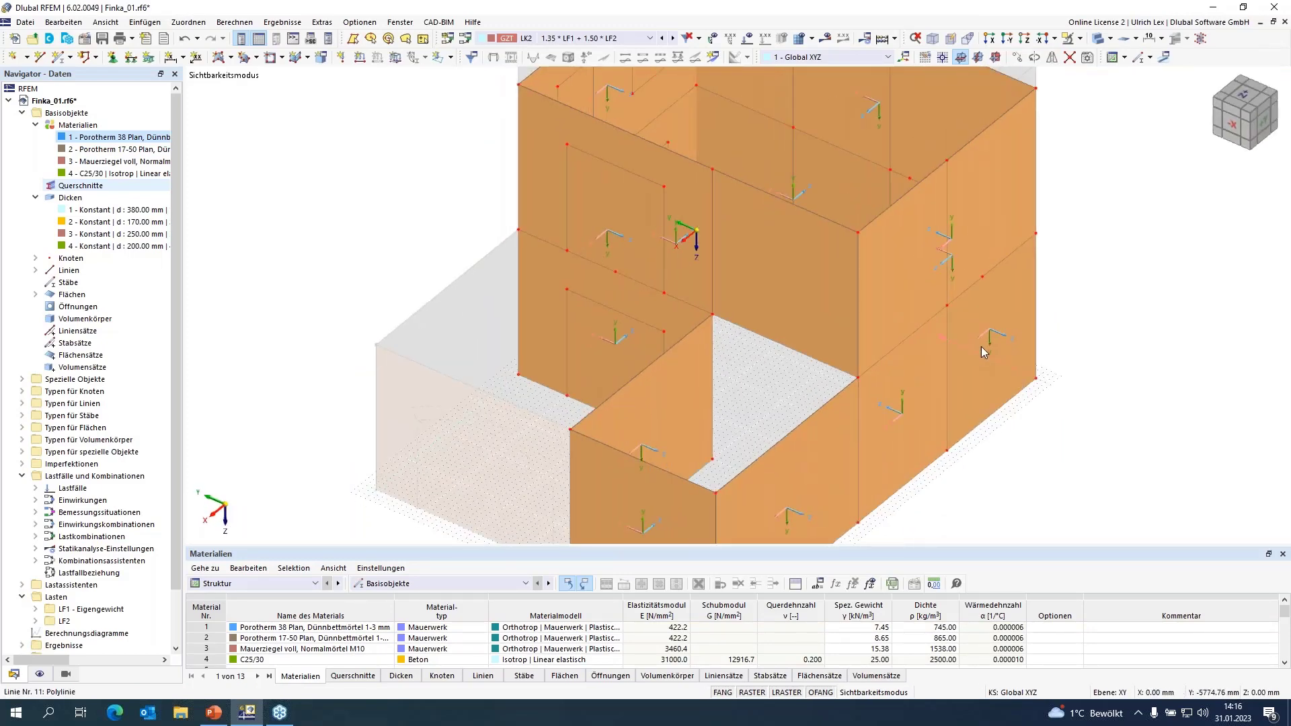
{"action": "right_click", "coordinate": [987, 314]}
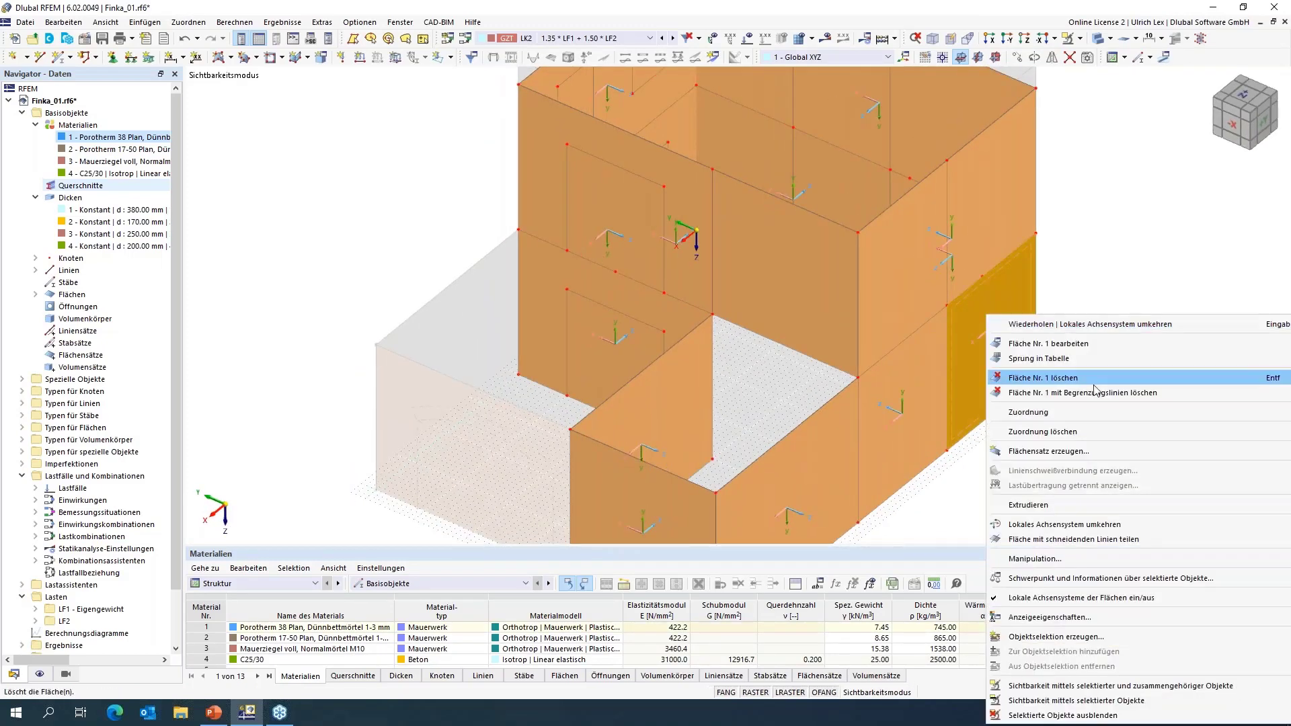
{"action": "left_click", "coordinate": [1075, 524]}
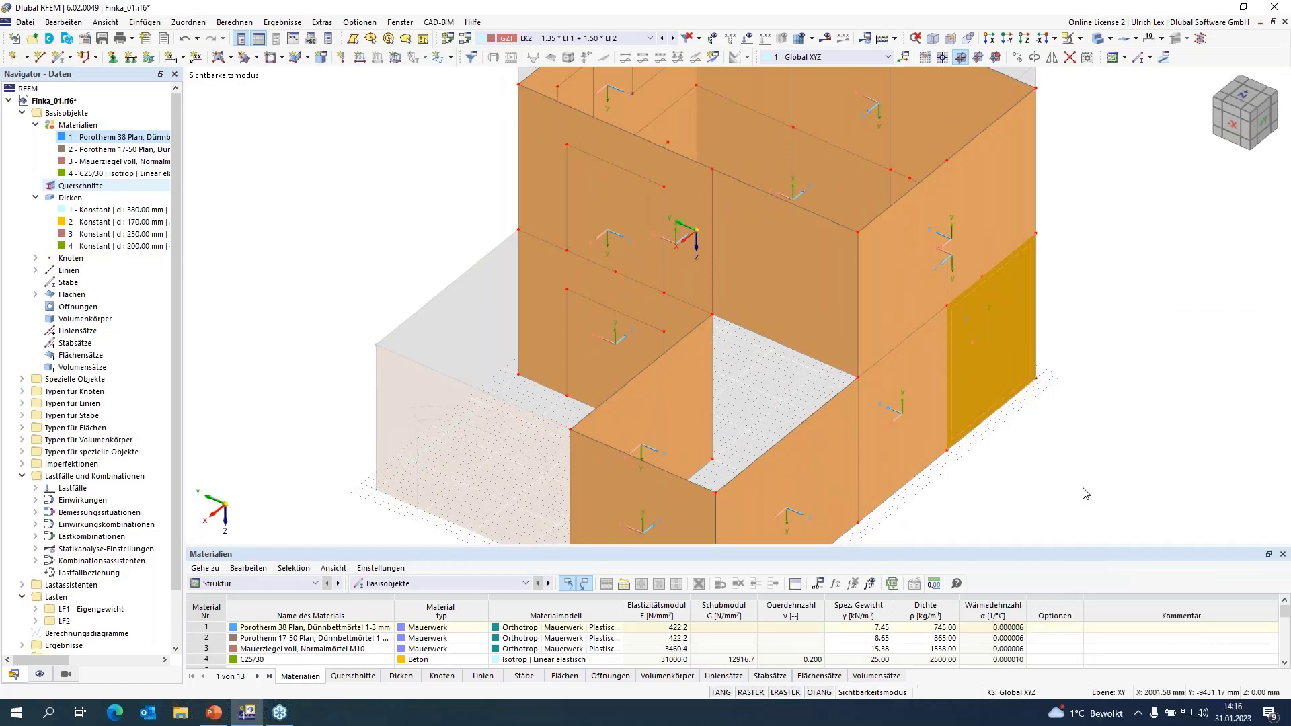
- Reverse the local axis system of the ground-floor wall opposite the side wing, in the section next to the two-window facade
{"action": "middle_click_drag", "start_coordinate": [1135, 395], "coordinate": [925, 366], "text": "ctrl"}
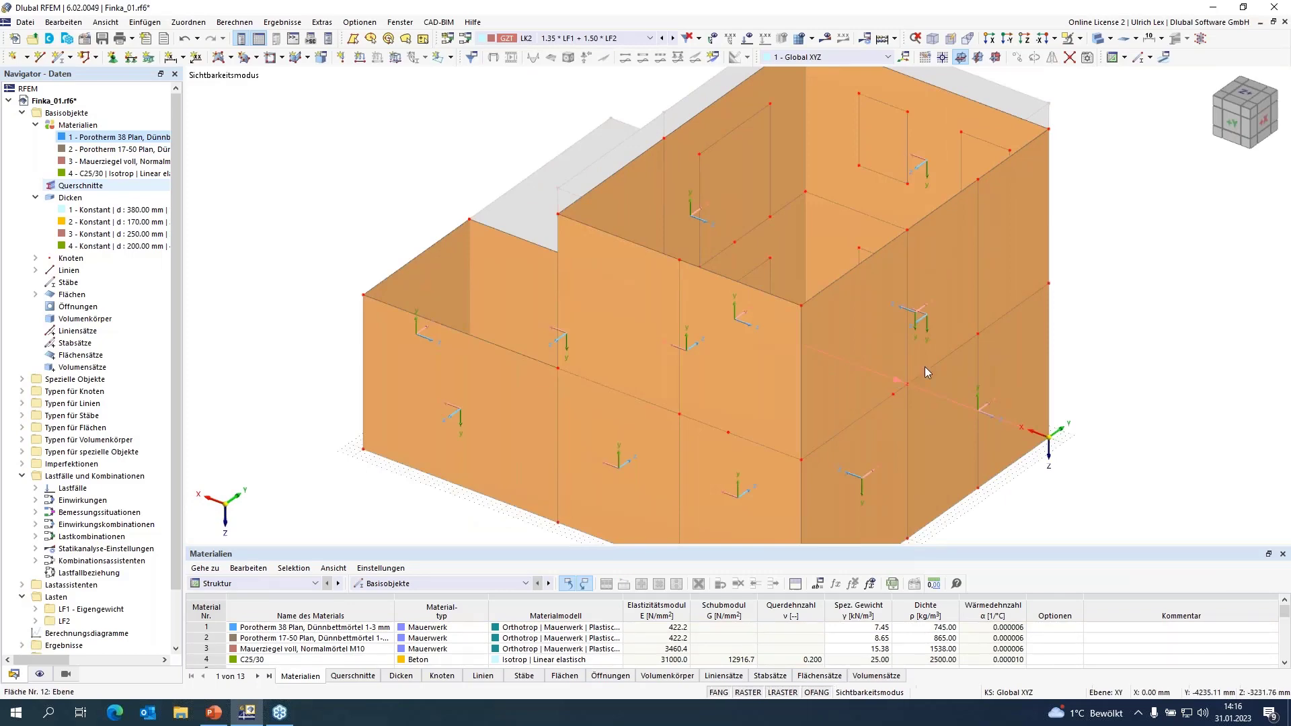
{"action": "left_click", "coordinate": [951, 419]}
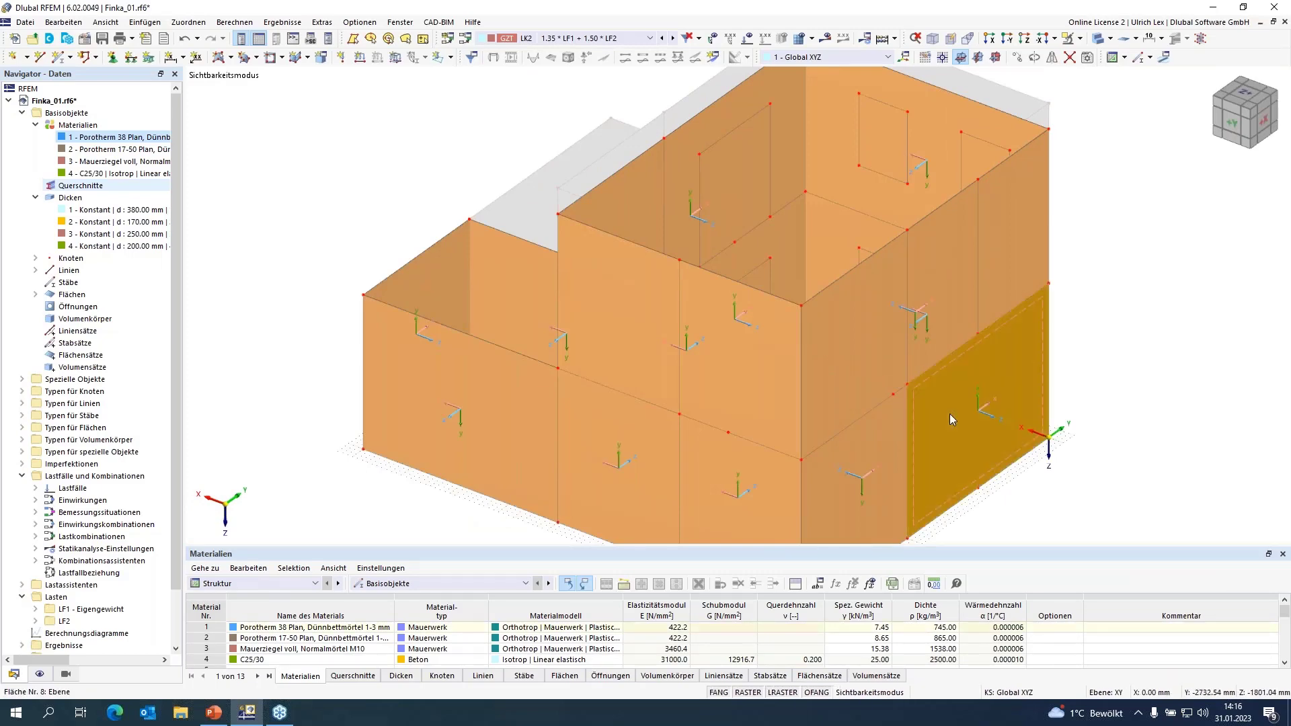
{"action": "right_click", "coordinate": [951, 420]}
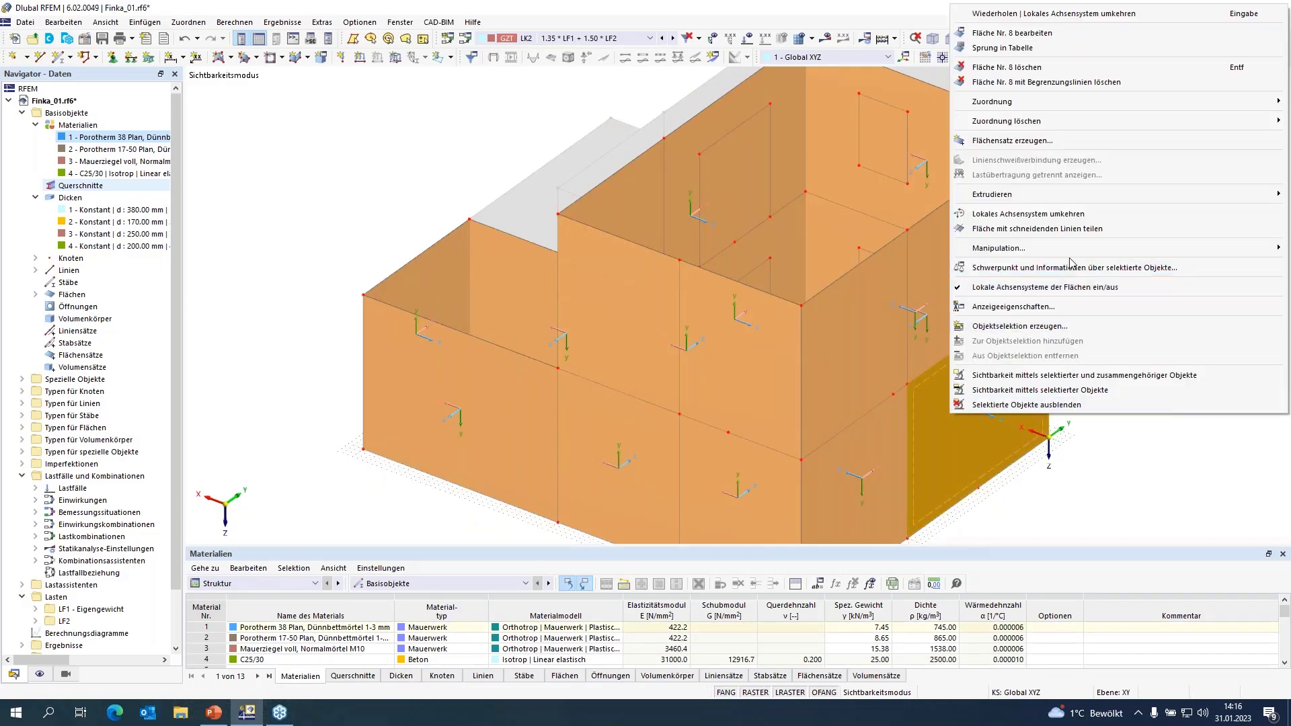
{"action": "left_click", "coordinate": [1041, 215]}
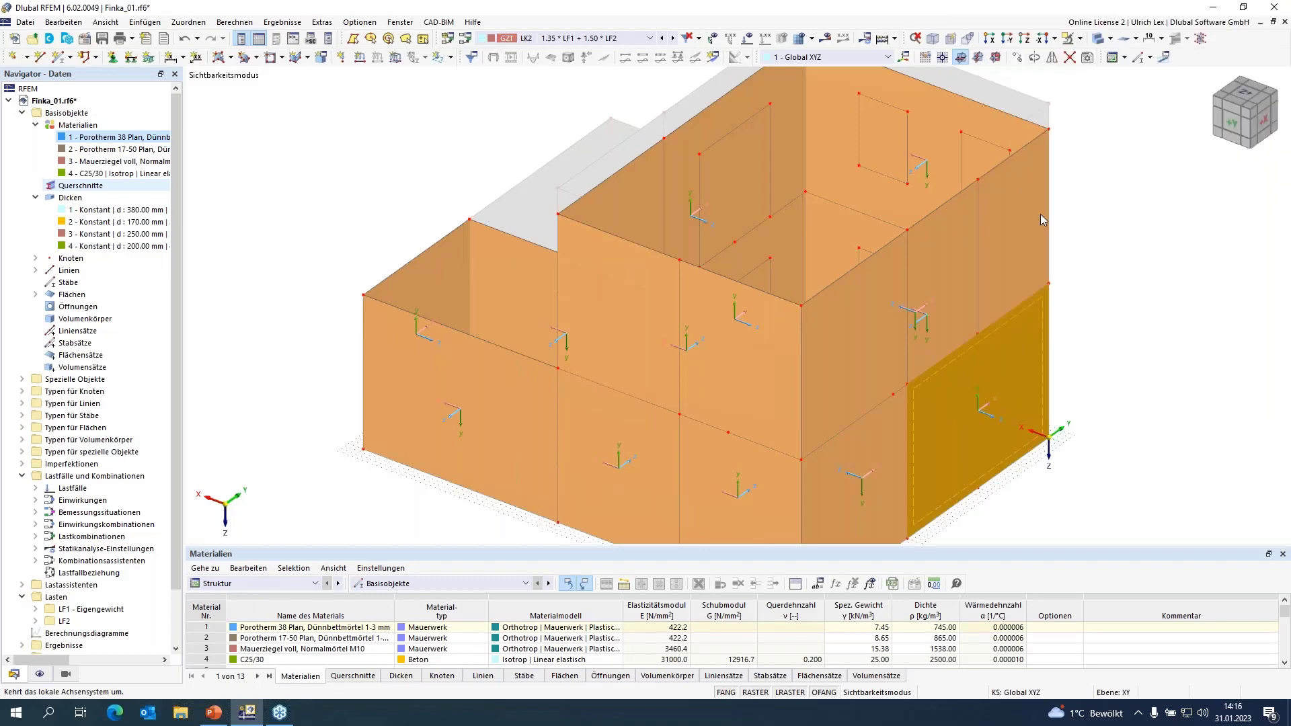
{"action": "left_click", "coordinate": [1097, 282]}
- Reverse the local axis system of an upper-storey exterior wall surface
{"action": "scroll", "coordinate": [980, 324], "scroll_direction": "down", "scroll_amount": 3}
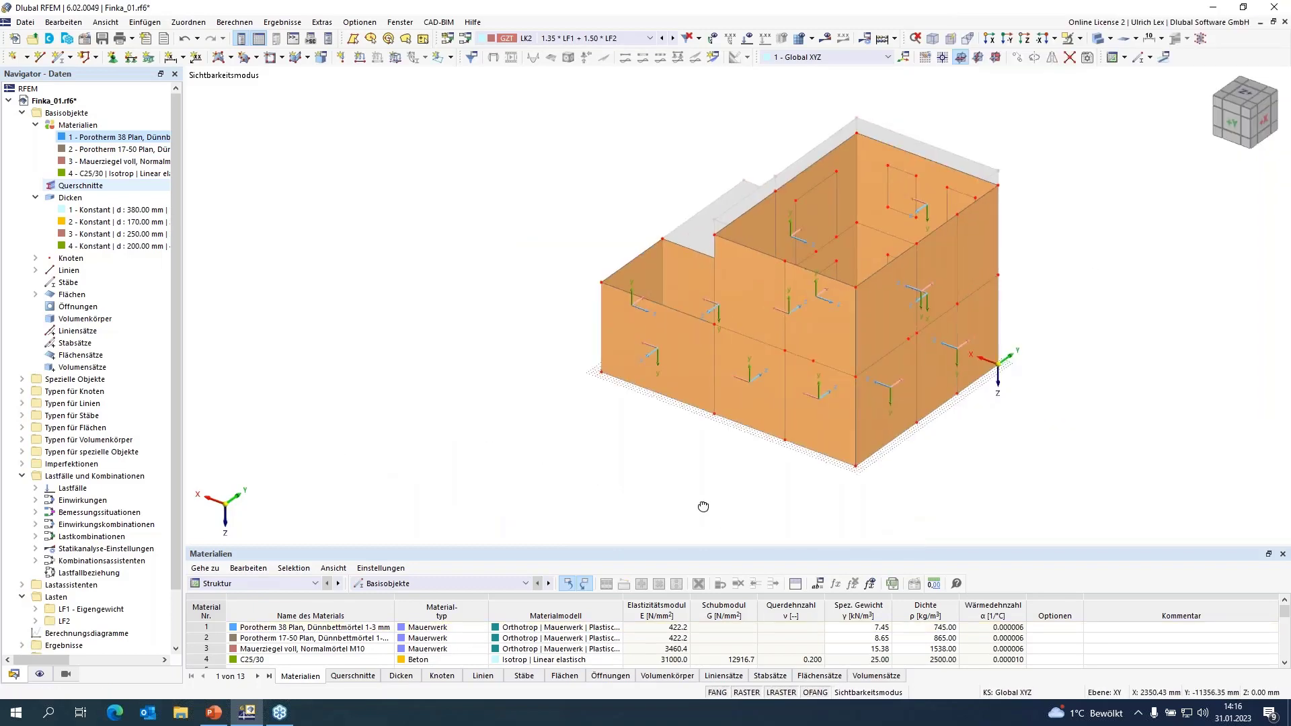
{"action": "middle_click_drag", "start_coordinate": [704, 507], "coordinate": [962, 269], "text": "ctrl"}
{"action": "right_click", "coordinate": [962, 228]}
{"action": "left_click", "coordinate": [1032, 207]}
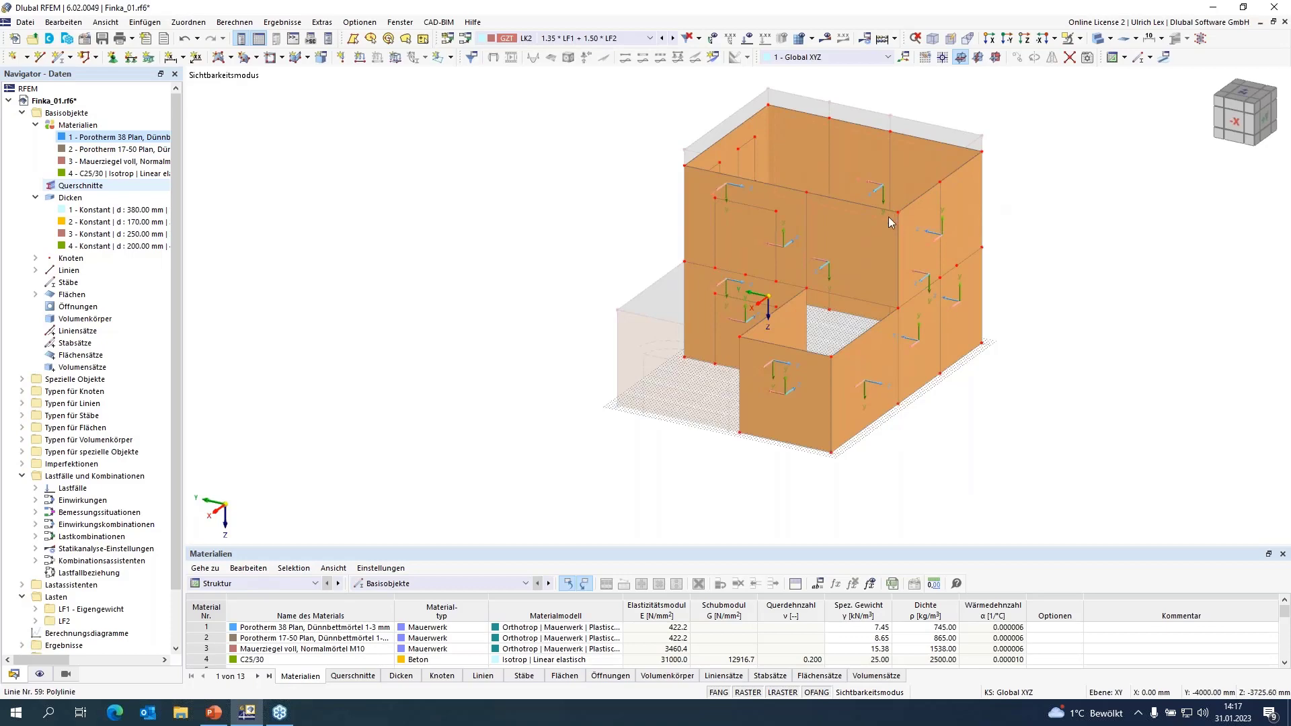
- Cancel the visibility restriction to show the whole model, and highlight the objects made of Porotherm 17-50 Plan and Mauerziegel voll
{"action": "scroll", "coordinate": [885, 199], "scroll_direction": "up", "scroll_amount": 2}
{"action": "scroll", "coordinate": [905, 196], "scroll_direction": "up", "scroll_amount": 1}
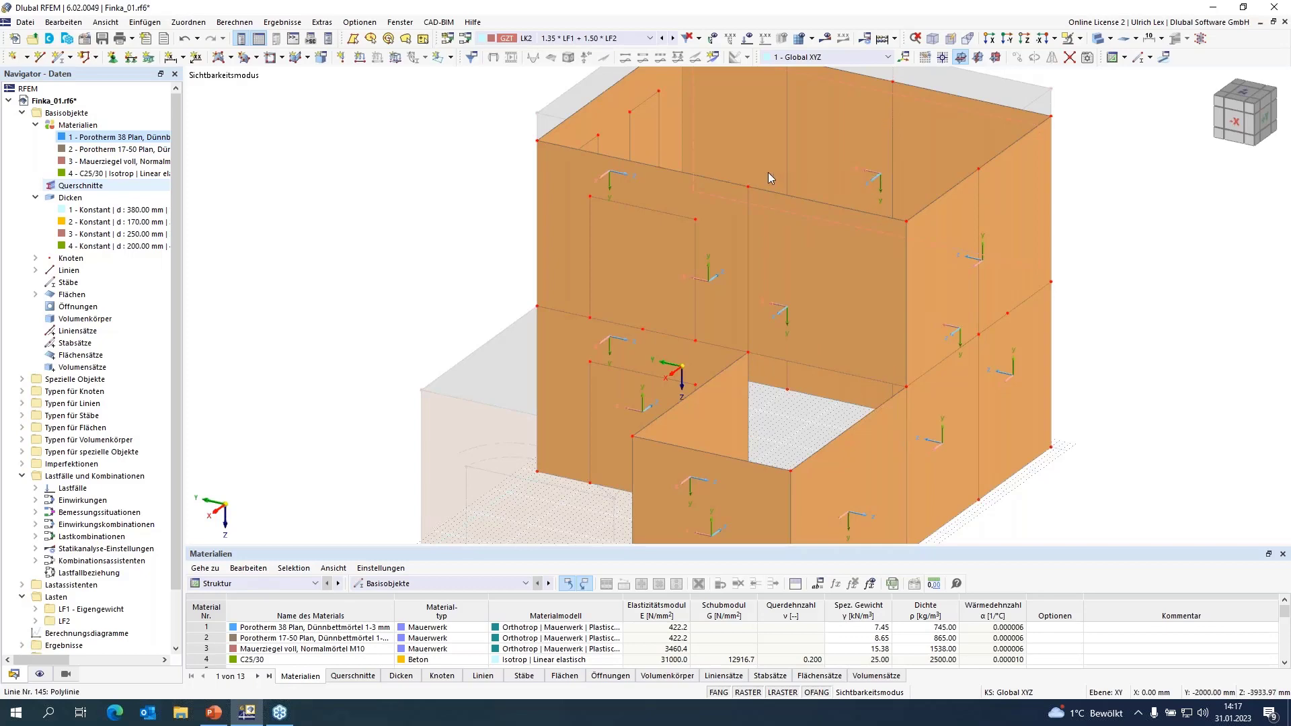
{"action": "scroll", "coordinate": [516, 282], "scroll_direction": "down", "scroll_amount": 3}
{"action": "middle_click_drag", "start_coordinate": [519, 335], "coordinate": [668, 377]}
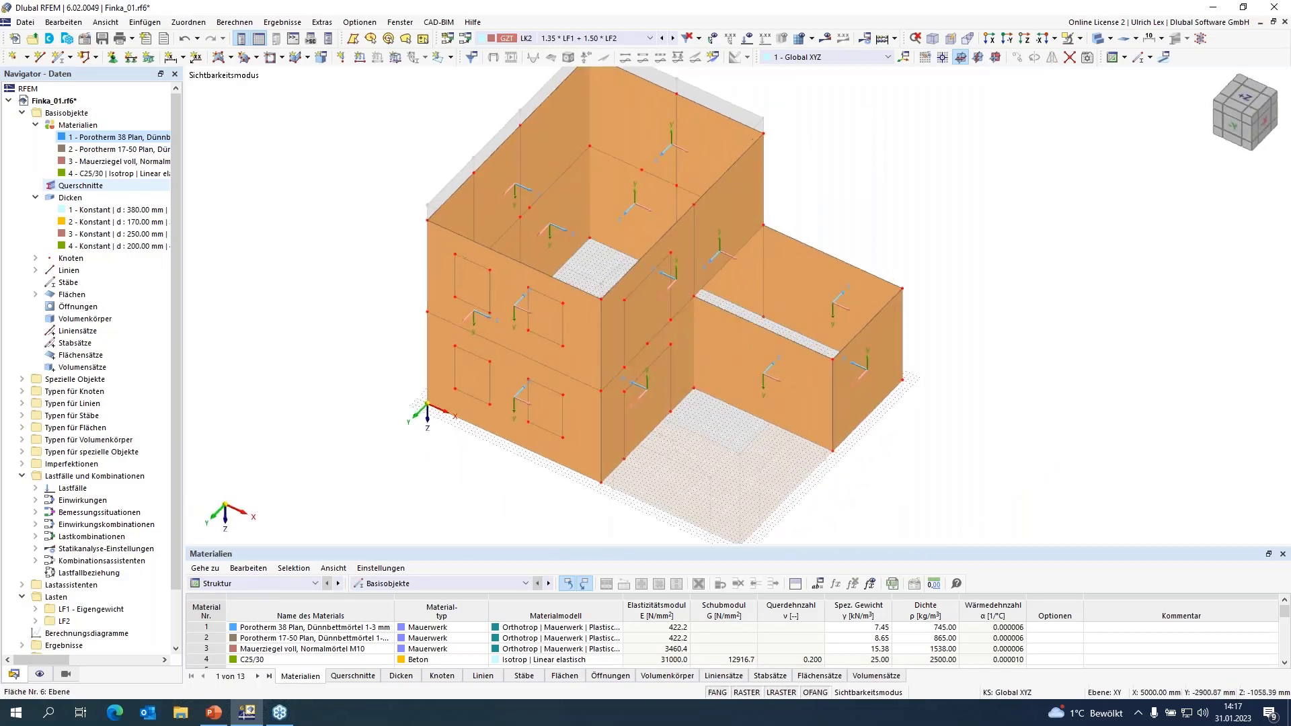
{"action": "left_click", "coordinate": [112, 150]}
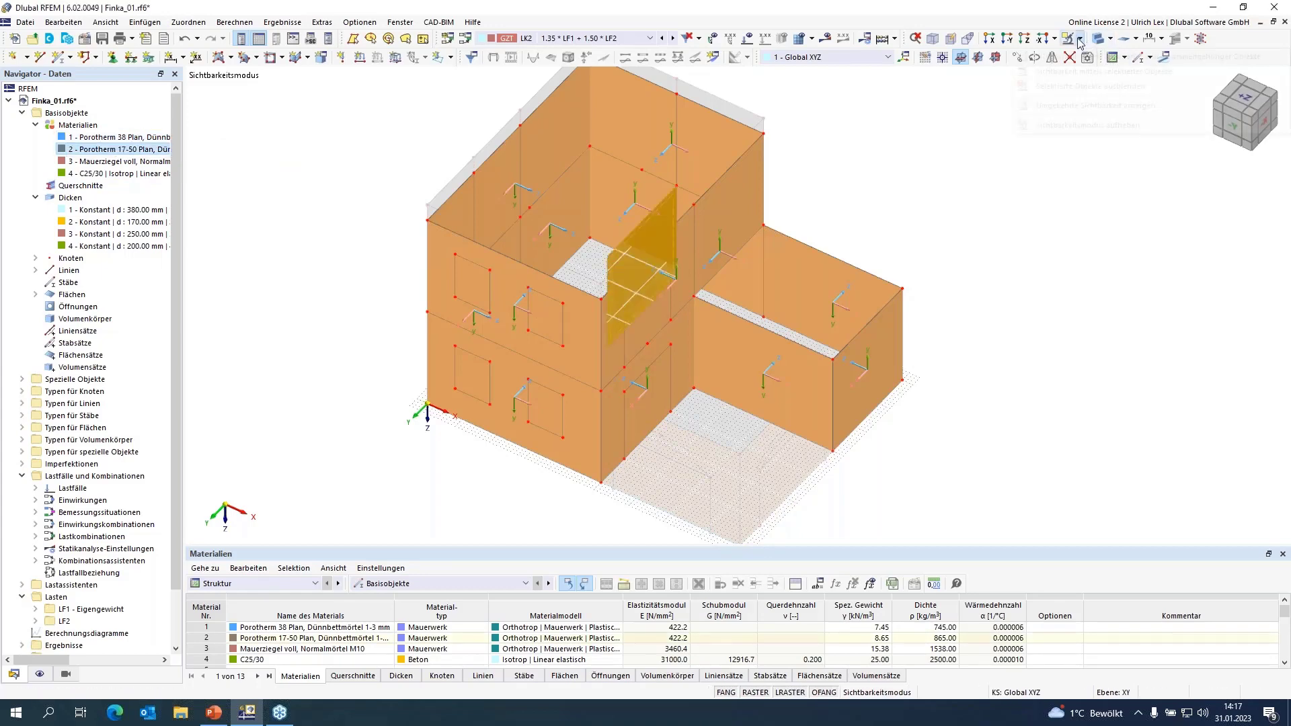
{"action": "left_click", "coordinate": [1108, 38]}
{"action": "left_click", "coordinate": [928, 134]}
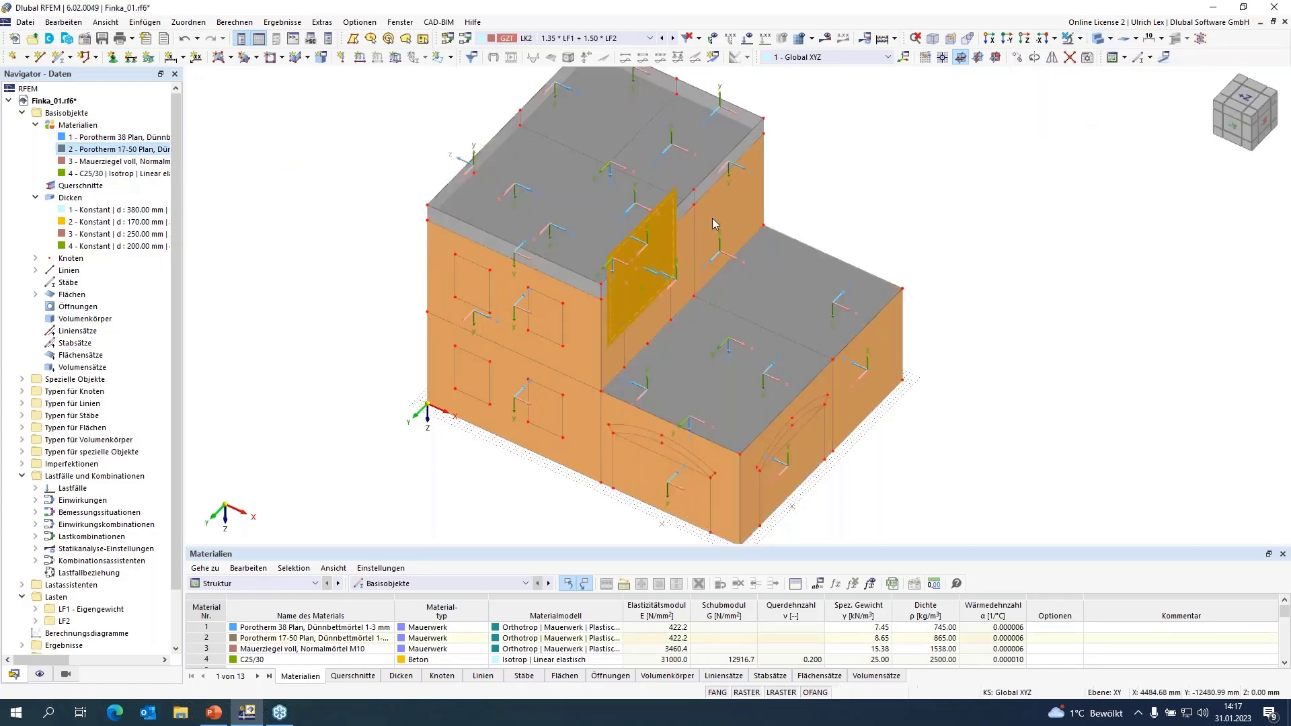
{"action": "left_click", "coordinate": [108, 161]}
{"action": "left_click", "coordinate": [883, 513]}
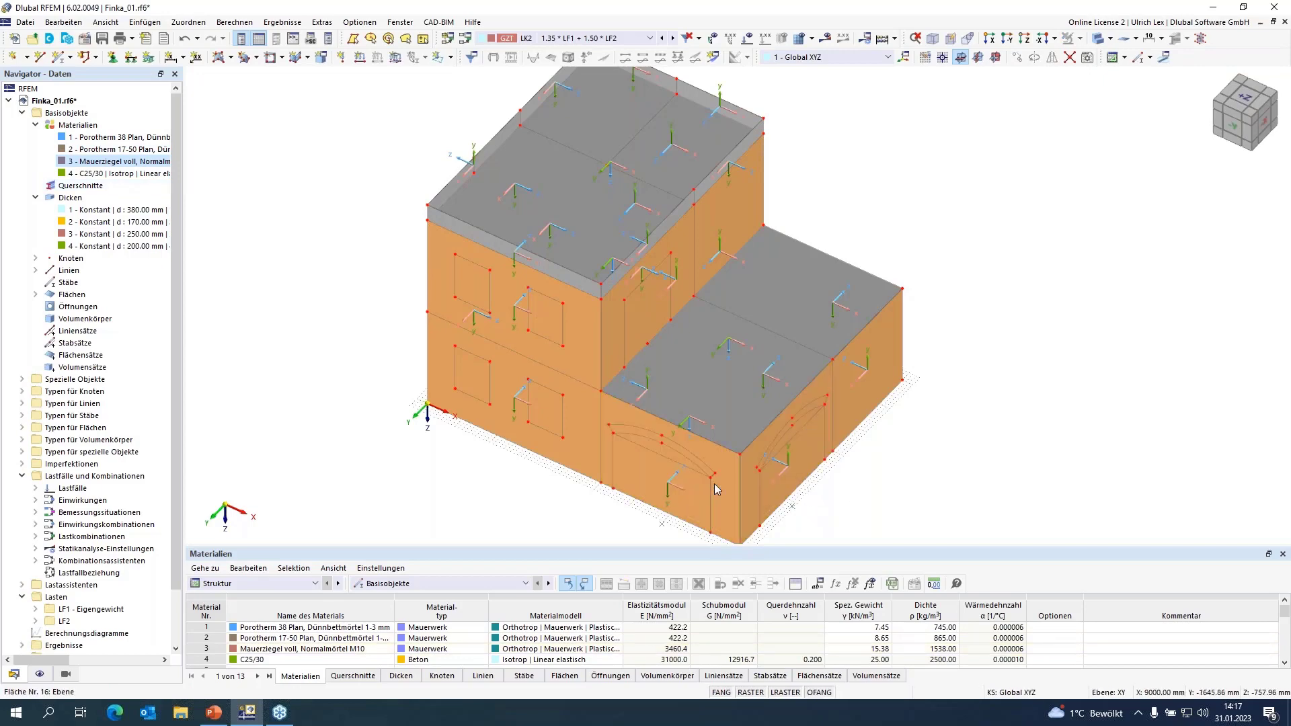
- Create surface openings from the two upper-storey window outlines of the facade using the graphical opening selection
{"action": "scroll", "coordinate": [969, 369], "scroll_direction": "down", "scroll_amount": 1}
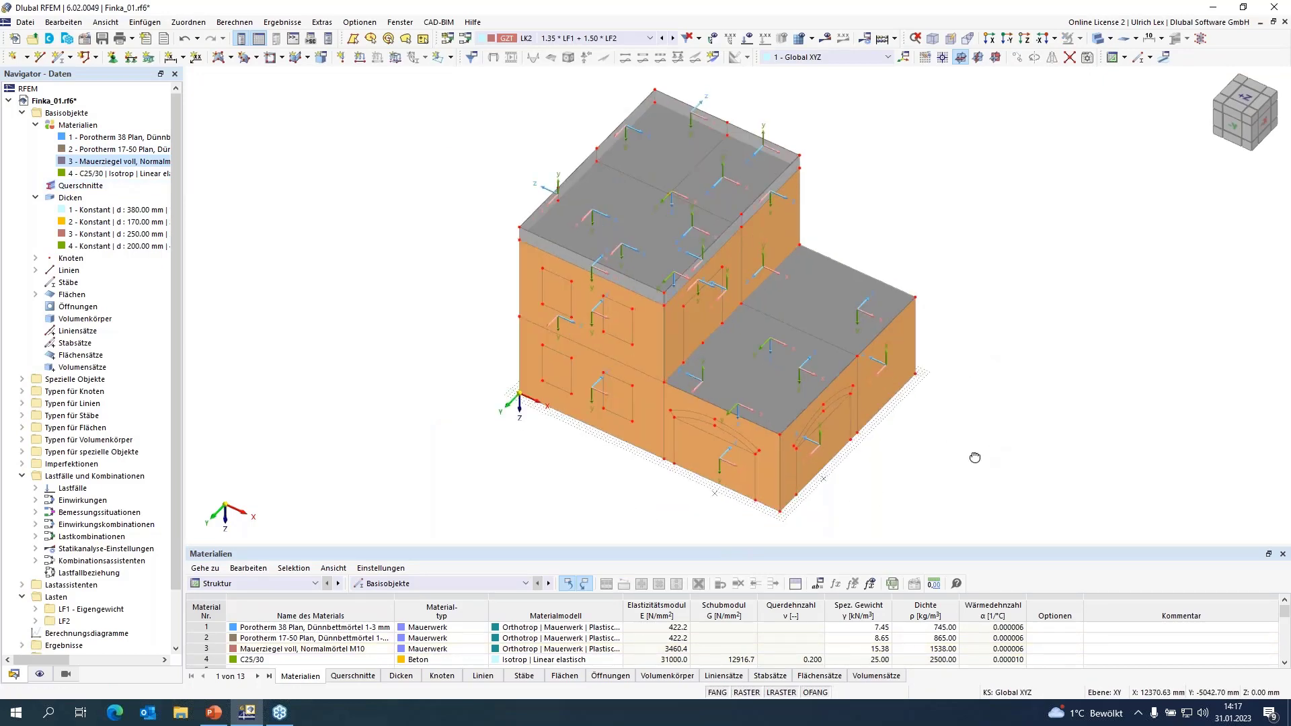
{"action": "middle_click_drag", "start_coordinate": [975, 457], "coordinate": [973, 408], "text": "ctrl"}
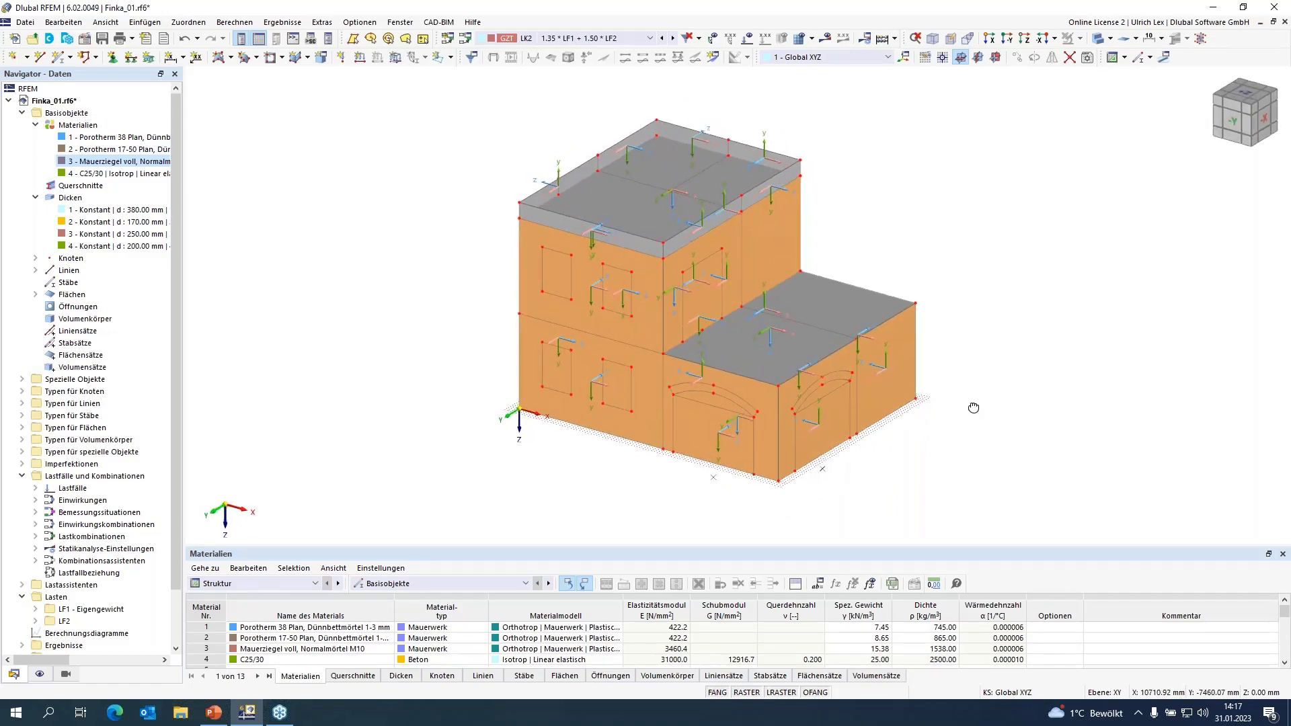
{"action": "scroll", "coordinate": [712, 443], "scroll_direction": "up", "scroll_amount": 1}
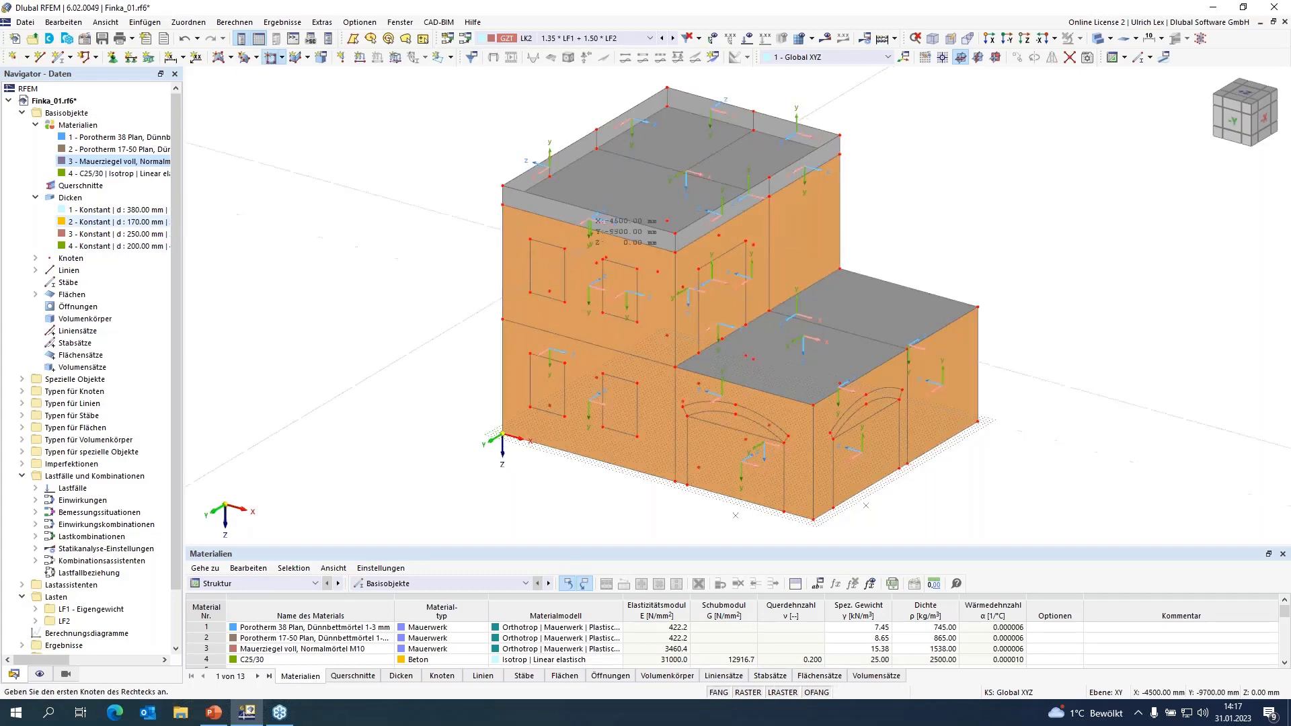
{"action": "left_click", "coordinate": [281, 57]}
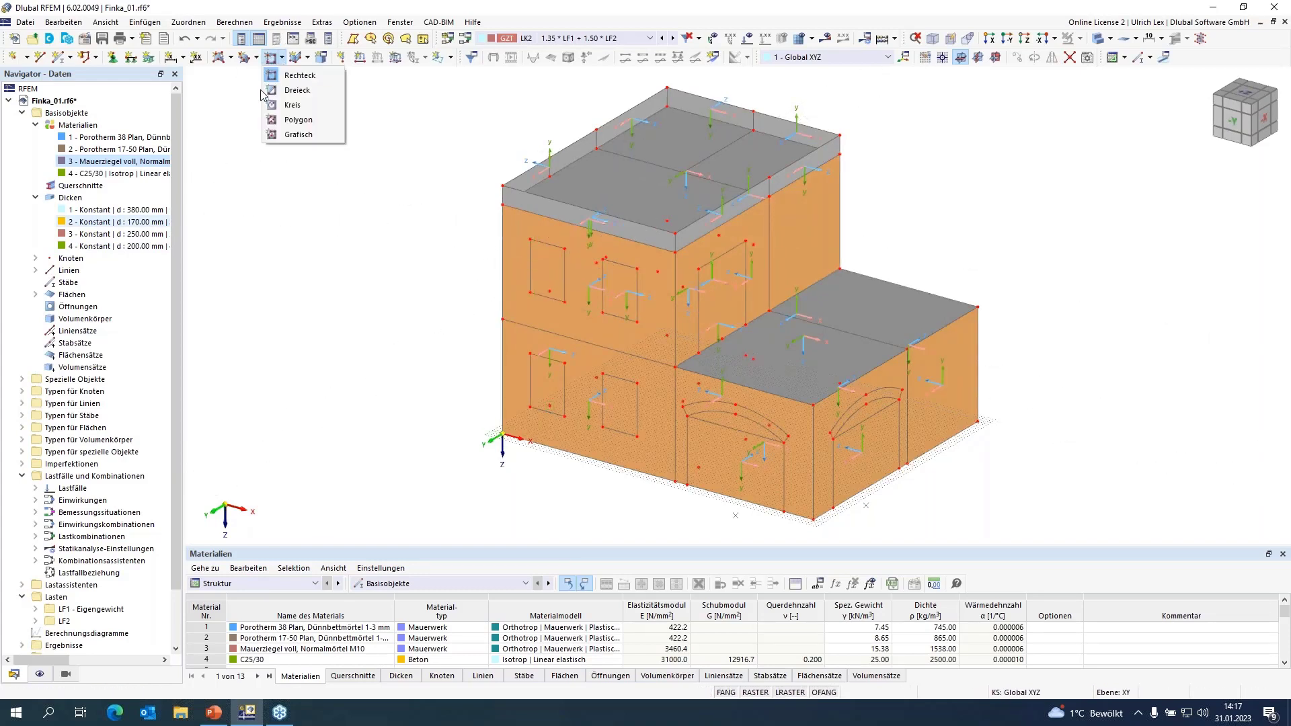
{"action": "left_click", "coordinate": [302, 135]}
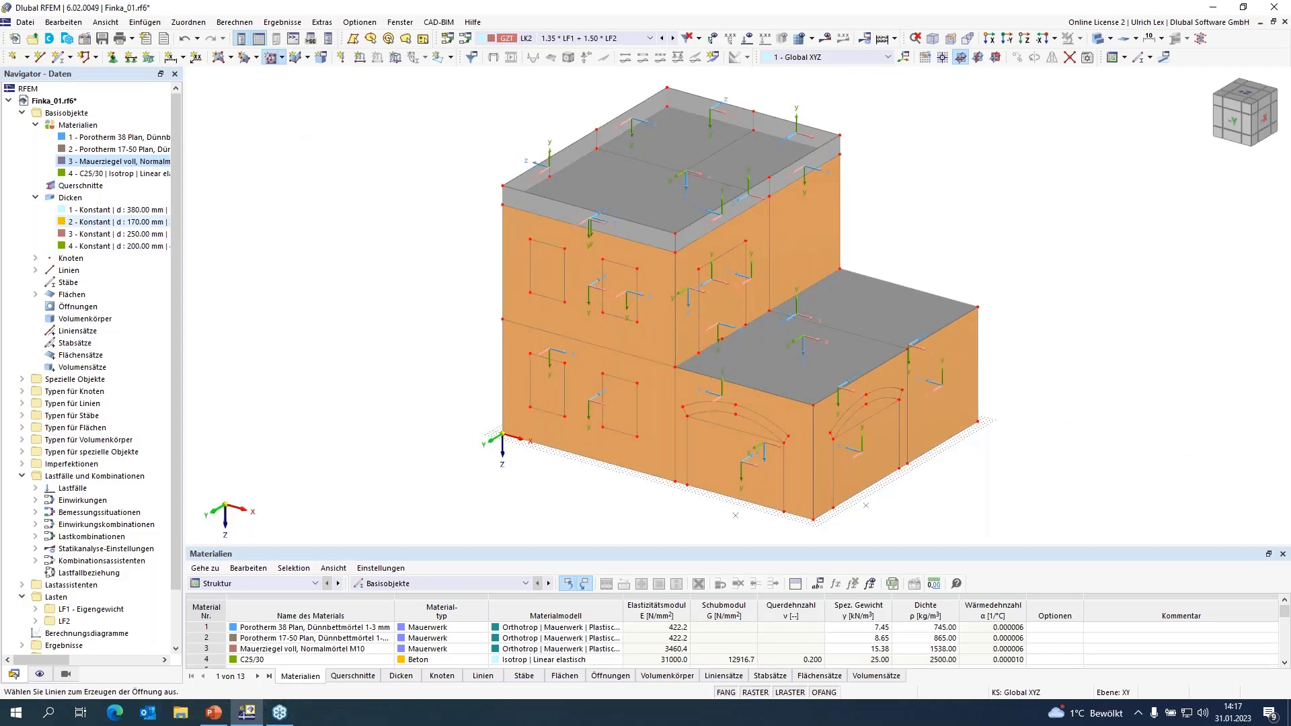
{"action": "scroll", "coordinate": [522, 287], "scroll_direction": "up", "scroll_amount": 3}
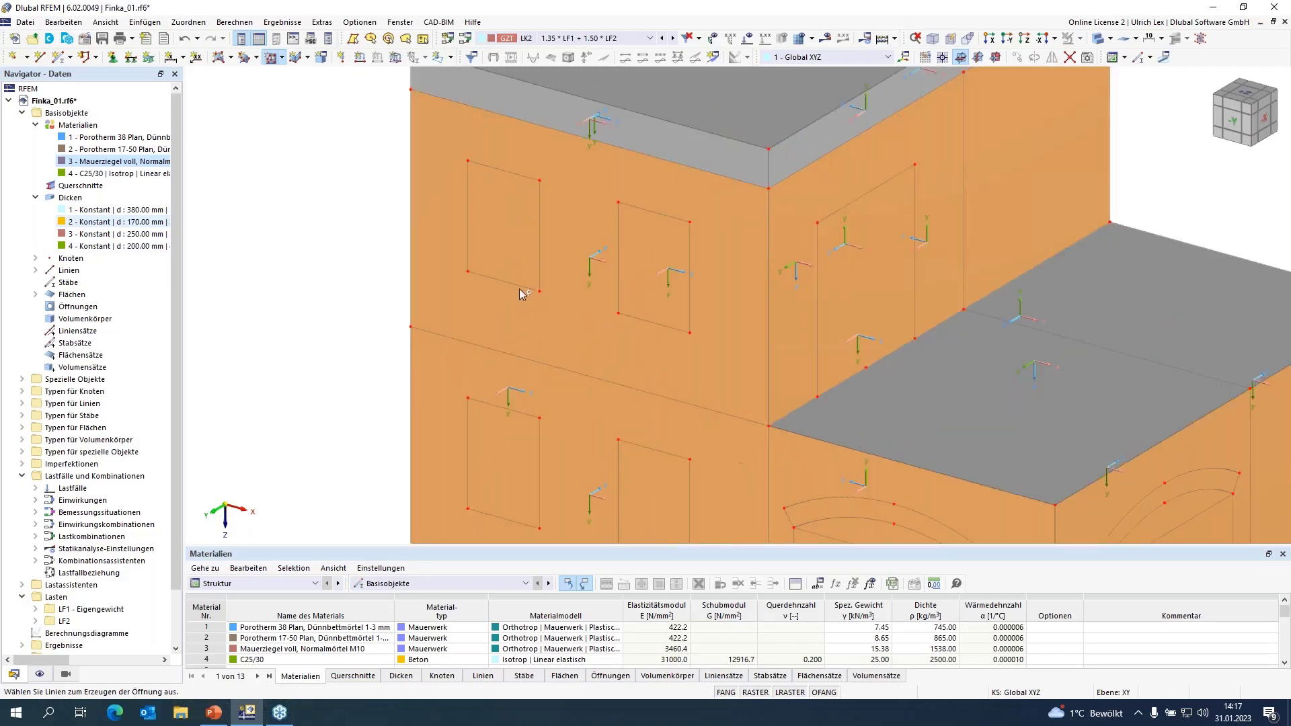
{"action": "left_click", "coordinate": [657, 323]}
- Create openings from the two ground-floor window outlines and the upper-storey door outline leading onto the side wing's roof
{"action": "scroll", "coordinate": [657, 323], "scroll_direction": "down", "scroll_amount": 2}
{"action": "scroll", "coordinate": [554, 408], "scroll_direction": "up", "scroll_amount": 2}
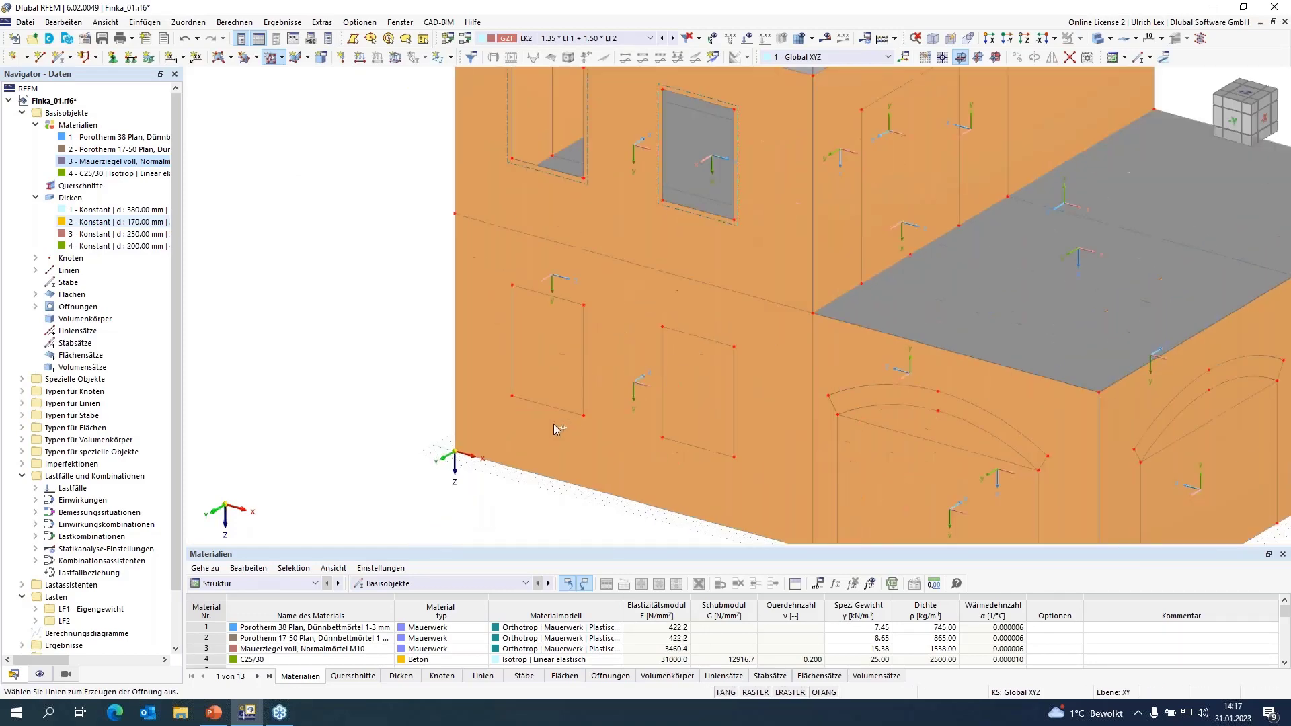
{"action": "left_click", "coordinate": [554, 408]}
{"action": "left_click", "coordinate": [679, 442]}
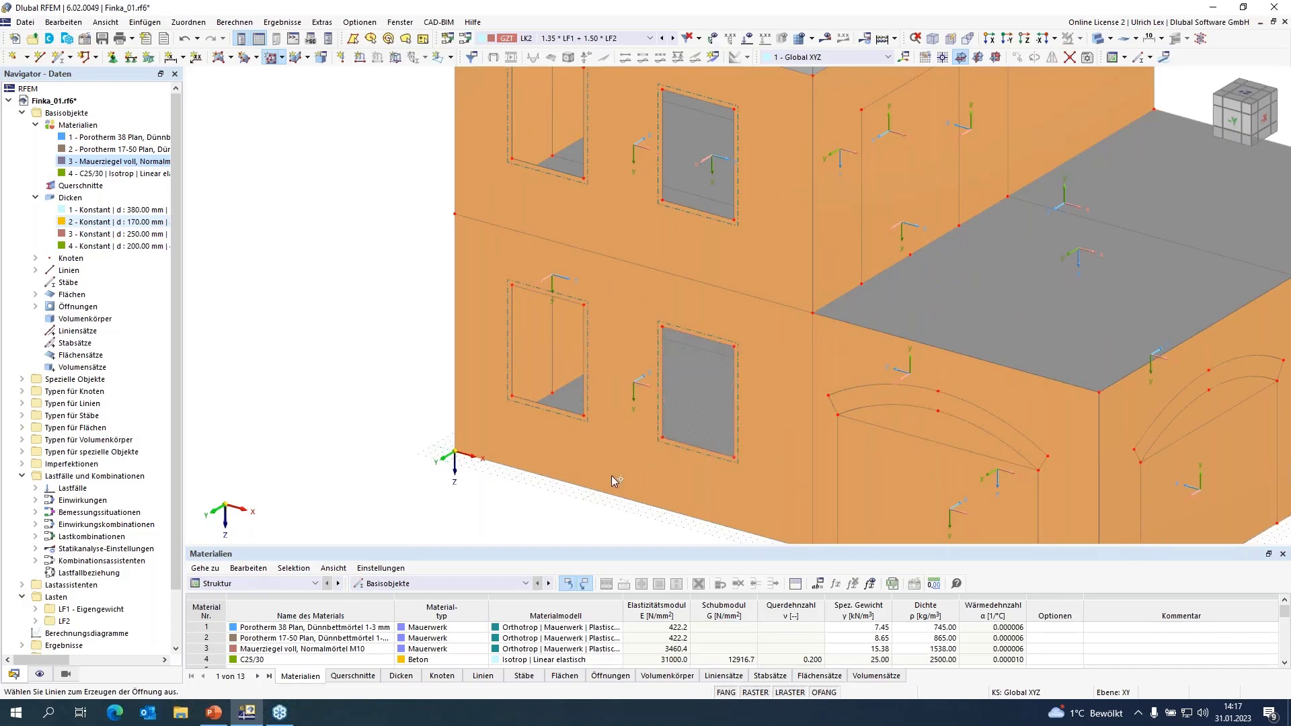
{"action": "scroll", "coordinate": [599, 483], "scroll_direction": "down", "scroll_amount": 2}
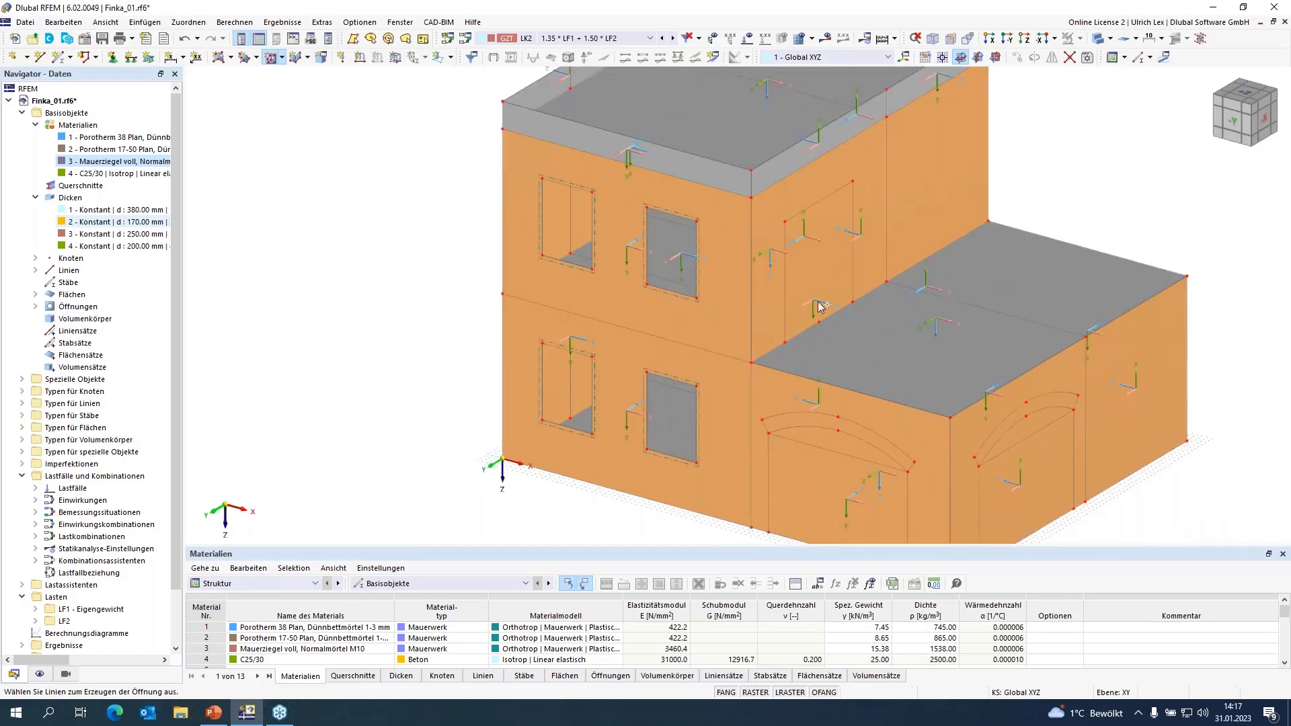
{"action": "left_click", "coordinate": [800, 272]}
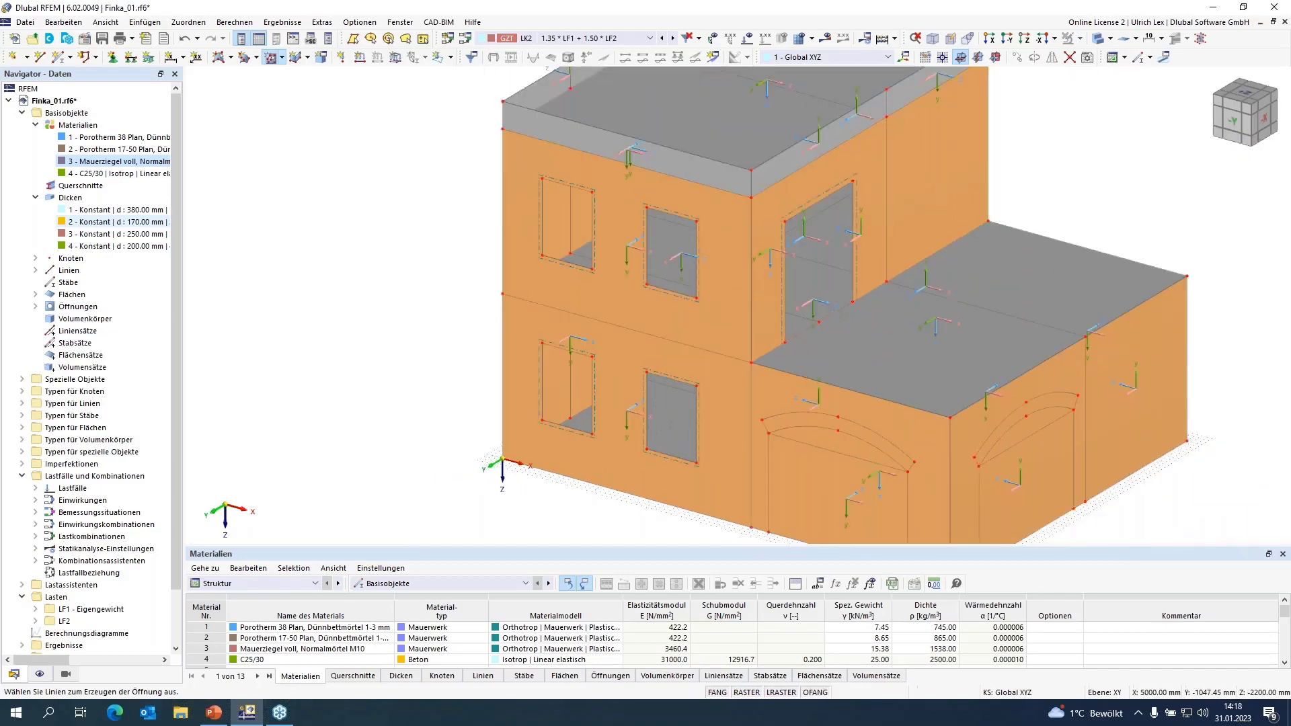
- Create openings from both ground-floor arched outlines and the door outline in the main building's wall behind them
{"action": "scroll", "coordinate": [840, 323], "scroll_direction": "down", "scroll_amount": 2}
{"action": "scroll", "coordinate": [777, 479], "scroll_direction": "up", "scroll_amount": 4}
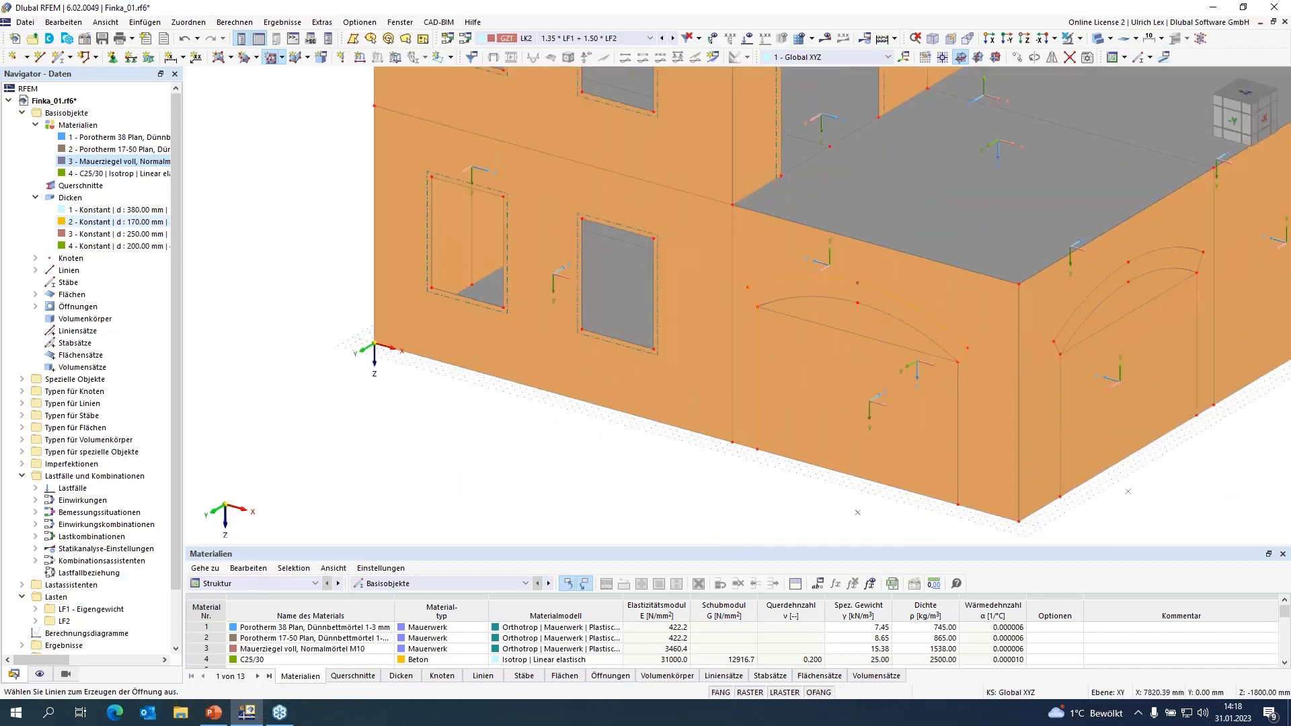
{"action": "left_click", "coordinate": [925, 503]}
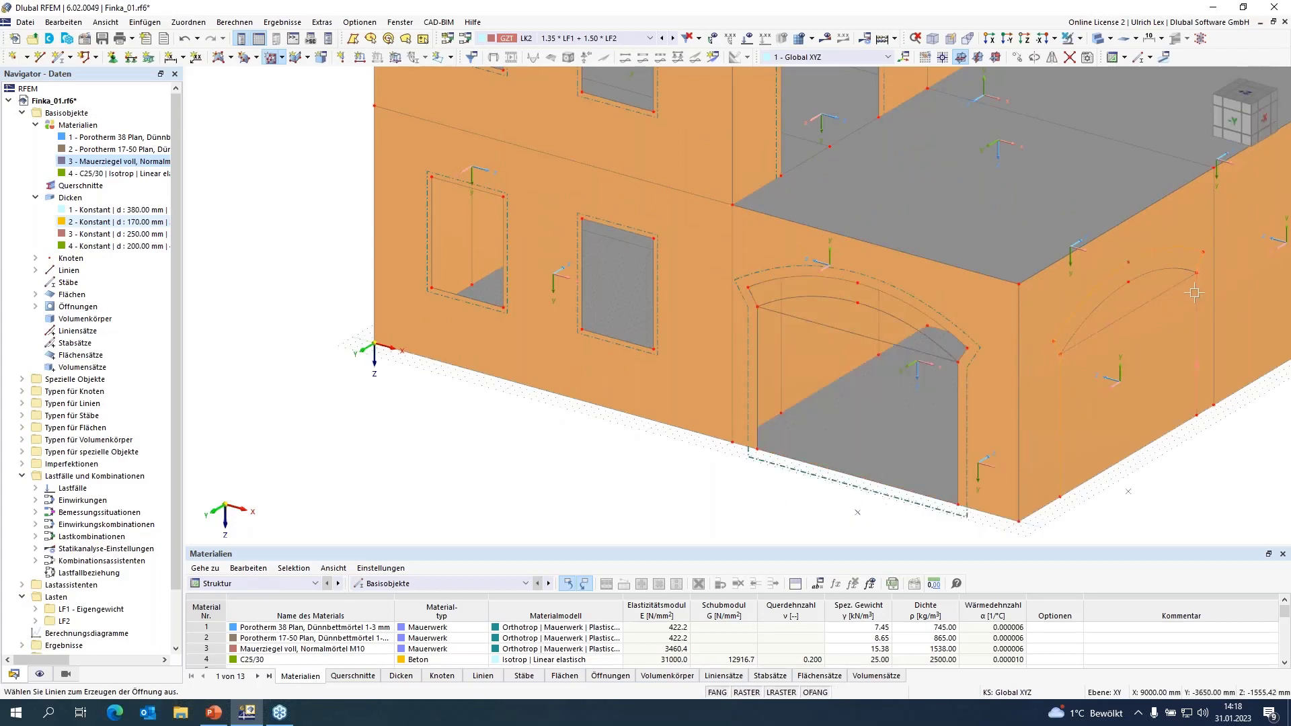
{"action": "left_click", "coordinate": [1128, 491]}
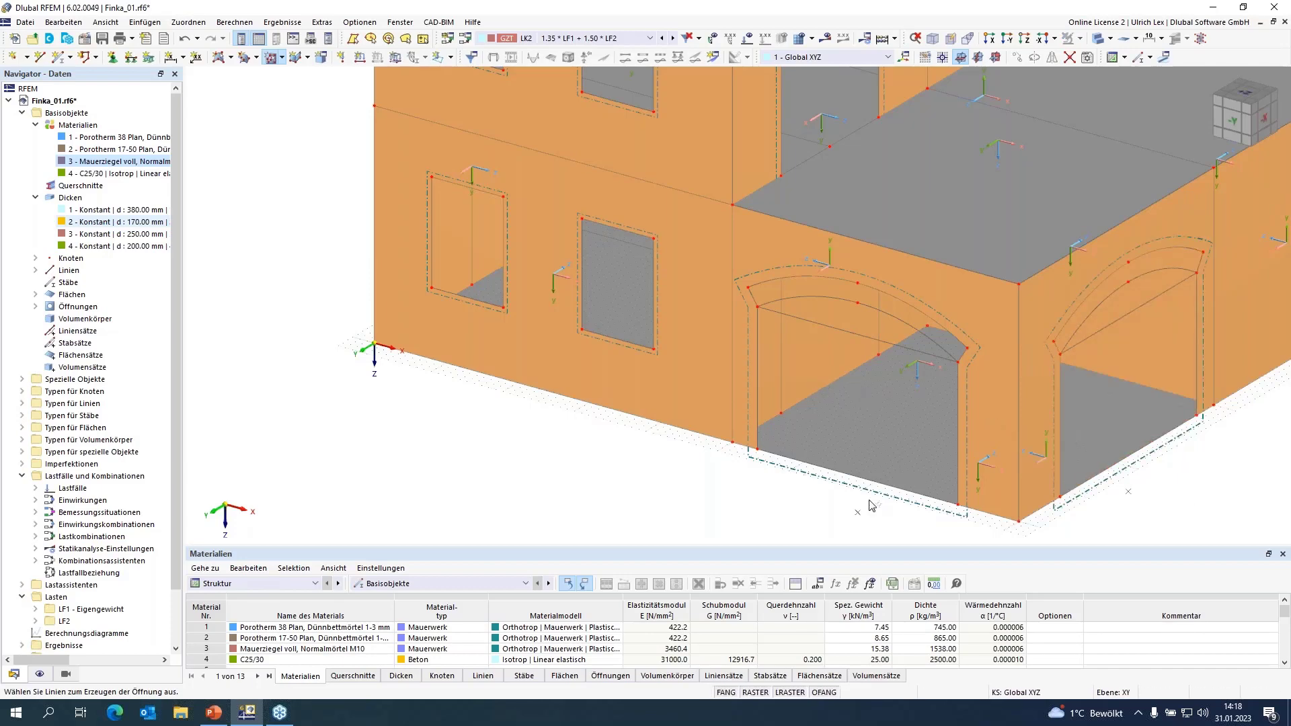
{"action": "key", "text": "ctrl+Left"}
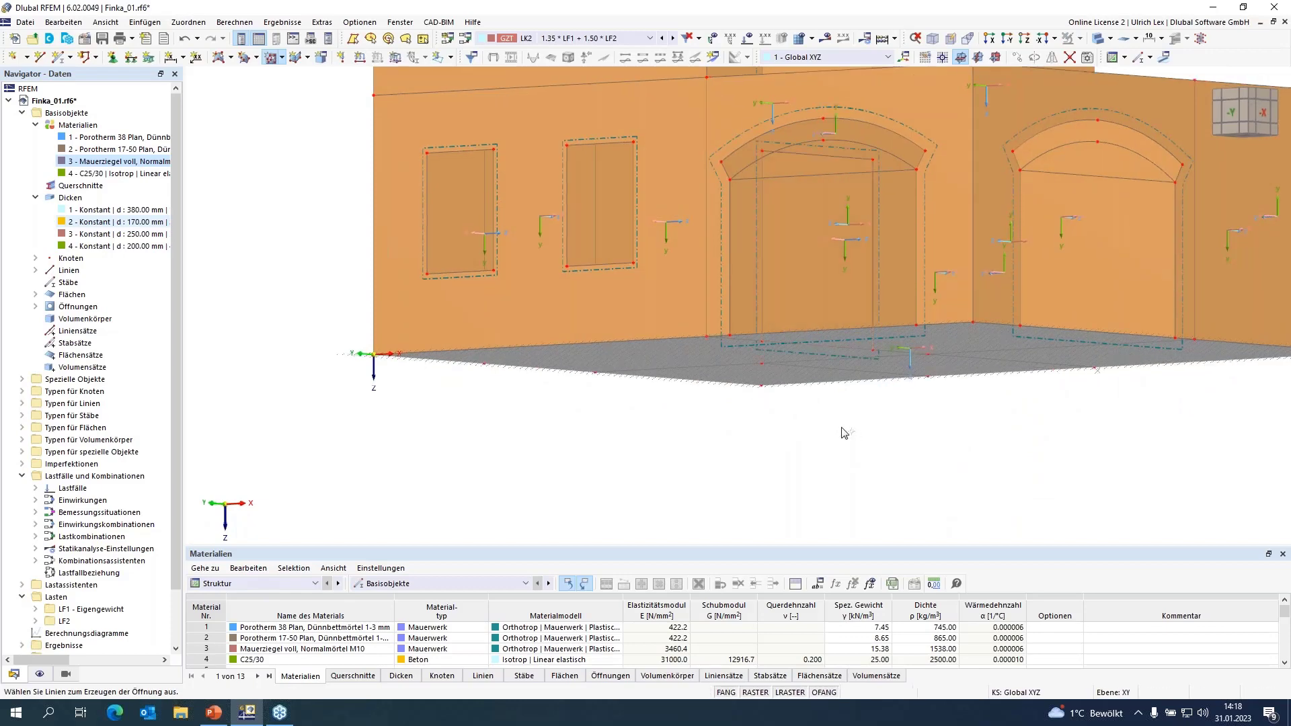
- Switch the model to a transparent surface display to see the interior walls and slabs
{"action": "scroll", "coordinate": [768, 437], "scroll_direction": "down", "scroll_amount": 3}
{"action": "key", "text": "ctrl+Right"}
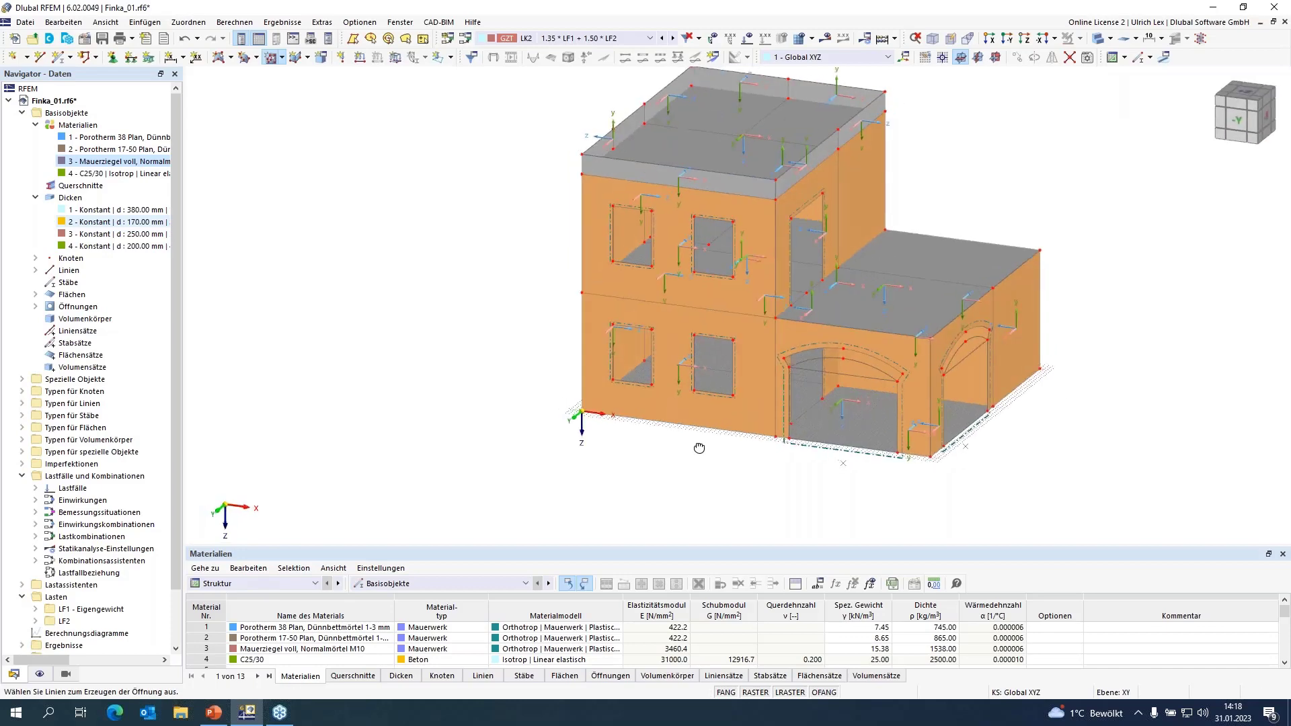
{"action": "scroll", "coordinate": [696, 254], "scroll_direction": "up", "scroll_amount": 3}
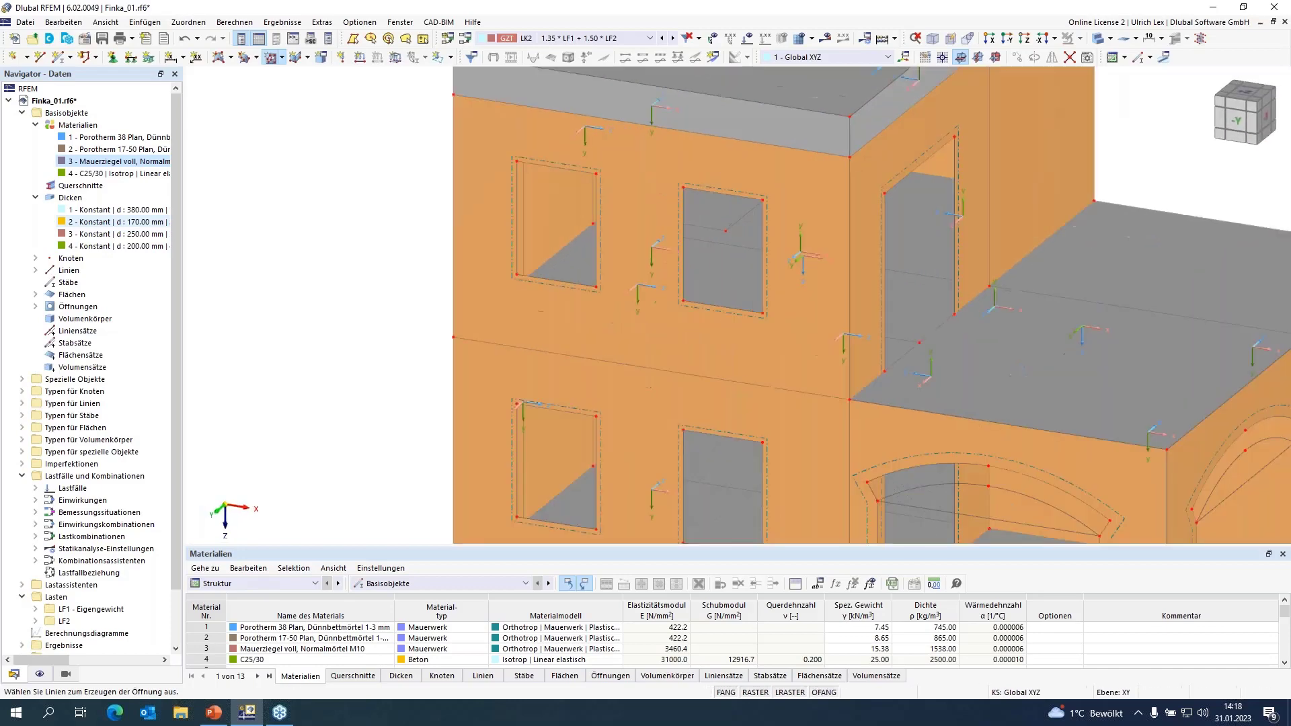
{"action": "left_click", "coordinate": [1098, 38]}
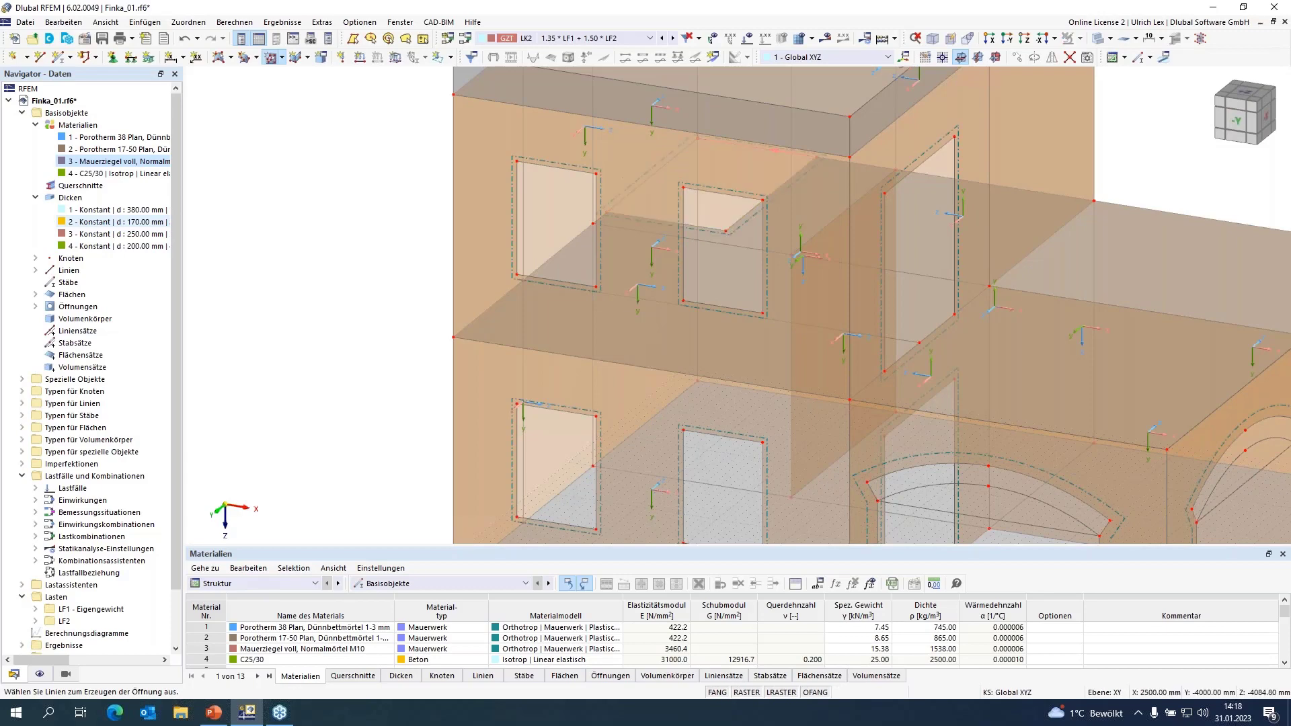
{"action": "scroll", "coordinate": [578, 232], "scroll_direction": "down", "scroll_amount": 5}
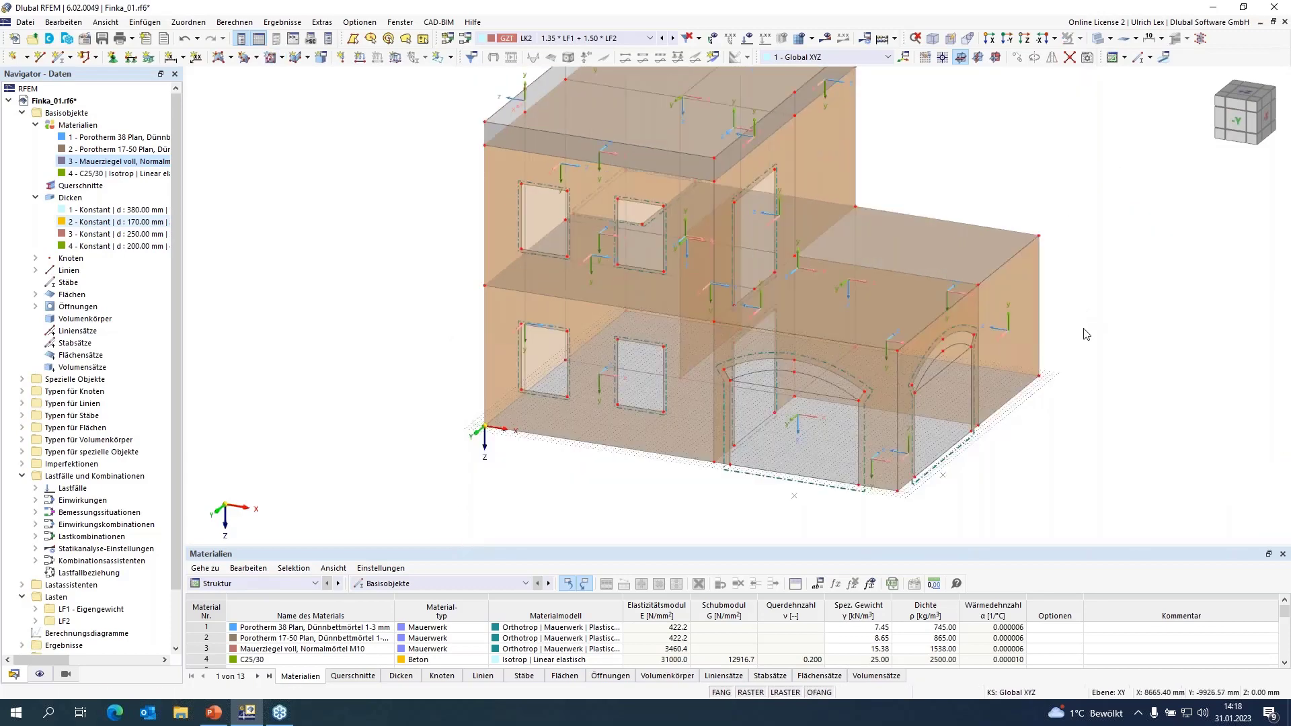
- Switch the model to an opaque solid display and examine the window openings and surfaces on the front facade
{"action": "left_click", "coordinate": [1099, 38]}
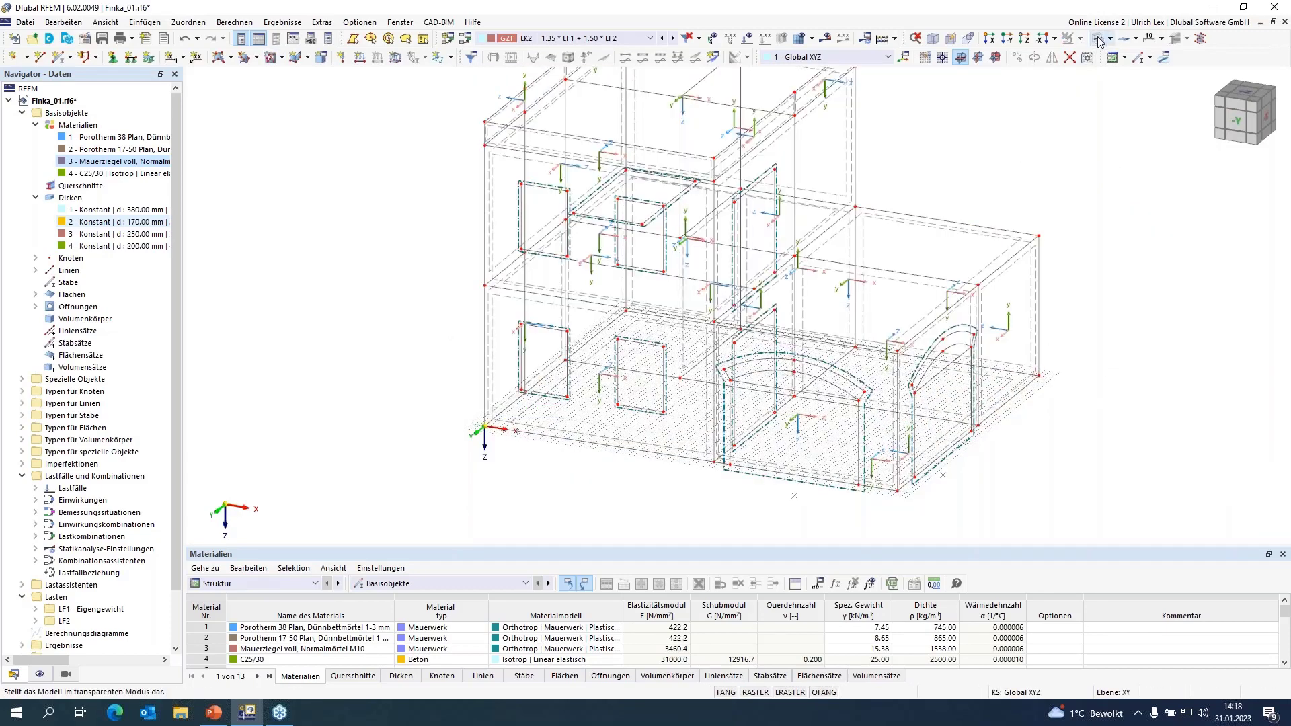
{"action": "left_click", "coordinate": [1099, 38]}
{"action": "scroll", "coordinate": [998, 277], "scroll_direction": "down", "scroll_amount": 2}
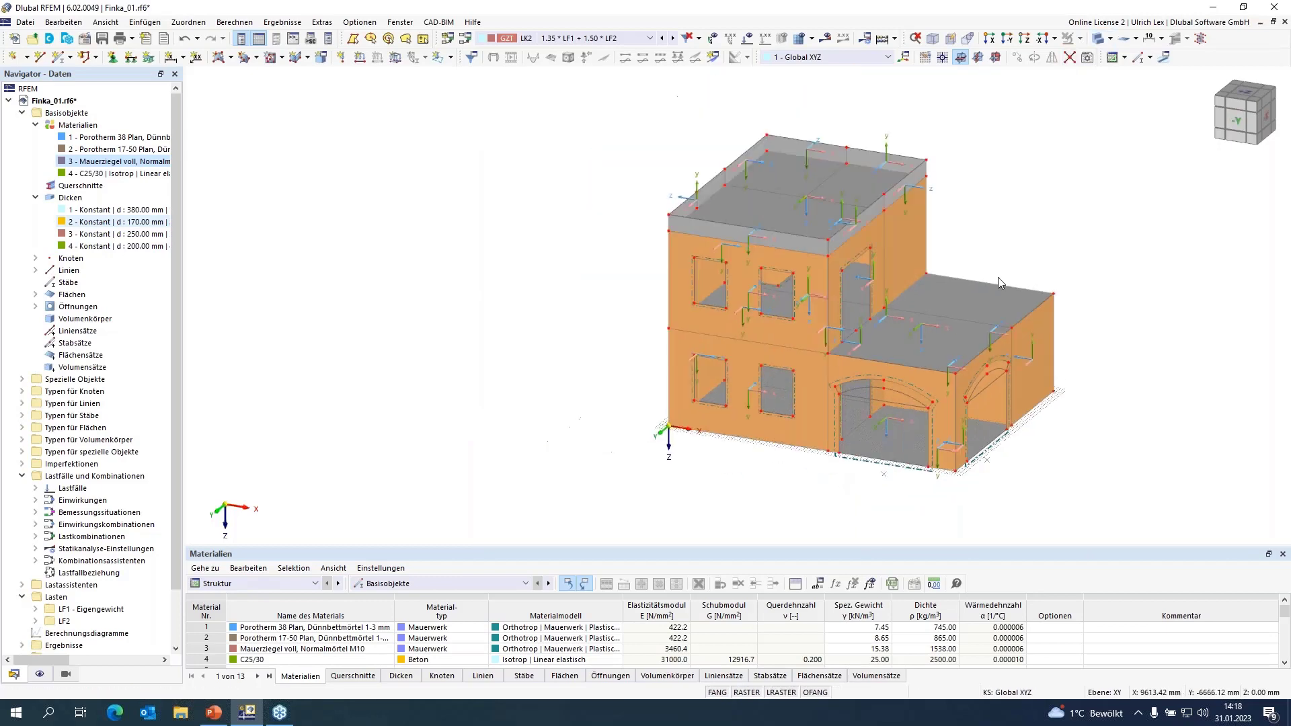
{"action": "scroll", "coordinate": [1129, 322], "scroll_direction": "up", "scroll_amount": 1}
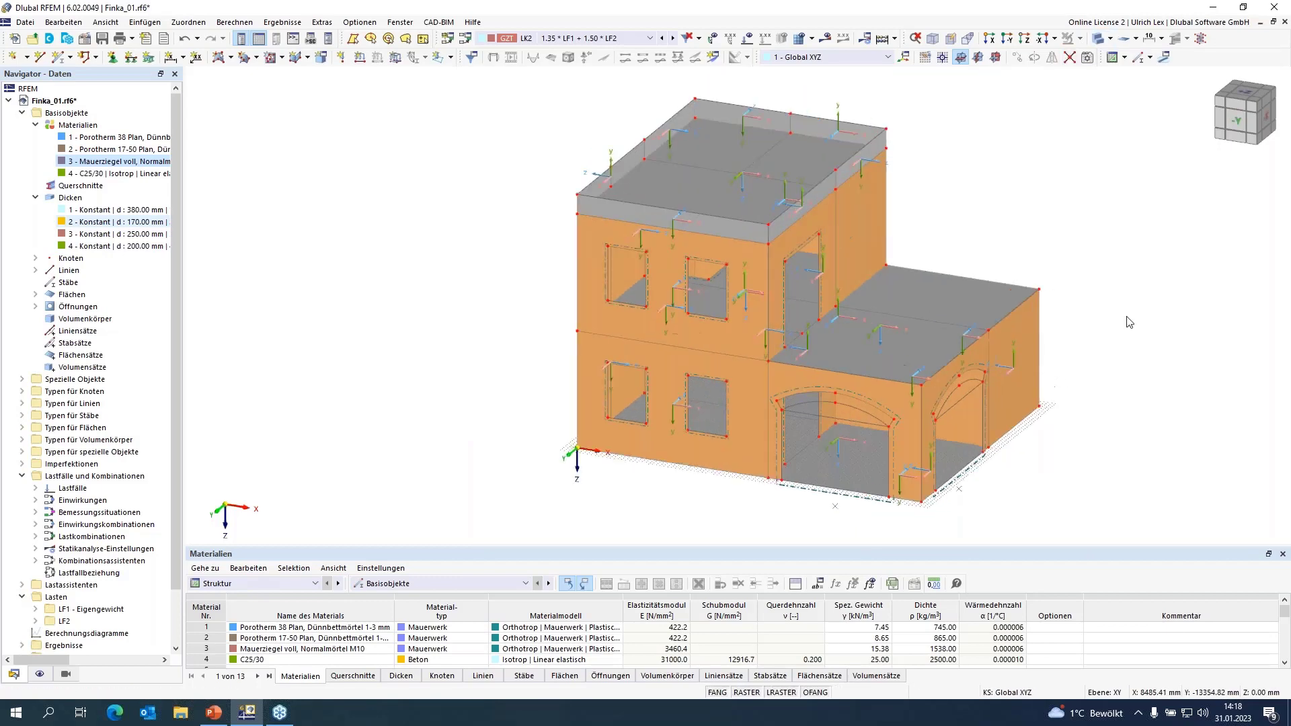
{"action": "scroll", "coordinate": [1112, 301], "scroll_direction": "up", "scroll_amount": 1}
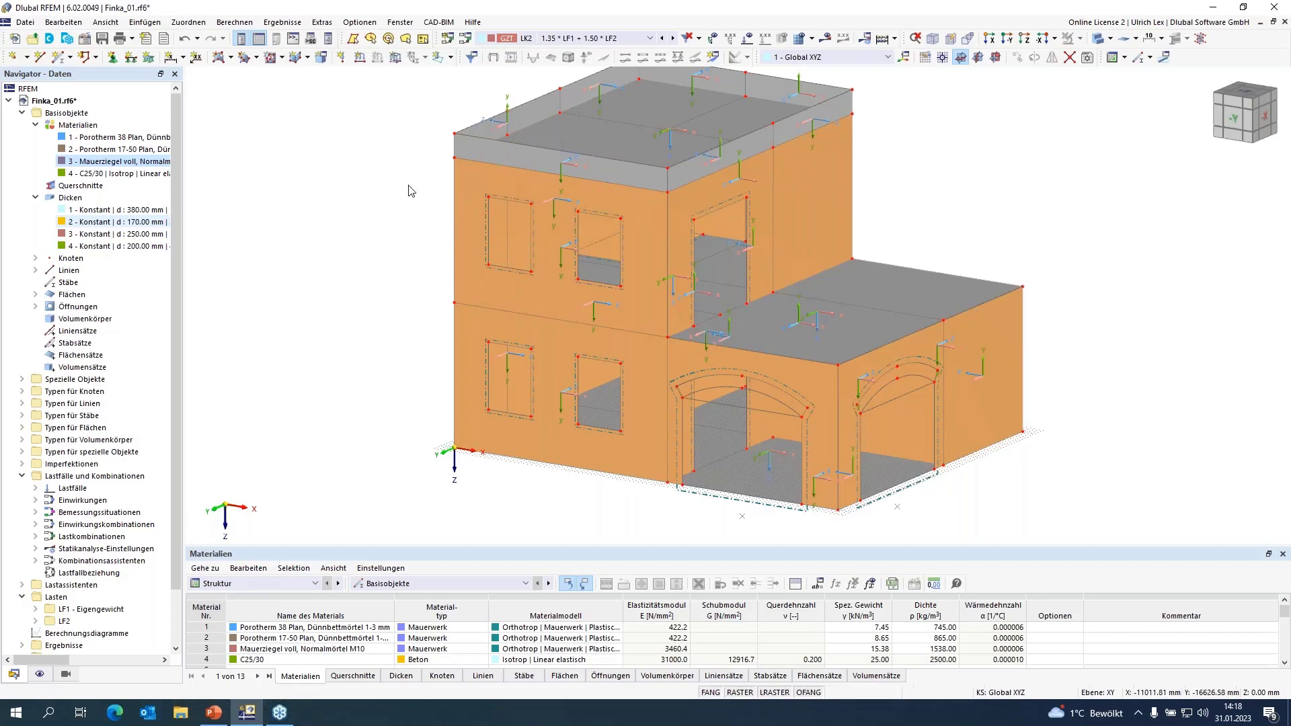
{"action": "scroll", "coordinate": [342, 168], "scroll_direction": "up", "scroll_amount": 3}
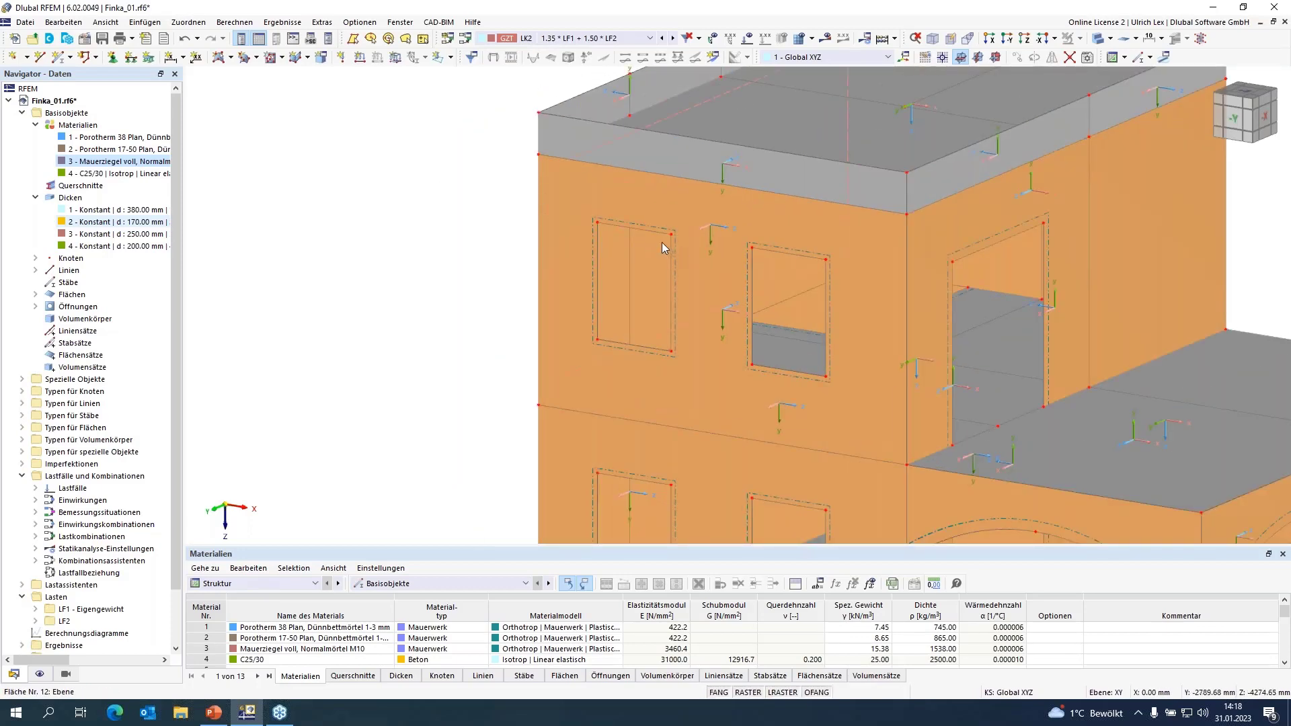
{"action": "mouse_move", "coordinate": [651, 238]}
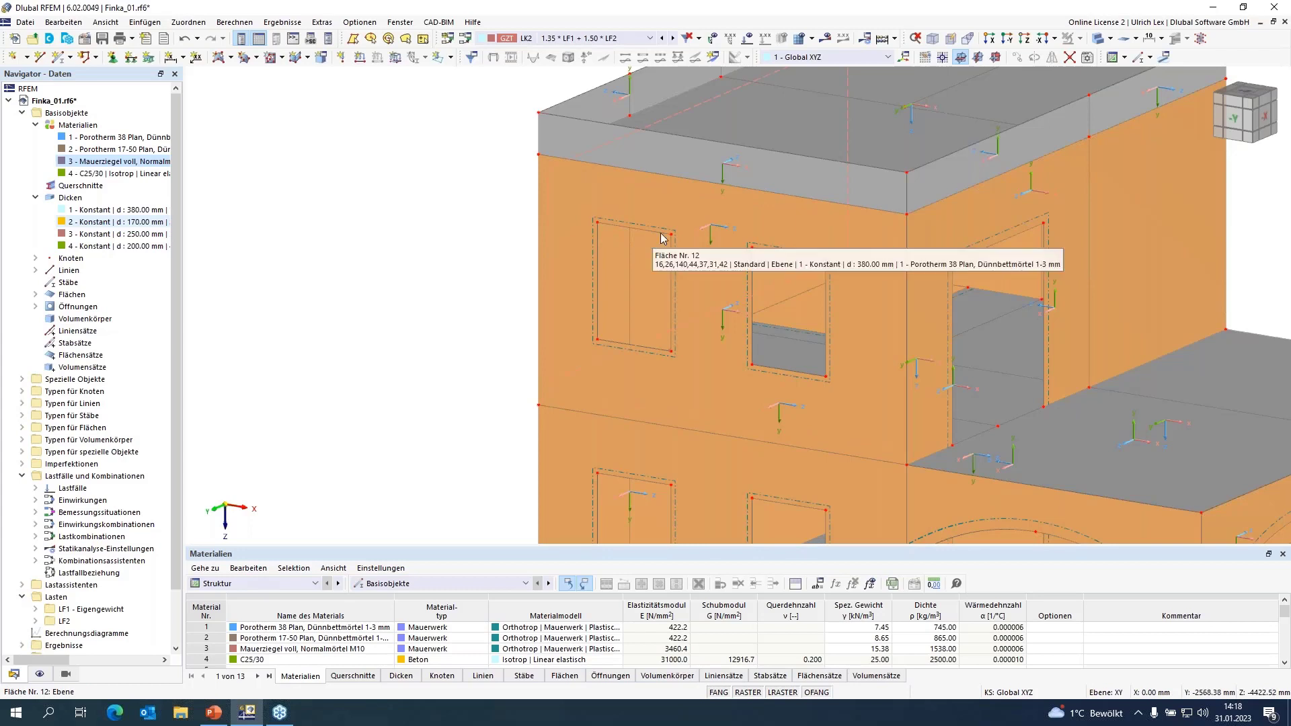
{"action": "mouse_move", "coordinate": [704, 225]}
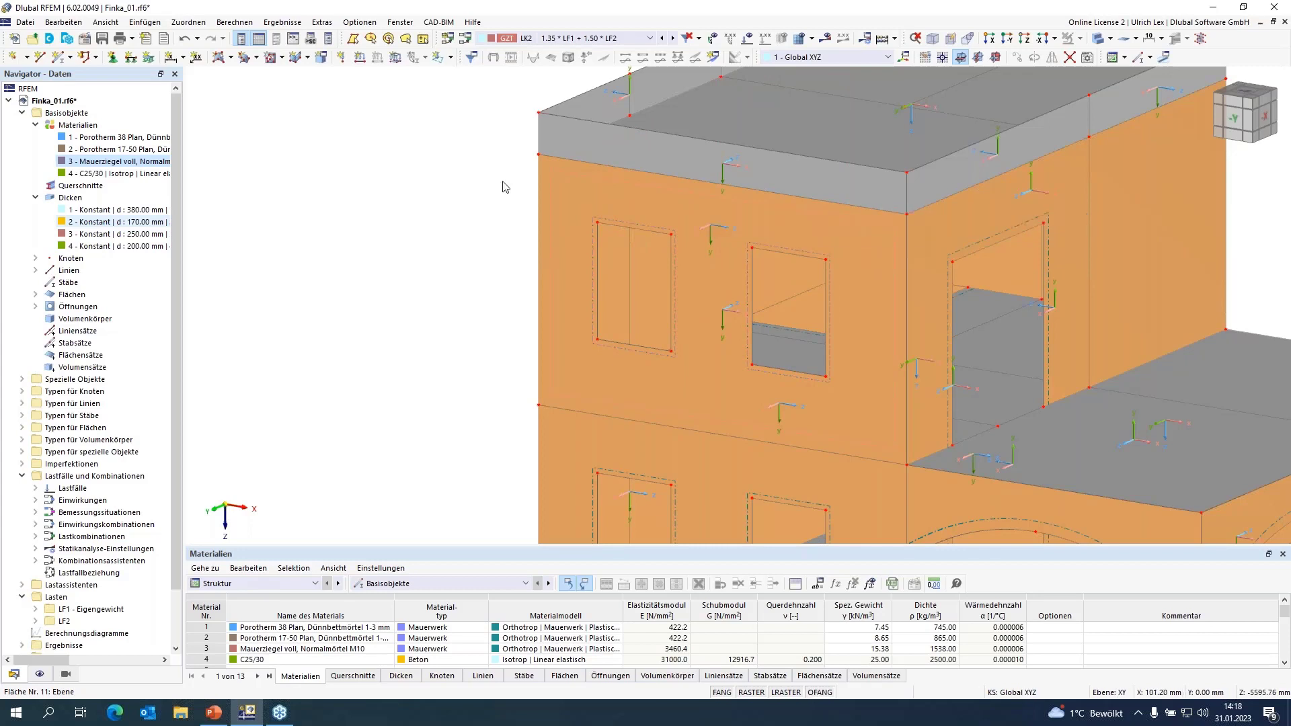
{"action": "mouse_move", "coordinate": [619, 193]}
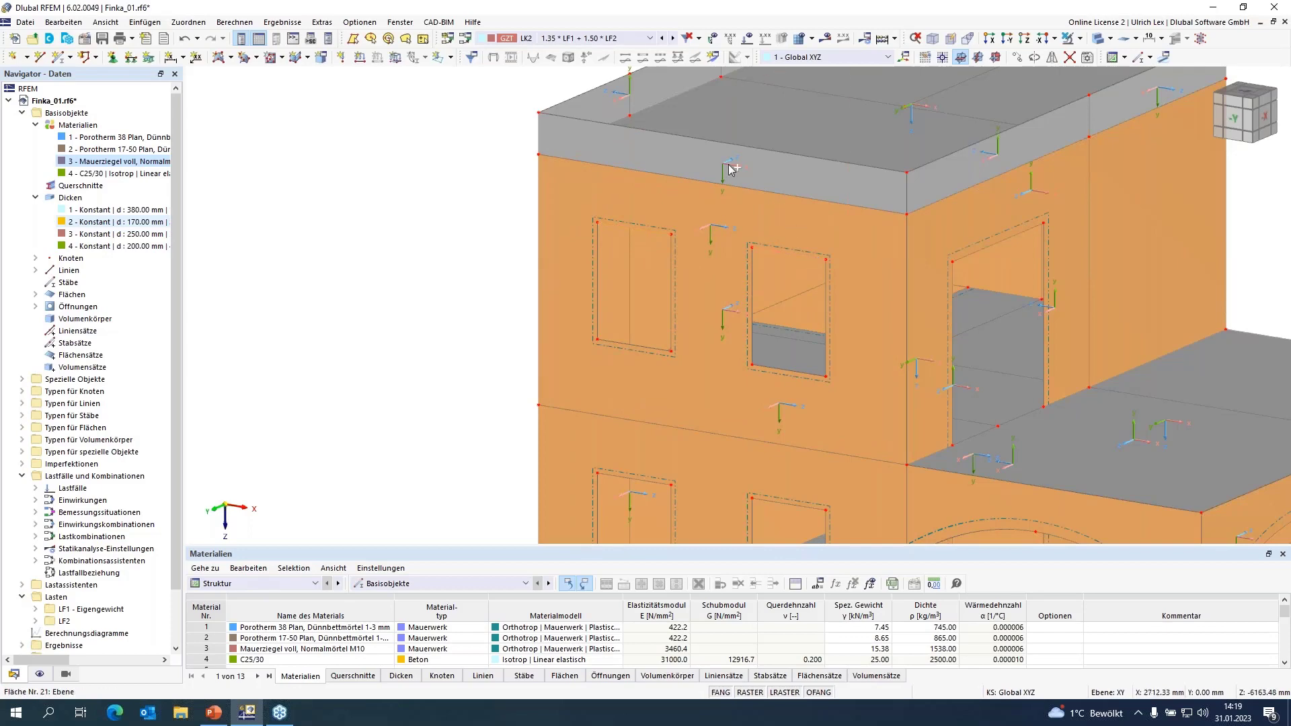
- Edit the upper edge lines of all four front facade windows together and add a beam member (Balkenstab) to them
{"action": "scroll", "coordinate": [700, 300], "scroll_direction": "down", "scroll_amount": 3}
{"action": "scroll", "coordinate": [680, 384], "scroll_direction": "up", "scroll_amount": 3}
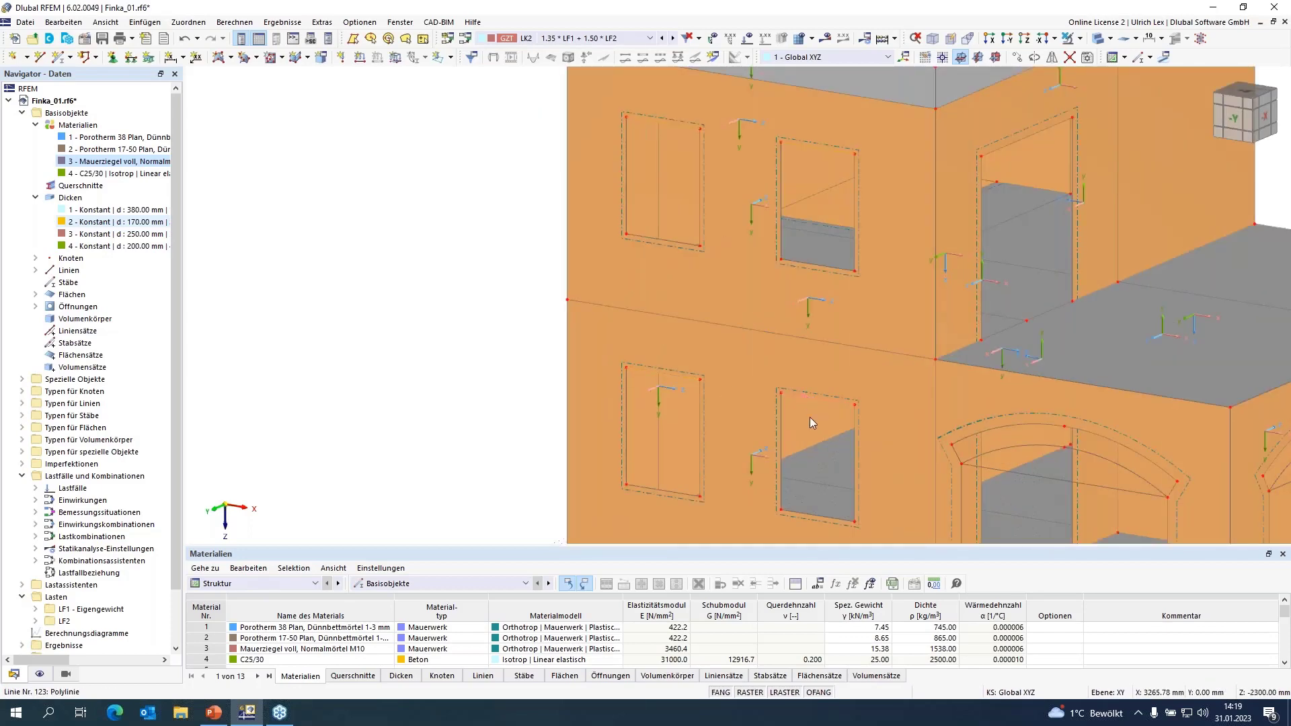
{"action": "double_click", "coordinate": [385, 376]}
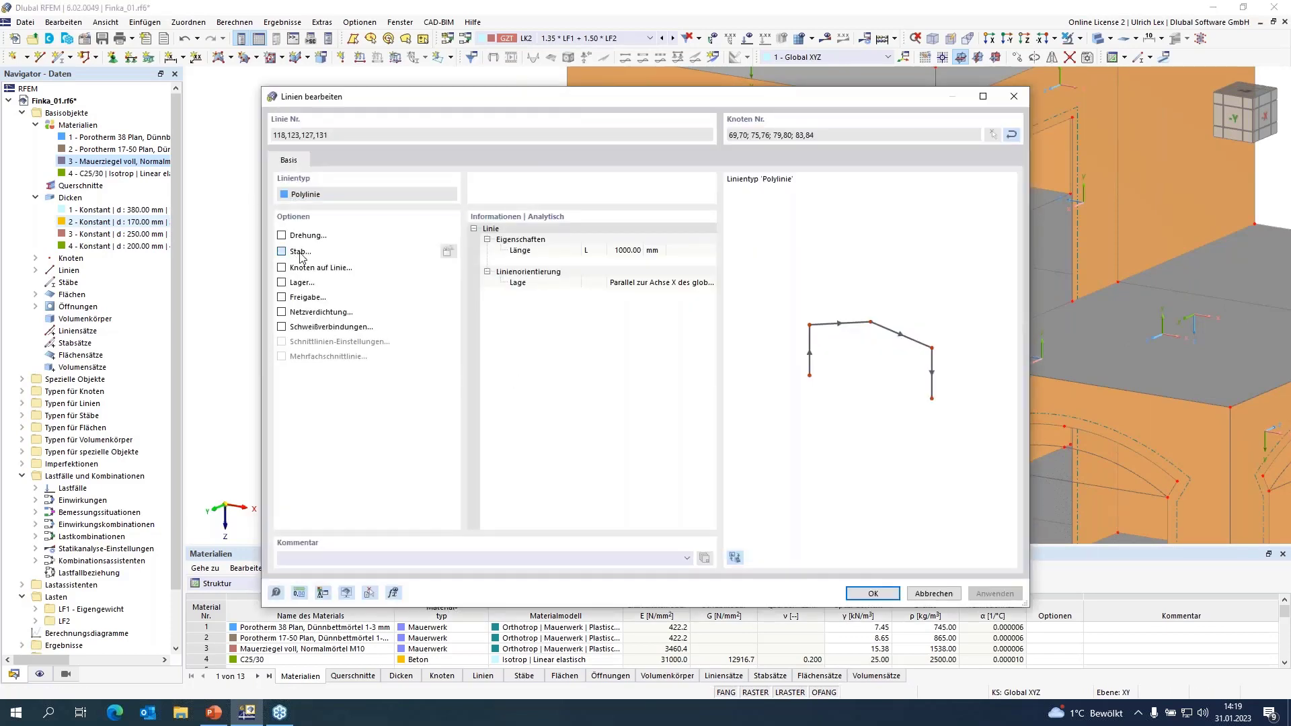
{"action": "left_click", "coordinate": [281, 251]}
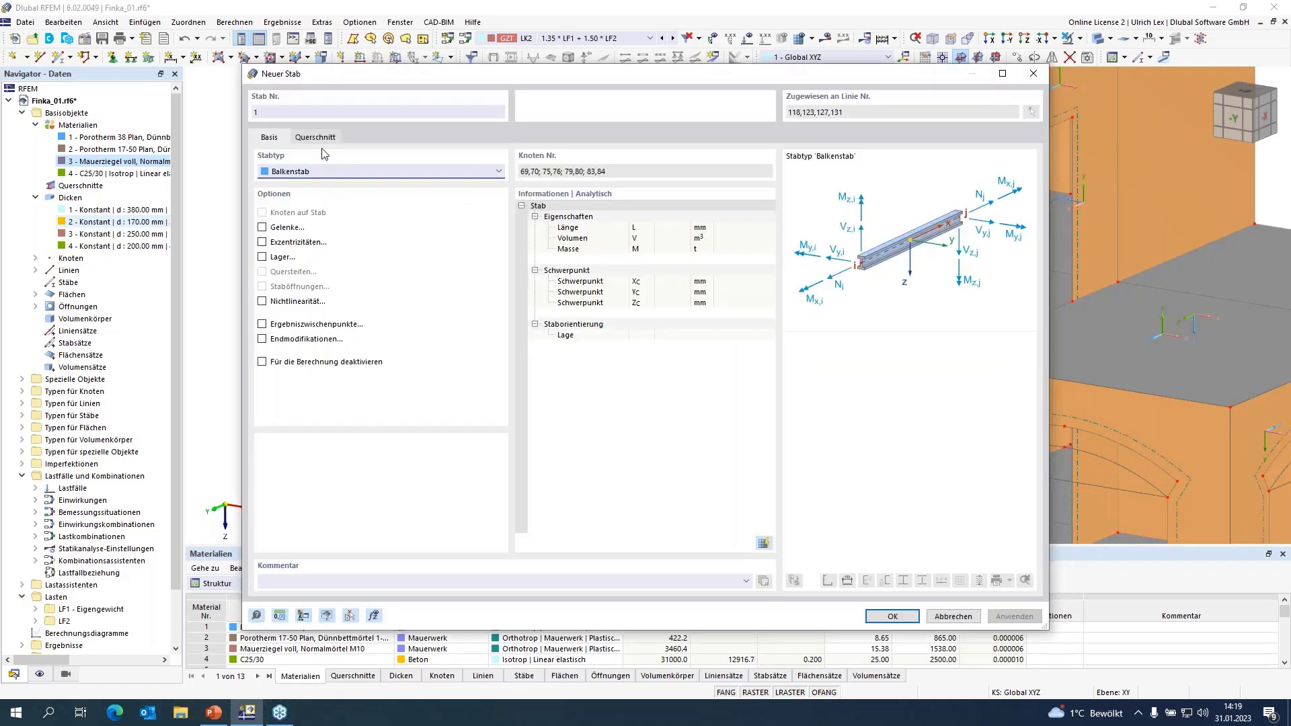
{"action": "left_click", "coordinate": [322, 137]}
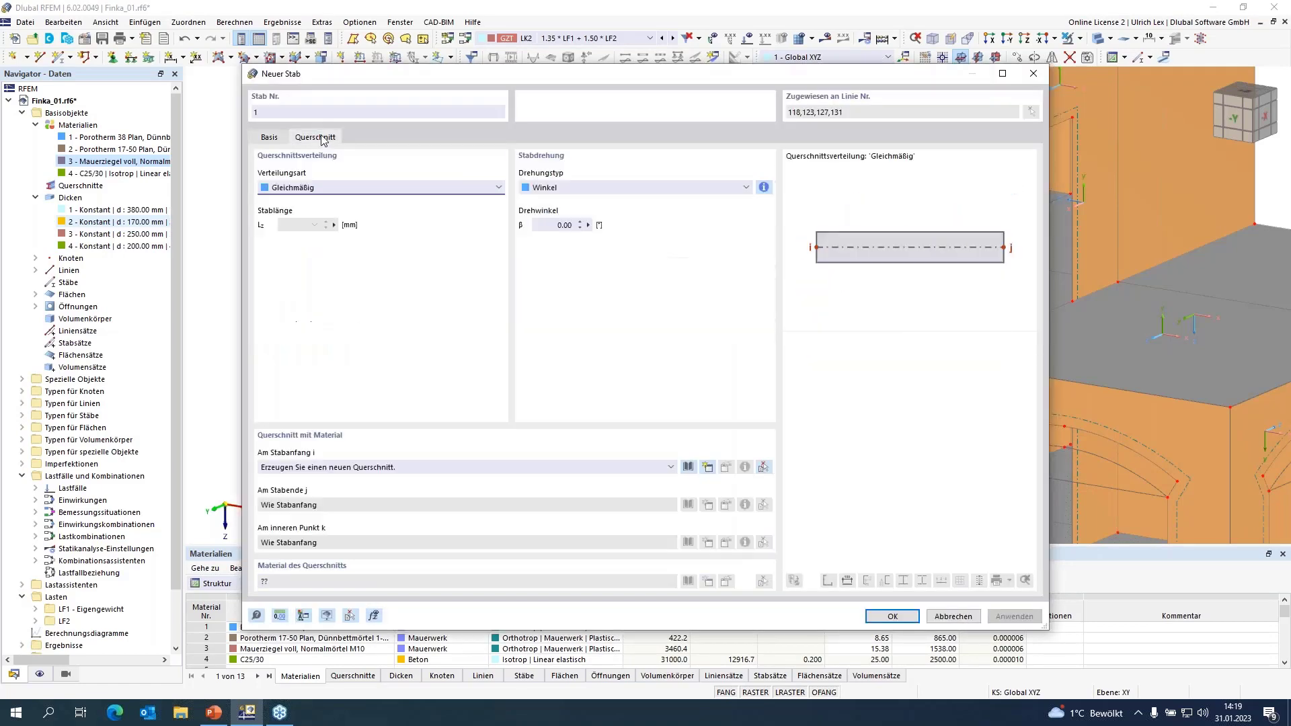
- Define the lintel members' cross-section as a solid C25/30 rectangle 300 mm wide and 50 mm high, and apply it to the lines
{"action": "left_click", "coordinate": [707, 468]}
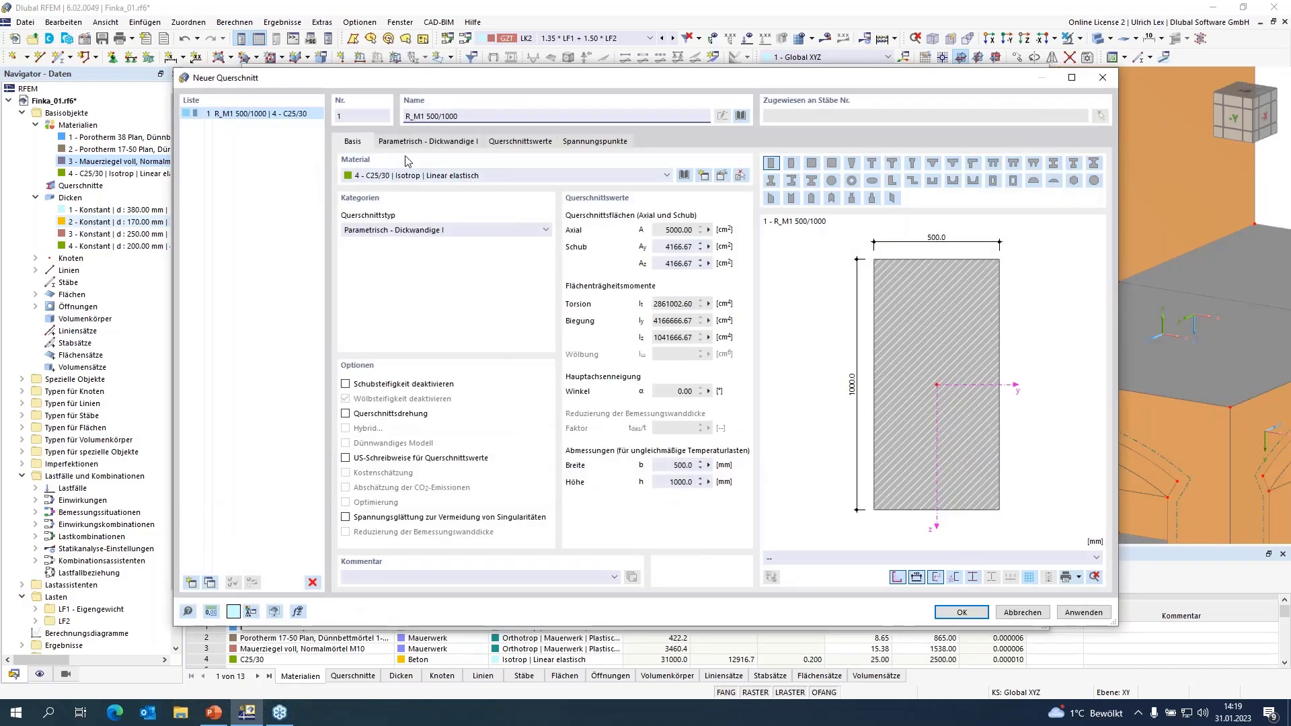
{"action": "left_click", "coordinate": [415, 143]}
{"action": "left_click", "coordinate": [430, 181]}
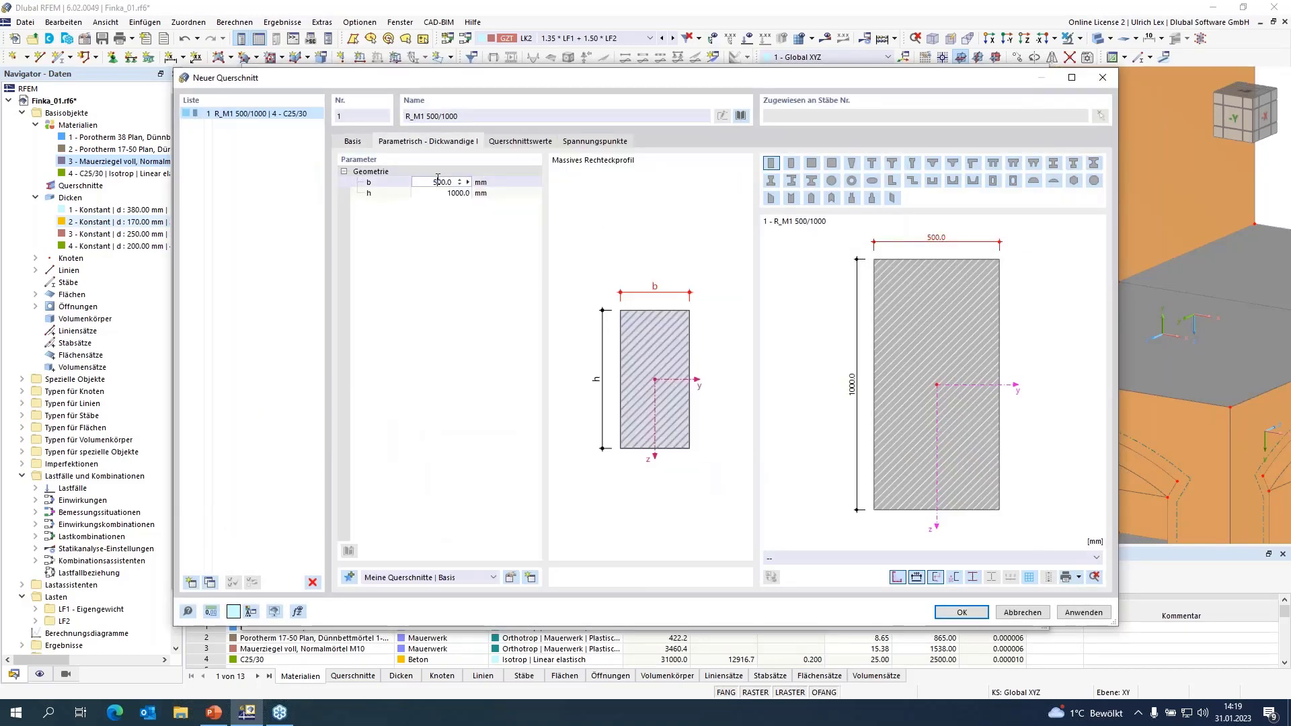
{"action": "left_click_drag", "start_coordinate": [437, 180], "coordinate": [431, 183]}
{"action": "left_click", "coordinate": [438, 193]}
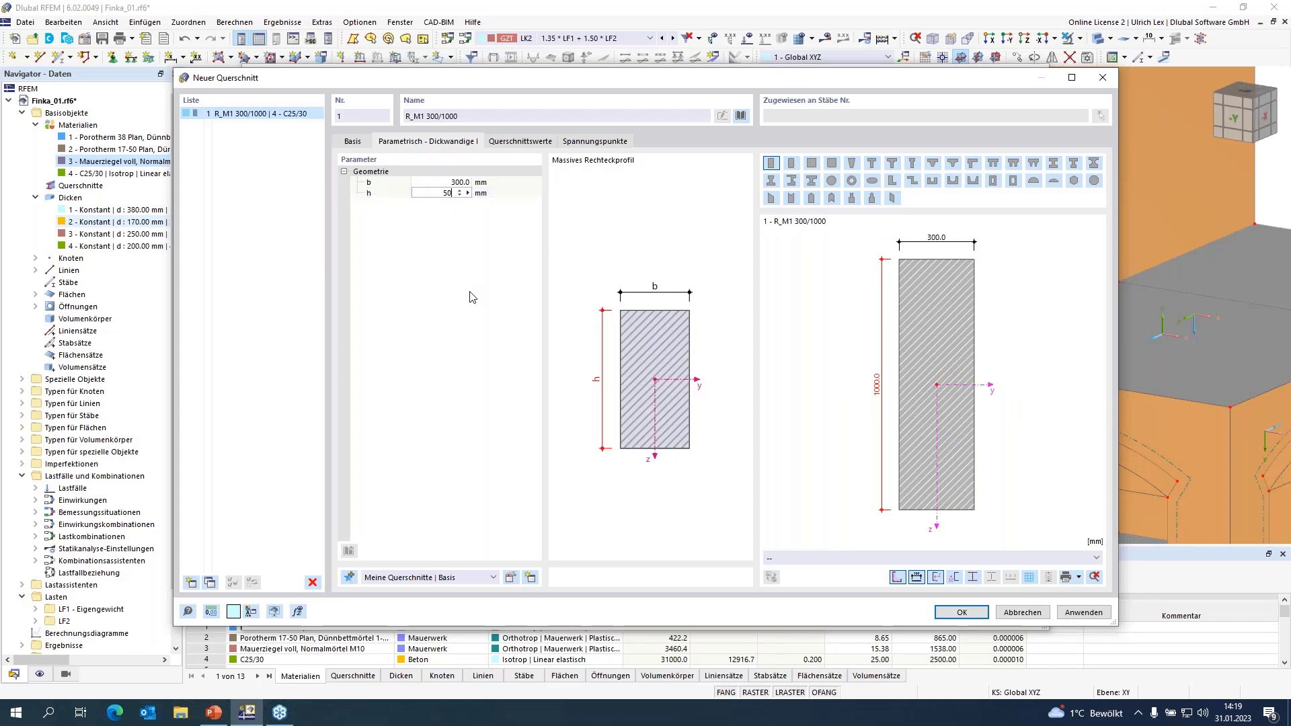
{"action": "key", "text": "Return"}
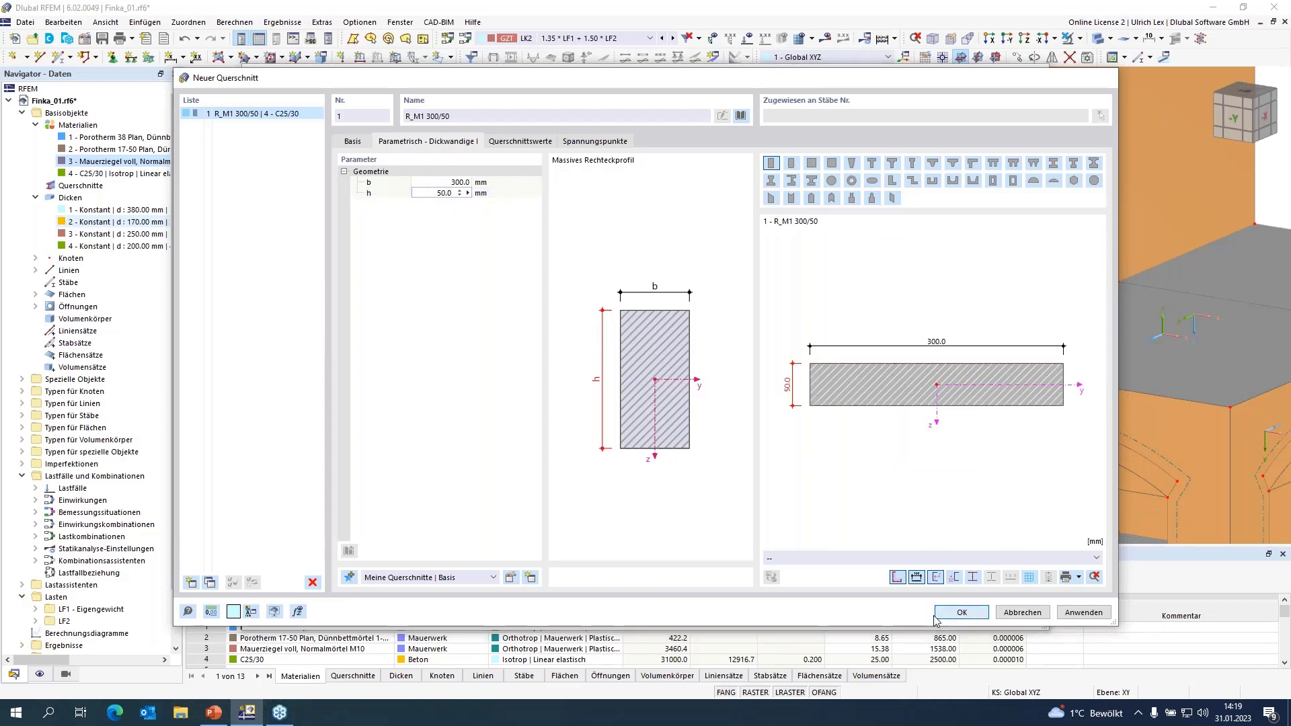
{"action": "left_click", "coordinate": [962, 612]}
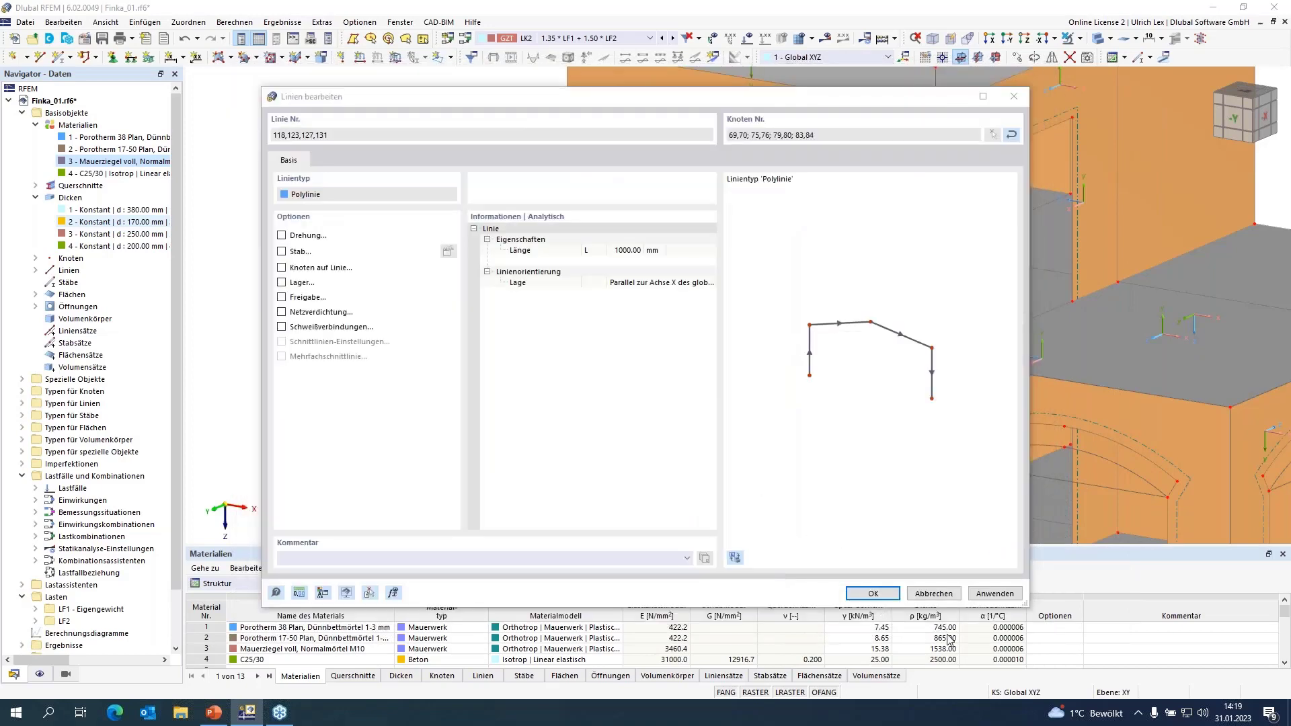
{"action": "left_click", "coordinate": [889, 595]}
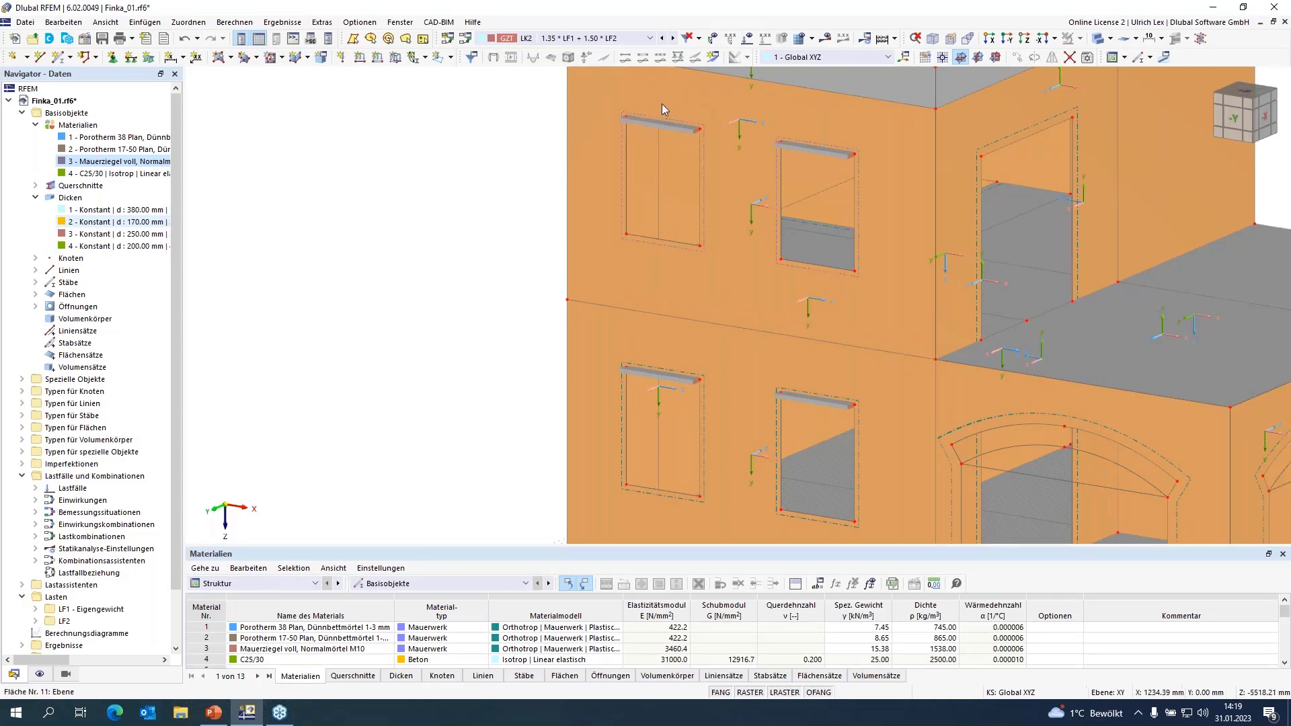
- Isolate the main building's side wall with the two door openings by window-selecting it in the -Y view and limiting visibility to the selection
{"action": "scroll", "coordinate": [543, 163], "scroll_direction": "down", "scroll_amount": 3}
{"action": "scroll", "coordinate": [543, 164], "scroll_direction": "up", "scroll_amount": 4}
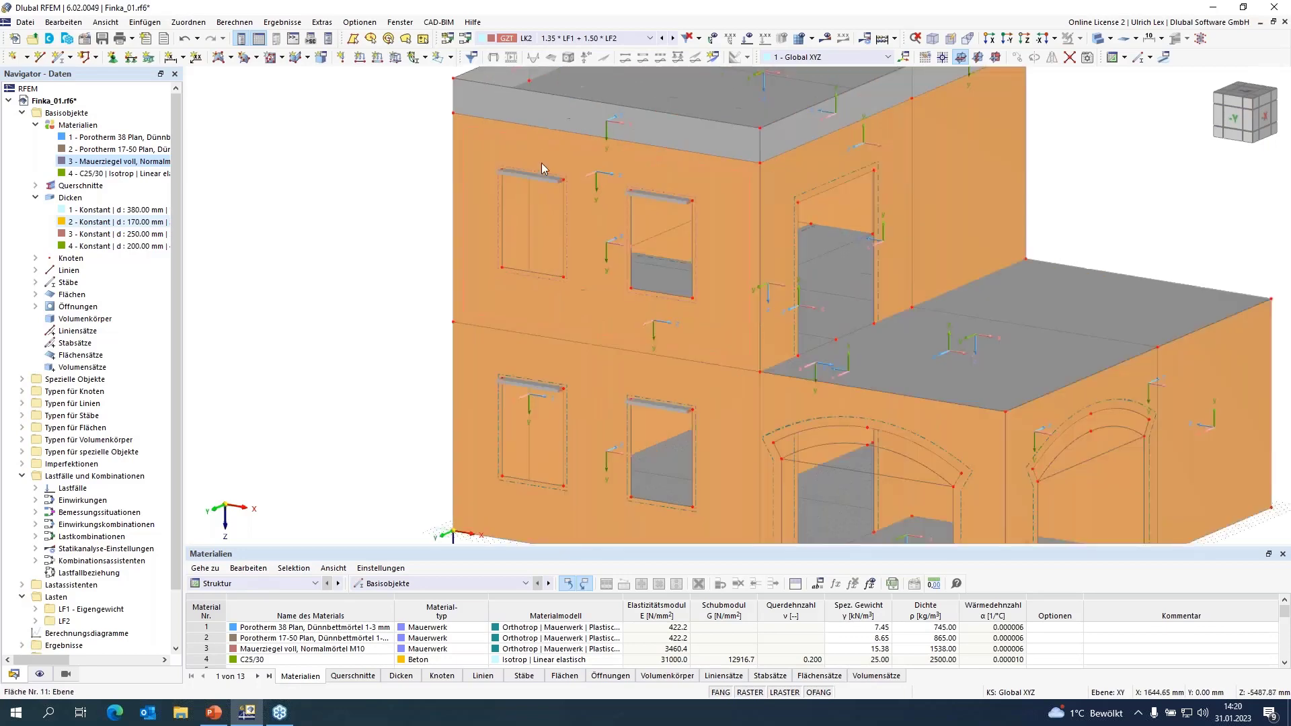
{"action": "scroll", "coordinate": [491, 146], "scroll_direction": "down", "scroll_amount": 3}
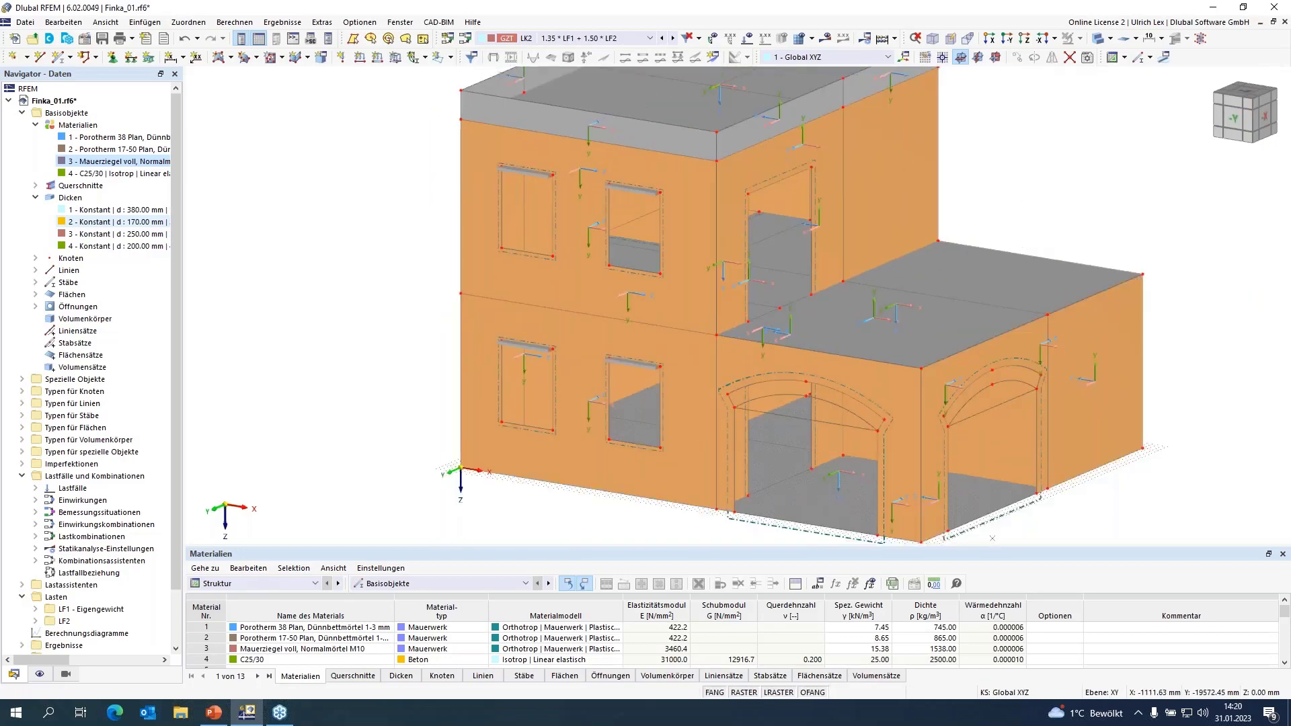
{"action": "left_click", "coordinate": [1233, 119]}
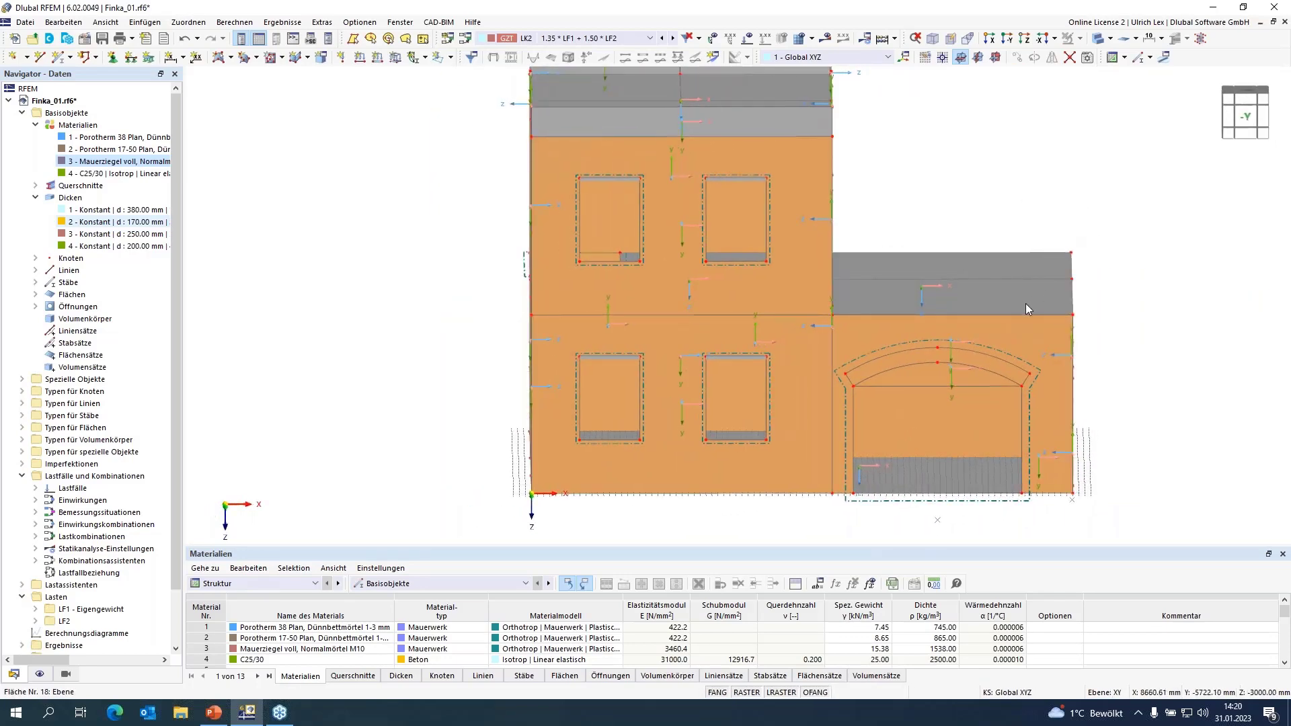
{"action": "scroll", "coordinate": [1026, 309], "scroll_direction": "down", "scroll_amount": 2}
{"action": "left_click_drag", "start_coordinate": [869, 105], "coordinate": [891, 529]}
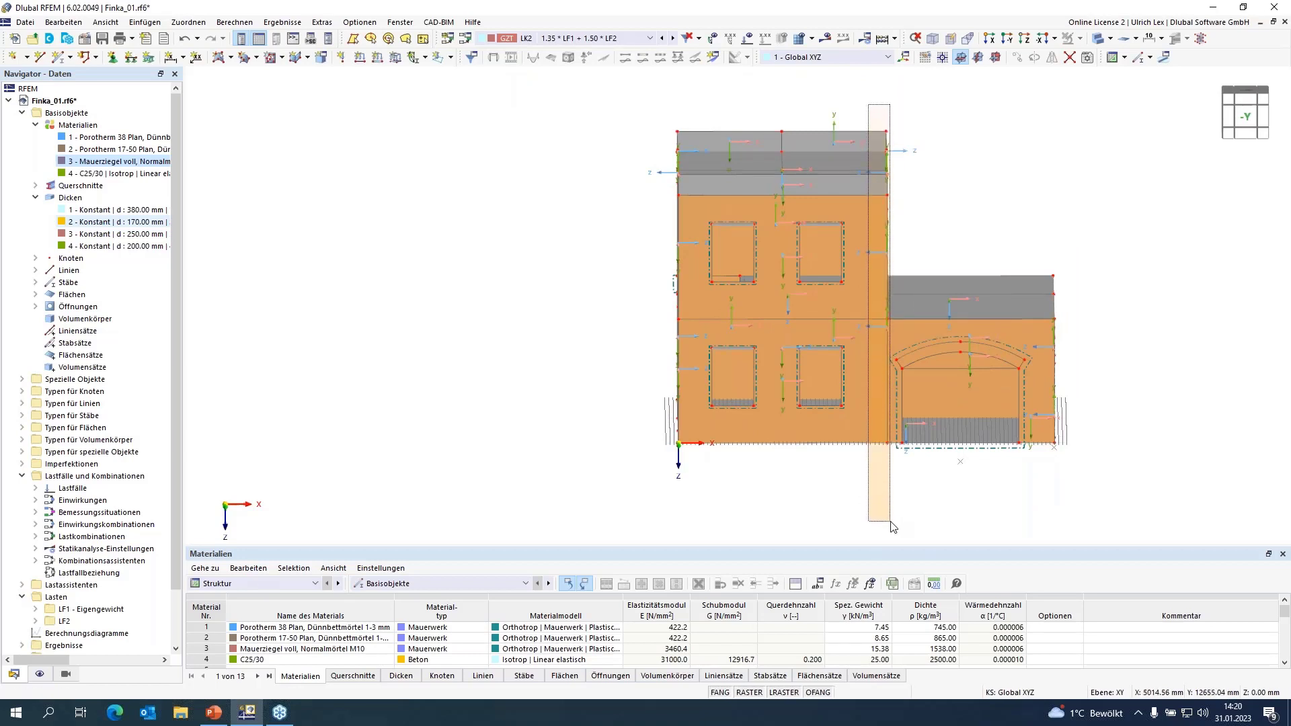
{"action": "left_click", "coordinate": [1080, 39]}
{"action": "left_click", "coordinate": [1110, 57]}
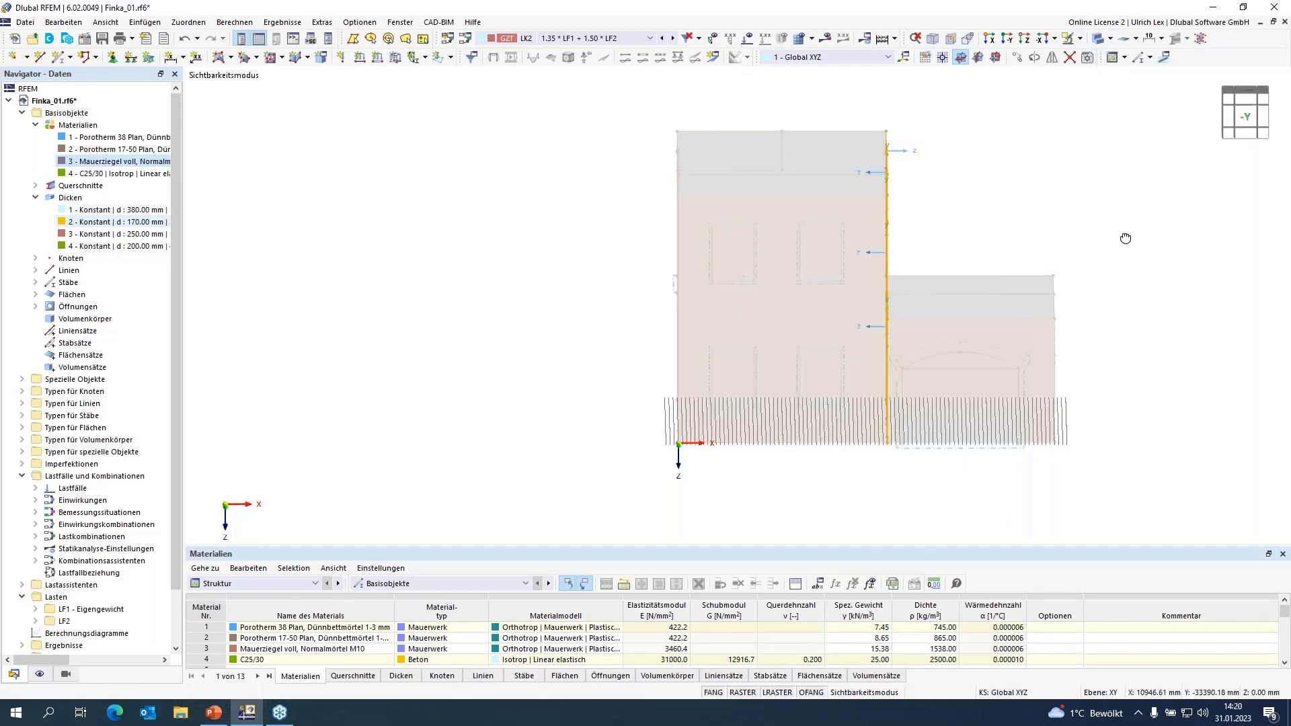
{"action": "middle_click_drag", "start_coordinate": [1126, 239], "coordinate": [931, 240], "text": "ctrl"}
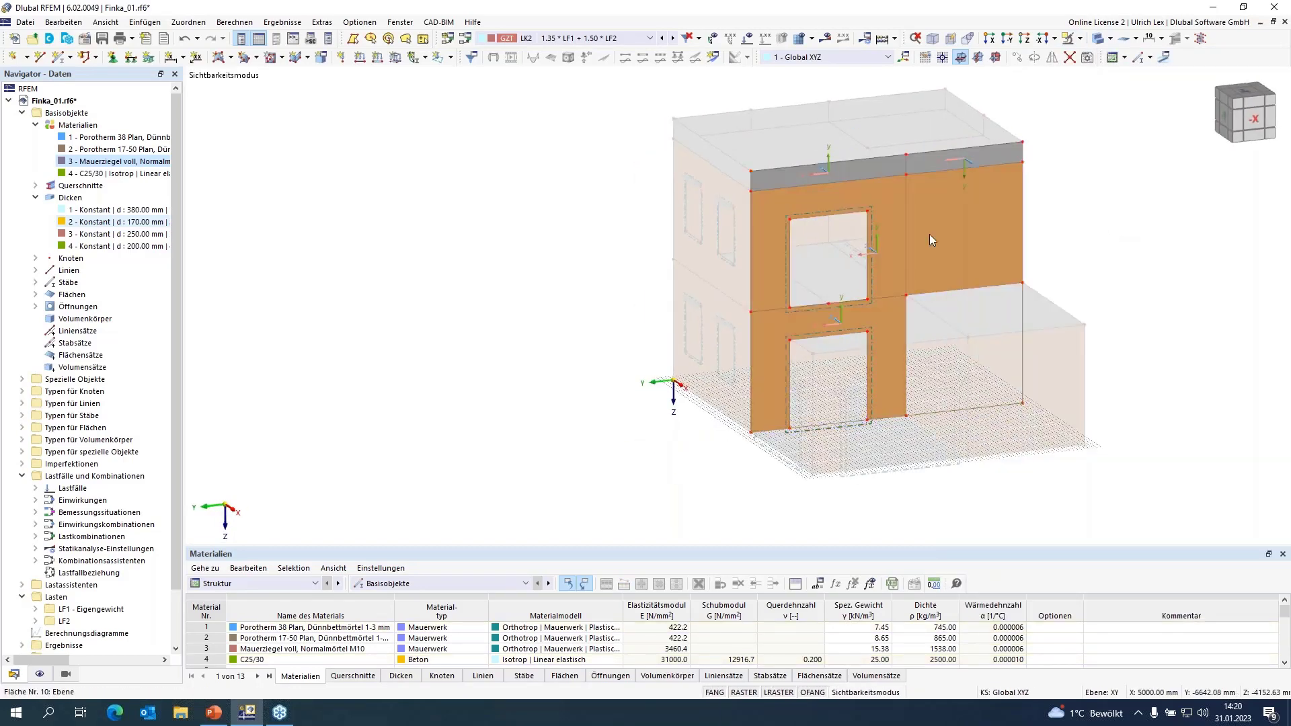
- Enable the Verlängern object snap and draw a 100 mm single line outward from the upper door's head corner, in line with its head edge
{"action": "scroll", "coordinate": [834, 224], "scroll_direction": "up", "scroll_amount": 5}
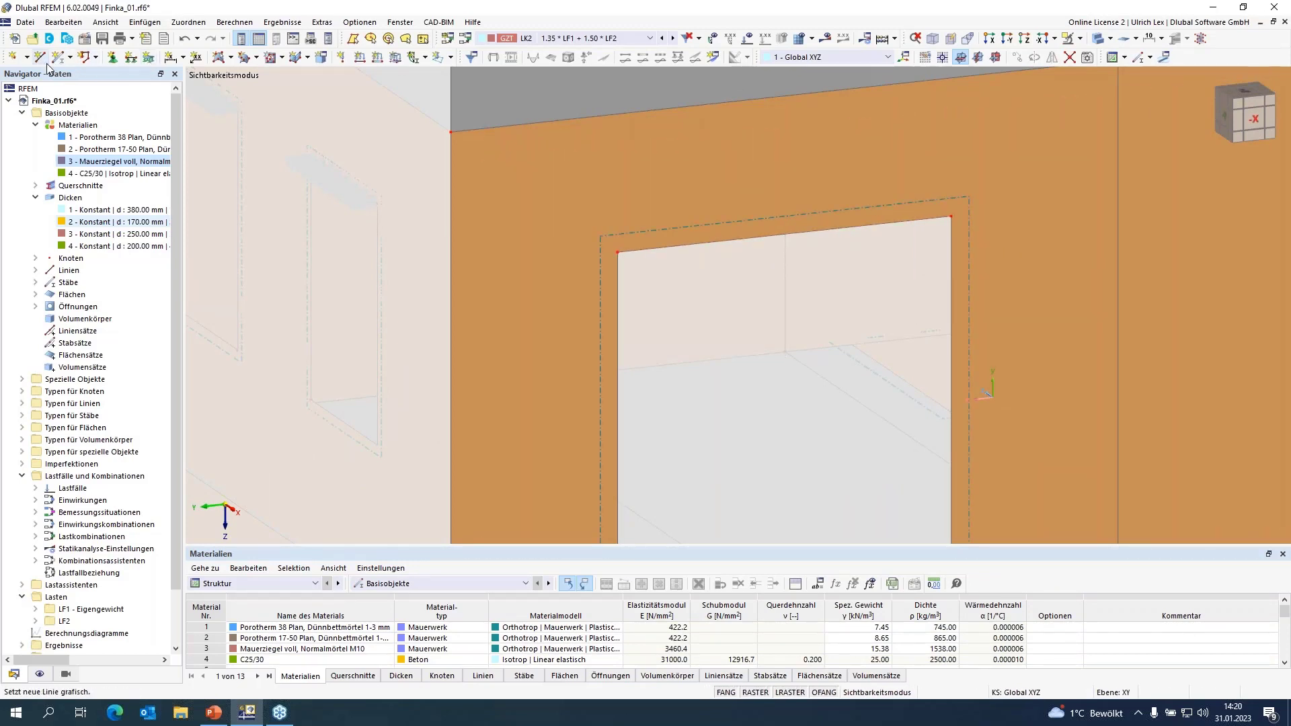
{"action": "right_click", "coordinate": [826, 691]}
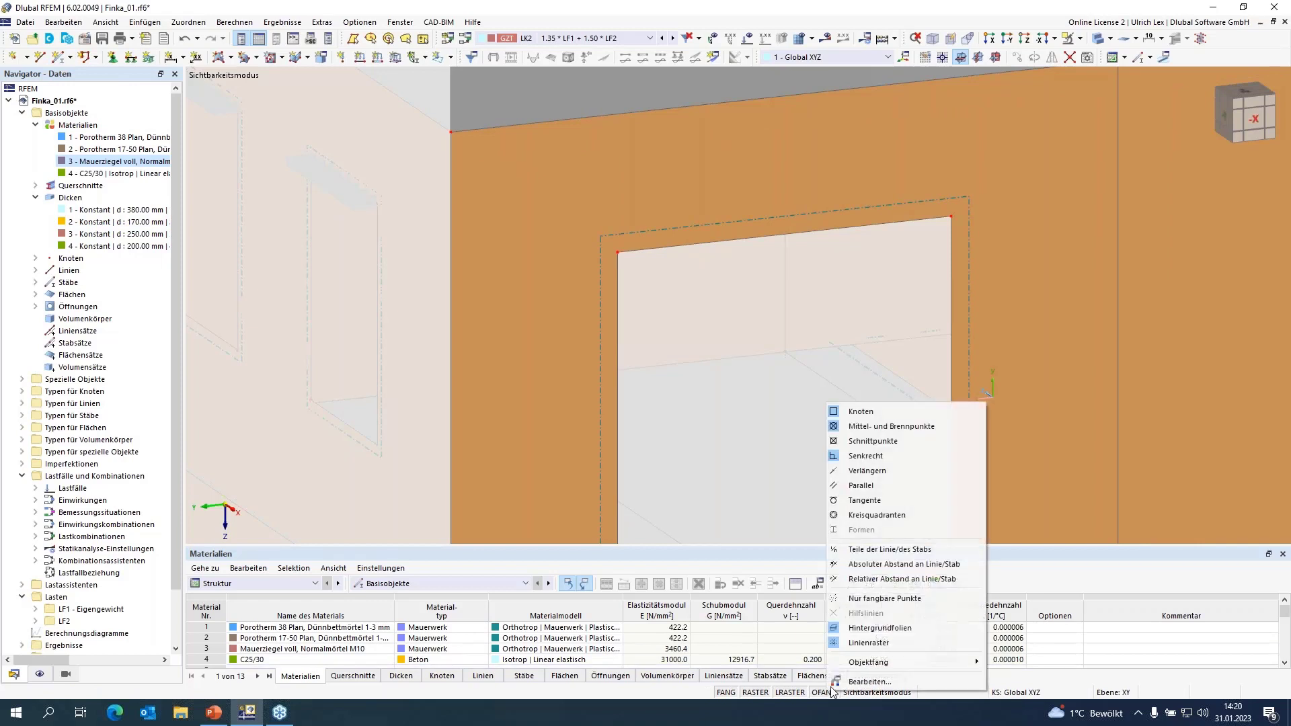
{"action": "left_click", "coordinate": [876, 472]}
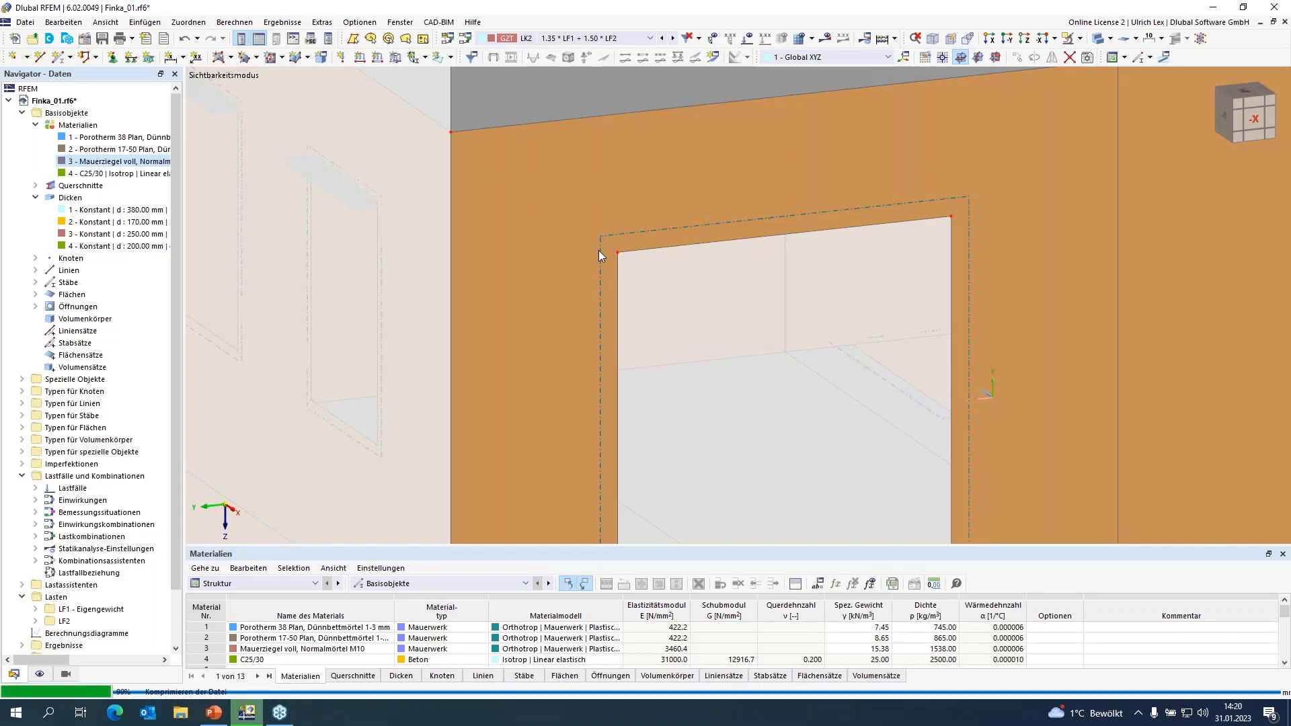
{"action": "left_click", "coordinate": [41, 57]}
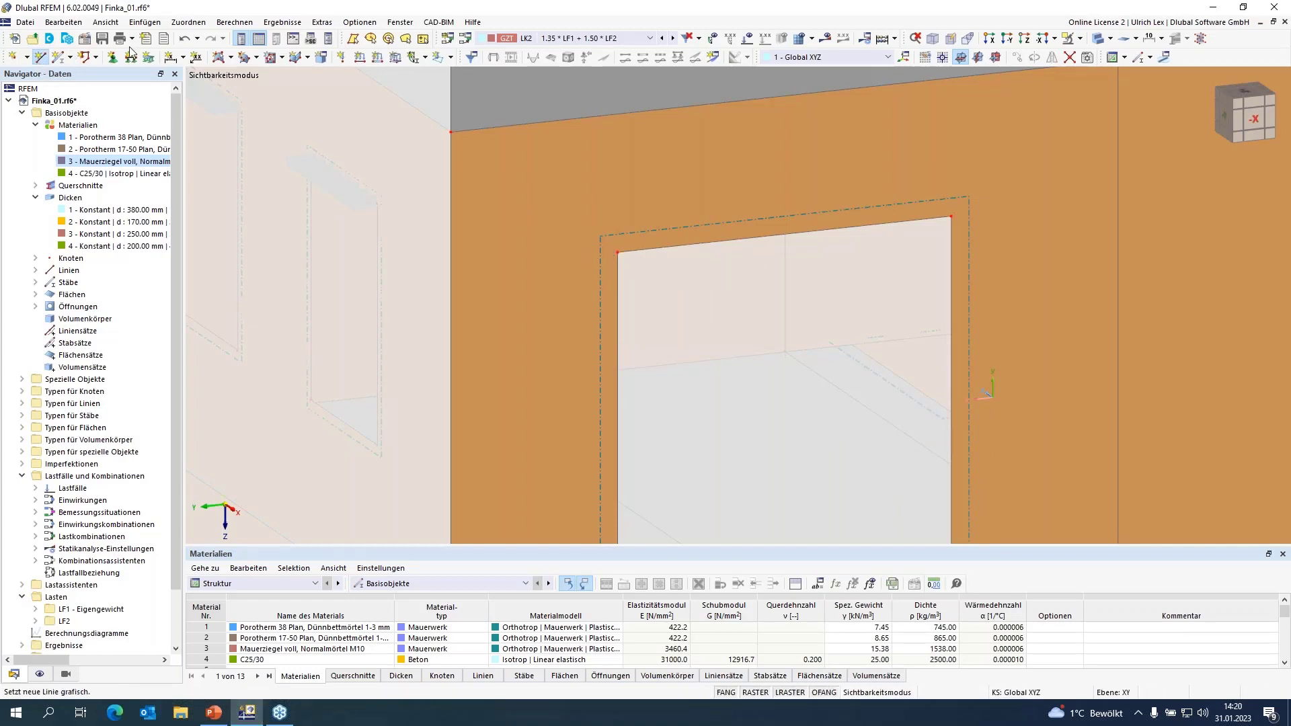
{"action": "left_click", "coordinate": [618, 255]}
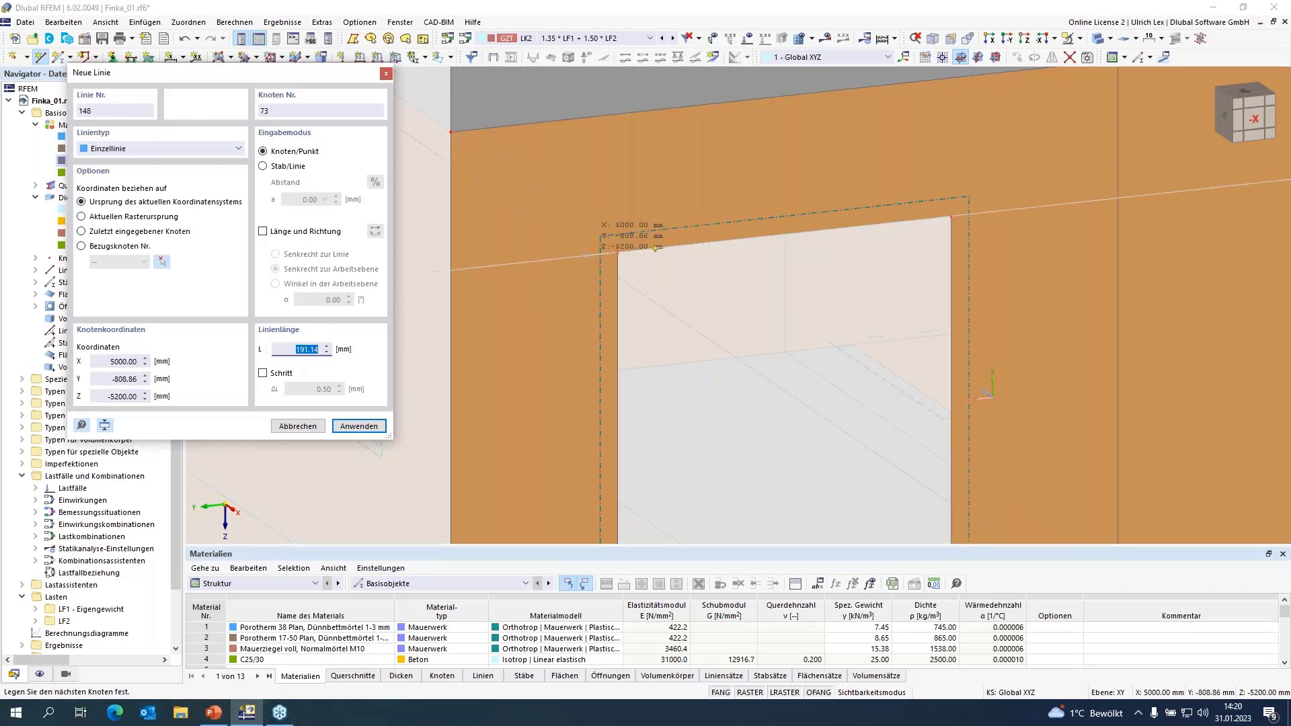
{"action": "type", "text": "100"}
{"action": "key", "text": "Return"}
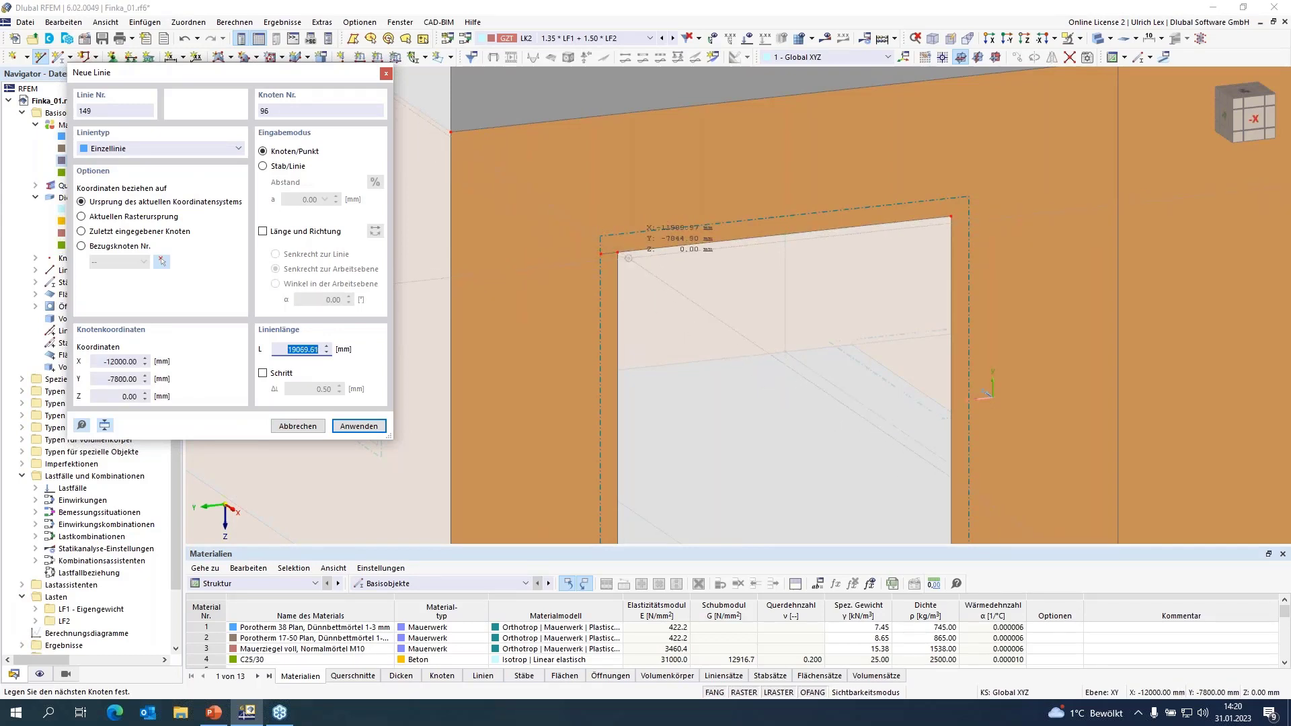
- Draw a single line from the outer end of the upper door's 100 mm extension along the head edge to the opposite head corner
{"action": "left_click", "coordinate": [601, 253]}
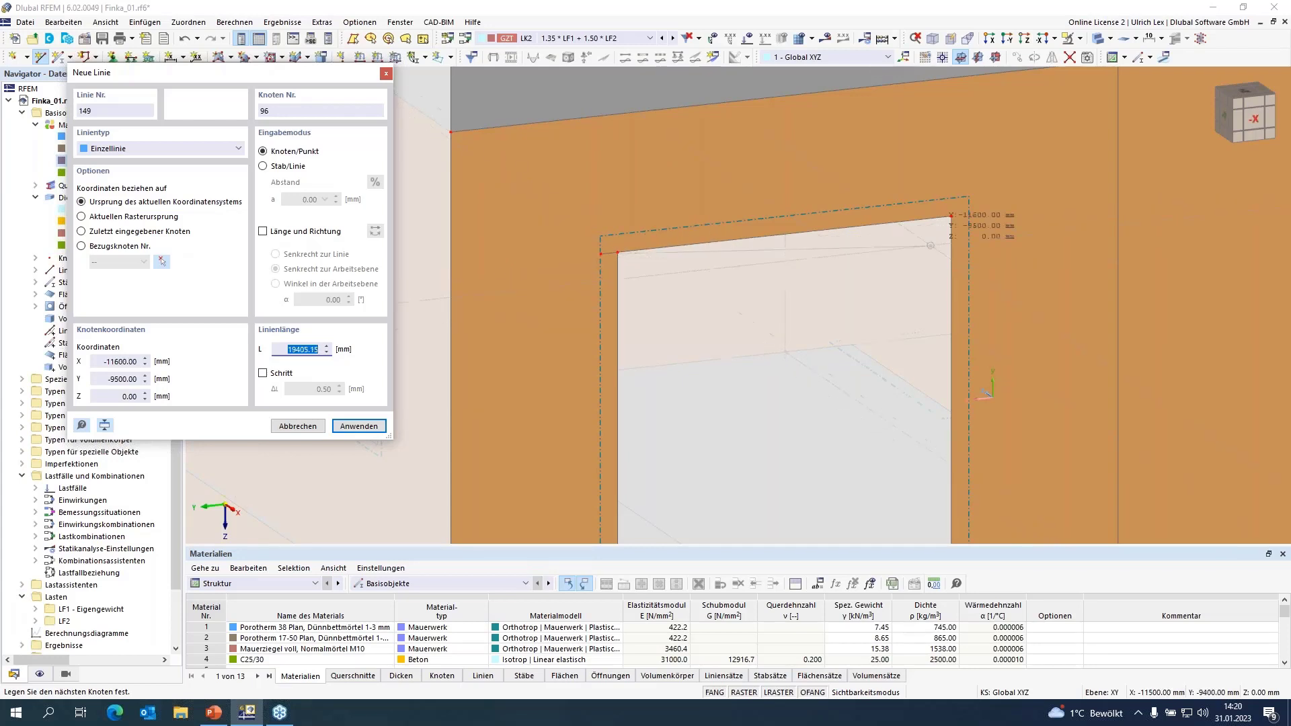
{"action": "scroll", "coordinate": [937, 216], "scroll_direction": "up", "scroll_amount": 3}
{"action": "left_click", "coordinate": [937, 216]}
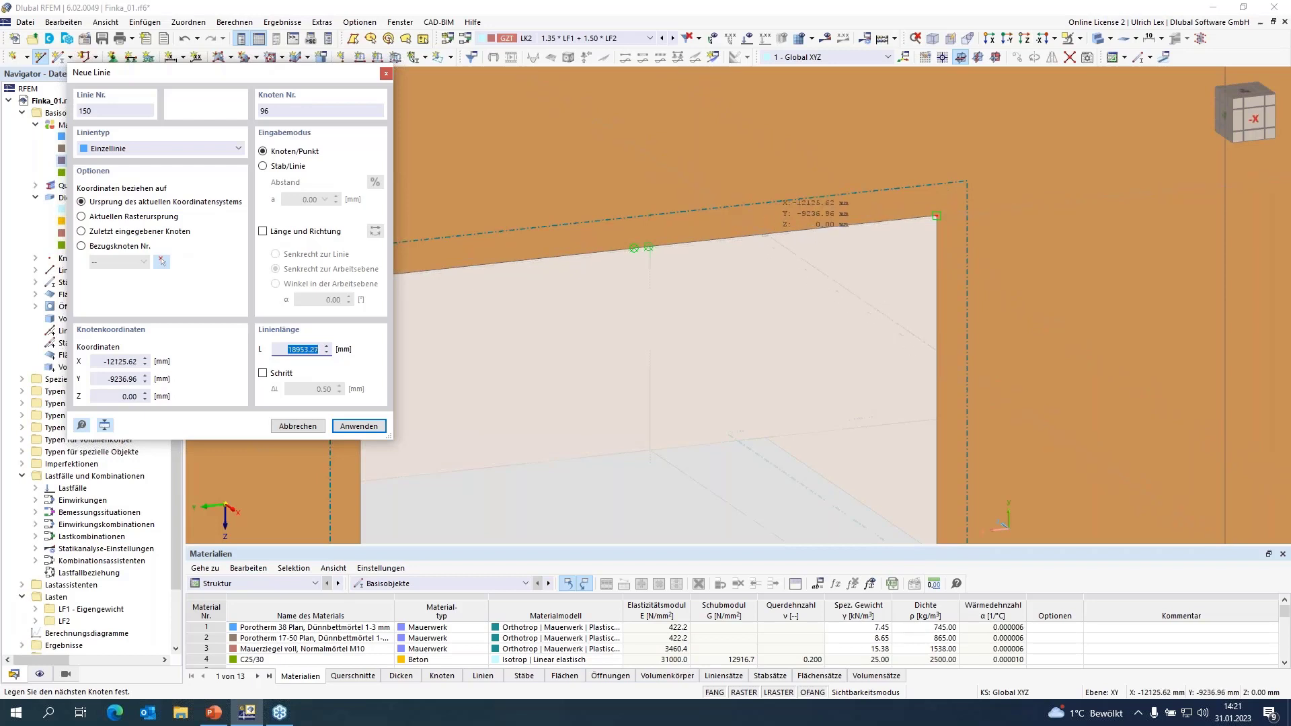
{"action": "scroll", "coordinate": [975, 225], "scroll_direction": "up", "scroll_amount": 1}
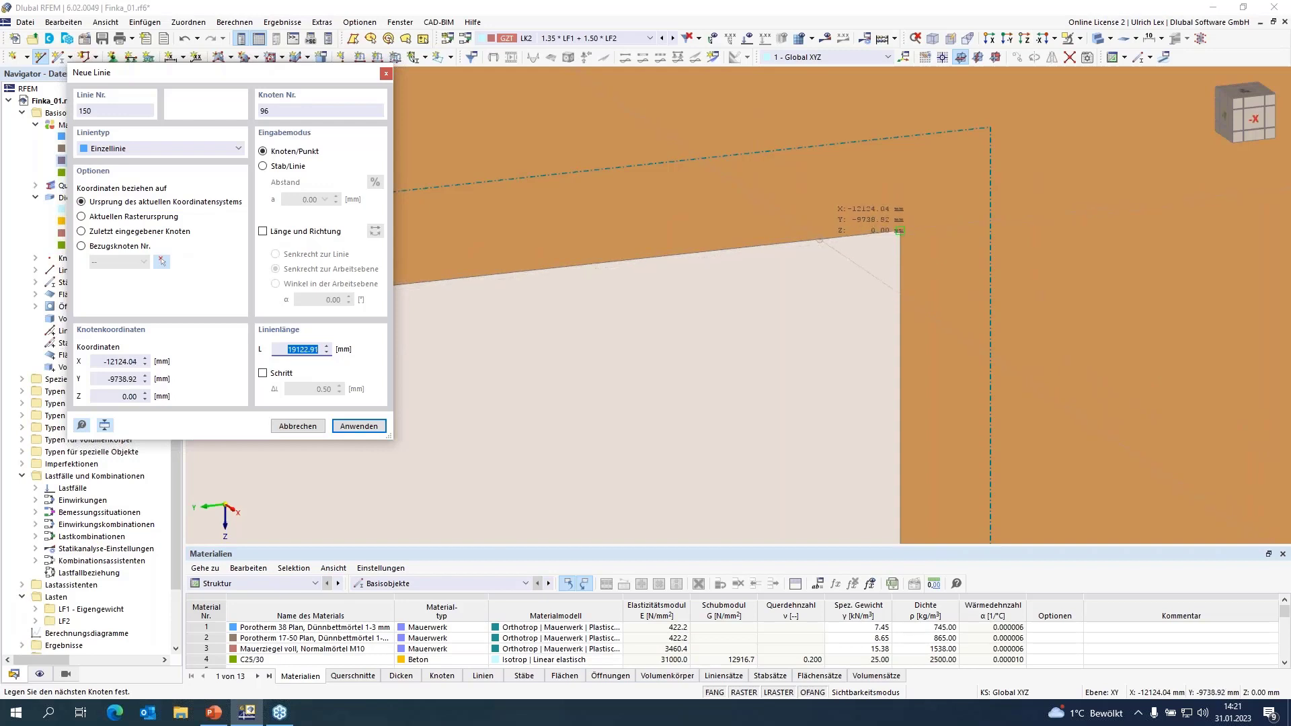
{"action": "left_click", "coordinate": [900, 230]}
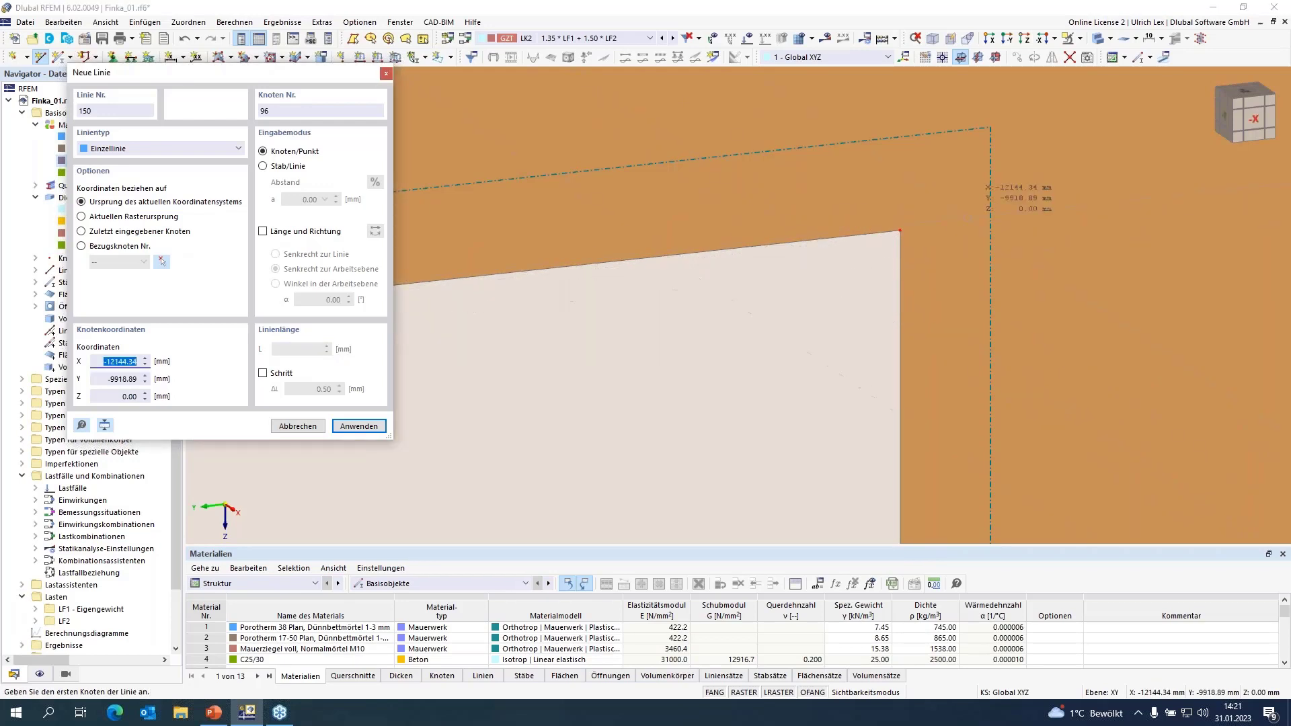
{"action": "left_click", "coordinate": [864, 244]}
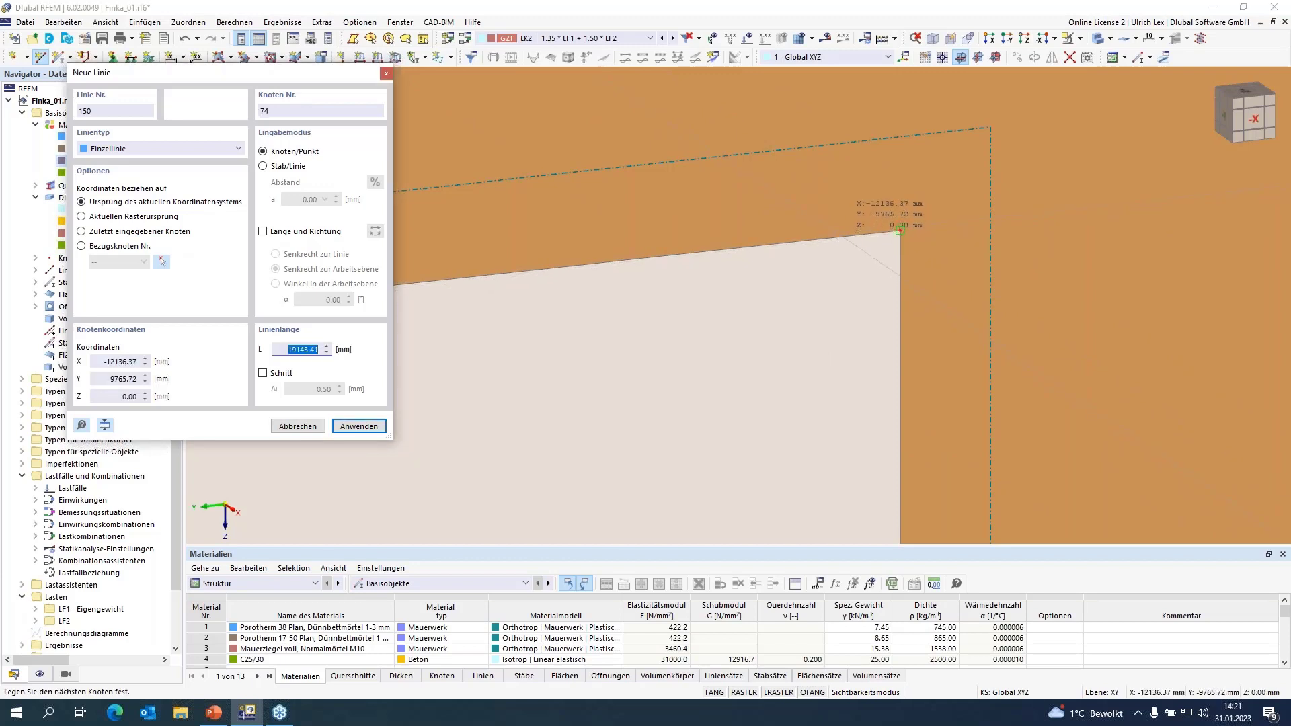
{"action": "left_click", "coordinate": [899, 231]}
{"action": "key", "text": "Escape"}
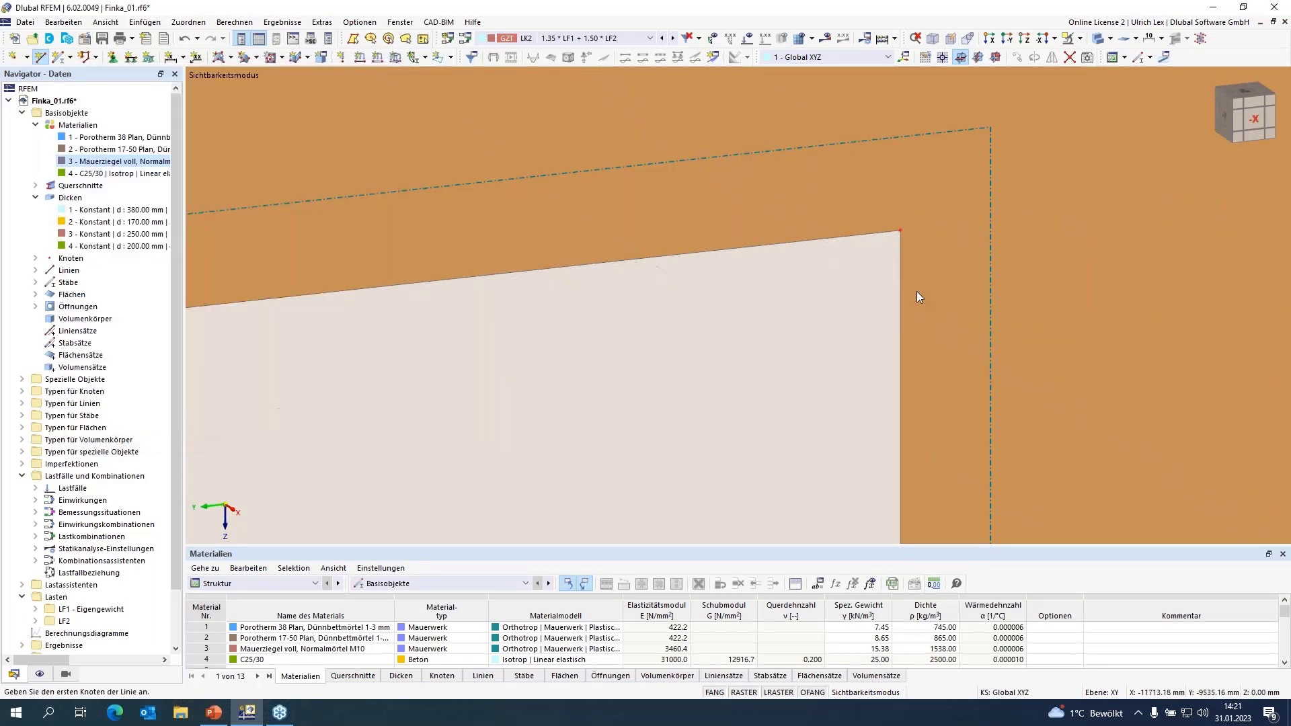
- Check which lines overlap at the upper door's extended head corner and connect them there with a window around the corner
{"action": "scroll", "coordinate": [917, 297], "scroll_direction": "down", "scroll_amount": 3}
{"action": "scroll", "coordinate": [574, 324], "scroll_direction": "up", "scroll_amount": 3}
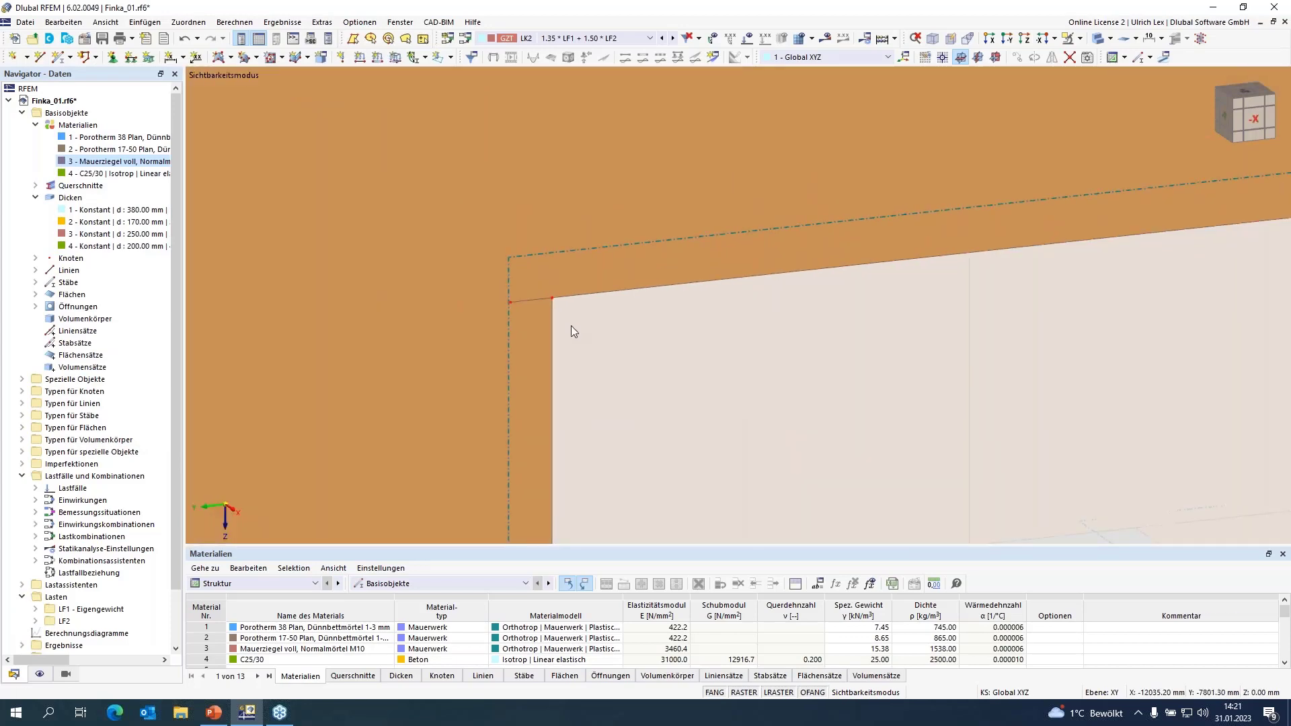
{"action": "scroll", "coordinate": [558, 341], "scroll_direction": "down", "scroll_amount": 3}
{"action": "scroll", "coordinate": [511, 329], "scroll_direction": "up", "scroll_amount": 2}
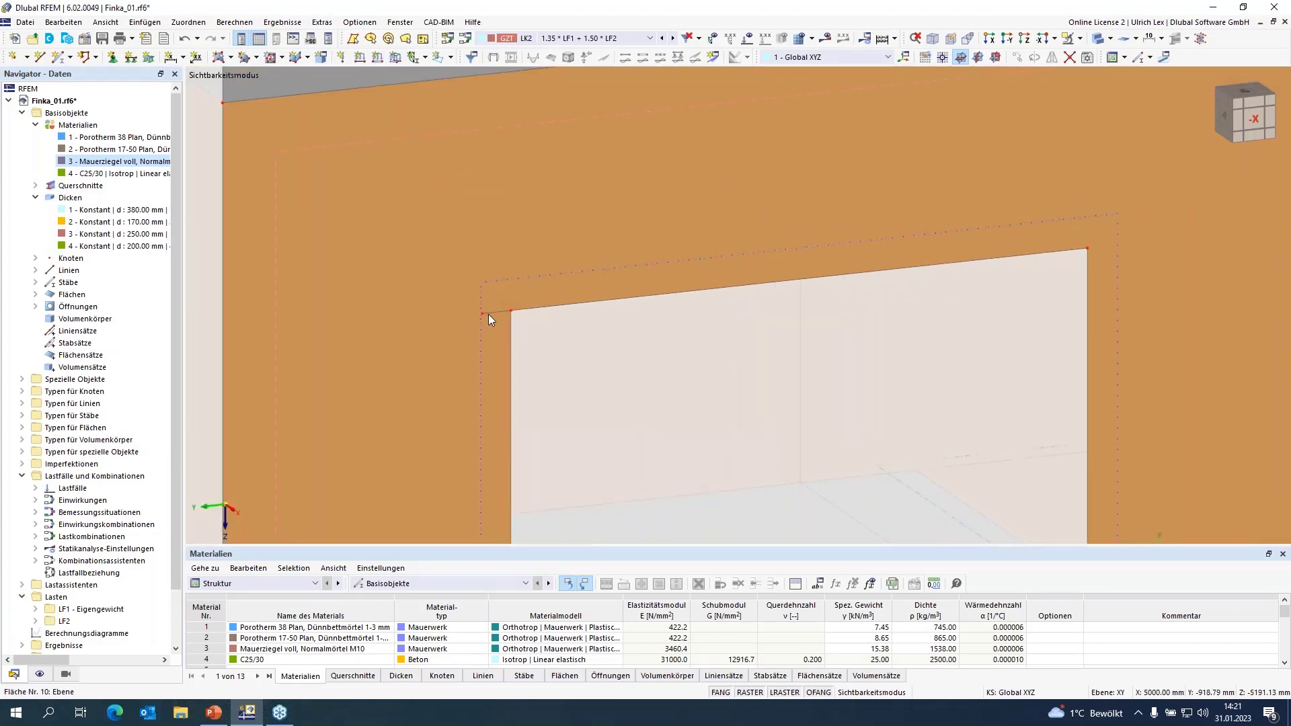
{"action": "left_click", "coordinate": [487, 314]}
{"action": "left_click", "coordinate": [773, 443]}
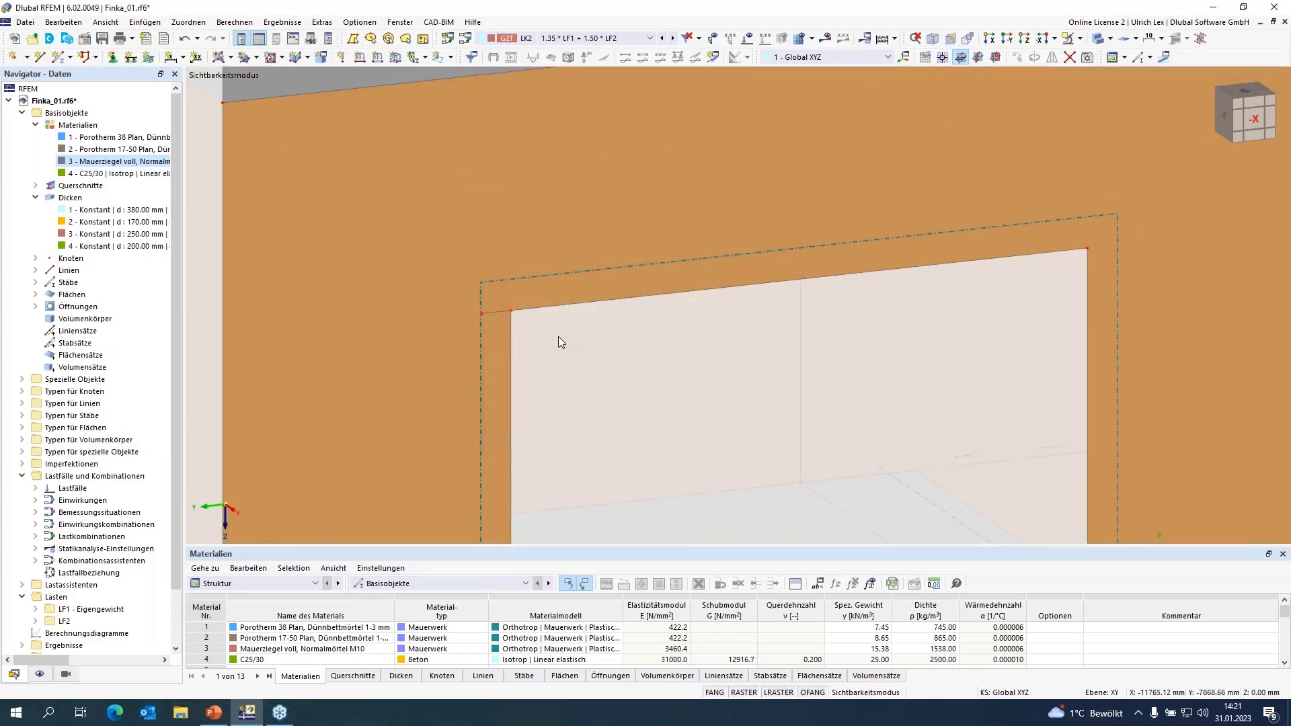
{"action": "scroll", "coordinate": [558, 337], "scroll_direction": "up", "scroll_amount": 2}
{"action": "left_click", "coordinate": [446, 297]}
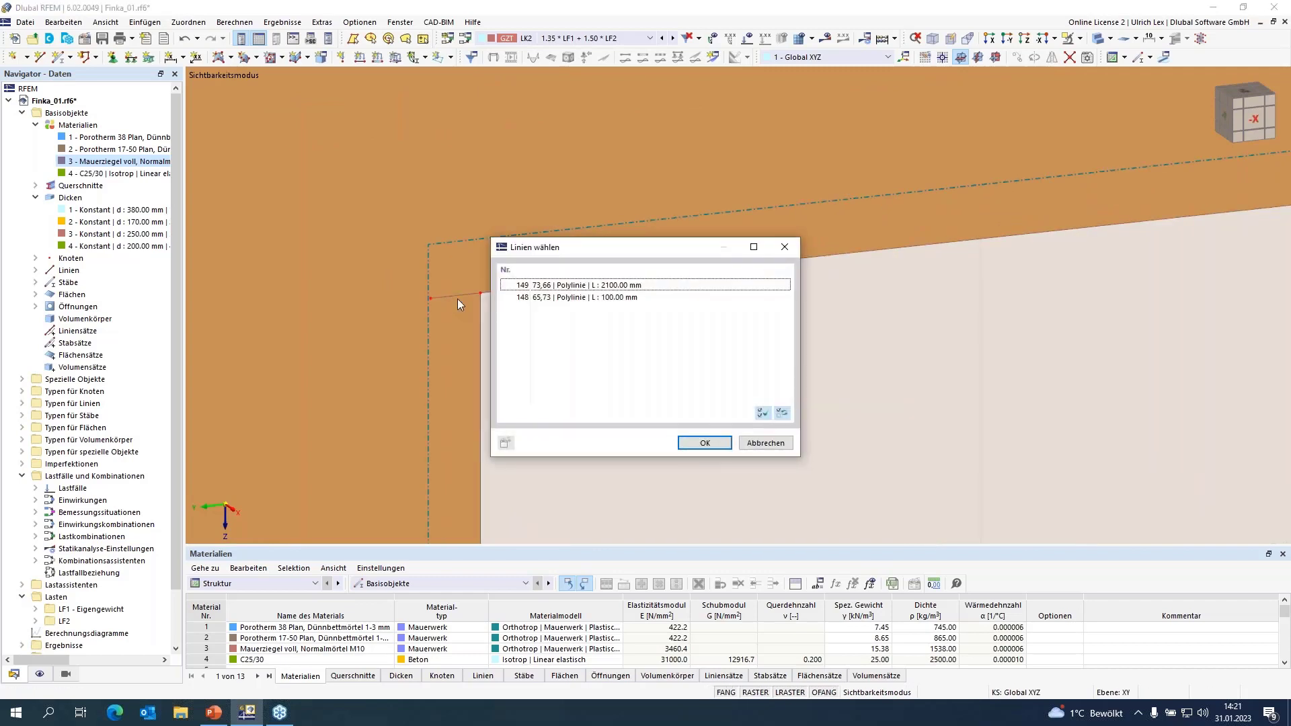
{"action": "left_click", "coordinate": [780, 449]}
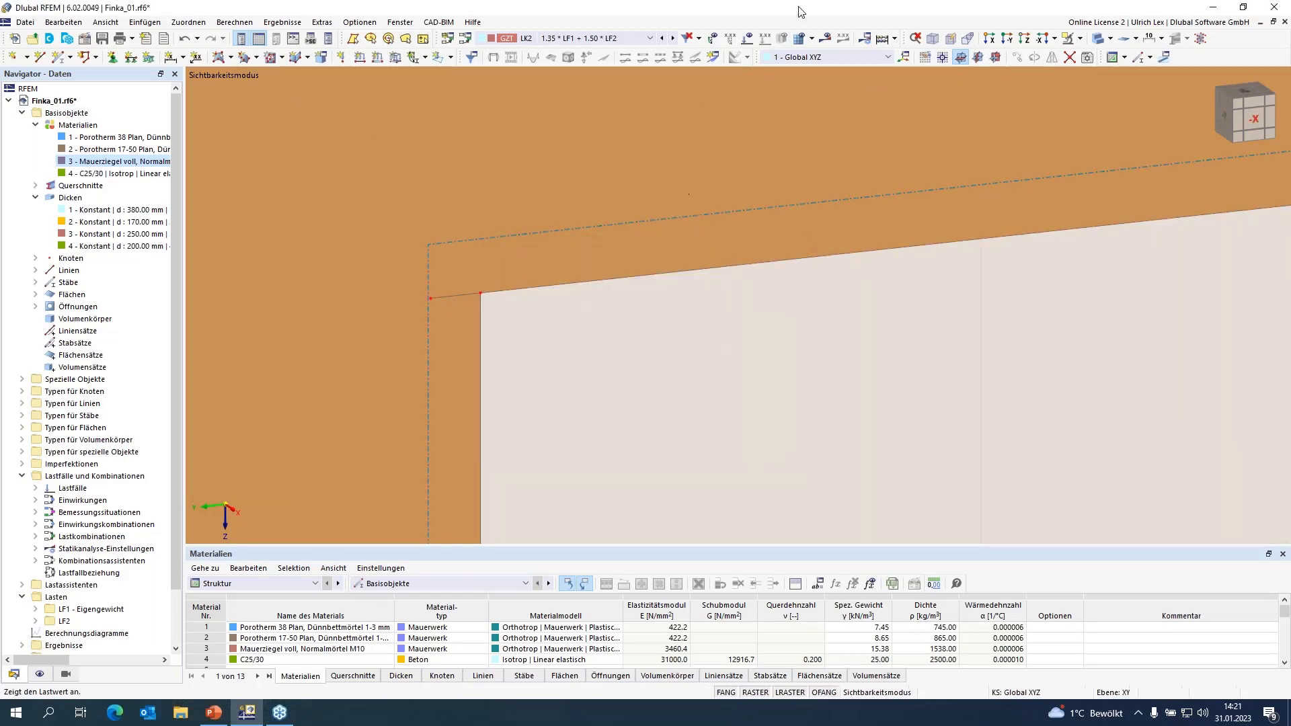
{"action": "left_click_drag", "start_coordinate": [529, 334], "coordinate": [458, 277]}
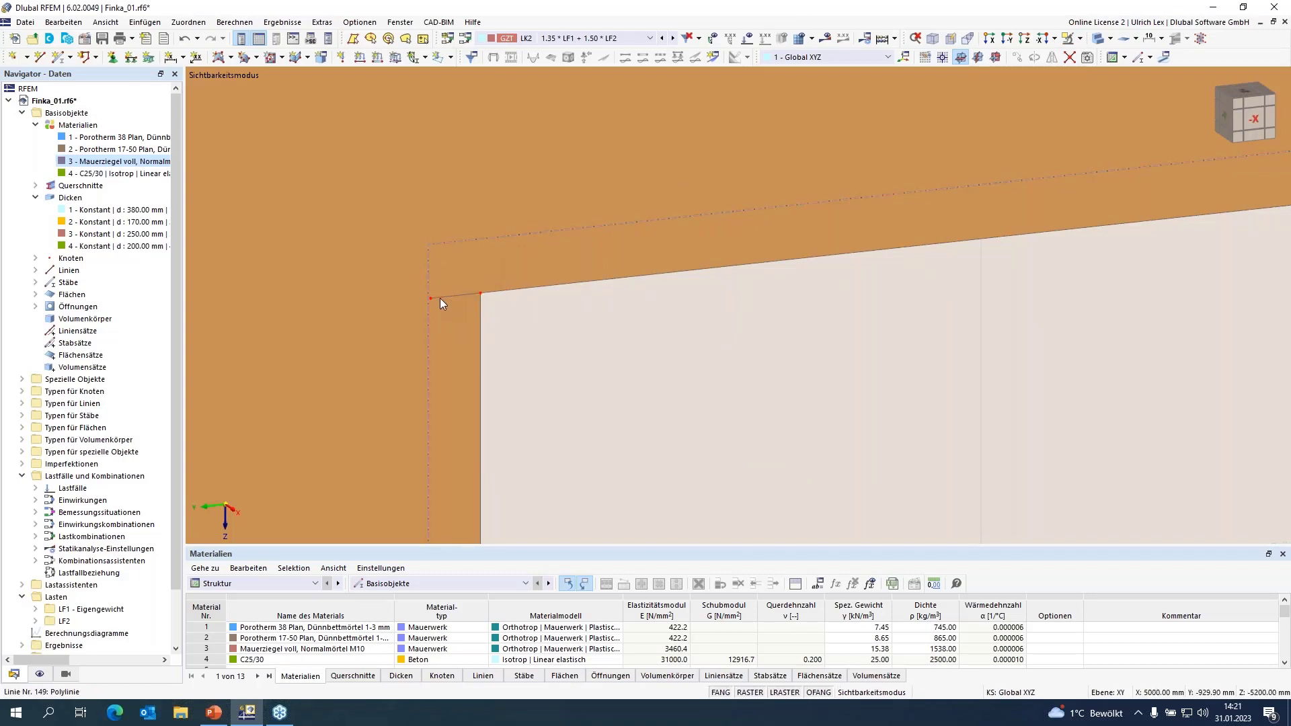
- Draw a matching 100 mm extension line outward from the upper door's opposite head corner, in line with its head edge
{"action": "scroll", "coordinate": [440, 297], "scroll_direction": "down", "scroll_amount": 2}
{"action": "scroll", "coordinate": [388, 303], "scroll_direction": "up", "scroll_amount": 1}
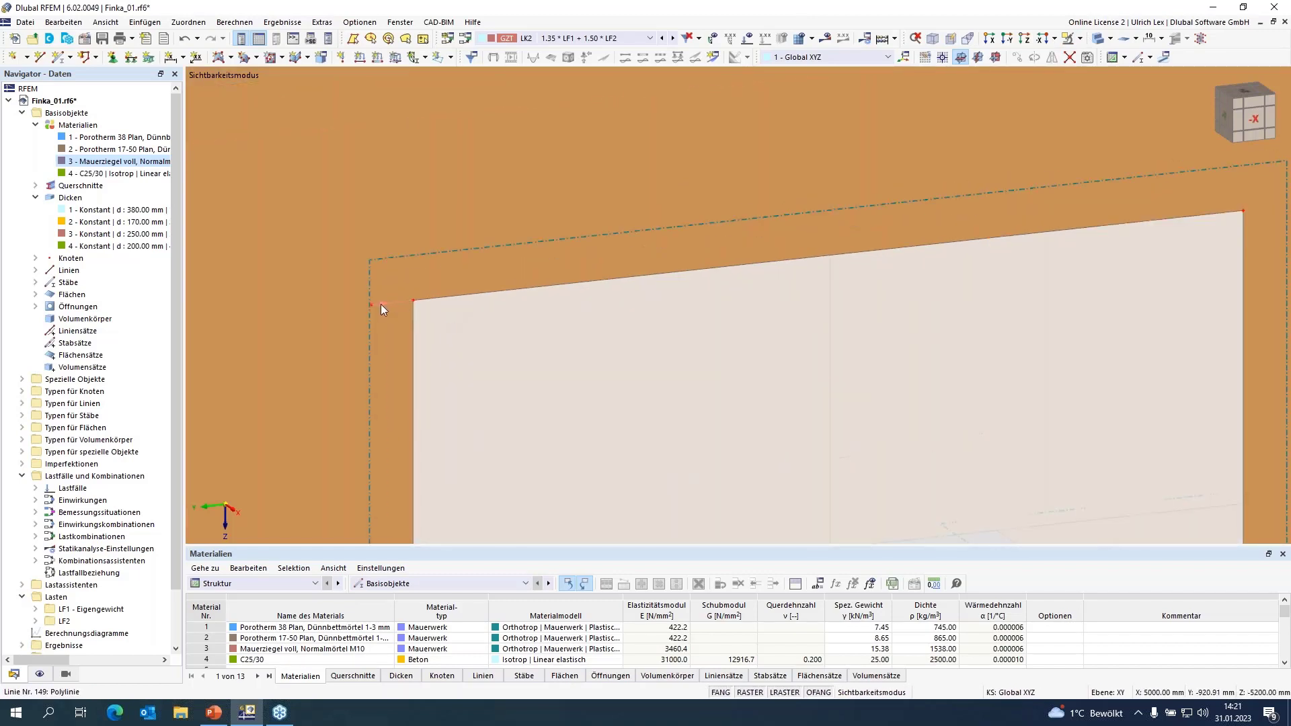
{"action": "left_click", "coordinate": [1242, 212]}
{"action": "scroll", "coordinate": [744, 159], "scroll_direction": "down", "scroll_amount": 2}
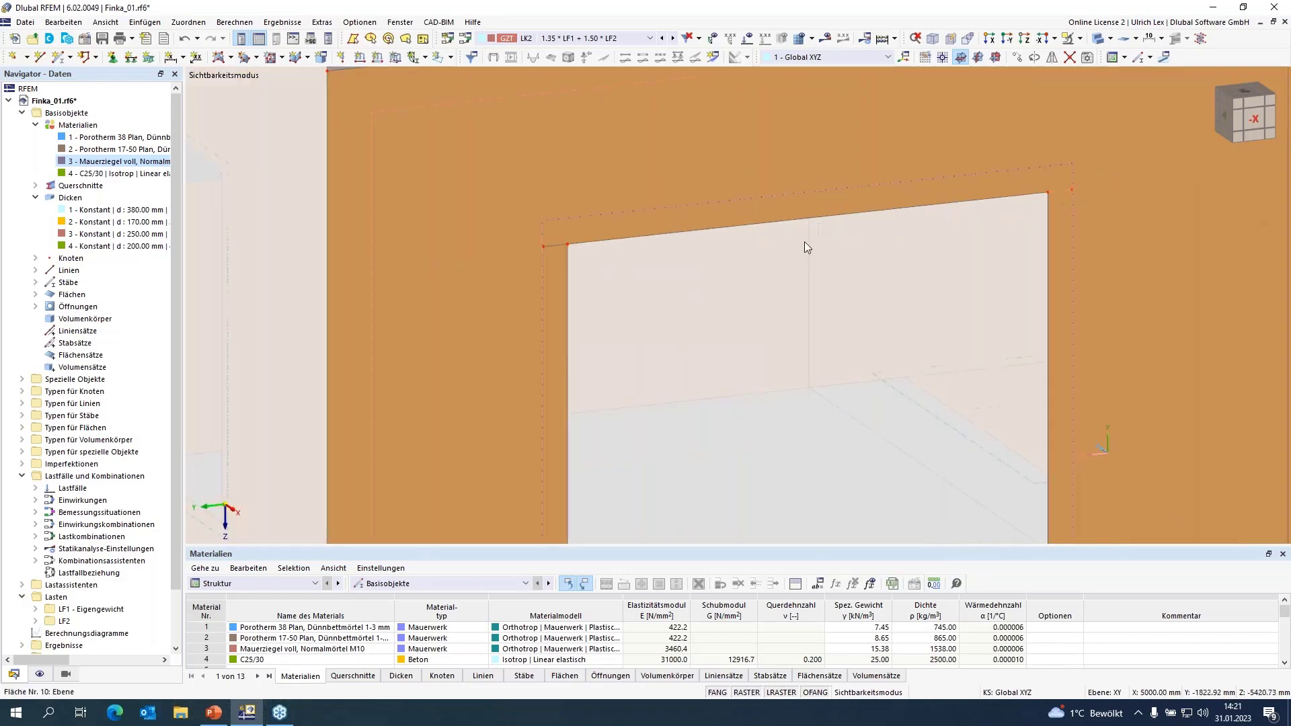
- Copy the upper door's two 100 mm extension lines down to the head corners of the lower door
{"action": "scroll", "coordinate": [732, 164], "scroll_direction": "down", "scroll_amount": 2}
{"action": "scroll", "coordinate": [712, 245], "scroll_direction": "up", "scroll_amount": 3}
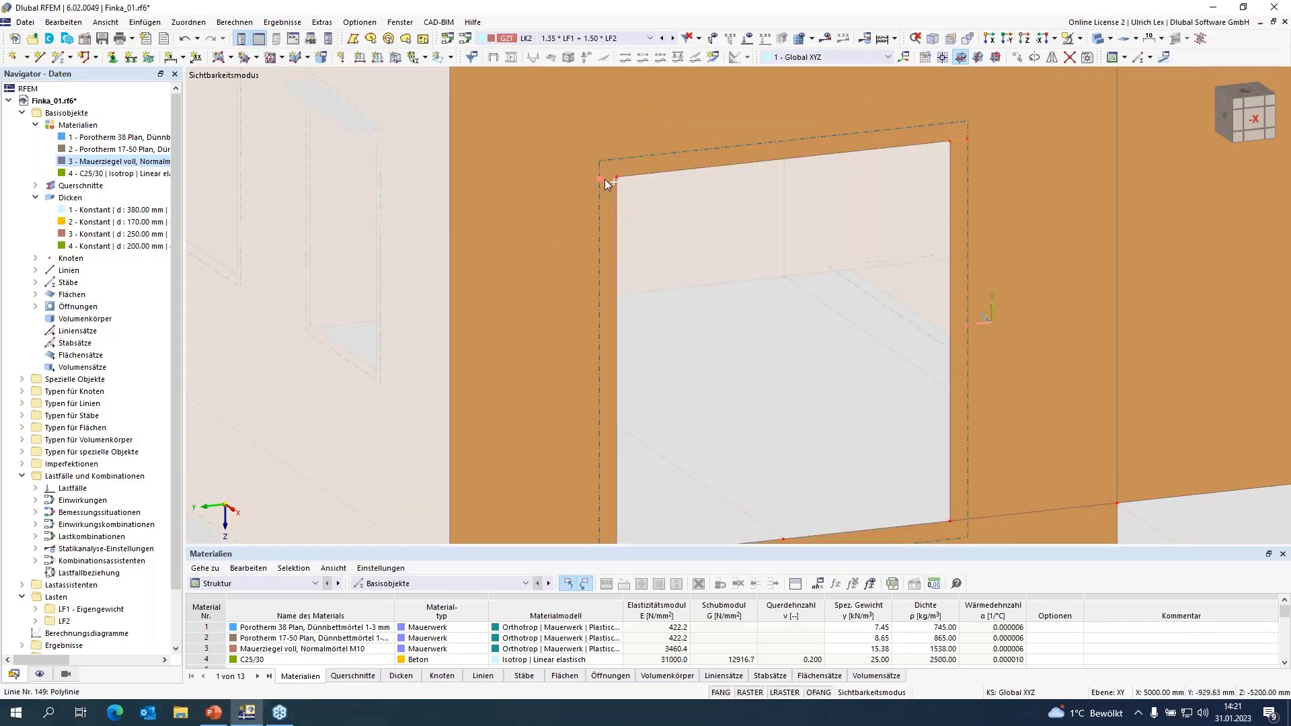
{"action": "scroll", "coordinate": [644, 189], "scroll_direction": "up", "scroll_amount": 2}
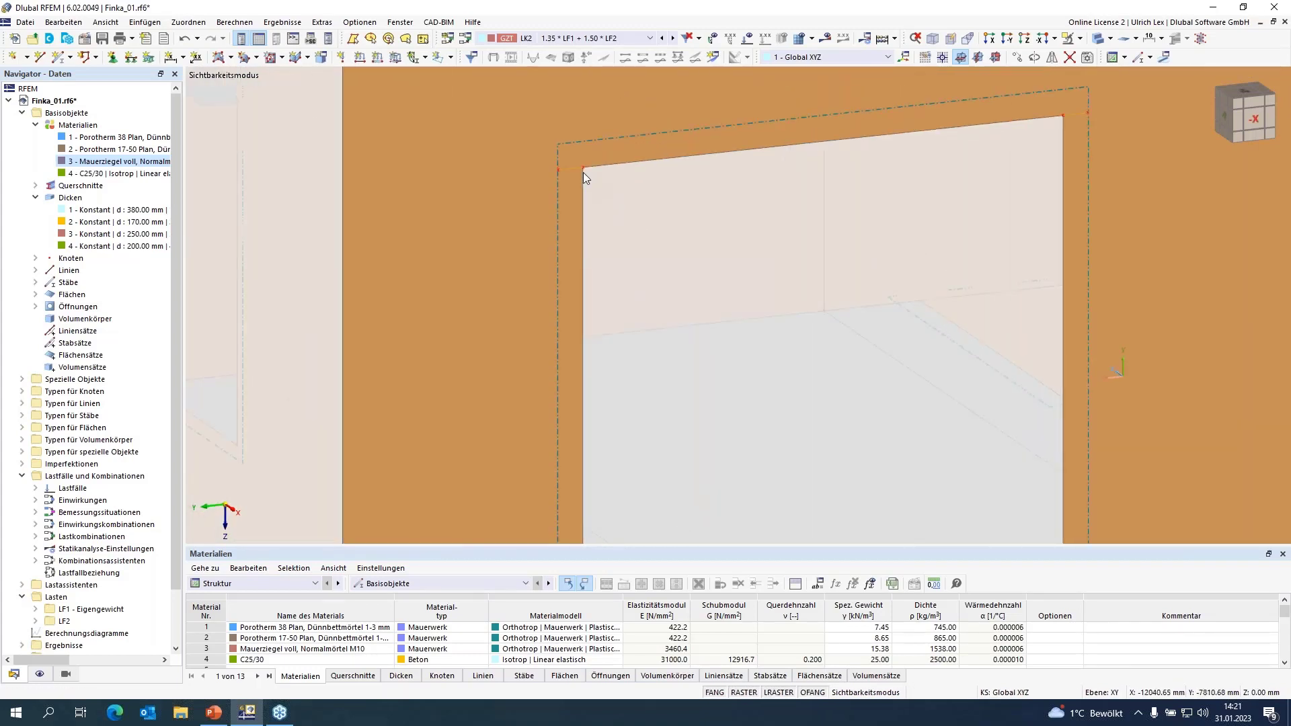
{"action": "left_click_drag", "start_coordinate": [575, 167], "coordinate": [584, 460]}
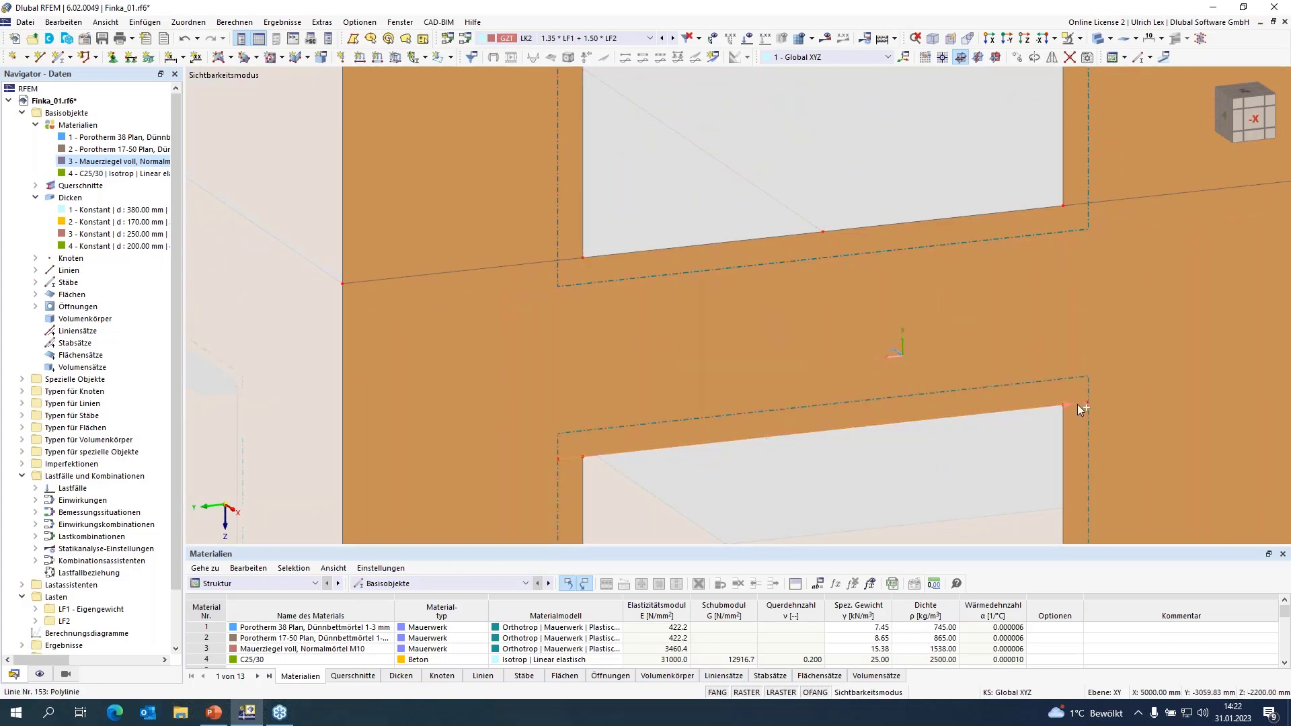
- Edit the head and extension lines of both side-wall doors together and add Balkenstab members with the existing R_M1 300/50 C25/30 cross-section
{"action": "scroll", "coordinate": [974, 503], "scroll_direction": "down", "scroll_amount": 5}
{"action": "scroll", "coordinate": [902, 211], "scroll_direction": "up", "scroll_amount": 3}
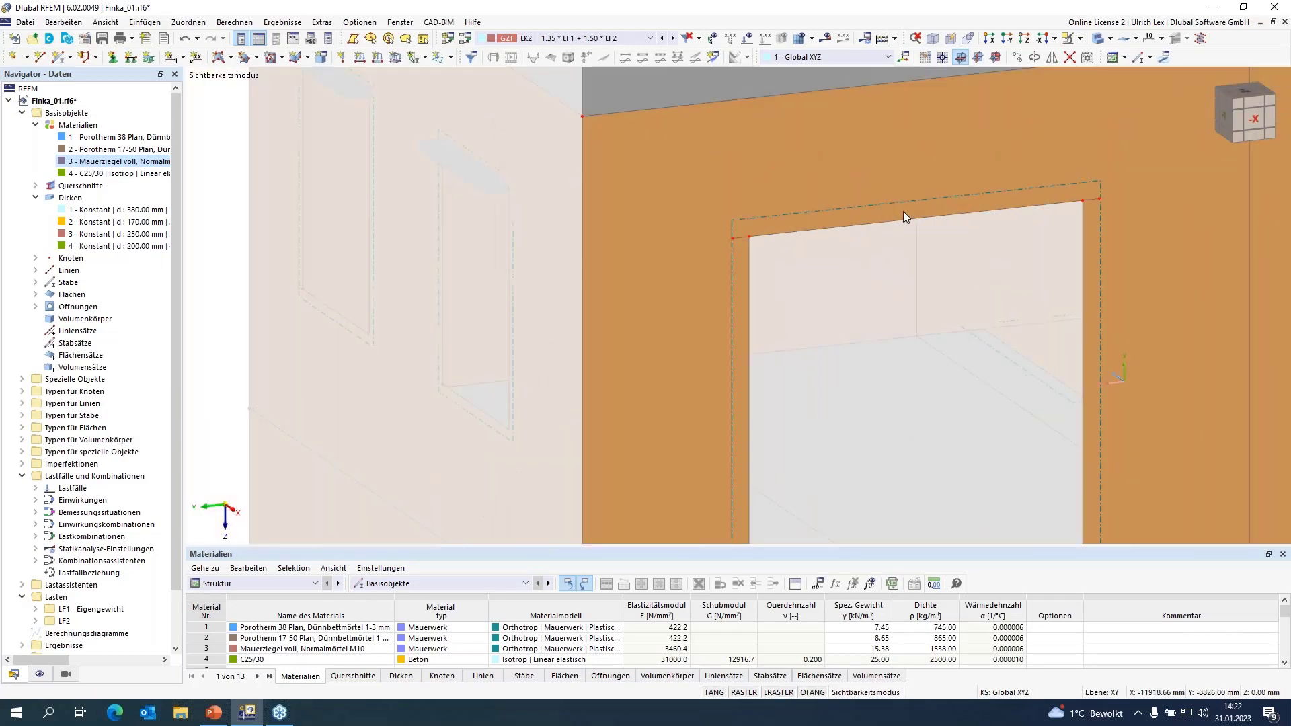
{"action": "scroll", "coordinate": [902, 211], "scroll_direction": "up", "scroll_amount": 1}
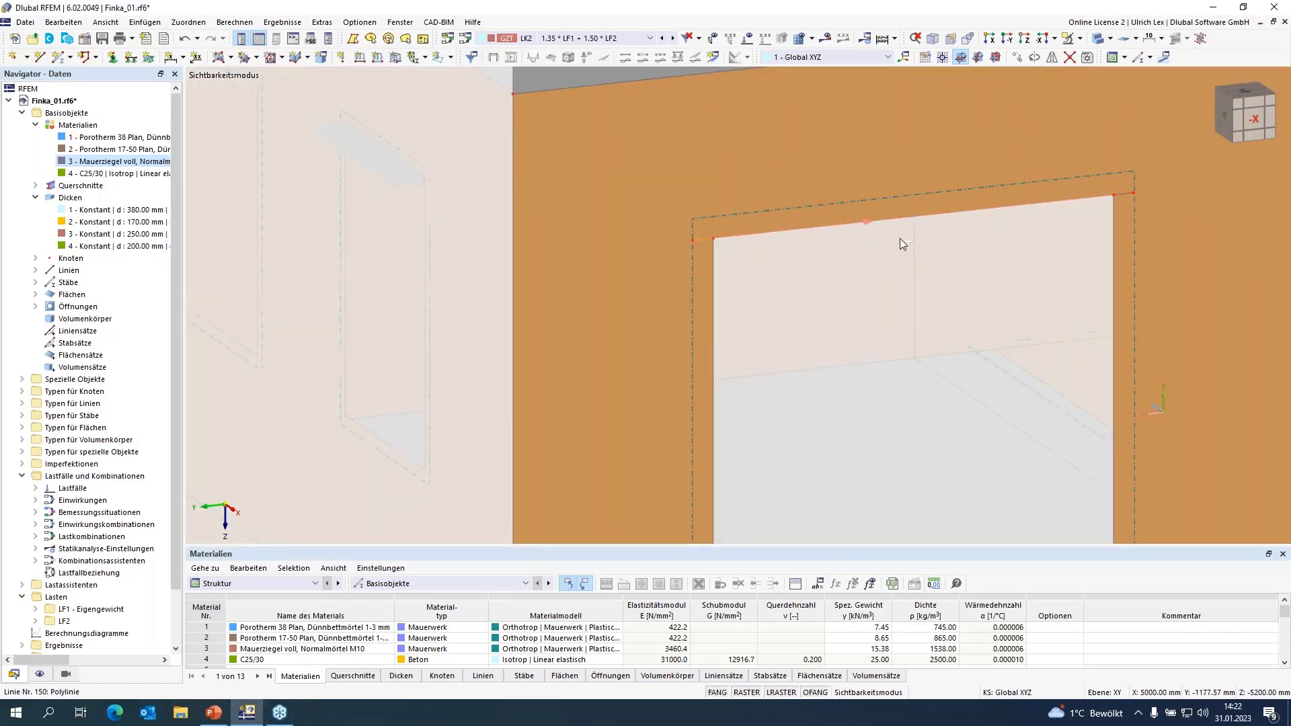
{"action": "double_click", "coordinate": [1119, 195]}
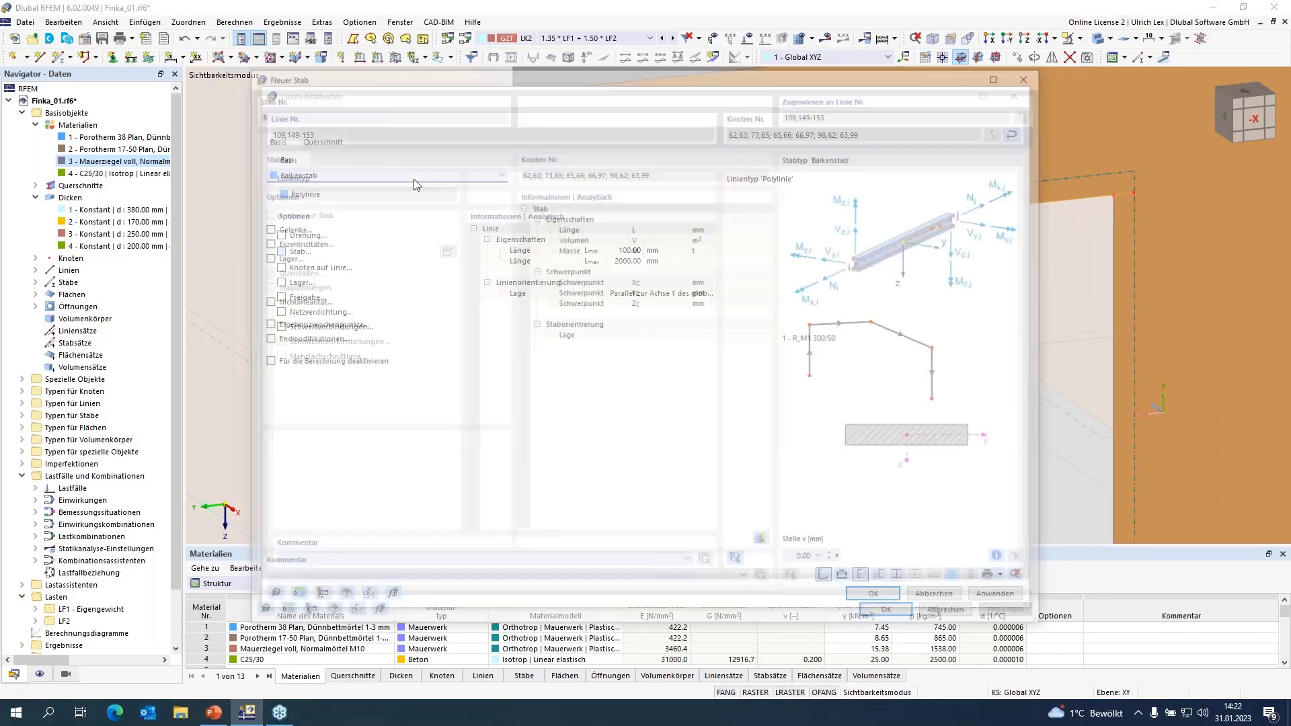
{"action": "left_click", "coordinate": [314, 137]}
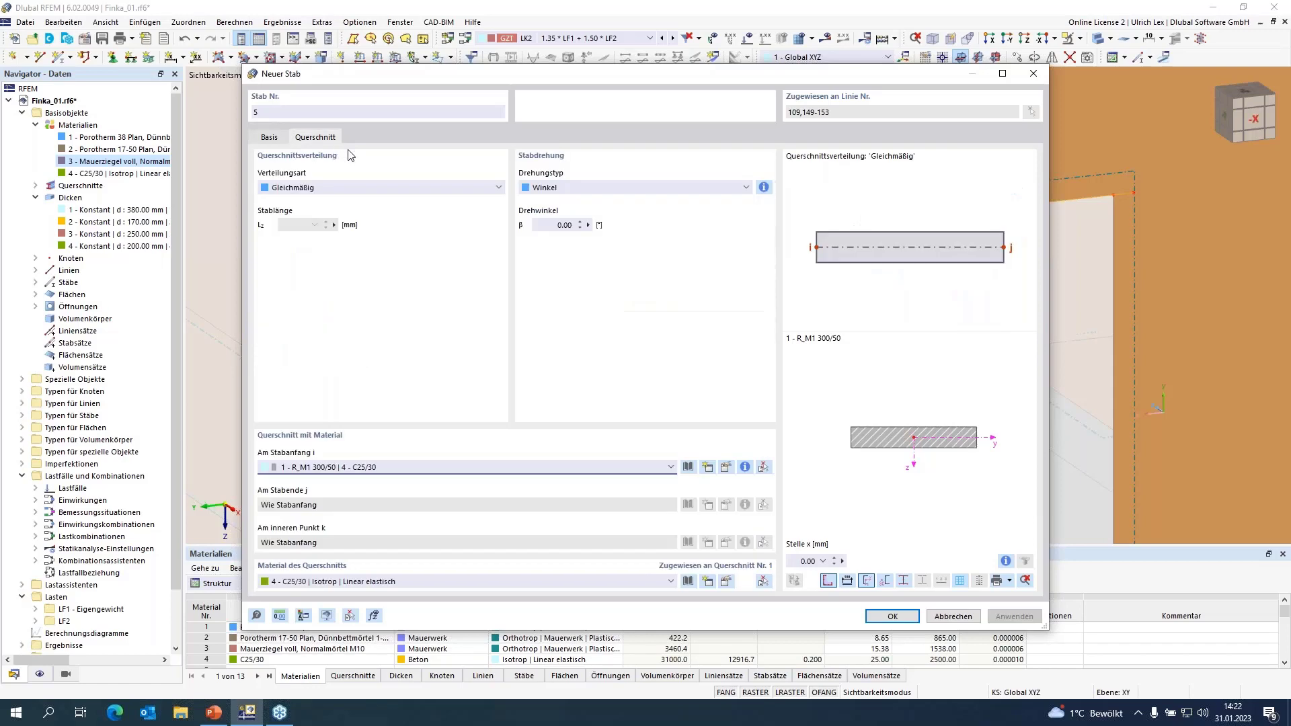
{"action": "left_click", "coordinate": [384, 468]}
{"action": "left_click", "coordinate": [388, 465]}
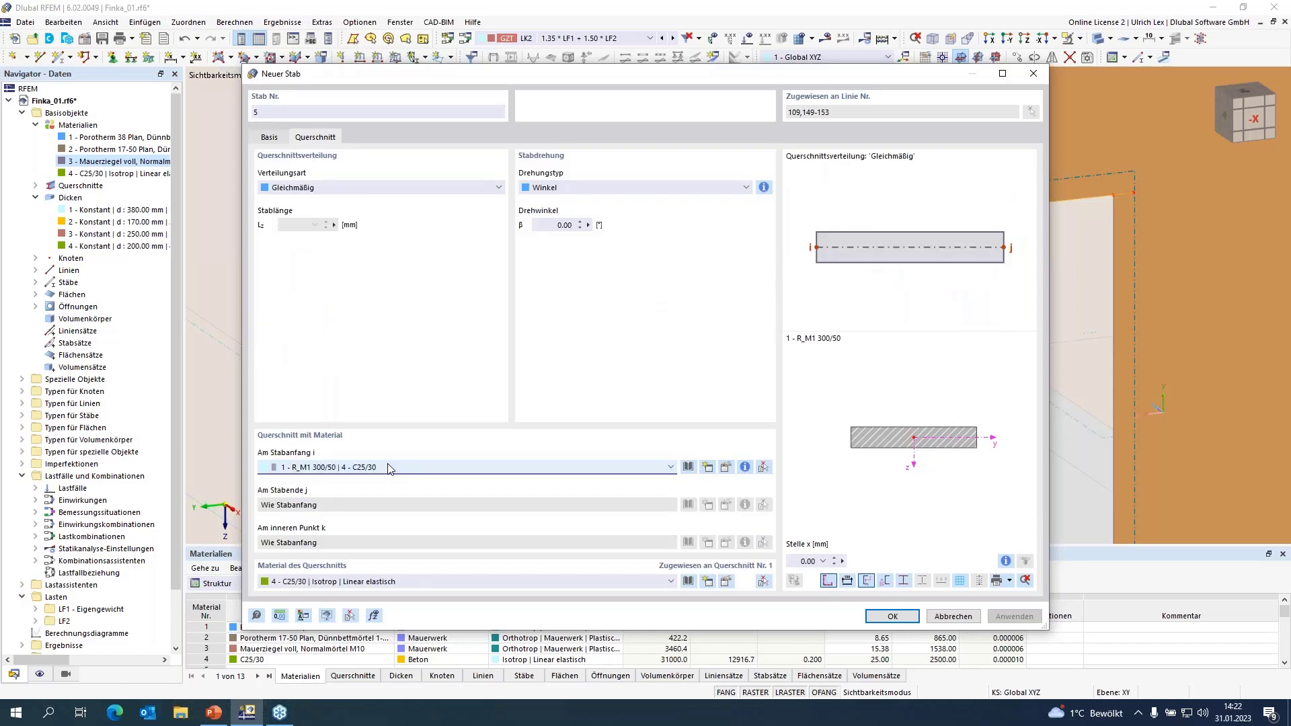
{"action": "left_click", "coordinate": [898, 617]}
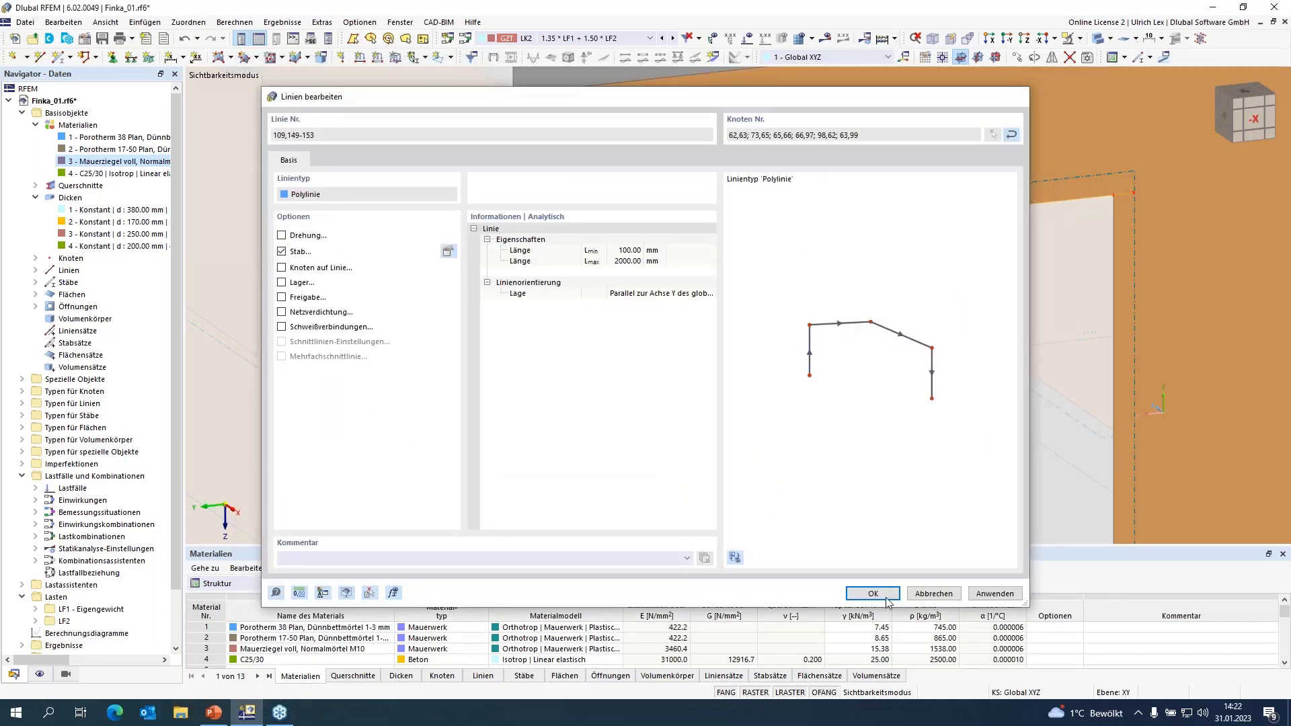
{"action": "left_click", "coordinate": [881, 596]}
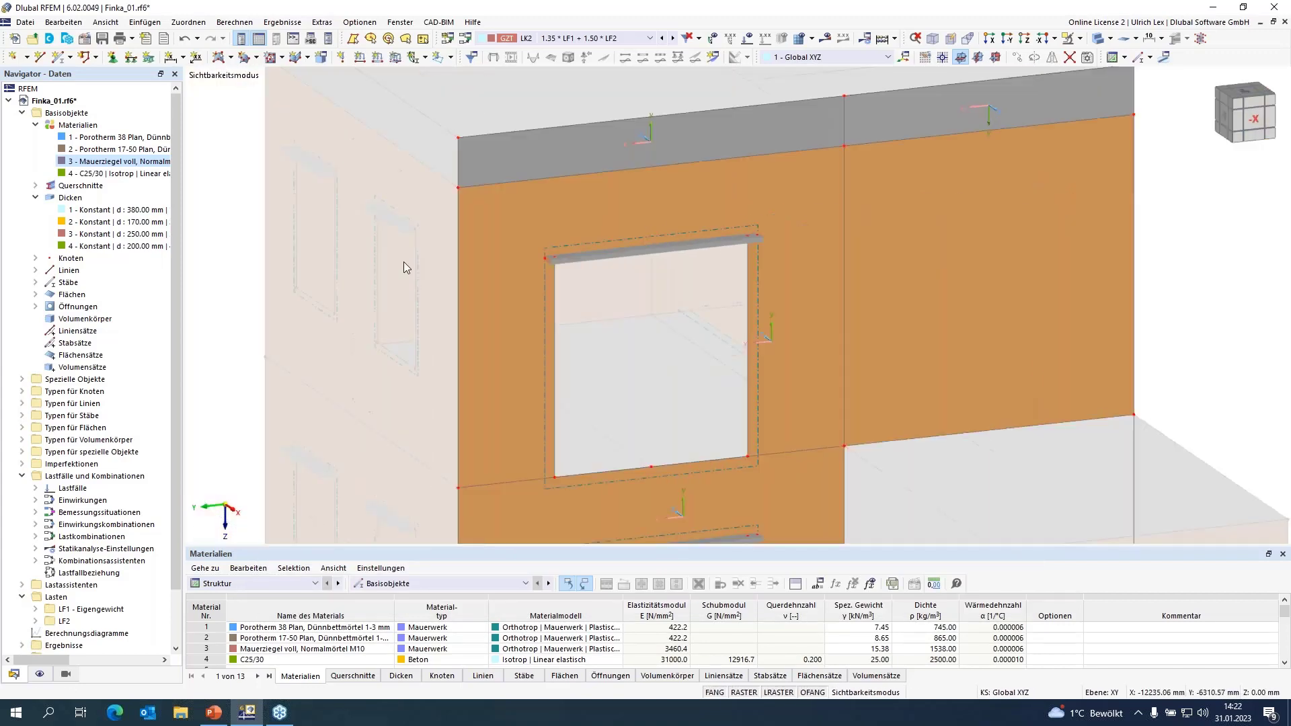
- Cancel the visibility mode to show the entire building again
{"action": "scroll", "coordinate": [438, 229], "scroll_direction": "down", "scroll_amount": 4}
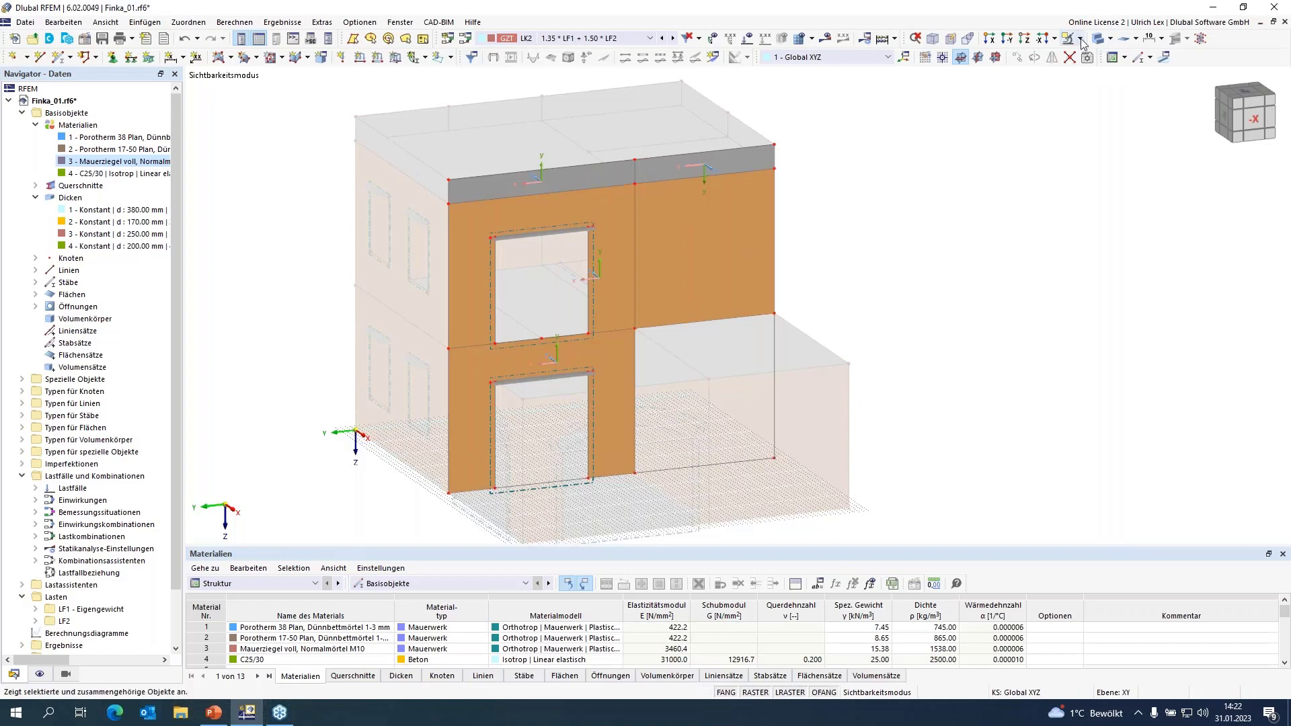
{"action": "left_click", "coordinate": [1069, 58]}
{"action": "left_click", "coordinate": [1062, 125]}
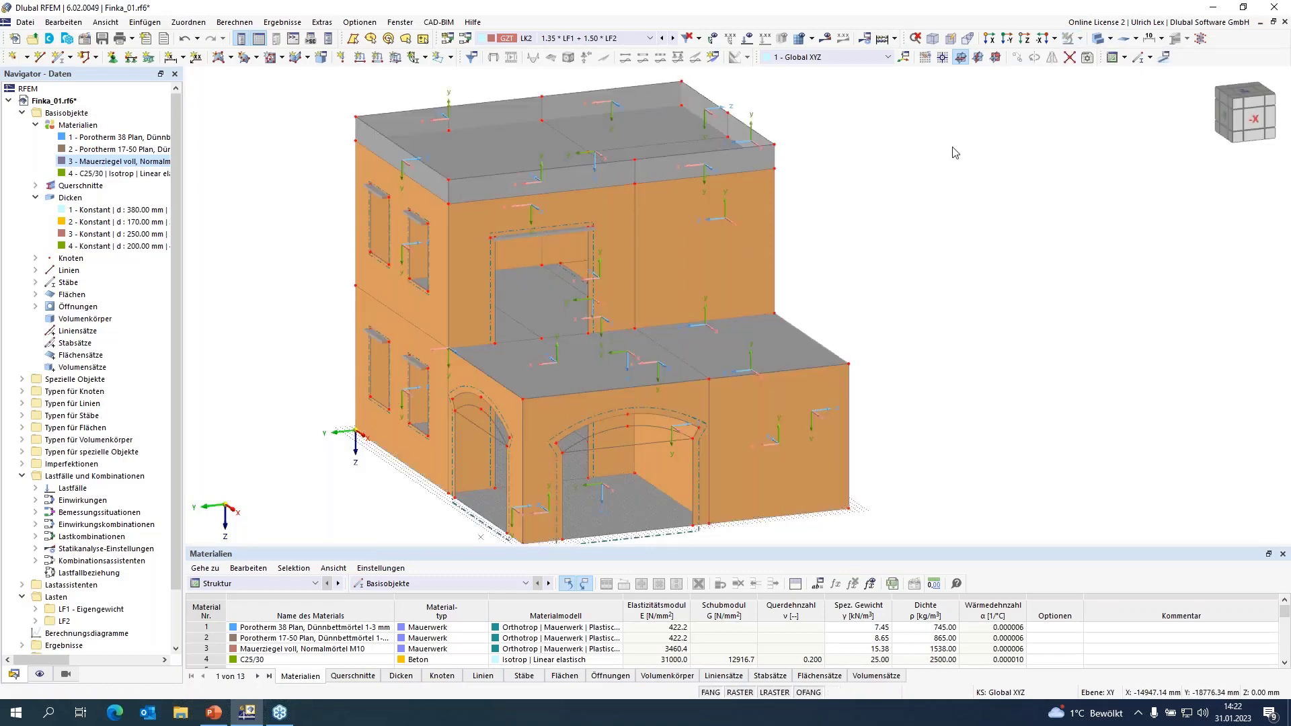
- Edit the two outer vertical corner lines of the low annex with the arches together and add a beam member (Balkenstab) to them
{"action": "scroll", "coordinate": [859, 176], "scroll_direction": "down", "scroll_amount": 1}
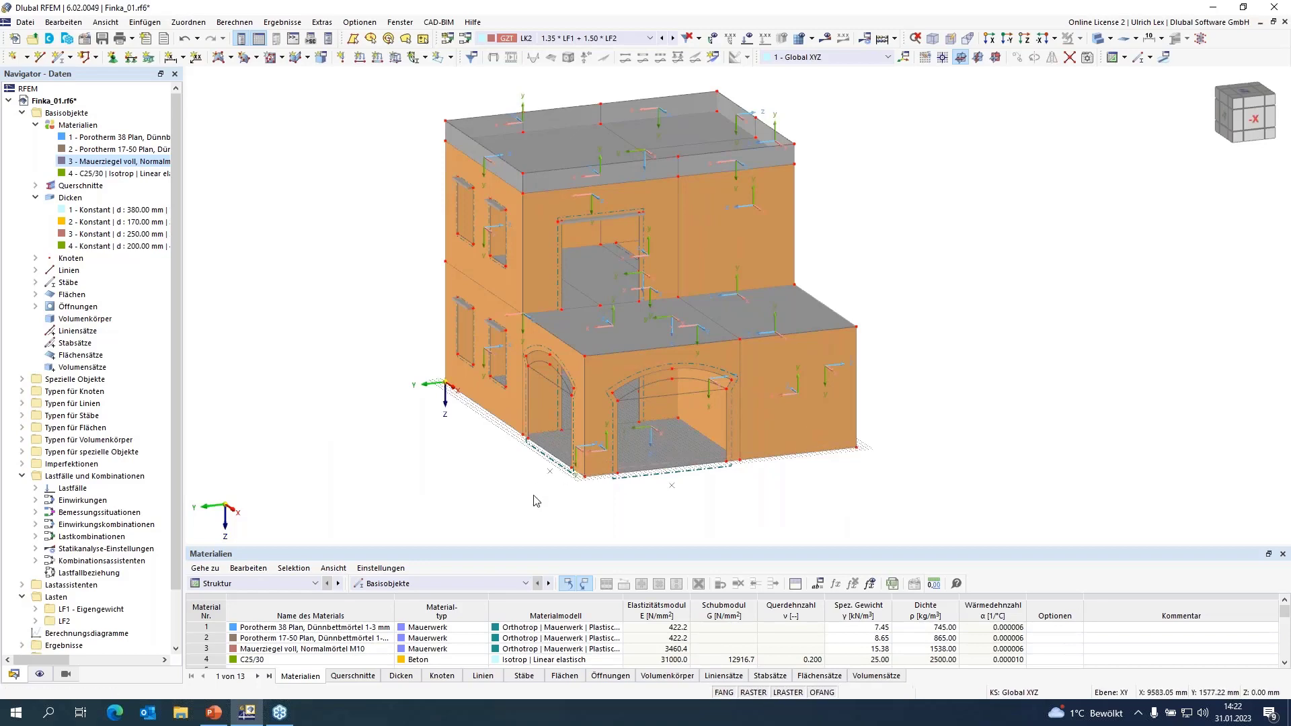
{"action": "middle_click_drag", "start_coordinate": [527, 505], "coordinate": [605, 497], "text": "ctrl"}
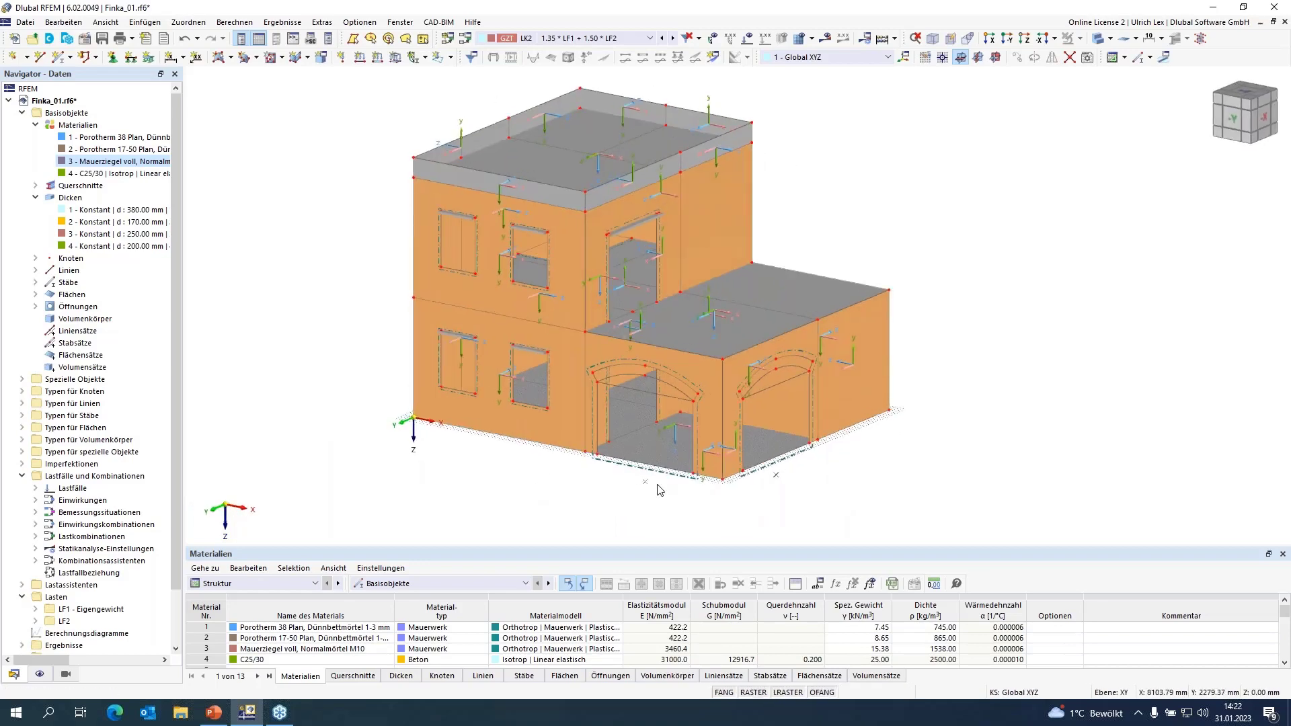
{"action": "scroll", "coordinate": [769, 364], "scroll_direction": "up", "scroll_amount": 2}
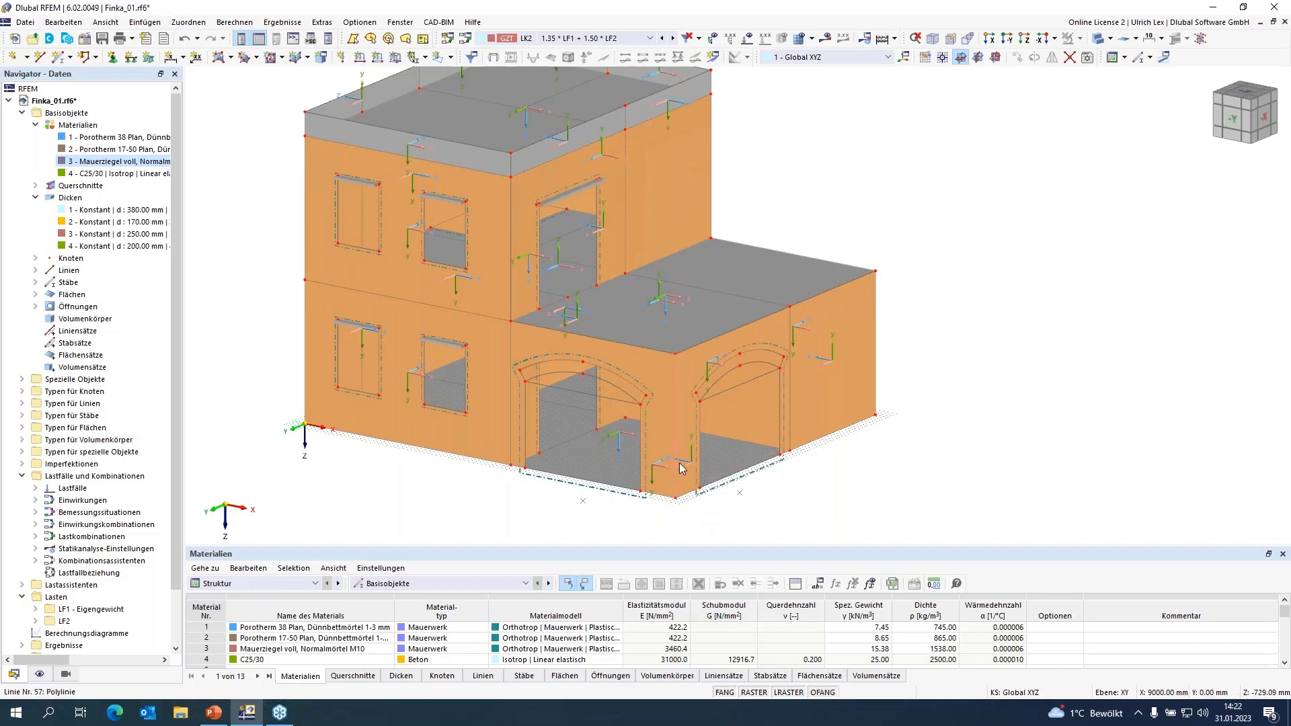
{"action": "scroll", "coordinate": [680, 469], "scroll_direction": "up", "scroll_amount": 2}
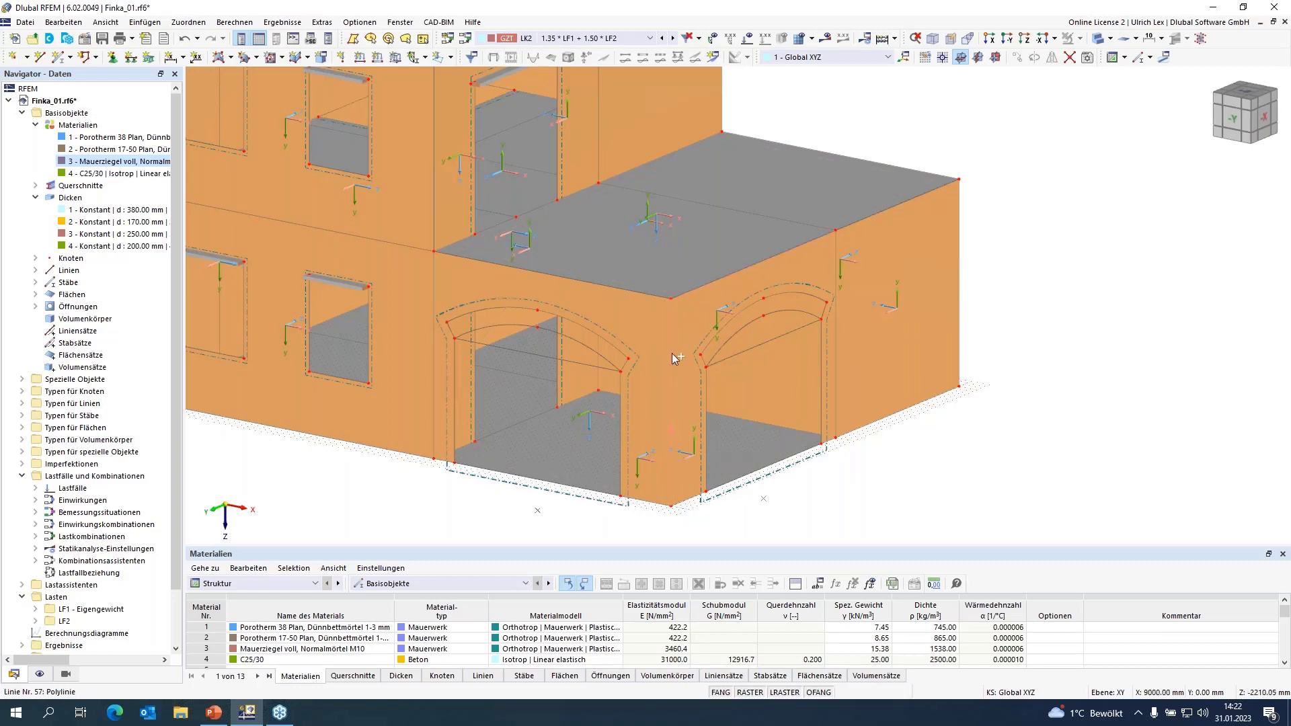
{"action": "double_click", "coordinate": [960, 246]}
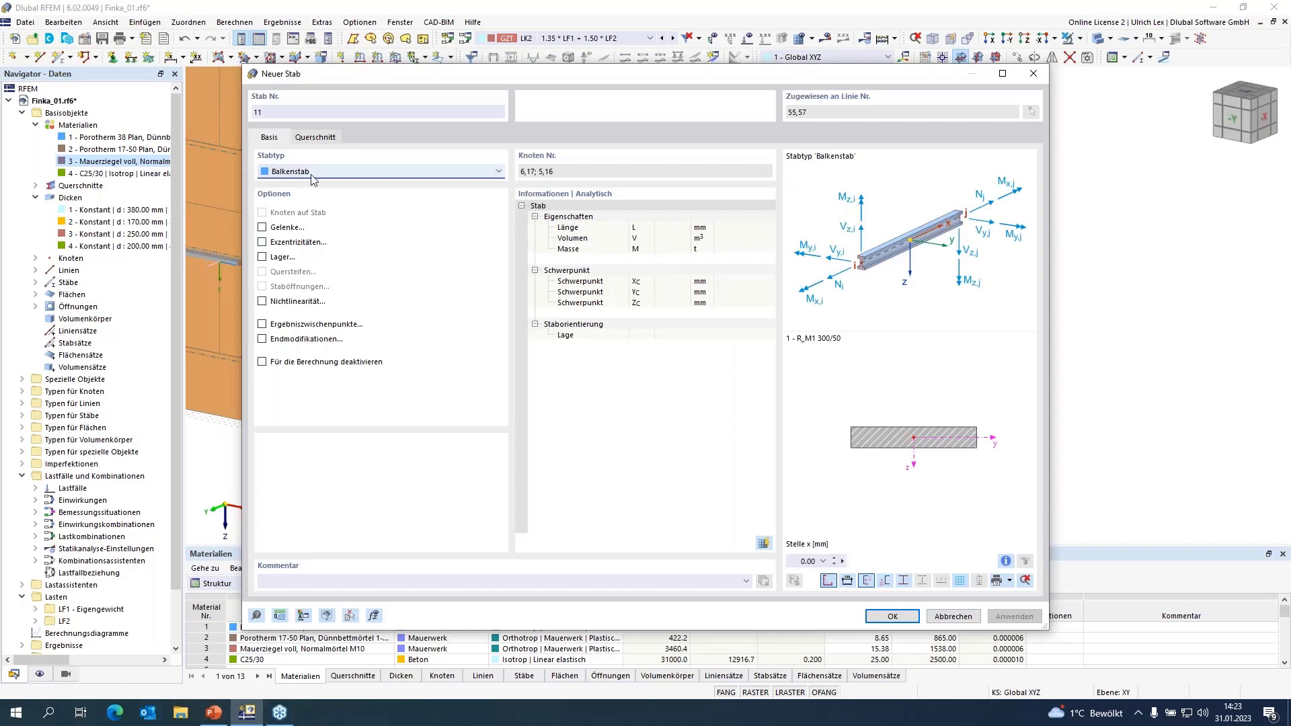
- Create a 250 × 250 mm solid rectangular C25/30 cross-section for the annex corner members and apply it to both lines
{"action": "left_click", "coordinate": [326, 138]}
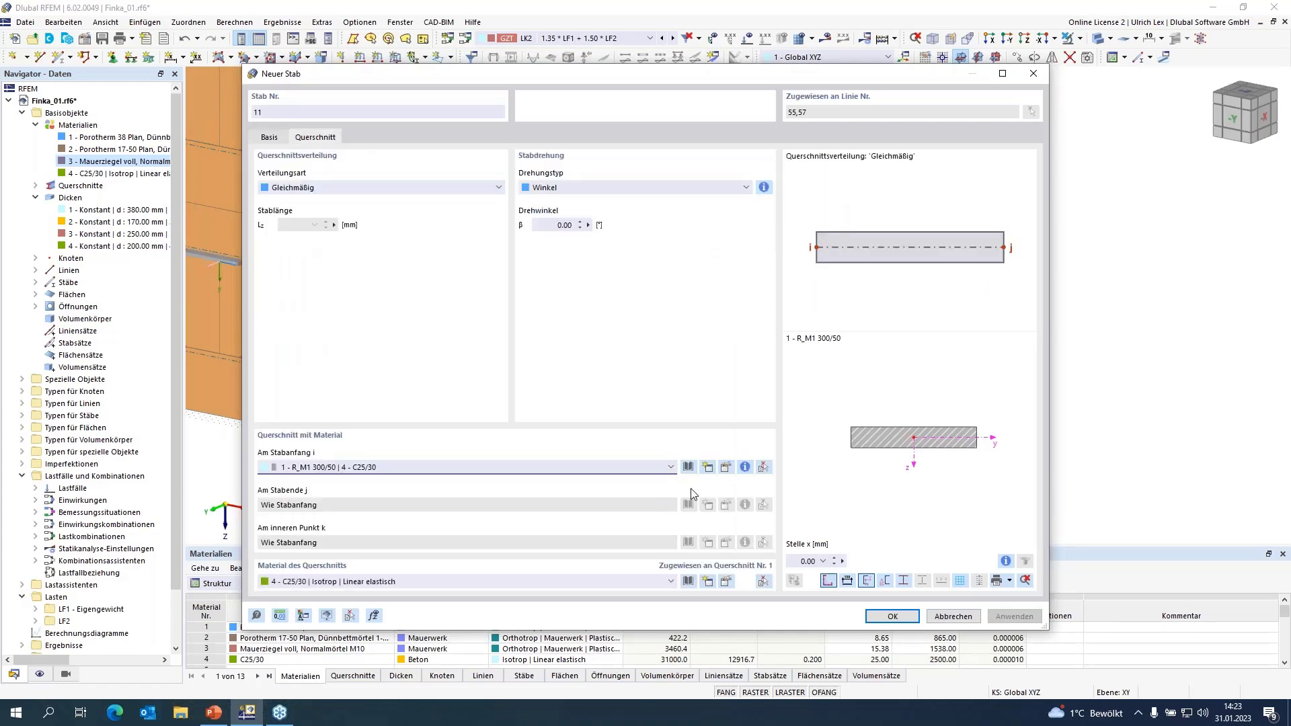
{"action": "left_click", "coordinate": [709, 470]}
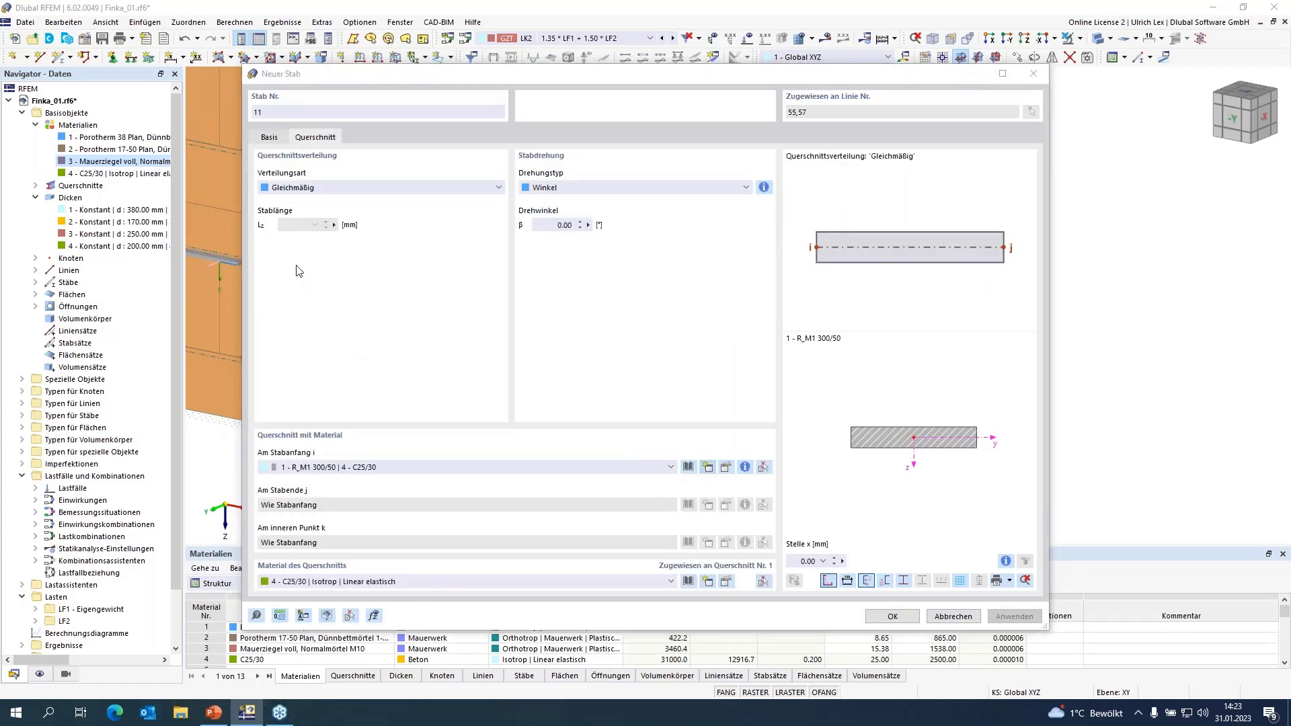
{"action": "left_click", "coordinate": [423, 143]}
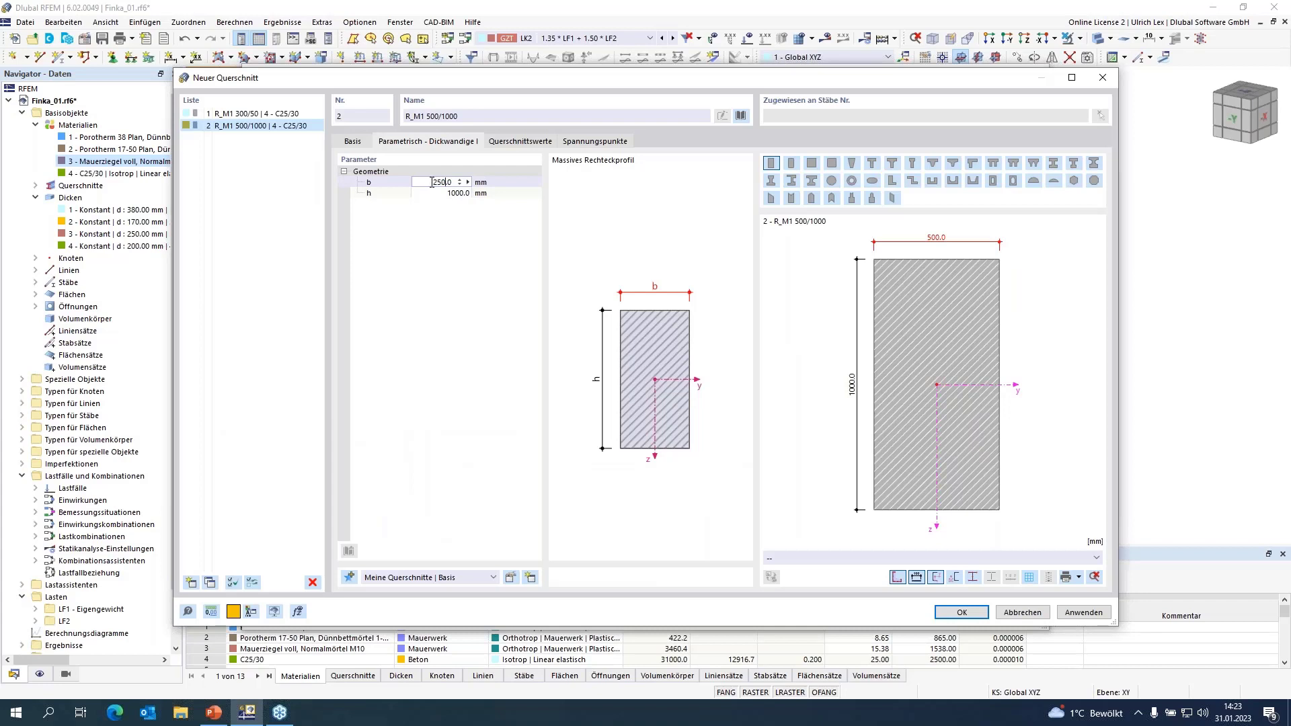
{"action": "key", "text": "Tab"}
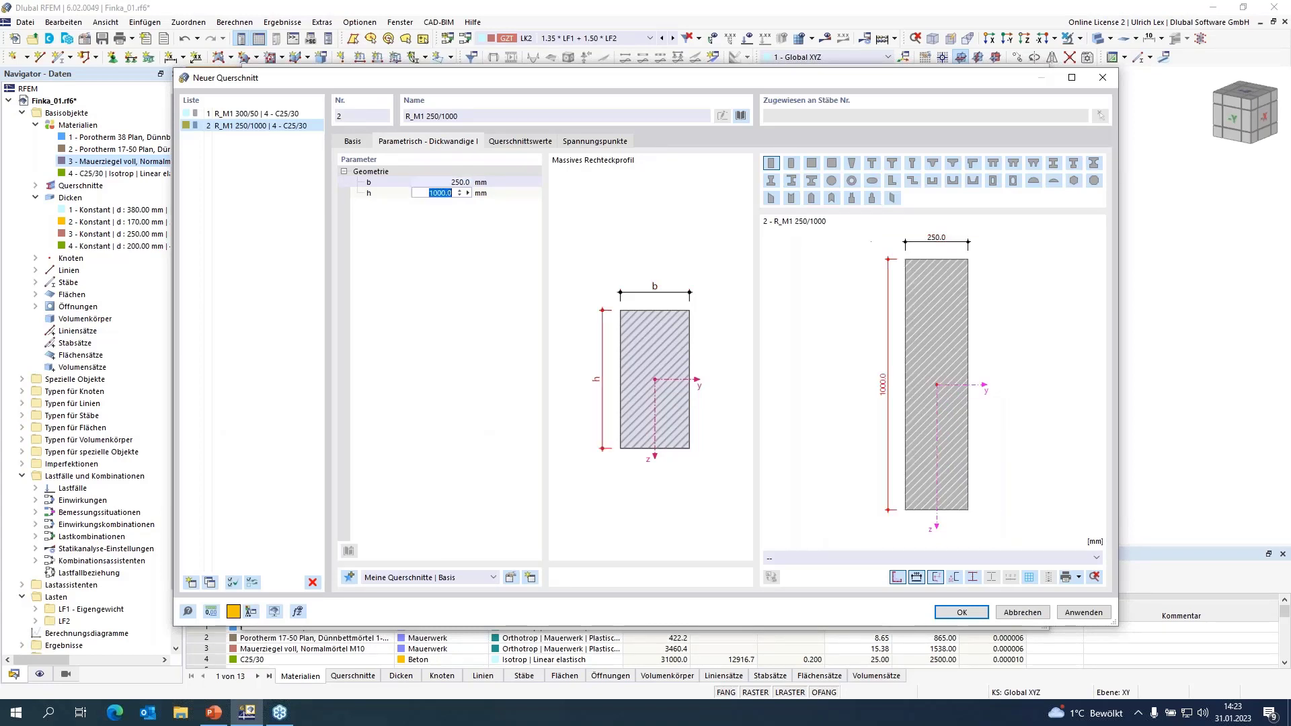
{"action": "type", "text": "250"}
{"action": "key", "text": "Return"}
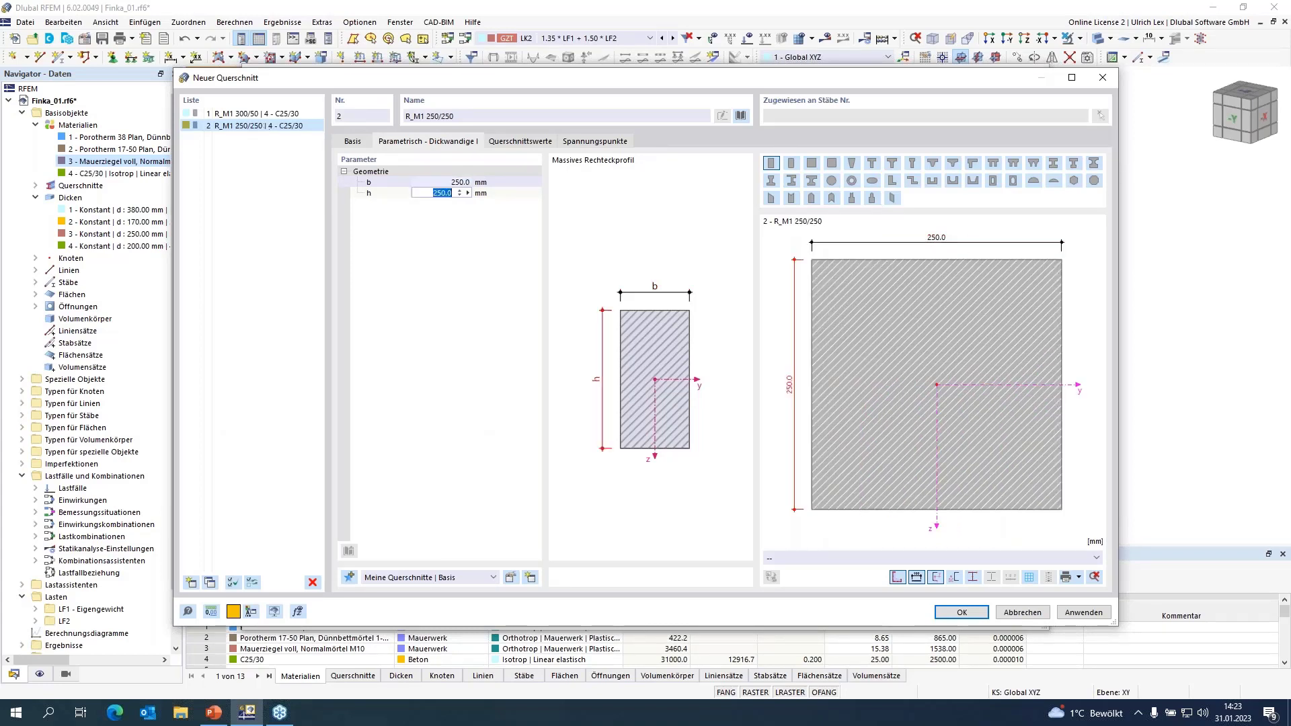
{"action": "left_click", "coordinate": [946, 613]}
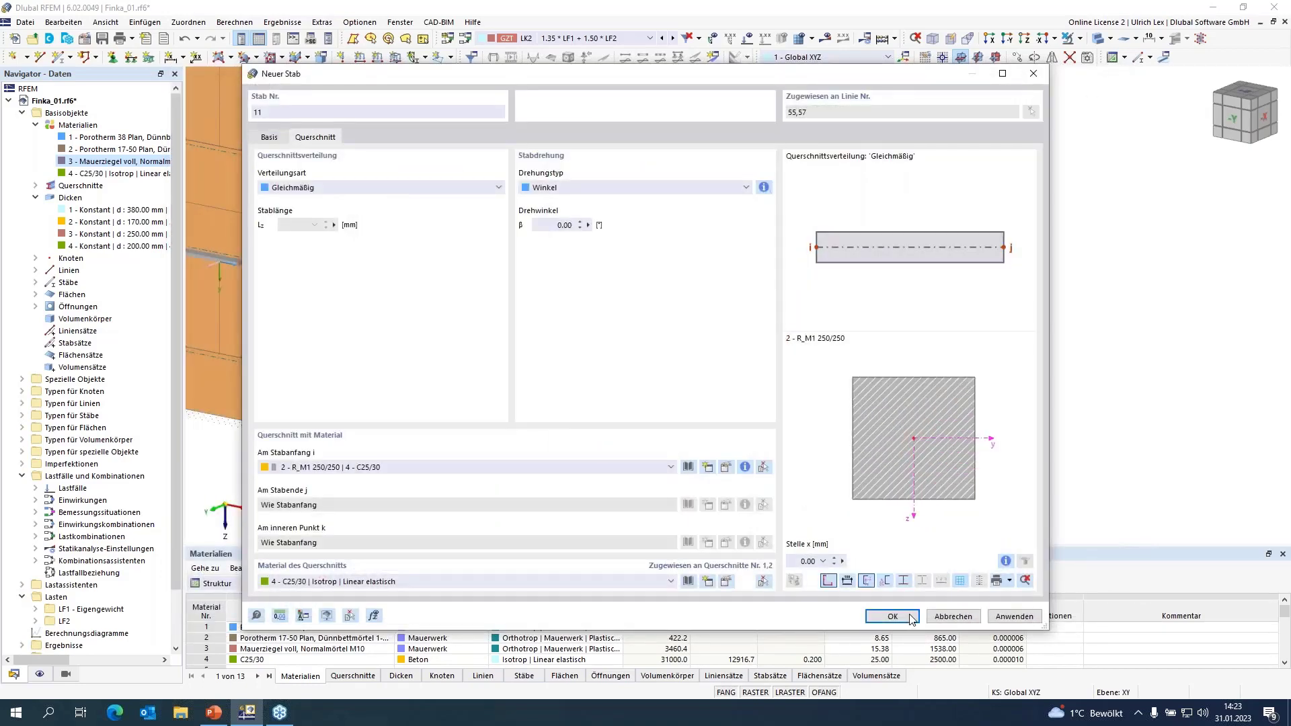
{"action": "left_click", "coordinate": [909, 614]}
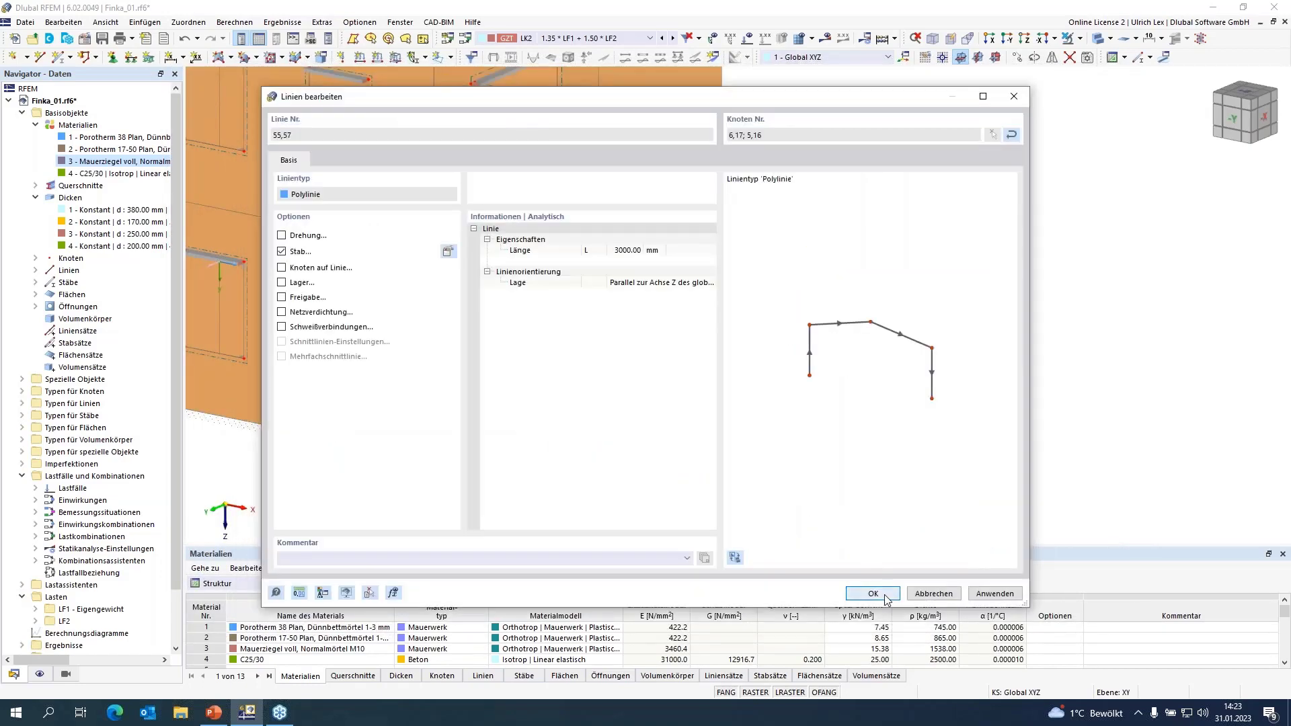
{"action": "left_click", "coordinate": [873, 594]}
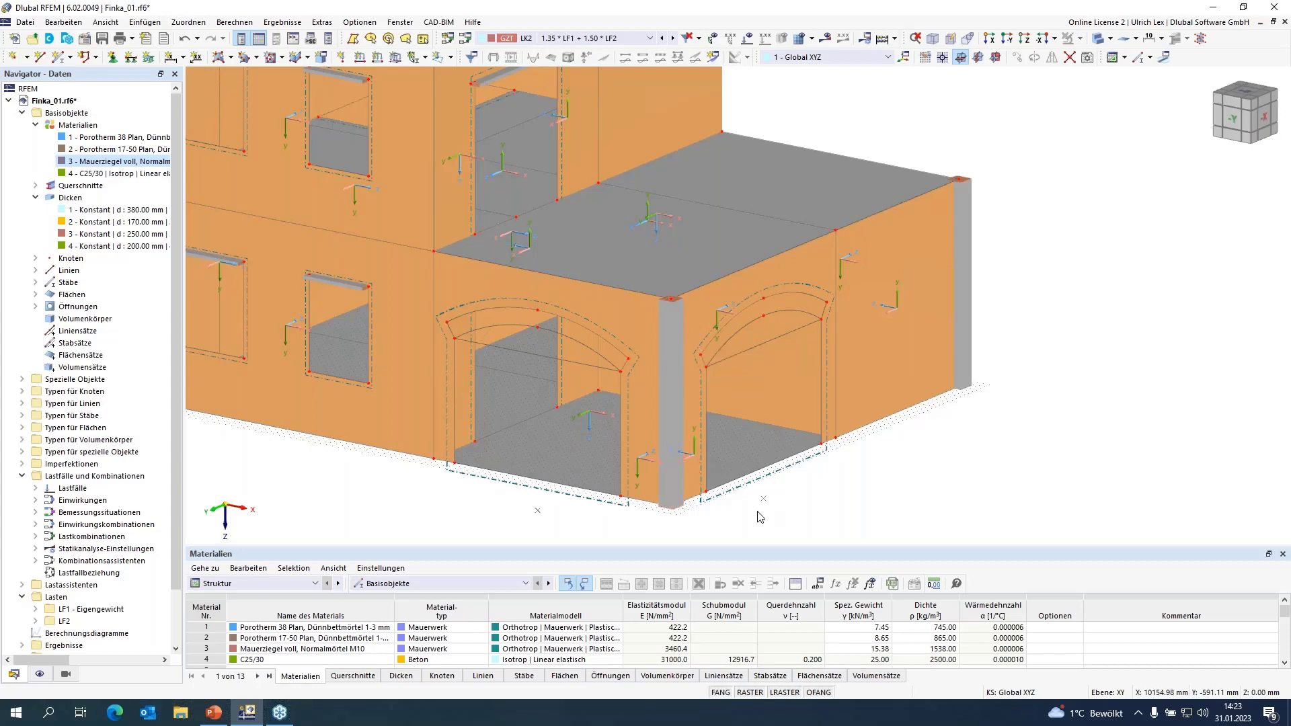
- Activate hinges on the arch wall surface 15 and define a new line hinge released in ux with the φx rotation fixed
{"action": "scroll", "coordinate": [740, 517], "scroll_direction": "up", "scroll_amount": 1}
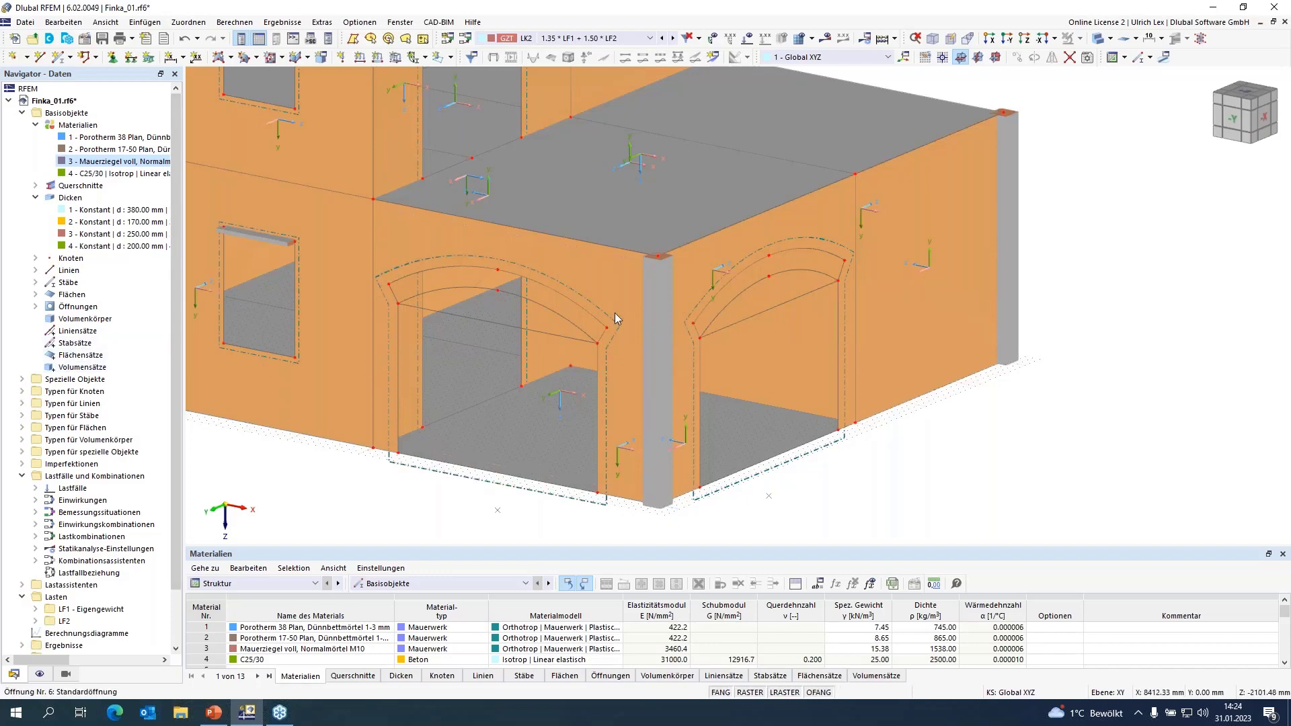
{"action": "double_click", "coordinate": [631, 296]}
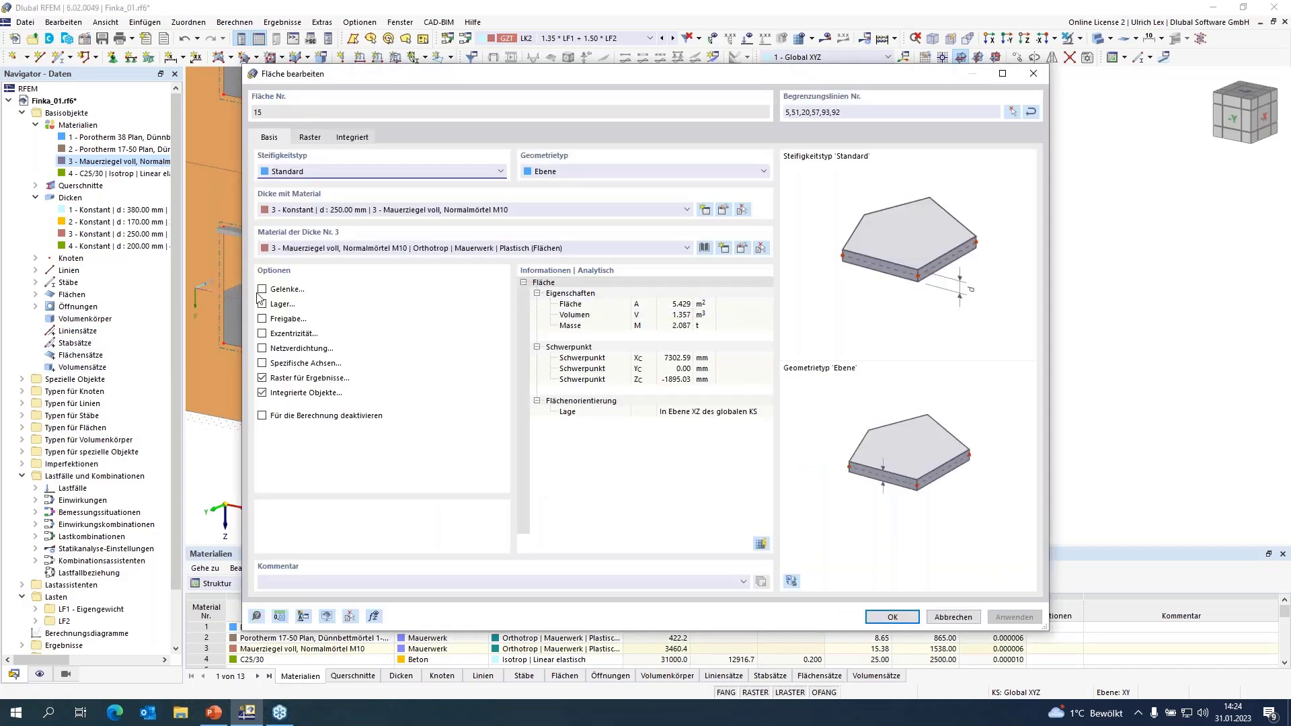
{"action": "left_click", "coordinate": [262, 290]}
{"action": "left_click", "coordinate": [310, 137]}
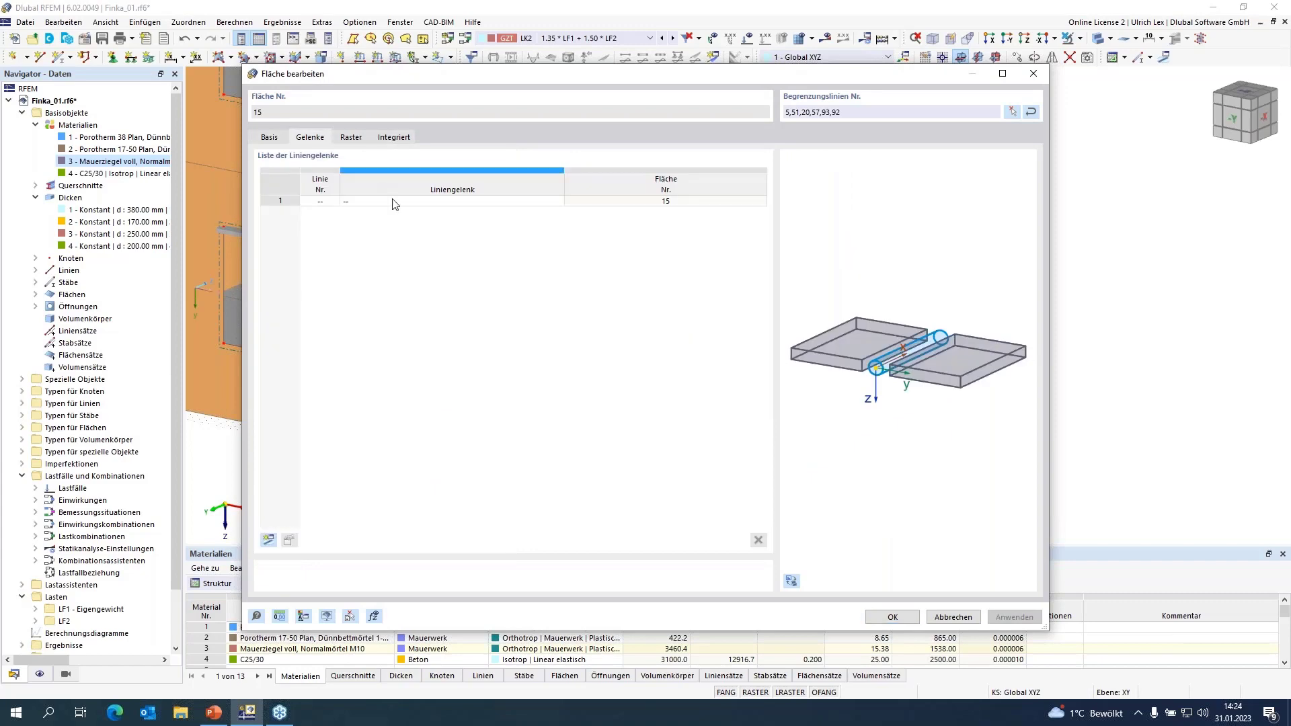
{"action": "left_click", "coordinate": [558, 201]}
{"action": "left_click", "coordinate": [558, 201]}
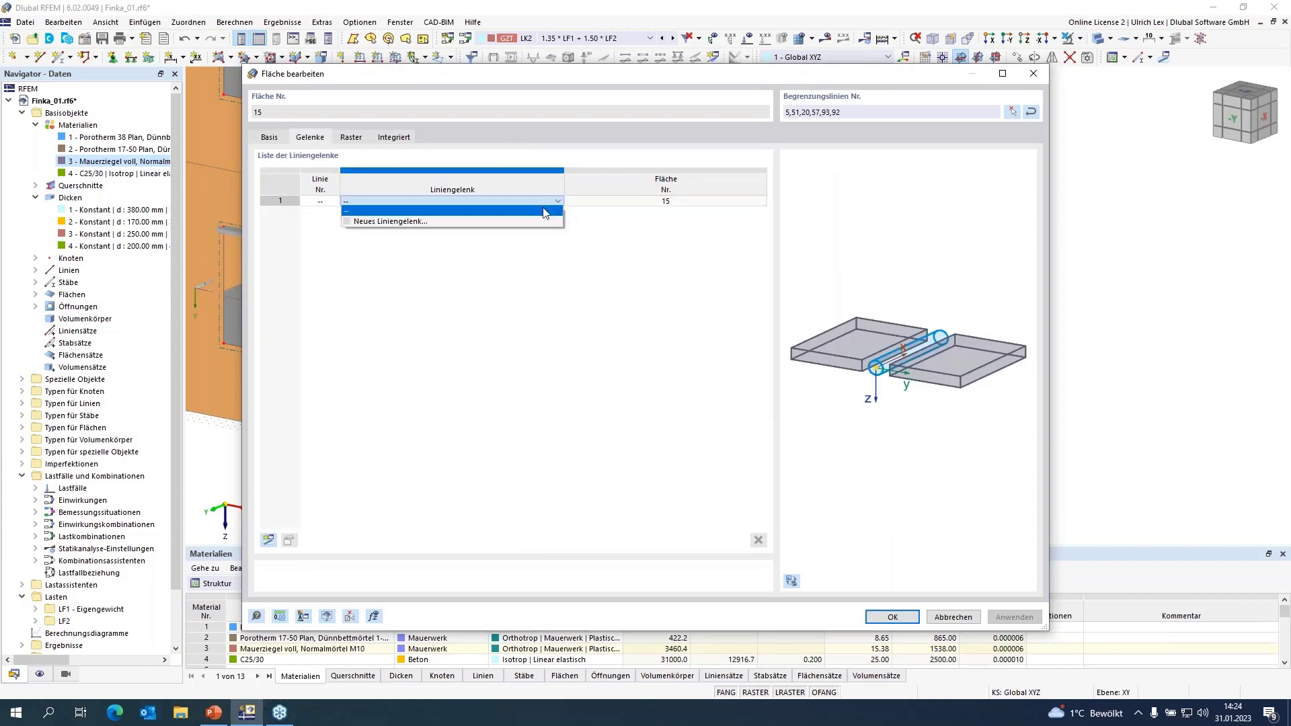
{"action": "left_click", "coordinate": [449, 222]}
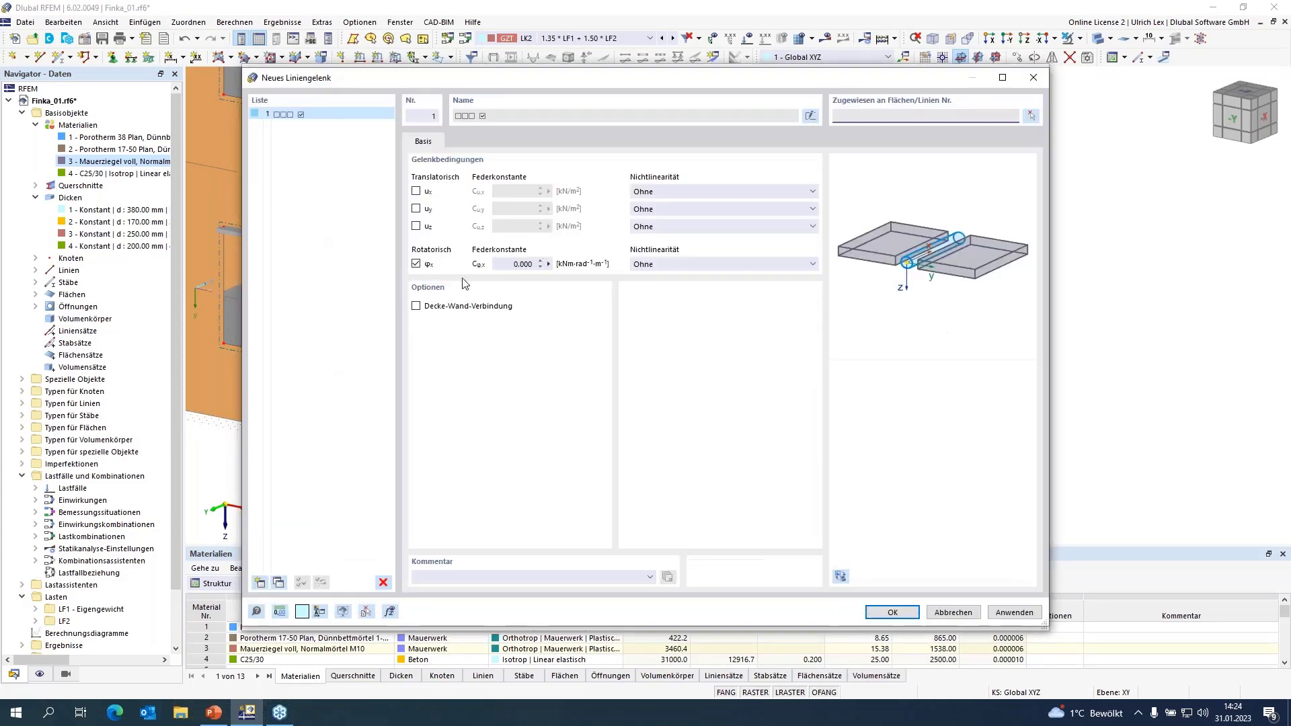
{"action": "left_click", "coordinate": [416, 192]}
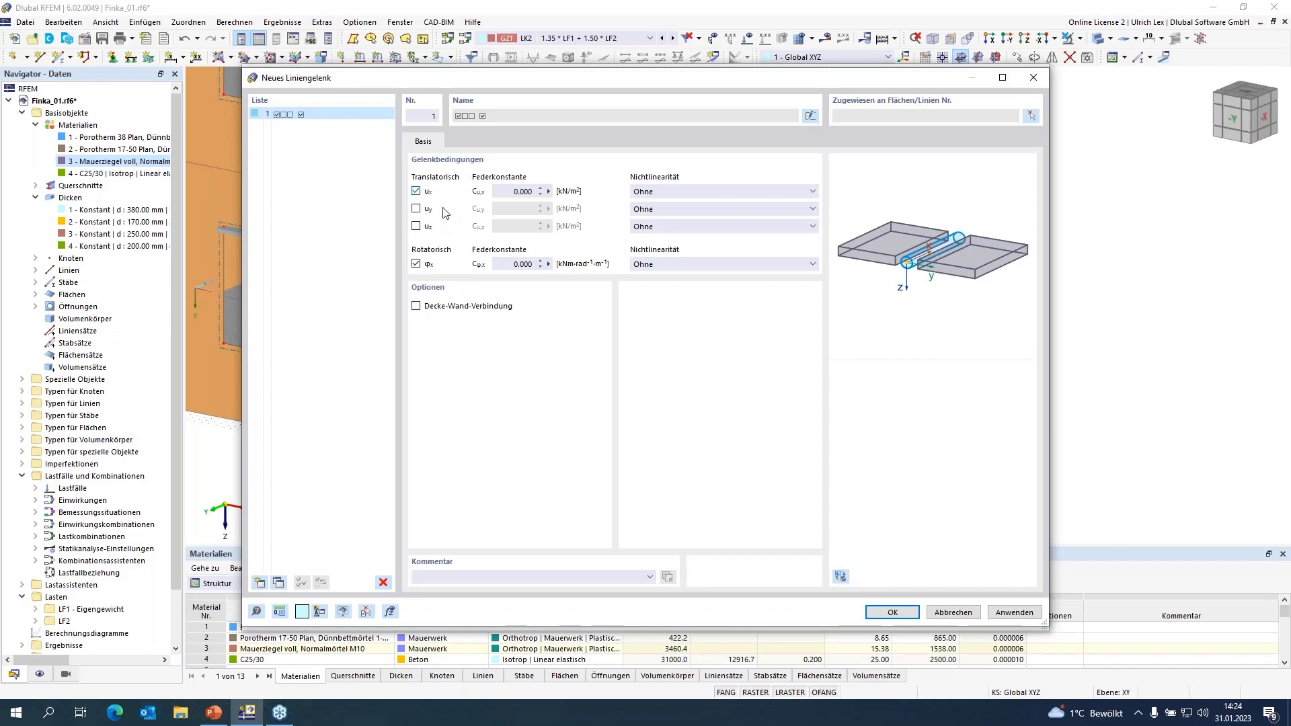
{"action": "left_click", "coordinate": [417, 265]}
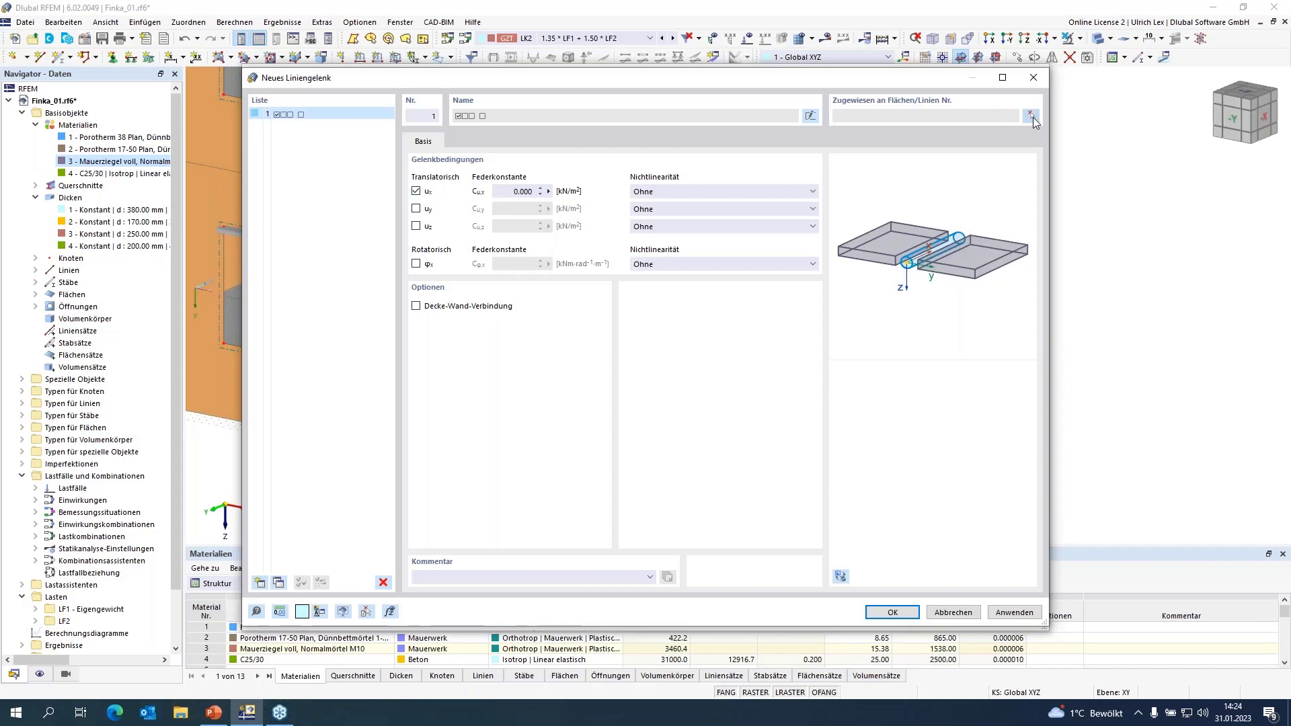
- Assign the line hinge to both arch wall surfaces along their shared vertical corner line 57
{"action": "left_click", "coordinate": [1033, 117]}
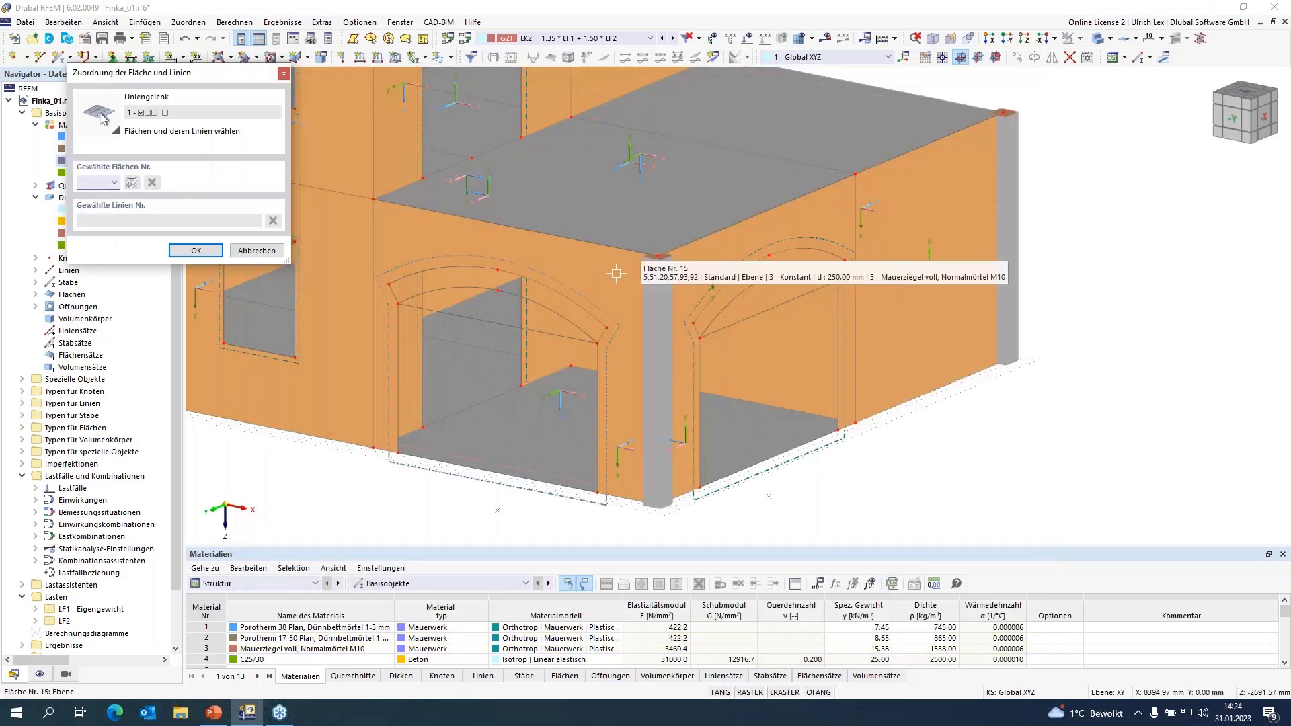
{"action": "left_click", "coordinate": [616, 273]}
{"action": "left_click", "coordinate": [661, 288]}
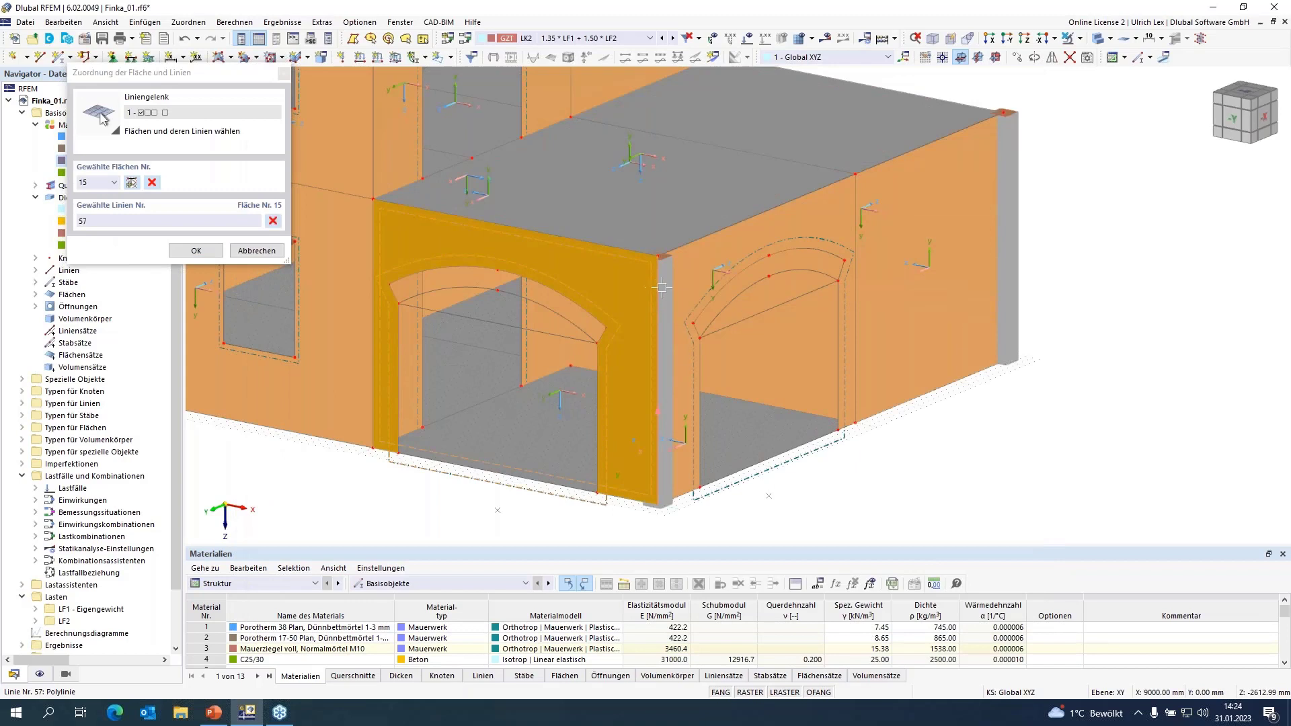
{"action": "left_click", "coordinate": [699, 272]}
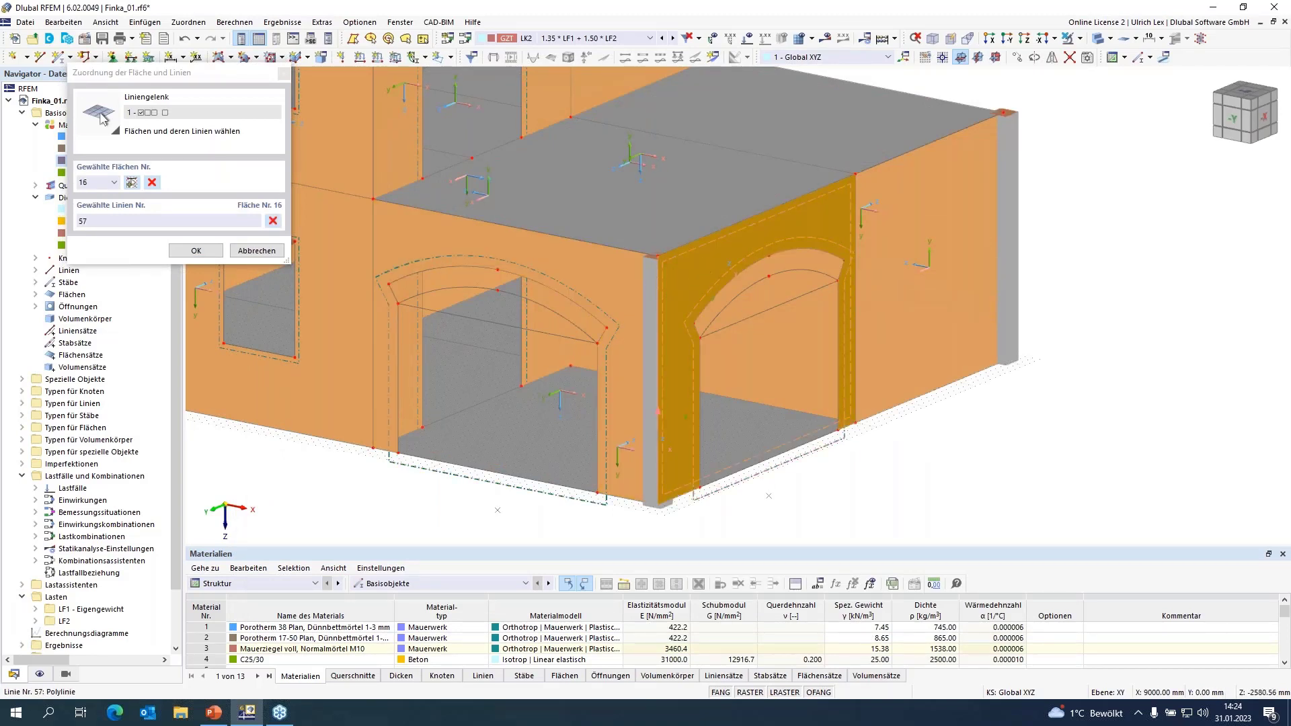
- Assign the line hinge to wall surfaces 4 and 3 along the annex's other corner line 55 and accept the surface changes
{"action": "left_click", "coordinate": [945, 193]}
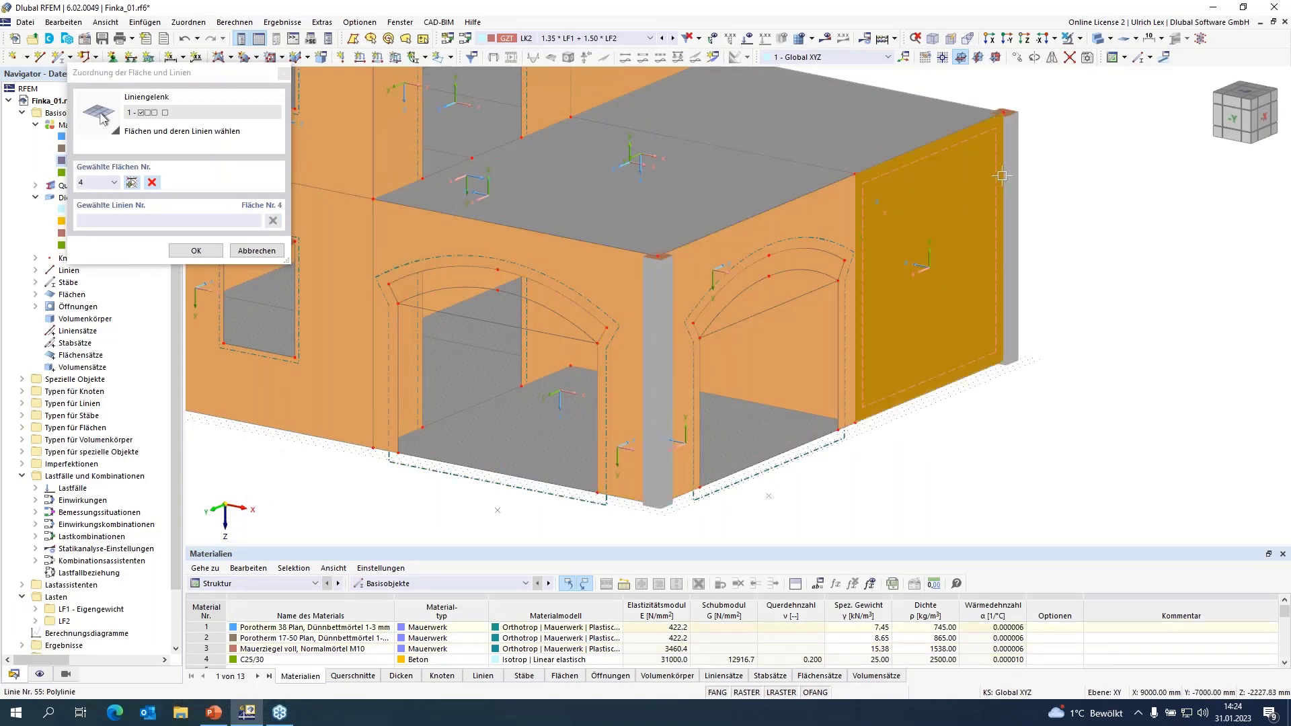
{"action": "left_click", "coordinate": [1002, 176]}
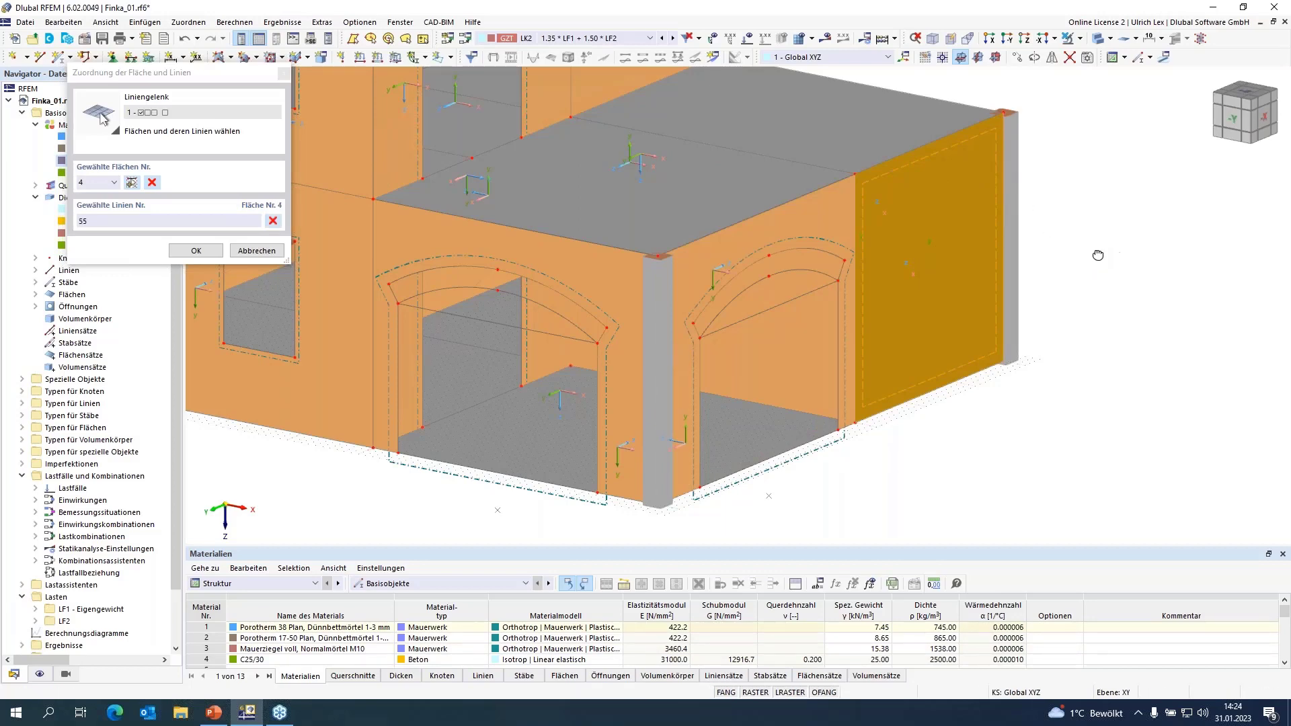
{"action": "middle_click_drag", "start_coordinate": [1098, 251], "coordinate": [773, 289], "text": "ctrl"}
{"action": "left_click", "coordinate": [396, 389]}
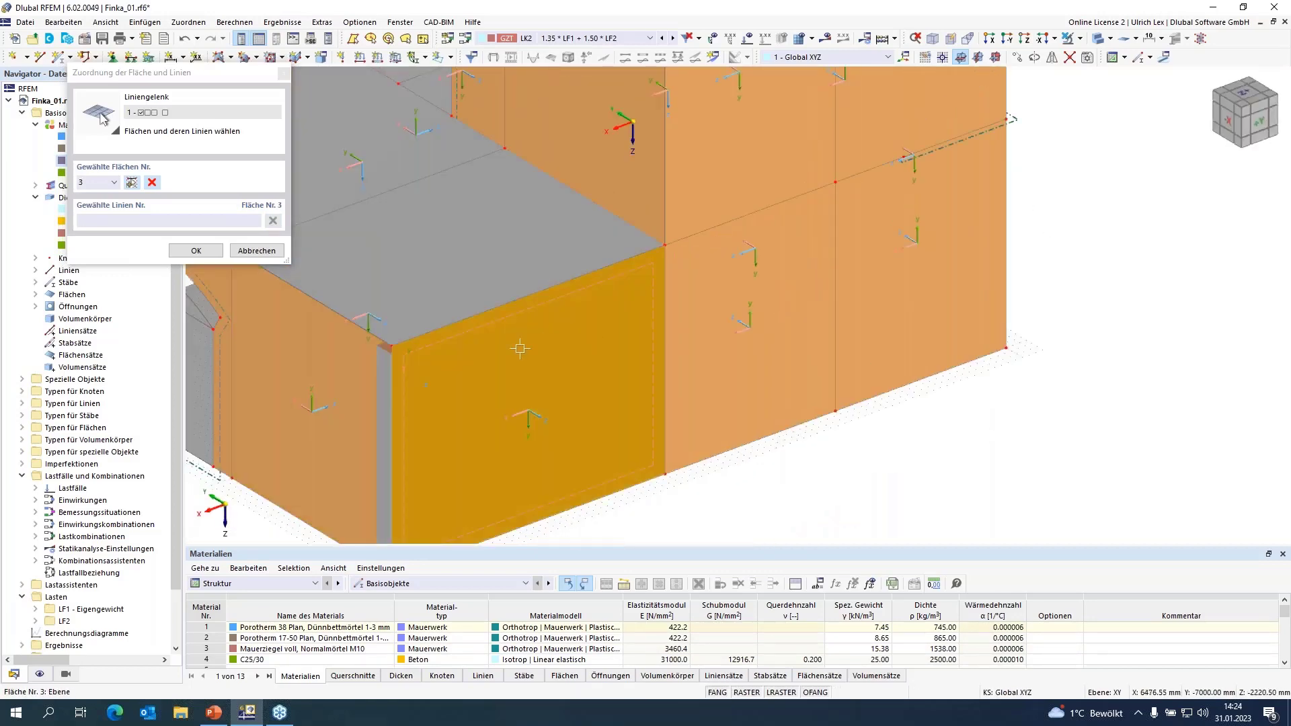
{"action": "left_click", "coordinate": [390, 389]}
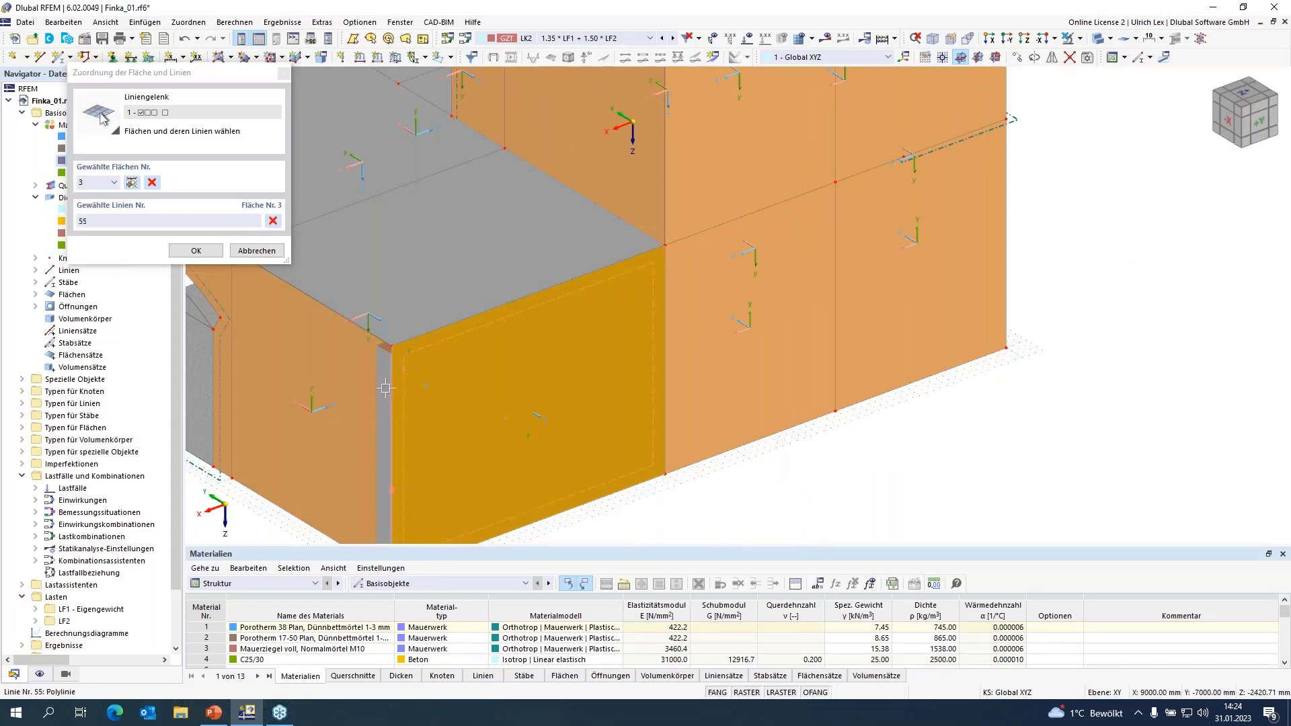
{"action": "left_click", "coordinate": [196, 251]}
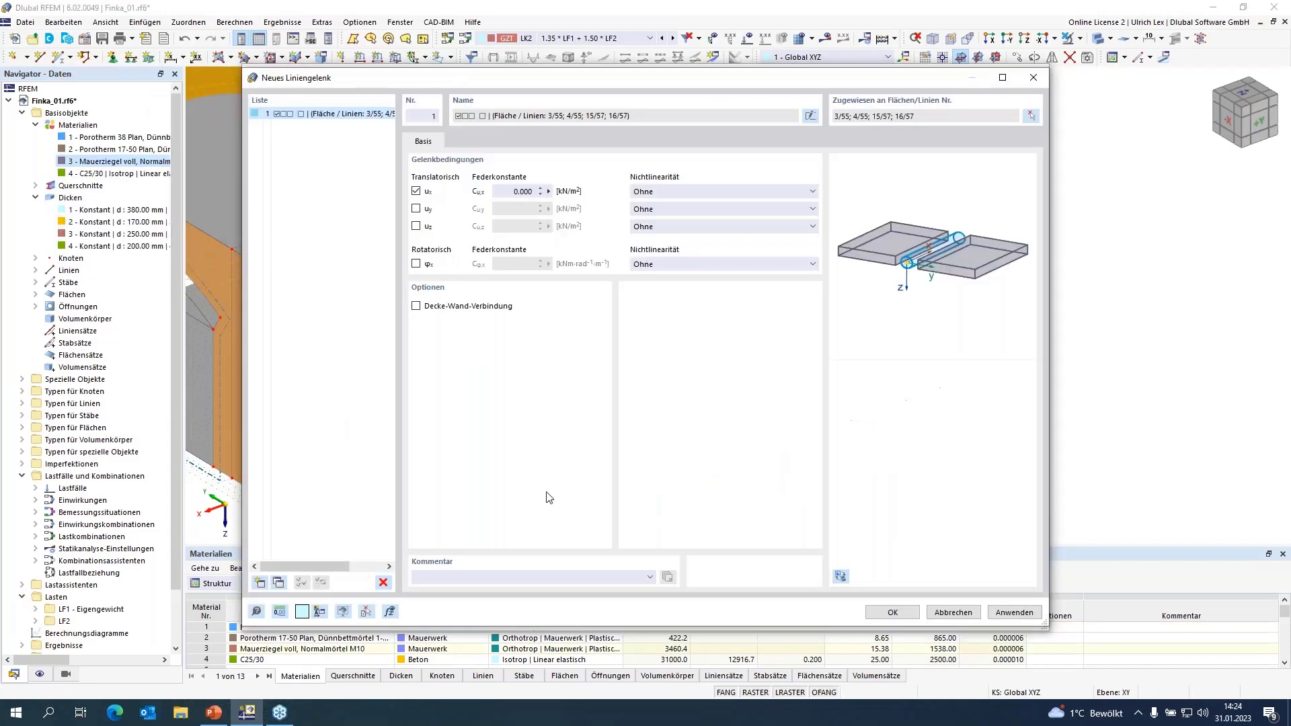
{"action": "left_click", "coordinate": [898, 613]}
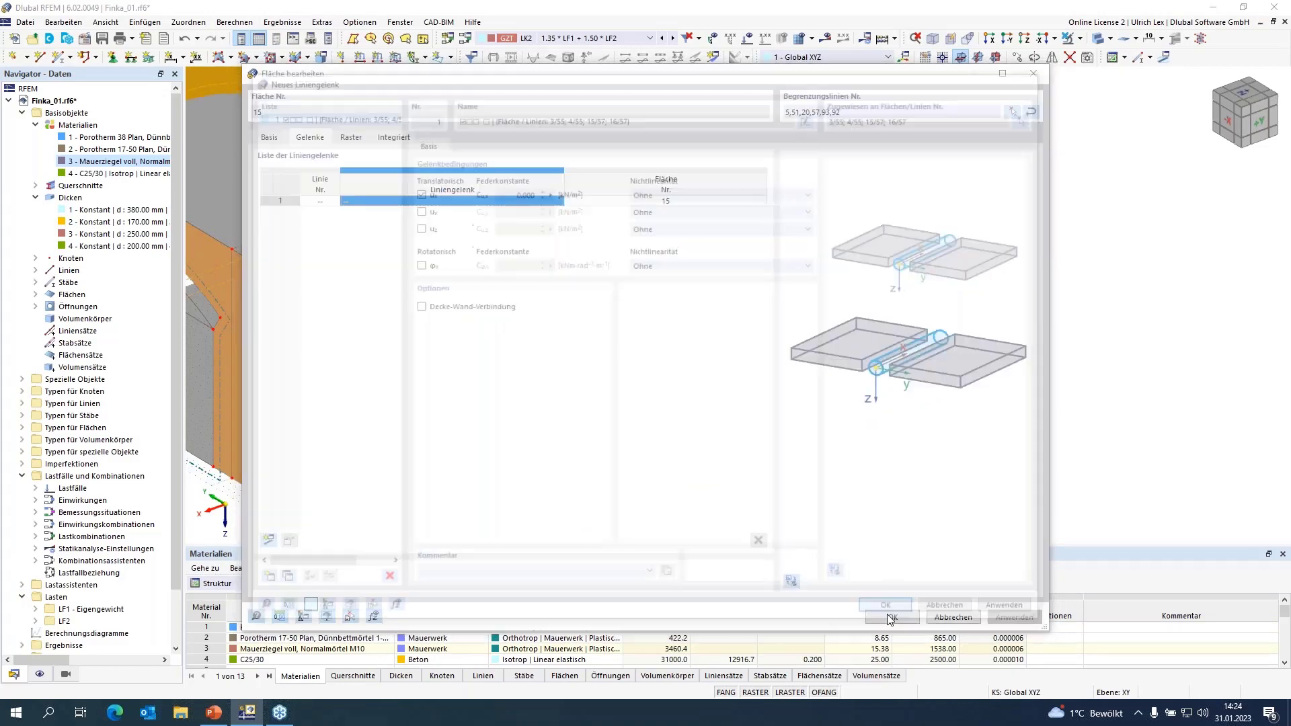
{"action": "left_click", "coordinate": [892, 616]}
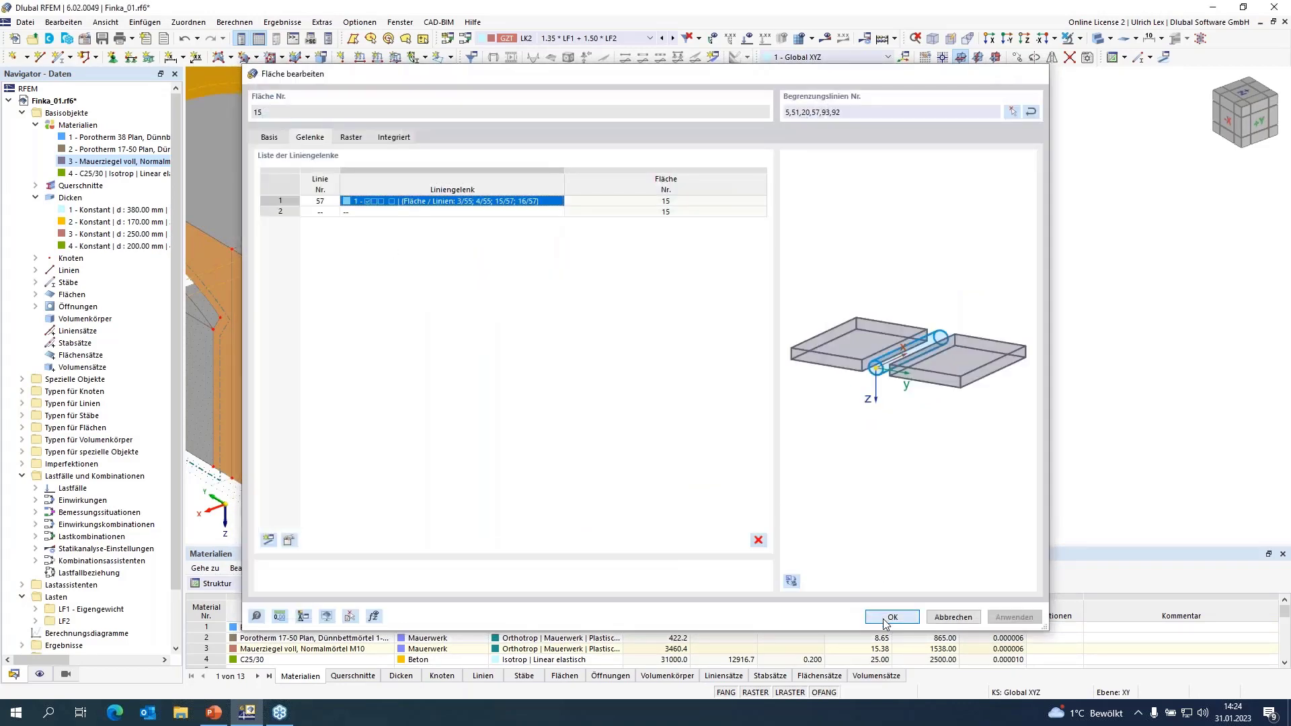
- Show the model in transparent display and examine the line hinges along the annex corner members
{"action": "left_click", "coordinate": [1100, 39]}
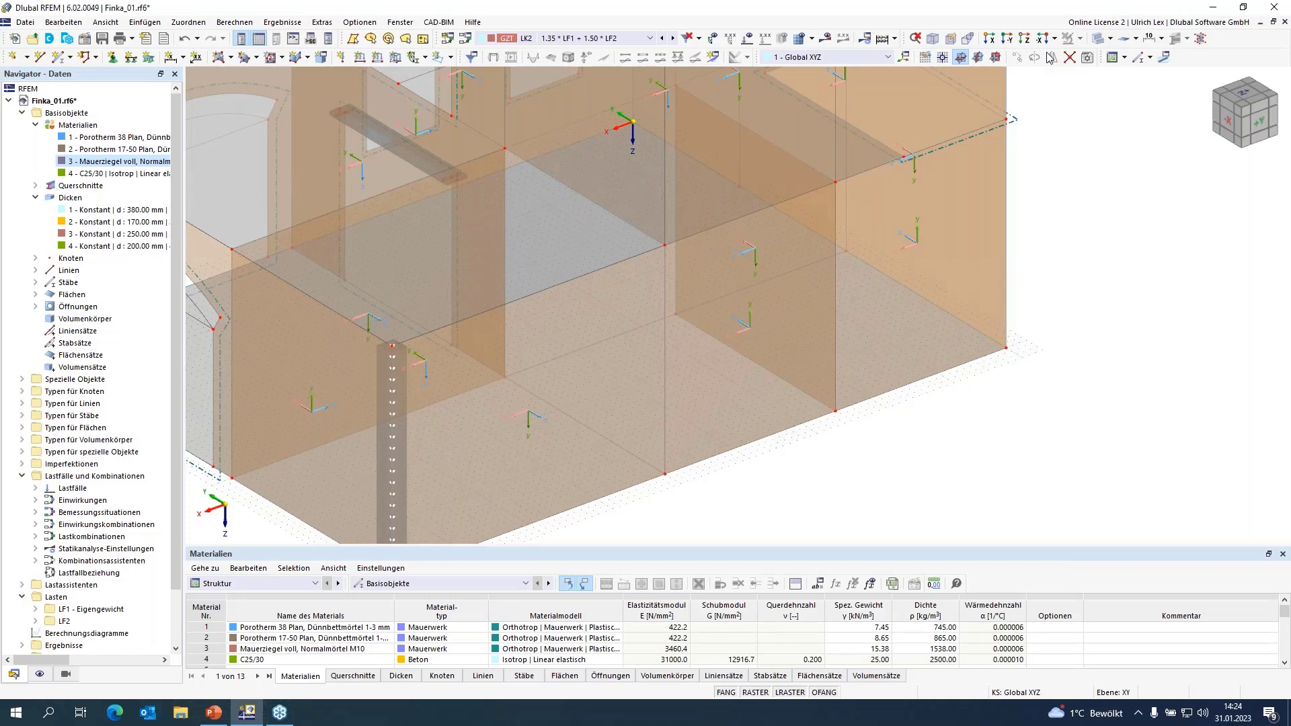
{"action": "left_click", "coordinate": [1100, 39]}
{"action": "left_click", "coordinate": [1100, 38]}
{"action": "scroll", "coordinate": [341, 462], "scroll_direction": "up", "scroll_amount": 2}
{"action": "scroll", "coordinate": [341, 462], "scroll_direction": "up", "scroll_amount": 2}
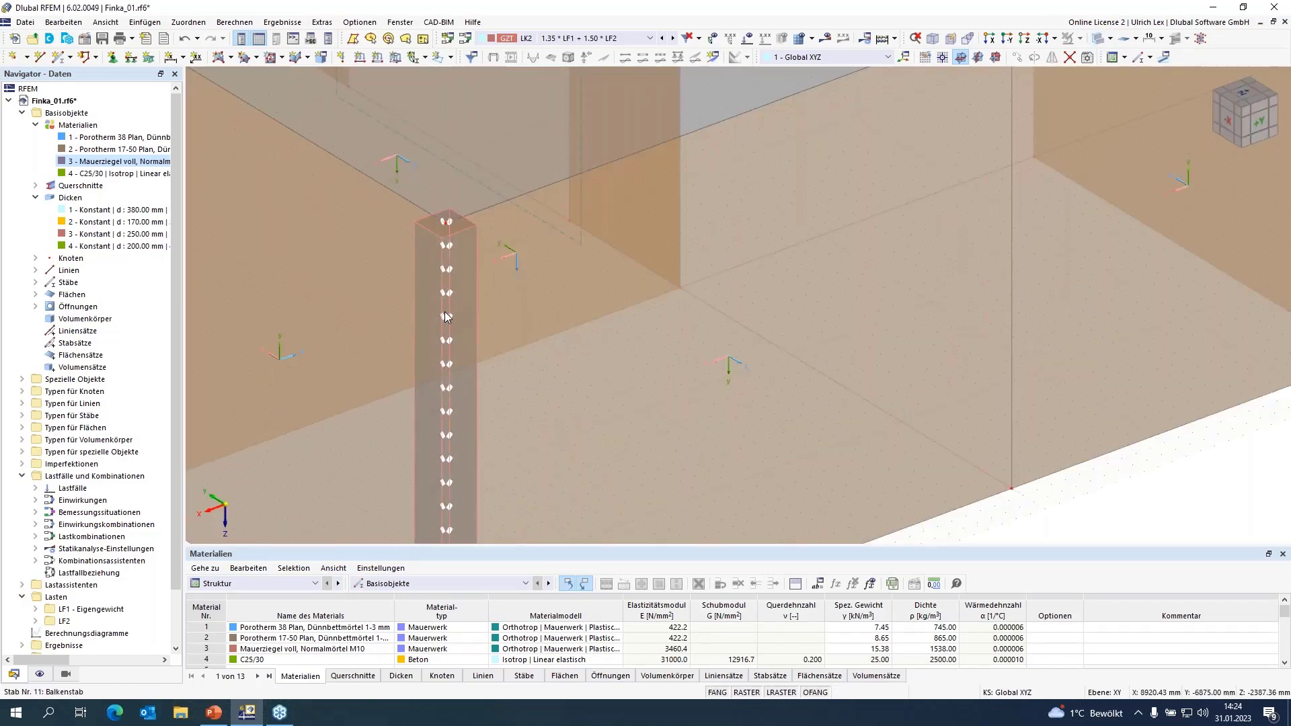
{"action": "scroll", "coordinate": [506, 203], "scroll_direction": "down", "scroll_amount": 3}
{"action": "scroll", "coordinate": [421, 371], "scroll_direction": "down", "scroll_amount": 2}
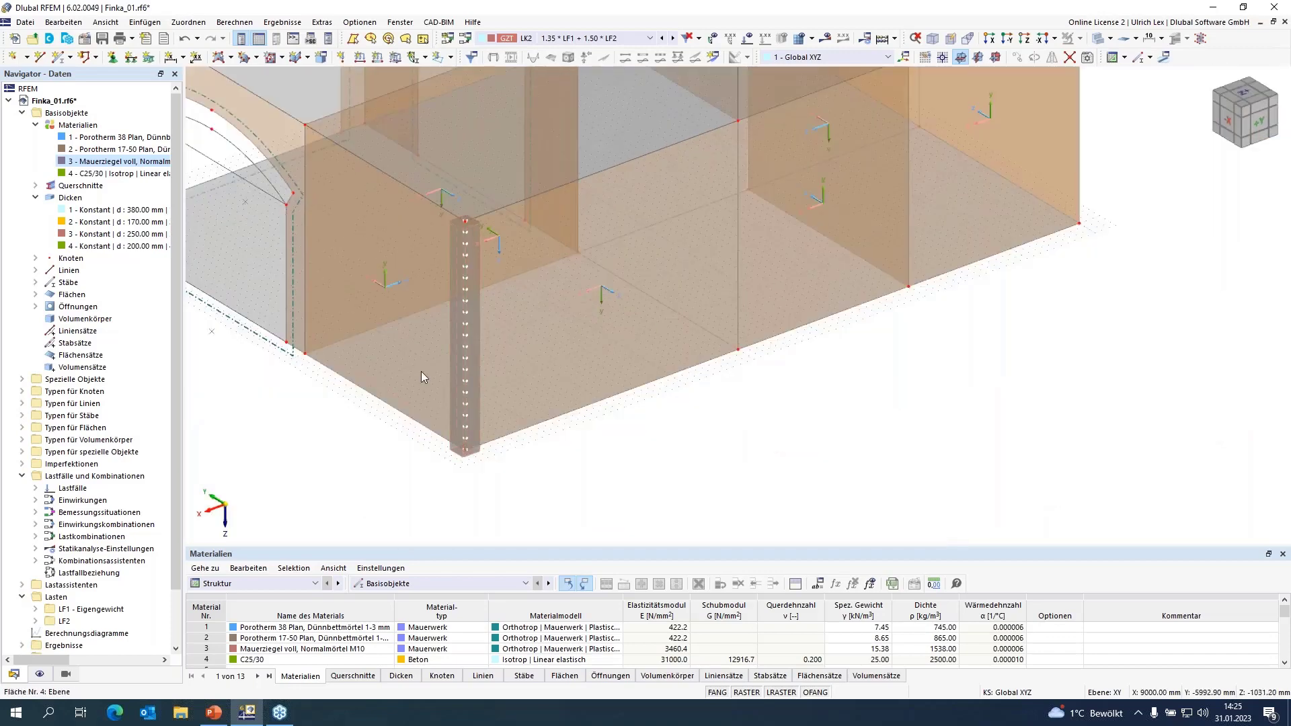
{"action": "middle_click_drag", "start_coordinate": [387, 481], "coordinate": [635, 459]}
{"action": "scroll", "coordinate": [635, 470], "scroll_direction": "down", "scroll_amount": 4}
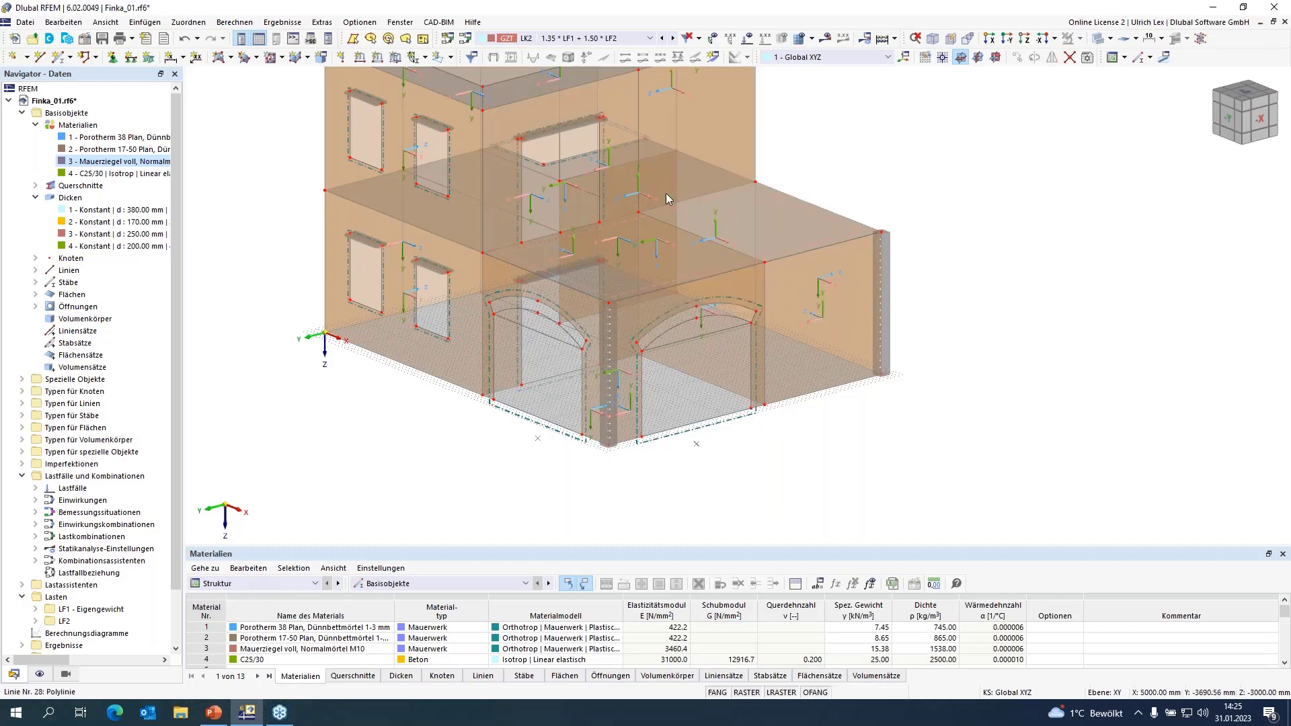
- Activate hinges on the 170 mm interior wall surface 14 and choose the existing line hinge 1 for it
{"action": "scroll", "coordinate": [697, 171], "scroll_direction": "up", "scroll_amount": 4}
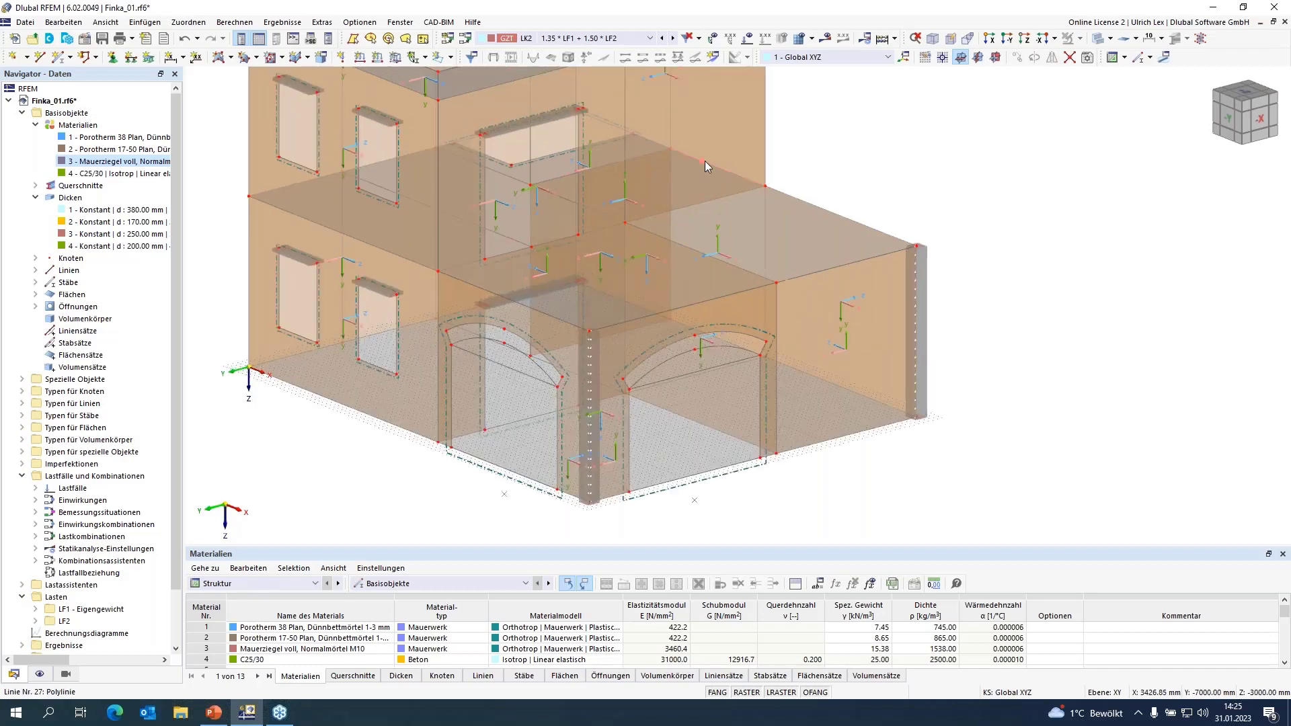
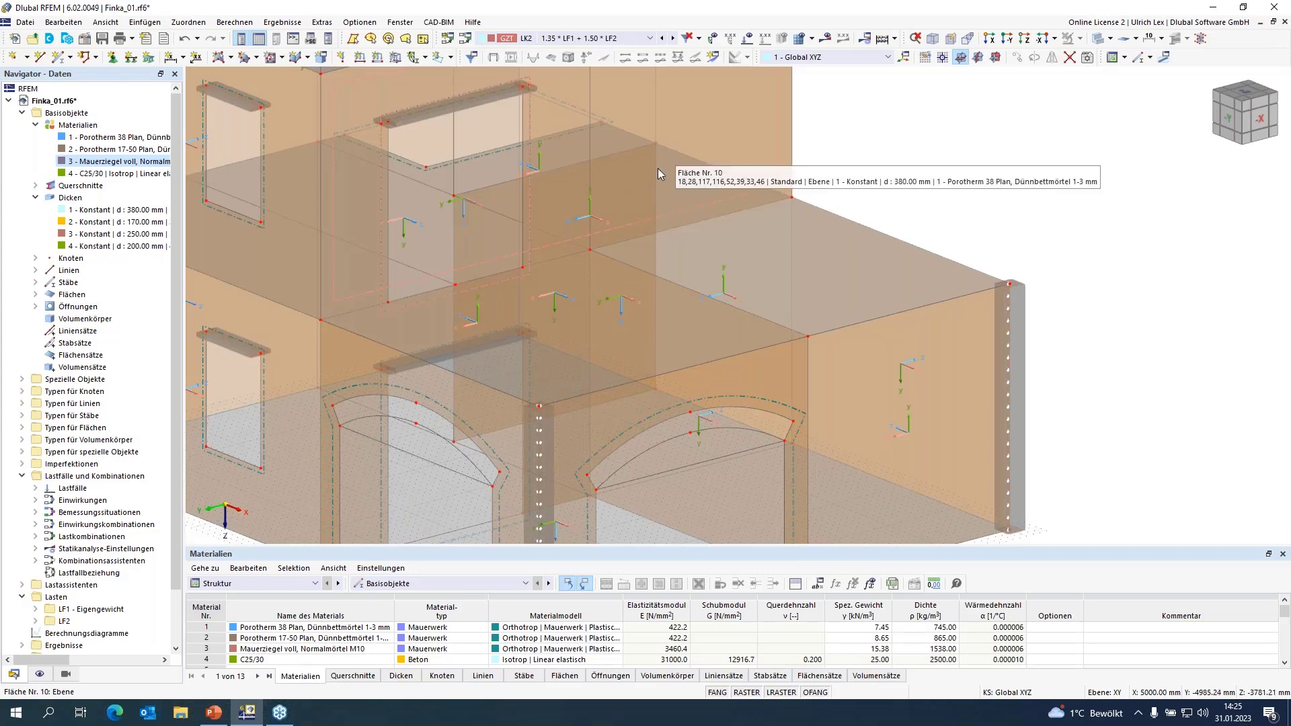
{"action": "double_click", "coordinate": [457, 442]}
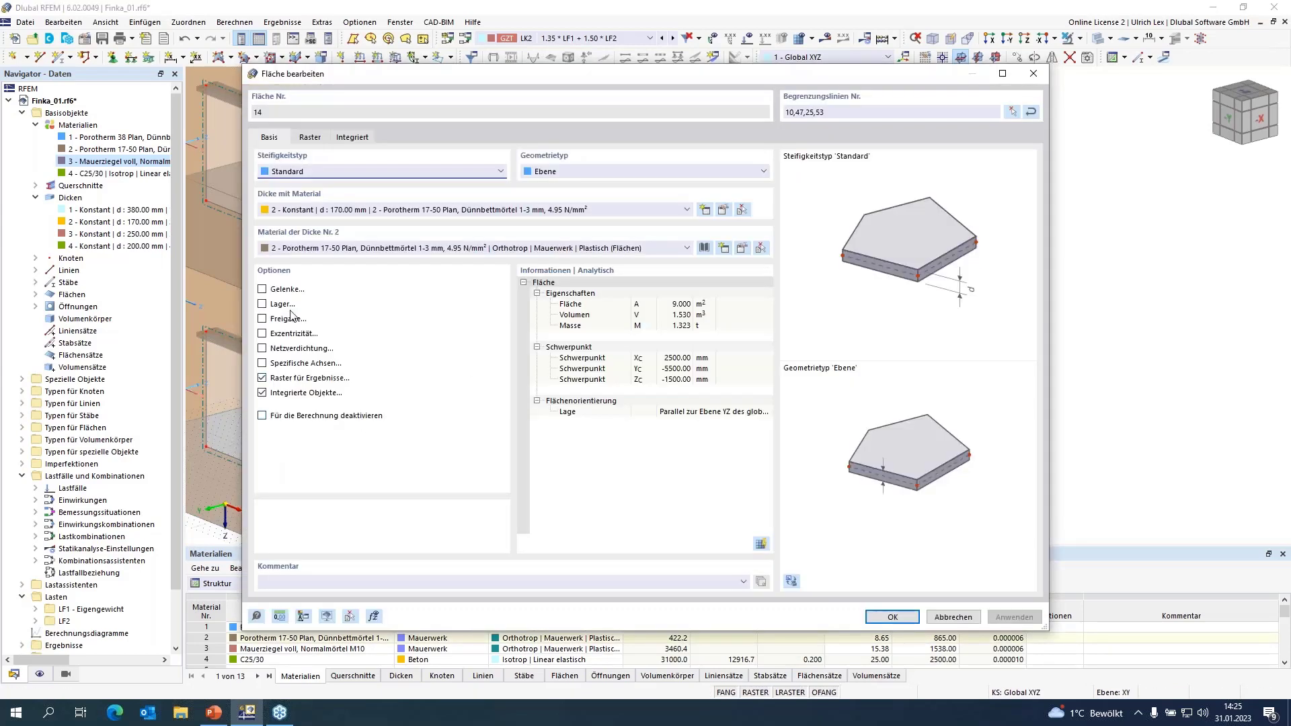
{"action": "left_click", "coordinate": [262, 290]}
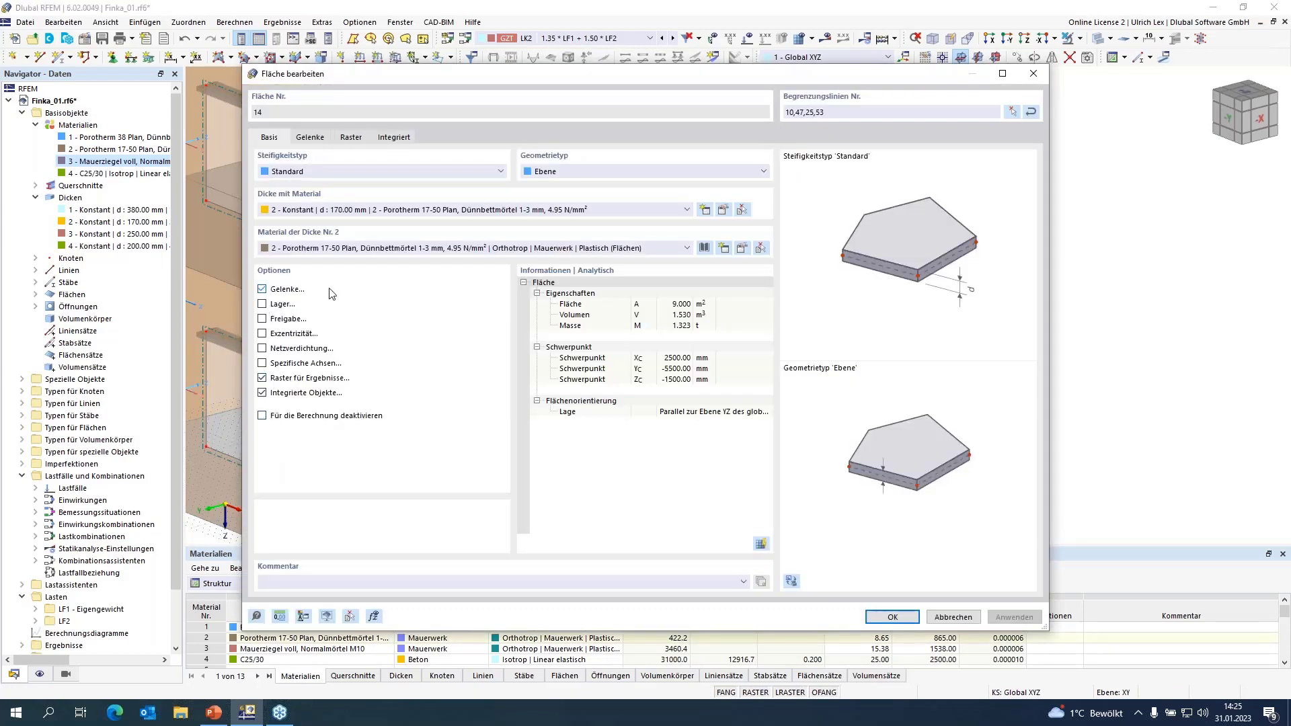
{"action": "left_click", "coordinate": [326, 142]}
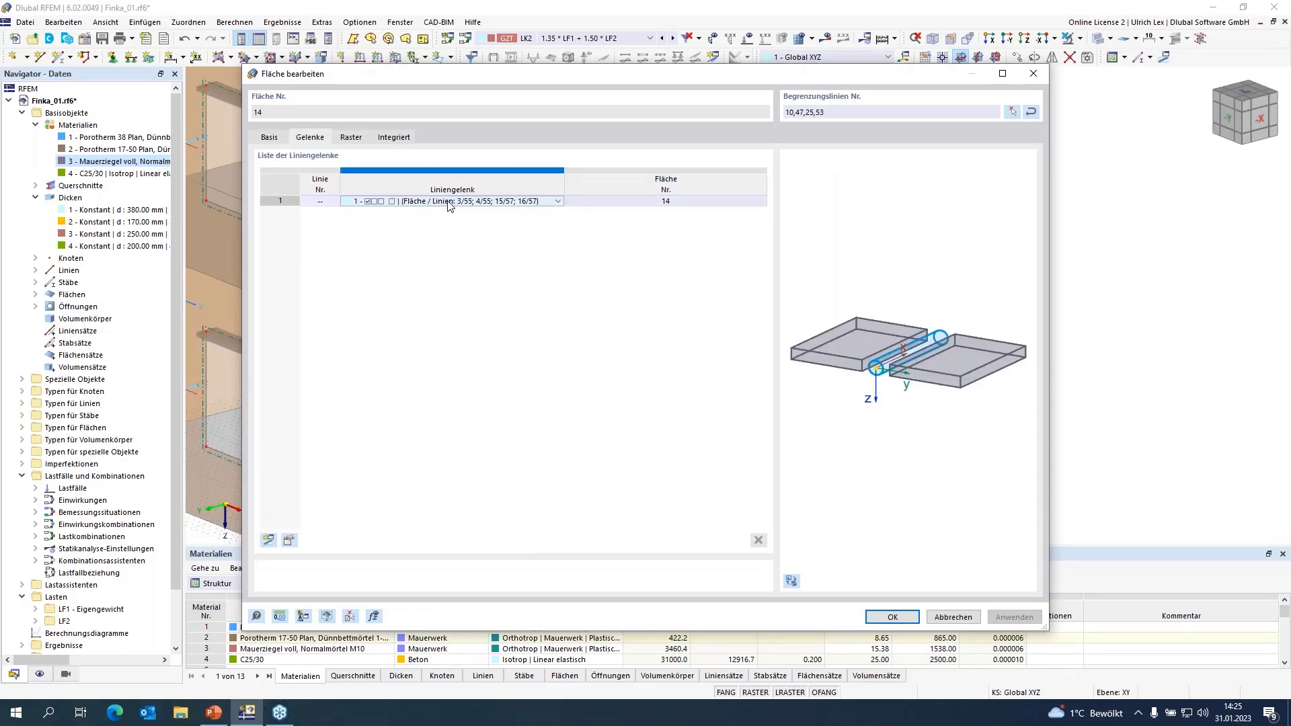
{"action": "left_click", "coordinate": [511, 207]}
{"action": "left_click", "coordinate": [377, 210]}
- Assign the line hinge to surface 14 along its vertical boundary line 47 and accept the surface changes
{"action": "left_click", "coordinate": [336, 205]}
{"action": "left_click", "coordinate": [335, 202]}
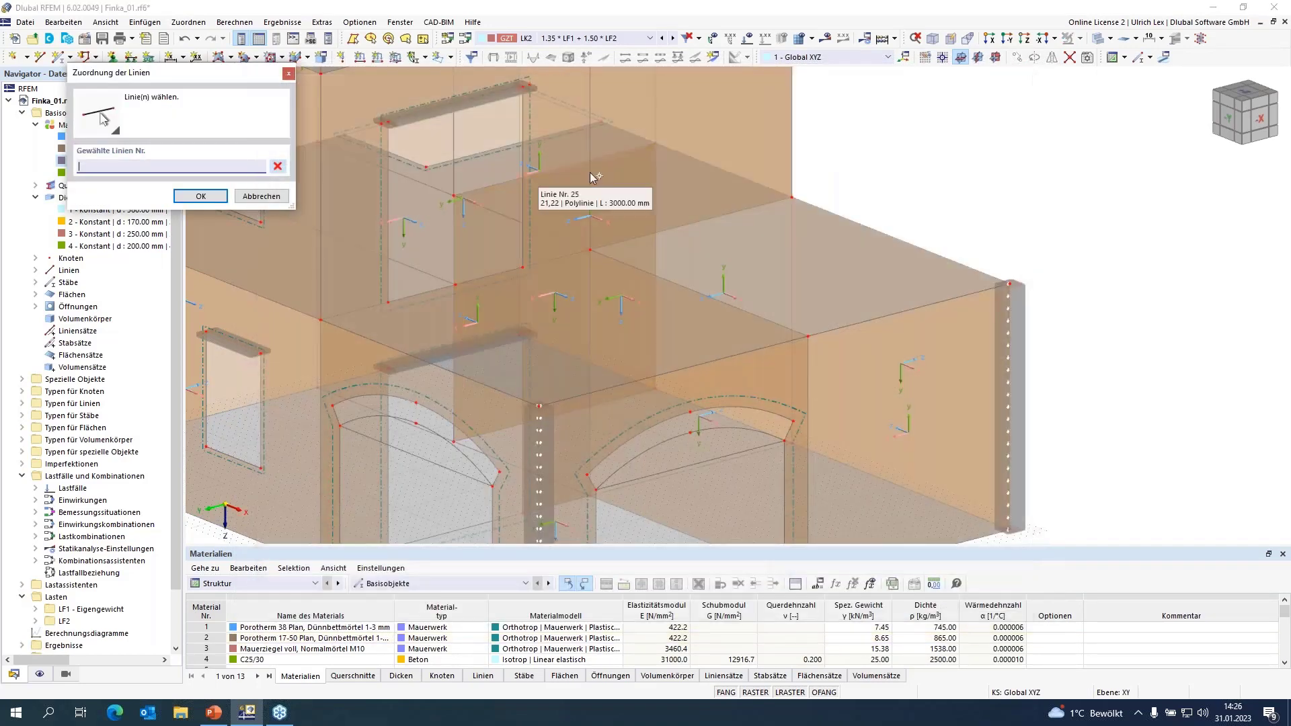
{"action": "left_click", "coordinate": [653, 185]}
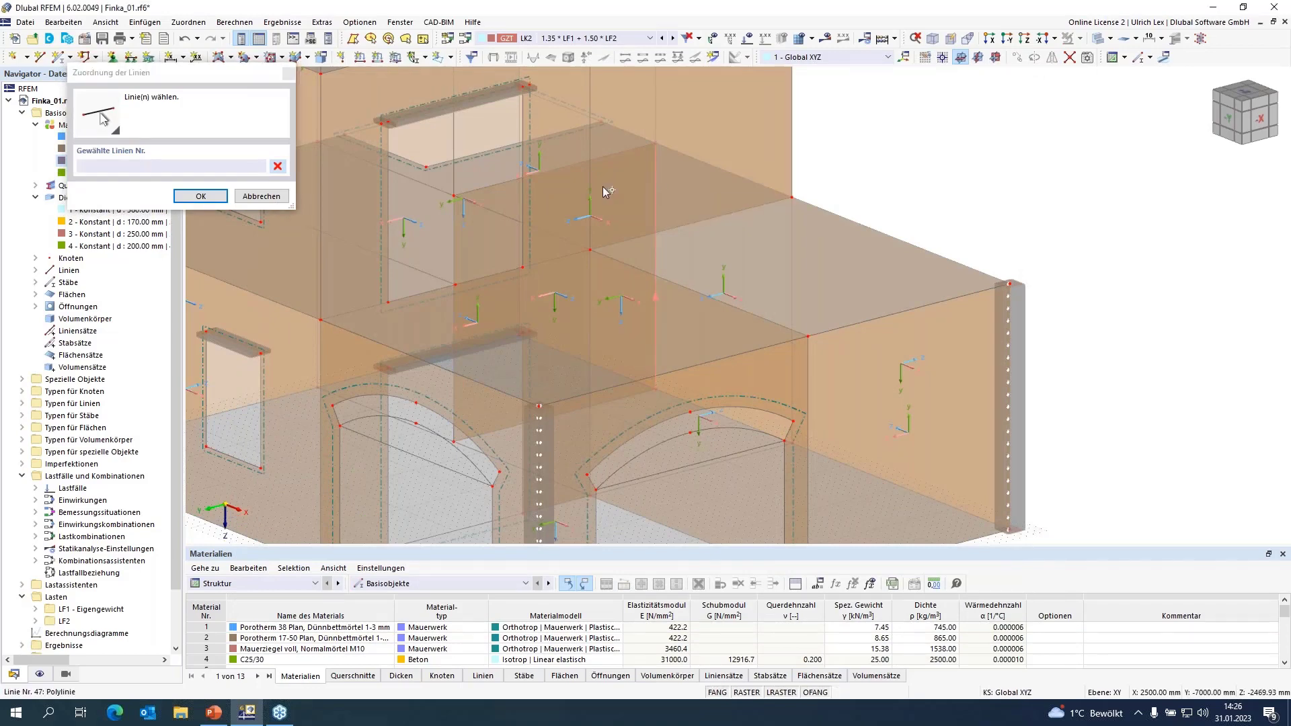
{"action": "left_click", "coordinate": [201, 196]}
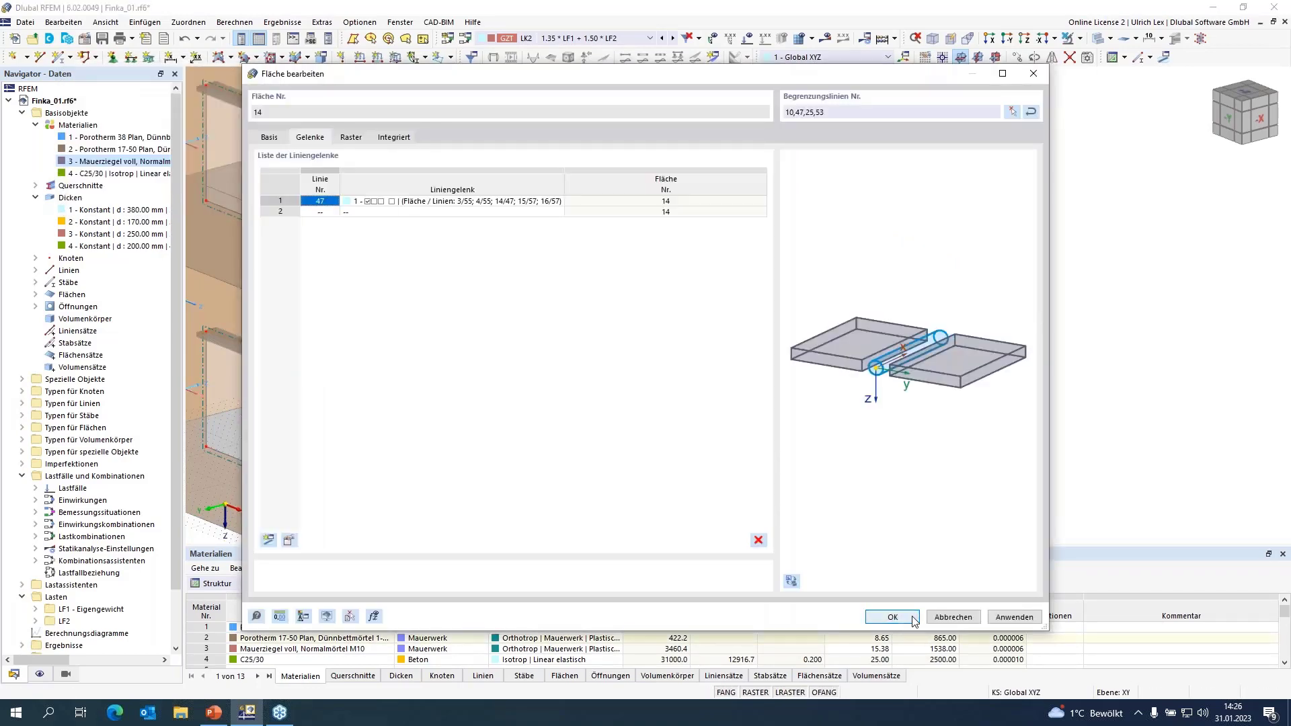
{"action": "left_click", "coordinate": [899, 614]}
{"action": "left_click", "coordinate": [1030, 246]}
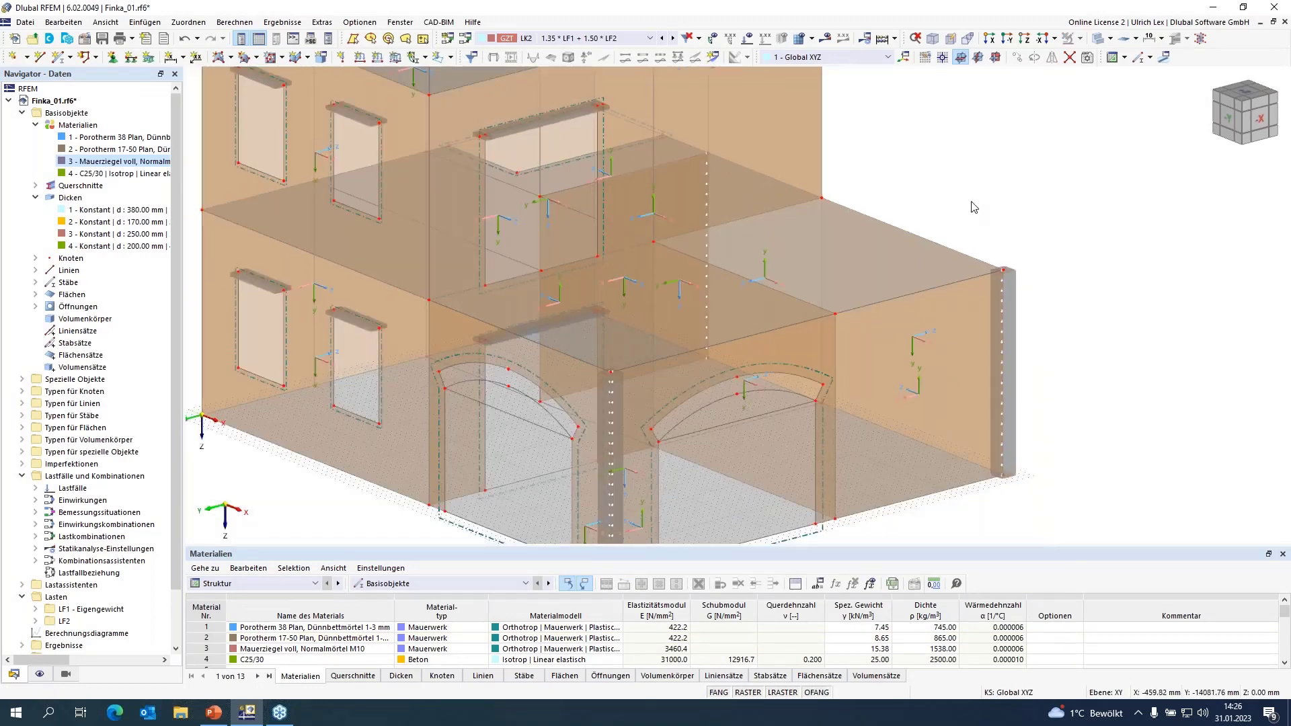
- Create a standard surface from the curved arch band's boundary lines above the annex opening in the Y = 0 wall, using the 250 mm Mauerziegel voll thickness
{"action": "scroll", "coordinate": [973, 200], "scroll_direction": "down", "scroll_amount": 3}
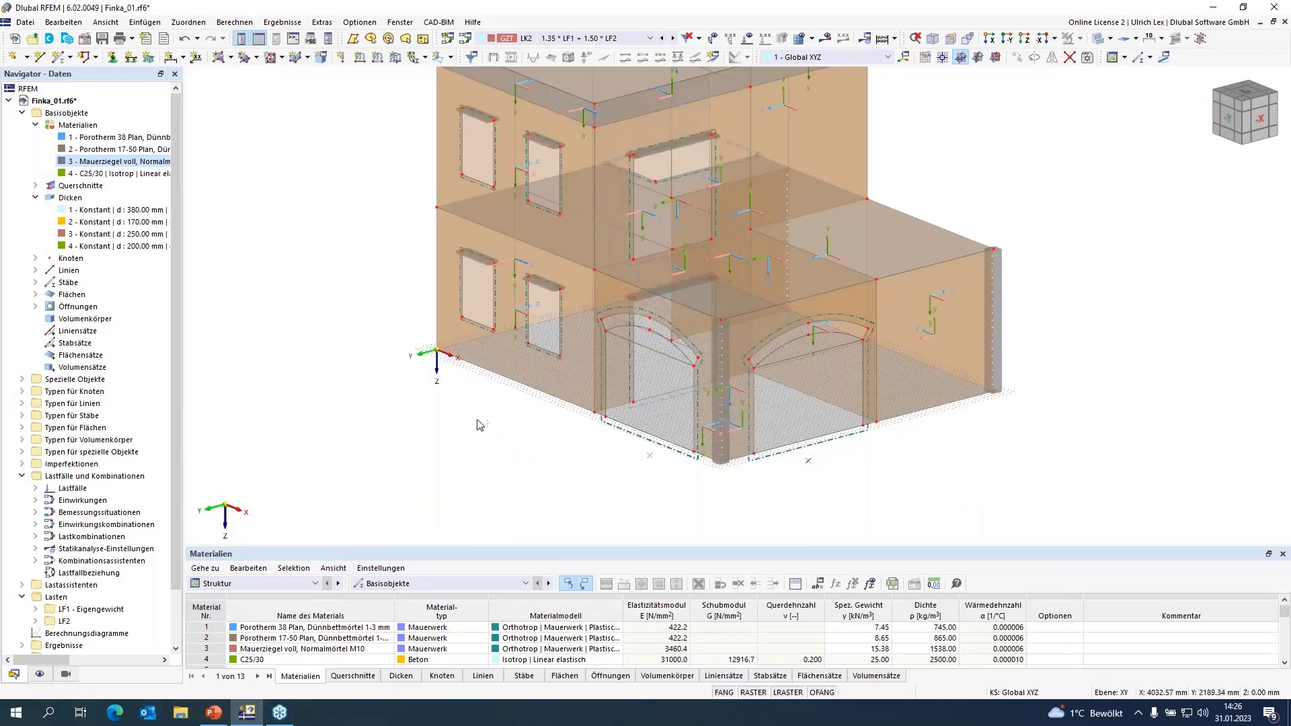
{"action": "middle_click_drag", "start_coordinate": [440, 410], "coordinate": [515, 468], "text": "ctrl"}
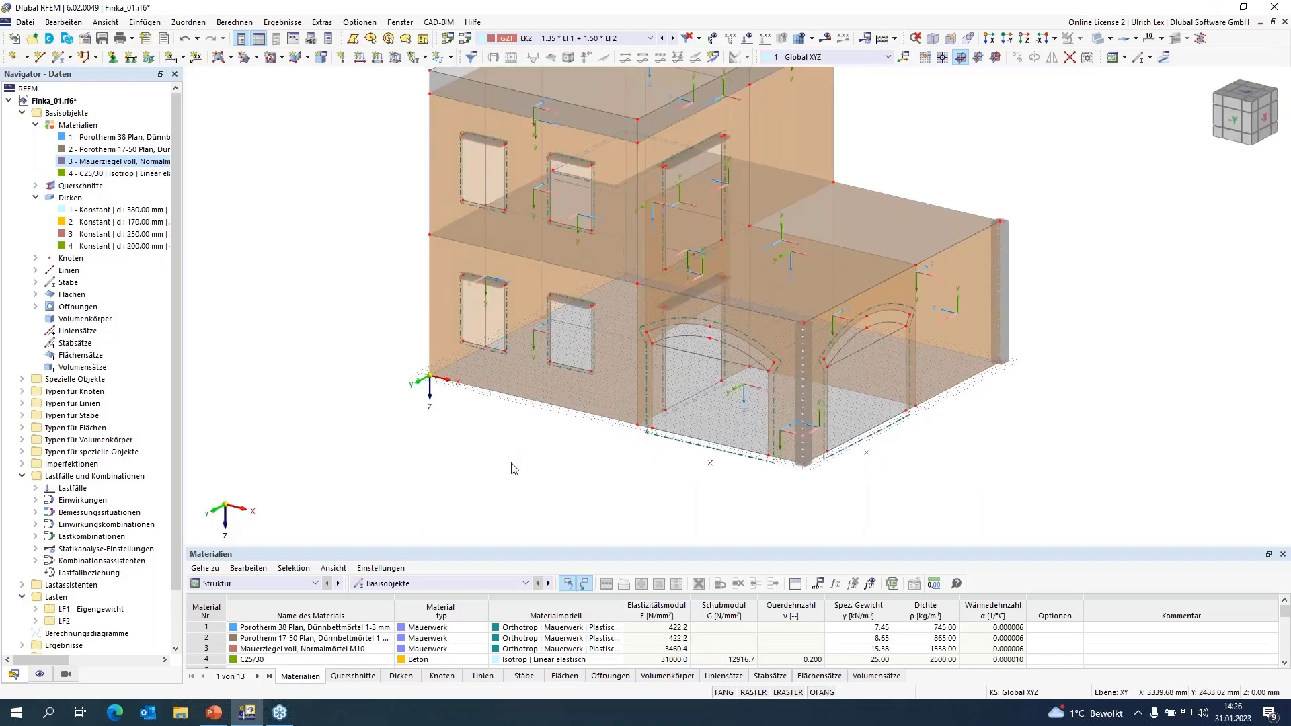
{"action": "scroll", "coordinate": [982, 151], "scroll_direction": "up", "scroll_amount": 2}
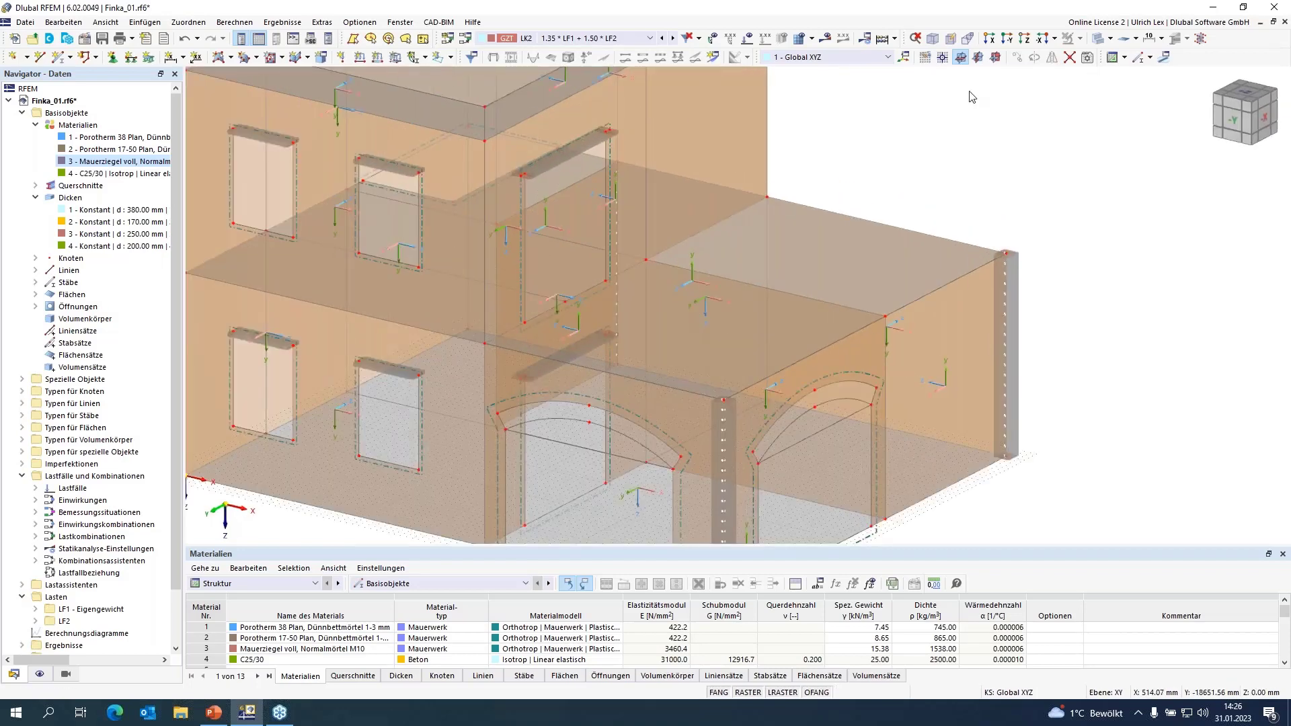
{"action": "scroll", "coordinate": [672, 457], "scroll_direction": "up", "scroll_amount": 3}
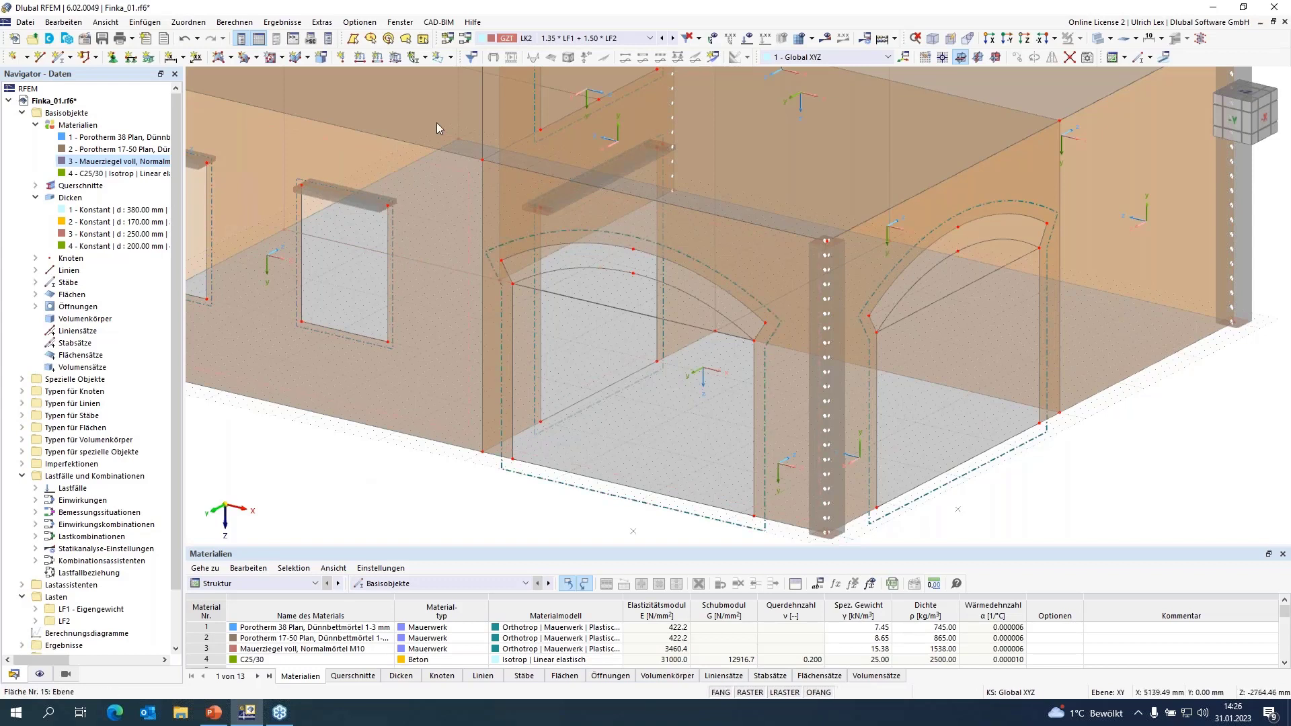
{"action": "left_click", "coordinate": [231, 58]}
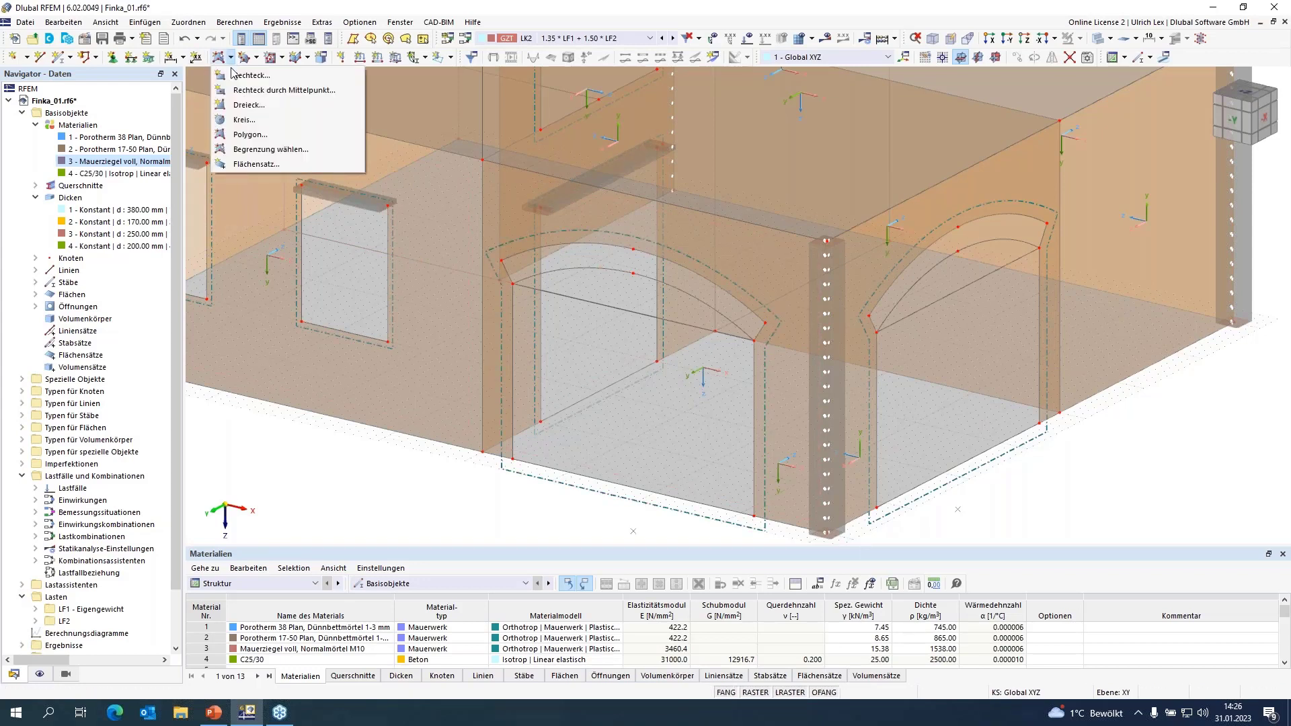
{"action": "left_click", "coordinate": [268, 149]}
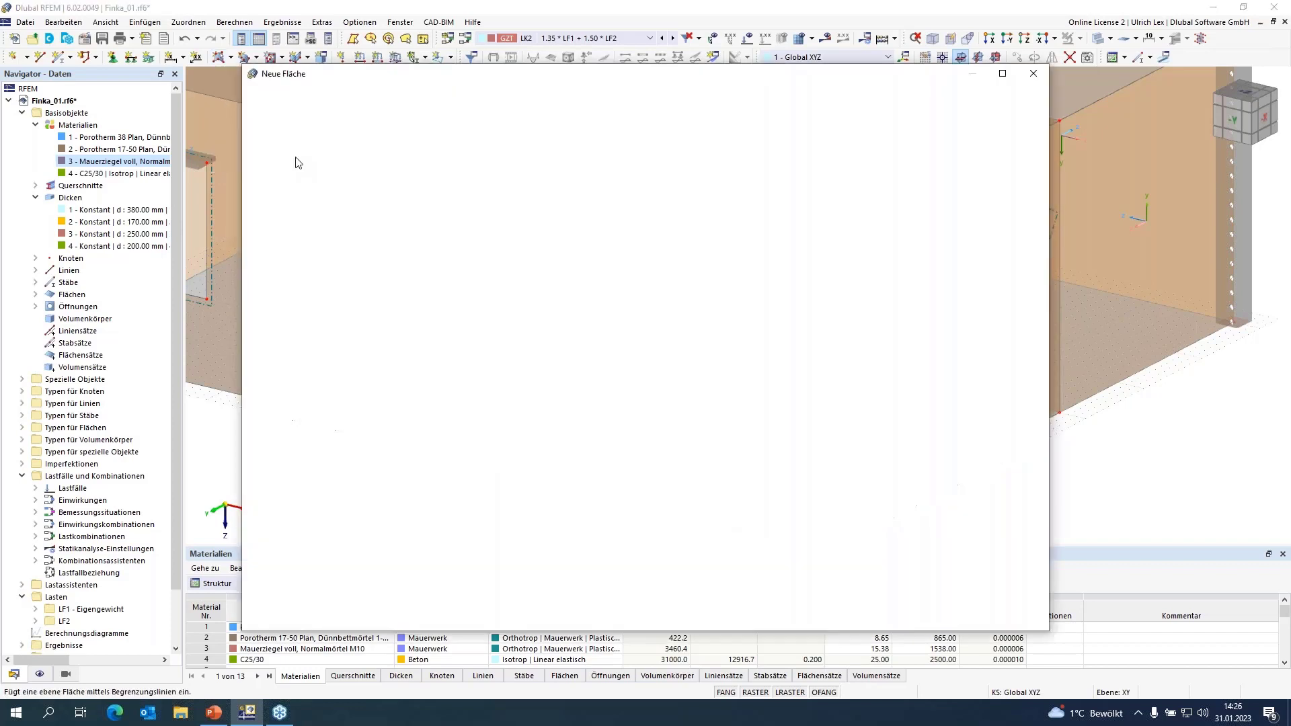
{"action": "left_click", "coordinate": [525, 213]}
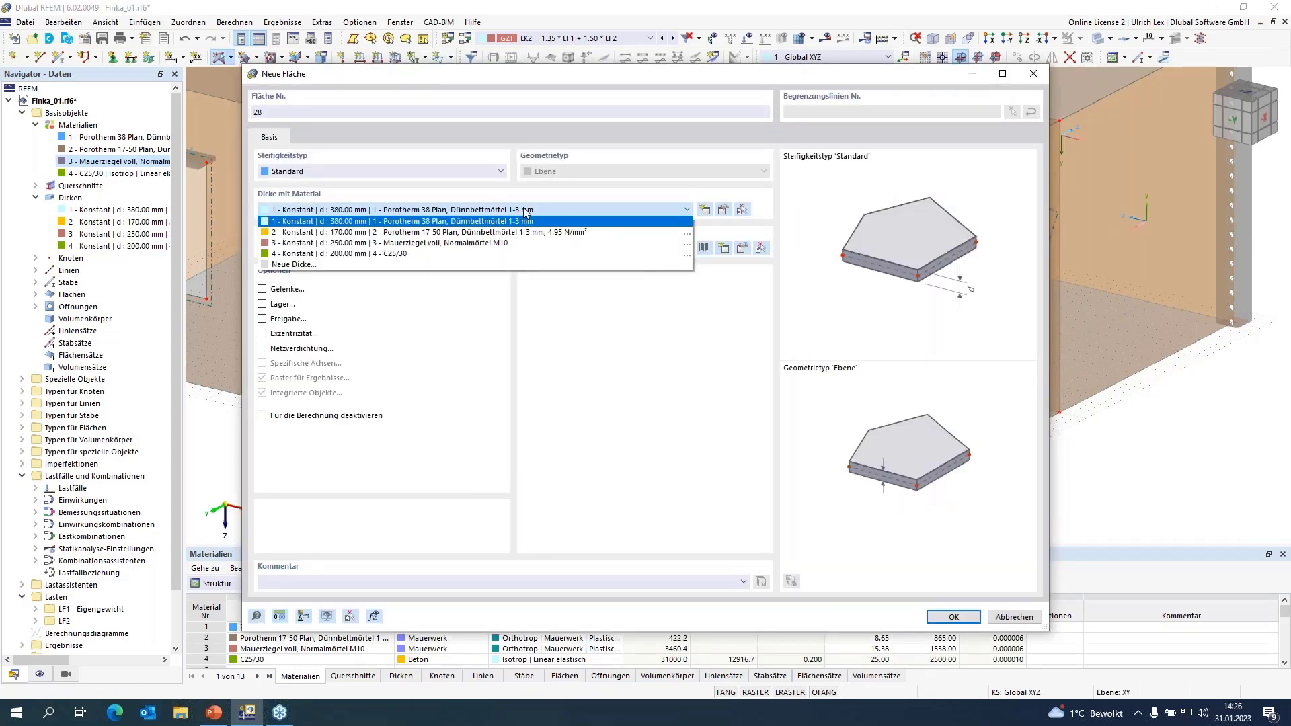
{"action": "left_click", "coordinate": [536, 245]}
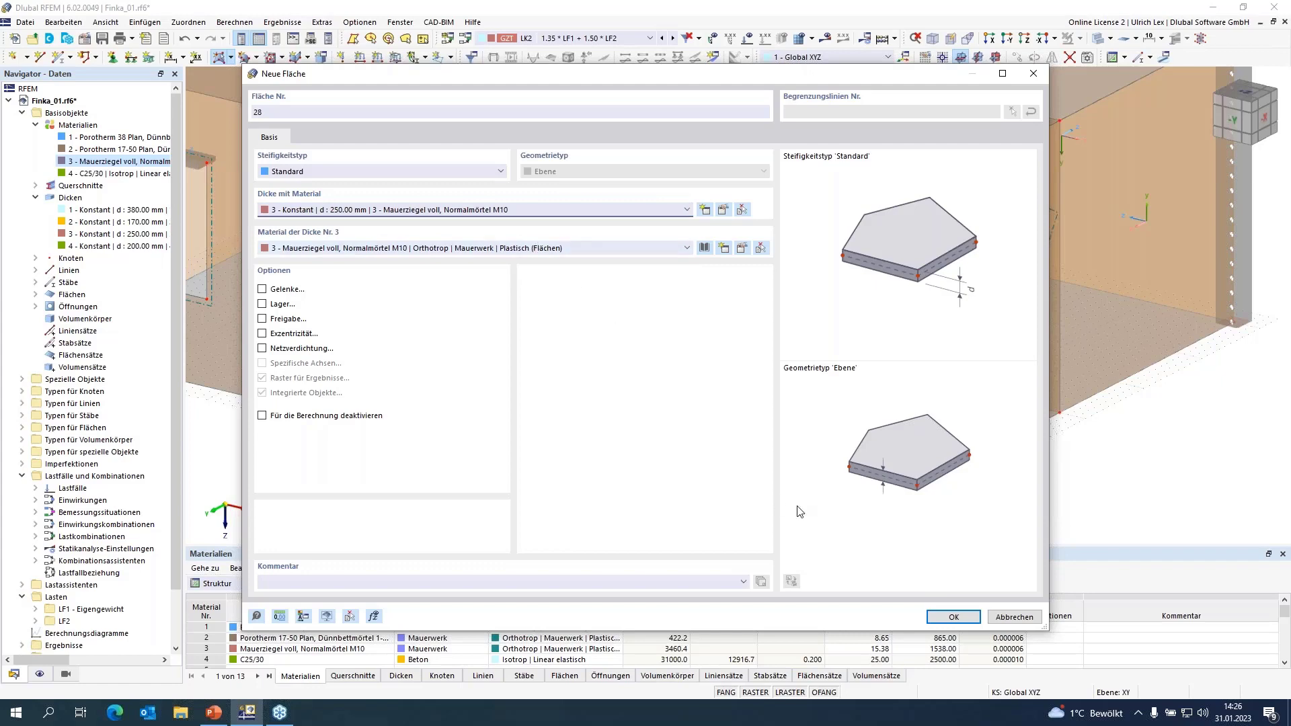
{"action": "left_click", "coordinate": [953, 616]}
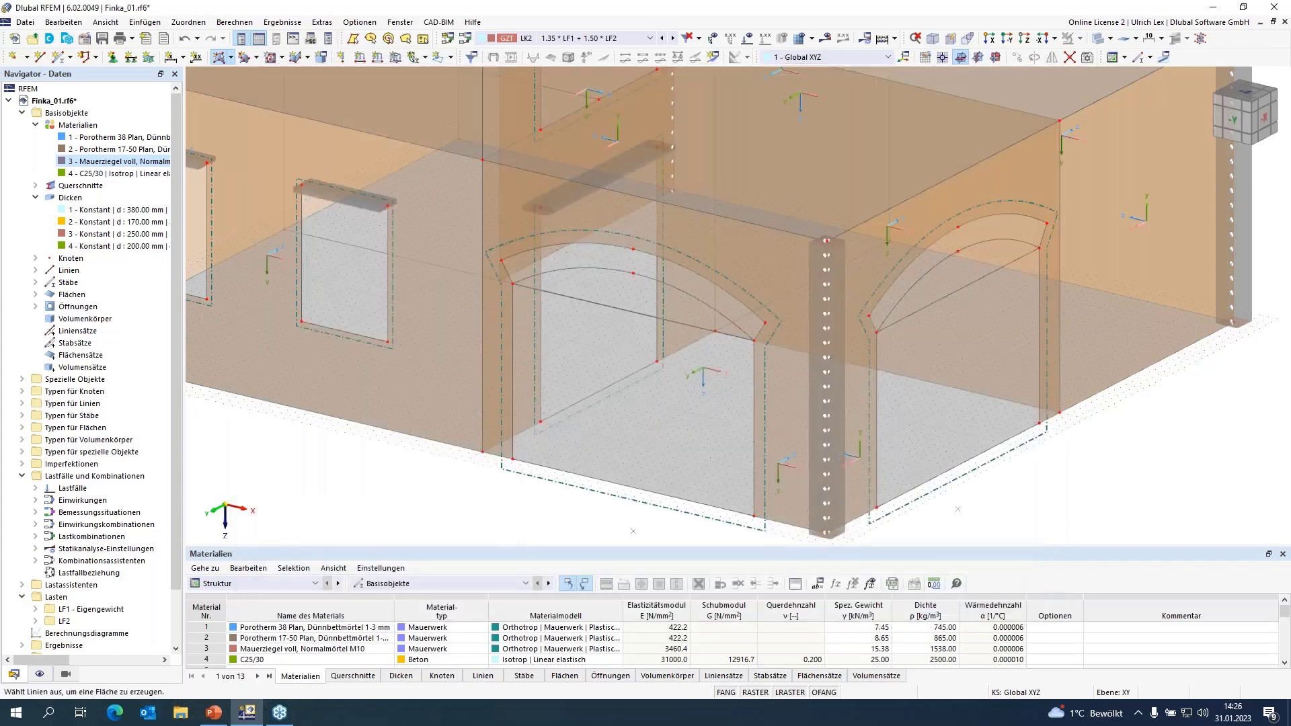
{"action": "scroll", "coordinate": [673, 302], "scroll_direction": "up", "scroll_amount": 5}
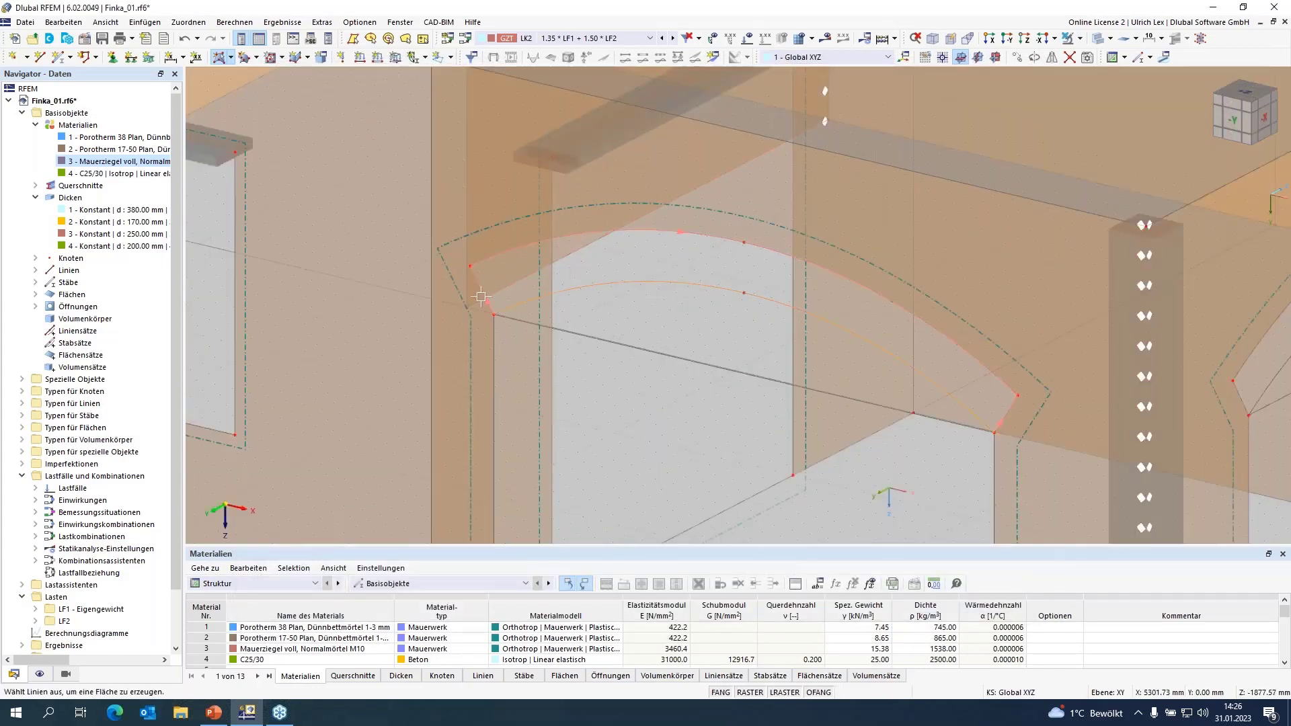
{"action": "left_click", "coordinate": [503, 306]}
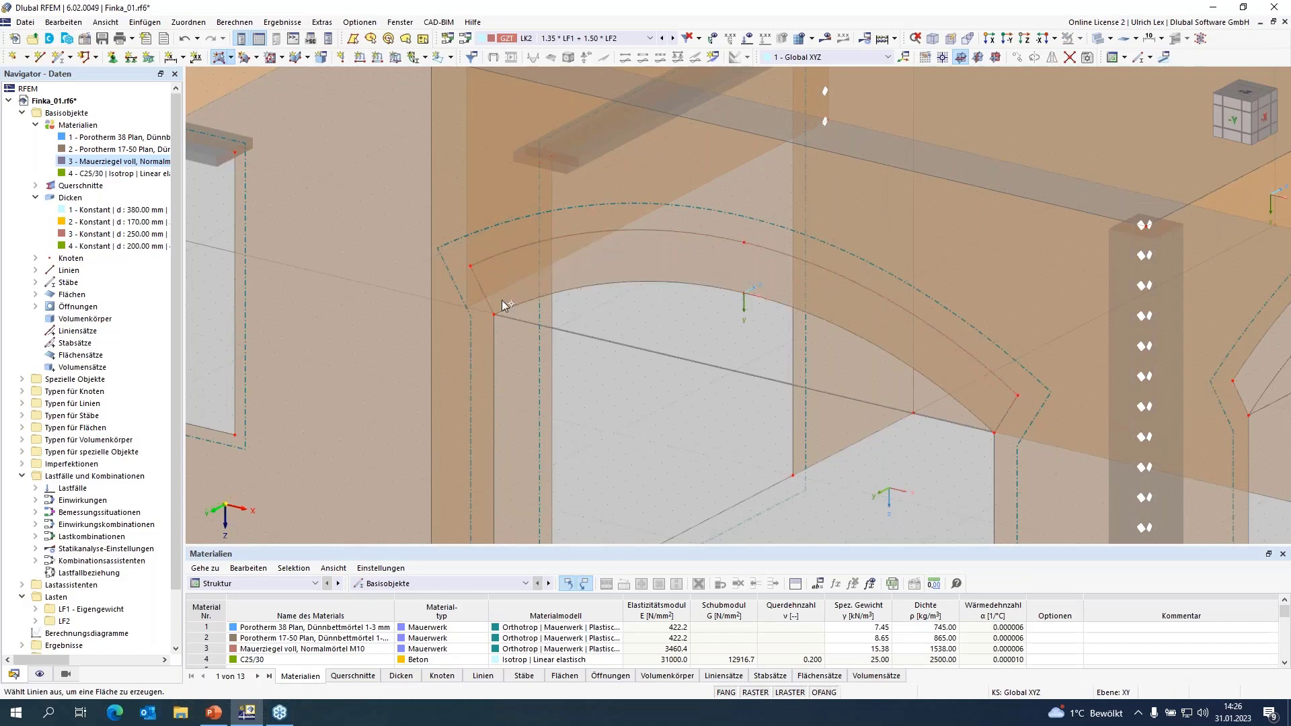
- Complete the plane surface of the second arch from its boundary lines and reverse its local axis system
{"action": "scroll", "coordinate": [506, 304], "scroll_direction": "down", "scroll_amount": 4}
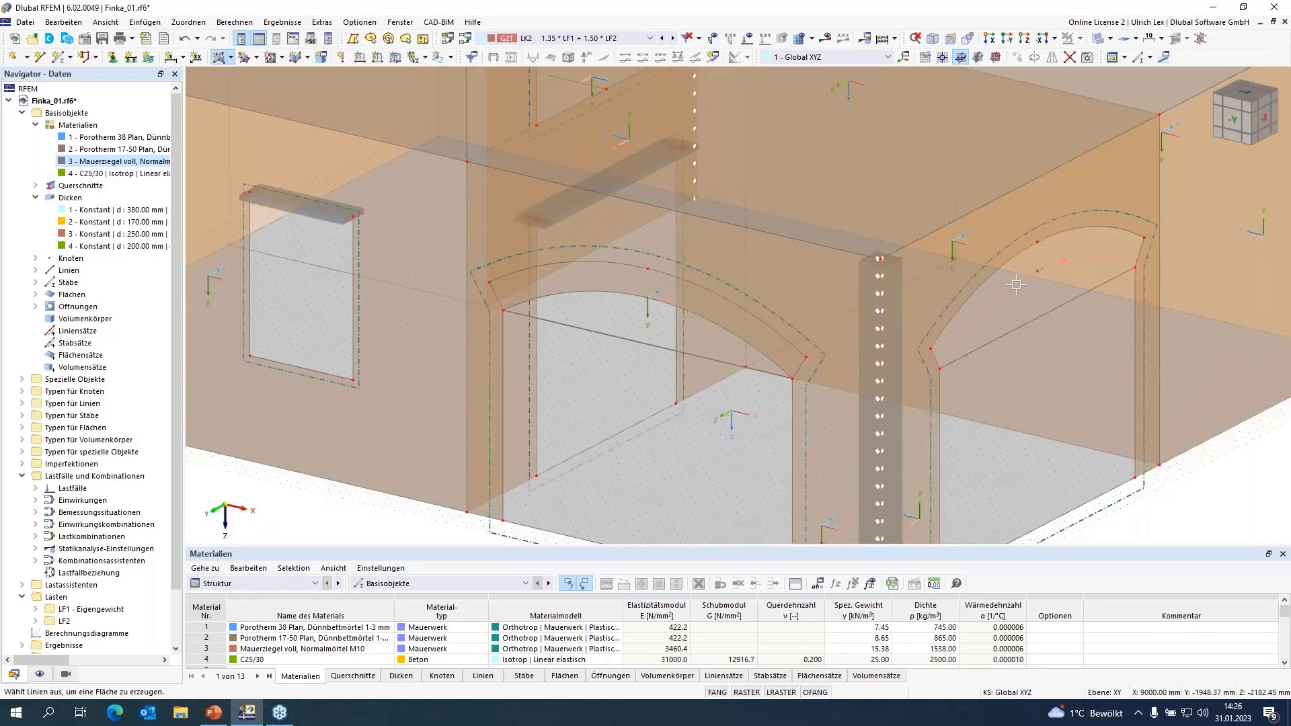
{"action": "left_click", "coordinate": [938, 356]}
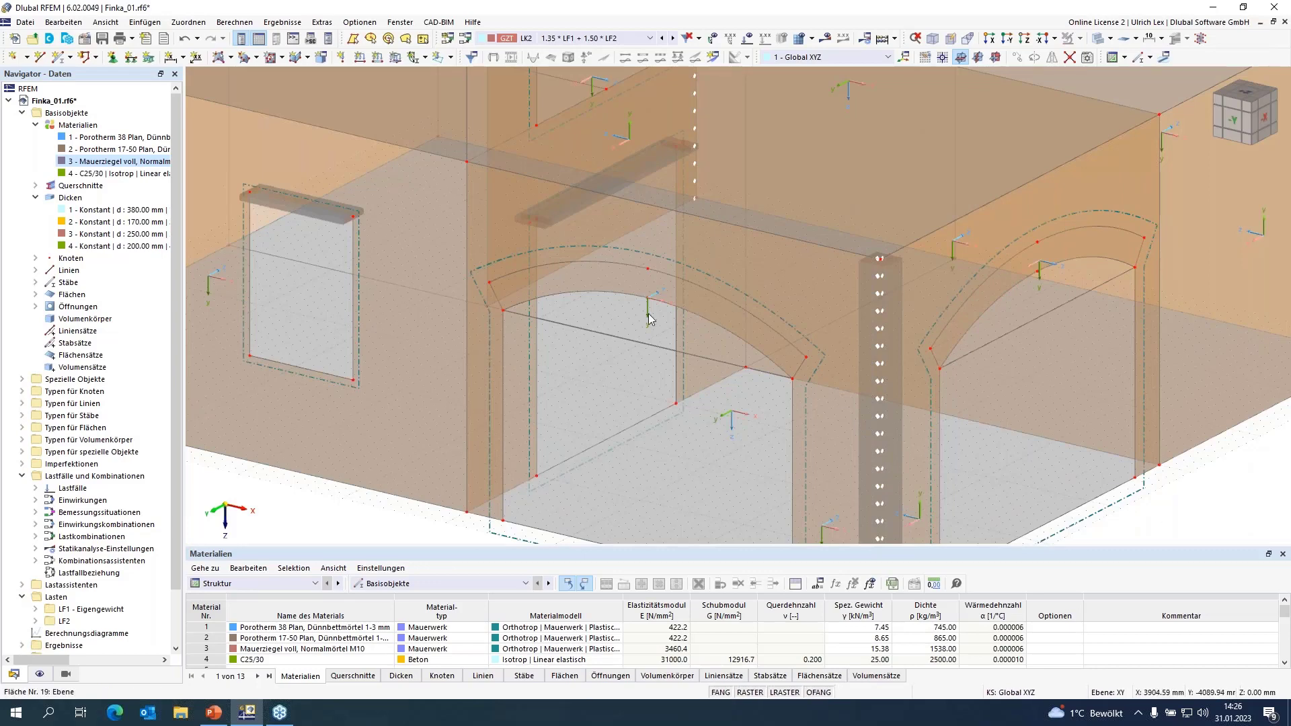
{"action": "scroll", "coordinate": [1052, 255], "scroll_direction": "up", "scroll_amount": 4}
{"action": "right_click", "coordinate": [1052, 256]}
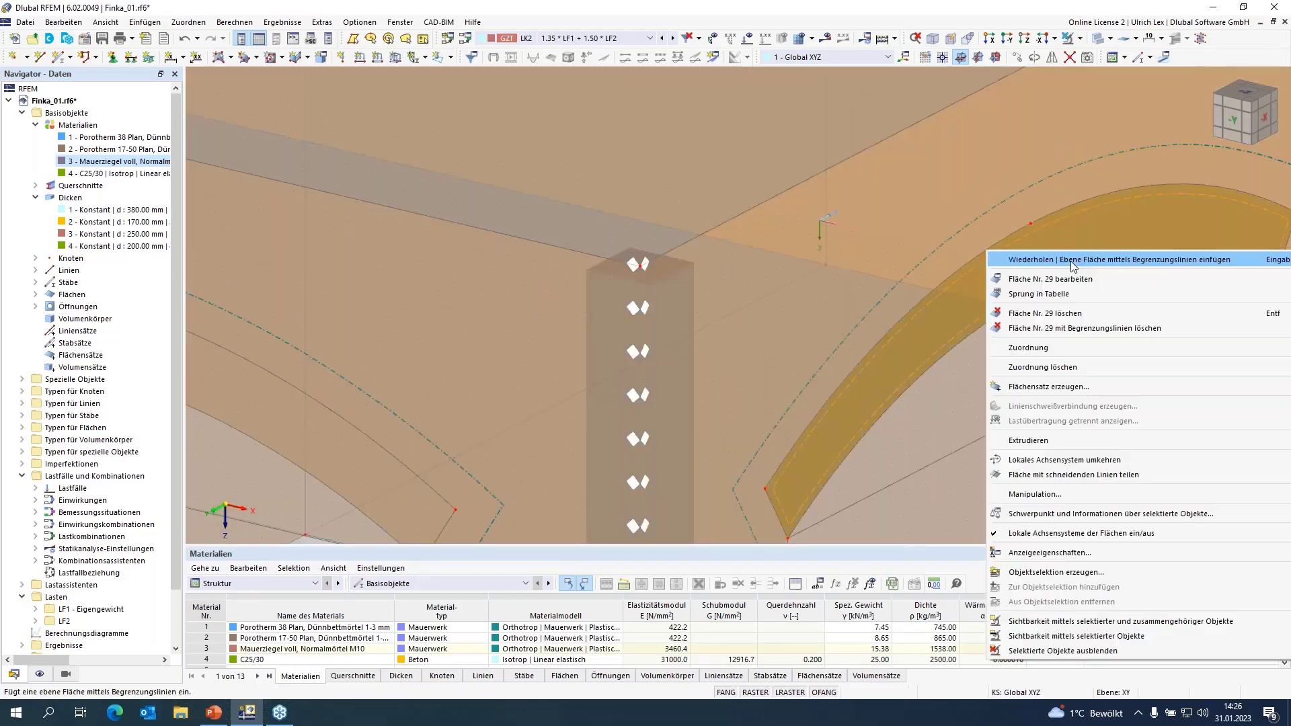
{"action": "left_click", "coordinate": [1071, 462]}
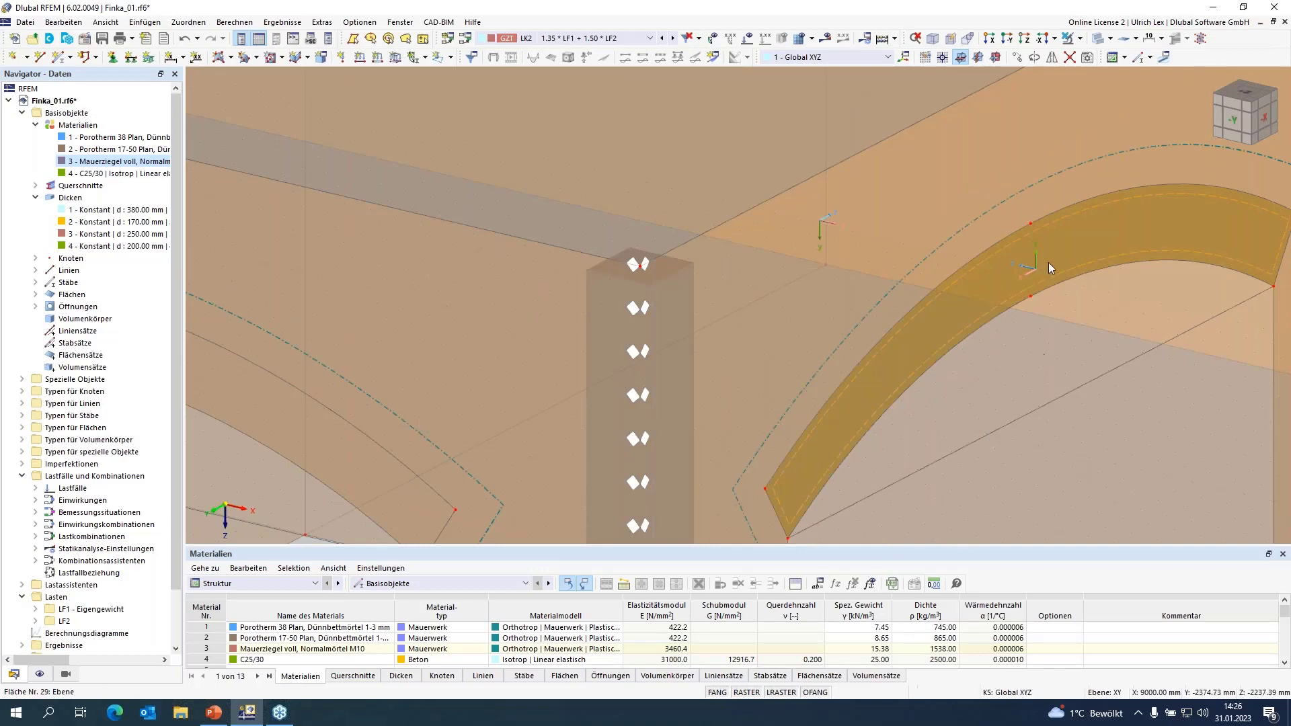
{"action": "scroll", "coordinate": [1027, 208], "scroll_direction": "down", "scroll_amount": 4}
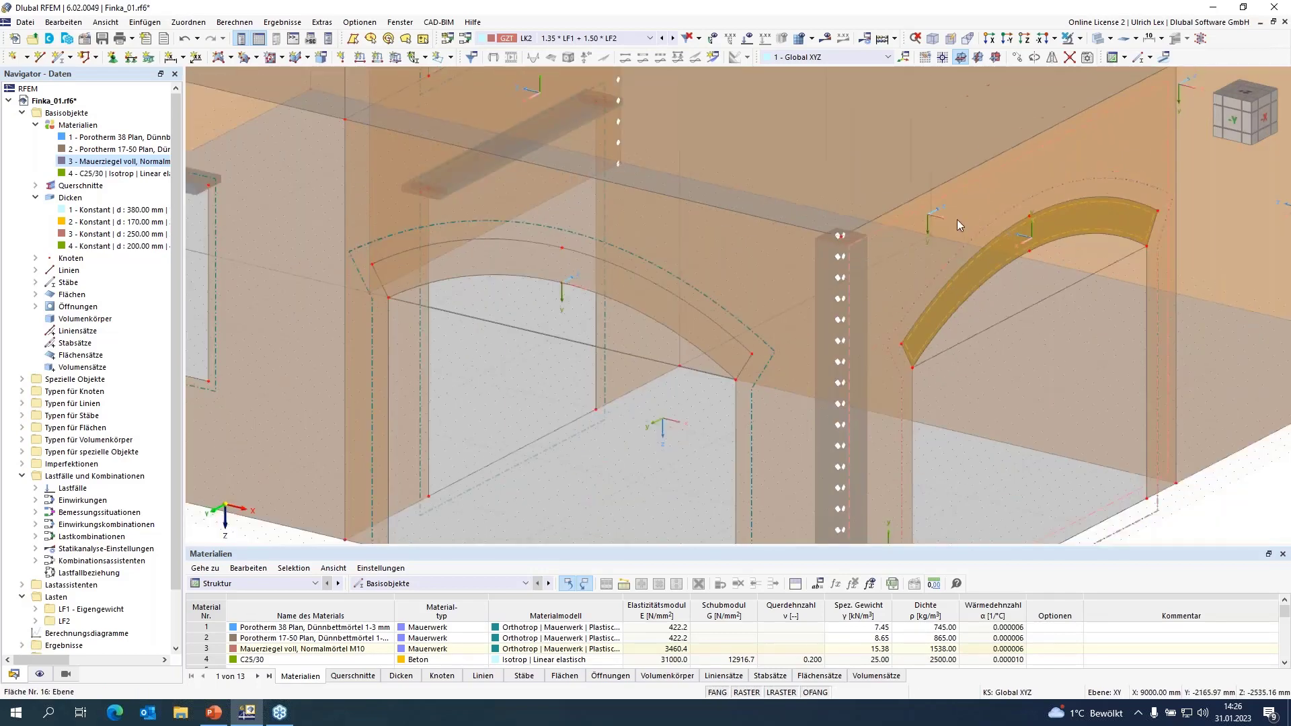
- Enable specific axes for the first arch surface (no. 28) and set its input axes to 'Achse parallel zu Linien' with the y-axis
{"action": "scroll", "coordinate": [429, 284], "scroll_direction": "up", "scroll_amount": 3}
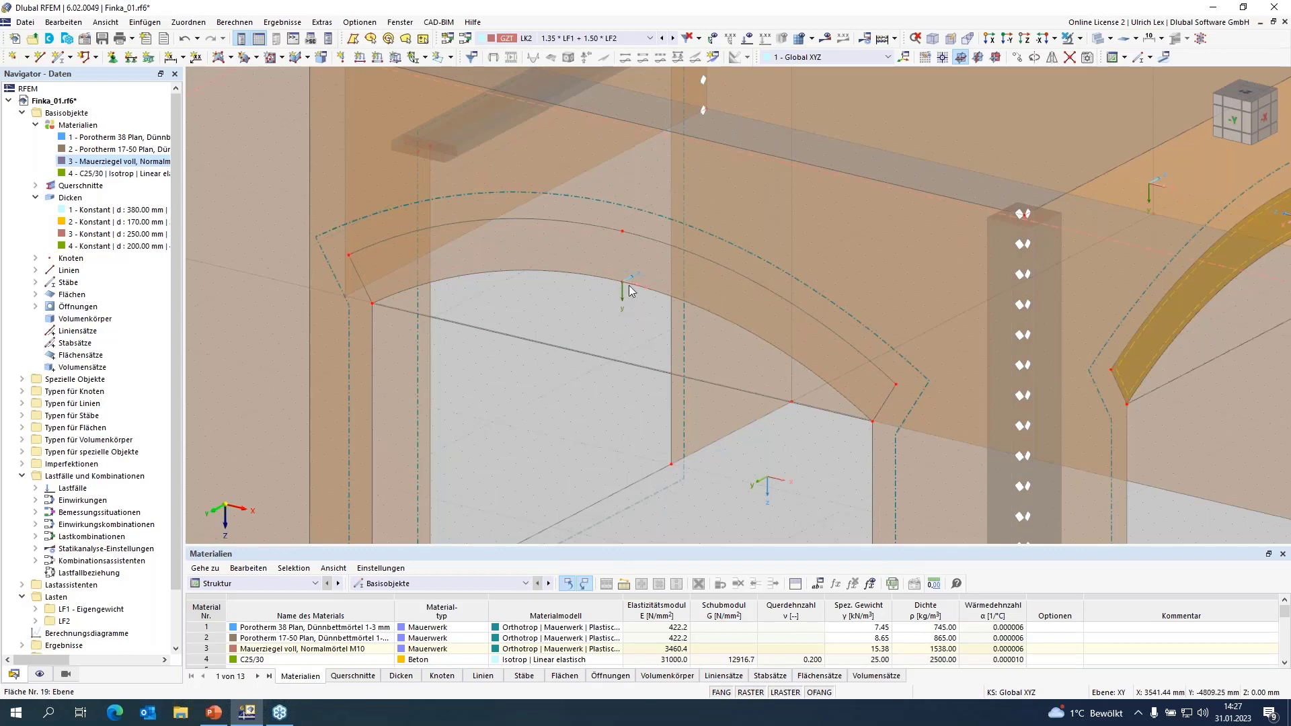
{"action": "mouse_move", "coordinate": [565, 262]}
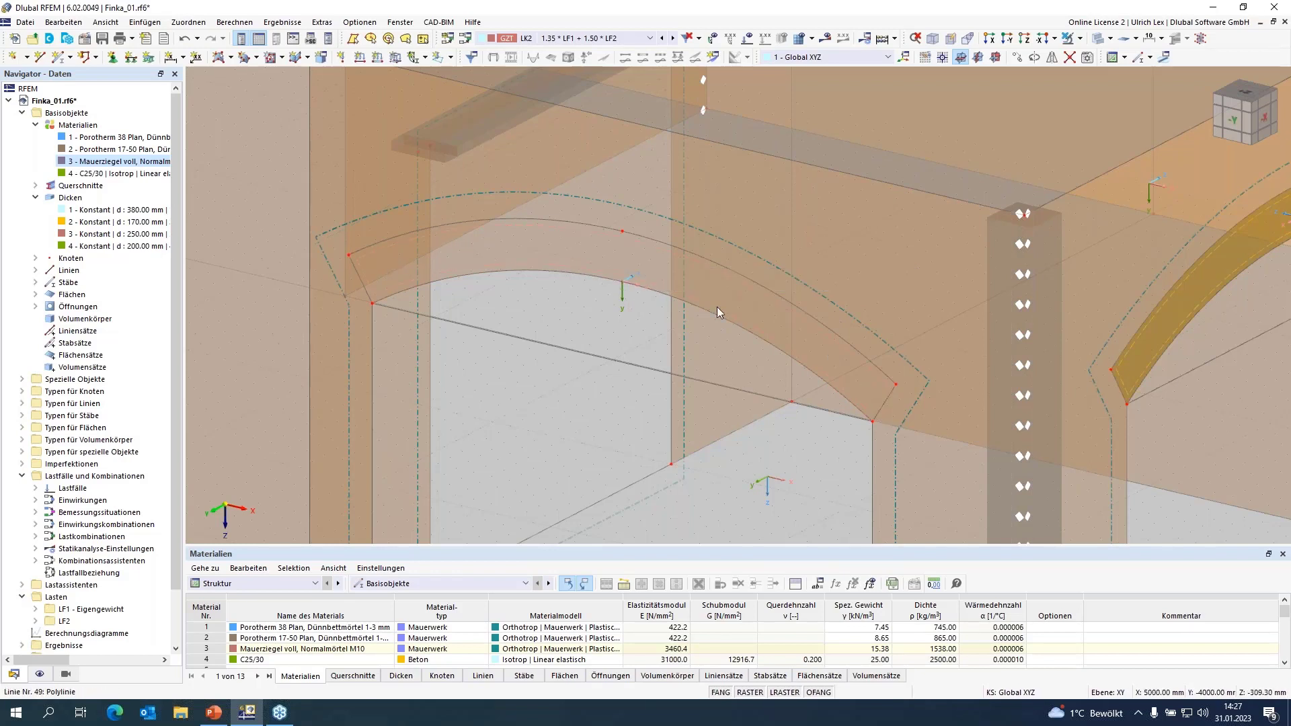
{"action": "left_click", "coordinate": [534, 267]}
{"action": "double_click", "coordinate": [534, 267]}
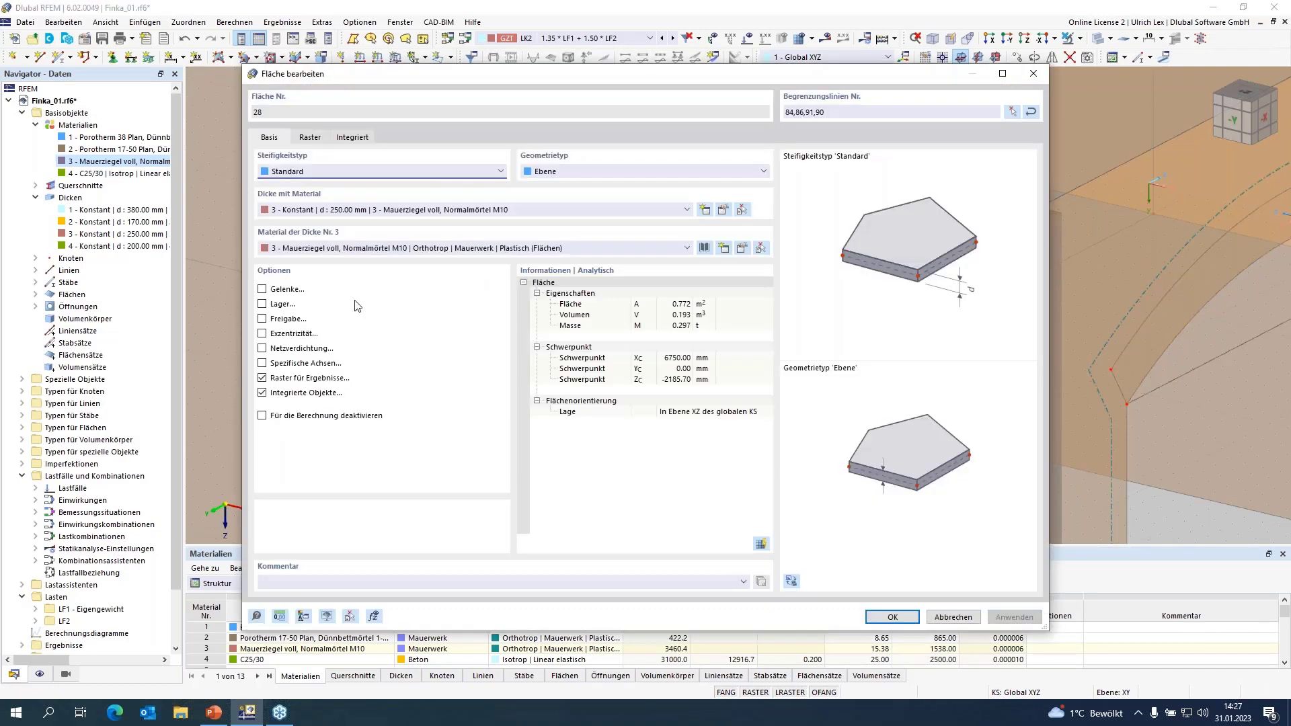
{"action": "left_click", "coordinate": [262, 363]}
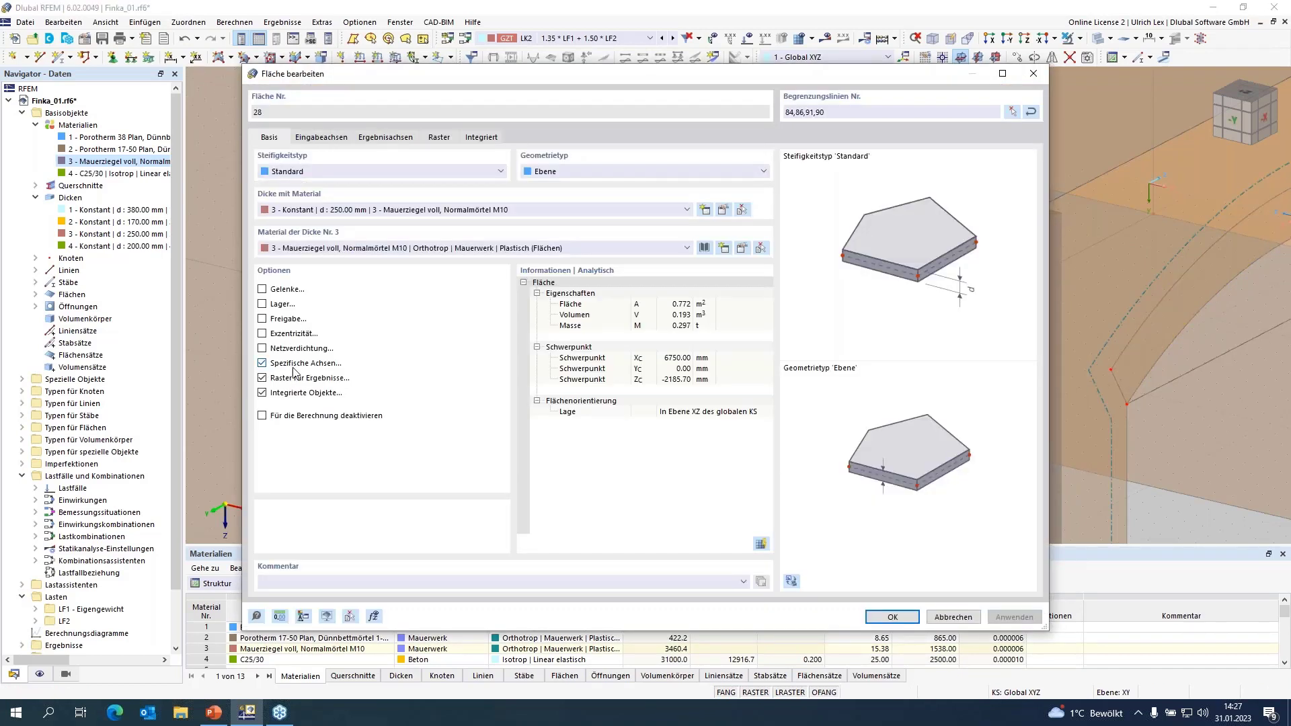
{"action": "left_click", "coordinate": [321, 138]}
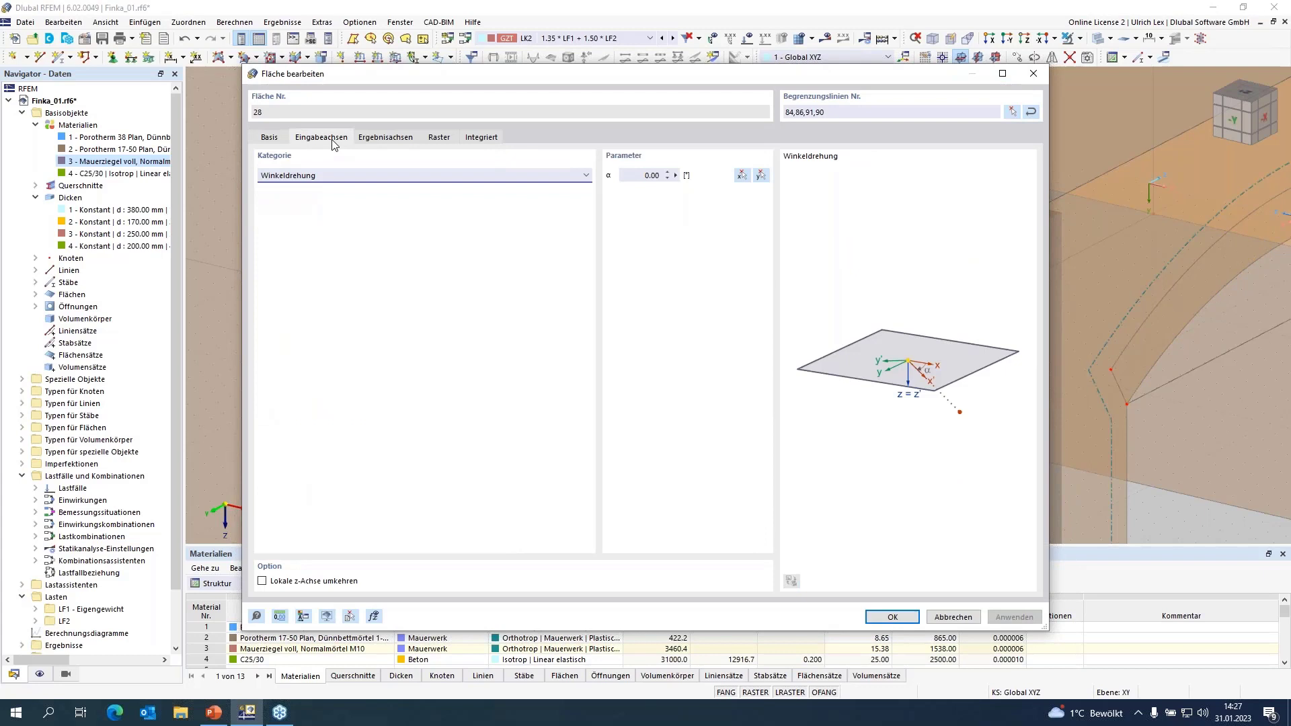
{"action": "left_click", "coordinate": [340, 176]}
{"action": "left_click", "coordinate": [360, 198]}
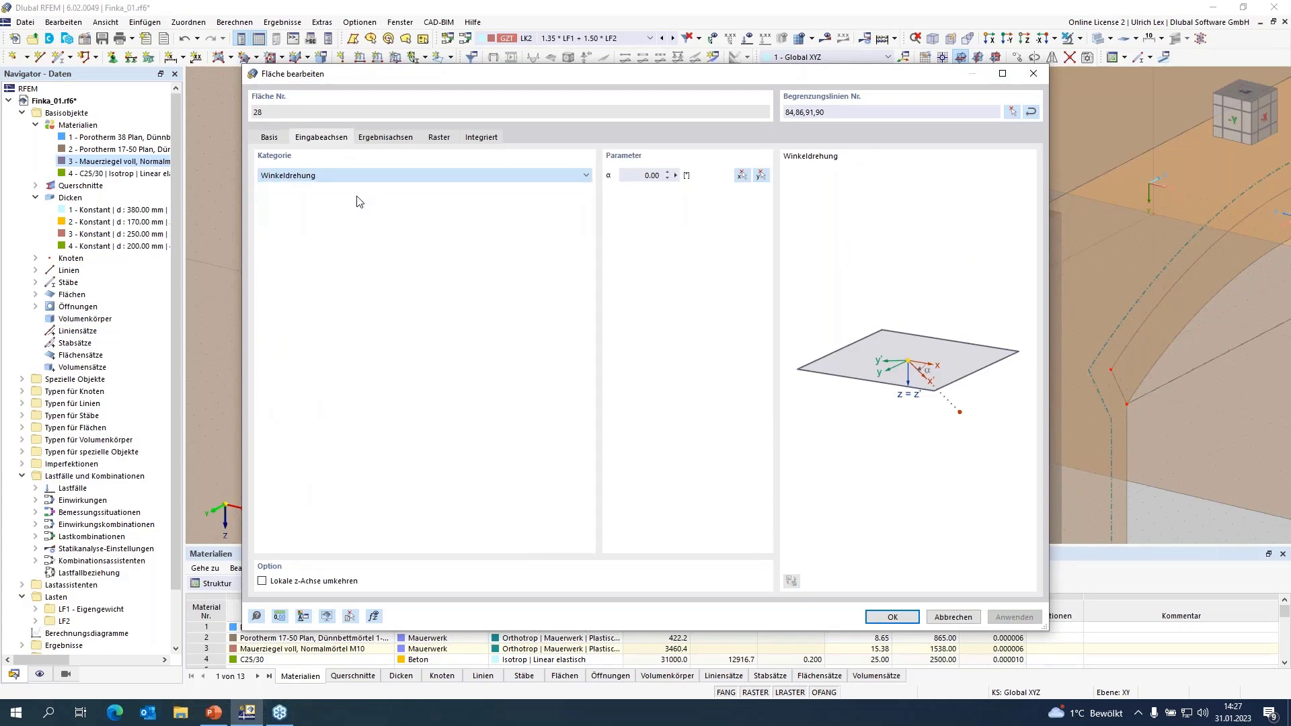
{"action": "left_click", "coordinate": [622, 203]}
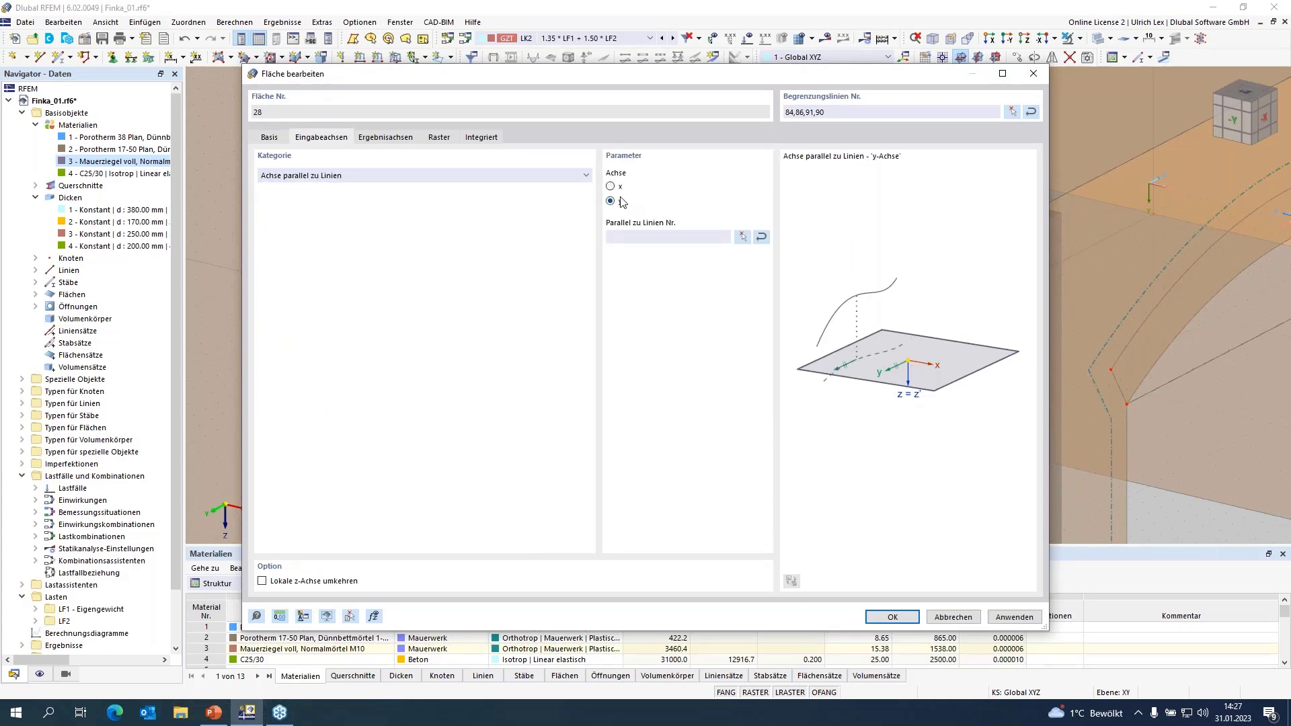
- Assign the arch's lower curved line 84 as the parallel reference for surface 28 and apply the changes
{"action": "left_click", "coordinate": [742, 237]}
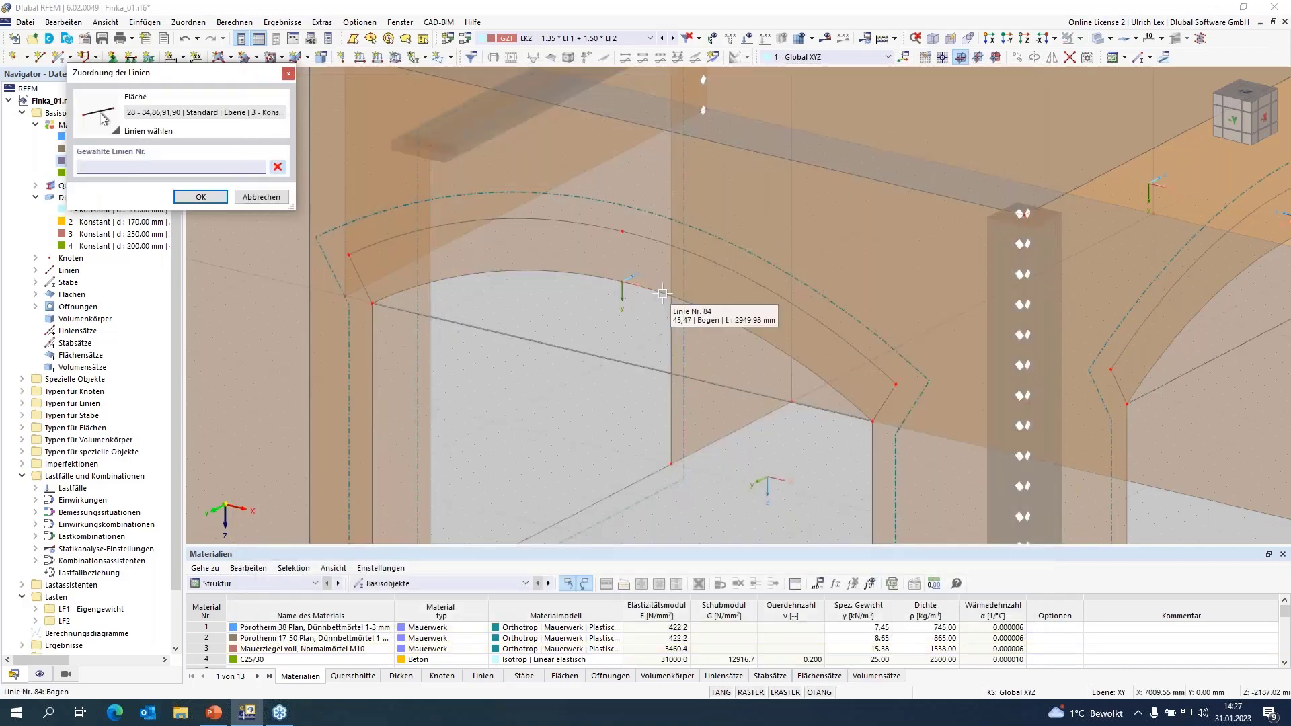
{"action": "left_click", "coordinate": [659, 289]}
{"action": "left_click", "coordinate": [201, 197]}
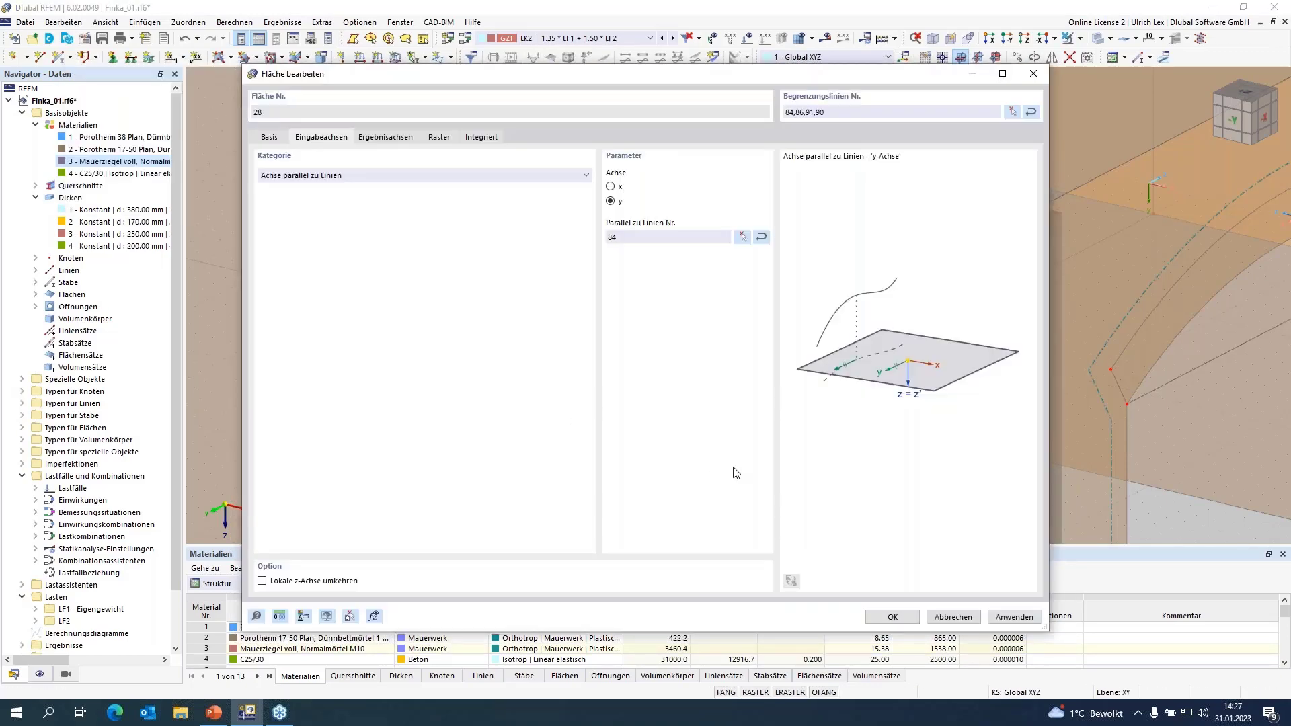
{"action": "left_click", "coordinate": [908, 617]}
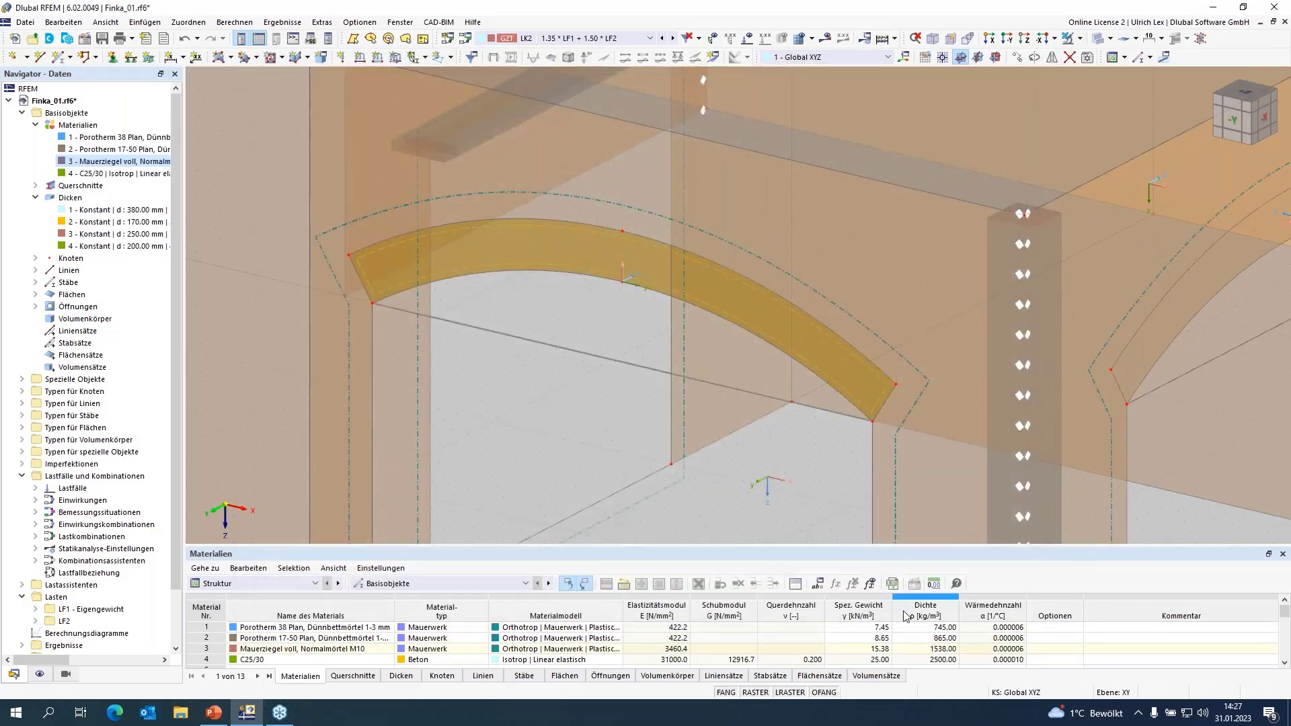
- Enable specific axes for the second arch surface (no. 29) and orient its y-axis parallel to the arch's lower line 103
{"action": "scroll", "coordinate": [405, 181], "scroll_direction": "down", "scroll_amount": 2}
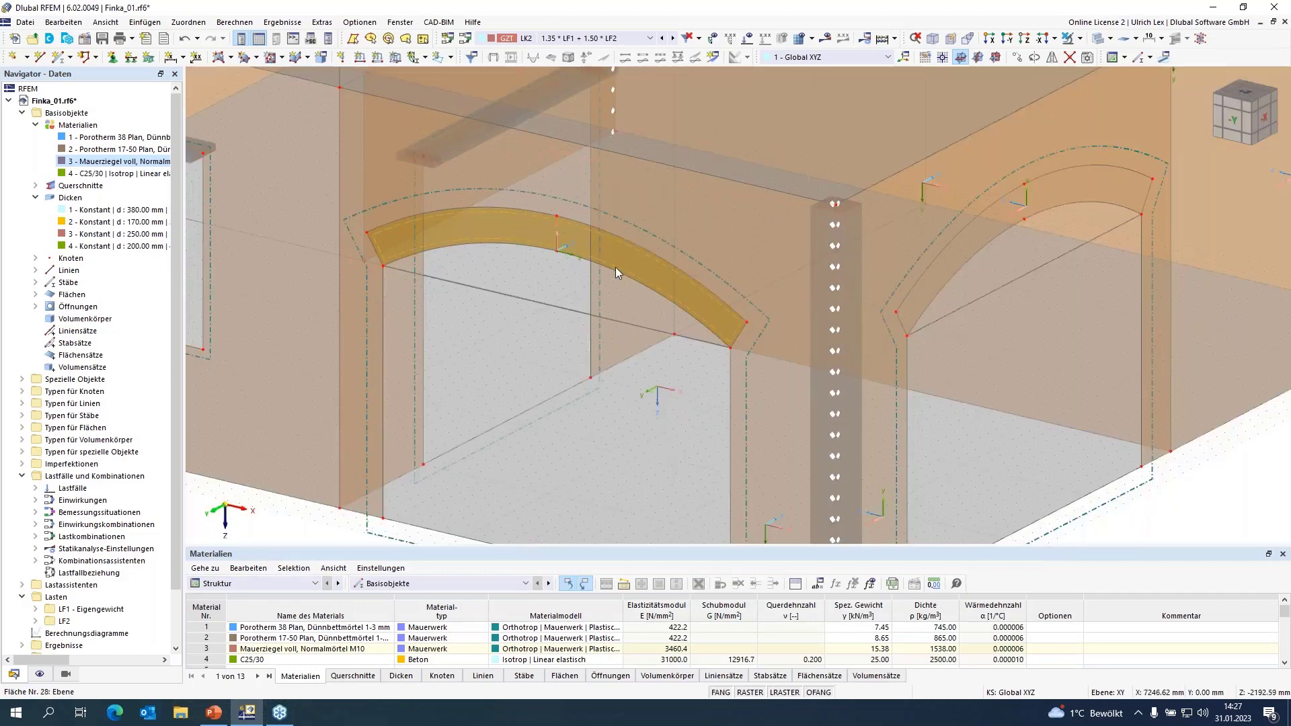
{"action": "scroll", "coordinate": [615, 268], "scroll_direction": "up", "scroll_amount": 2}
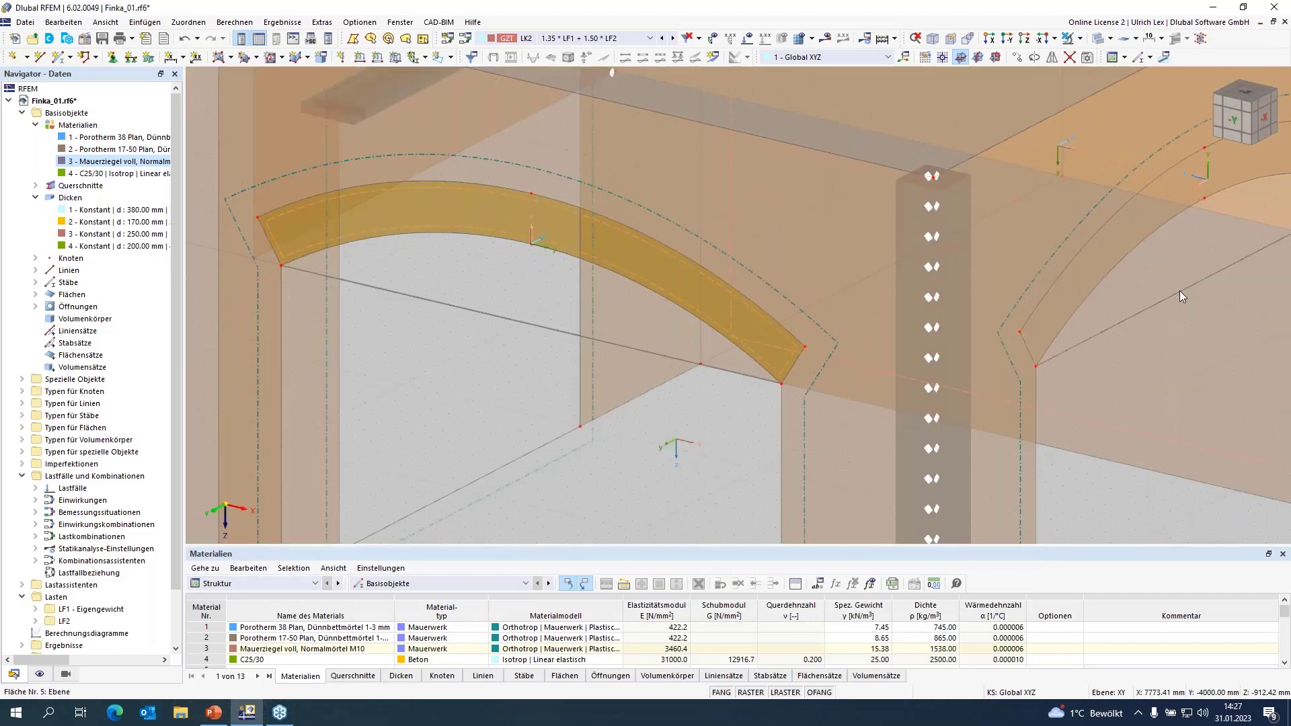
{"action": "double_click", "coordinate": [1127, 245]}
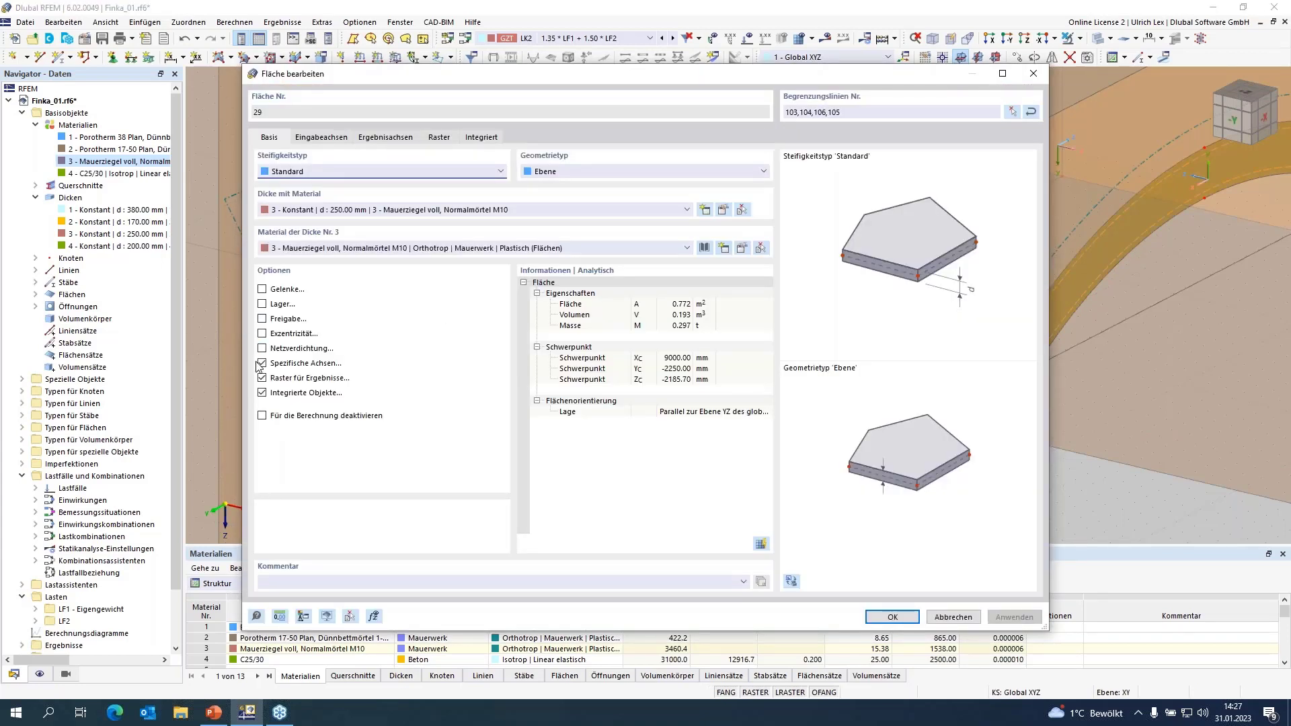
{"action": "left_click", "coordinate": [339, 144]}
{"action": "left_click", "coordinate": [372, 176]}
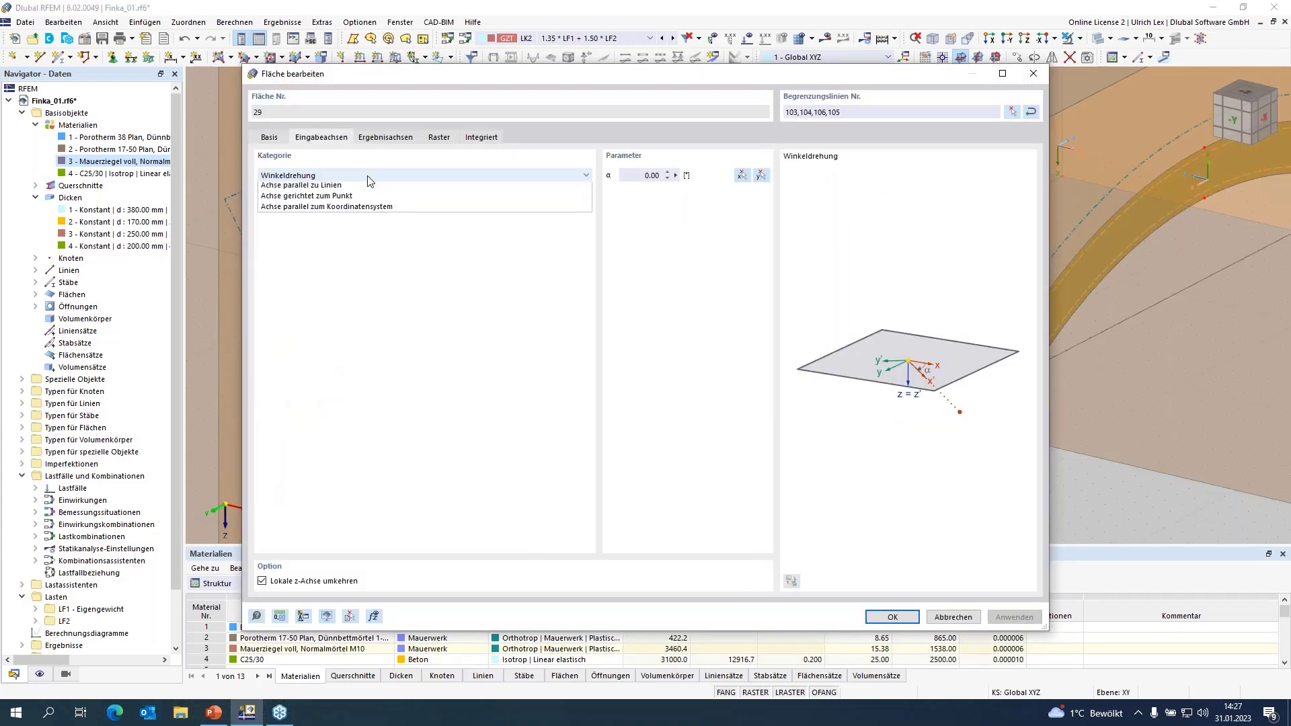
{"action": "left_click", "coordinate": [377, 198]}
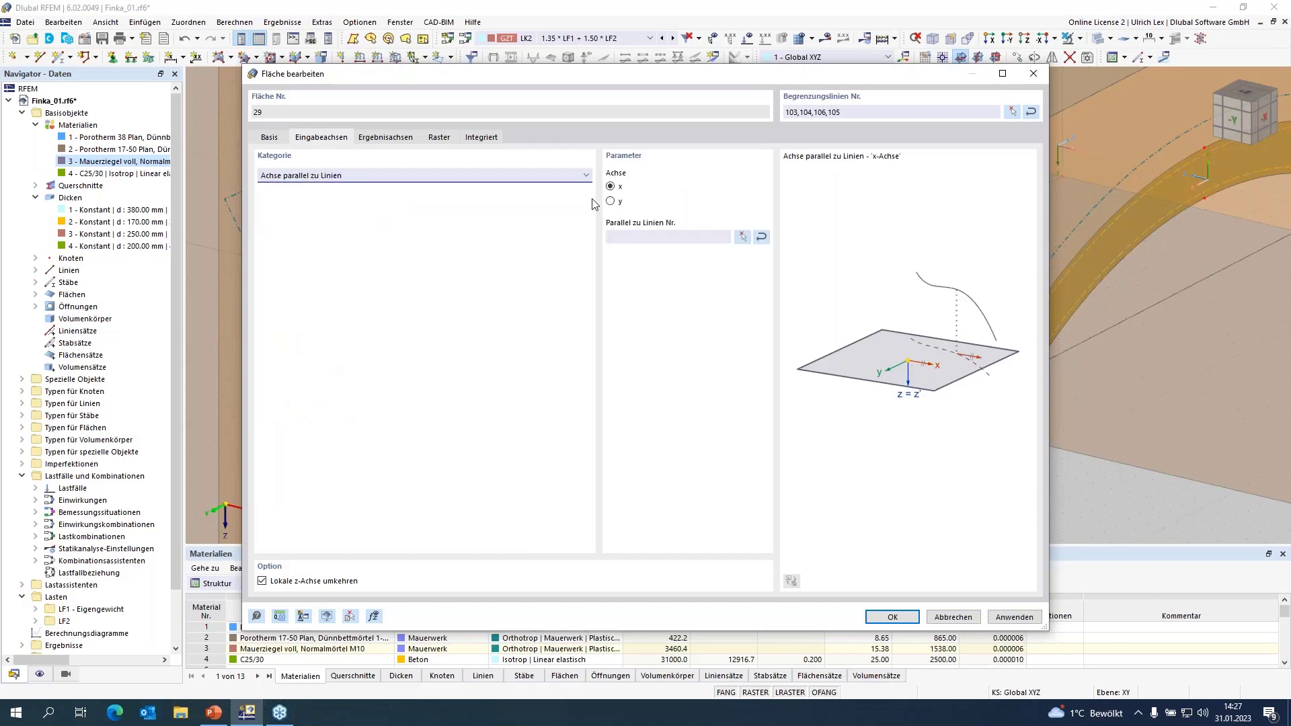
{"action": "left_click", "coordinate": [742, 237]}
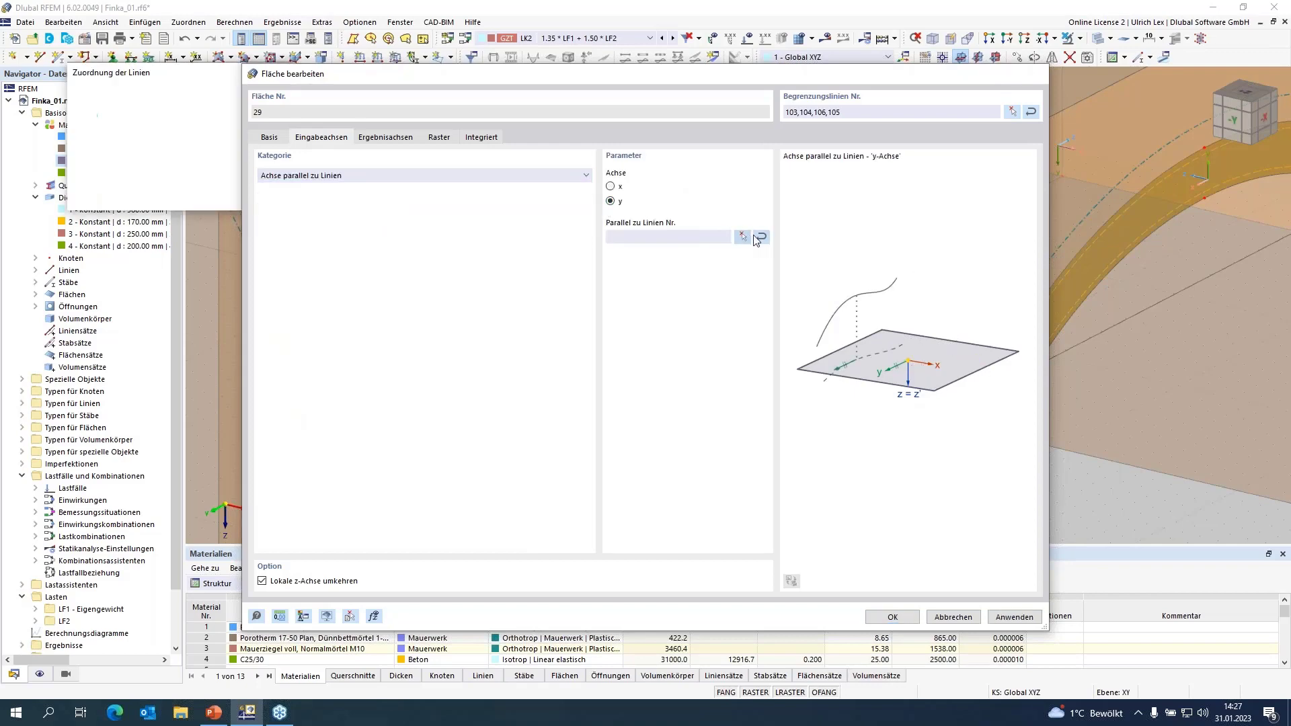
{"action": "left_click", "coordinate": [1135, 242]}
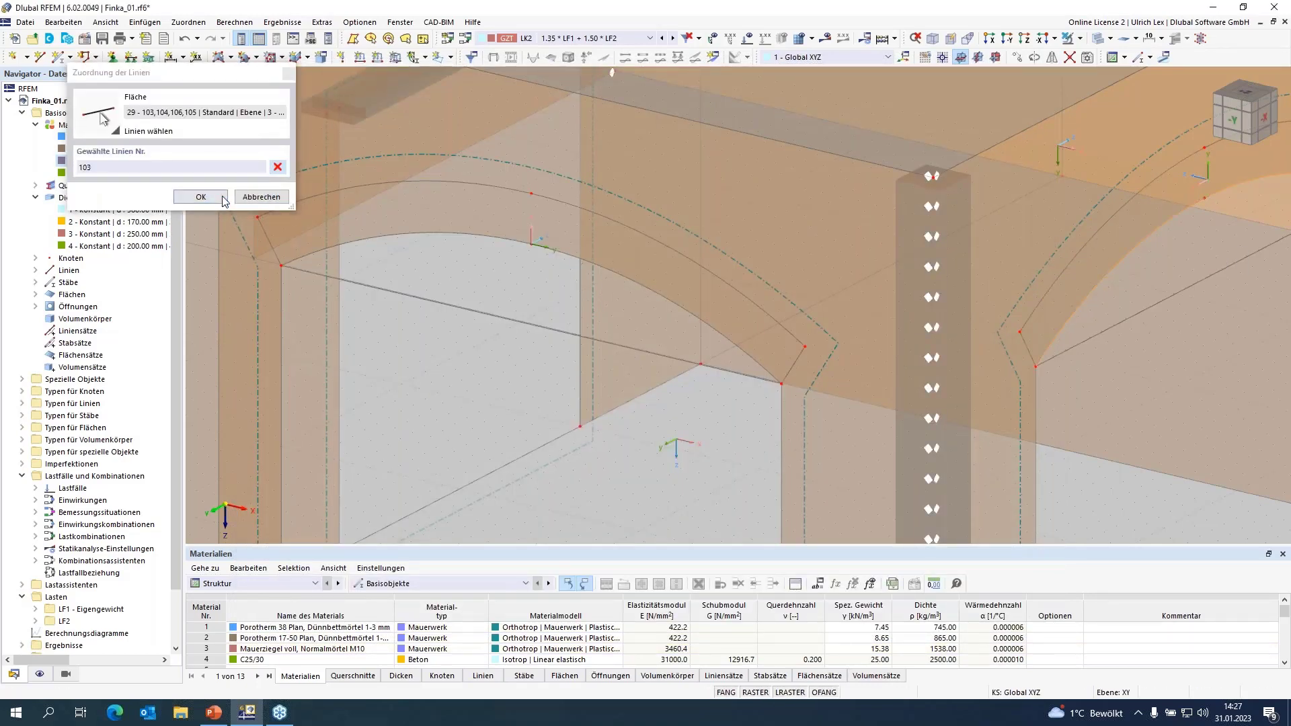
{"action": "left_click", "coordinate": [200, 197]}
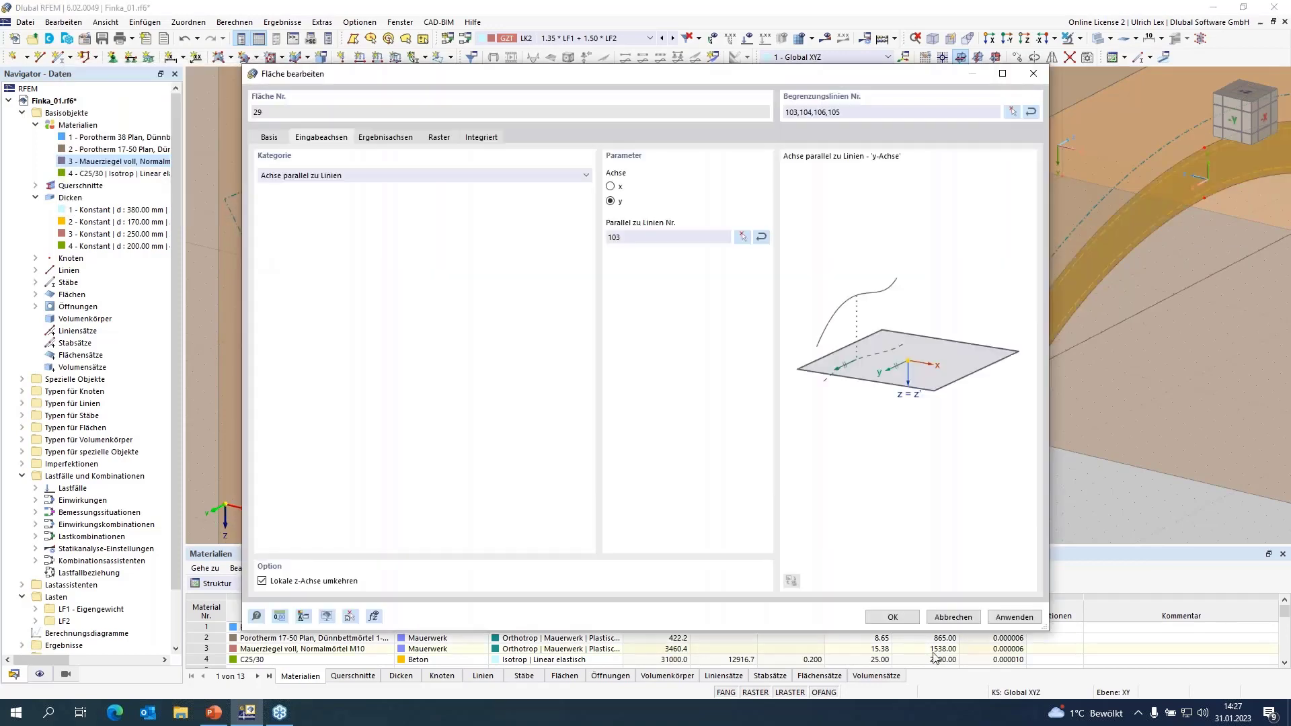
{"action": "left_click", "coordinate": [892, 617]}
- Open the ground floor slab (surface 19) for editing and enable its support option
{"action": "scroll", "coordinate": [719, 321], "scroll_direction": "down", "scroll_amount": 5}
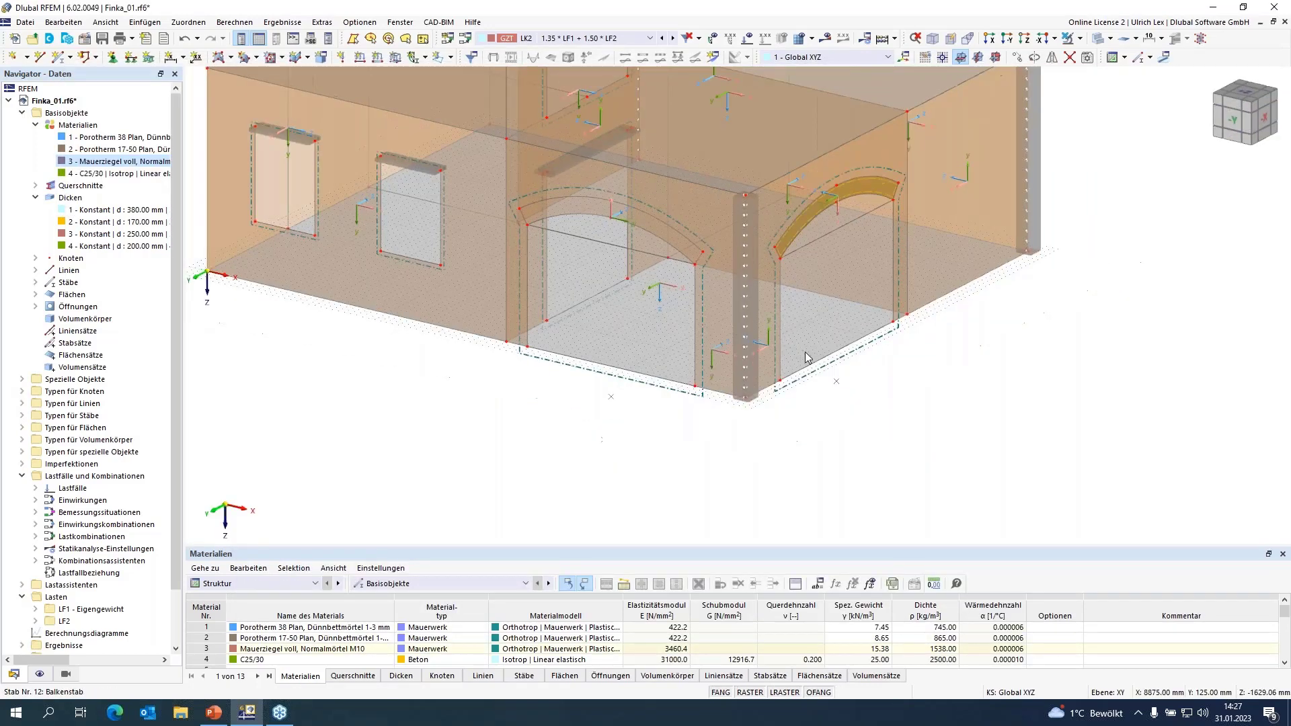
{"action": "scroll", "coordinate": [807, 356], "scroll_direction": "down", "scroll_amount": 3}
{"action": "scroll", "coordinate": [909, 140], "scroll_direction": "down", "scroll_amount": 1}
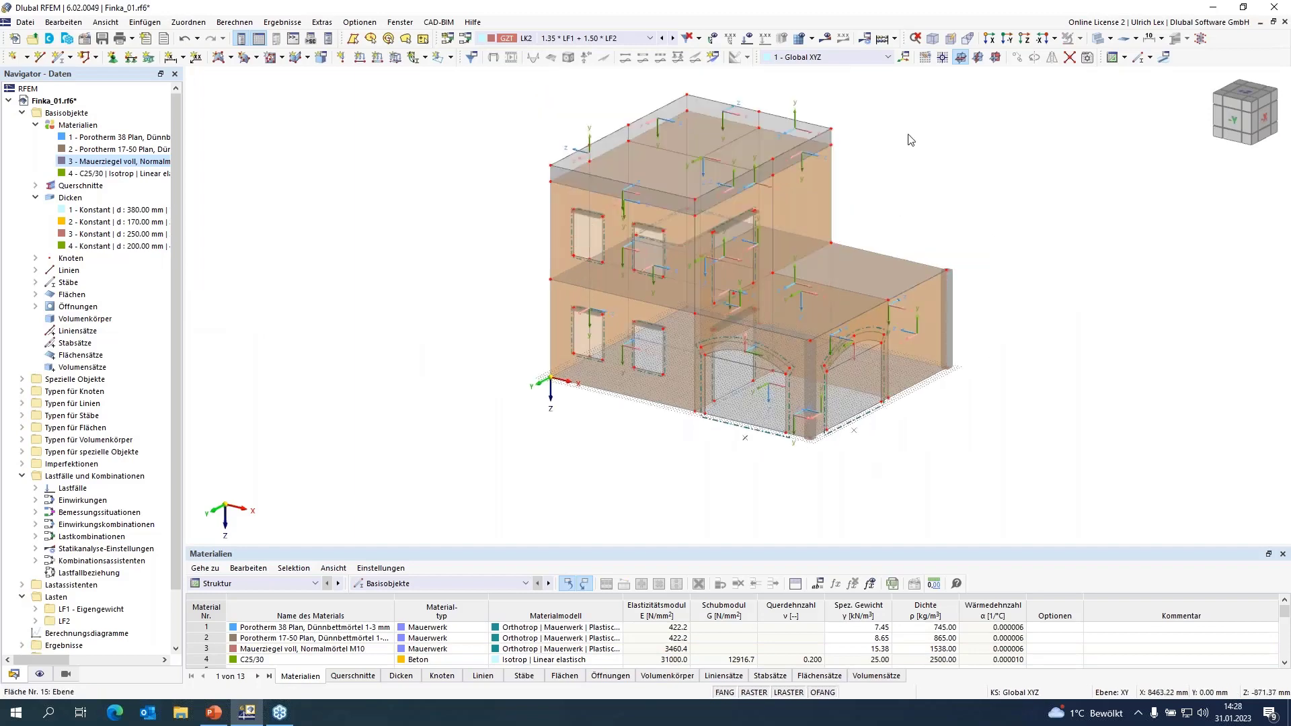
{"action": "mouse_move", "coordinate": [1040, 268]}
{"action": "middle_mouse_down", "text": "ctrl"}
{"action": "mouse_move", "coordinate": [961, 245]}
{"action": "mouse_move", "coordinate": [910, 265]}
{"action": "mouse_move", "coordinate": [930, 291]}
{"action": "mouse_move", "coordinate": [1022, 261]}
{"action": "middle_mouse_up", "text": "ctrl"}
{"action": "scroll", "coordinate": [970, 147], "scroll_direction": "up", "scroll_amount": 2}
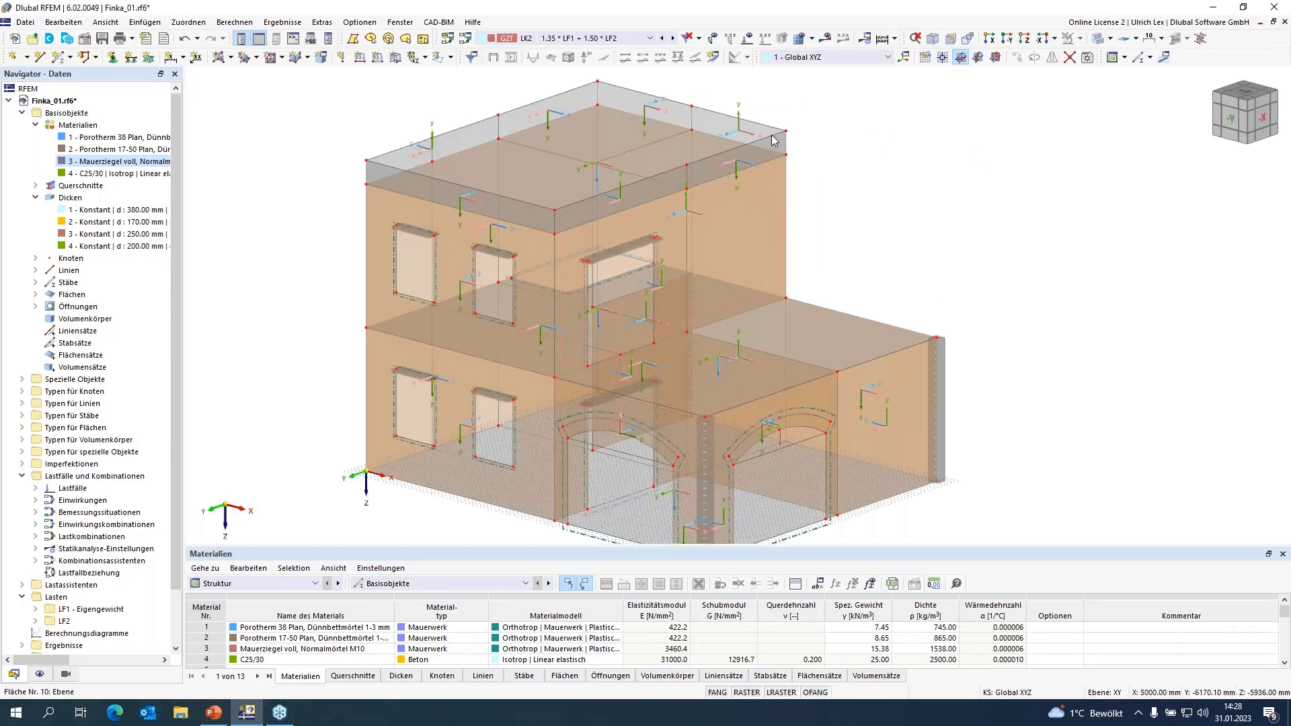
{"action": "scroll", "coordinate": [966, 164], "scroll_direction": "down", "scroll_amount": 1}
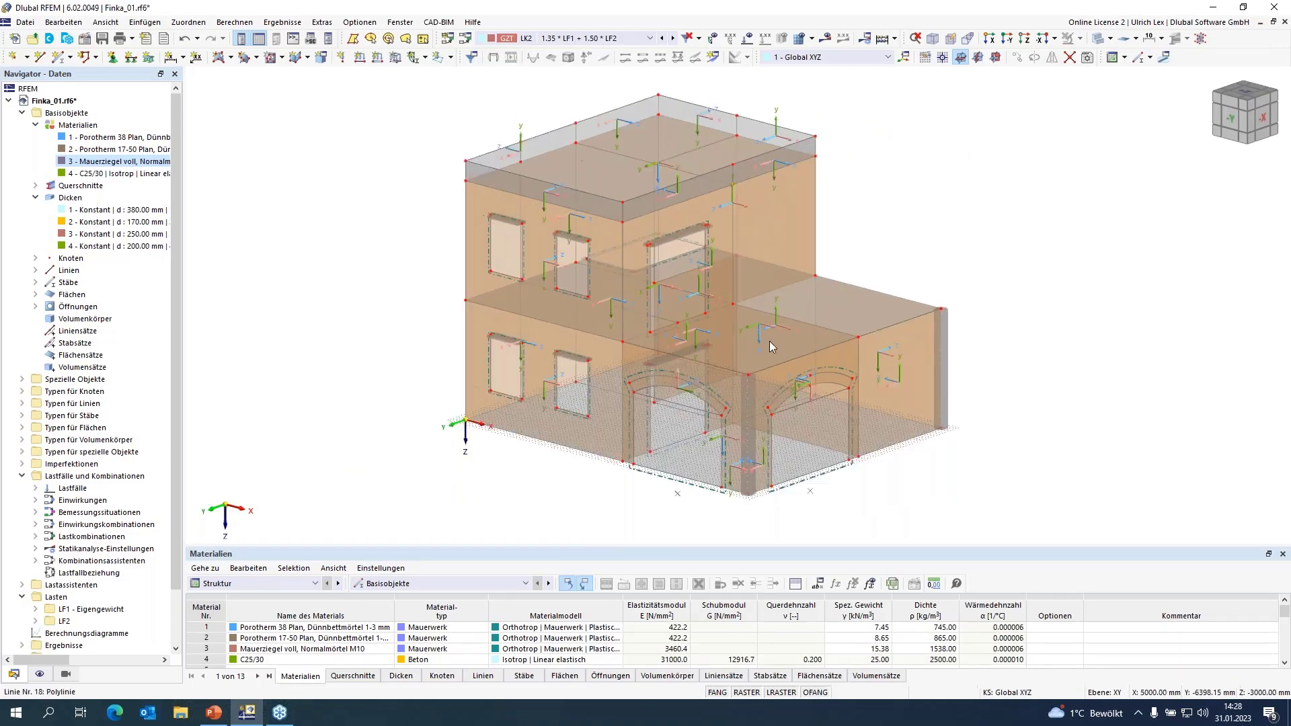
{"action": "double_click", "coordinate": [695, 478]}
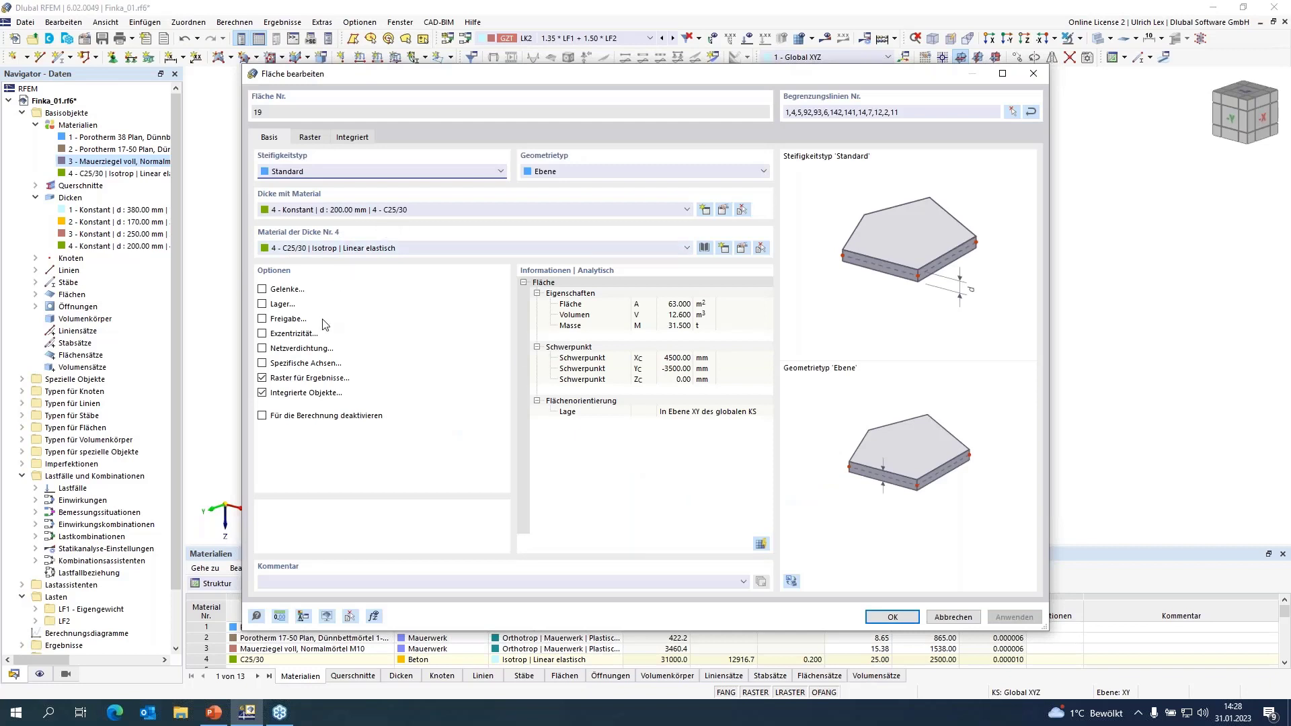
{"action": "left_click", "coordinate": [262, 305]}
{"action": "left_click", "coordinate": [311, 138]}
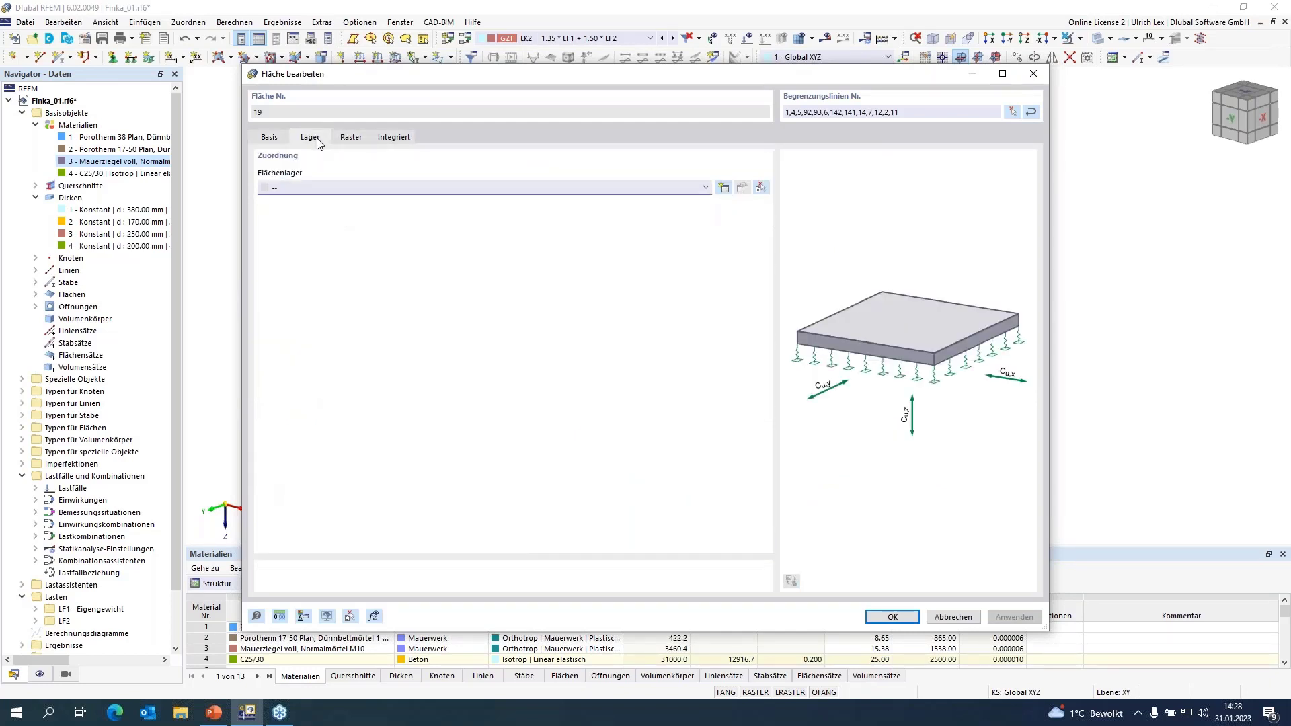
- Assign surface support 5 to the ground floor slab and apply it
{"action": "left_click", "coordinate": [341, 189]}
{"action": "left_click", "coordinate": [341, 250]}
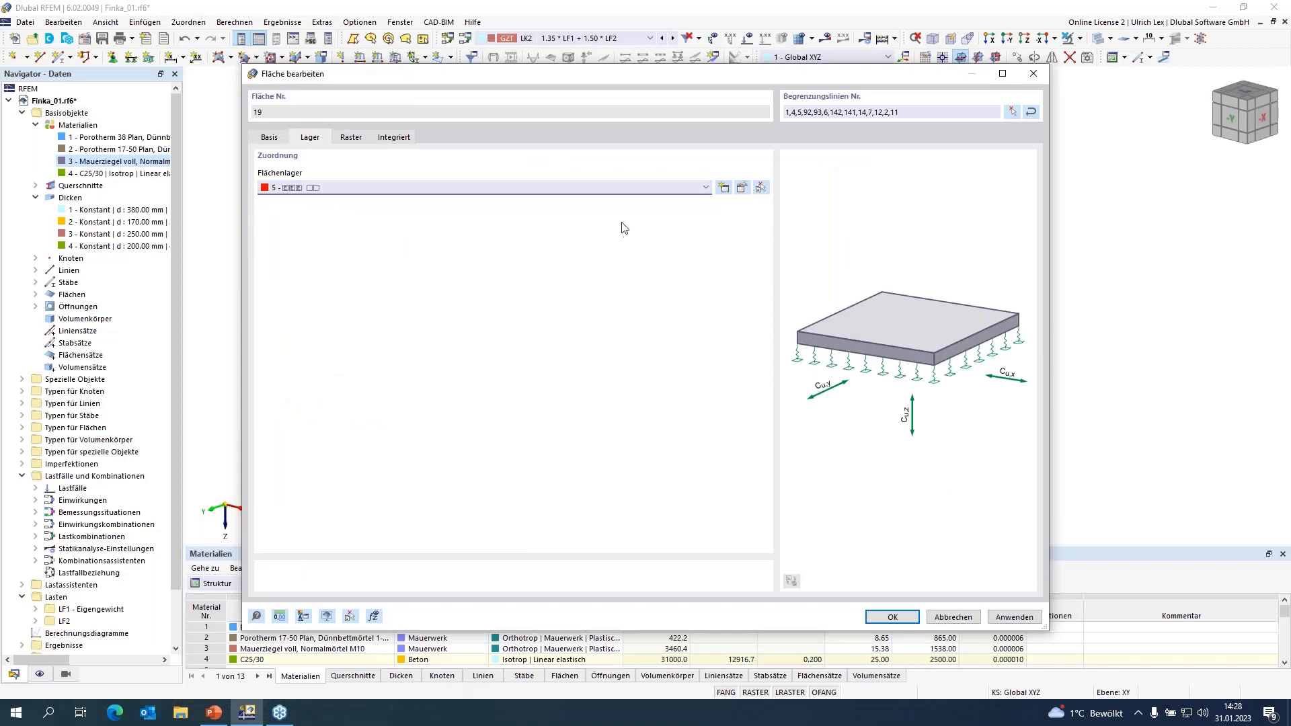
{"action": "left_click", "coordinate": [669, 194]}
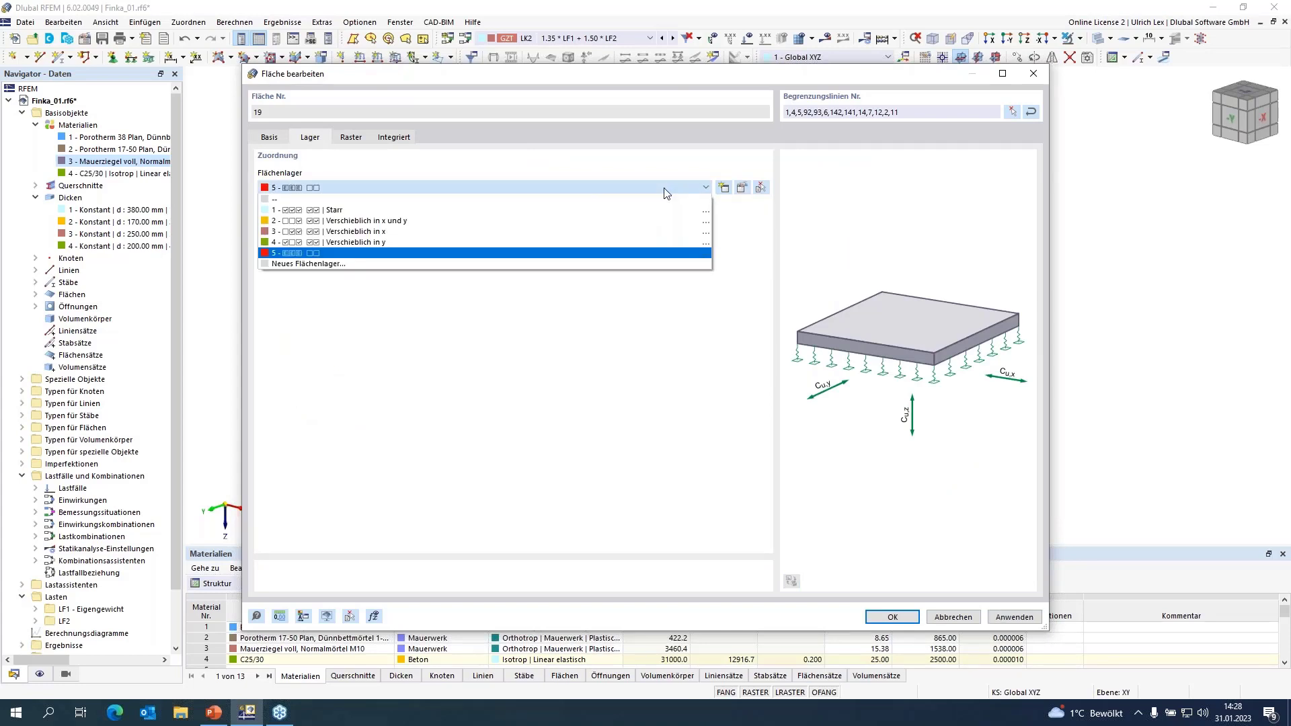
{"action": "left_click", "coordinate": [668, 193]}
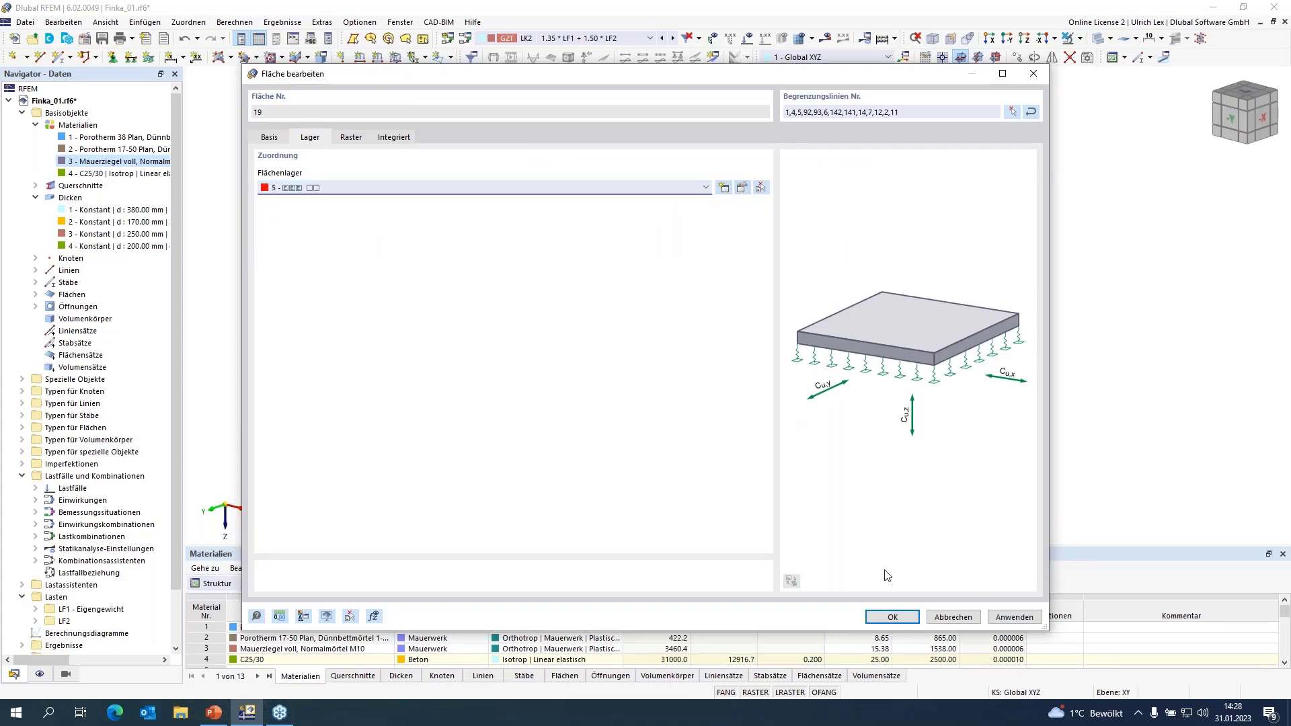
{"action": "left_click", "coordinate": [892, 617]}
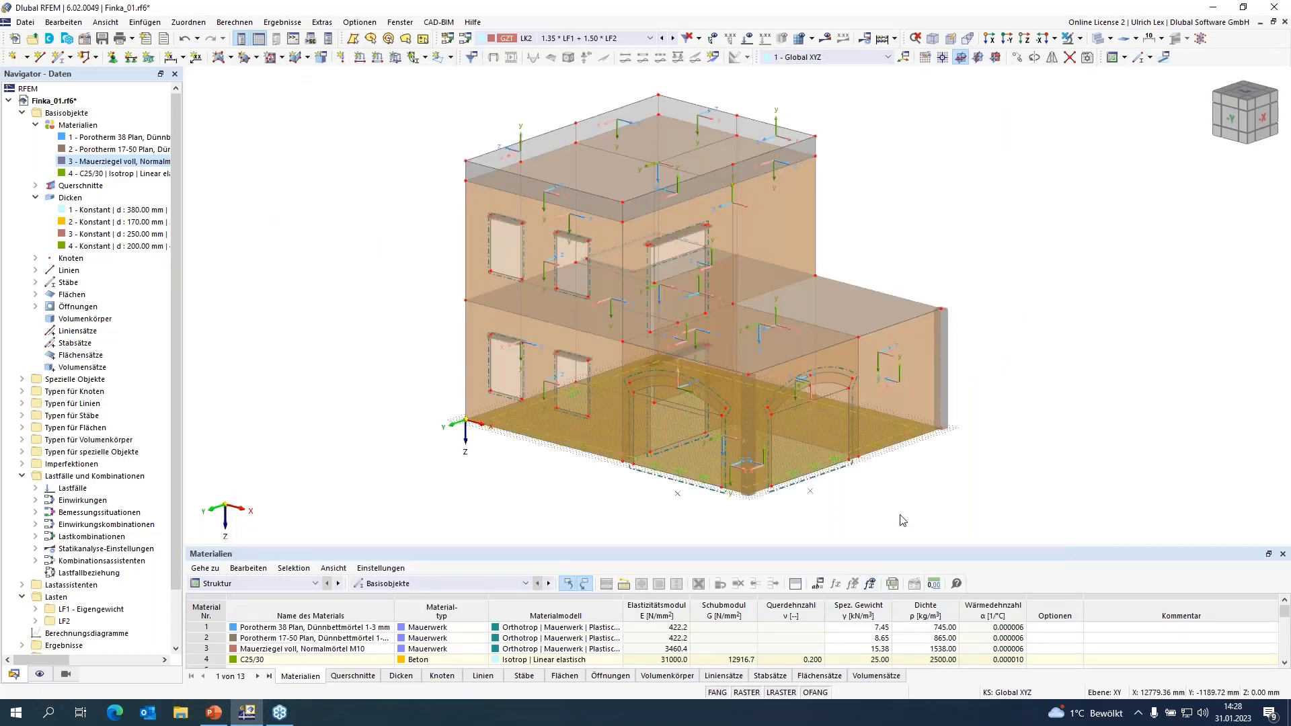
- Turn off the display of the surfaces' local axis systems in the model
{"action": "right_click", "coordinate": [790, 214]}
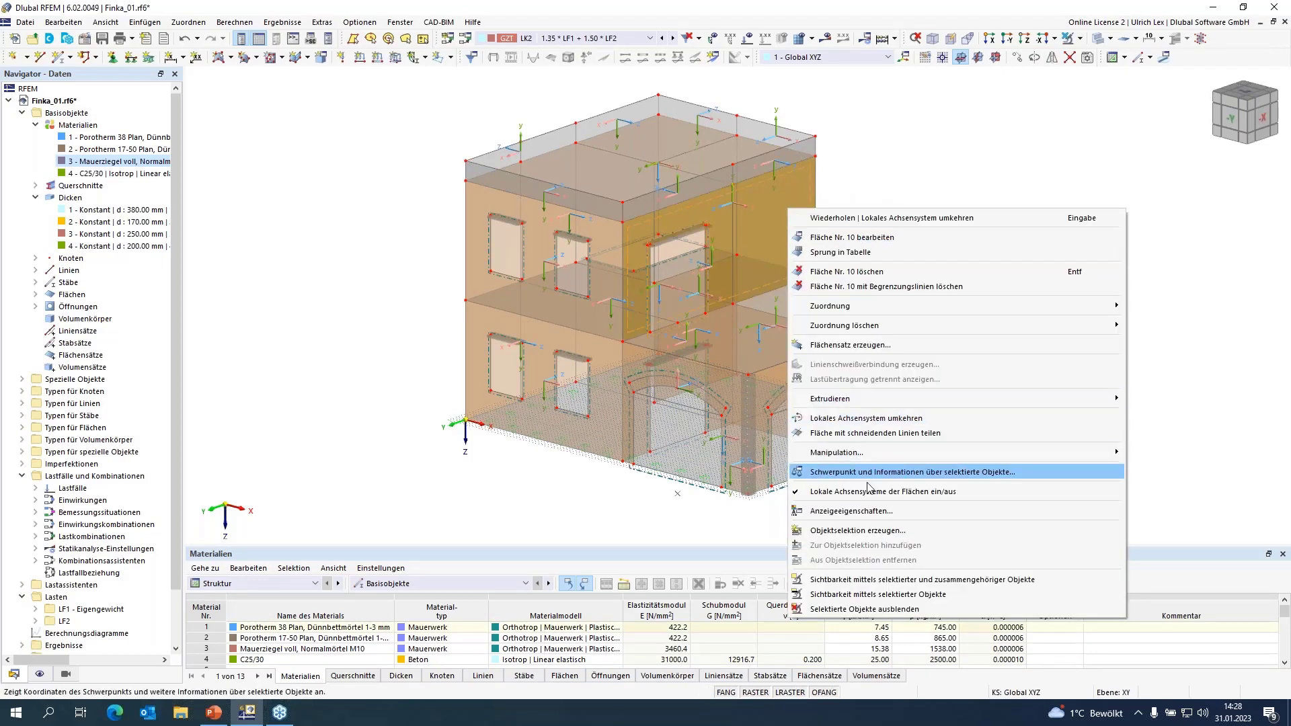
{"action": "left_click", "coordinate": [870, 491]}
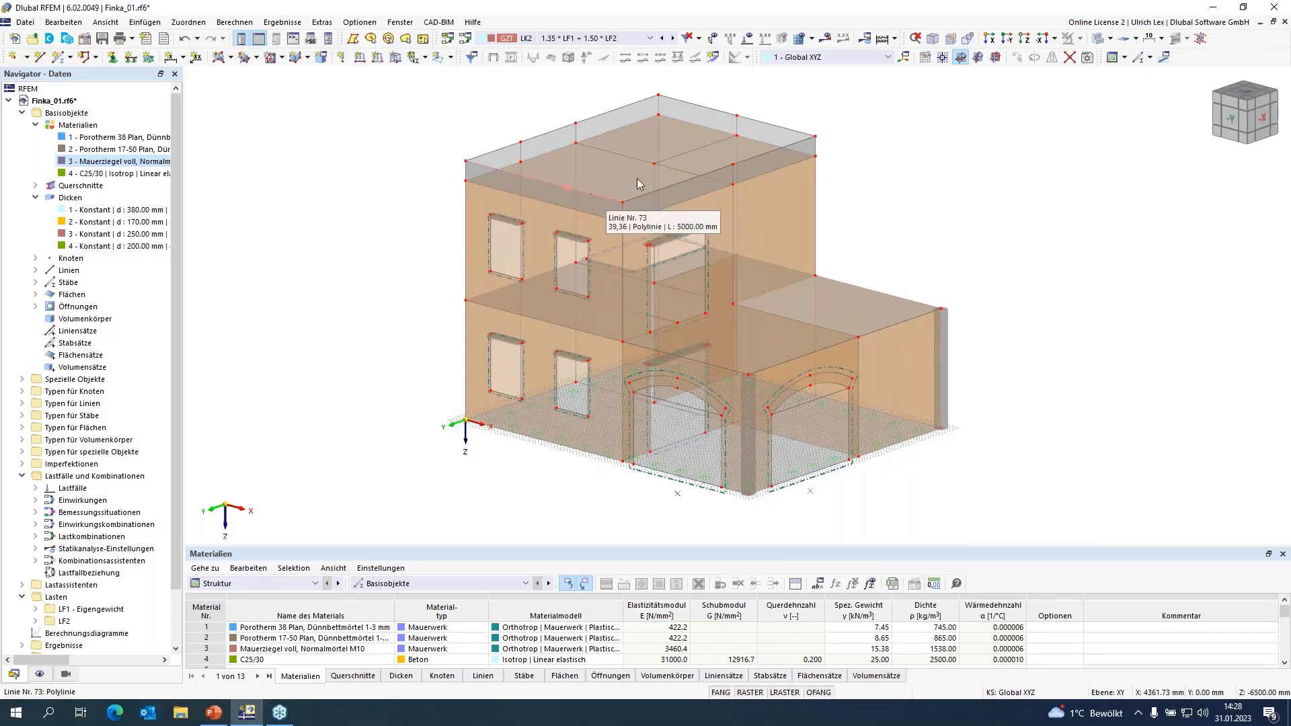
- Switch the model display from transparent to solid rendering
{"action": "left_click", "coordinate": [1097, 39]}
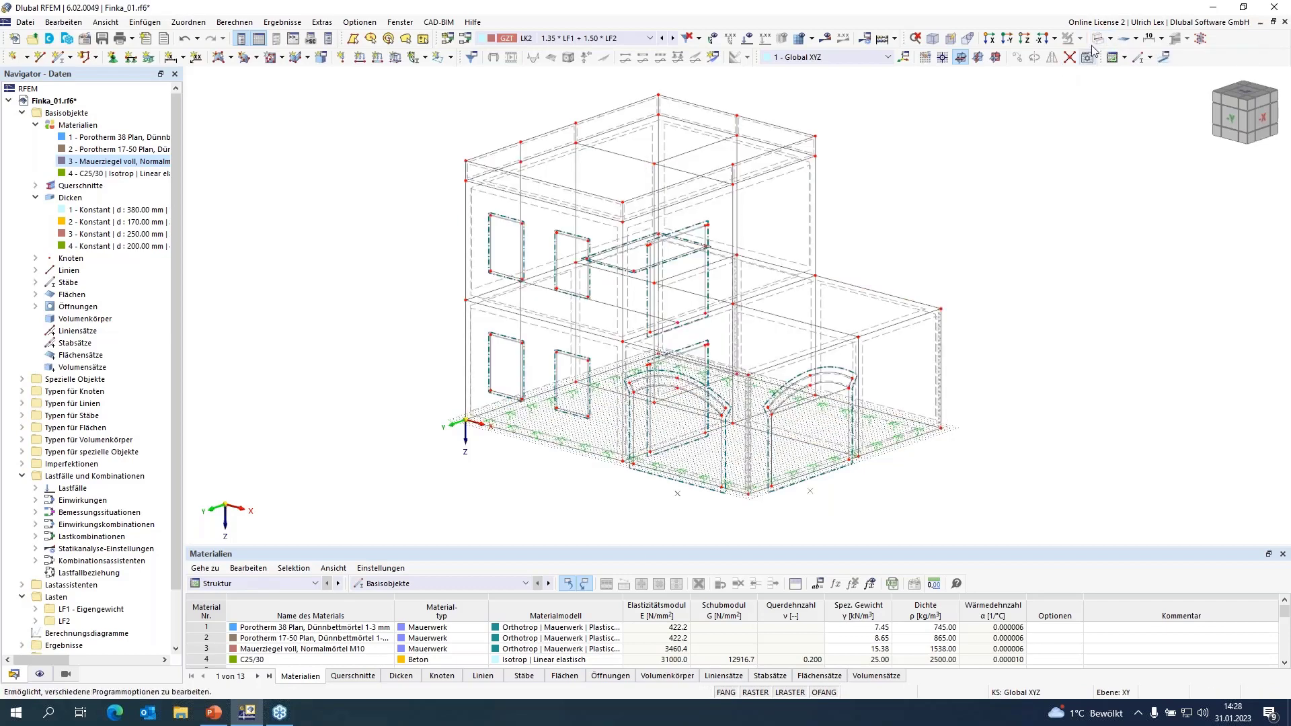
{"action": "left_click", "coordinate": [1094, 41]}
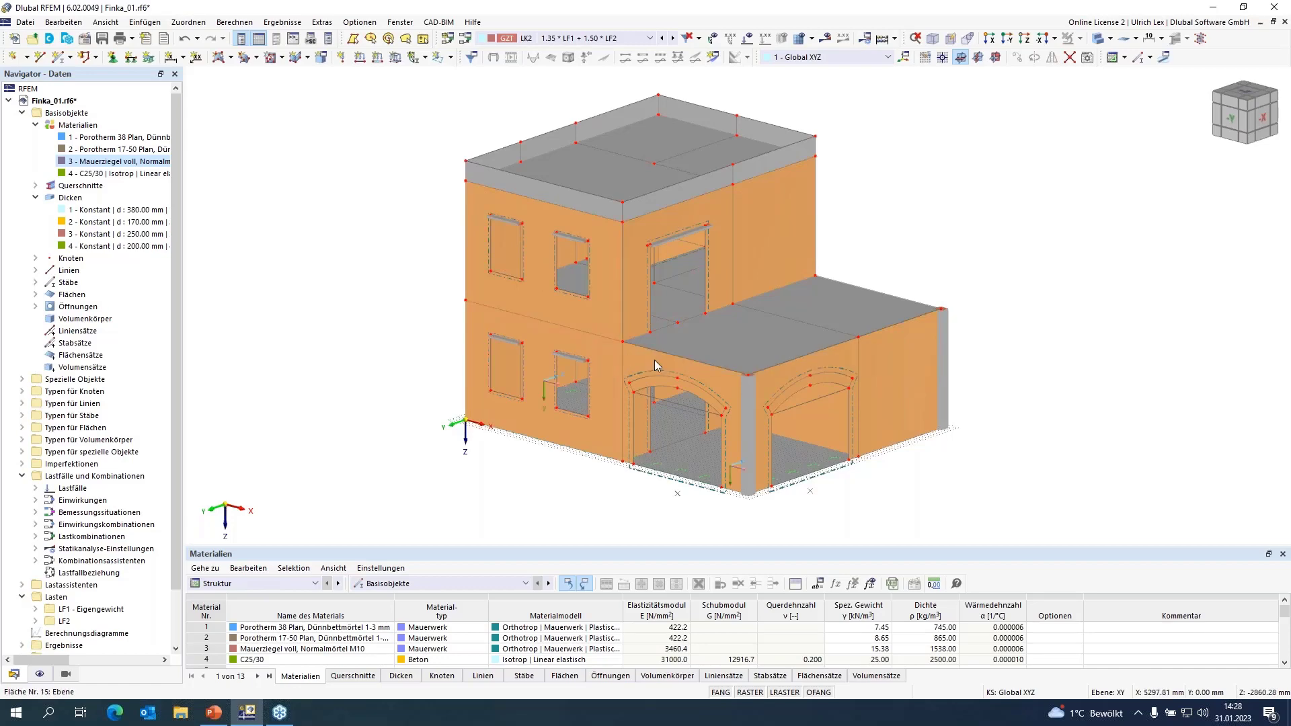
{"action": "scroll", "coordinate": [648, 354], "scroll_direction": "up", "scroll_amount": 3}
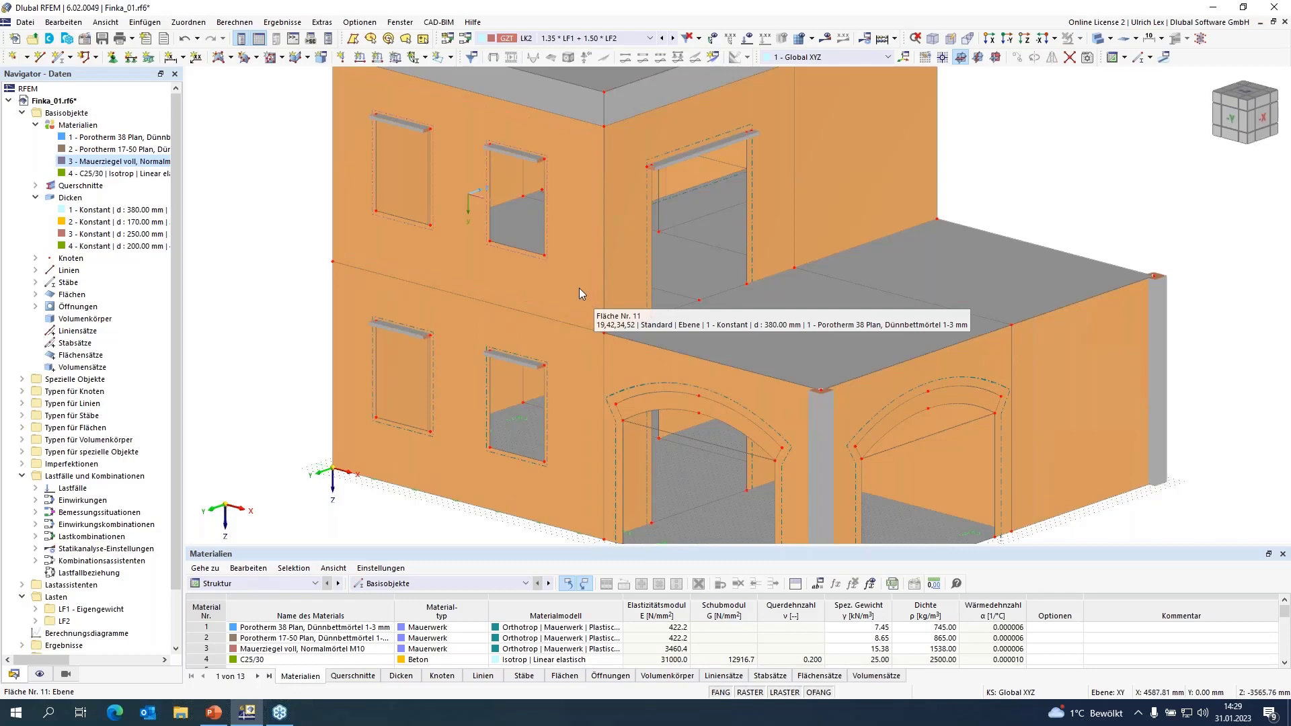
- Open the intermediate floor slab (surface 17) for editing and enable its line hinges option
{"action": "double_click", "coordinate": [689, 275]}
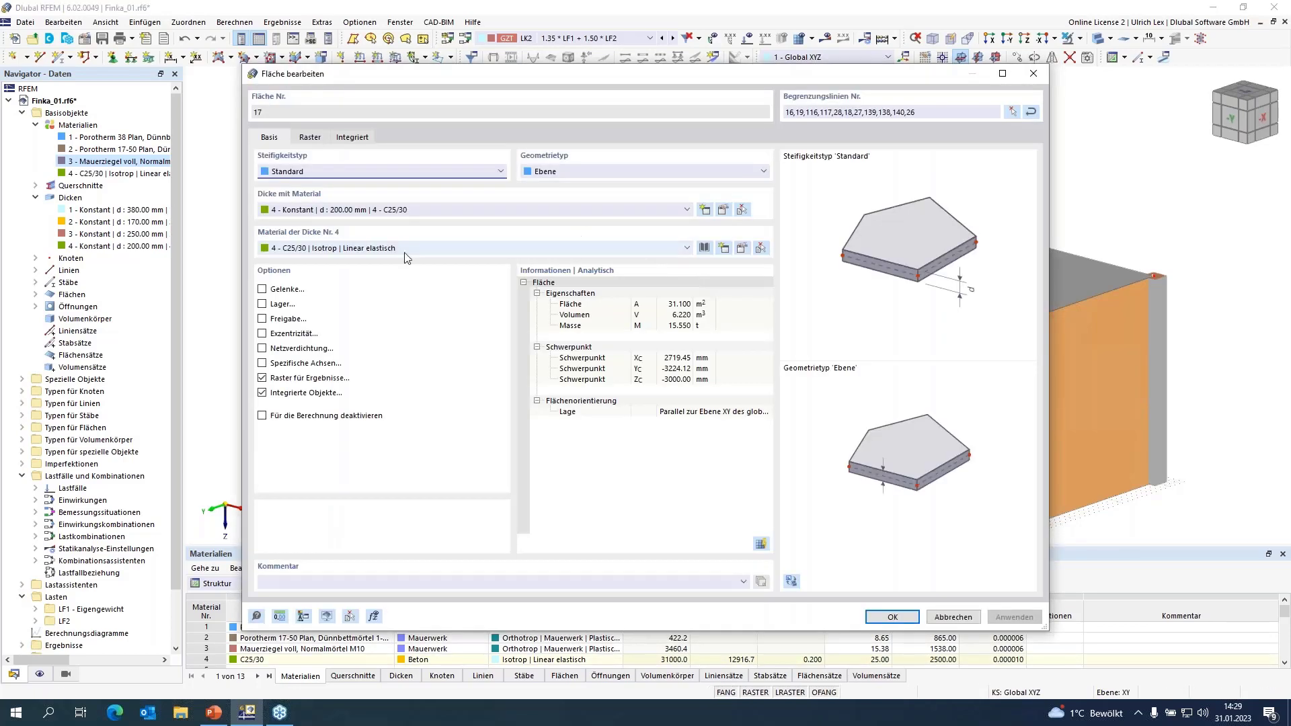
{"action": "left_click", "coordinate": [263, 290]}
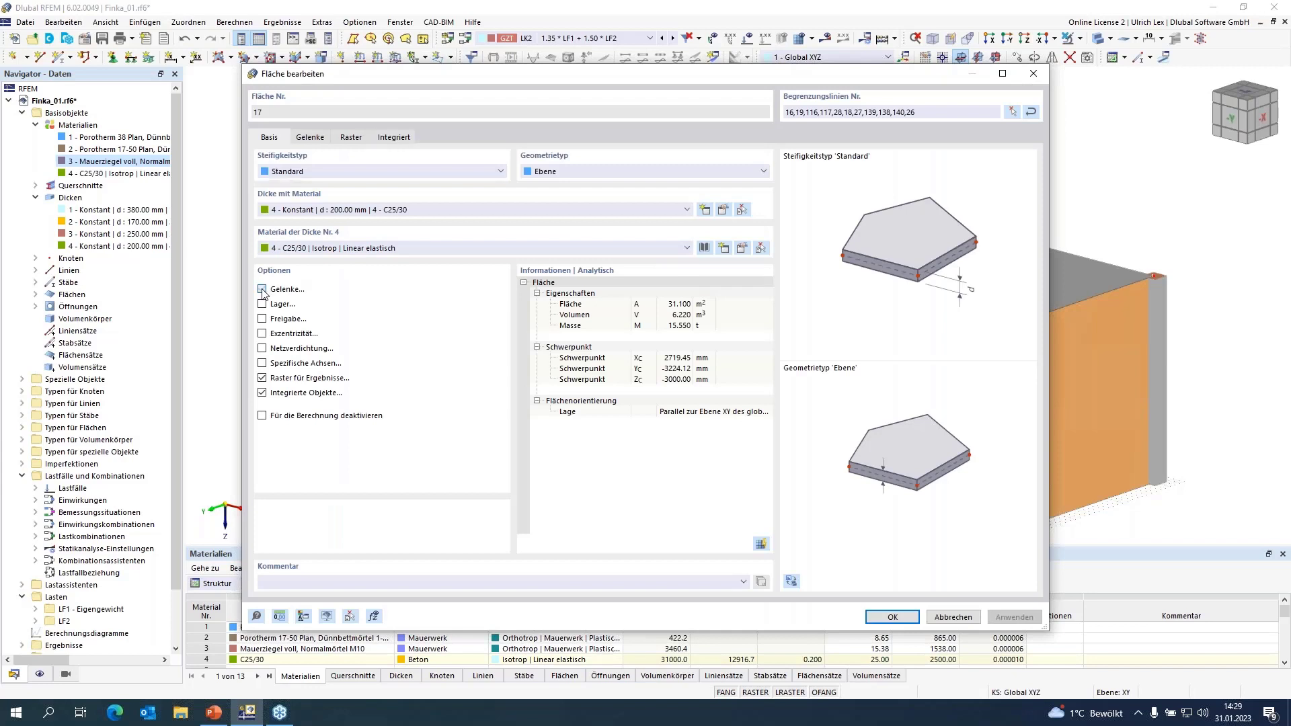
{"action": "left_click", "coordinate": [322, 139]}
- Create a new line hinge for the slab as a slab-wall connection (Decke-Wand-Verbindung) with an offset a of 100 mm
{"action": "left_click", "coordinate": [425, 201]}
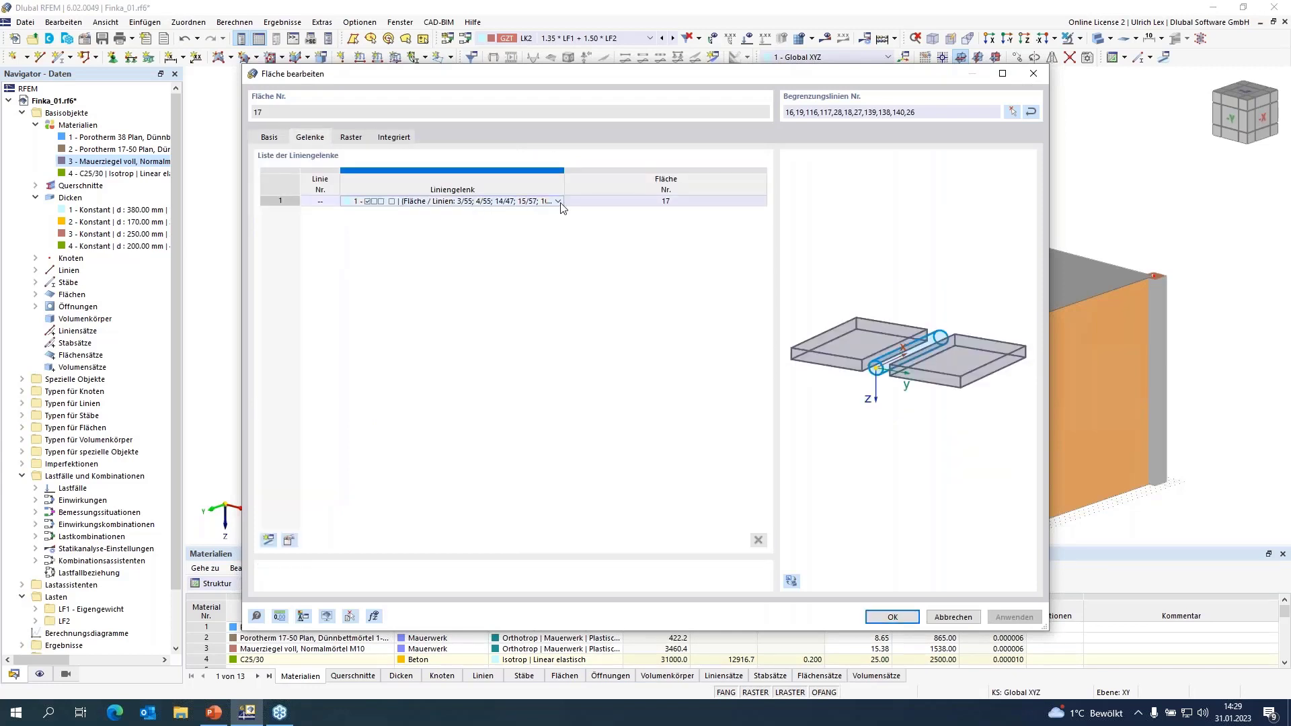
{"action": "left_click", "coordinate": [558, 201]}
{"action": "left_click", "coordinate": [509, 223]}
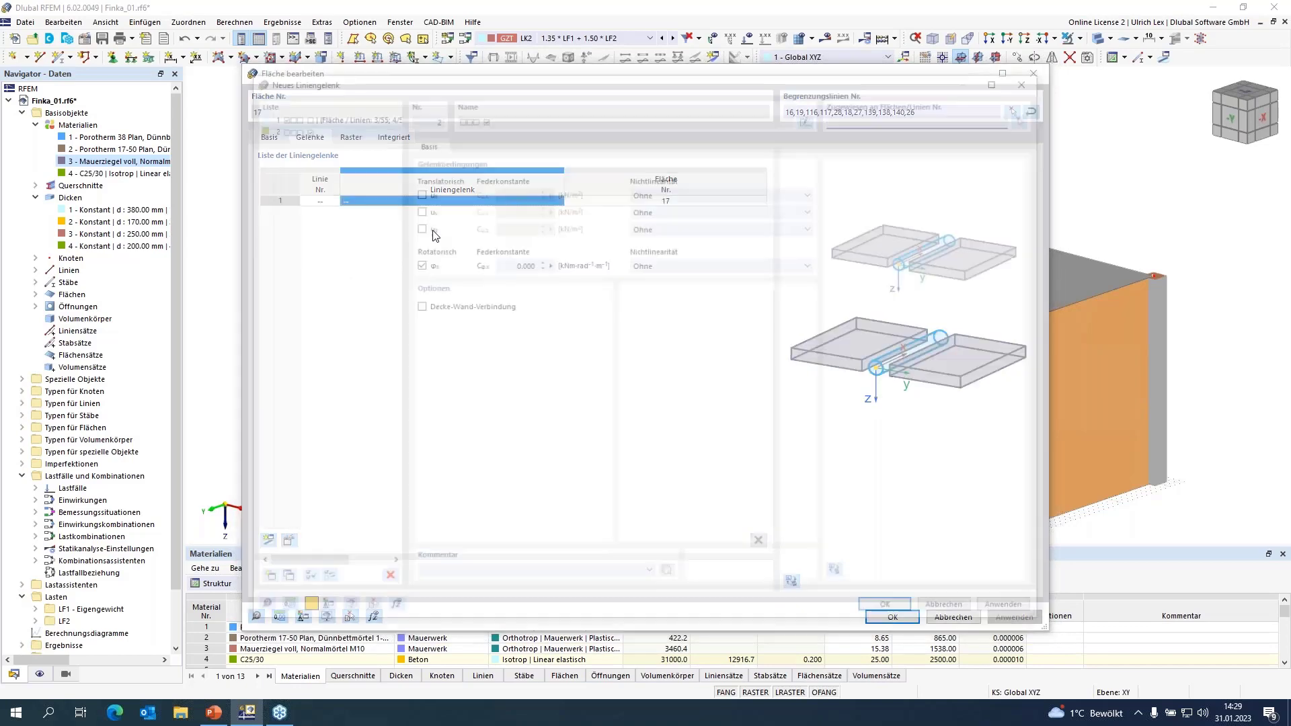
{"action": "left_click", "coordinate": [416, 307]}
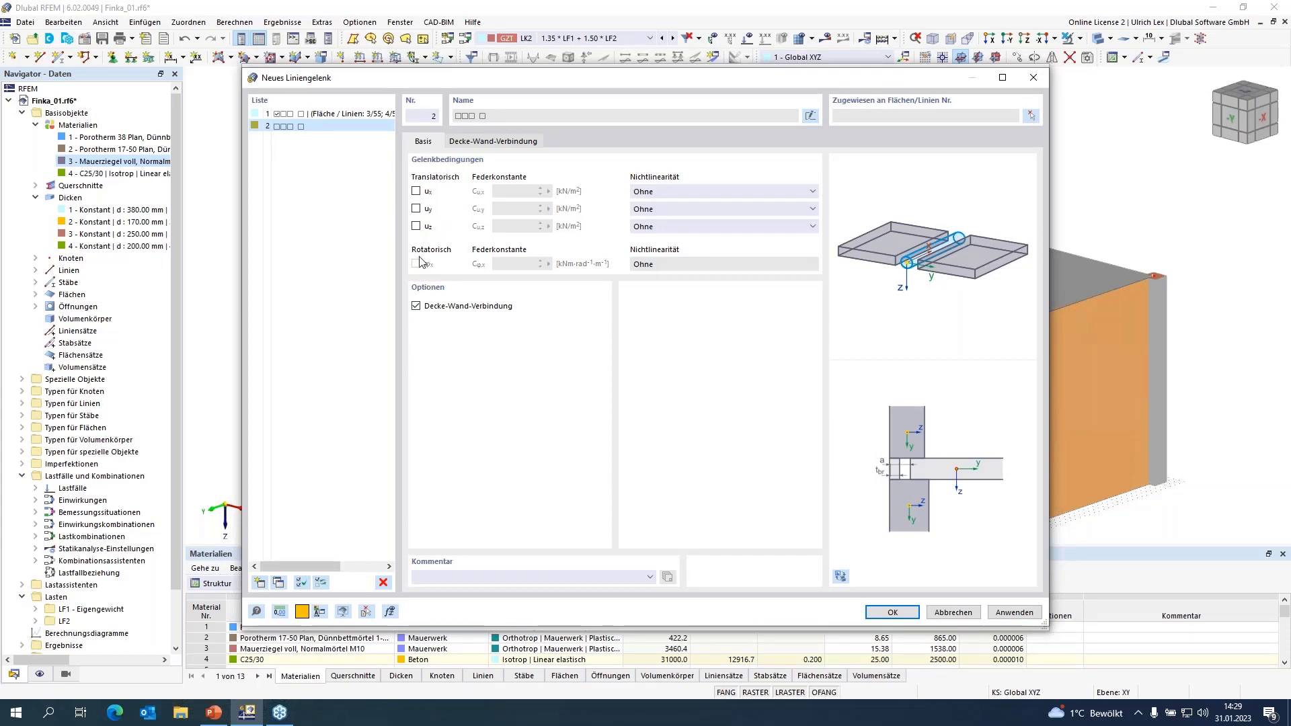
{"action": "left_click", "coordinate": [494, 141]}
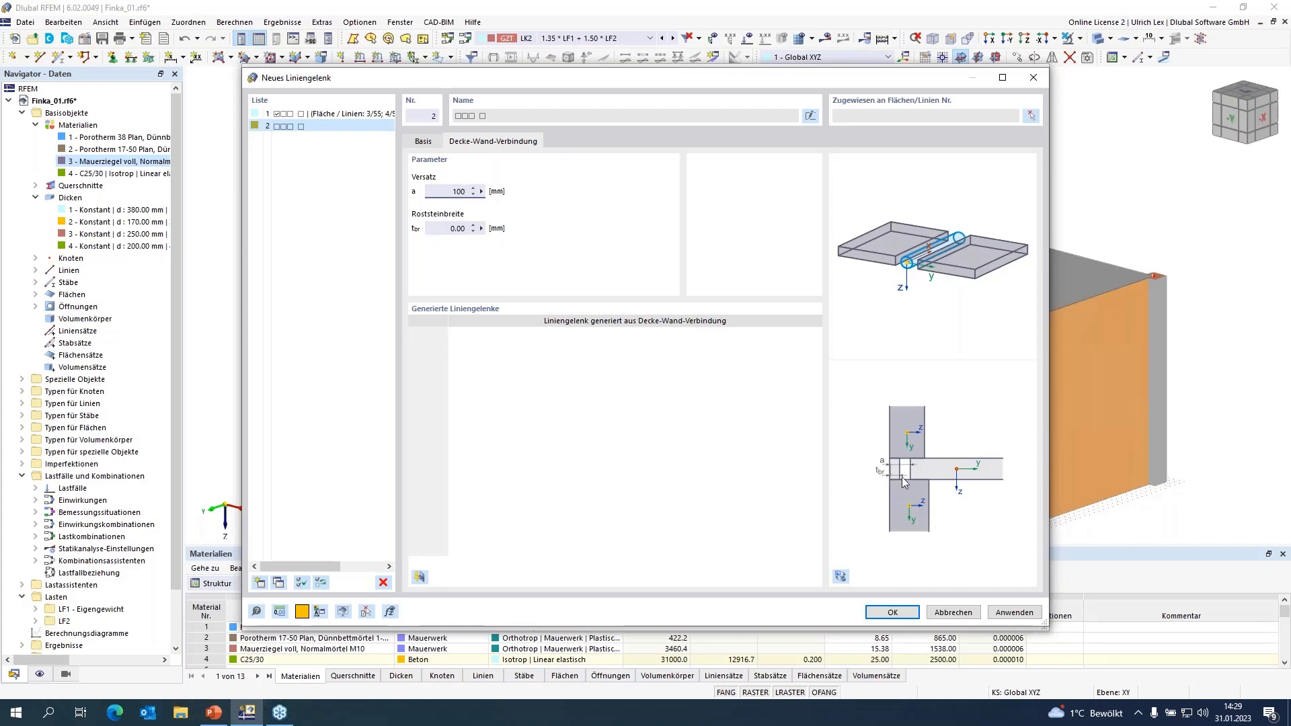
- Start assigning the new line hinge graphically and pick surface 17 with its boundary lines 16, 19 and 26
{"action": "left_click", "coordinate": [1033, 117]}
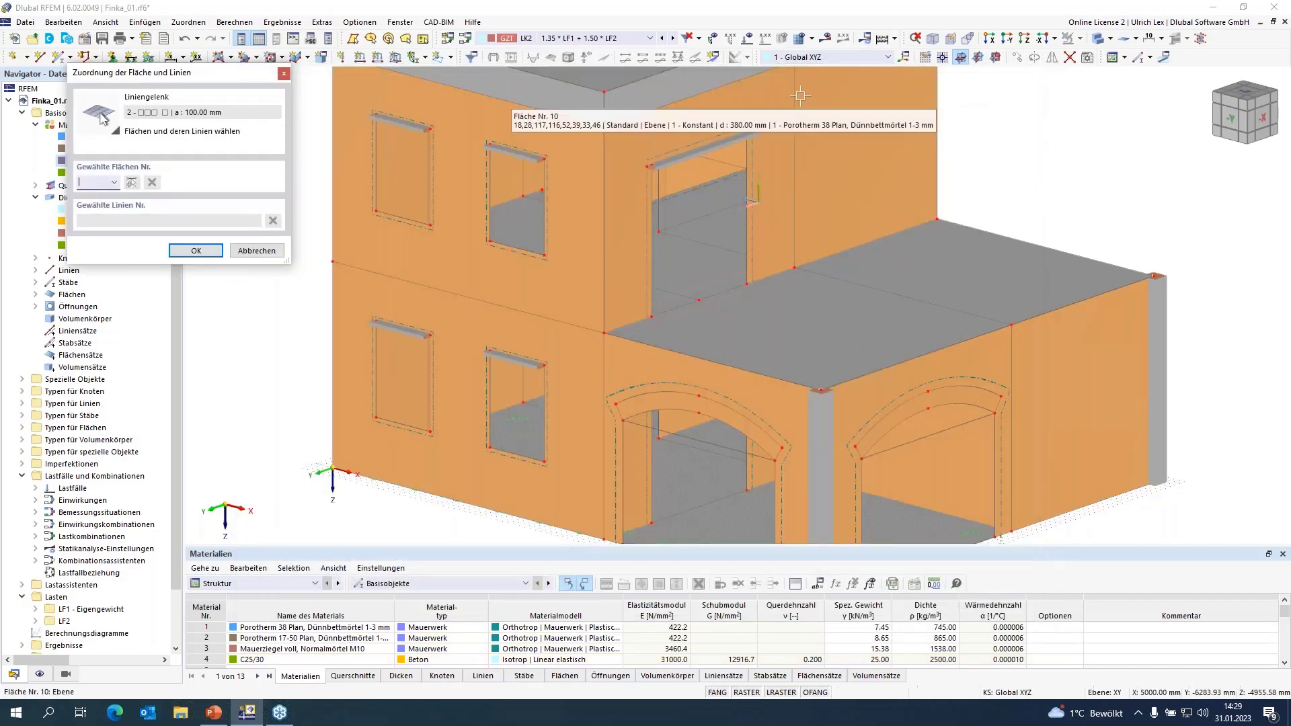
{"action": "left_click", "coordinate": [682, 271]}
{"action": "scroll", "coordinate": [605, 329], "scroll_direction": "up", "scroll_amount": 3}
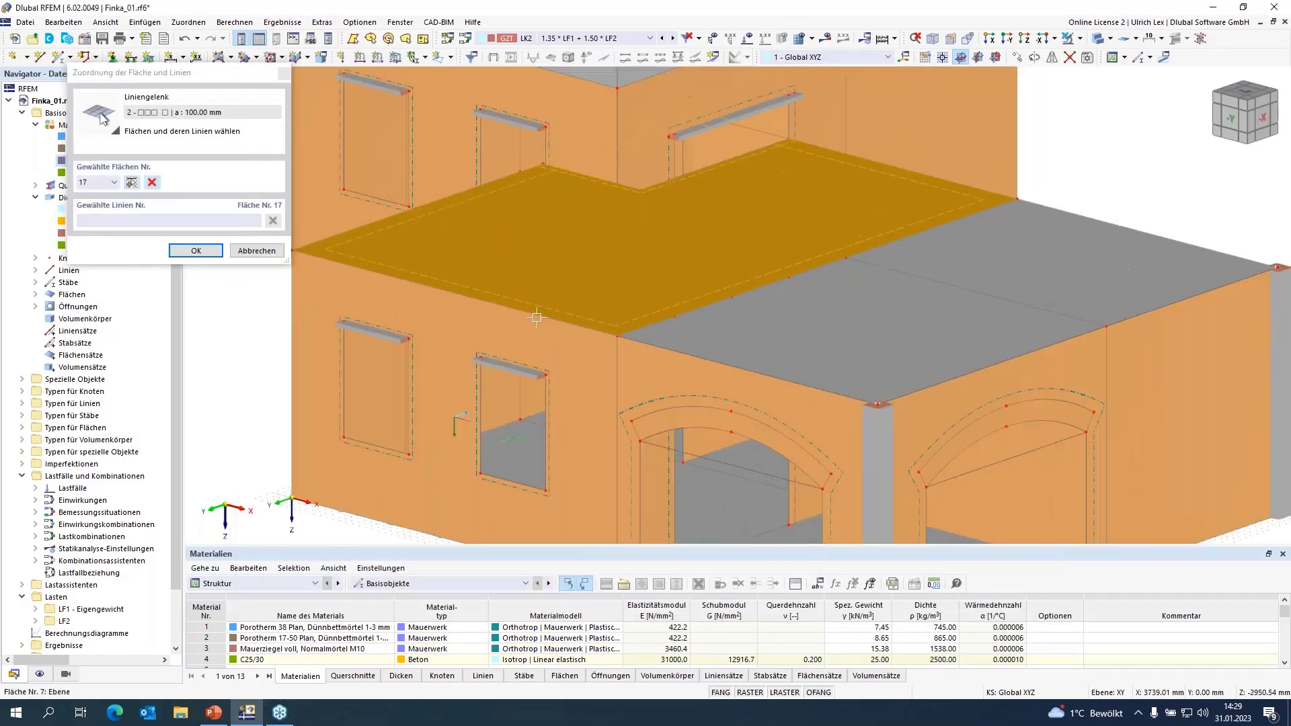
{"action": "left_click", "coordinate": [606, 330]}
{"action": "scroll", "coordinate": [606, 331], "scroll_direction": "down", "scroll_amount": 5}
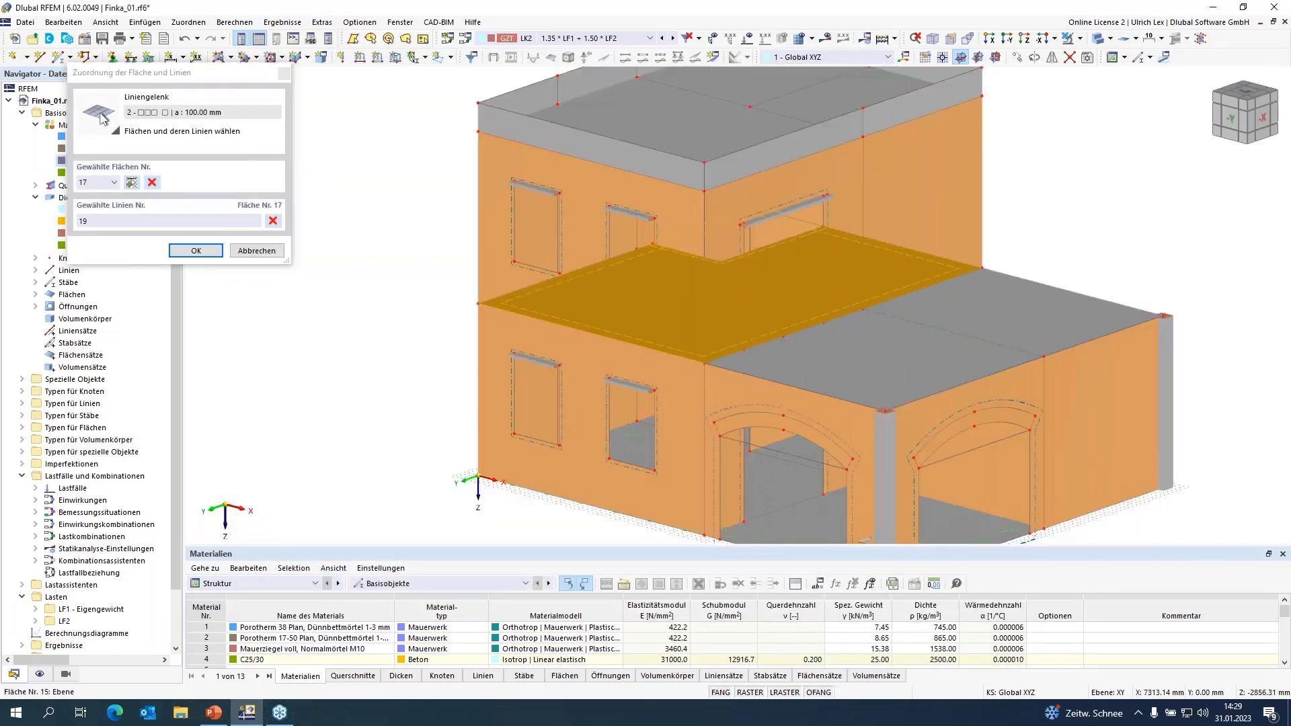
{"action": "scroll", "coordinate": [518, 295], "scroll_direction": "up", "scroll_amount": 5}
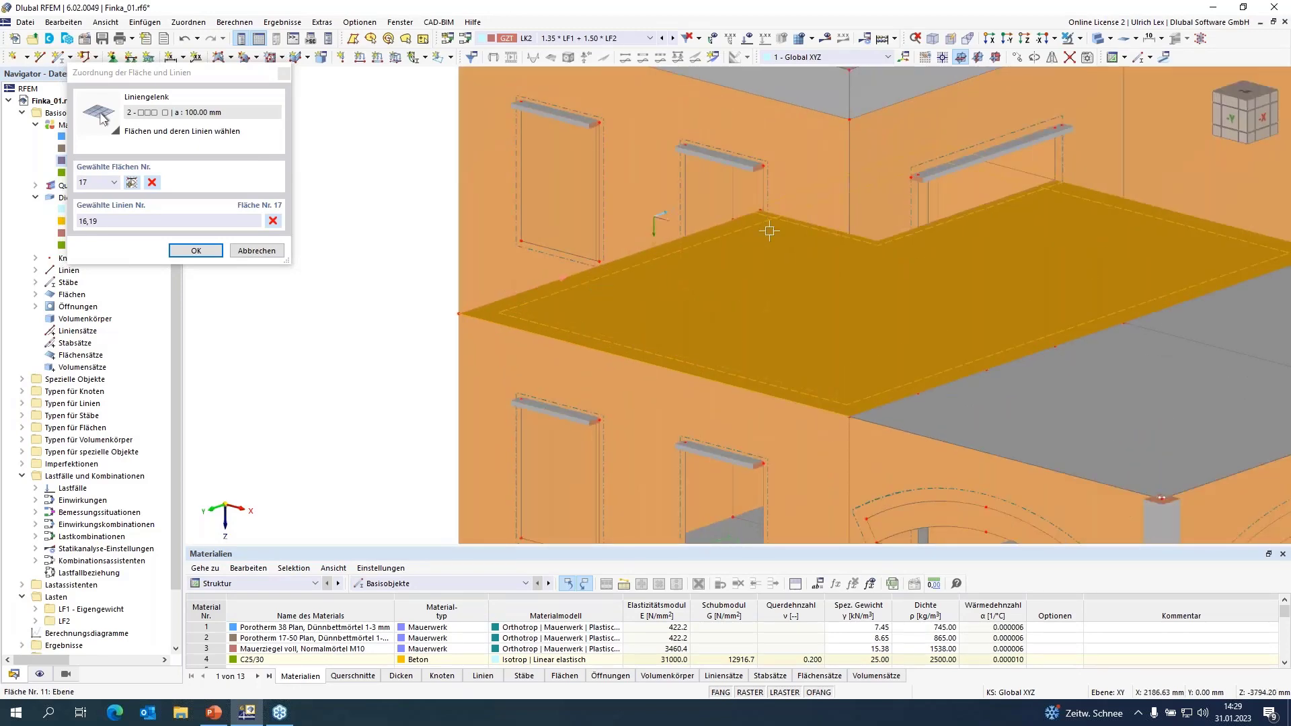
{"action": "scroll", "coordinate": [756, 216], "scroll_direction": "up", "scroll_amount": 4}
{"action": "left_click", "coordinate": [751, 217]}
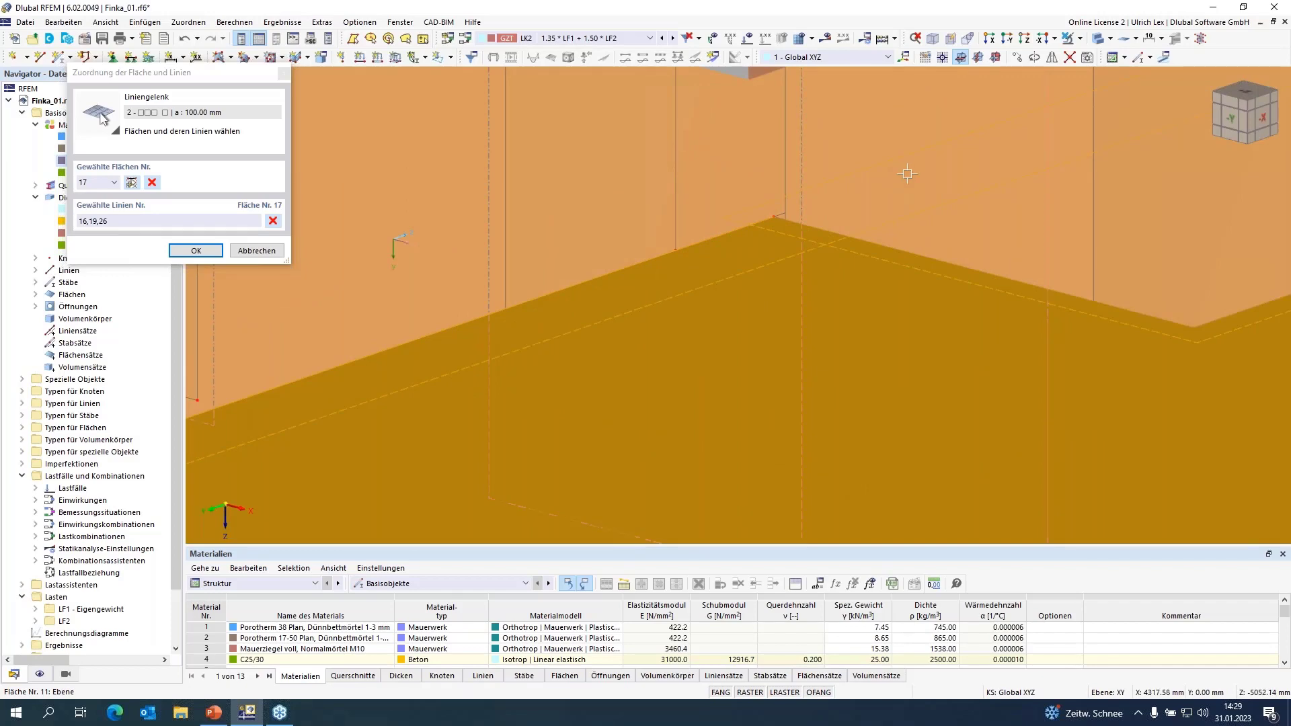
- Switch to wireframe display and add lines 27 and 139 of surface 17 to the hinge assignment
{"action": "left_click", "coordinate": [1100, 39]}
{"action": "left_click", "coordinate": [1099, 40]}
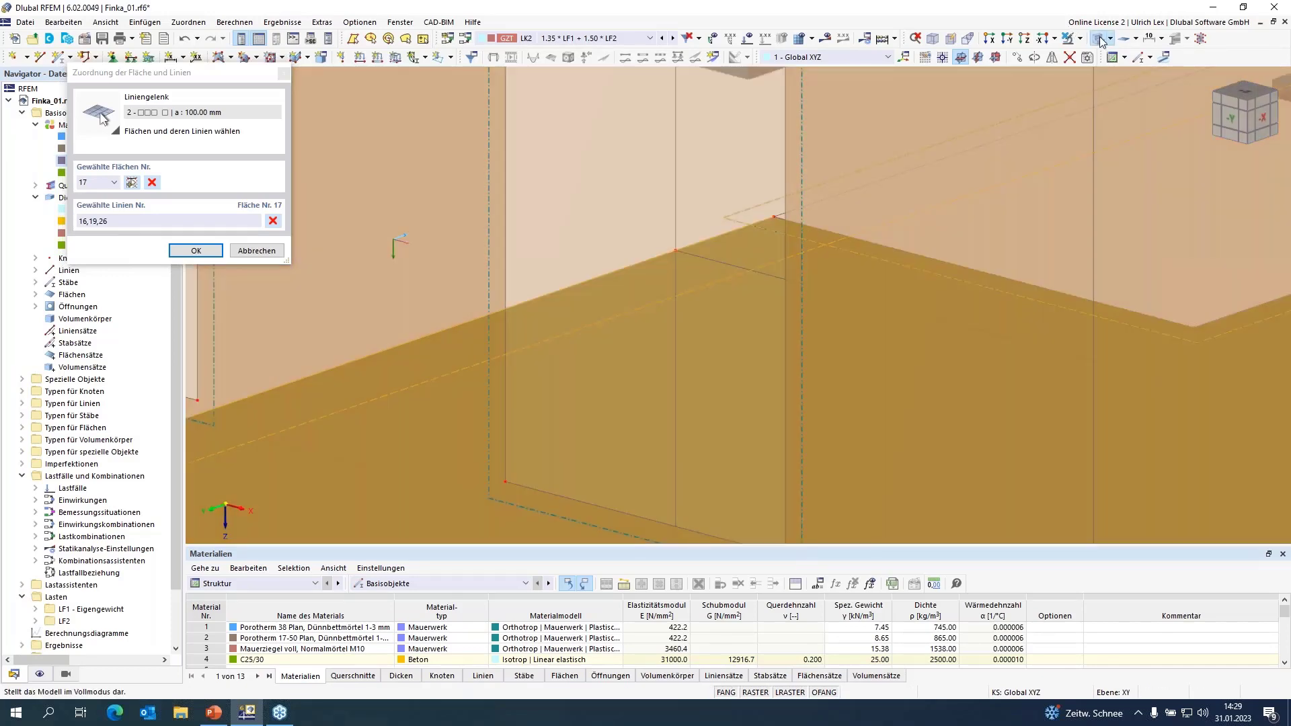
{"action": "scroll", "coordinate": [700, 202], "scroll_direction": "down", "scroll_amount": 2}
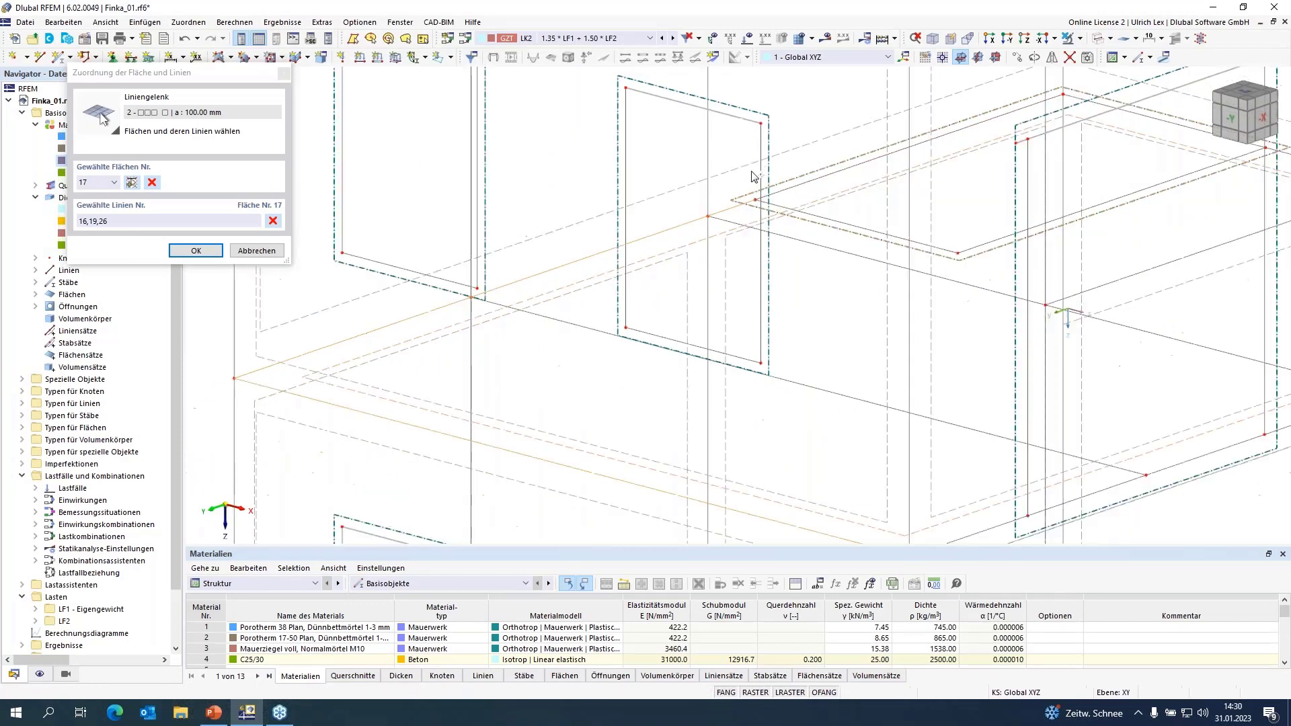
{"action": "scroll", "coordinate": [831, 166], "scroll_direction": "down", "scroll_amount": 3}
{"action": "scroll", "coordinate": [1023, 160], "scroll_direction": "up", "scroll_amount": 3}
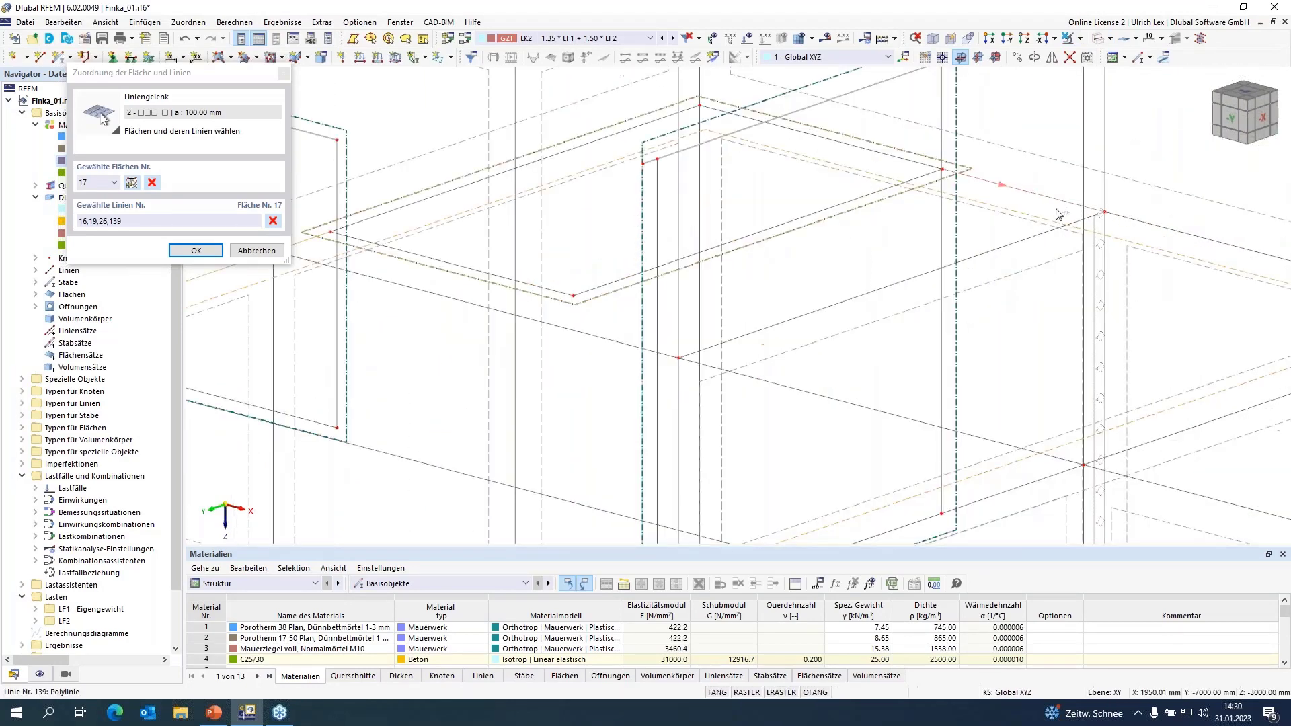
{"action": "left_click", "coordinate": [1105, 212]}
{"action": "scroll", "coordinate": [1075, 215], "scroll_direction": "down", "scroll_amount": 3}
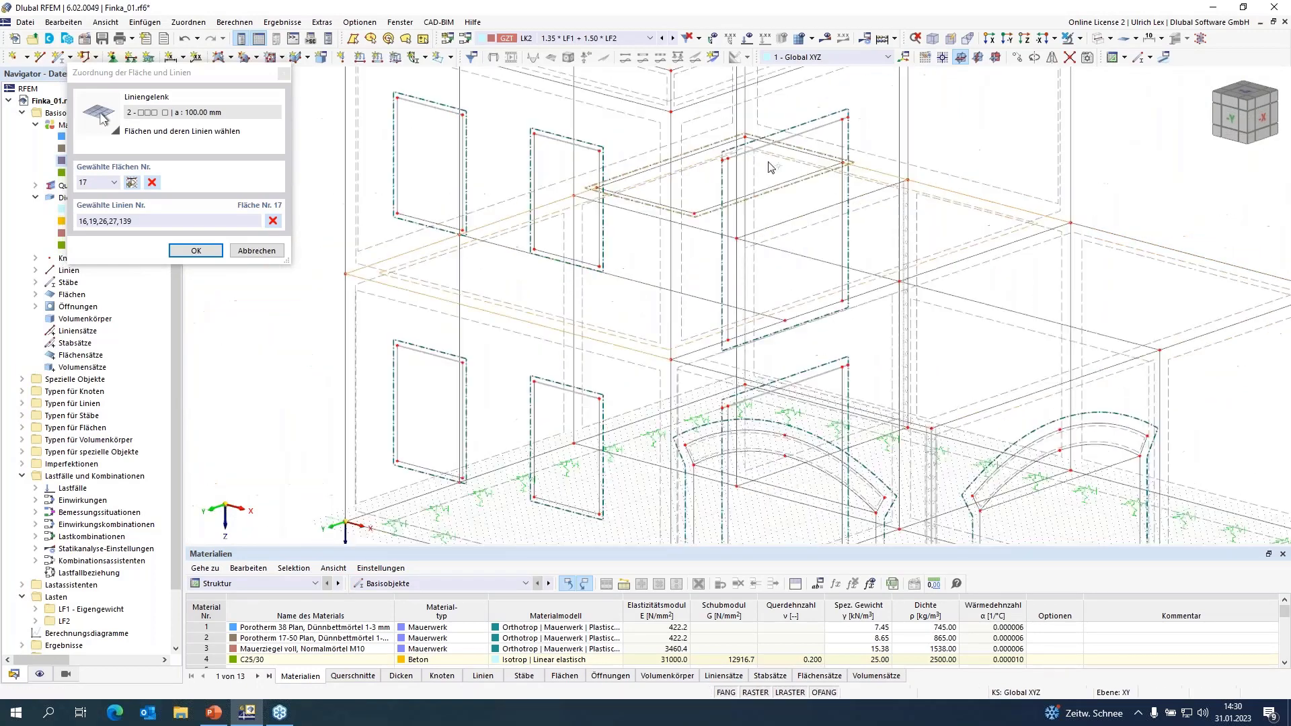
- Assign the line hinge to boundary lines 20, 21, 22 and 29 of the annex roof slab (surface 18)
{"action": "scroll", "coordinate": [1036, 226], "scroll_direction": "up", "scroll_amount": 3}
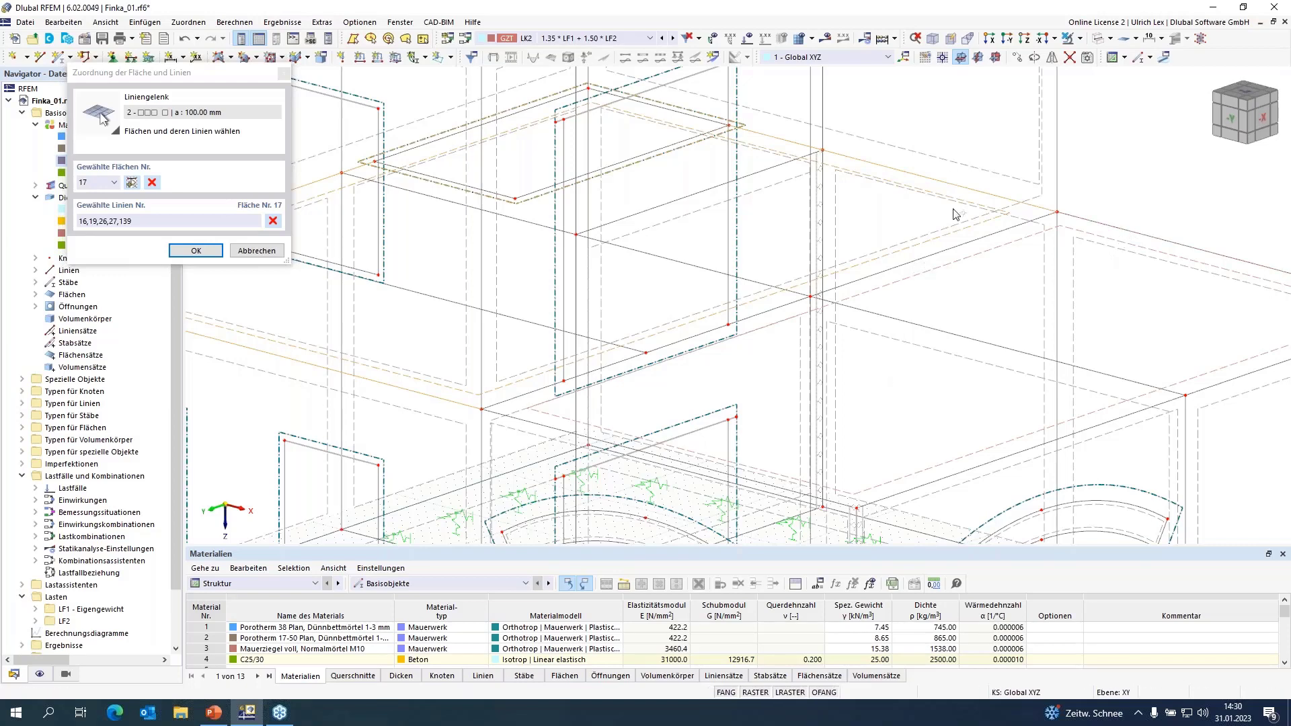
{"action": "left_click", "coordinate": [1076, 231]}
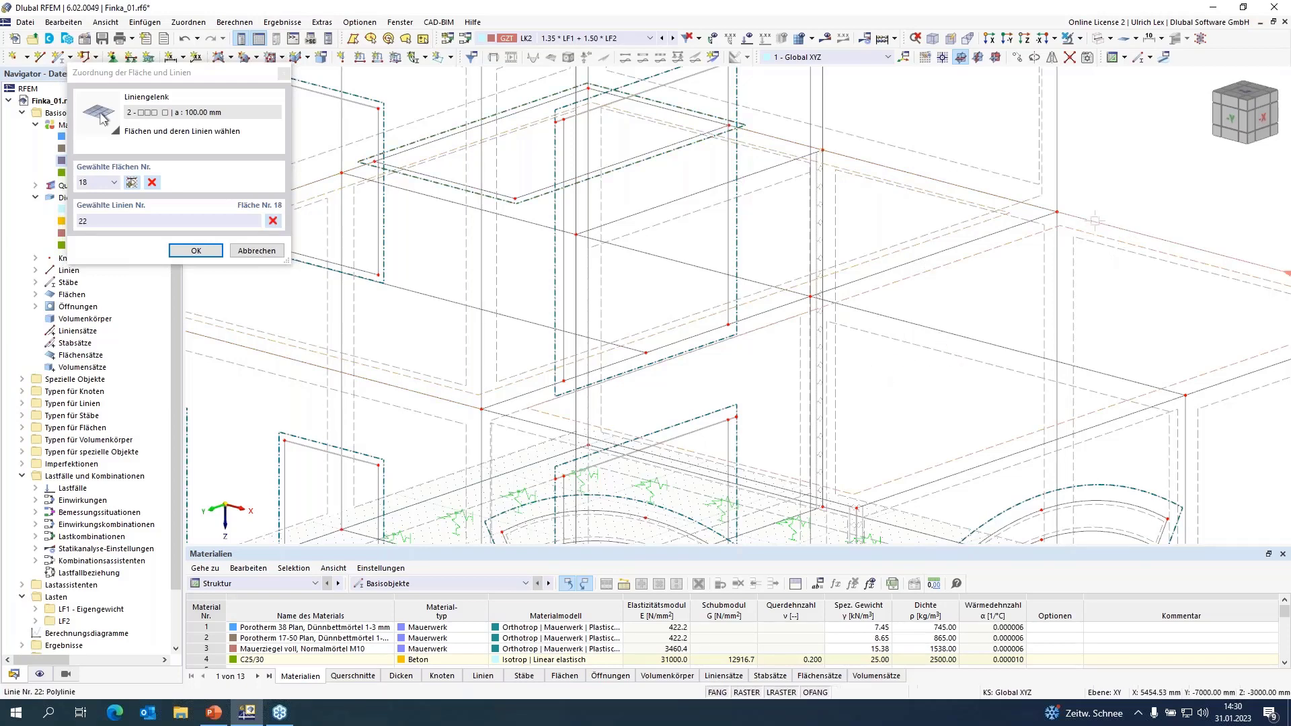
{"action": "scroll", "coordinate": [1009, 276], "scroll_direction": "down", "scroll_amount": 3}
{"action": "scroll", "coordinate": [1008, 276], "scroll_direction": "up", "scroll_amount": 2}
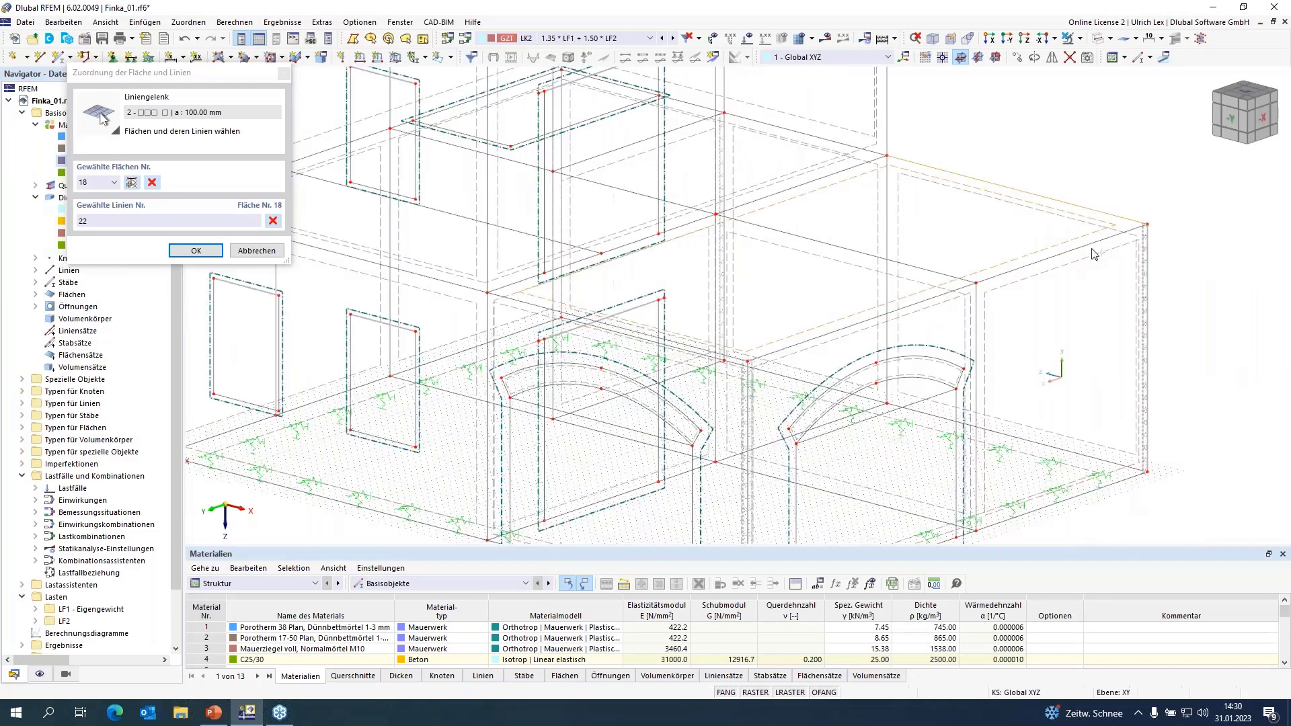
{"action": "left_click", "coordinate": [1009, 276]}
{"action": "left_click", "coordinate": [1008, 277]}
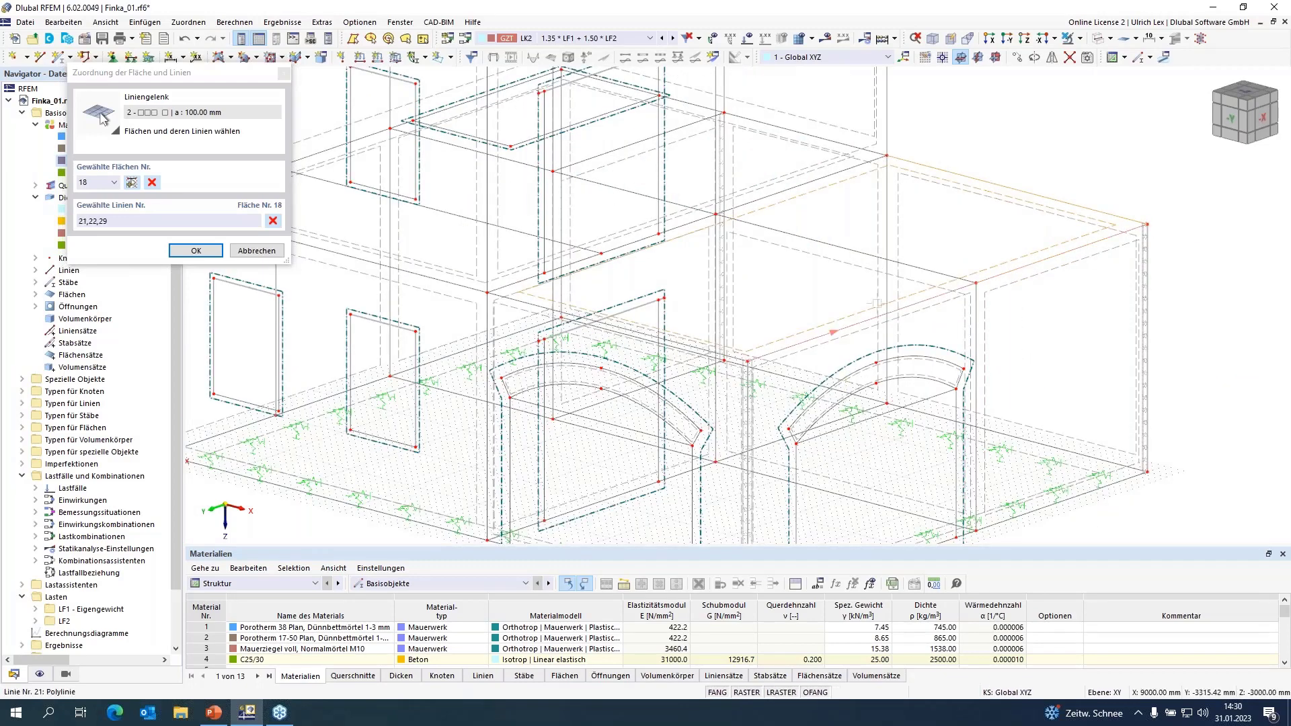
{"action": "left_click", "coordinate": [577, 311]}
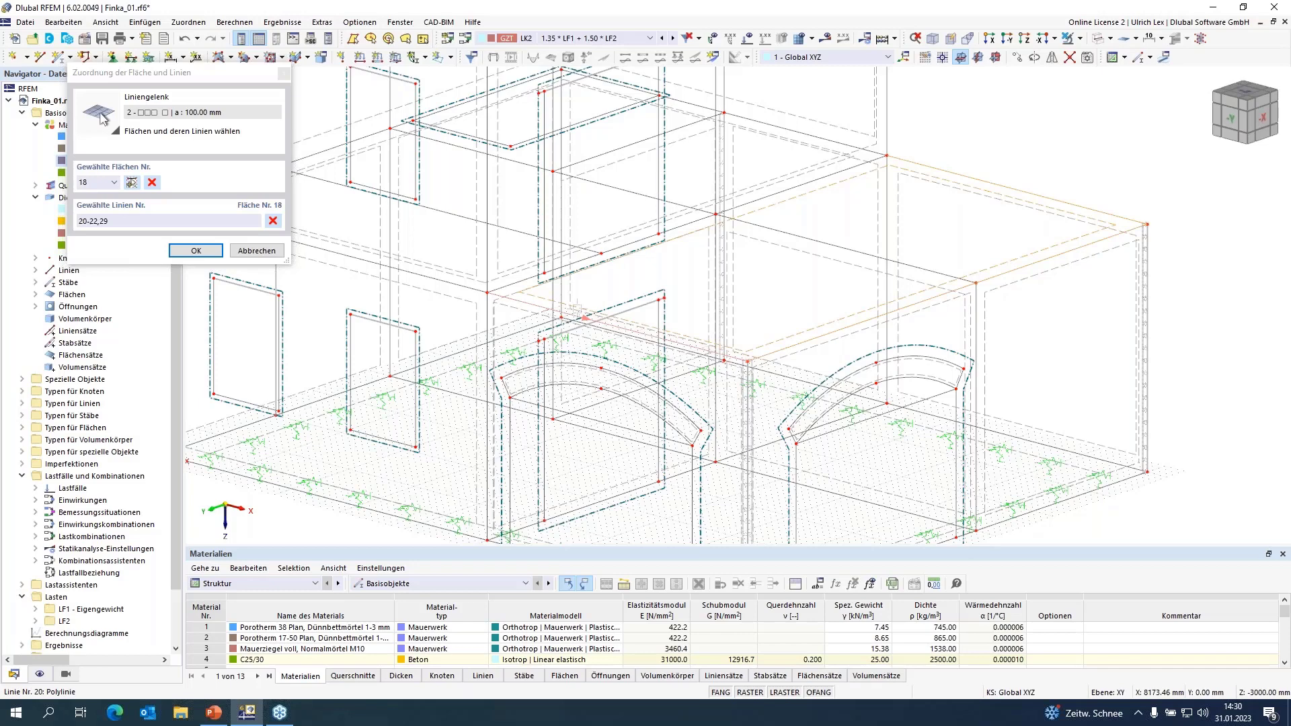
- Return to solid display, assign the line hinge to lines 31-34 and 37-39 of the upper roof slab (surface 20), and confirm the assignment
{"action": "left_click", "coordinate": [1103, 38]}
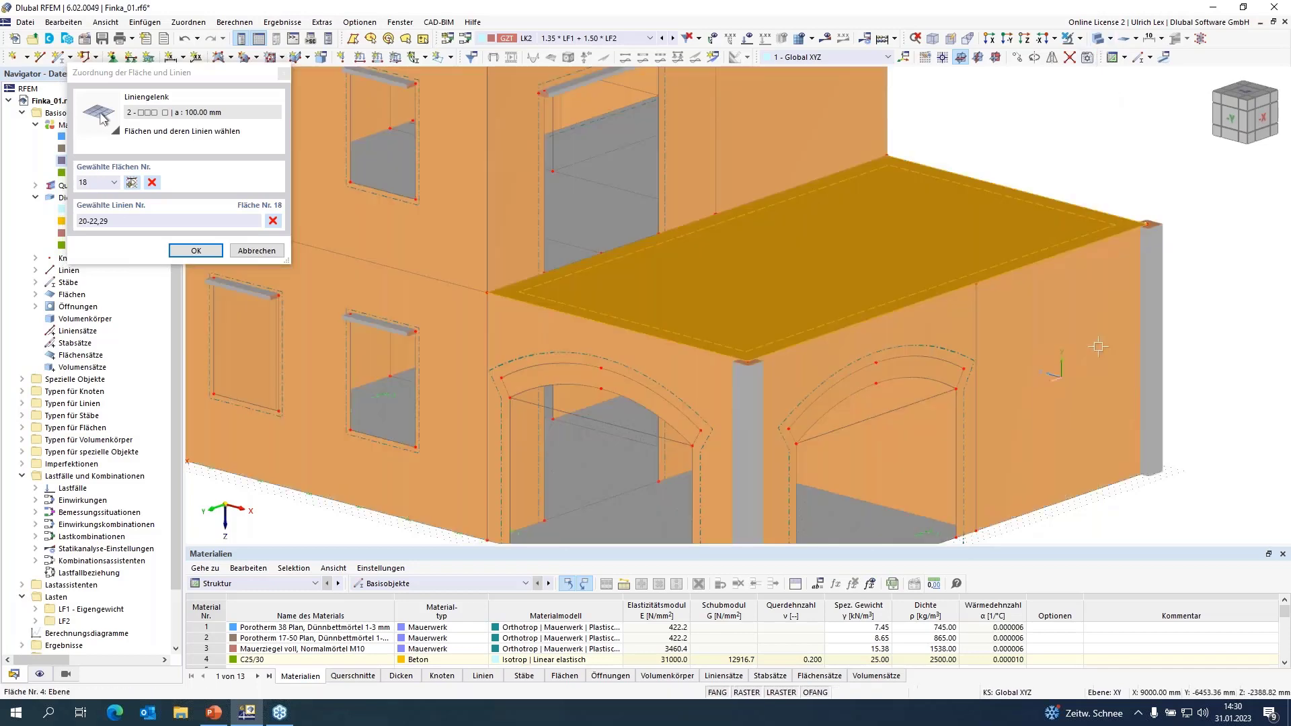
{"action": "scroll", "coordinate": [1098, 347], "scroll_direction": "down", "scroll_amount": 3}
{"action": "scroll", "coordinate": [807, 215], "scroll_direction": "up", "scroll_amount": 4}
{"action": "left_click", "coordinate": [784, 218]}
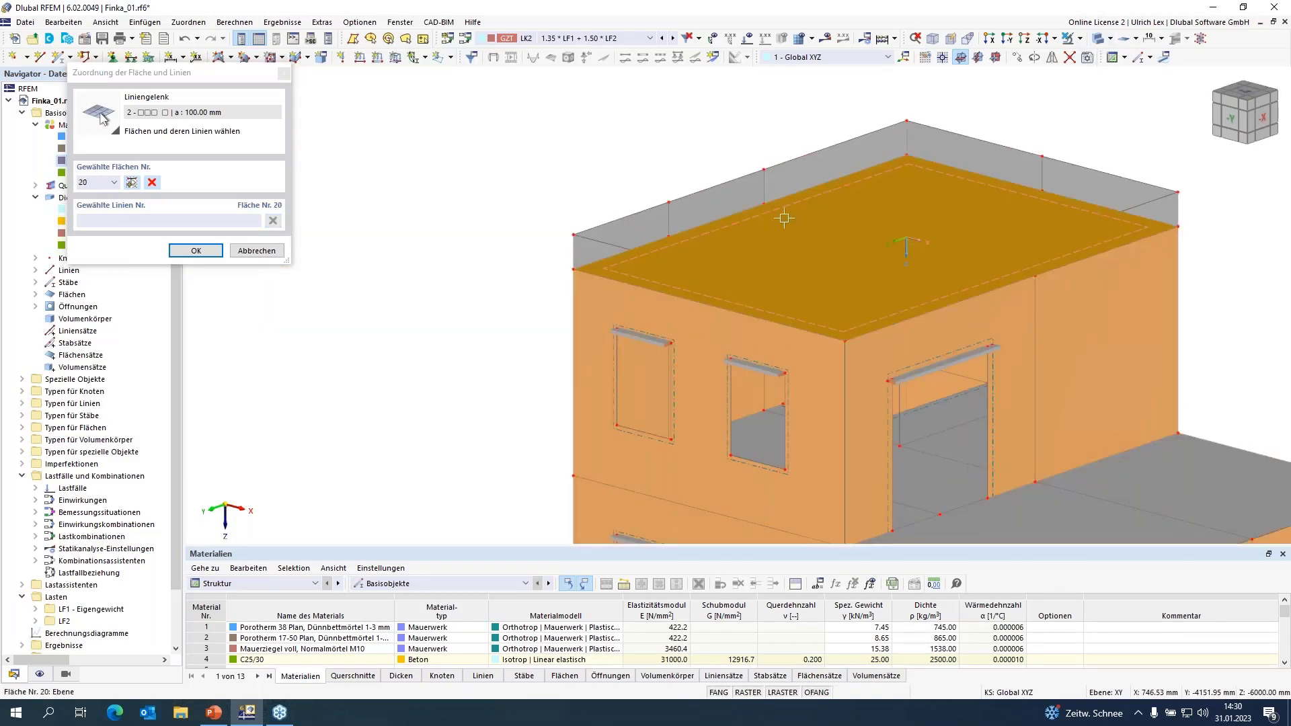
{"action": "left_click", "coordinate": [695, 229]}
{"action": "left_click", "coordinate": [830, 191]}
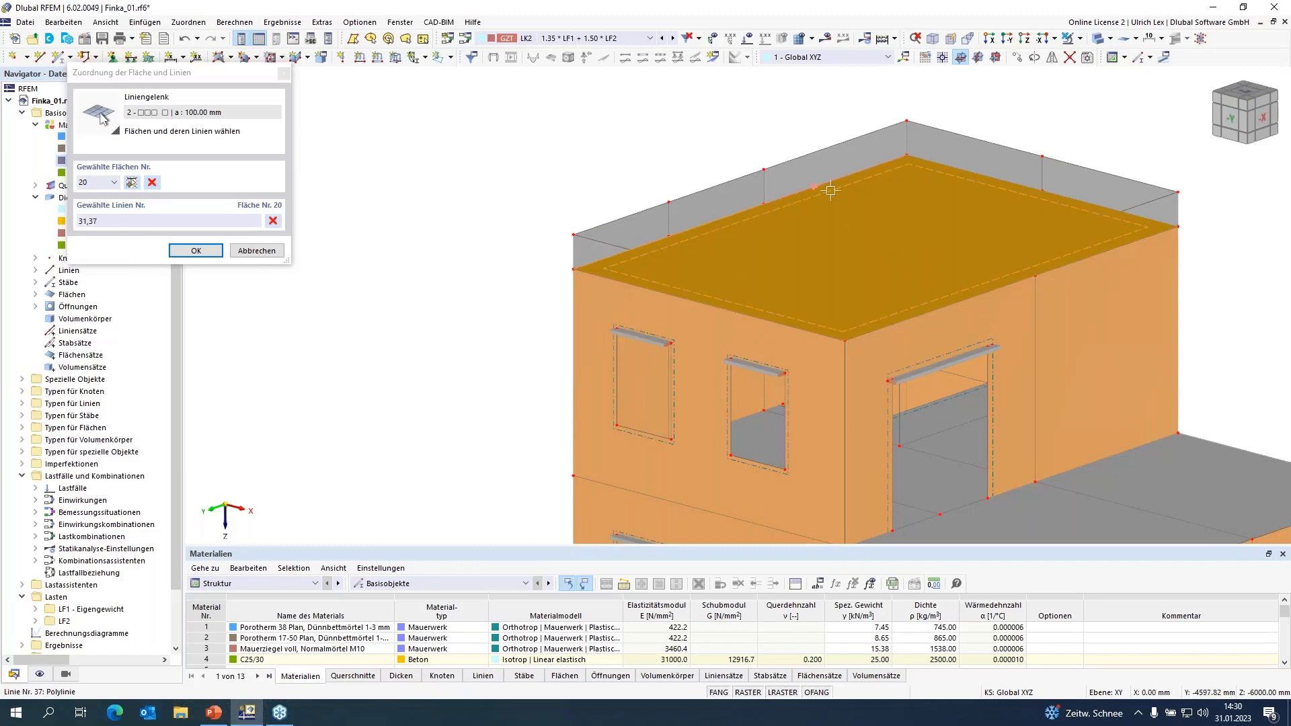
{"action": "left_click", "coordinate": [976, 175]}
{"action": "left_click", "coordinate": [1106, 214]}
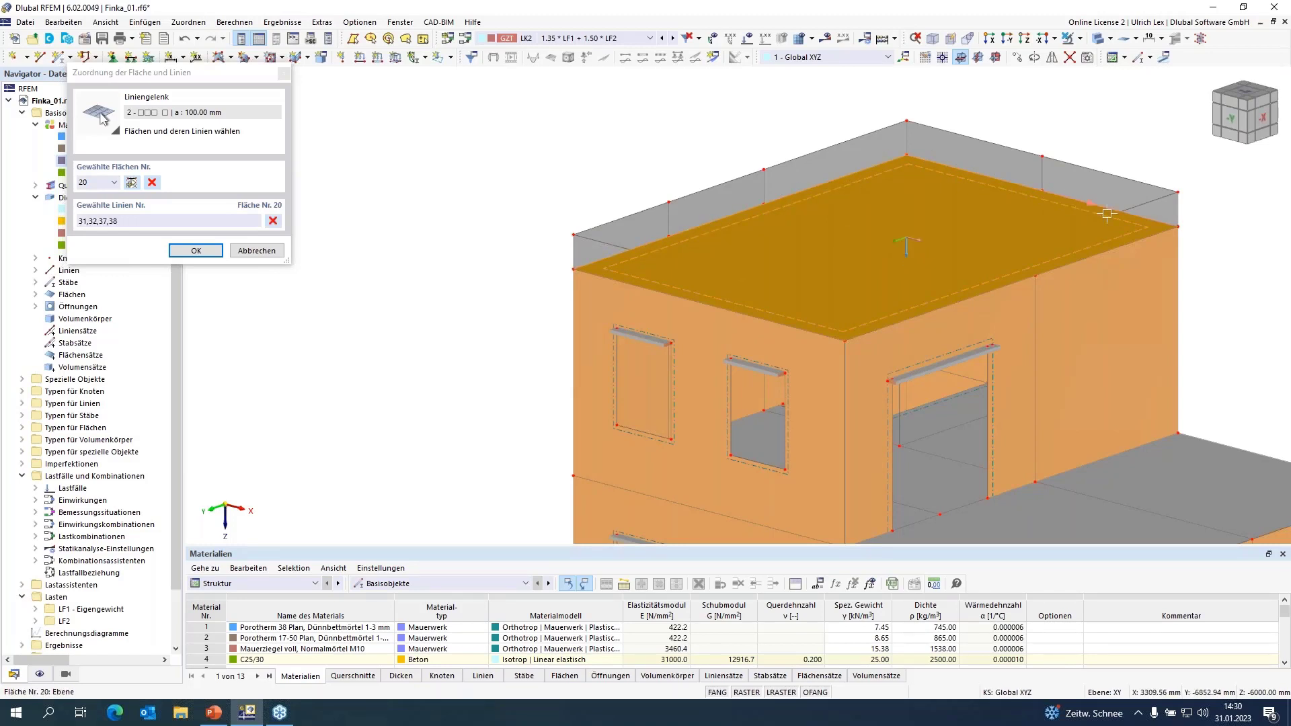
{"action": "left_click", "coordinate": [1127, 243]}
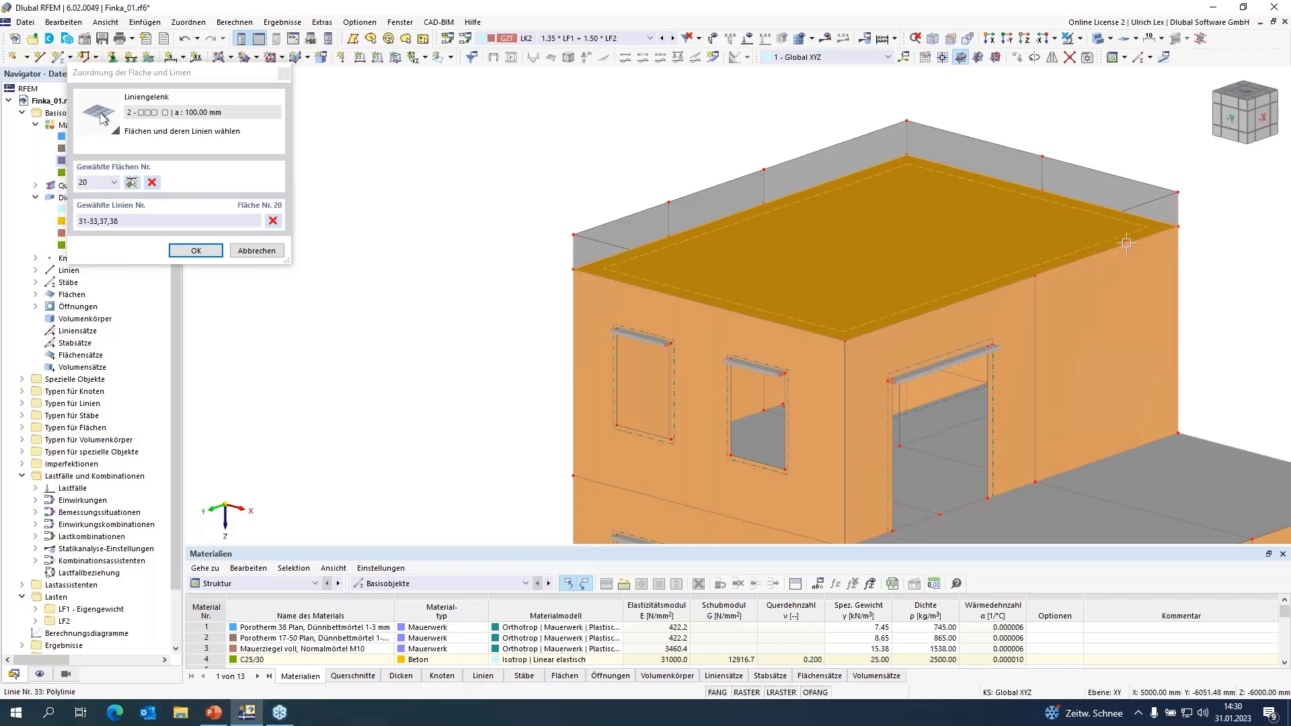
{"action": "left_click", "coordinate": [944, 306]}
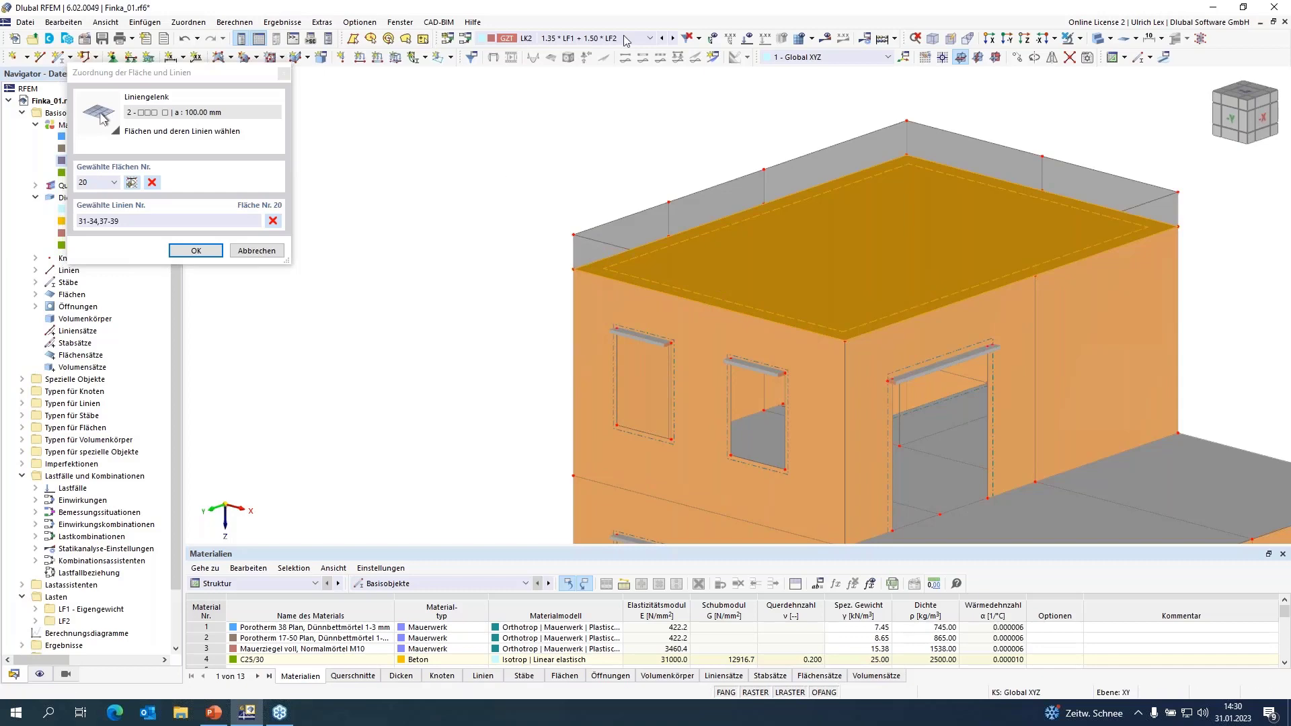
{"action": "scroll", "coordinate": [726, 101], "scroll_direction": "down", "scroll_amount": 3}
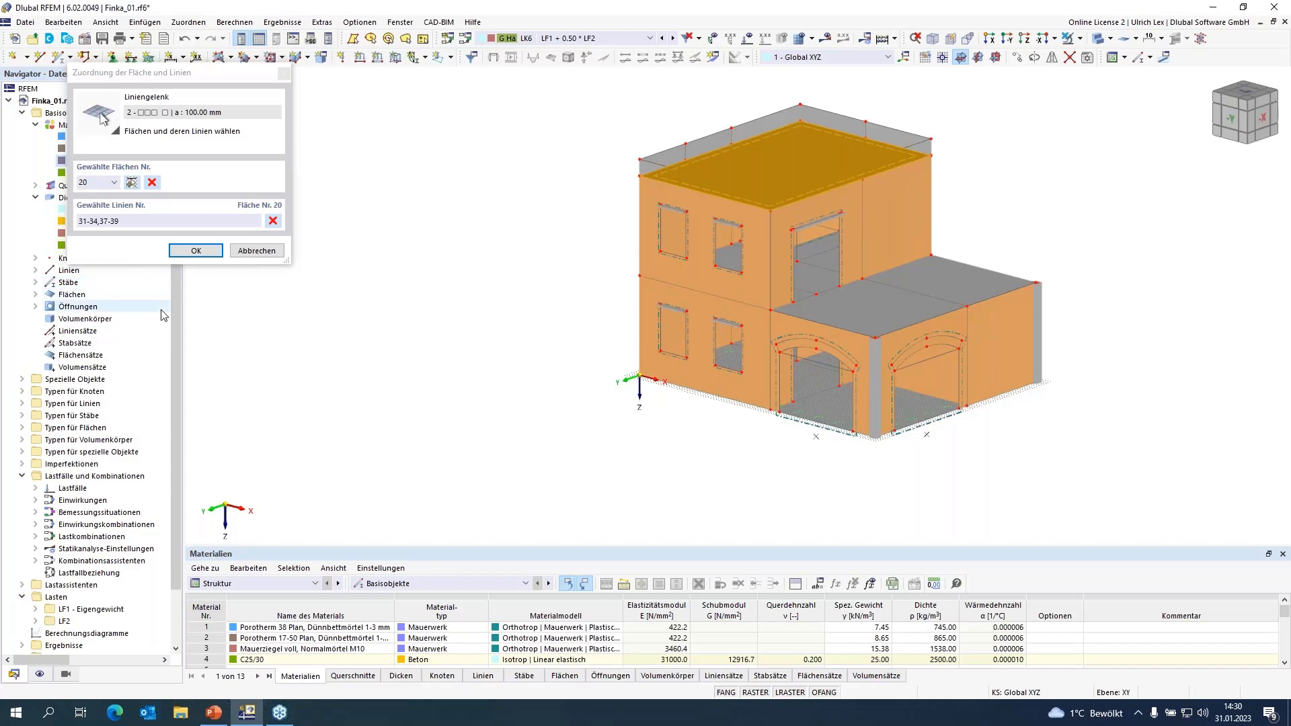
{"action": "left_click", "coordinate": [196, 251]}
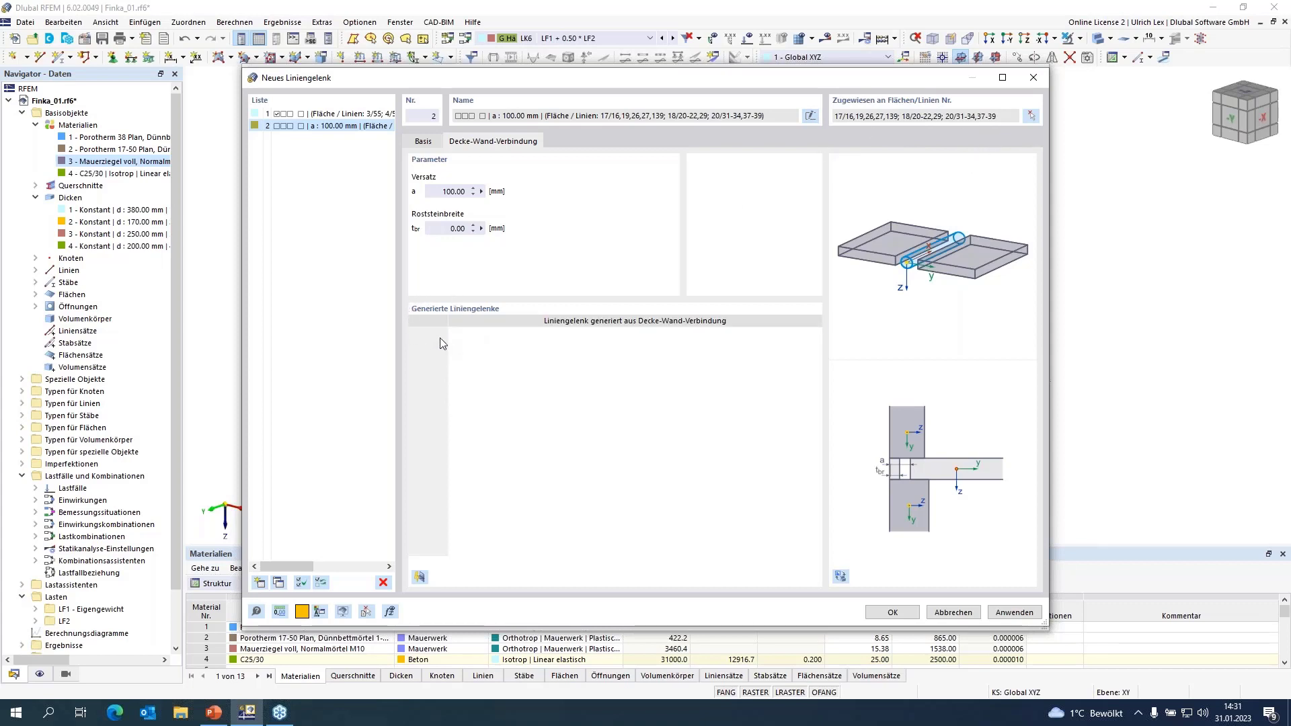
- Generate the individual line hinges from the slab-wall connection
{"action": "left_click", "coordinate": [420, 577]}
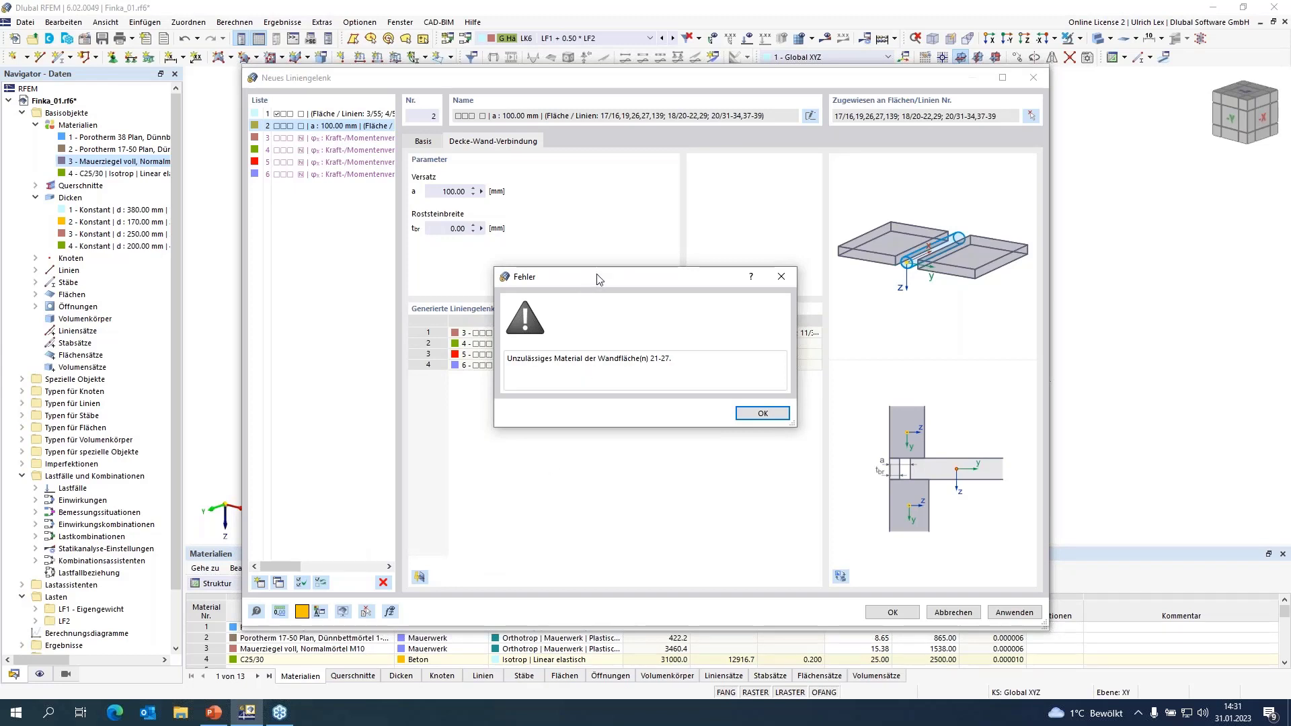
{"action": "left_click_drag", "start_coordinate": [592, 277], "coordinate": [623, 189]}
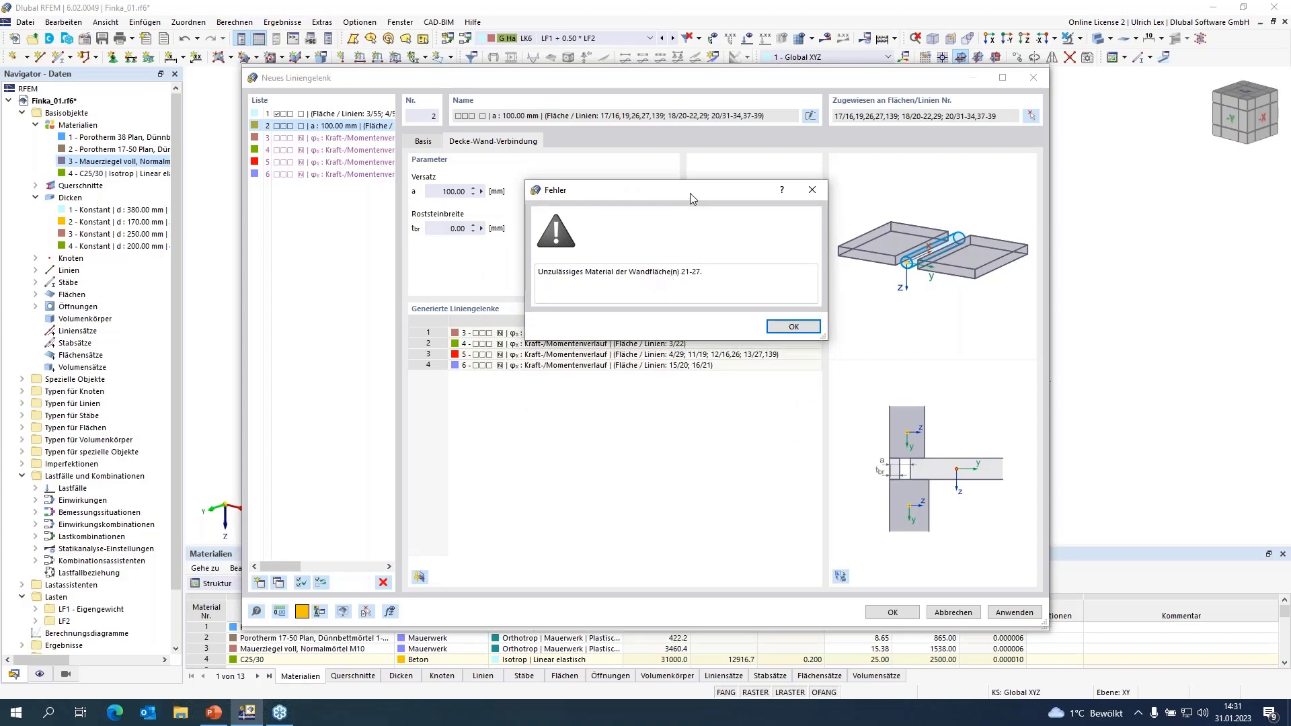
{"action": "left_click_drag", "start_coordinate": [691, 194], "coordinate": [722, 185]}
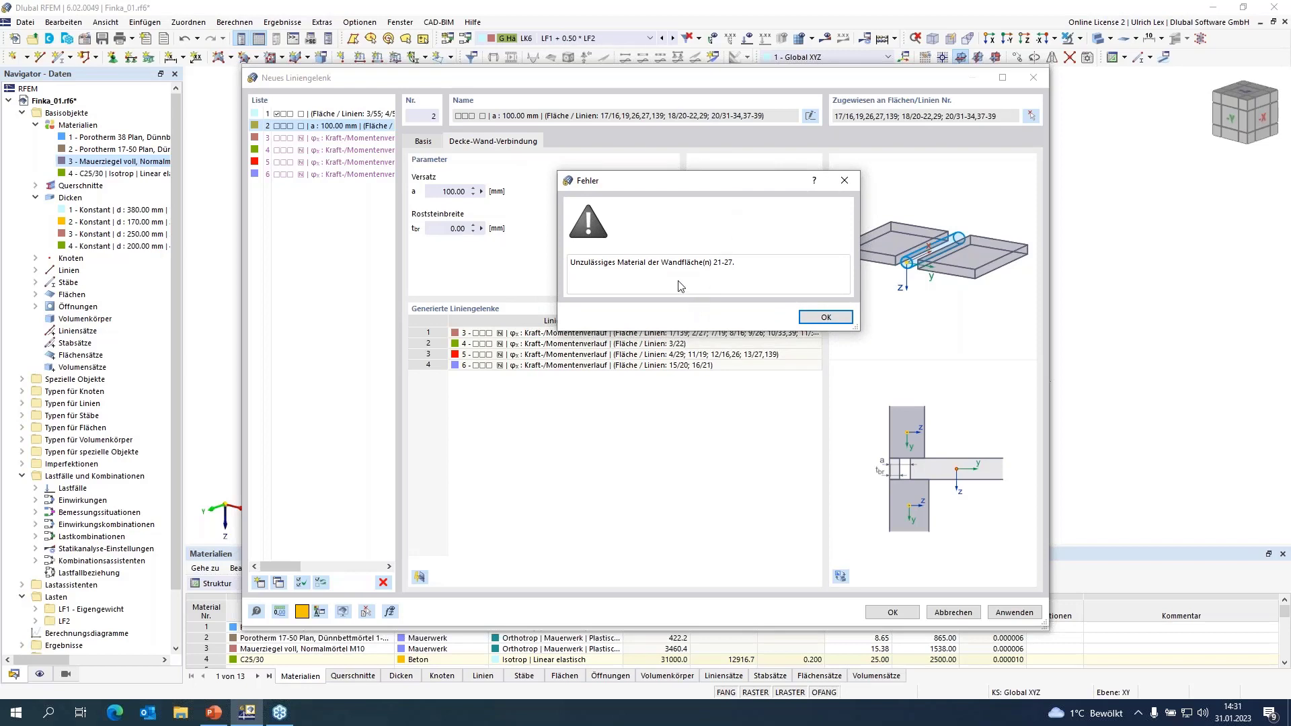
{"action": "left_click", "coordinate": [841, 318]}
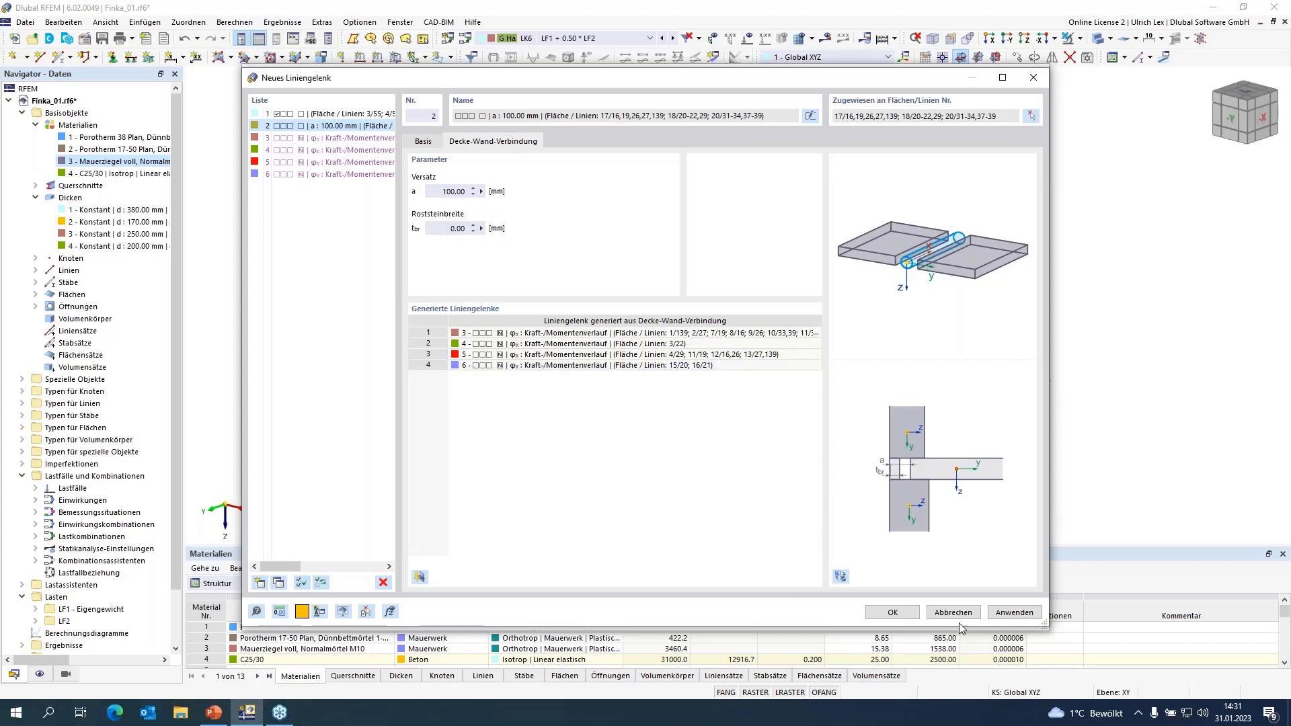
- Accept the slab-wall connection hinge and the surface 17 edits, and inspect the hinge symbols along the floor slab edges
{"action": "left_click", "coordinate": [892, 612]}
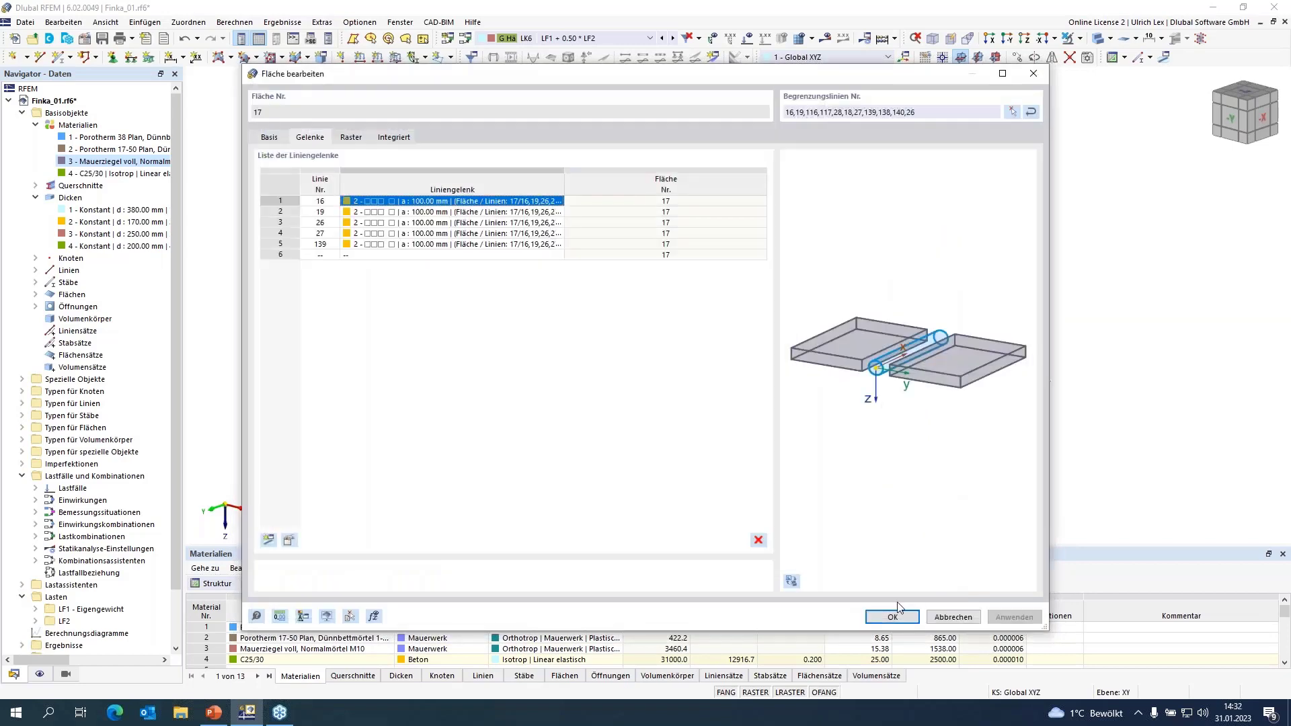
{"action": "left_click", "coordinate": [898, 607]}
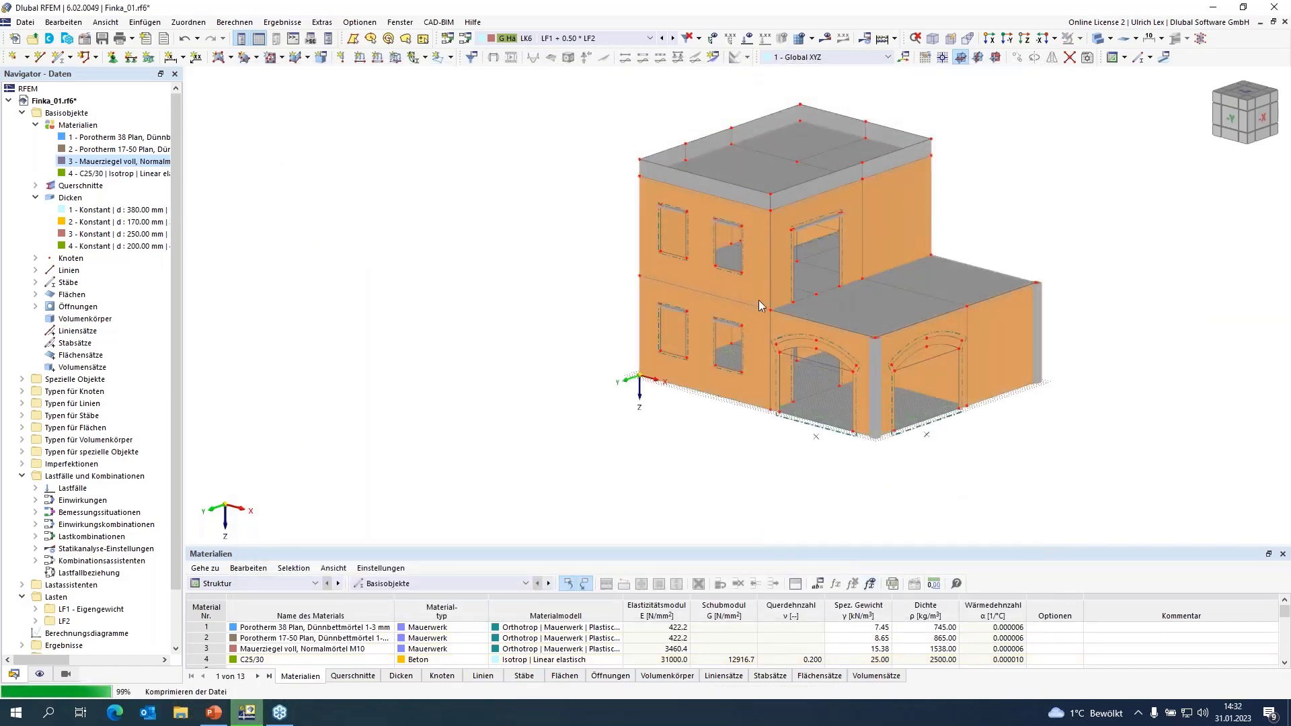
{"action": "scroll", "coordinate": [784, 300], "scroll_direction": "up", "scroll_amount": 1}
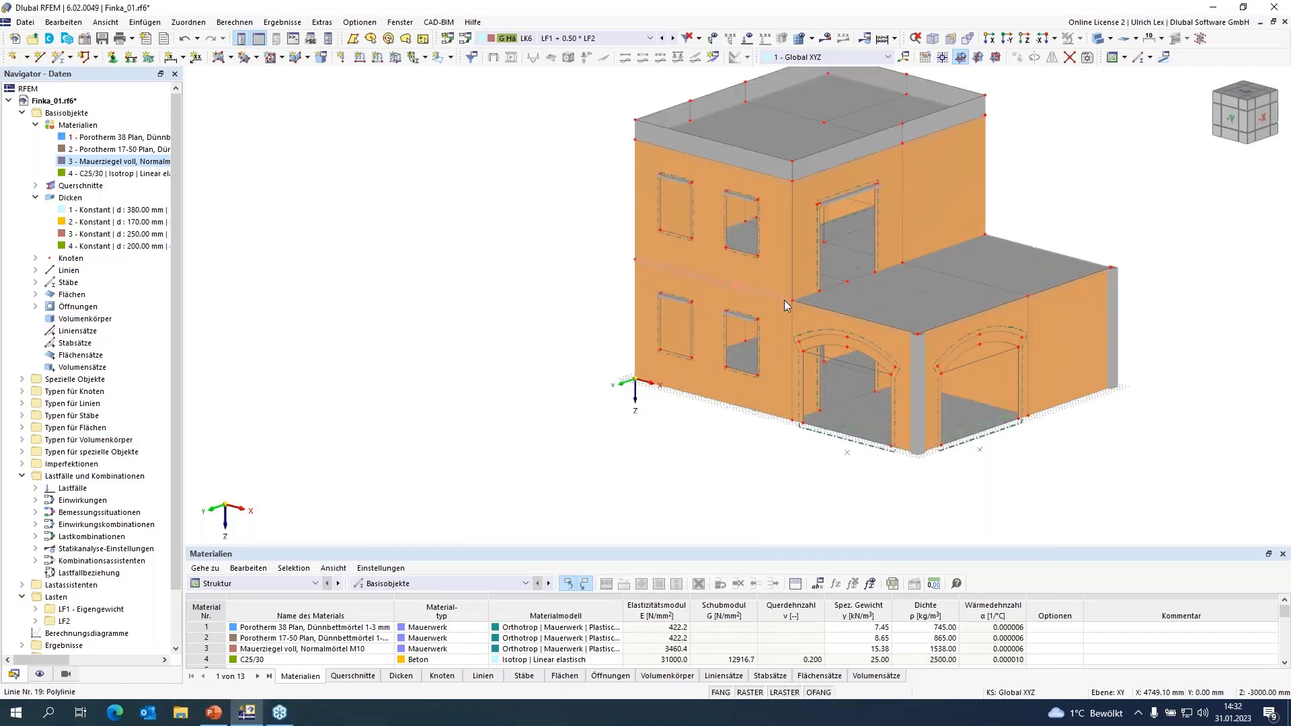
{"action": "scroll", "coordinate": [732, 283], "scroll_direction": "up", "scroll_amount": 4}
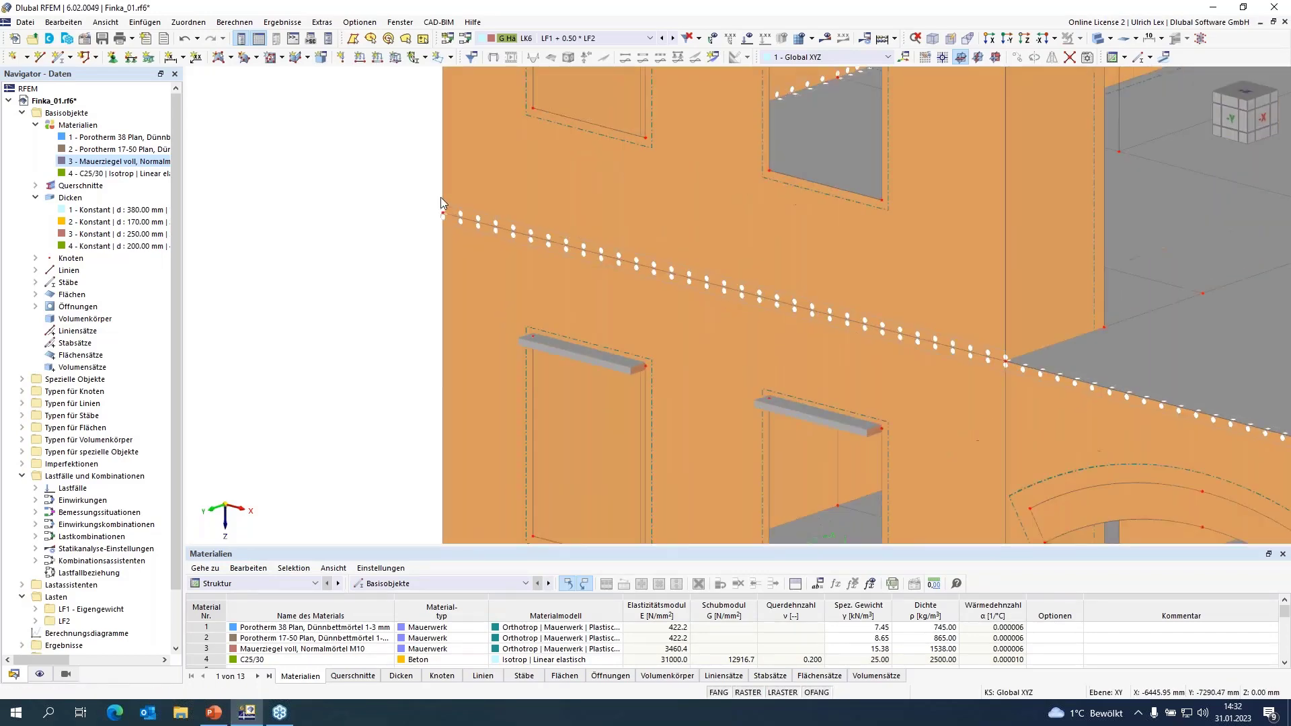
{"action": "scroll", "coordinate": [603, 218], "scroll_direction": "up", "scroll_amount": 2}
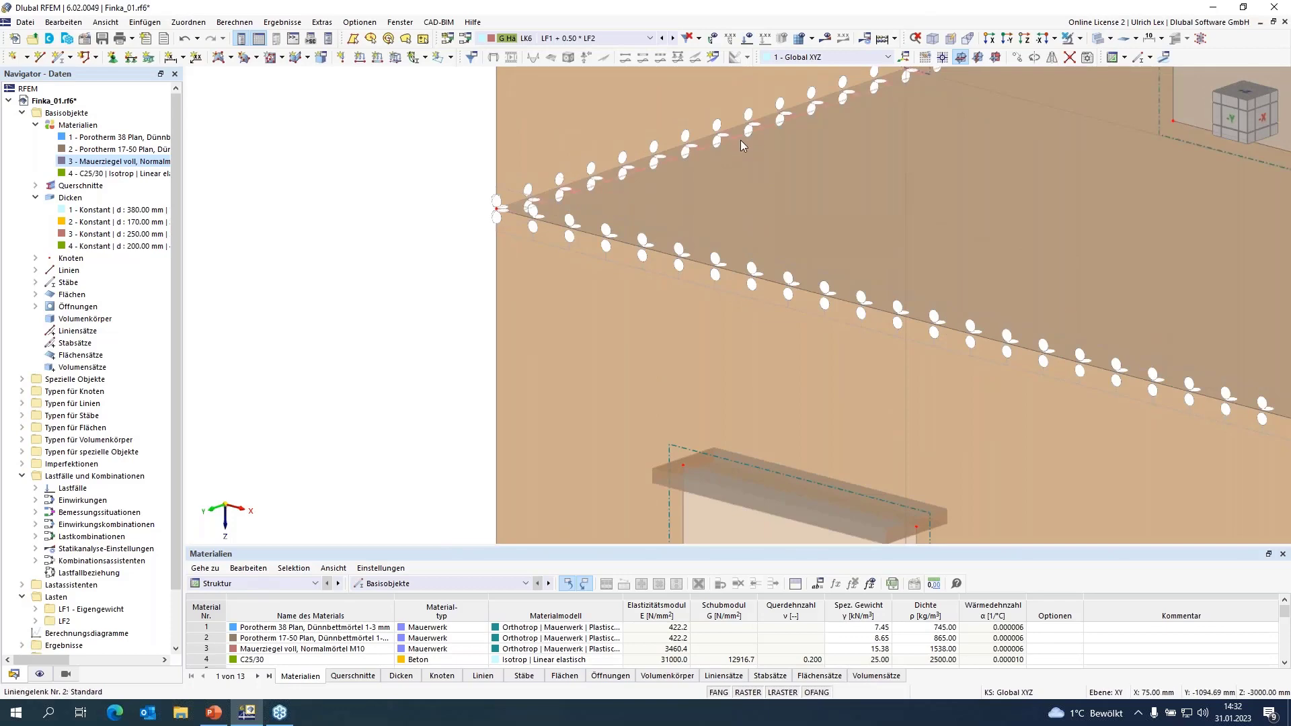
{"action": "scroll", "coordinate": [777, 251], "scroll_direction": "down", "scroll_amount": 2}
{"action": "scroll", "coordinate": [760, 147], "scroll_direction": "up", "scroll_amount": 3}
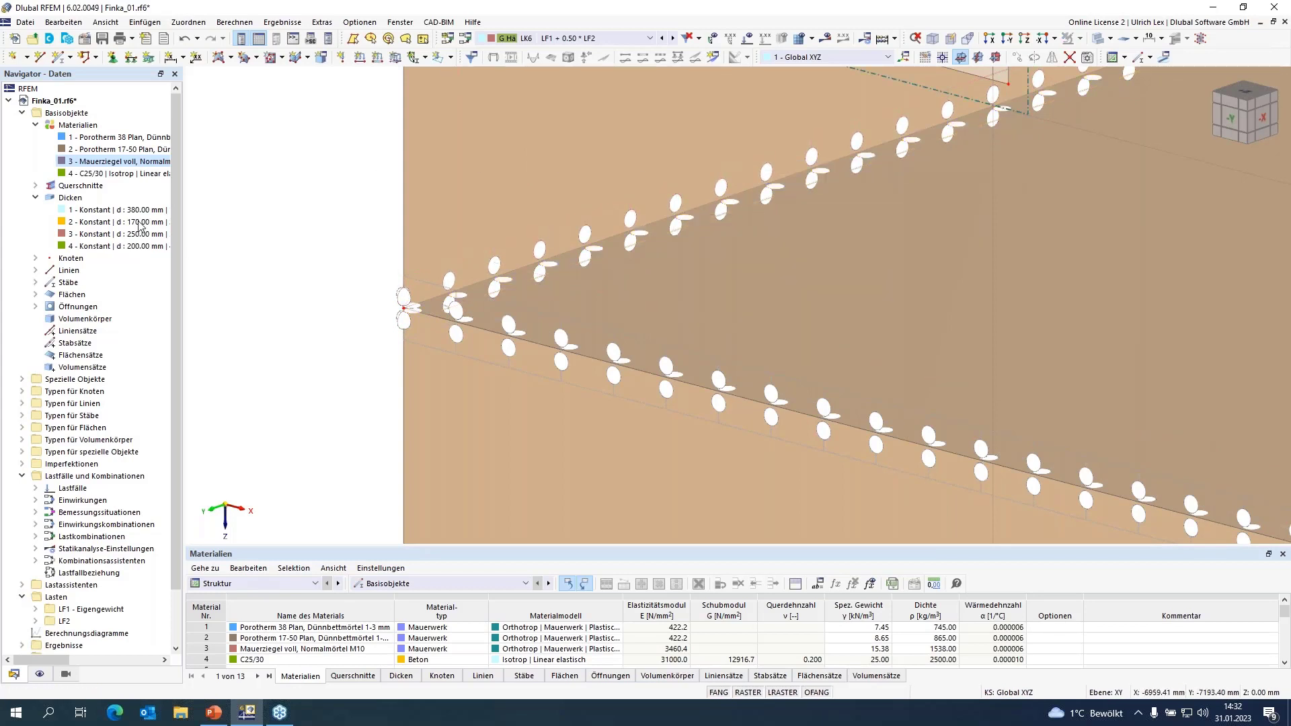
- Switch to the Wand-Decke.rf6 model and examine its wall-slab joint with the slab offset and load
{"action": "left_click", "coordinate": [9, 101]}
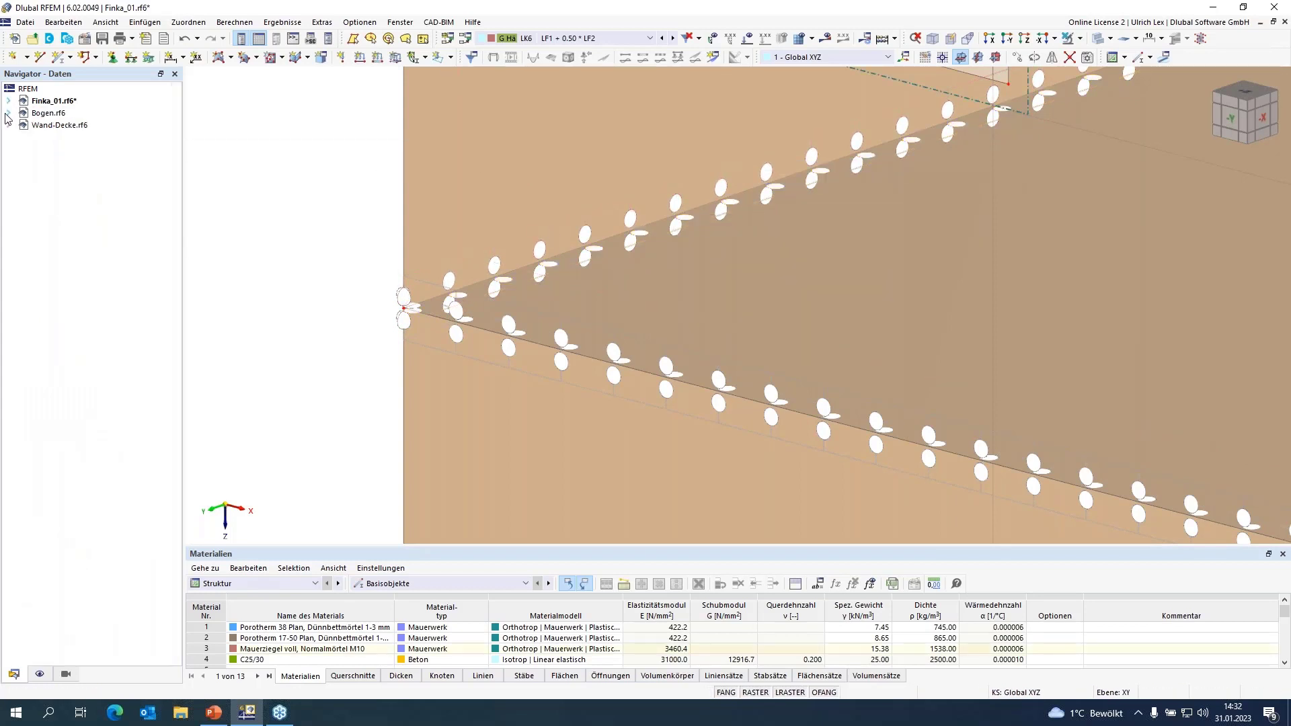
{"action": "left_click", "coordinate": [46, 125]}
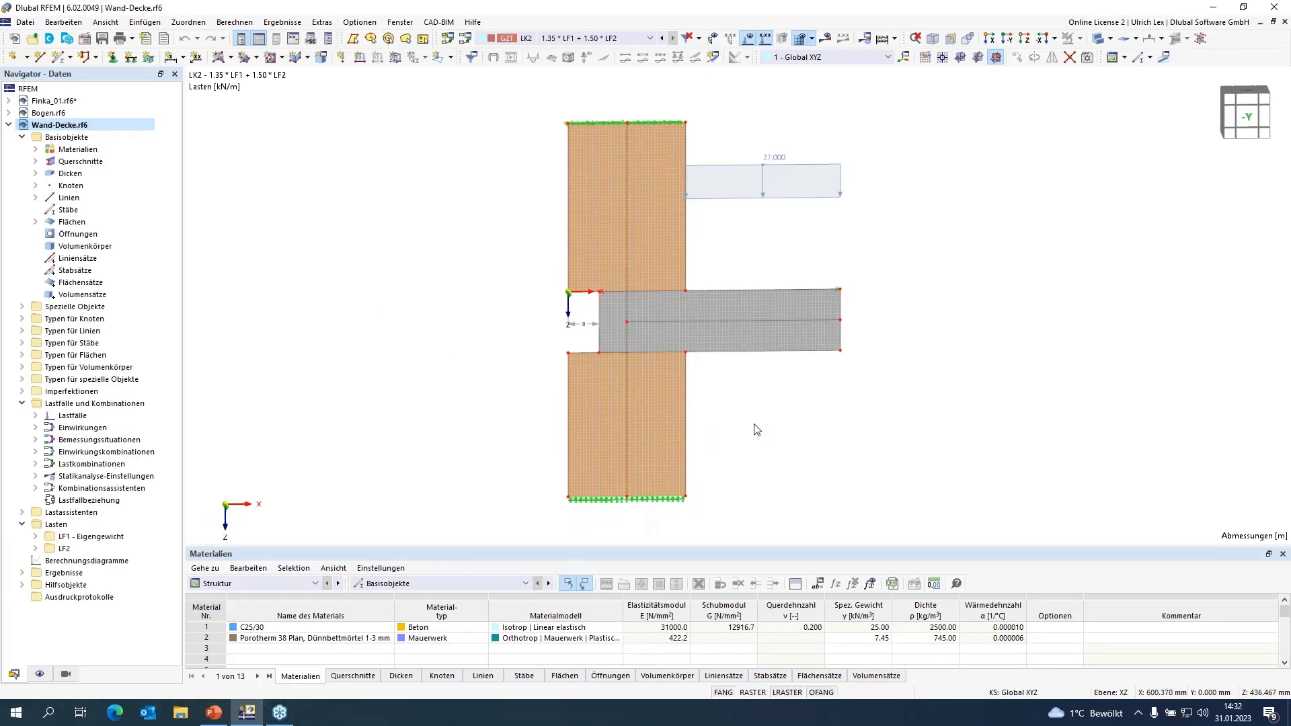
{"action": "scroll", "coordinate": [756, 430], "scroll_direction": "down", "scroll_amount": 1}
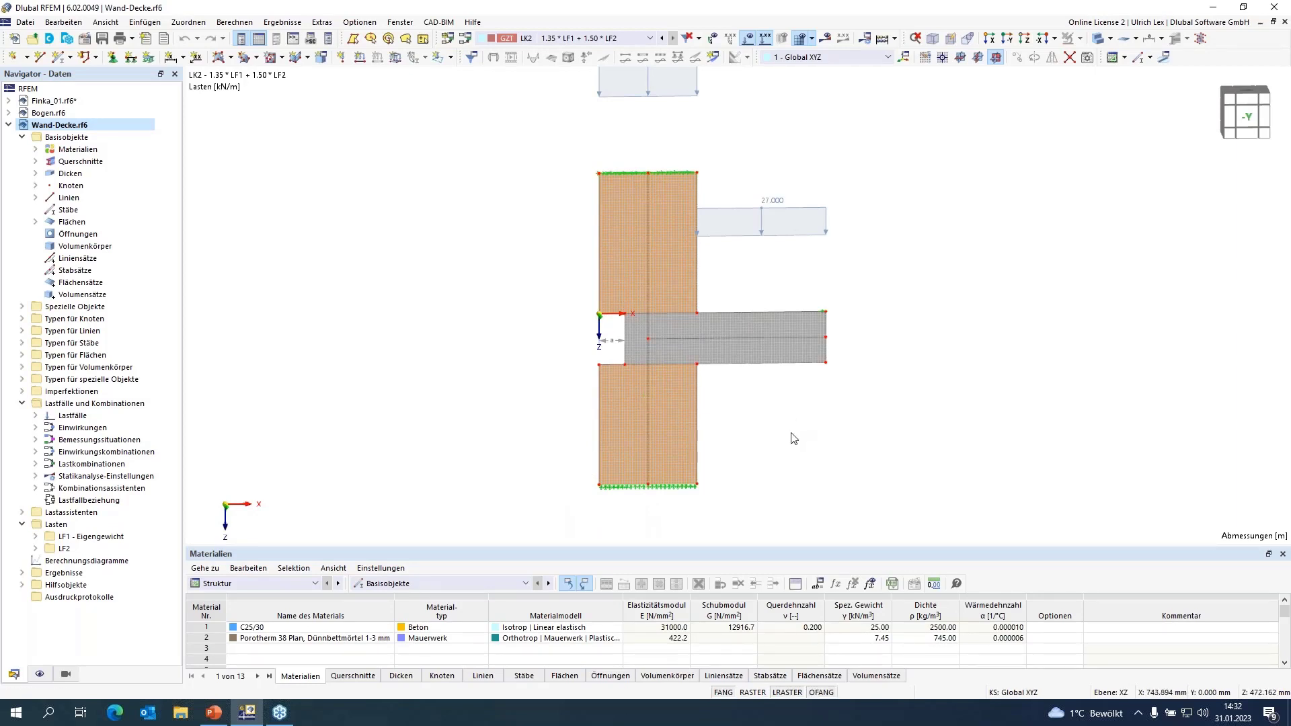
{"action": "scroll", "coordinate": [780, 427], "scroll_direction": "up", "scroll_amount": 1}
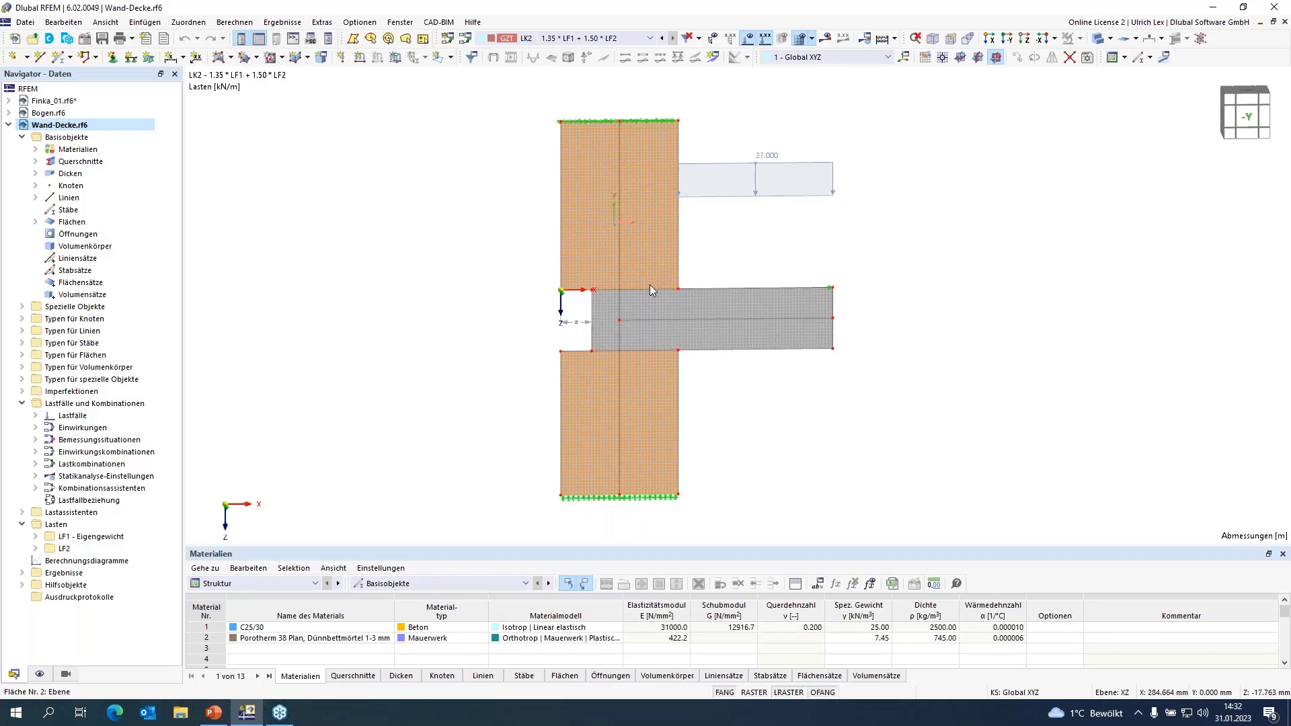
{"action": "mouse_move", "coordinate": [651, 281]}
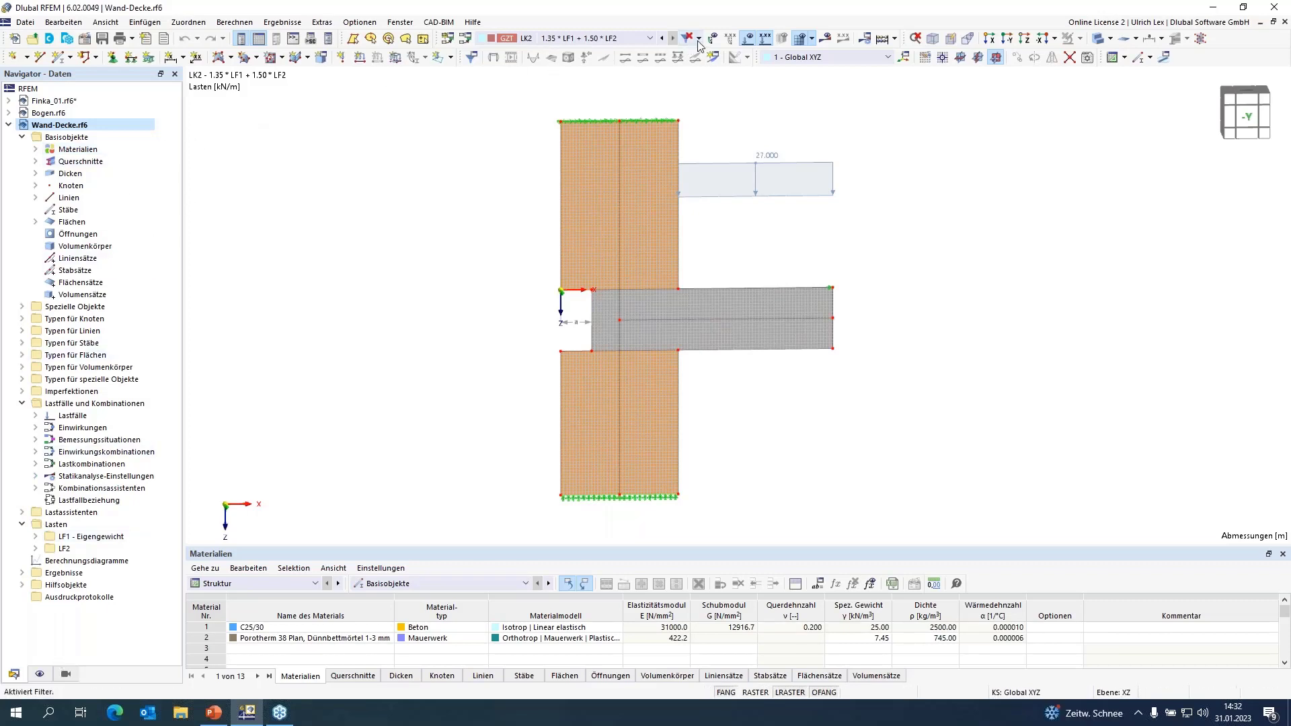
- Display the LK2 results of the joint model and view the global deformations |u|
{"action": "left_click", "coordinate": [825, 39]}
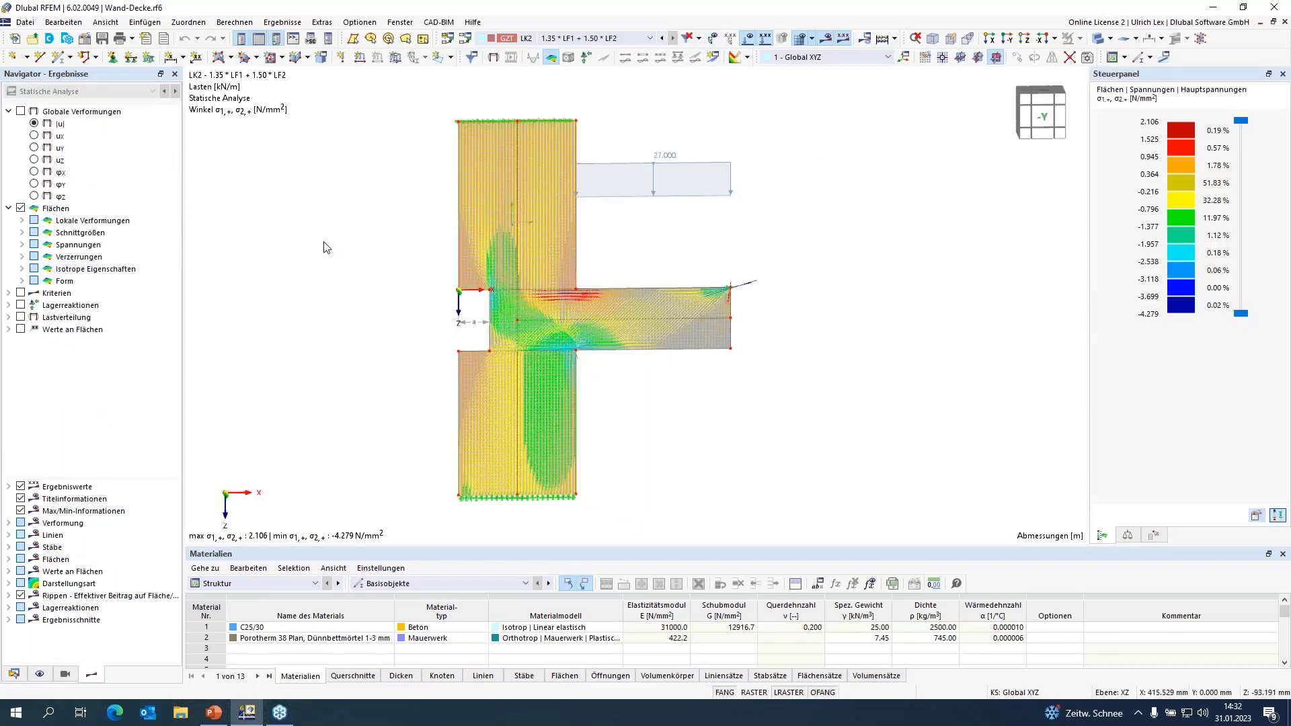
{"action": "left_click", "coordinate": [21, 112]}
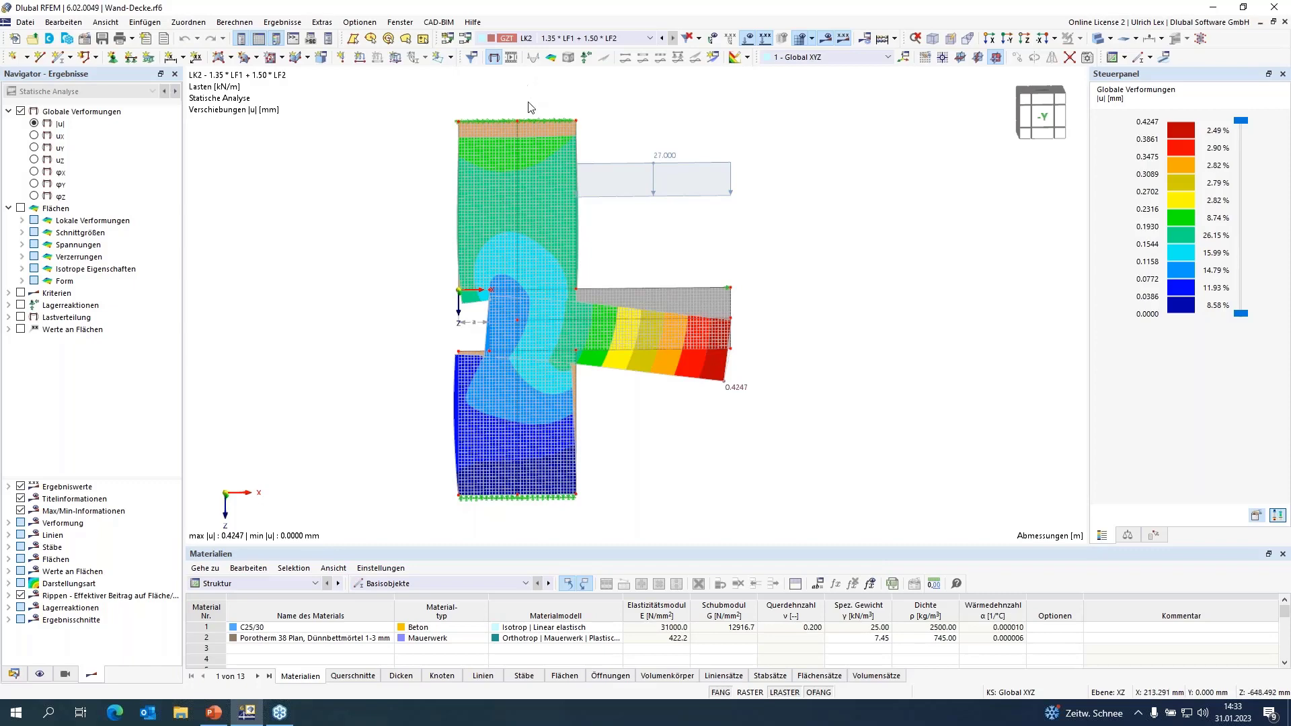
{"action": "scroll", "coordinate": [548, 394], "scroll_direction": "up", "scroll_amount": 2}
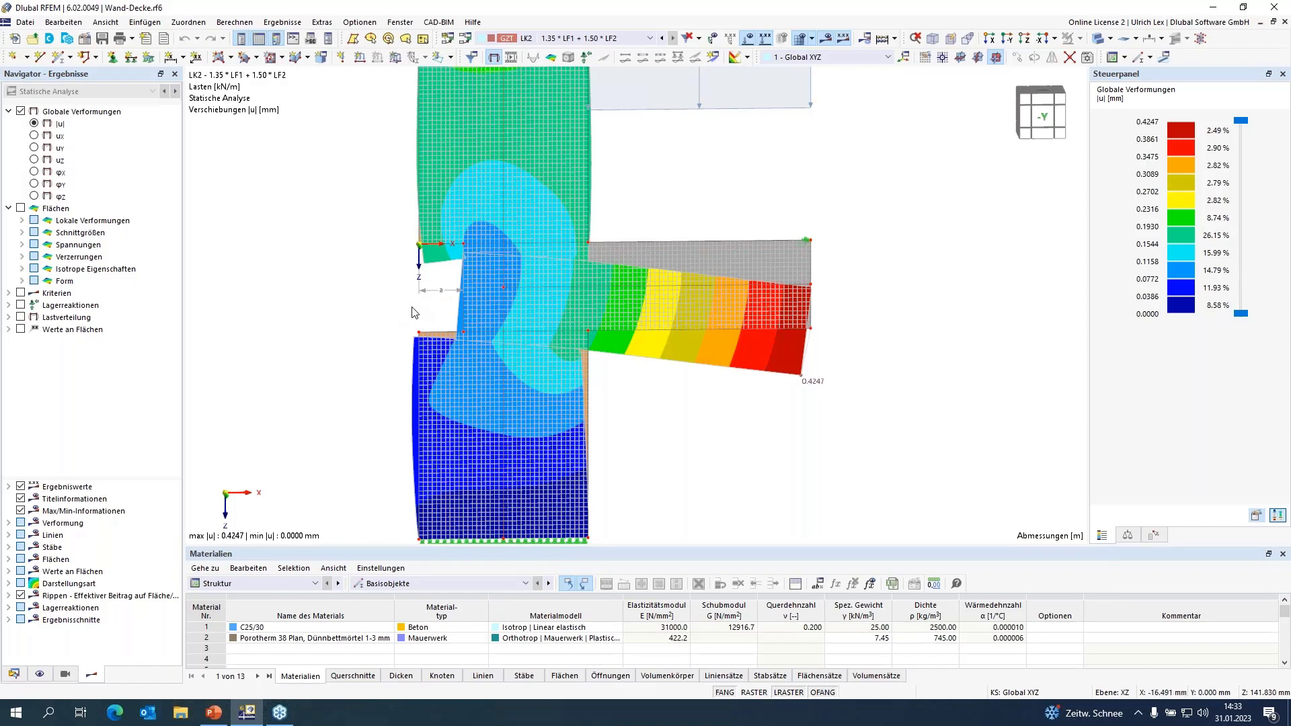
- Show the surface results instead of the deformations and examine the principal stress trajectories around the wall-slab joint
{"action": "left_click", "coordinate": [21, 208]}
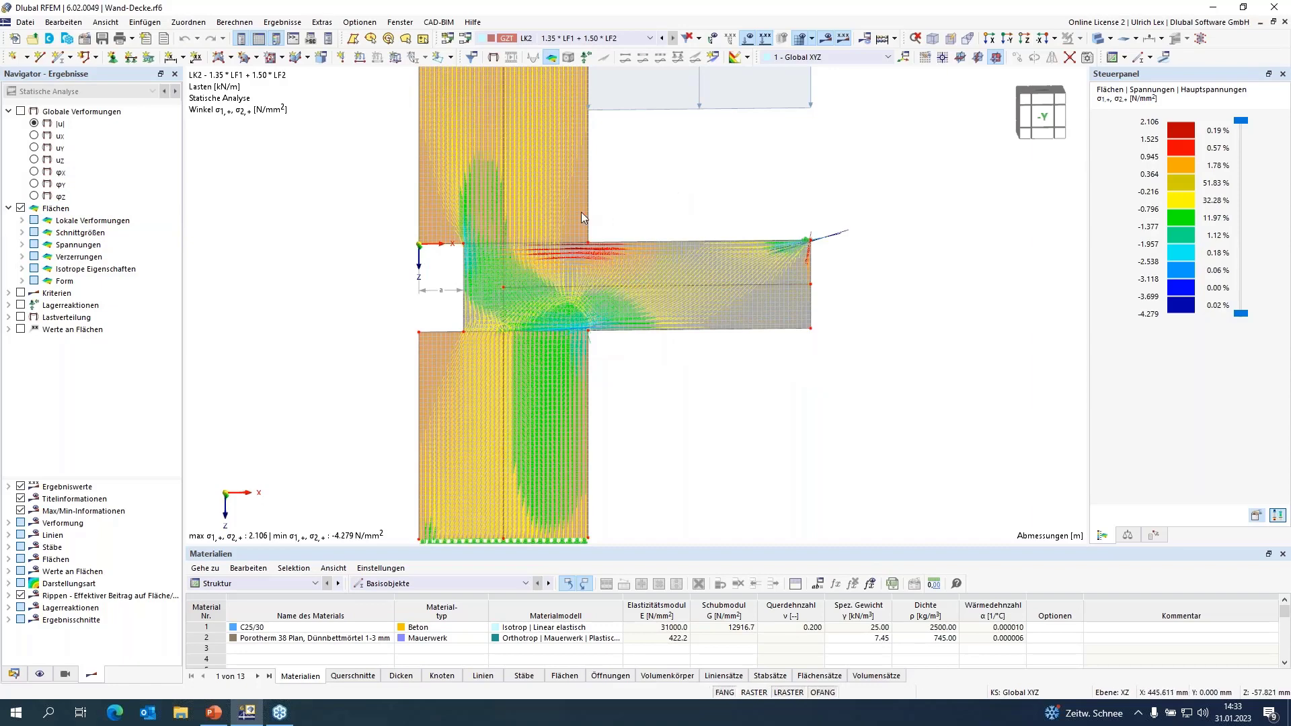
{"action": "middle_click", "coordinate": [491, 146]}
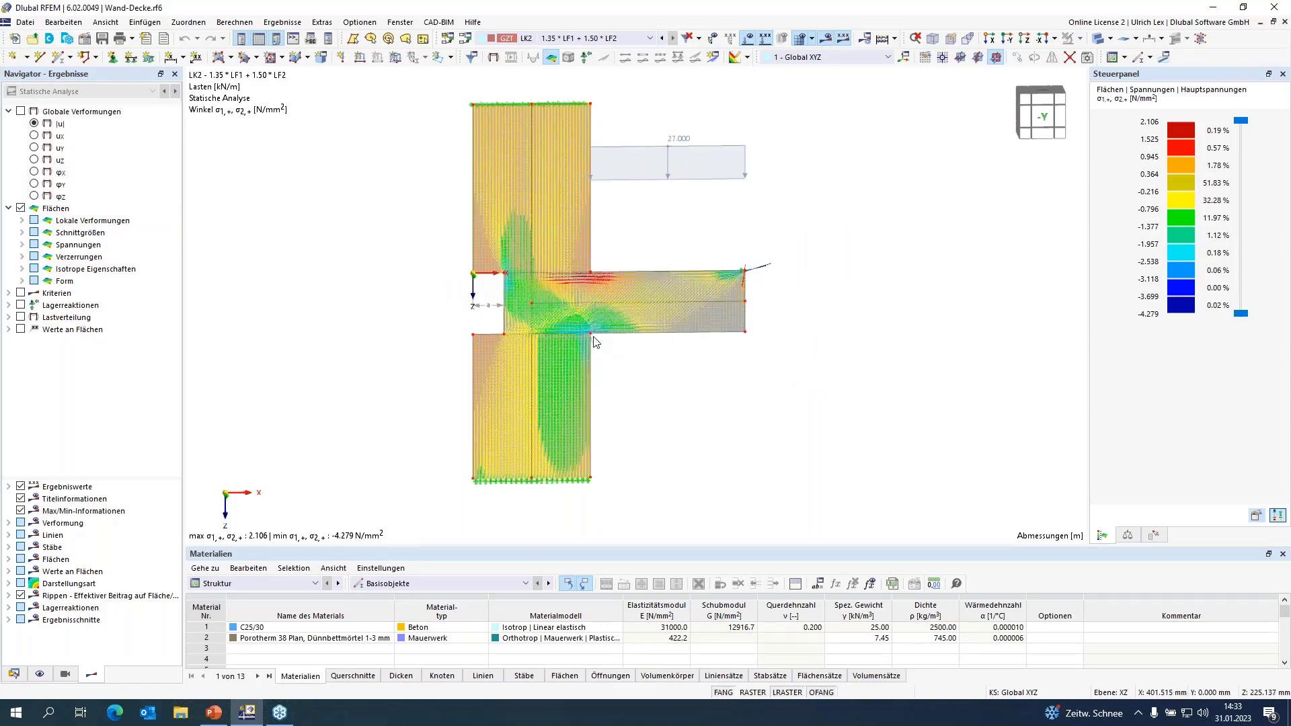
{"action": "scroll", "coordinate": [528, 178], "scroll_direction": "up", "scroll_amount": 3}
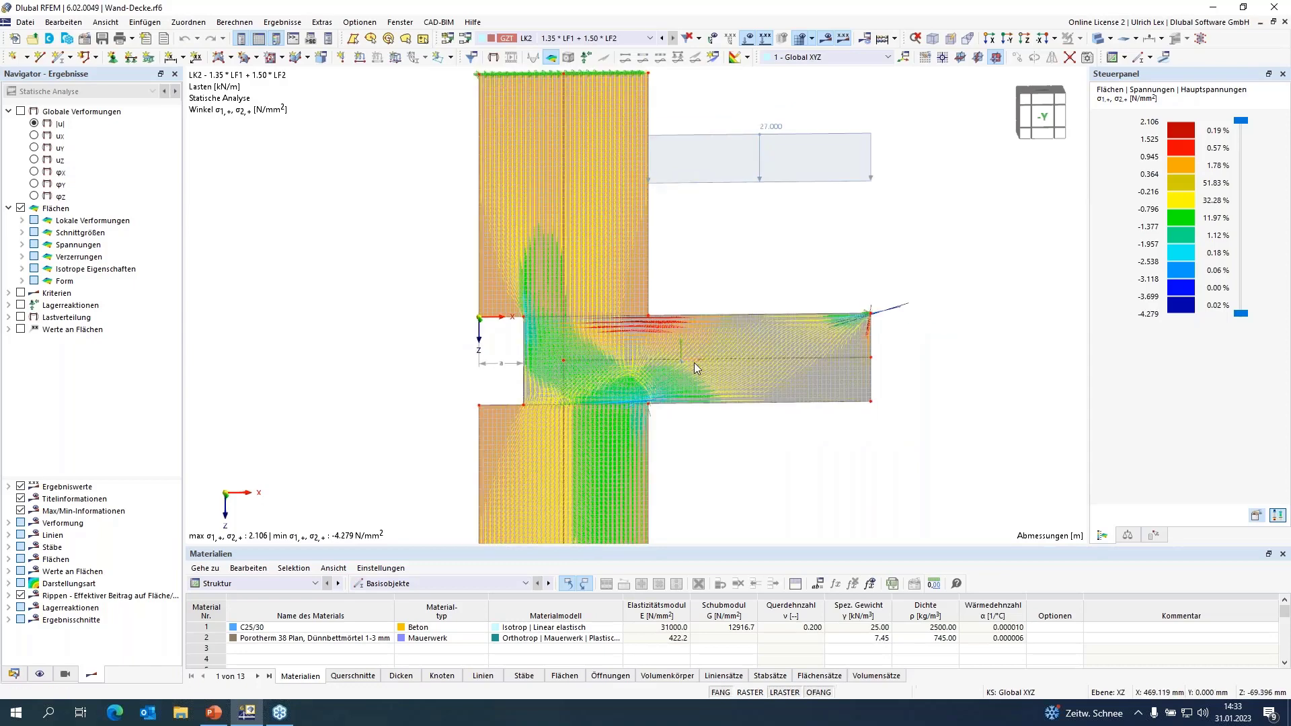
{"action": "scroll", "coordinate": [672, 322], "scroll_direction": "down", "scroll_amount": 1}
{"action": "scroll", "coordinate": [700, 483], "scroll_direction": "up", "scroll_amount": 2}
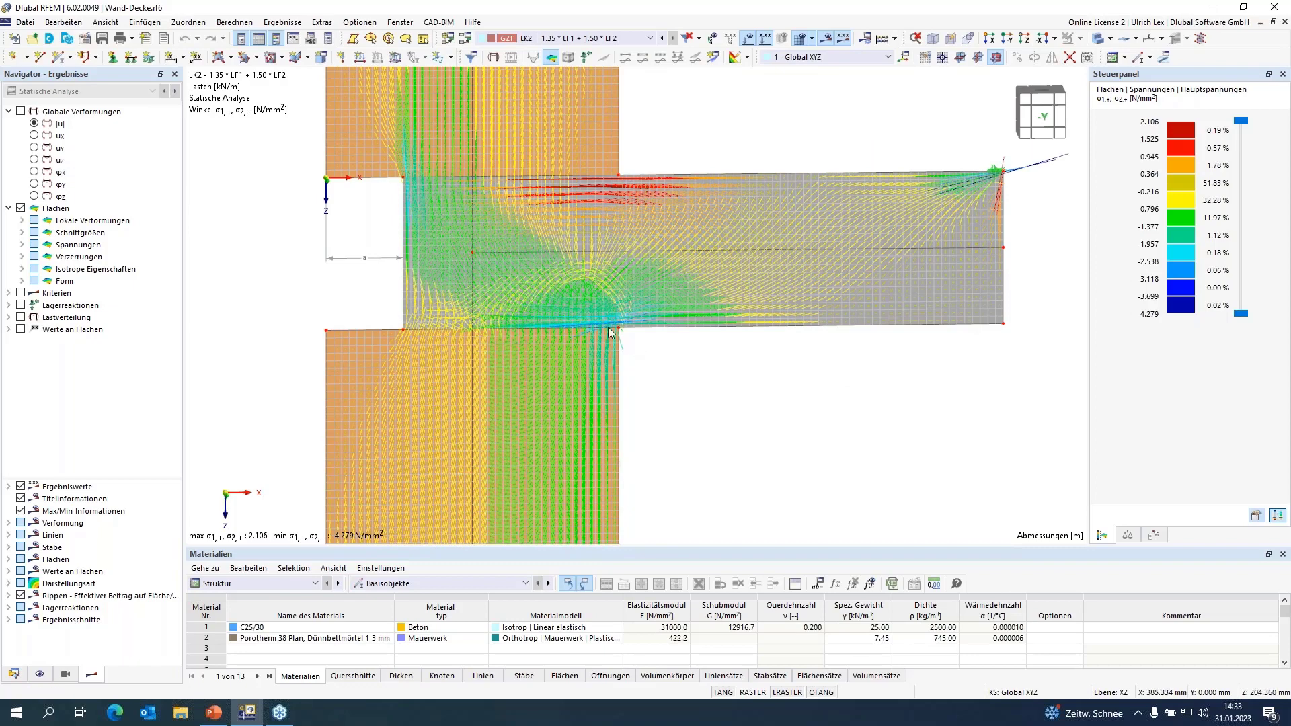
{"action": "scroll", "coordinate": [611, 284], "scroll_direction": "down", "scroll_amount": 3}
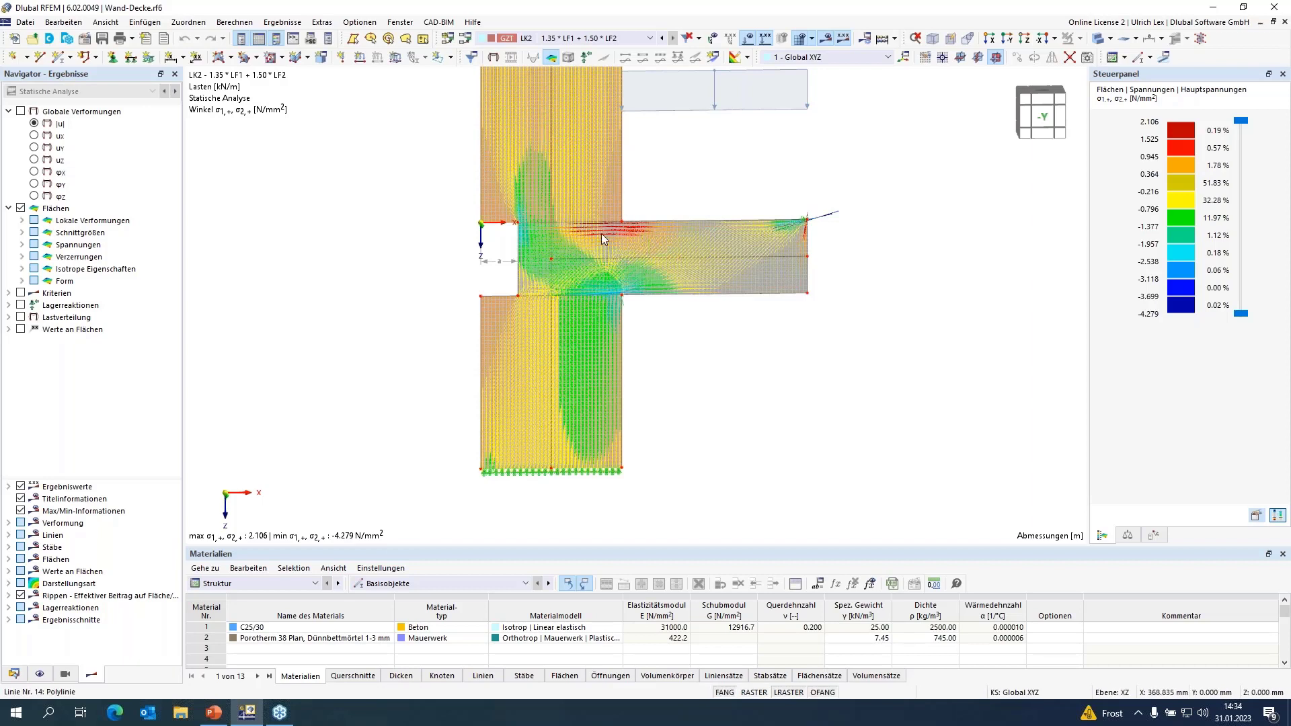
{"action": "scroll", "coordinate": [586, 355], "scroll_direction": "down", "scroll_amount": 1}
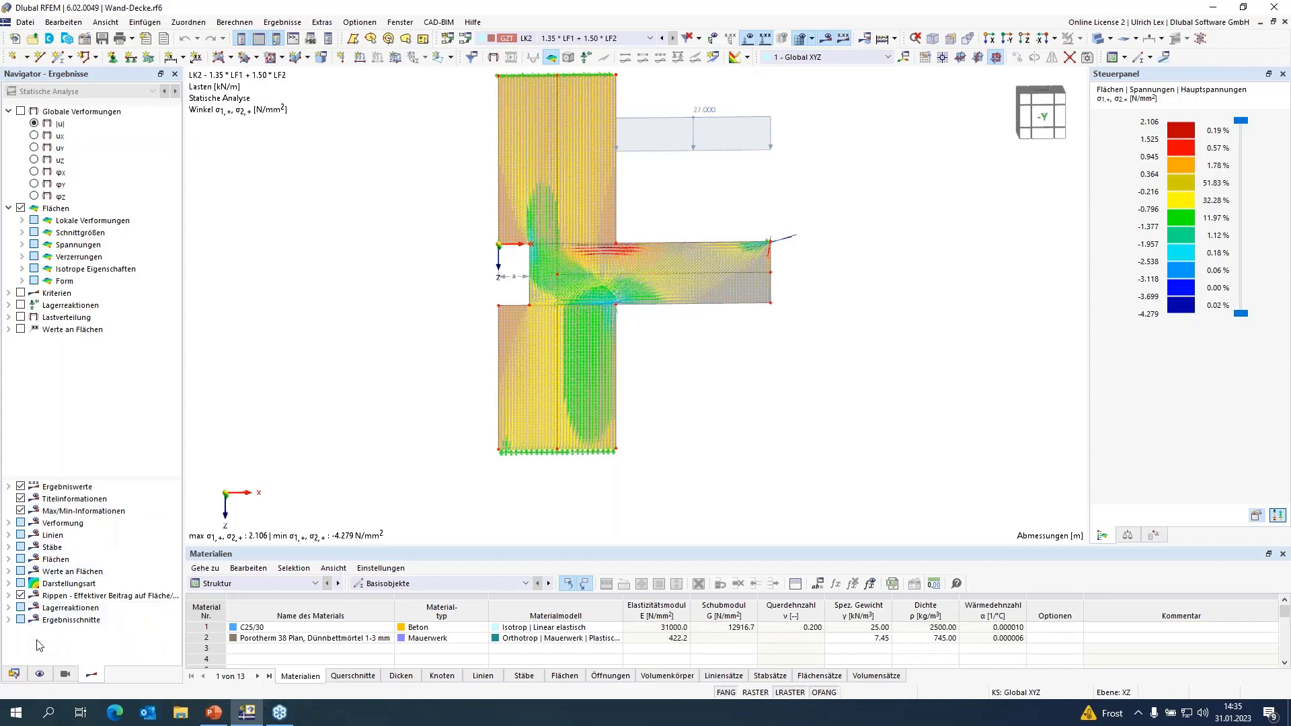
- Return to the Finka_01.rf6 model and open the φx force/moment diagram of line hinge 5 at the slab corner
{"action": "left_click", "coordinate": [14, 674]}
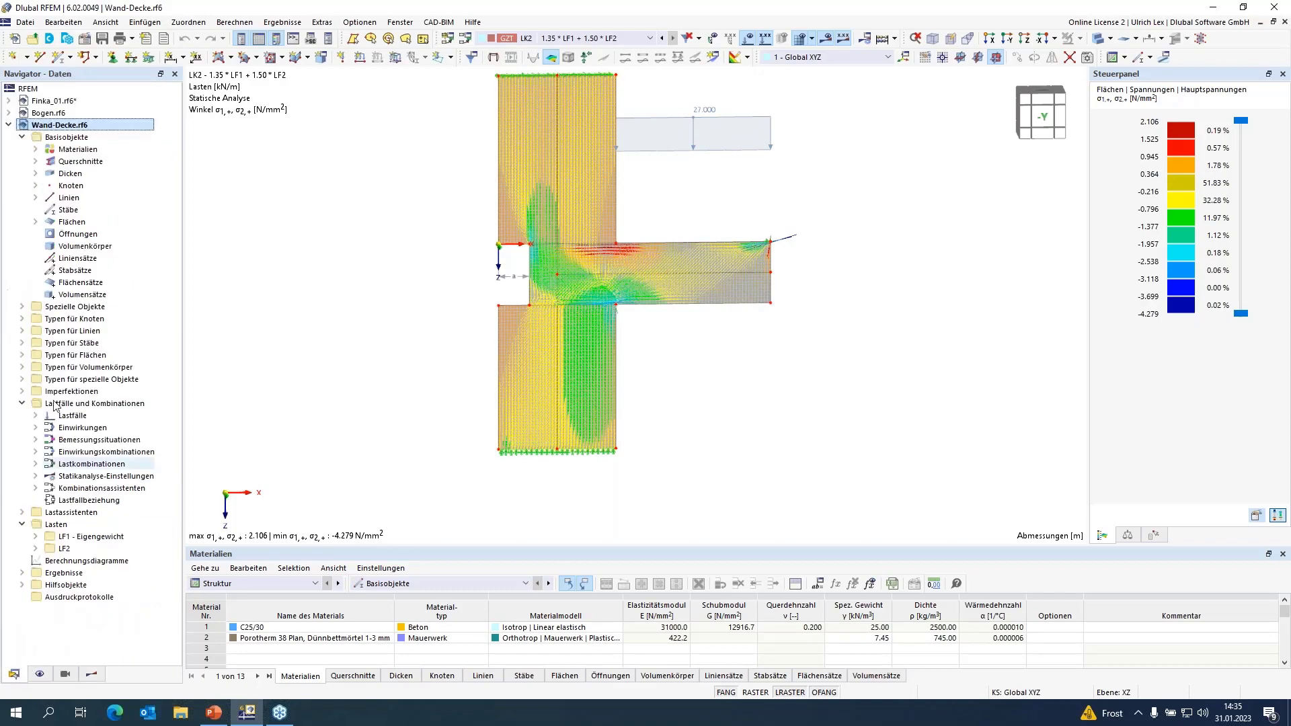
{"action": "left_click", "coordinate": [51, 102]}
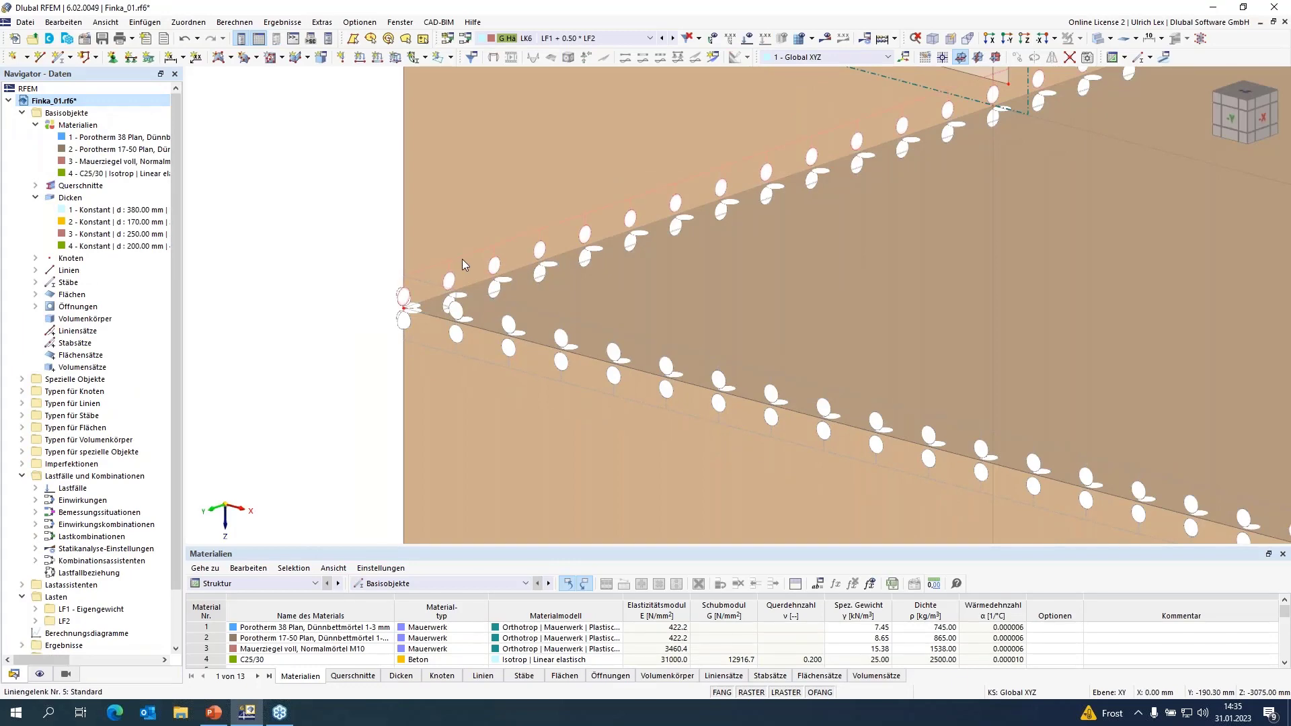
{"action": "double_click", "coordinate": [444, 263]}
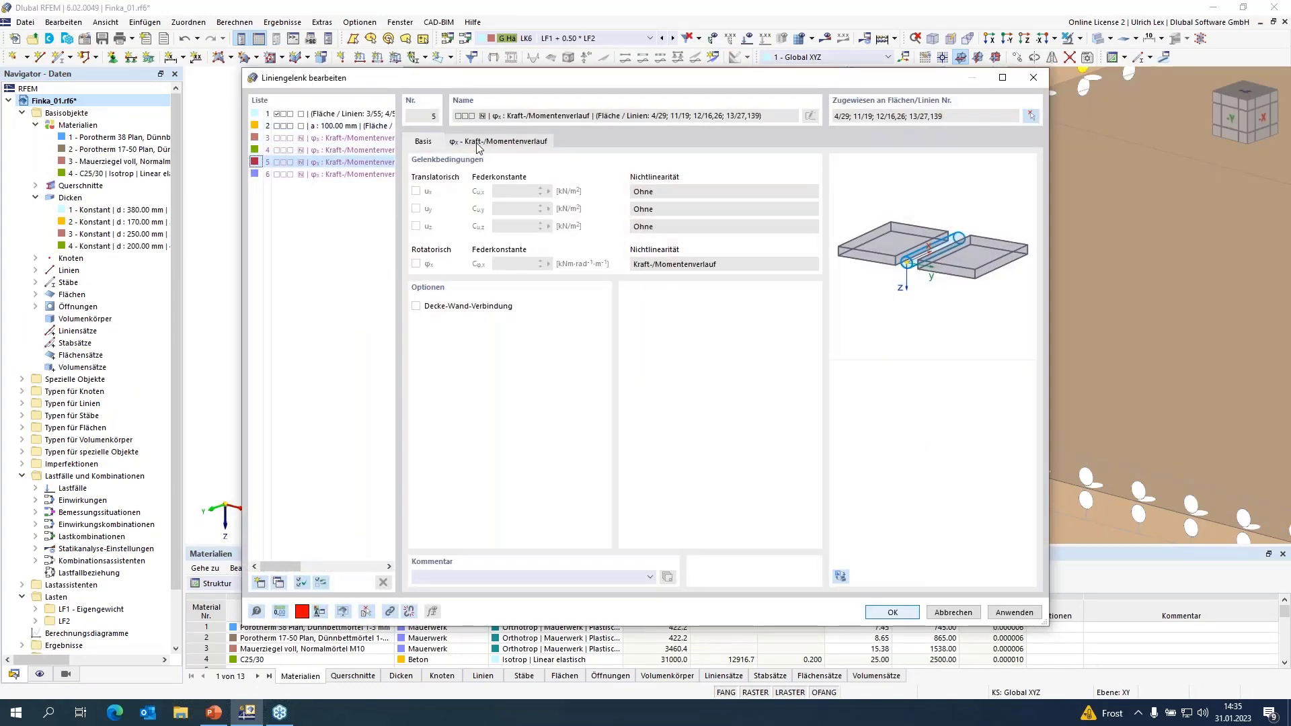
{"action": "left_click", "coordinate": [478, 144]}
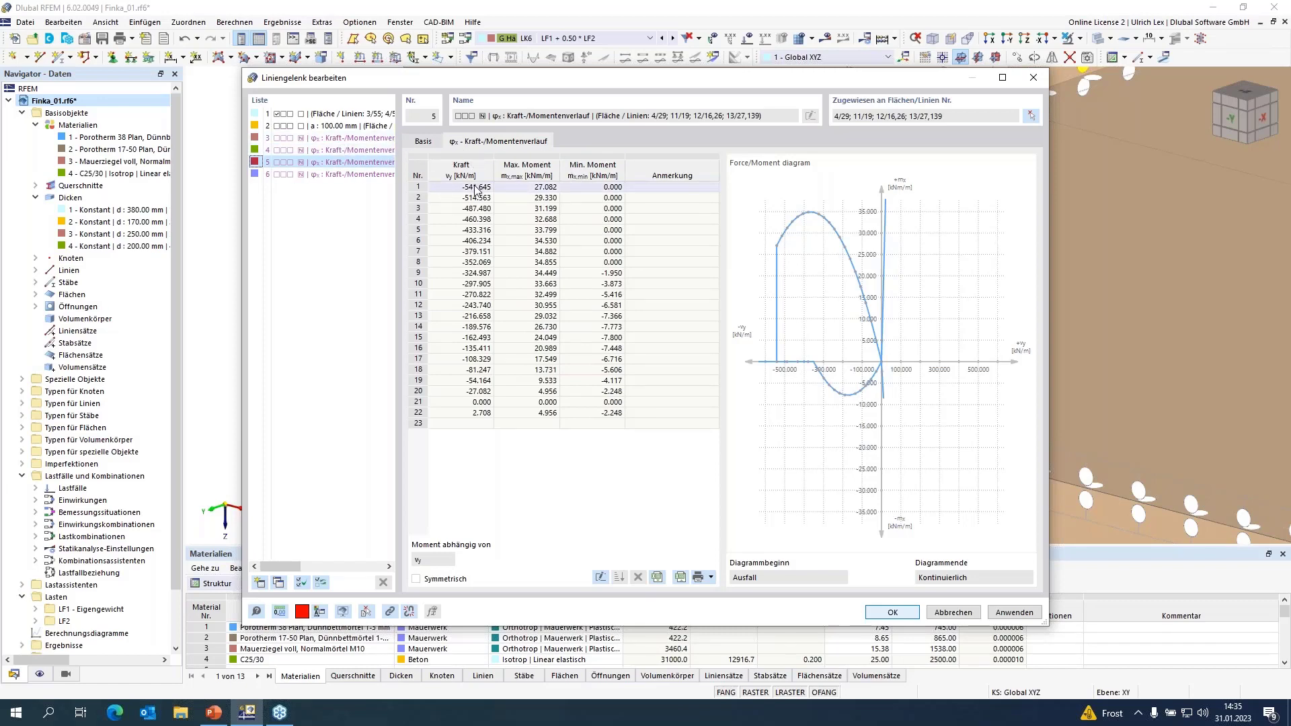
- Examine the hinge diagram's force and moment points from the lowest compression up to row 1, and accept the line hinge unmodified
{"action": "left_click", "coordinate": [474, 412]}
{"action": "left_click", "coordinate": [470, 392]}
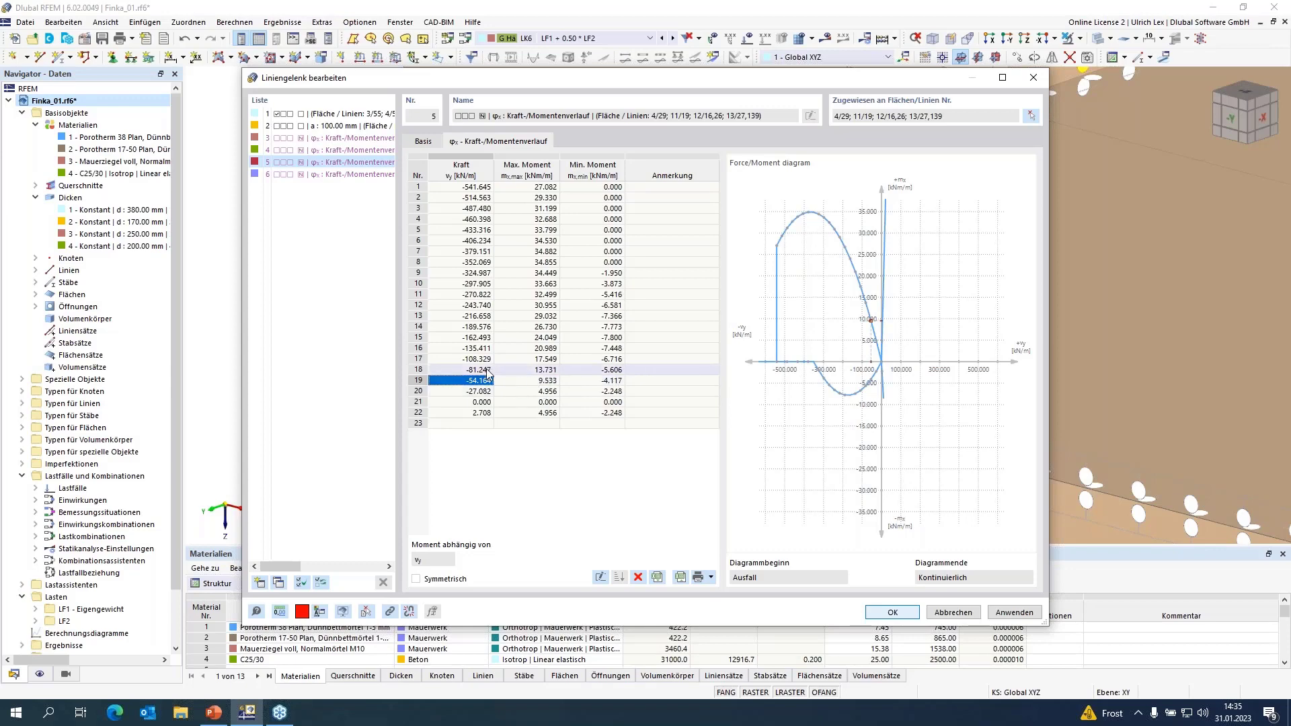
{"action": "left_click", "coordinate": [466, 319]}
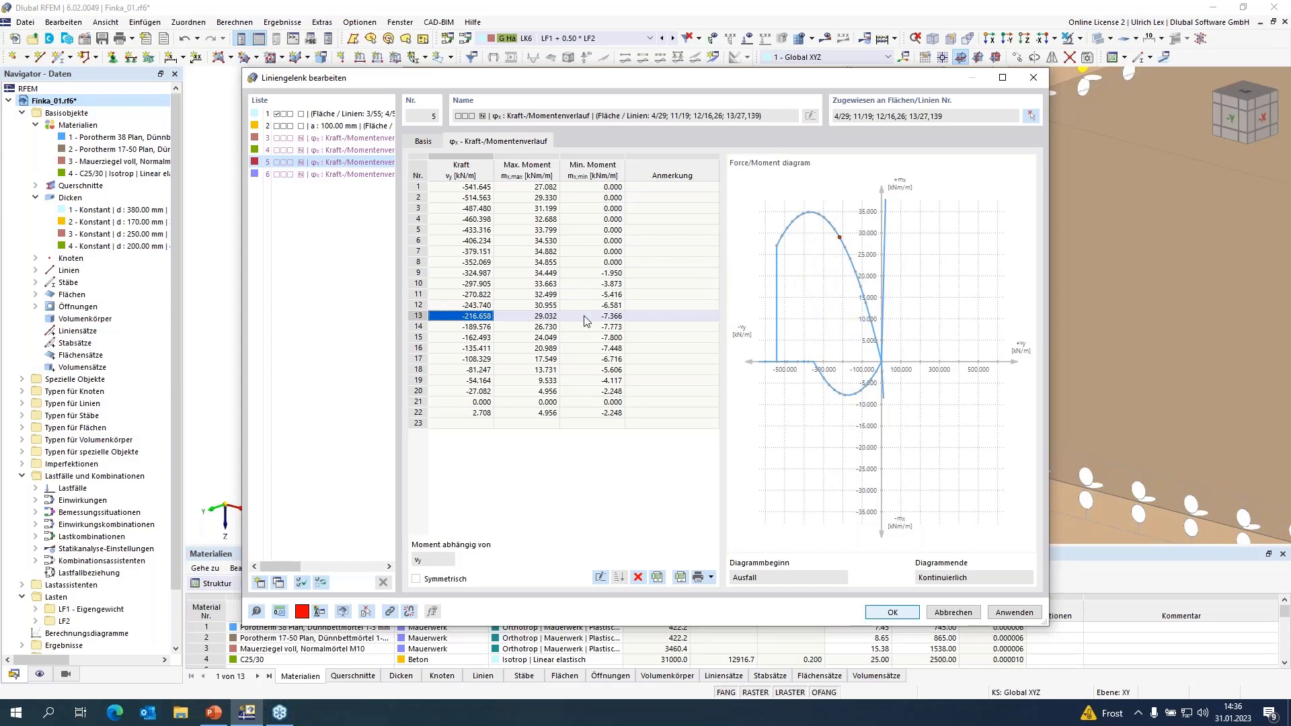
{"action": "left_click", "coordinate": [477, 261]}
{"action": "left_click", "coordinate": [476, 242]}
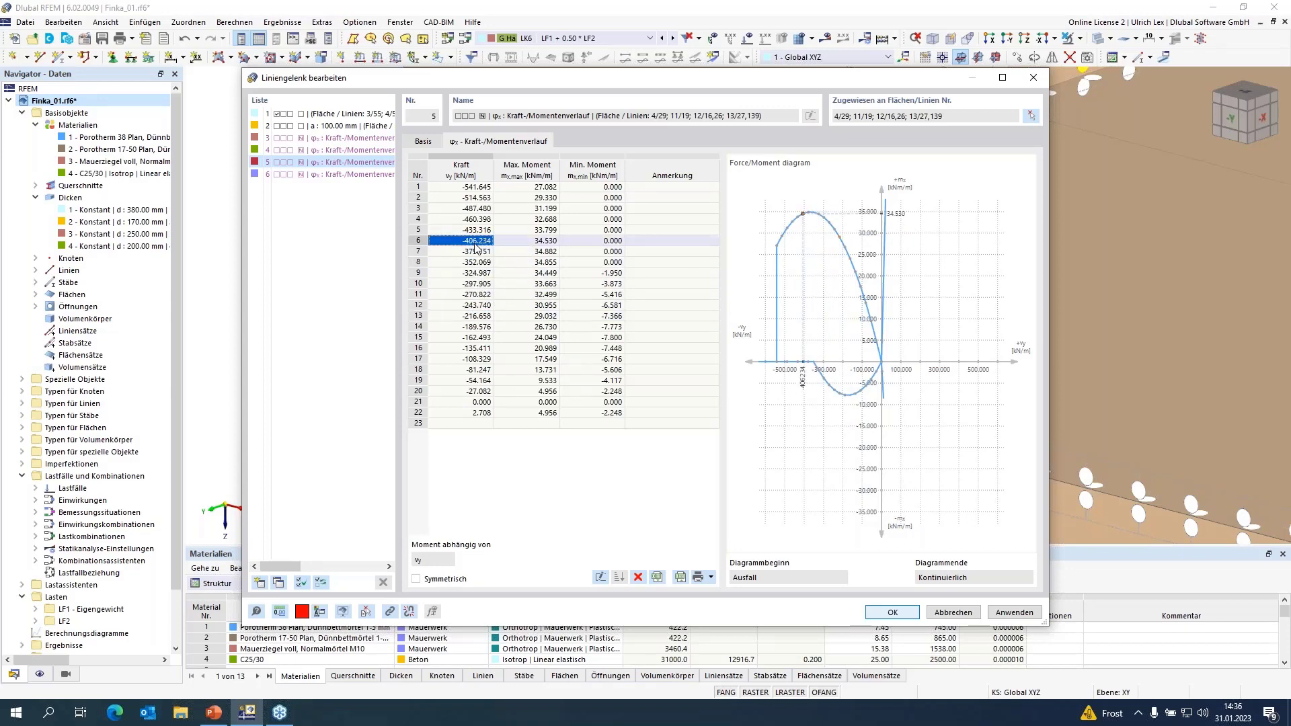
{"action": "left_click", "coordinate": [477, 229]}
{"action": "left_click", "coordinate": [478, 222]}
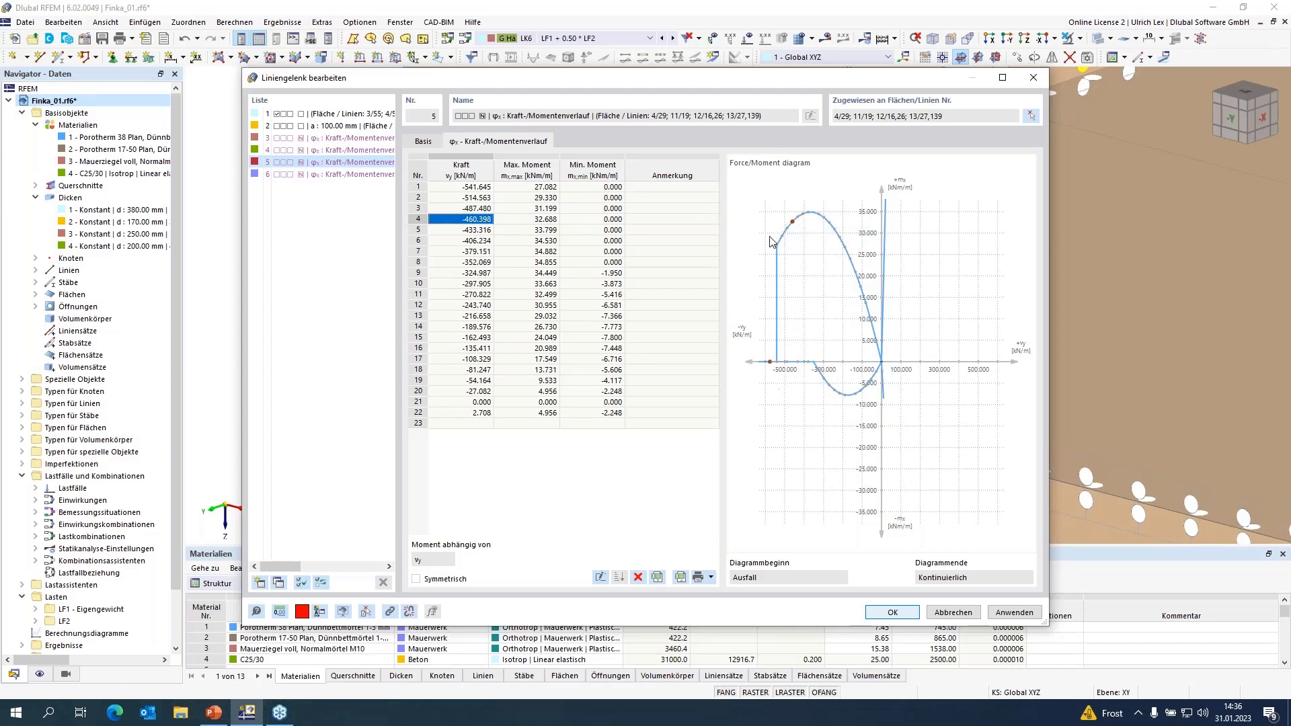
{"action": "left_click", "coordinate": [463, 210]}
{"action": "left_click", "coordinate": [467, 198]}
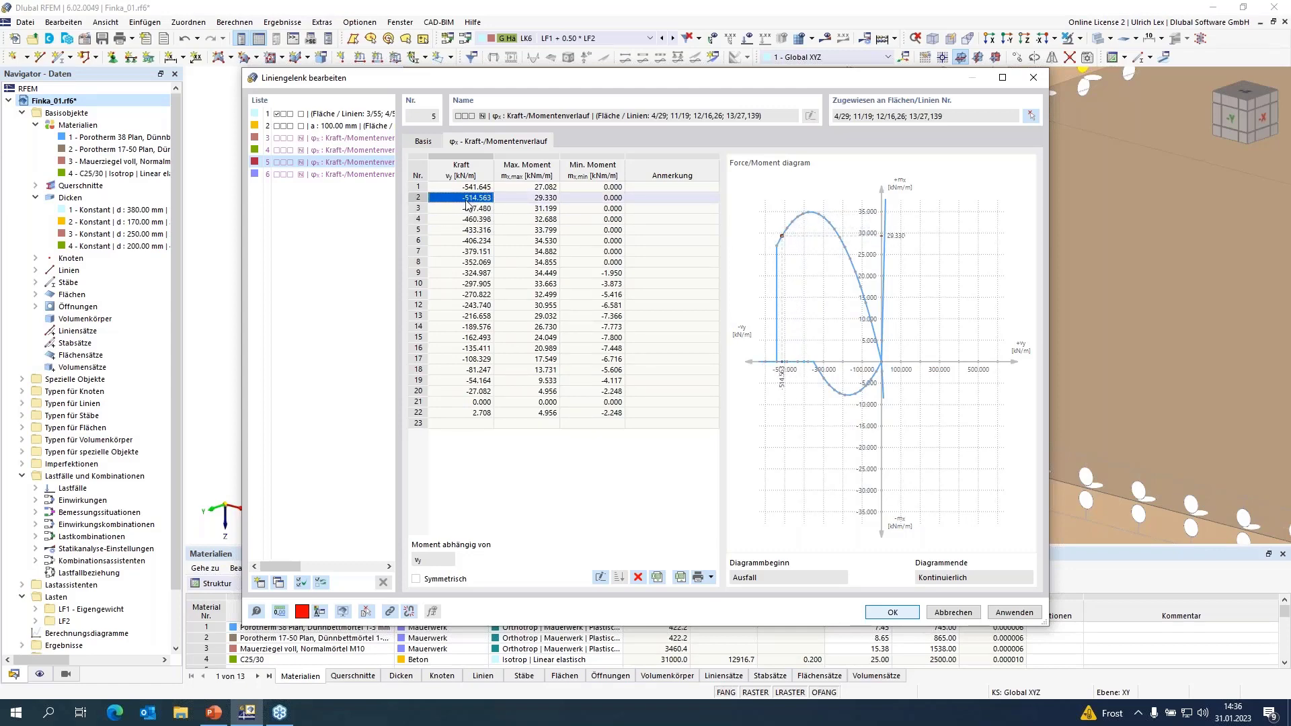
{"action": "left_click", "coordinate": [472, 187]}
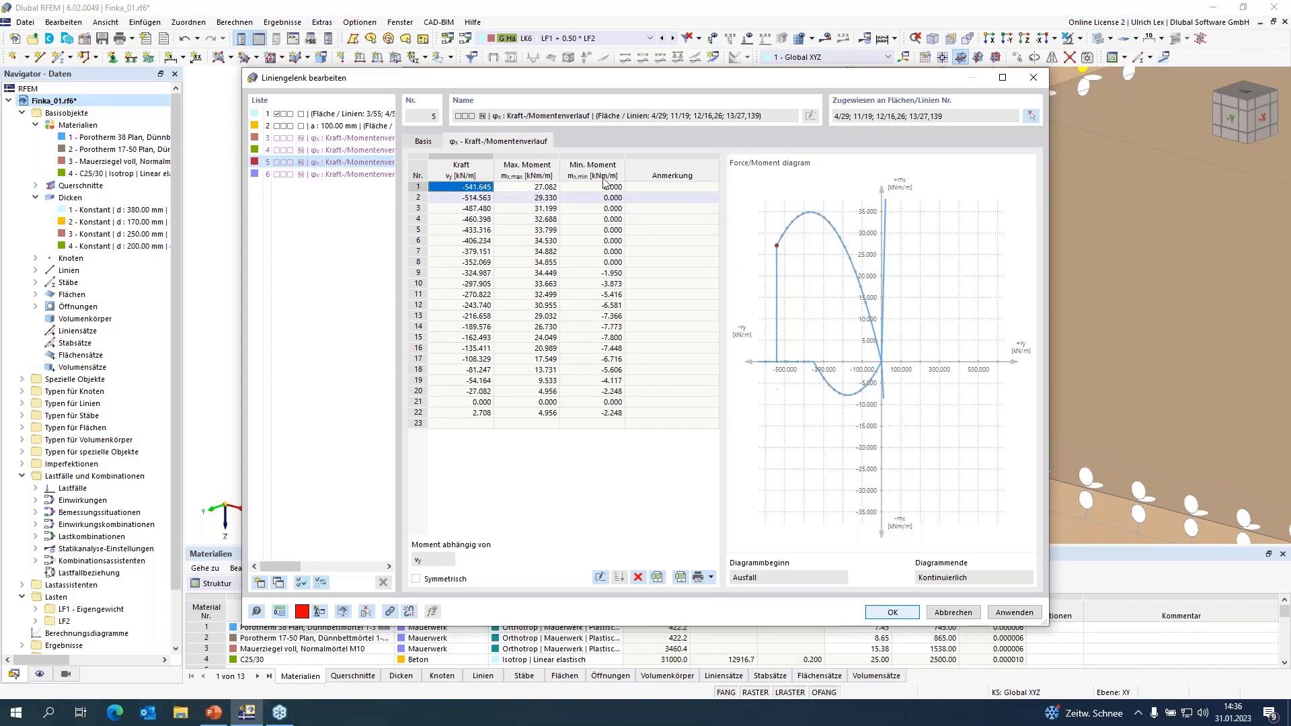
{"action": "left_click_drag", "start_coordinate": [618, 79], "coordinate": [684, 79]}
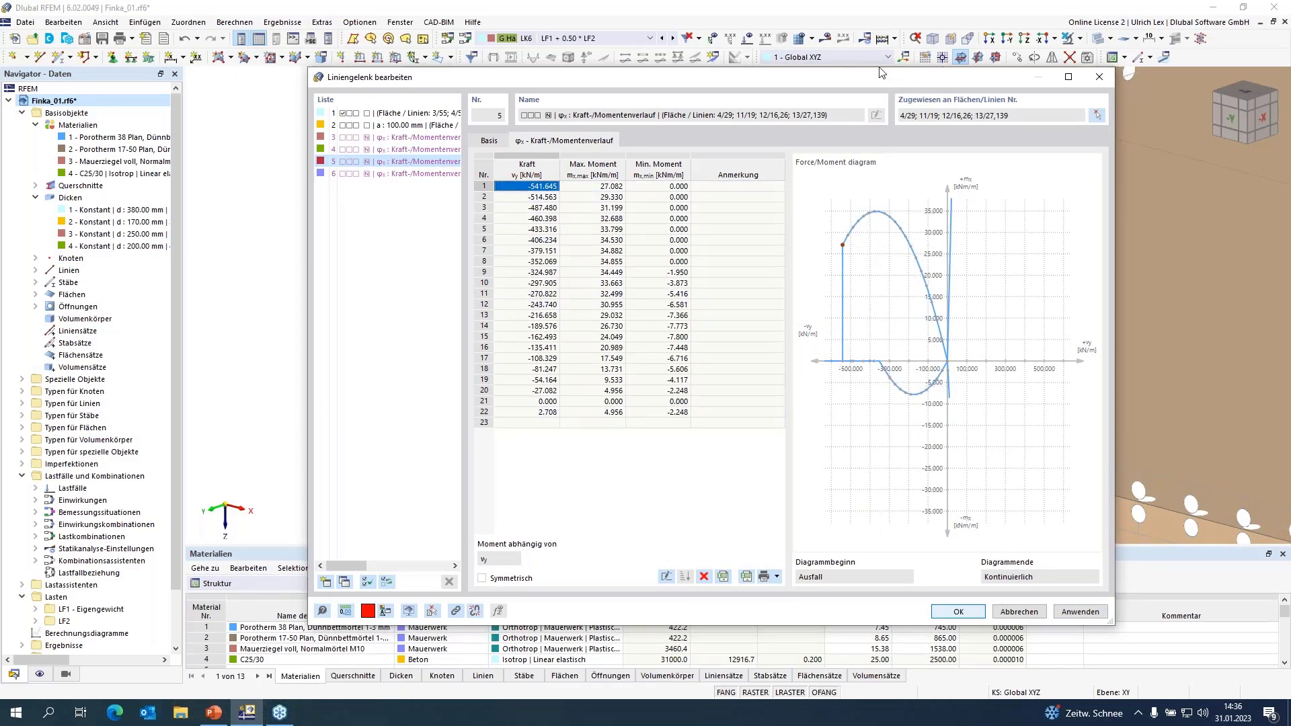
{"action": "left_click_drag", "start_coordinate": [881, 72], "coordinate": [842, 49]}
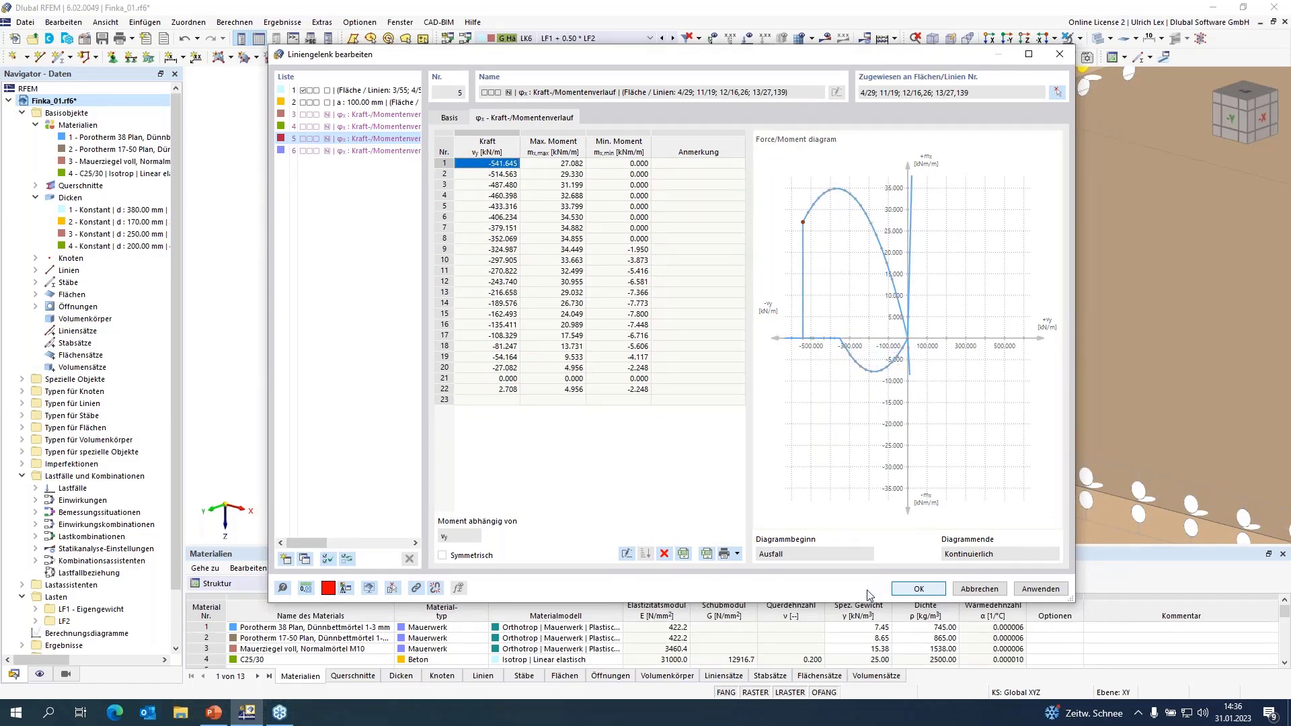
{"action": "left_click", "coordinate": [908, 590]}
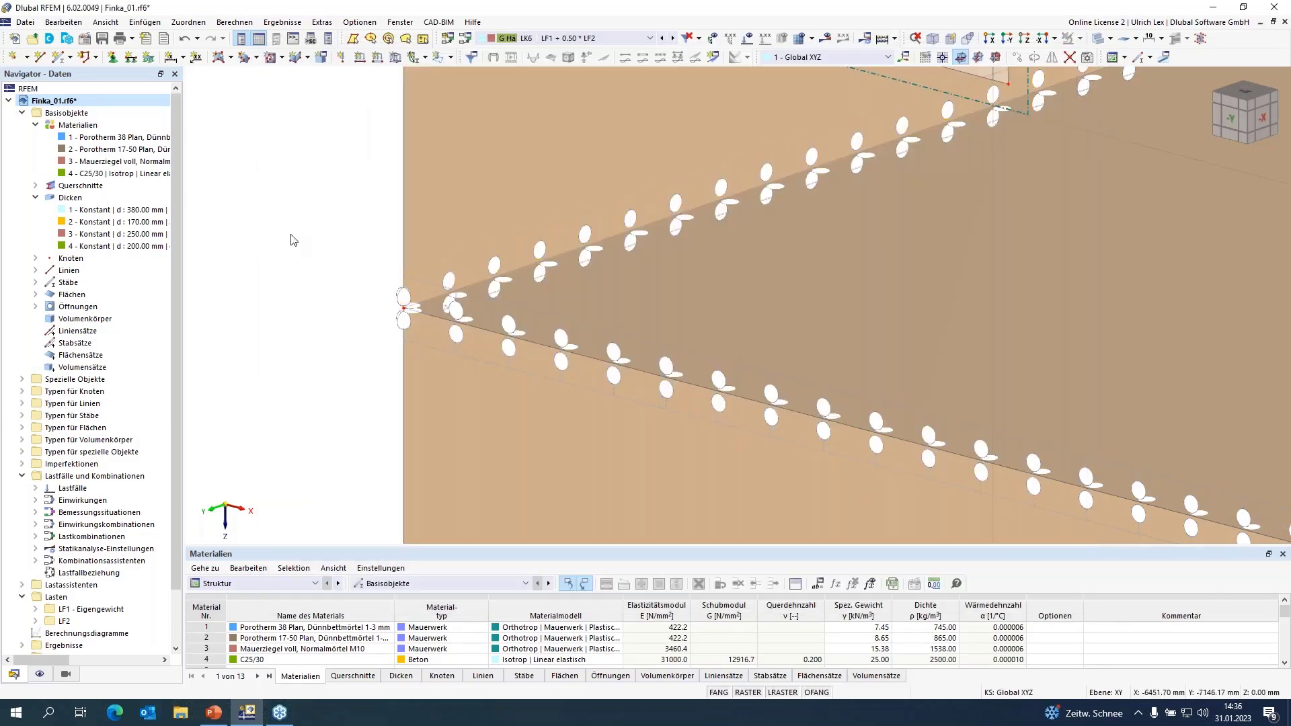
- Bring the entire house model back into view
{"action": "scroll", "coordinate": [426, 216], "scroll_direction": "down", "scroll_amount": 5}
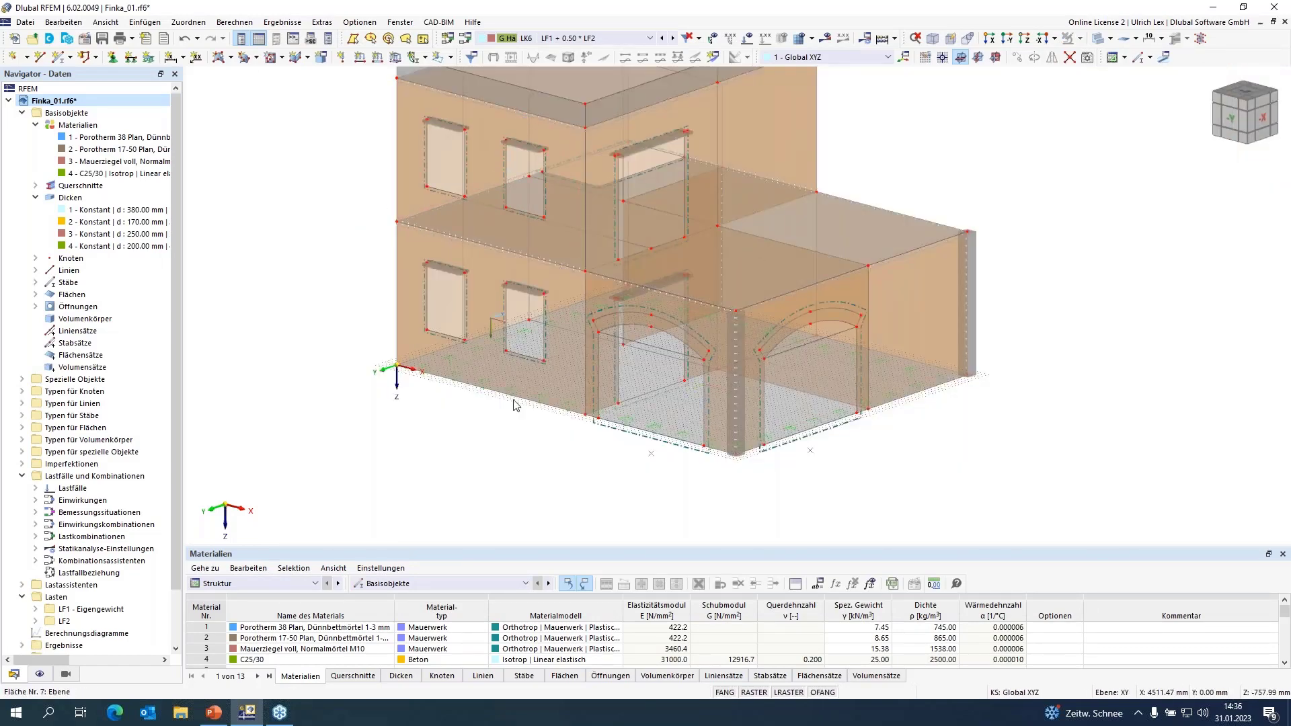
{"action": "scroll", "coordinate": [543, 496], "scroll_direction": "down", "scroll_amount": 1}
{"action": "scroll", "coordinate": [884, 219], "scroll_direction": "up", "scroll_amount": 1}
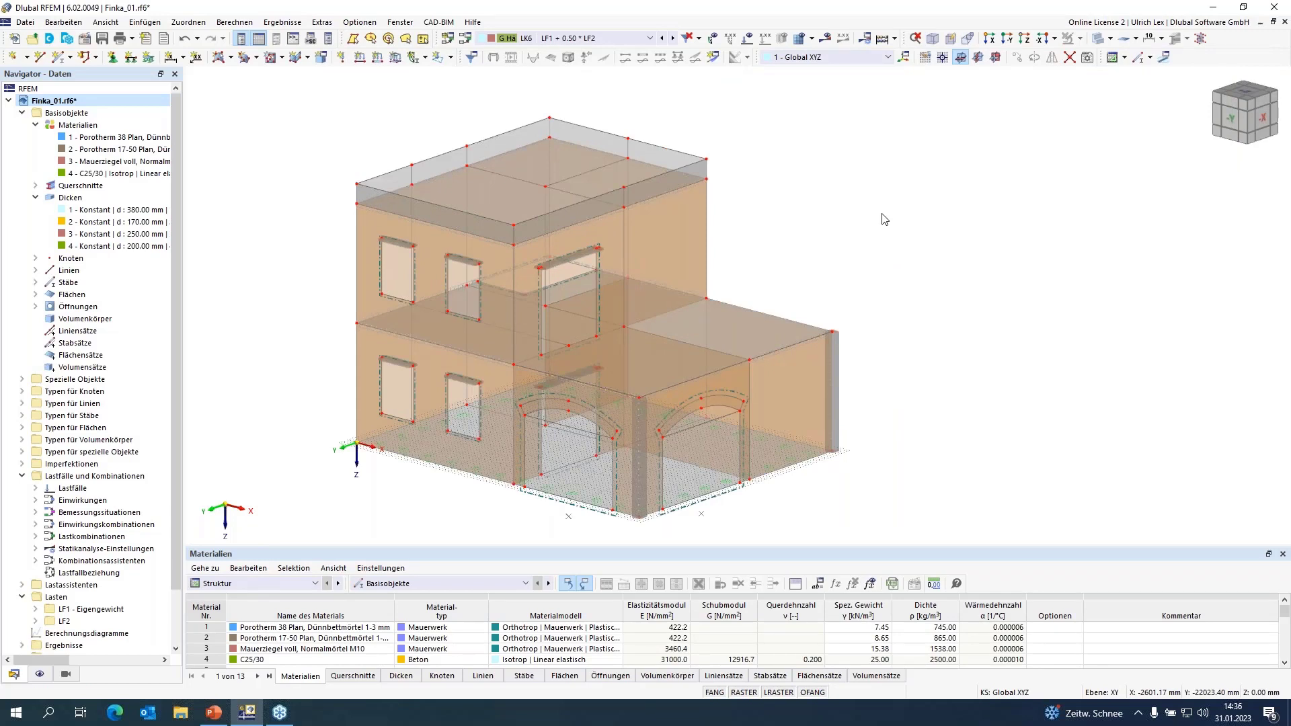
- Make load case LF1 - Eigengewicht the current load case
{"action": "left_click", "coordinate": [102, 39]}
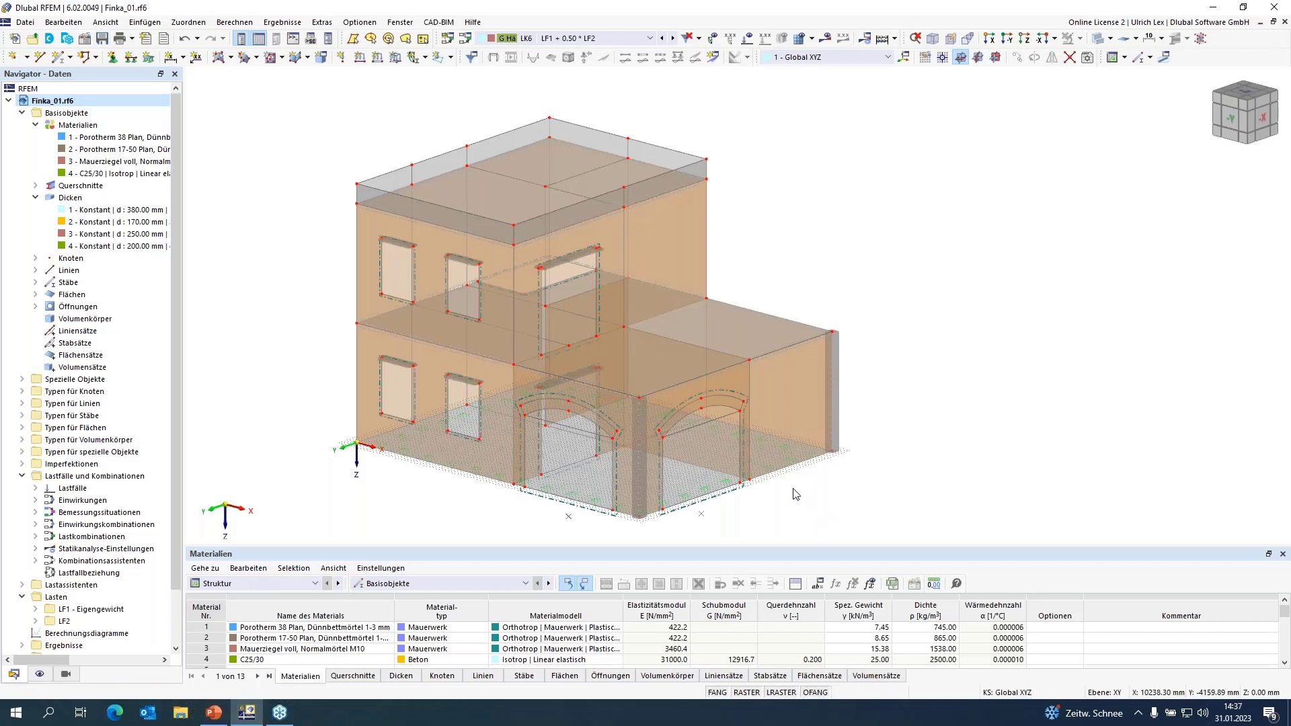
{"action": "left_click", "coordinate": [638, 40]}
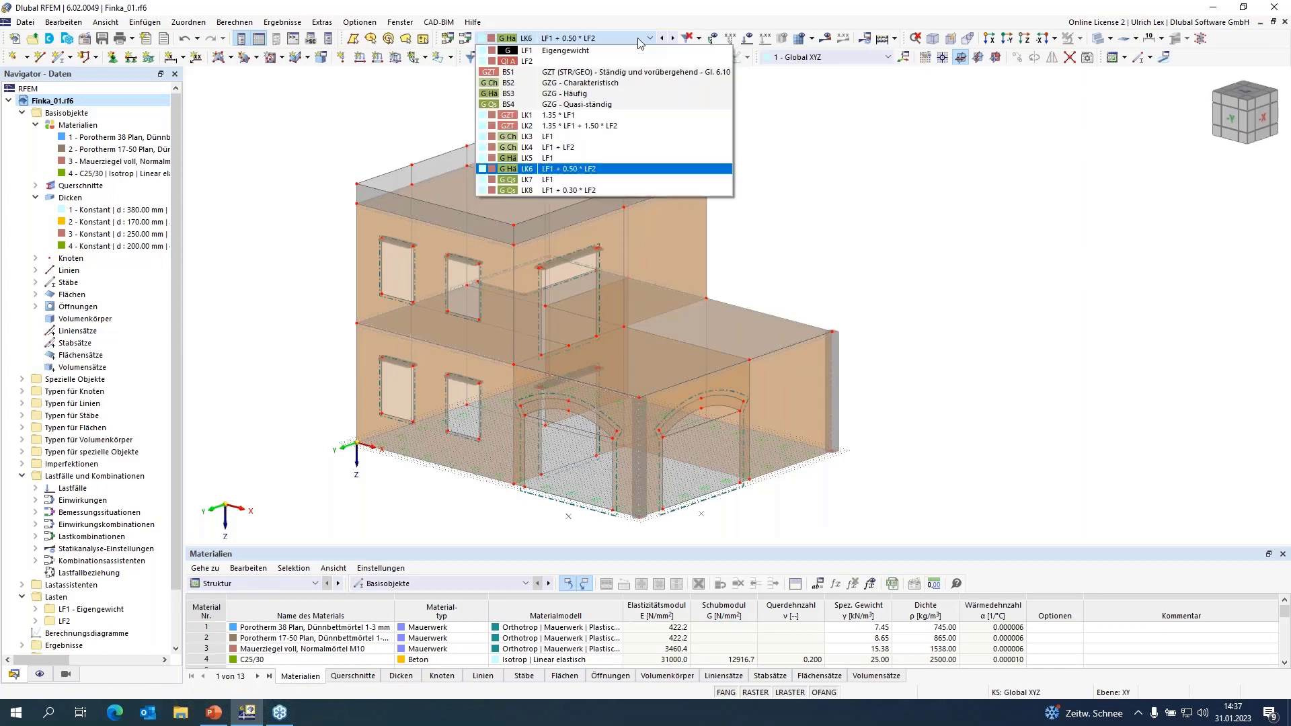
{"action": "left_click", "coordinate": [634, 41]}
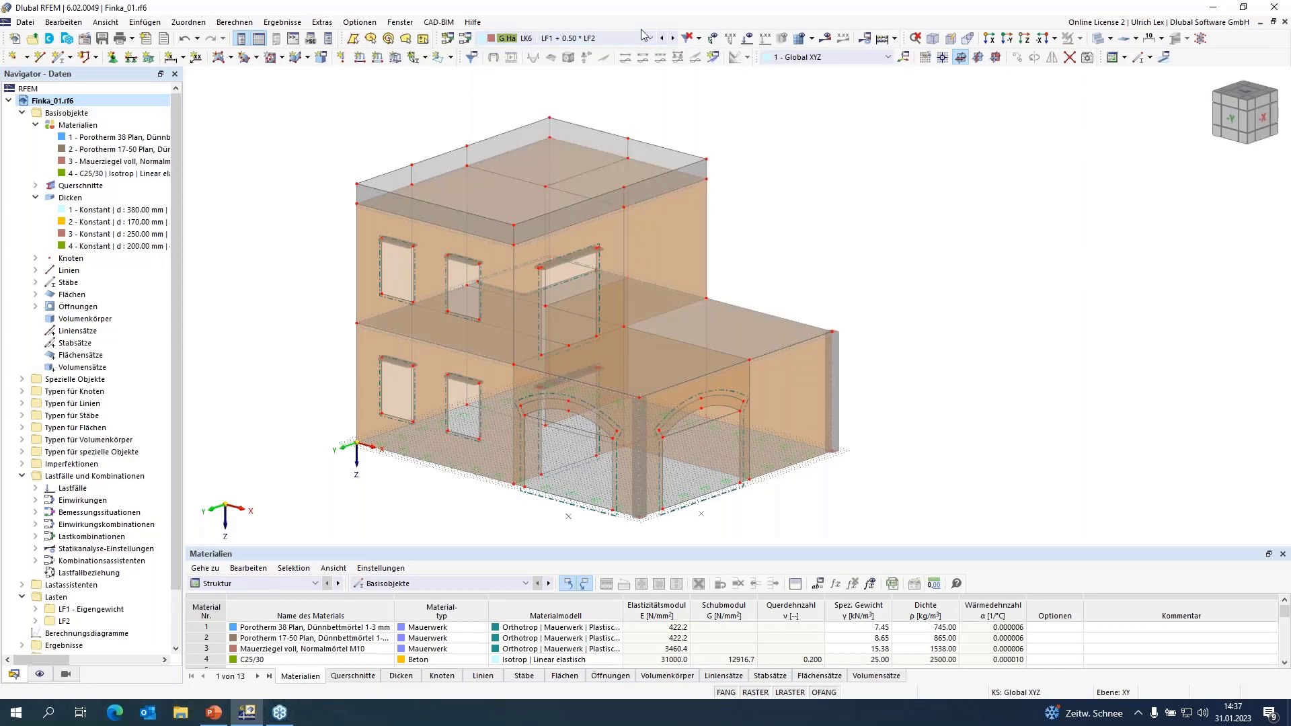
{"action": "left_click", "coordinate": [627, 41]}
{"action": "left_click", "coordinate": [572, 51]}
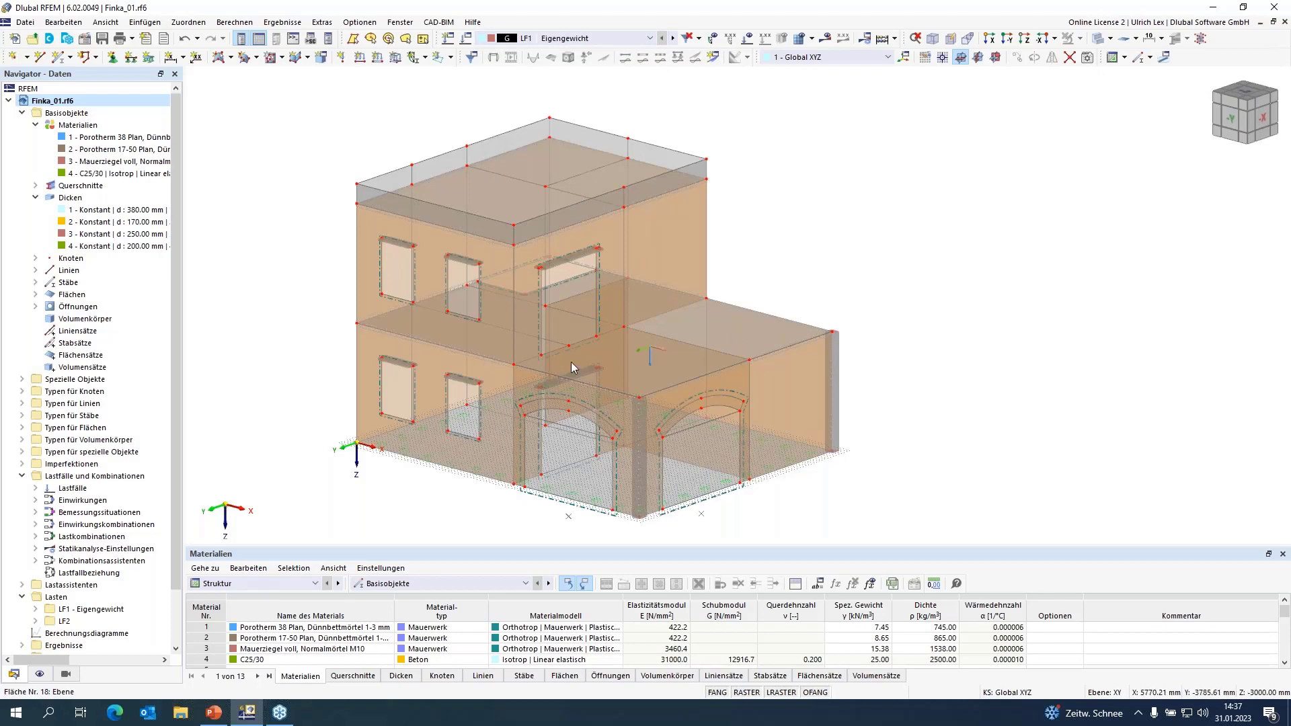
- Create a uniform 2.00 kN/m² surface load in direction ZA in LF1 on the ground, intermediate, terrace and roof slabs, surfaces 17-20
{"action": "scroll", "coordinate": [571, 362], "scroll_direction": "up", "scroll_amount": 2}
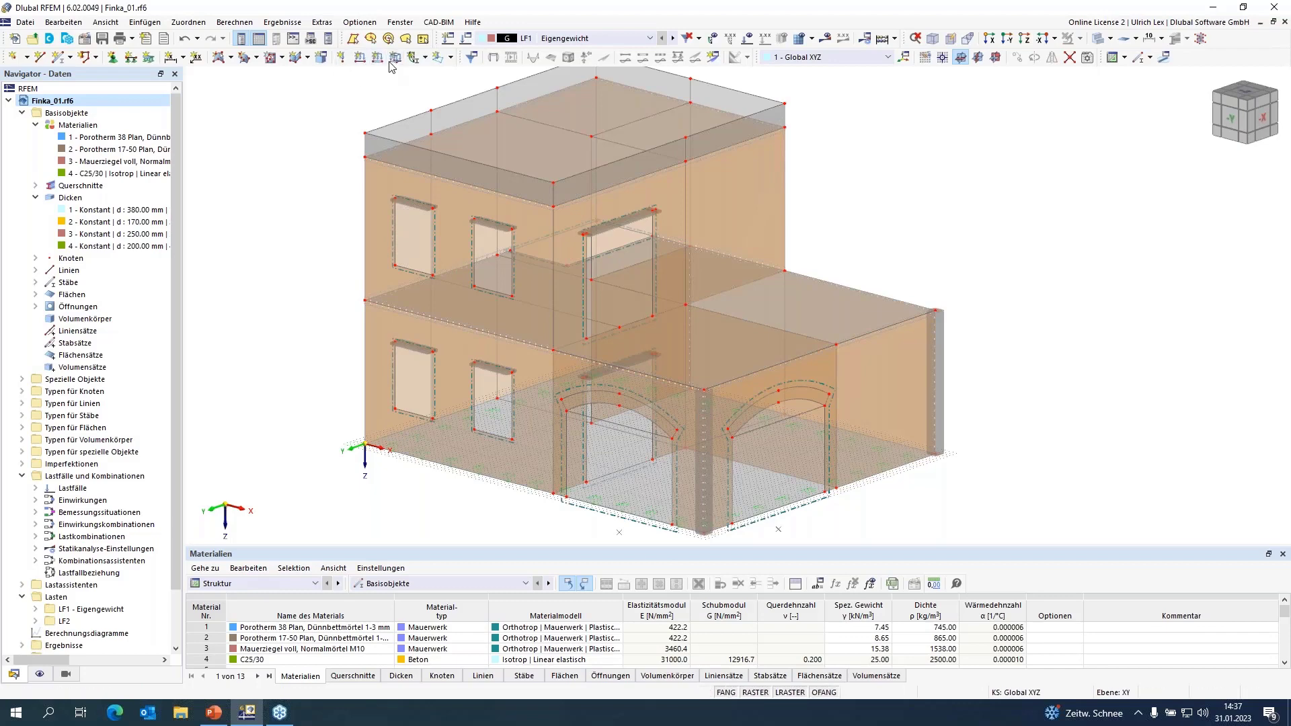
{"action": "left_click", "coordinate": [747, 38]}
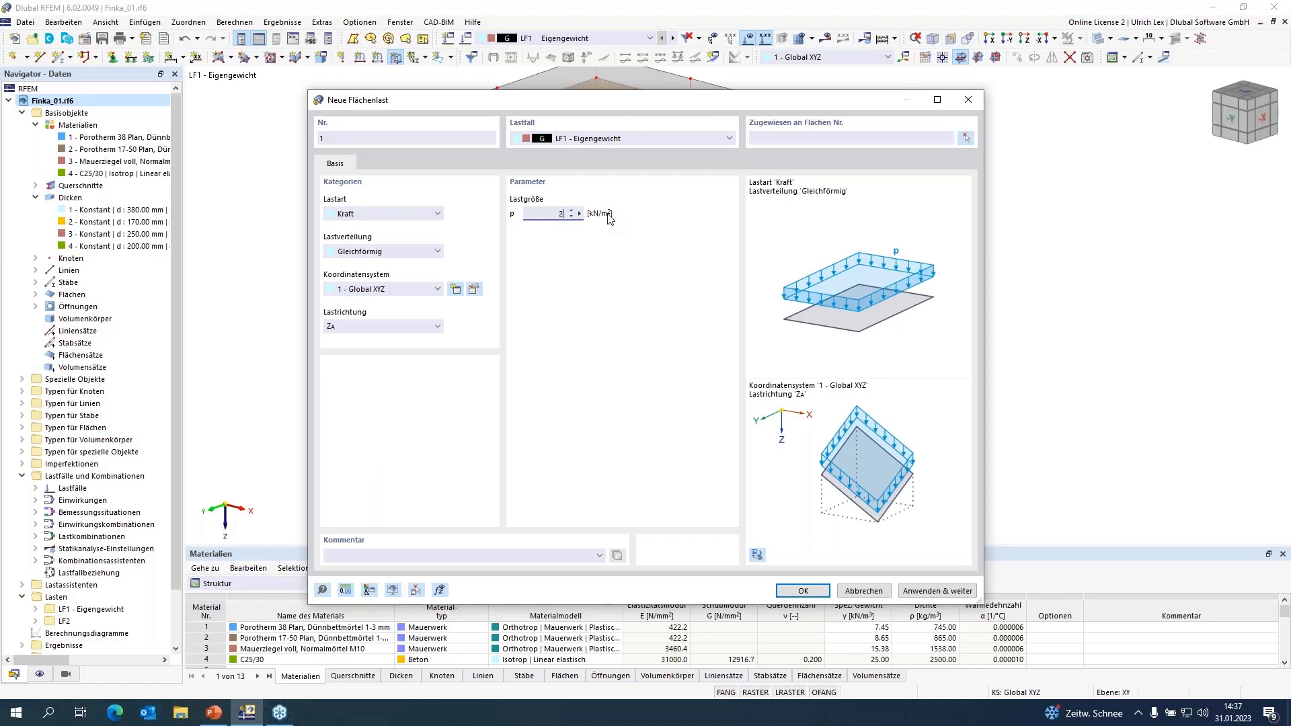
{"action": "left_click", "coordinate": [966, 138]}
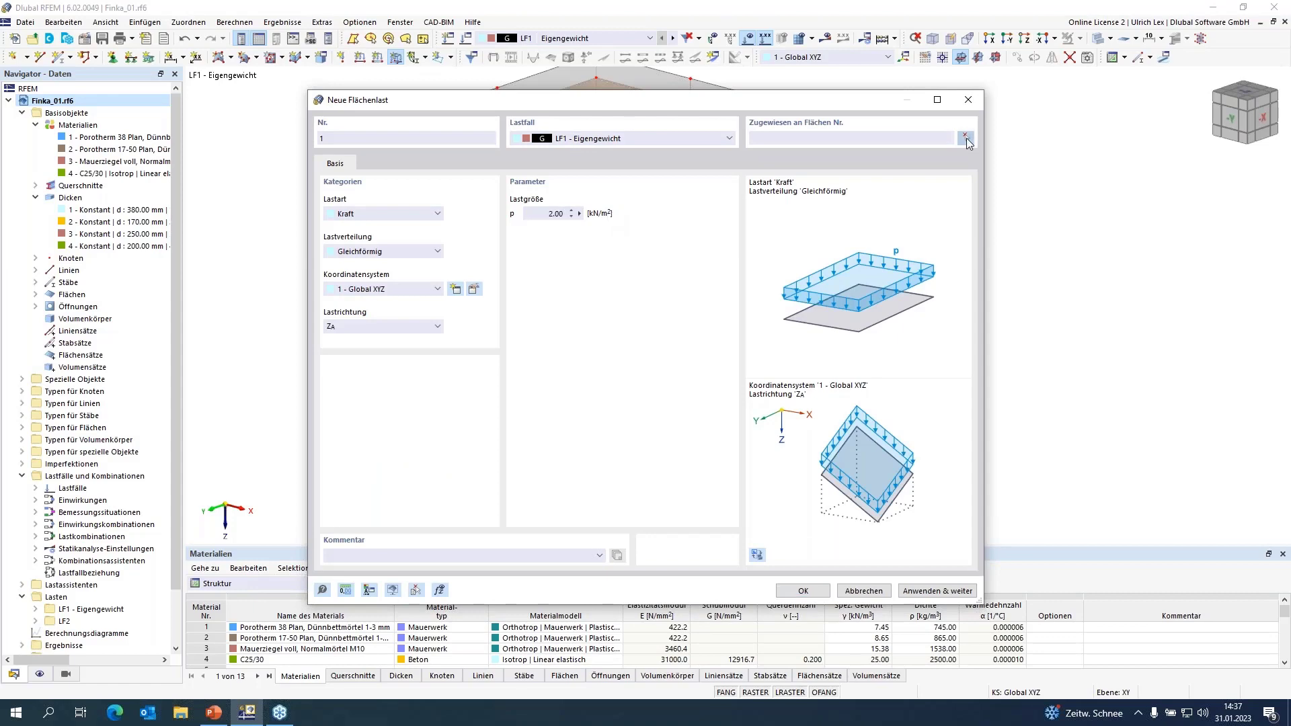
{"action": "left_click", "coordinate": [619, 428]}
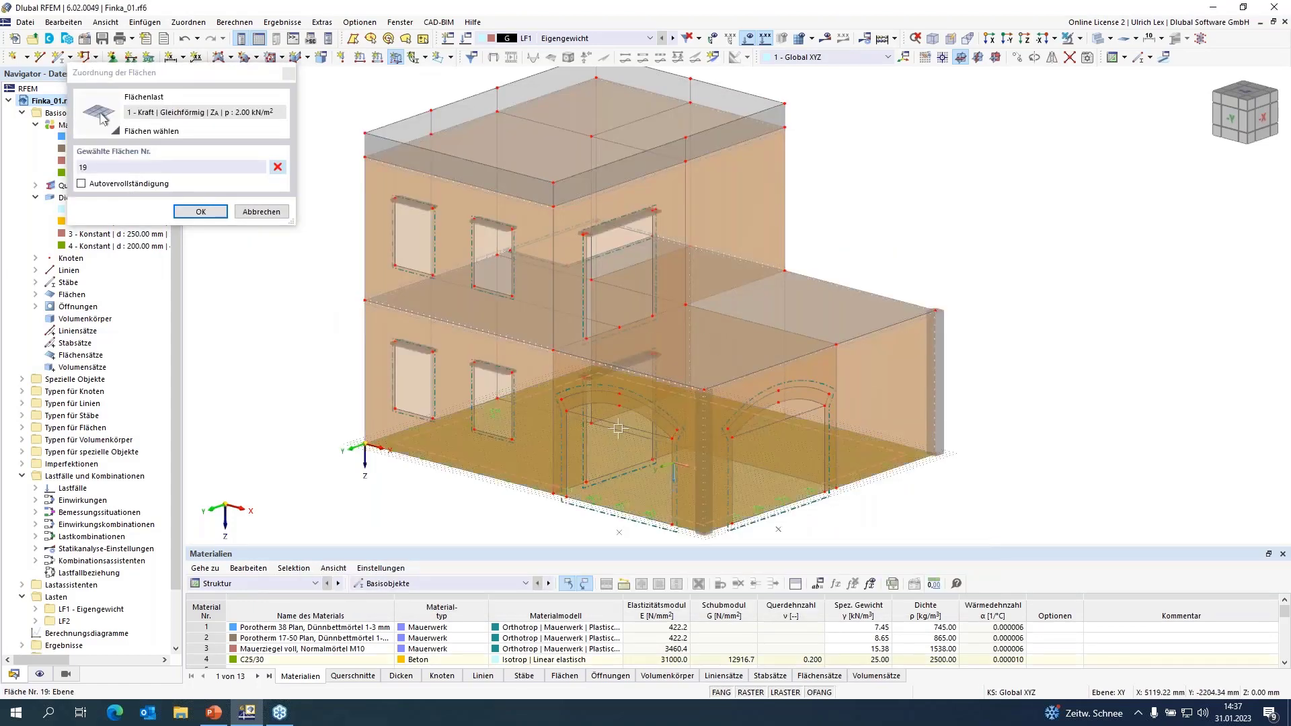
{"action": "left_click", "coordinate": [635, 315]}
{"action": "left_click", "coordinate": [661, 347]}
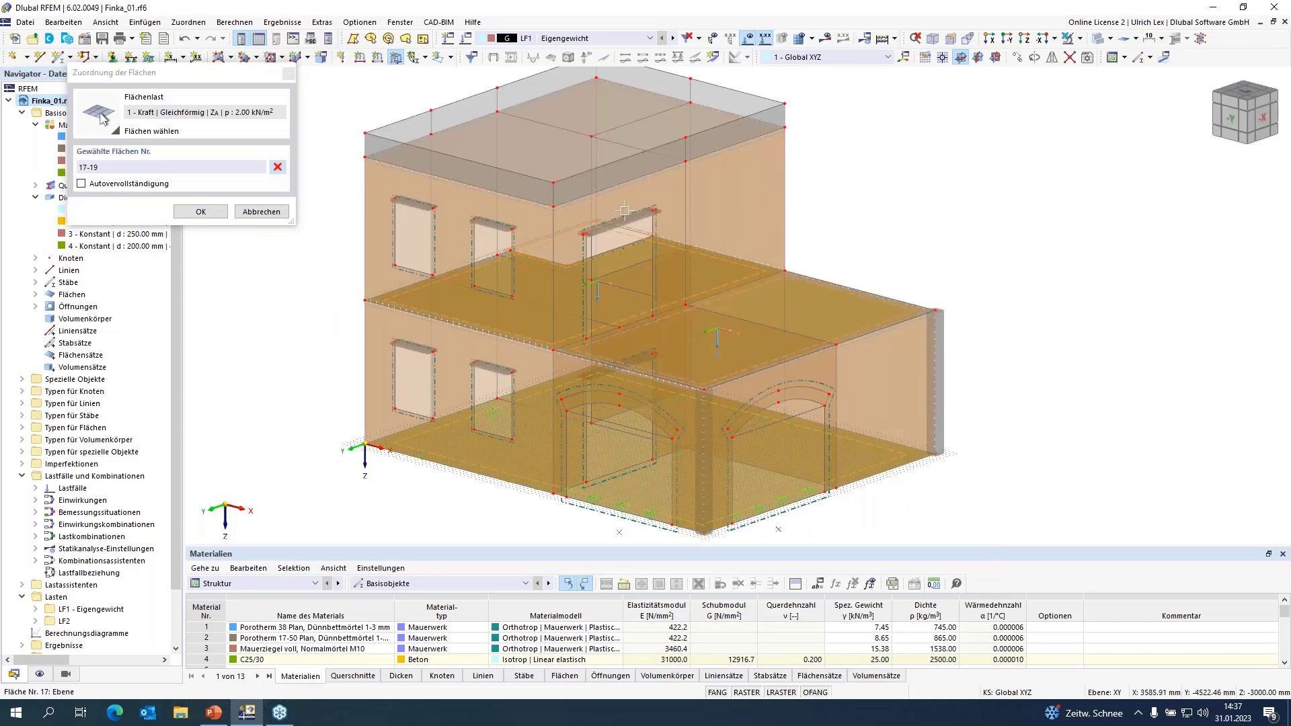
{"action": "left_click", "coordinate": [596, 147]}
{"action": "left_click", "coordinate": [222, 212]}
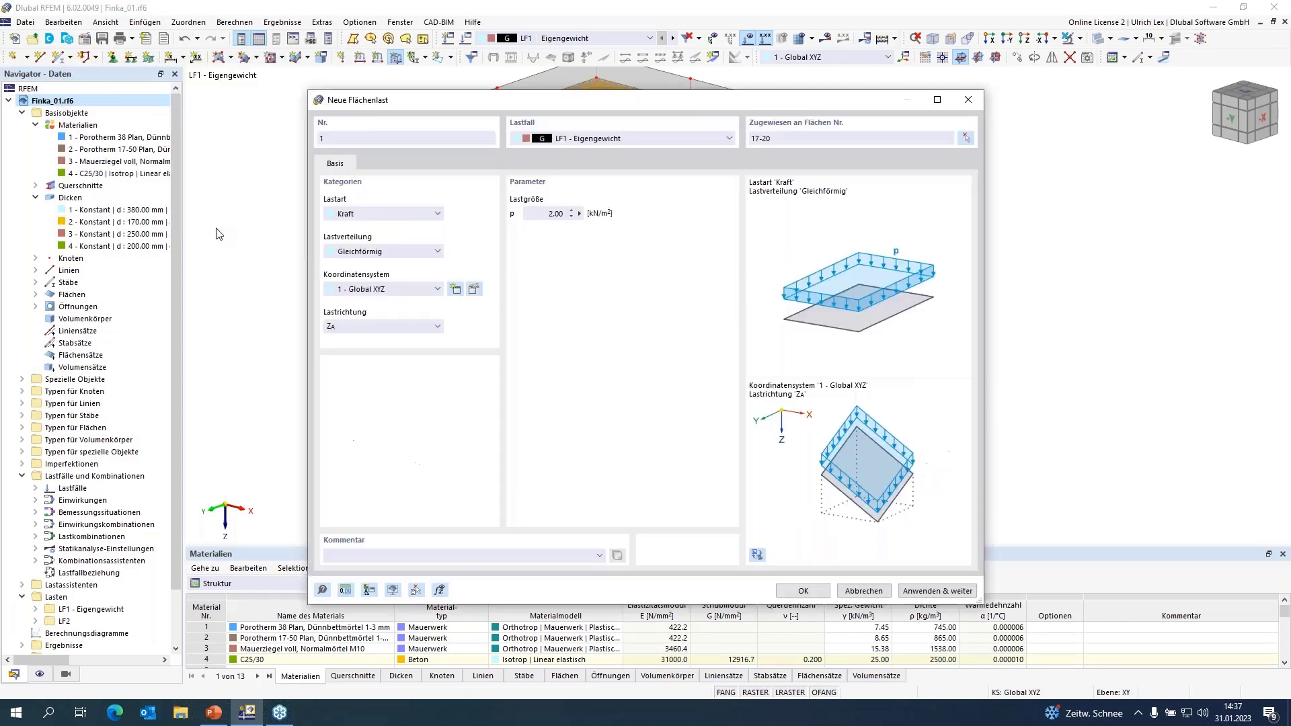
{"action": "left_click", "coordinate": [635, 141]}
{"action": "left_click", "coordinate": [640, 139]}
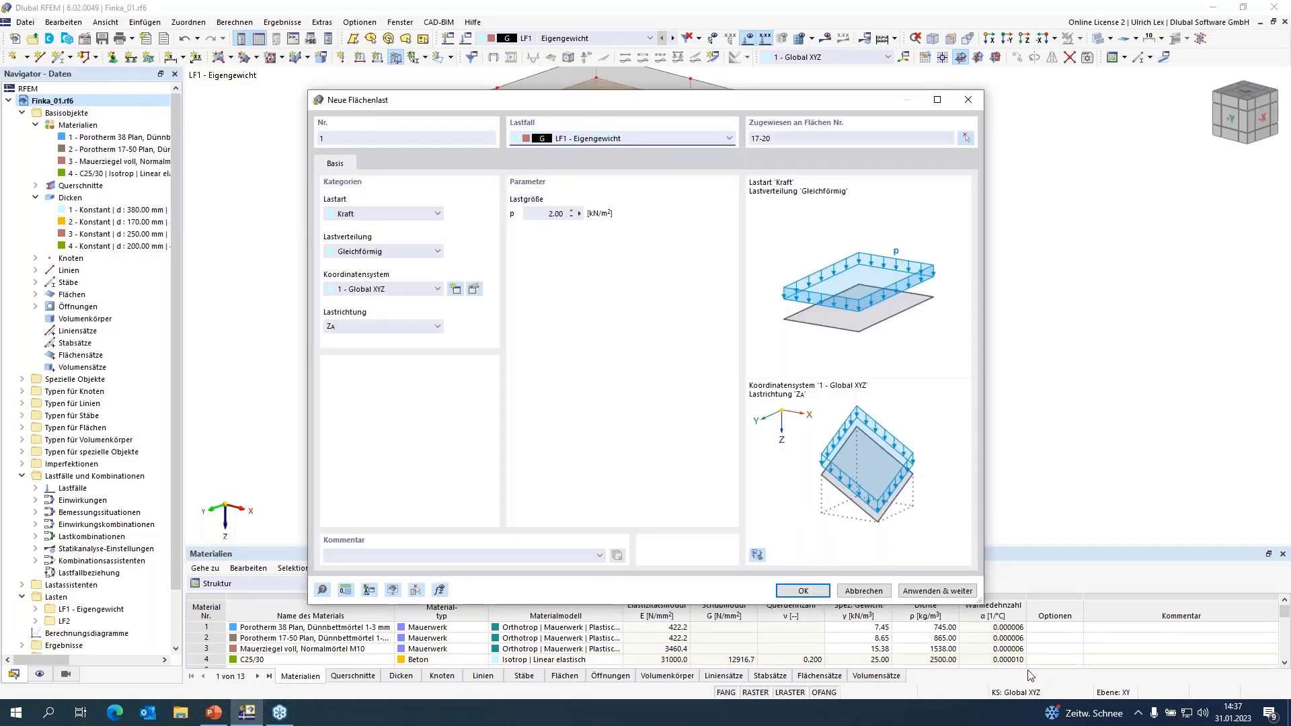
{"action": "left_click", "coordinate": [938, 591]}
- Create a uniform 2.00 kN/m² surface load in LF2 on the ground, intermediate and roof slabs, surfaces 17, 19 and 20
{"action": "left_click", "coordinate": [637, 139]}
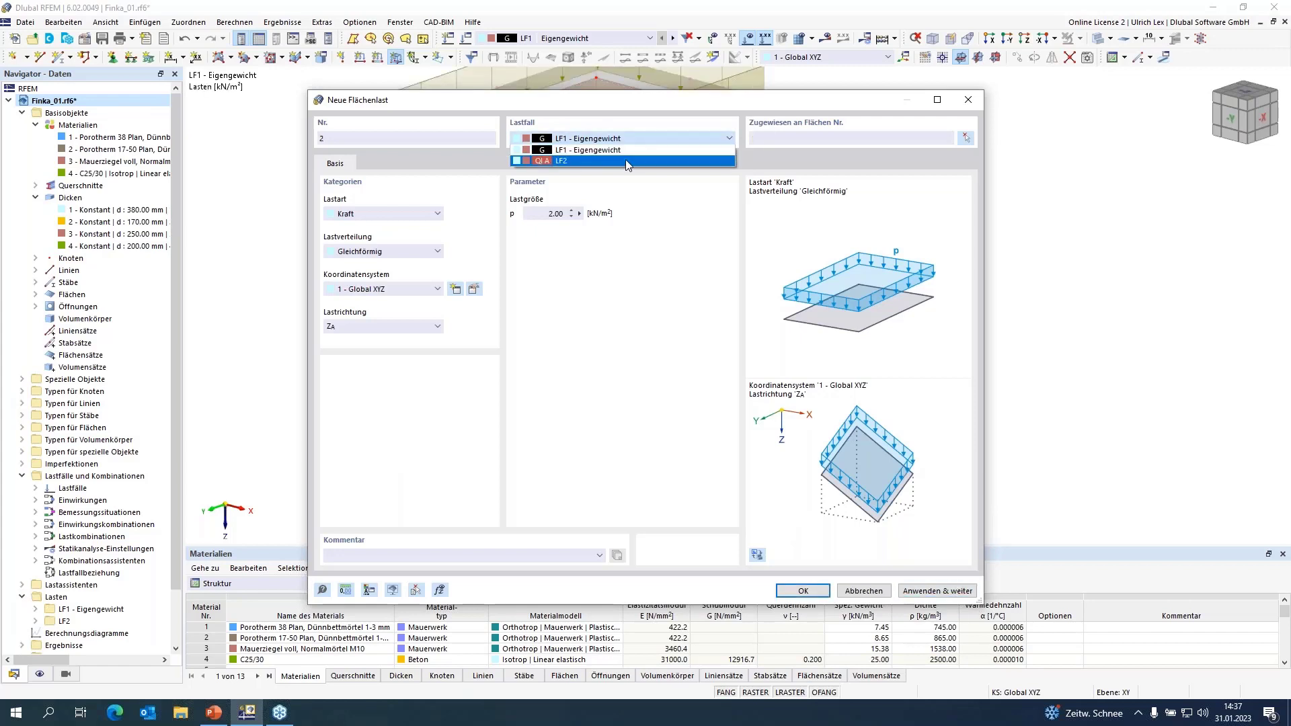
{"action": "left_click", "coordinate": [625, 161]}
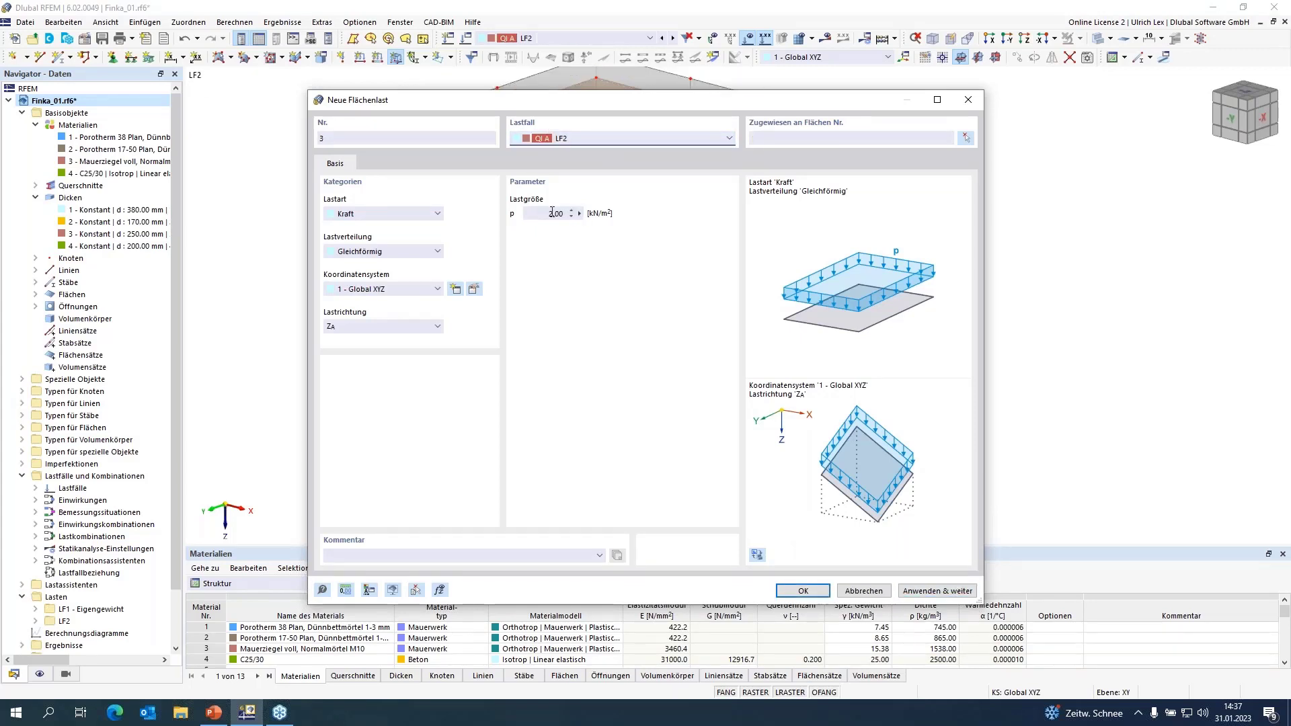
{"action": "left_click", "coordinate": [962, 138]}
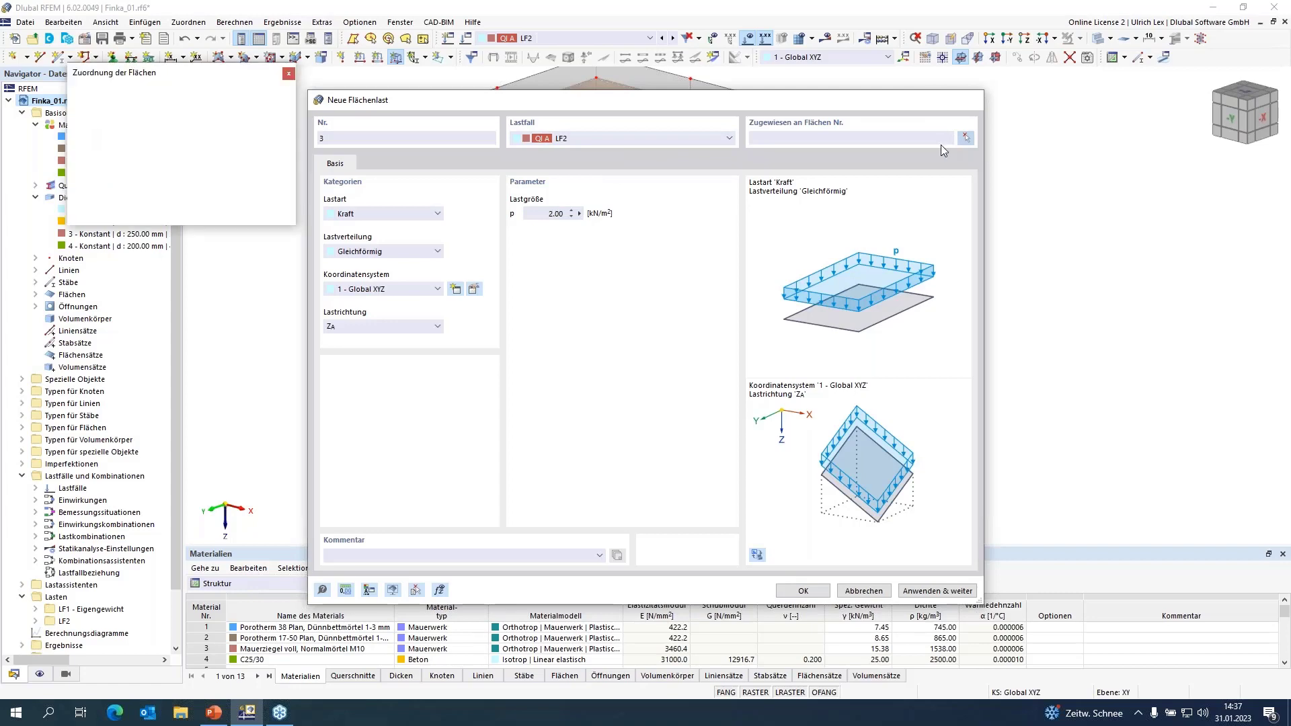
{"action": "left_click", "coordinate": [639, 487]}
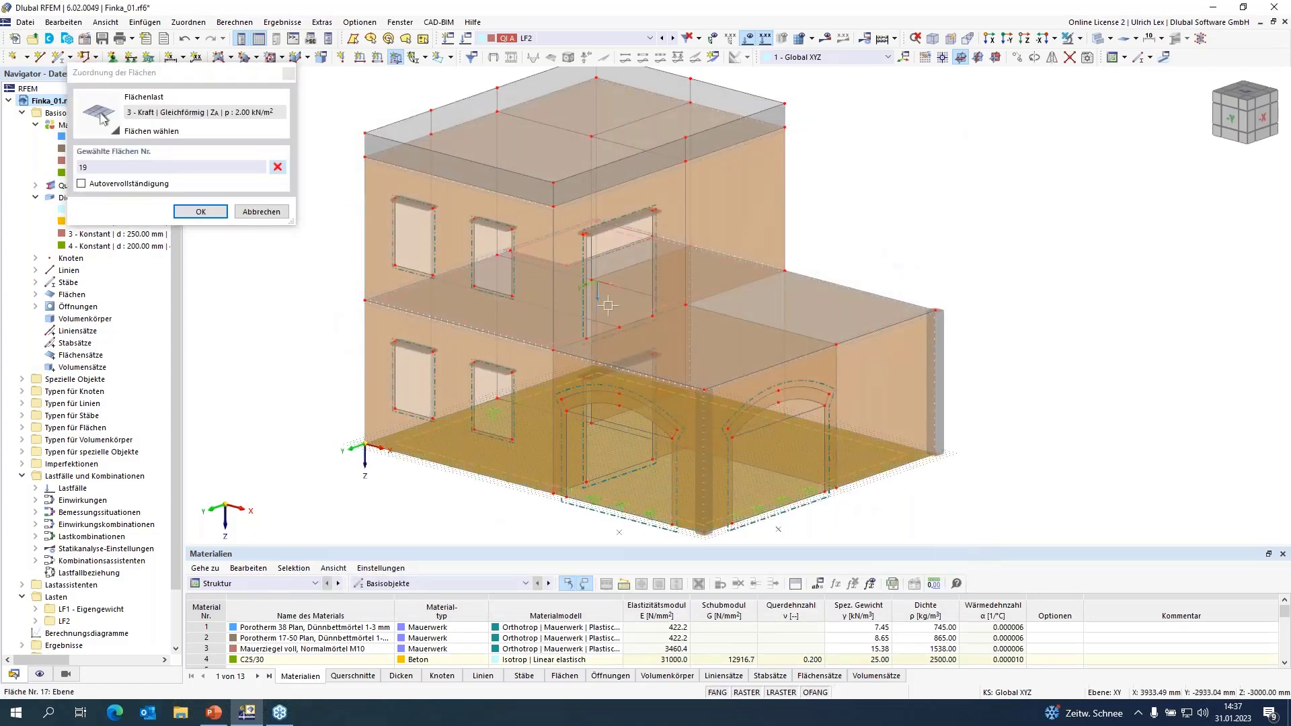
{"action": "left_click", "coordinate": [612, 259]}
{"action": "left_click", "coordinate": [564, 159]}
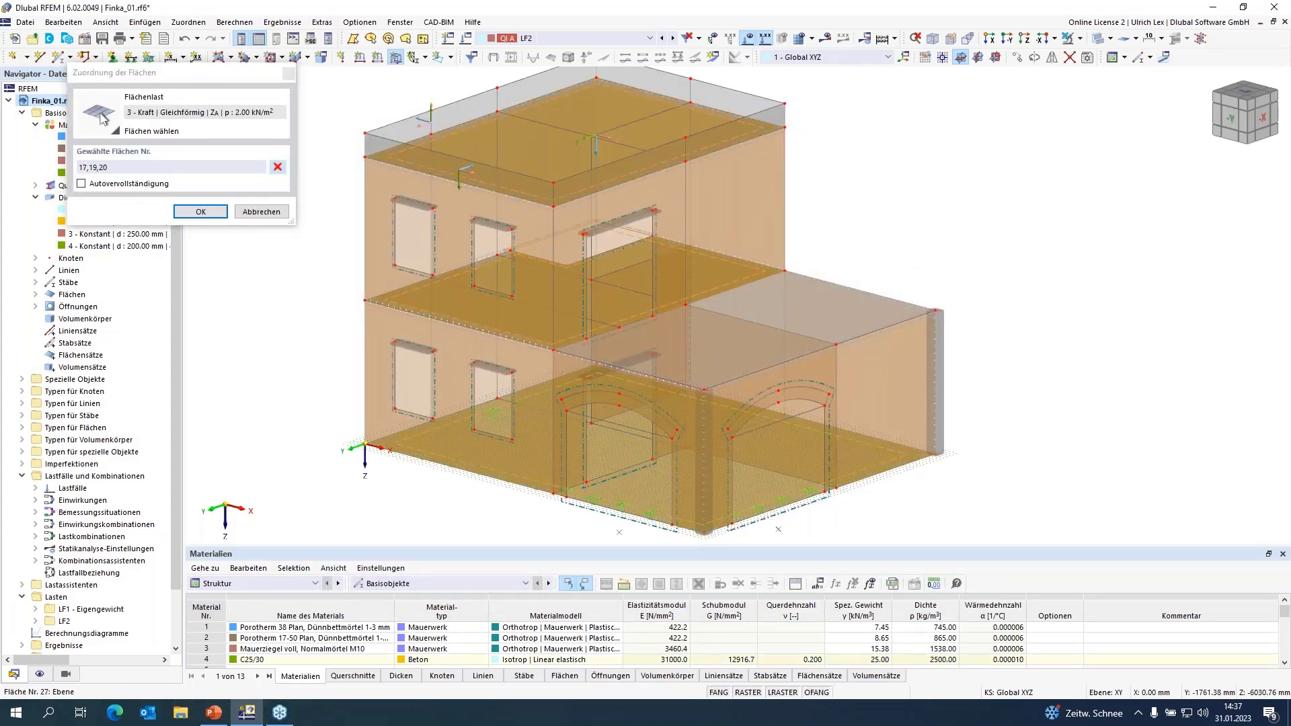
{"action": "left_click", "coordinate": [200, 211]}
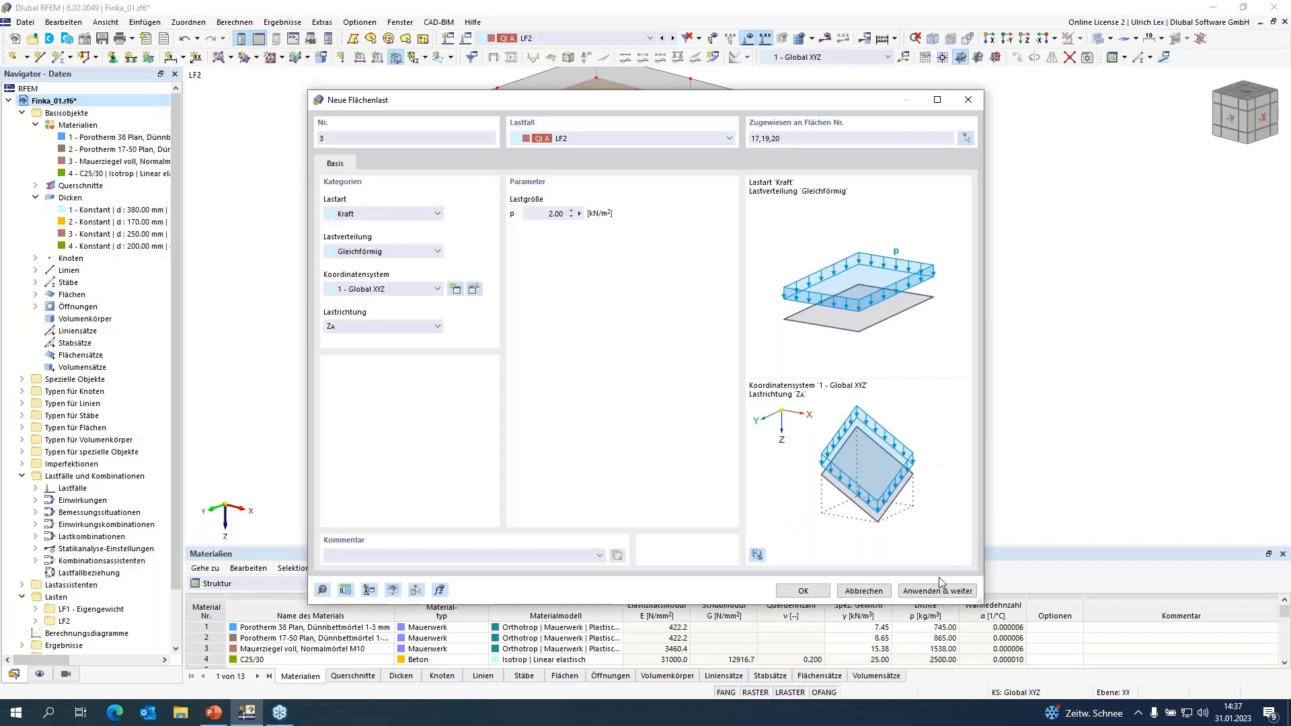
{"action": "left_click", "coordinate": [938, 589]}
- Create a 4.00 kN/m² surface load in LF2 on the terrace slab, surface 18, and switch the current load case back to LF1
{"action": "double_click", "coordinate": [552, 214]}
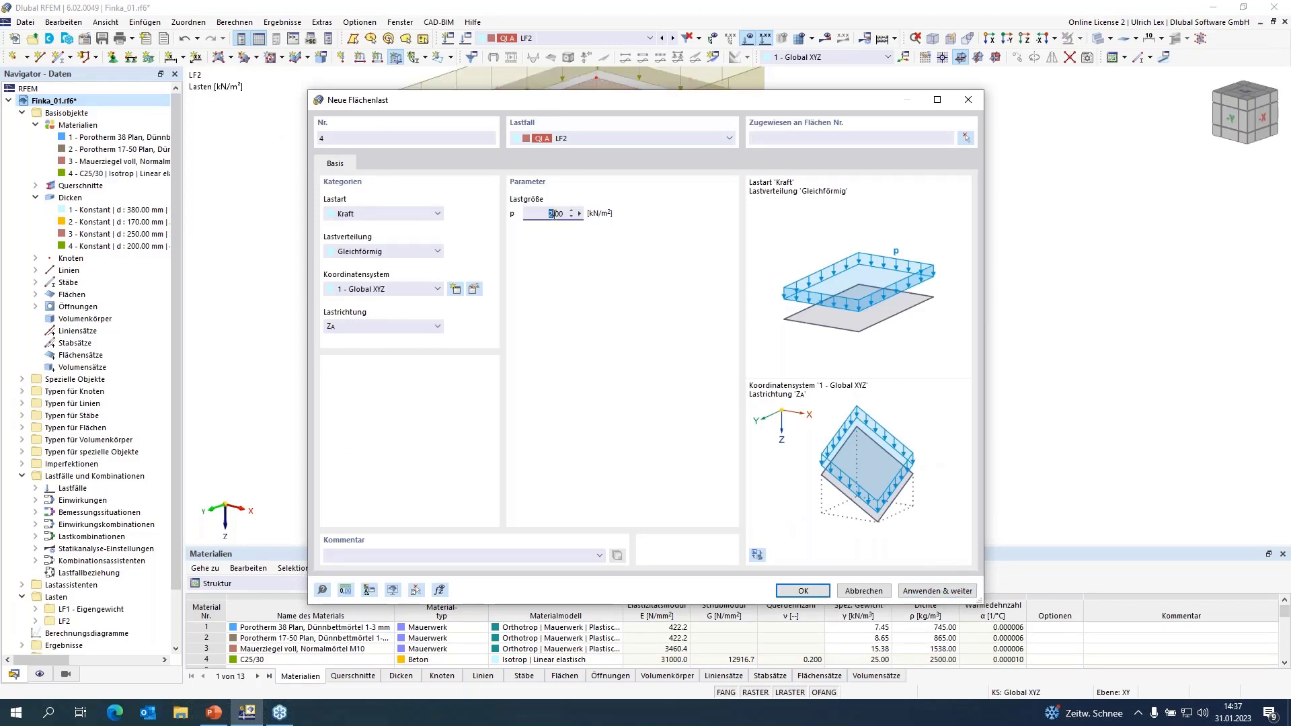
{"action": "left_click", "coordinate": [966, 137]}
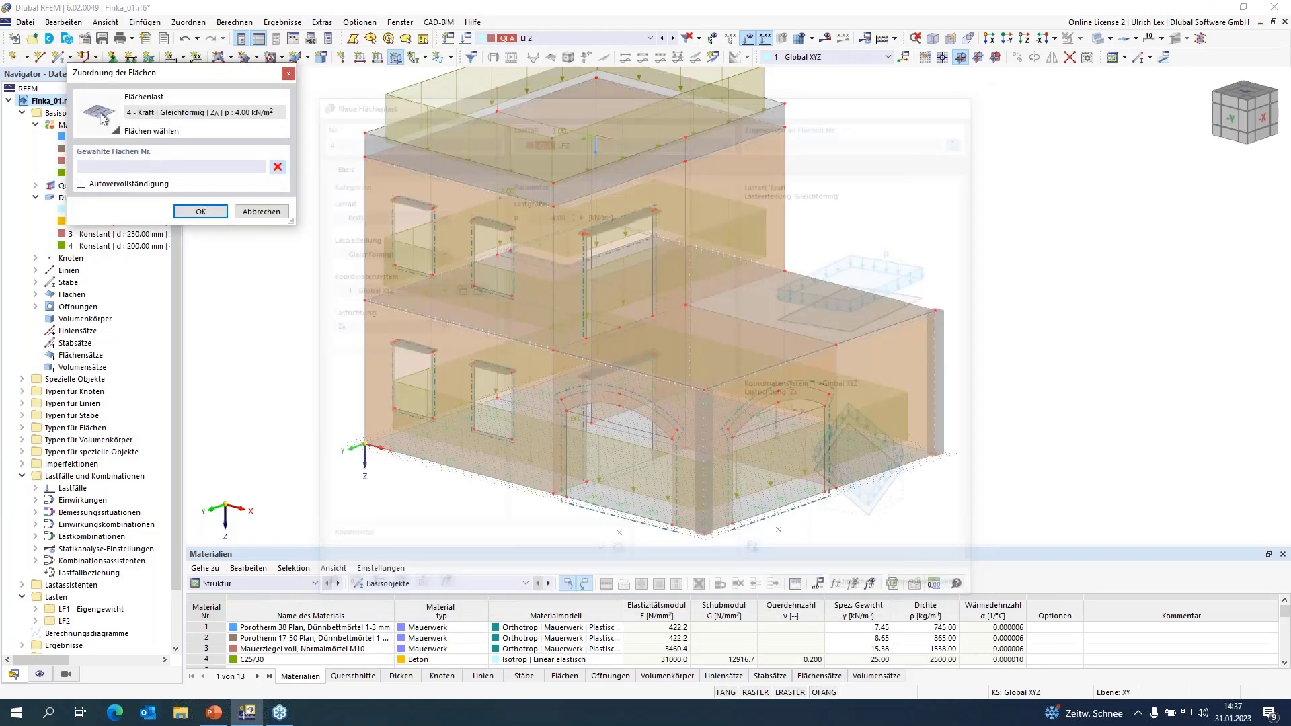
{"action": "left_click", "coordinate": [652, 344]}
{"action": "left_click", "coordinate": [201, 211]}
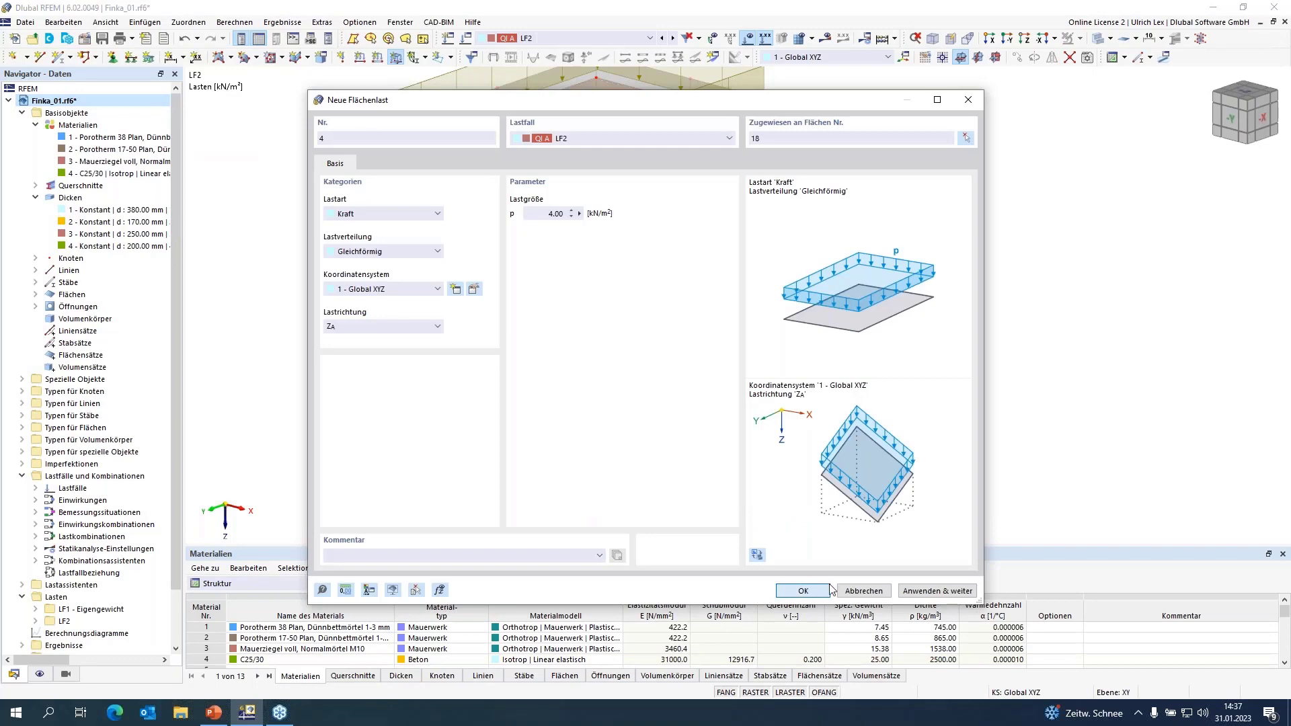
{"action": "left_click", "coordinate": [828, 589]}
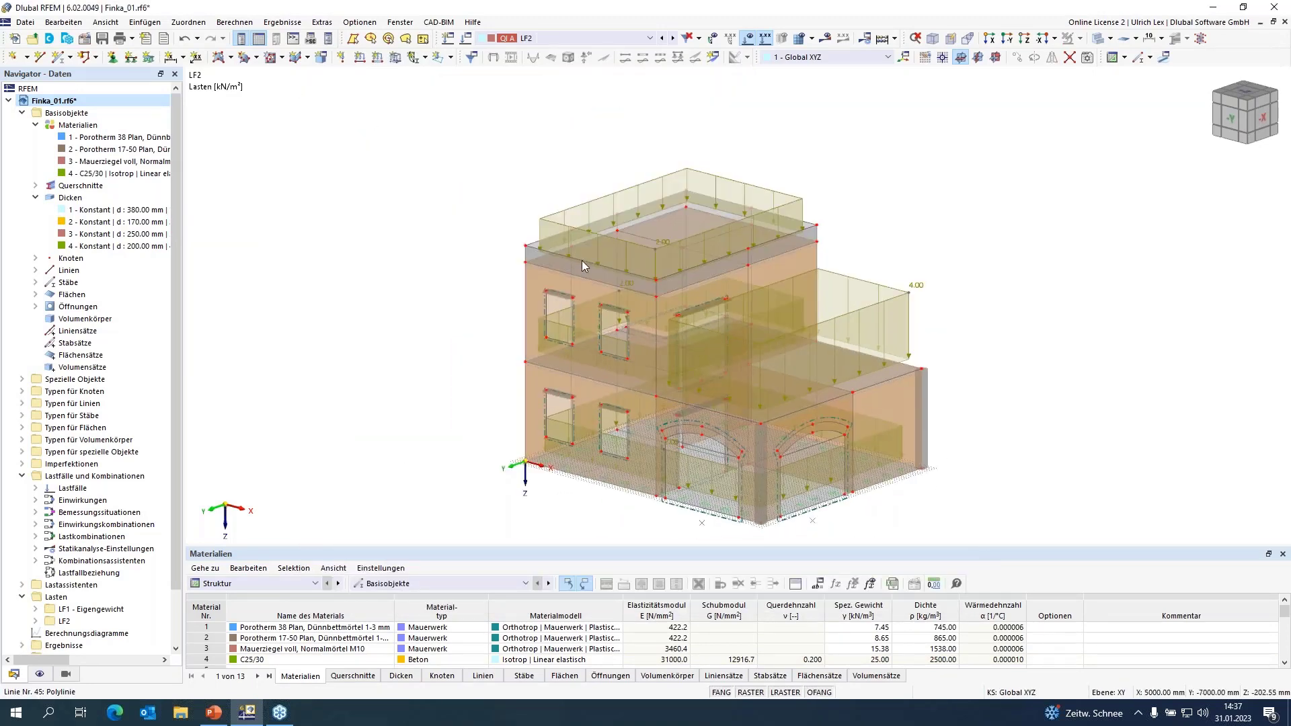
{"action": "left_click", "coordinate": [572, 38]}
{"action": "left_click", "coordinate": [571, 53]}
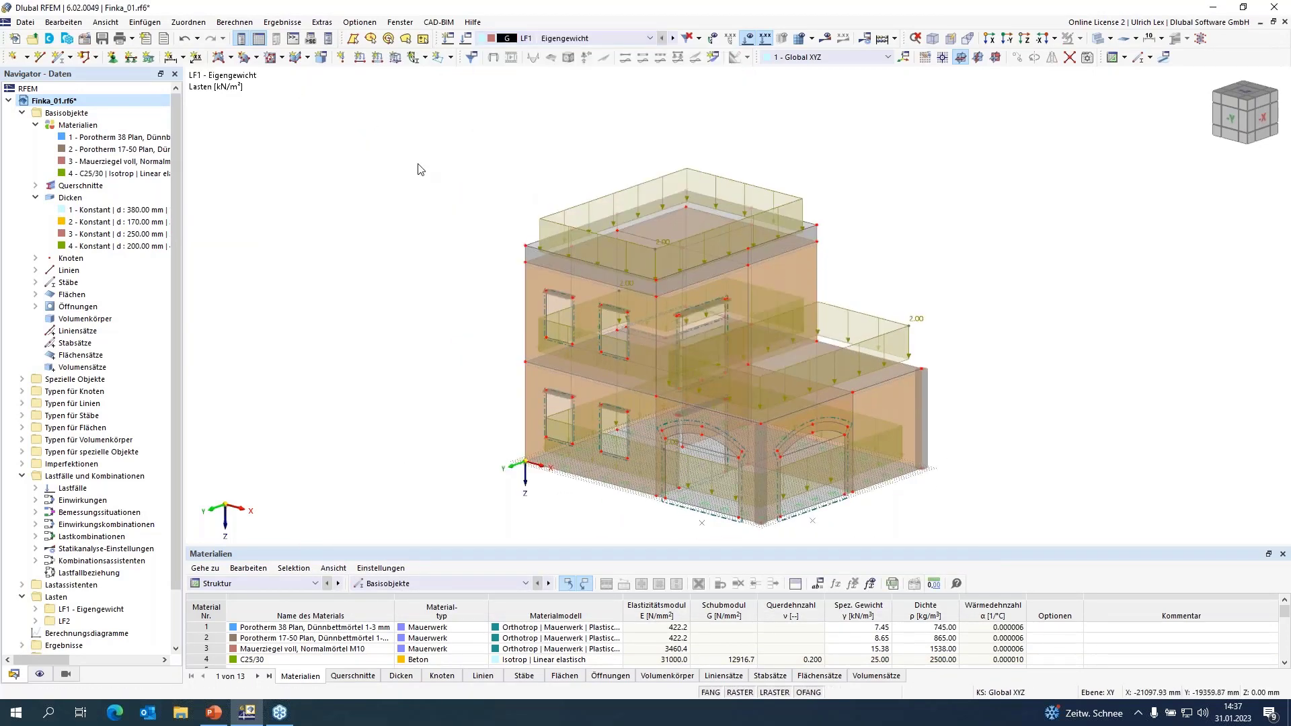
- Examine the general mesh settings, including the target finite element length, and accept them unmodified
{"action": "left_click", "coordinate": [218, 26]}
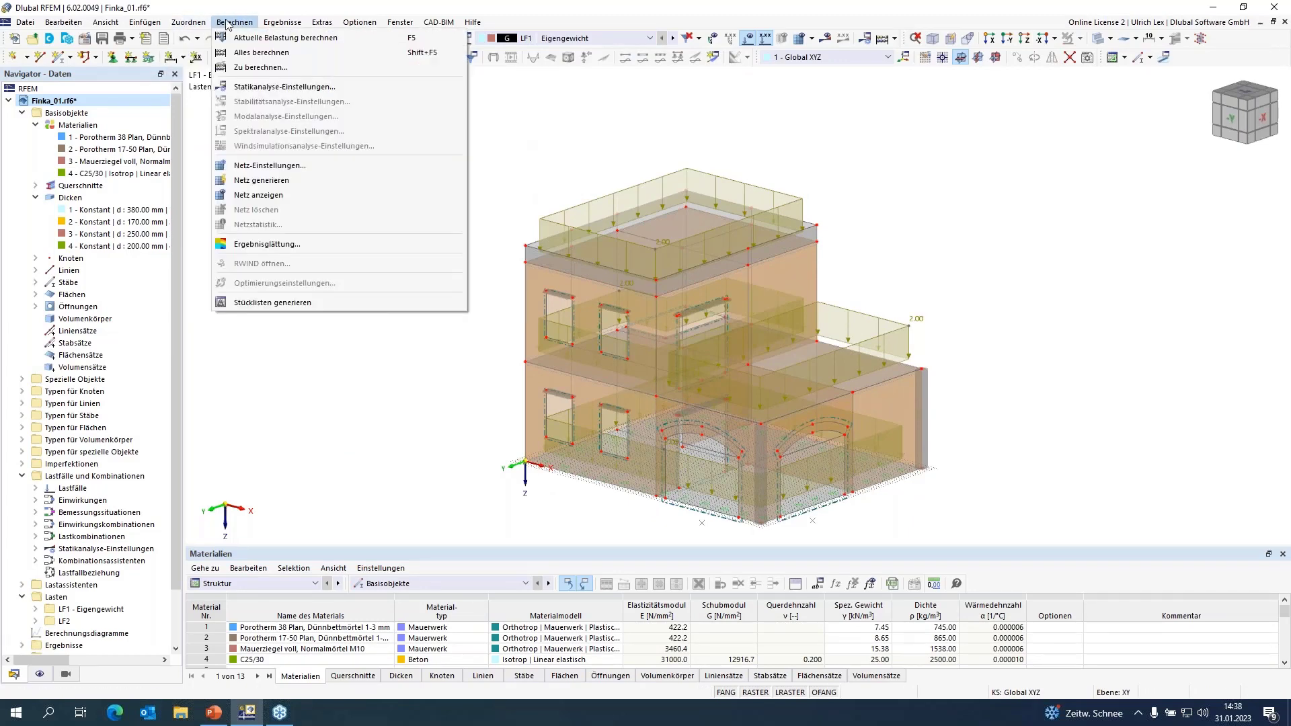
{"action": "left_click", "coordinate": [309, 173]}
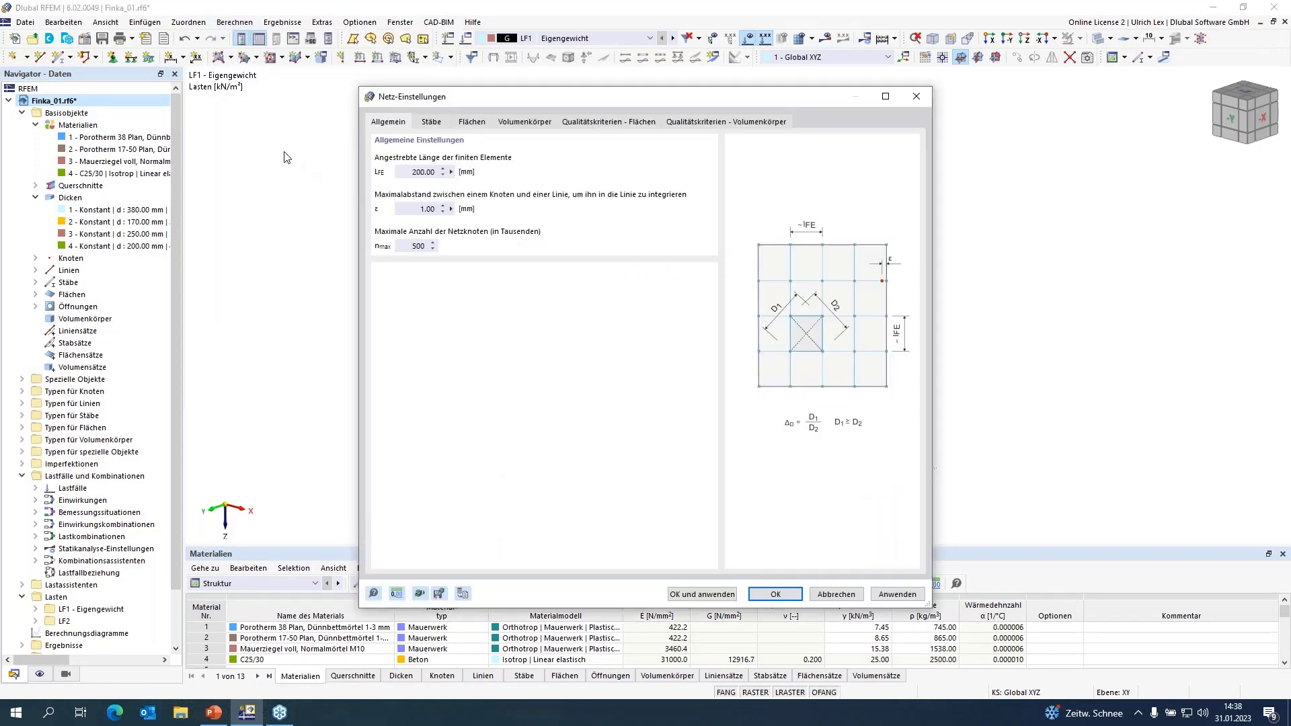
{"action": "left_click_drag", "start_coordinate": [480, 98], "coordinate": [448, 106]}
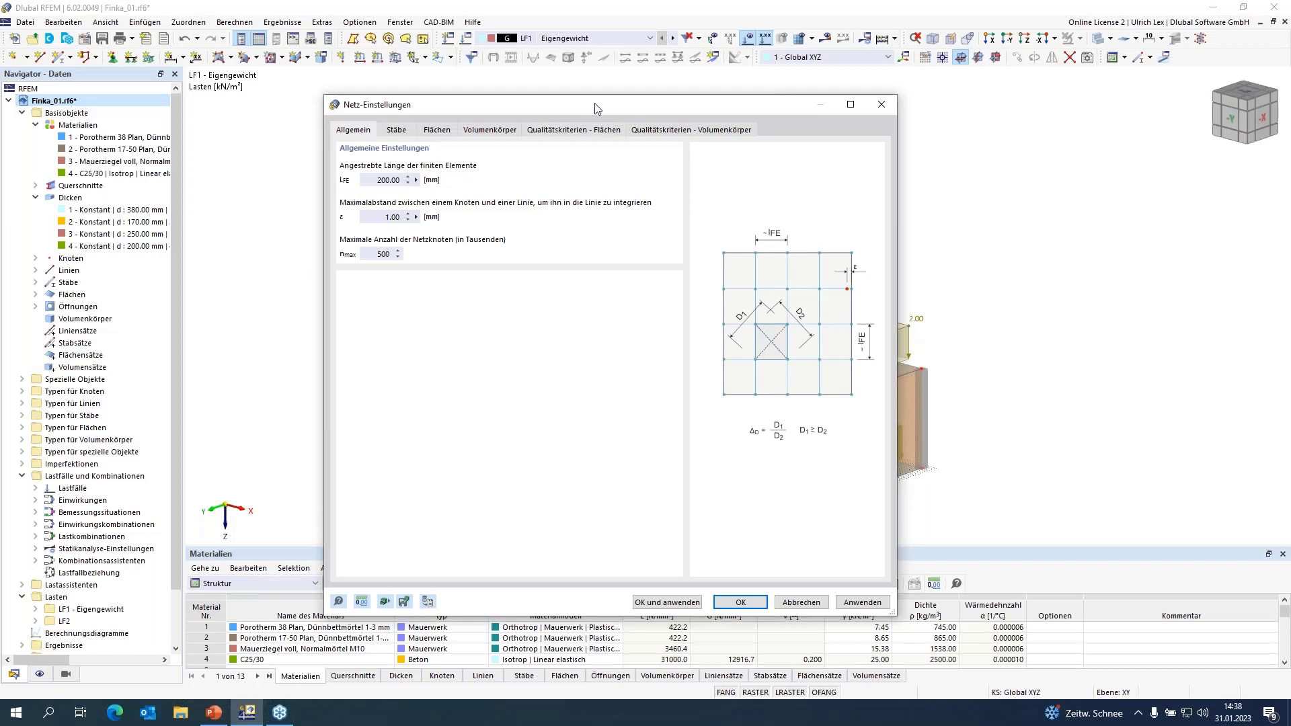
{"action": "left_click_drag", "start_coordinate": [595, 106], "coordinate": [741, 130]}
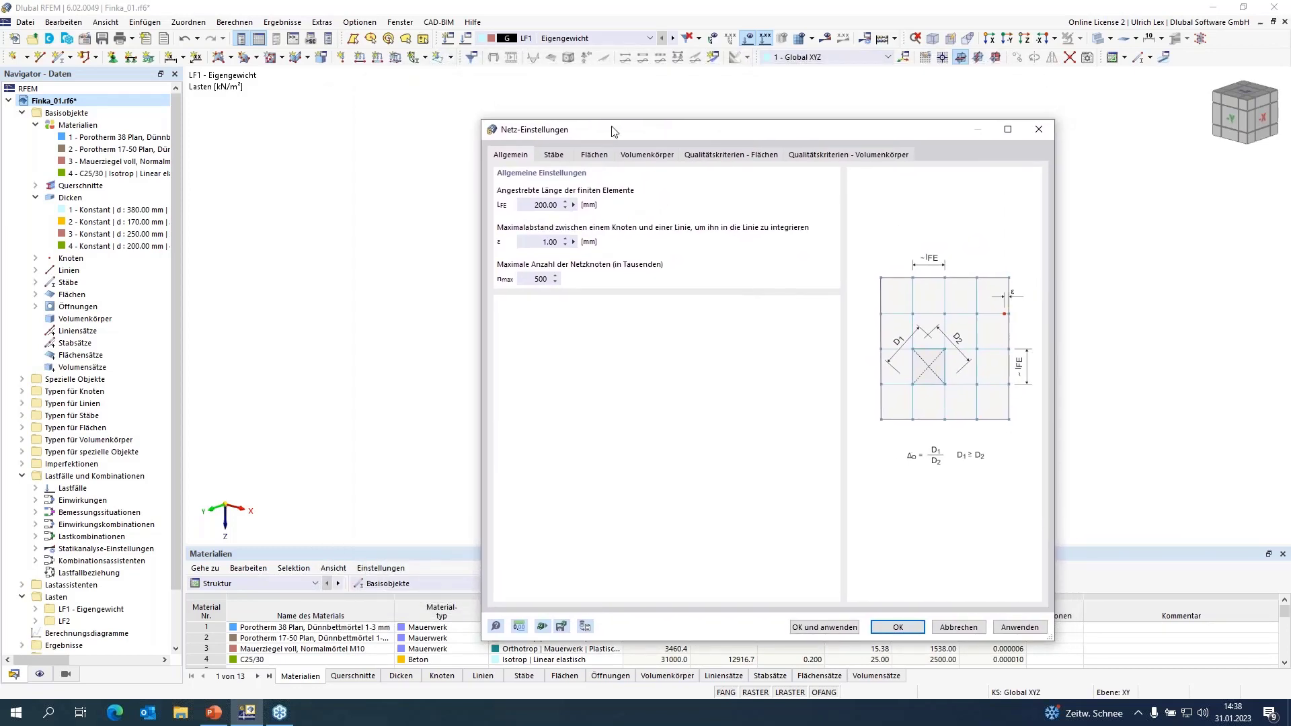
{"action": "left_click_drag", "start_coordinate": [593, 131], "coordinate": [744, 114]}
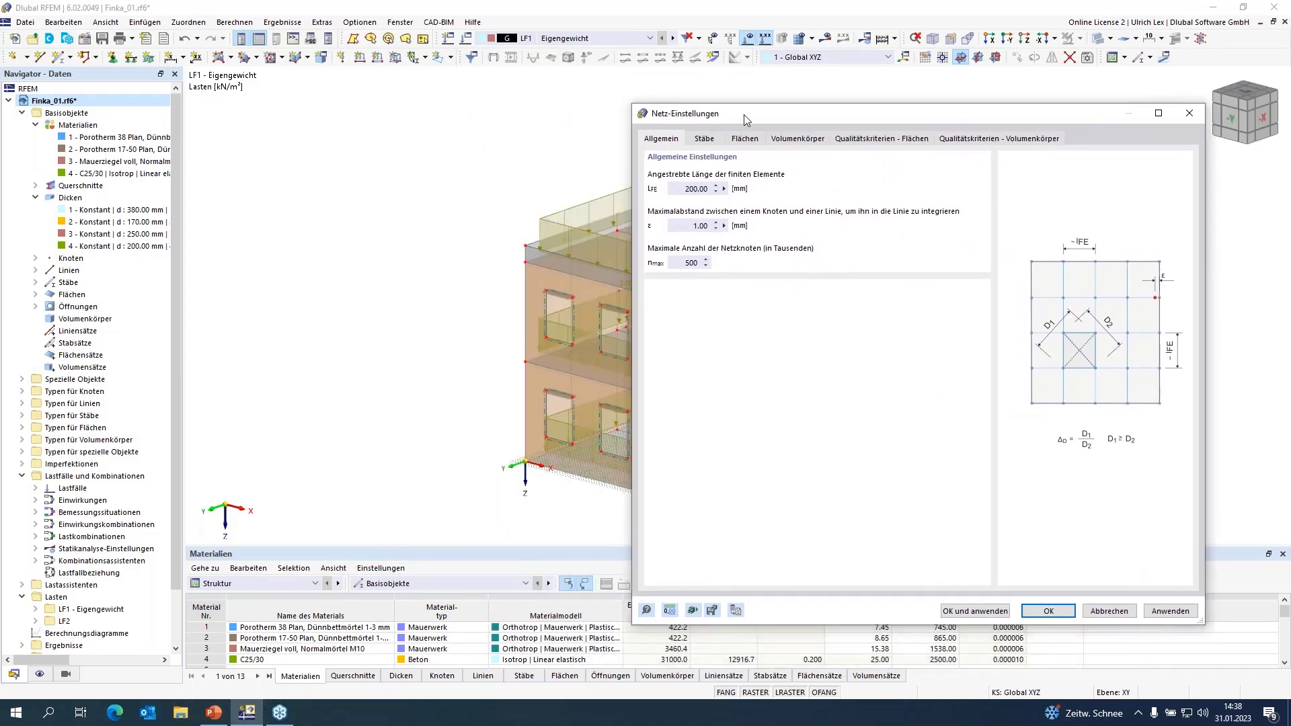
{"action": "left_click_drag", "start_coordinate": [788, 117], "coordinate": [753, 87]}
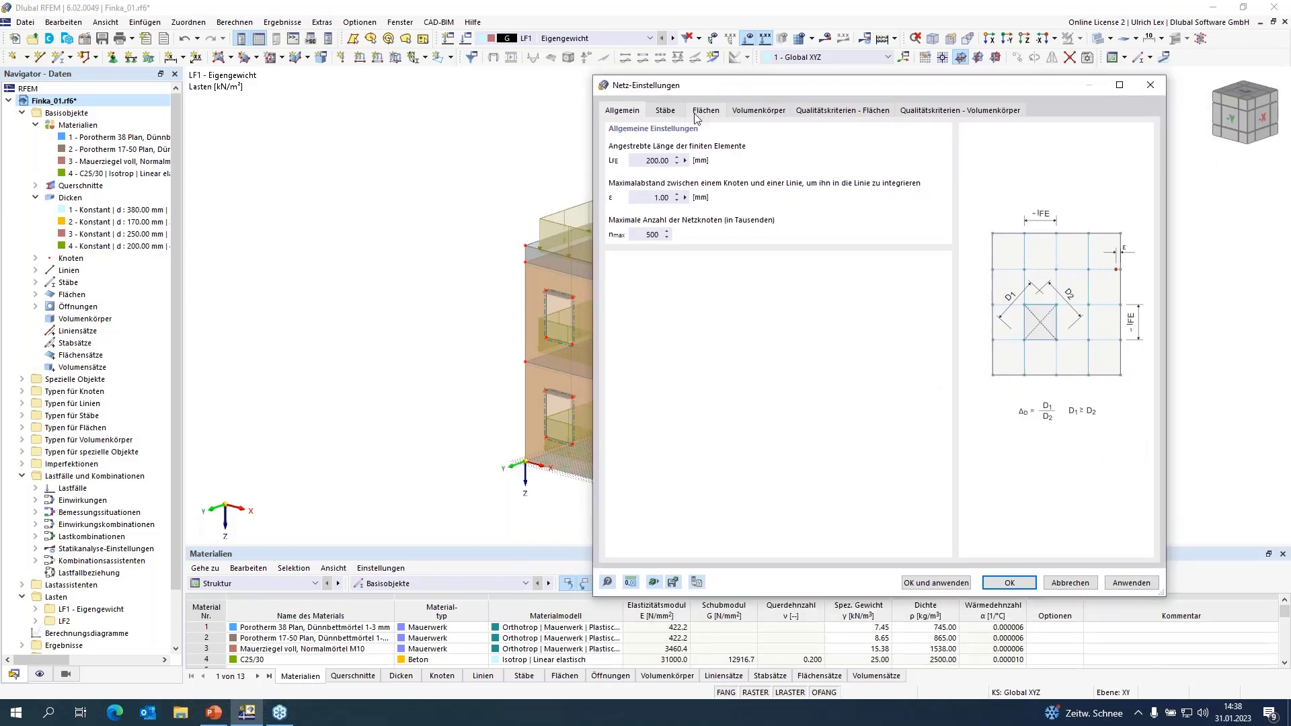
{"action": "left_click", "coordinate": [1009, 583]}
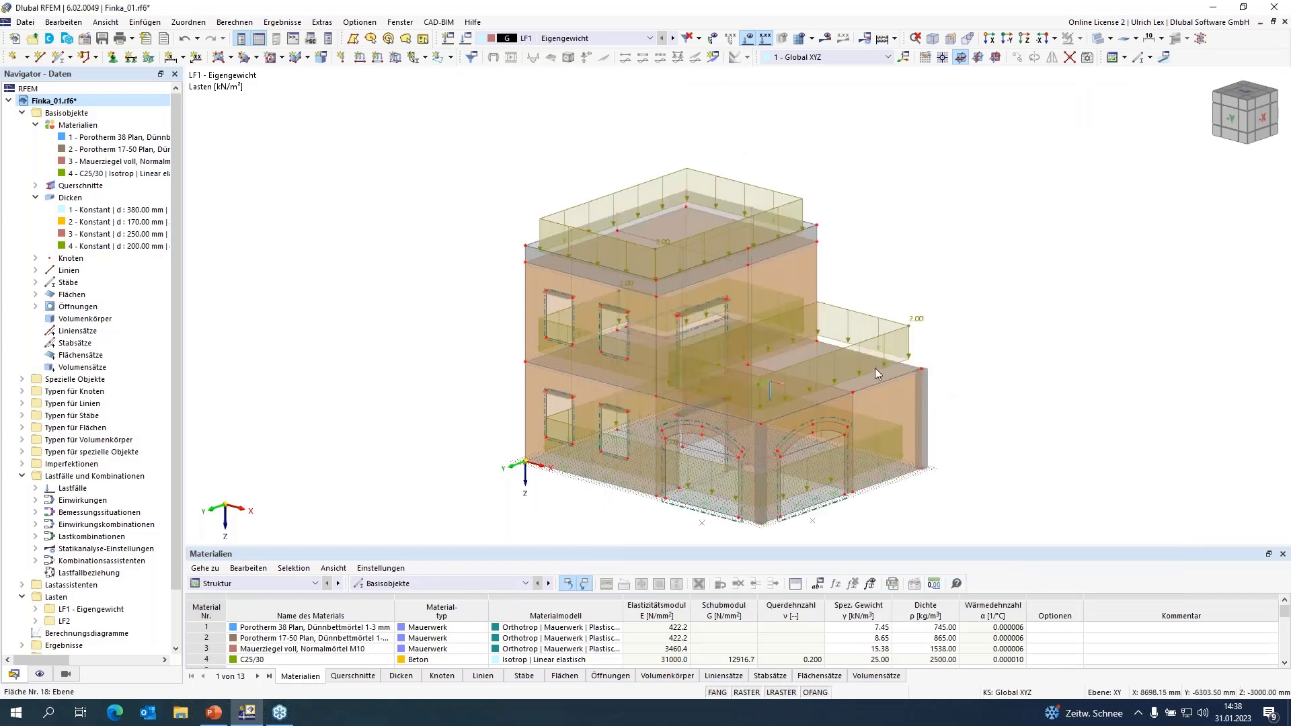
- Generate and display the finite element mesh of the house, and hide the load display
{"action": "left_click", "coordinate": [800, 39]}
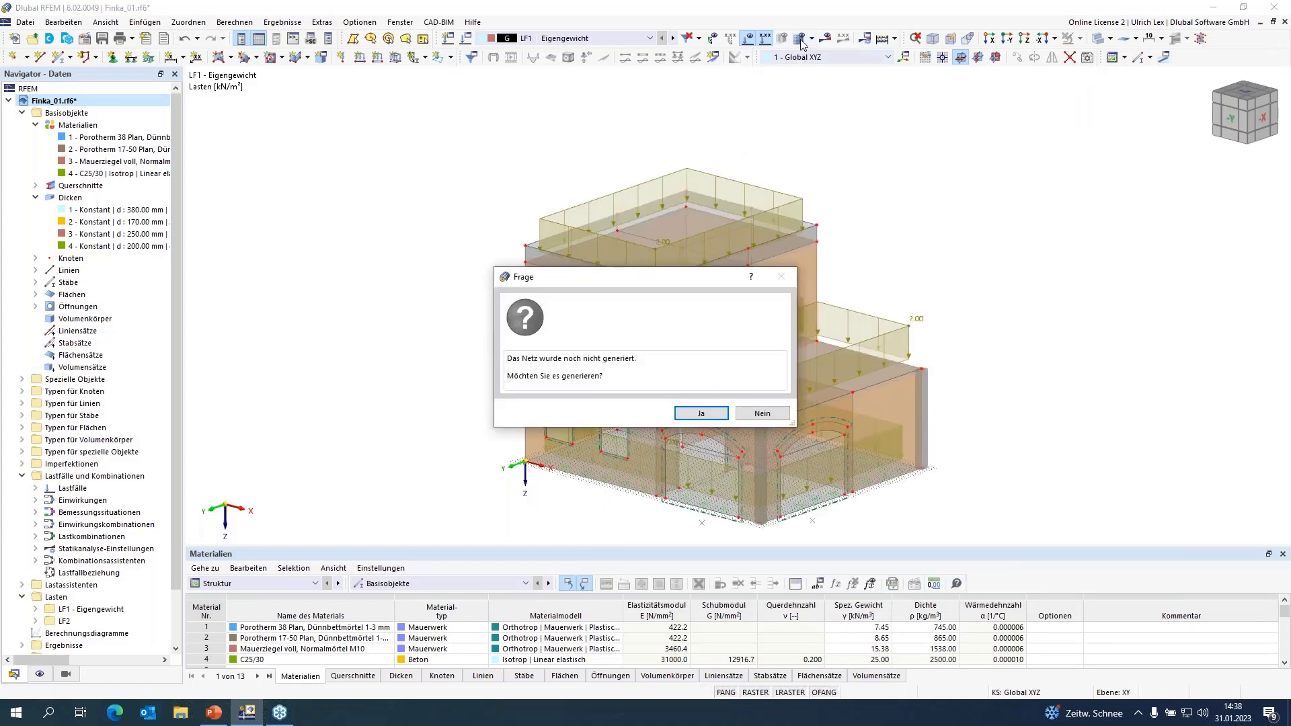
{"action": "left_click", "coordinate": [707, 416]}
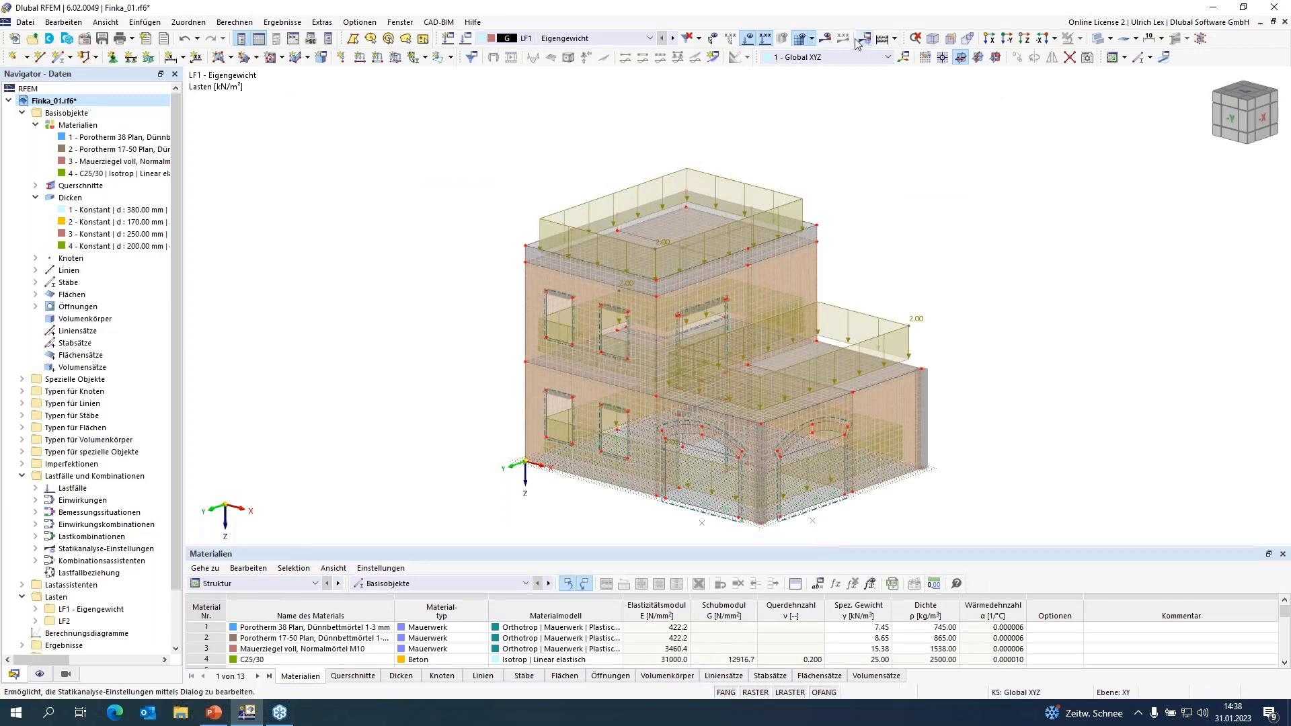
{"action": "left_click", "coordinate": [813, 40]}
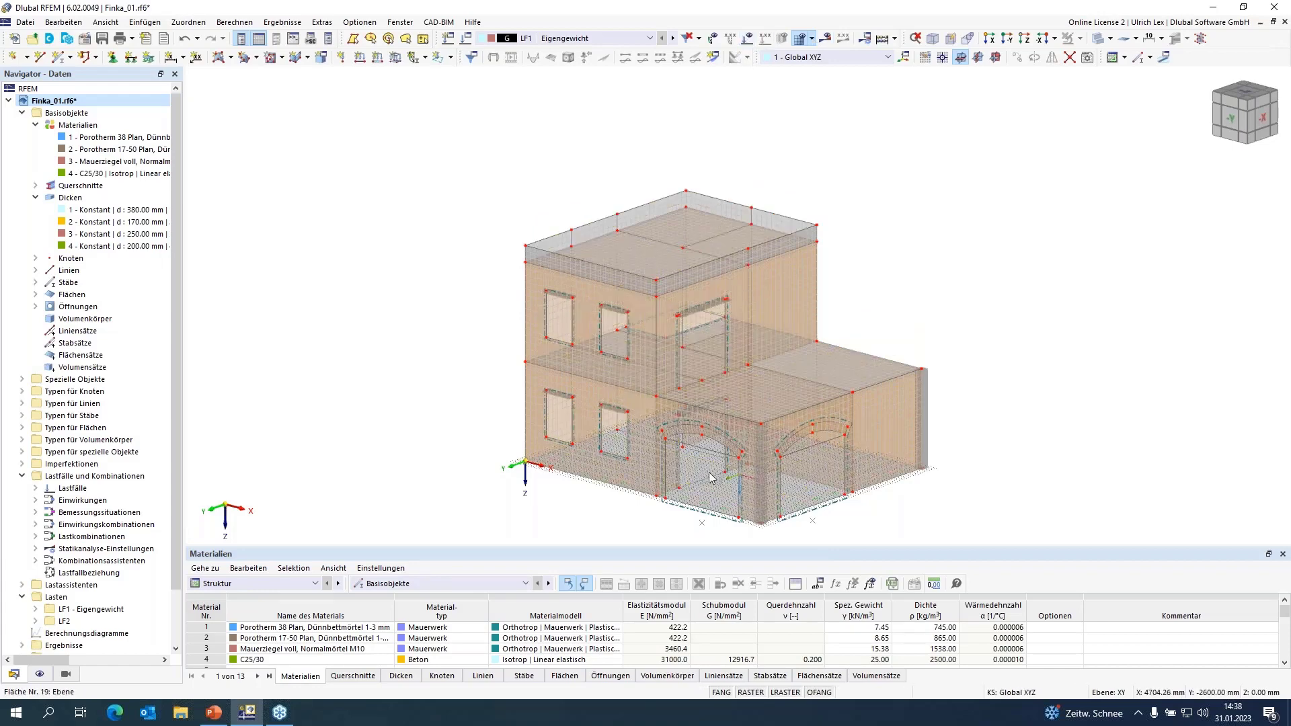
- Examine the finite element mesh on the slabs and walls close up and from different sides of the house
{"action": "scroll", "coordinate": [717, 469], "scroll_direction": "up", "scroll_amount": 5}
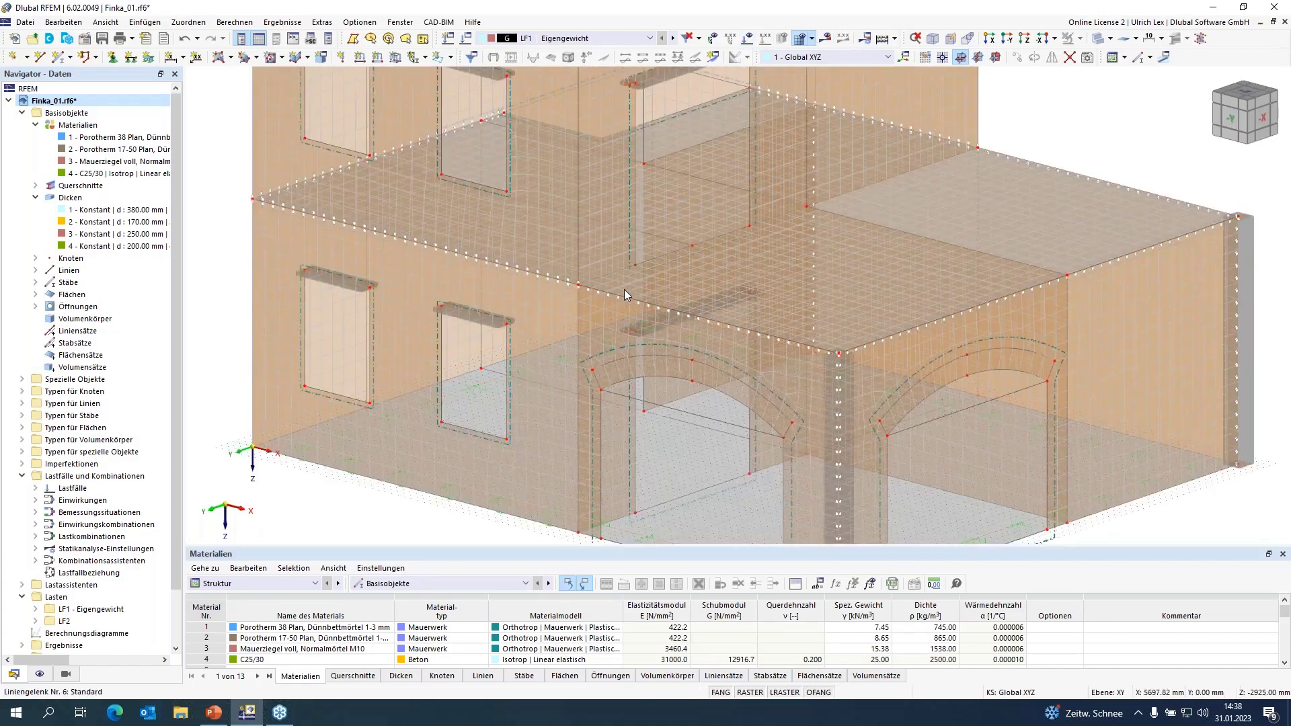
{"action": "scroll", "coordinate": [624, 289], "scroll_direction": "down", "scroll_amount": 5}
{"action": "middle_click_drag", "start_coordinate": [540, 459], "coordinate": [638, 445], "text": "ctrl"}
{"action": "middle_click_drag", "start_coordinate": [621, 465], "coordinate": [608, 441]}
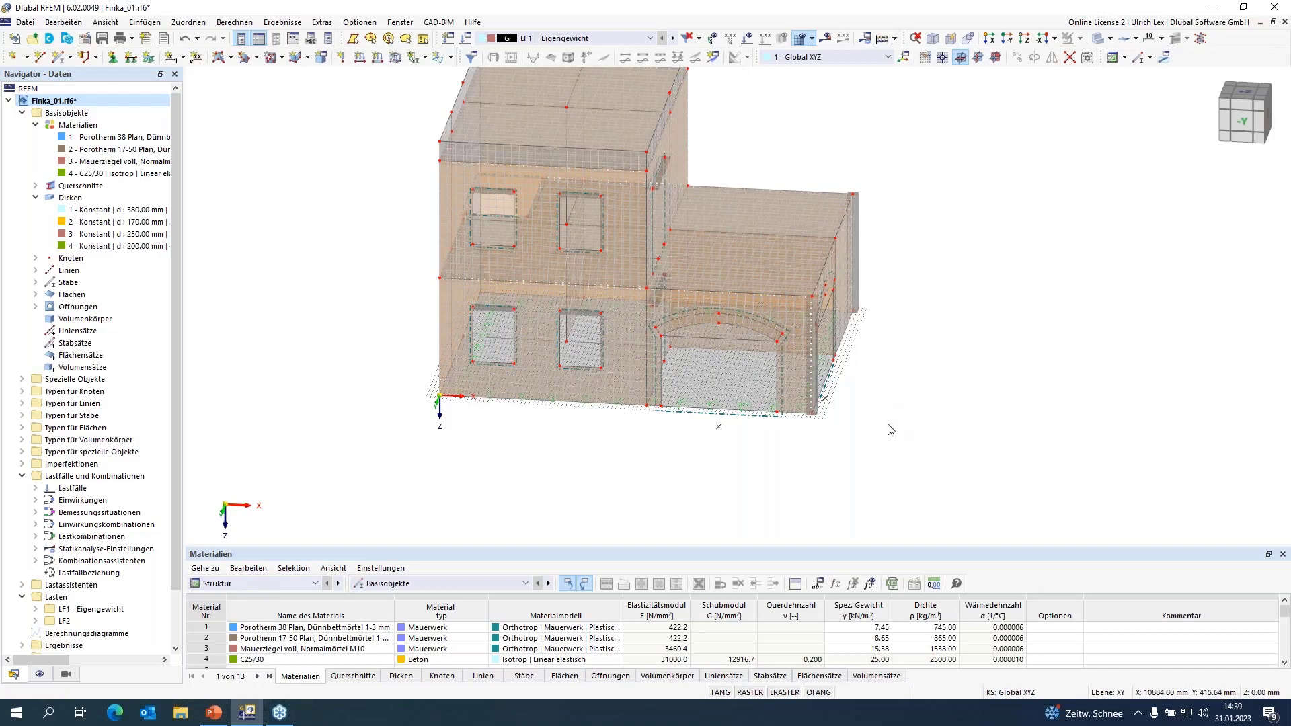
{"action": "middle_click_drag", "start_coordinate": [891, 429], "coordinate": [823, 414], "text": "ctrl"}
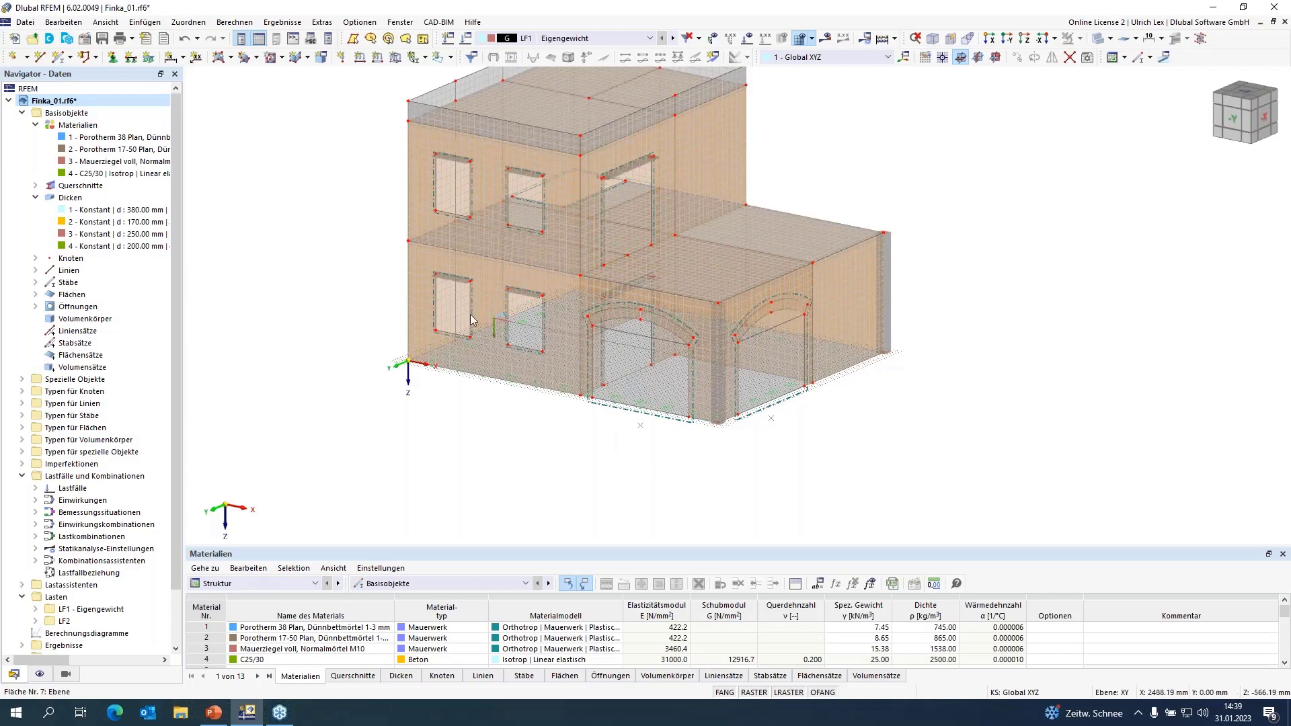
- Examine the static analysis settings of LF1, keeping SA3, III. Ordnung with Newton-Raphson, and accept the load case dialog
{"action": "left_click", "coordinate": [466, 40]}
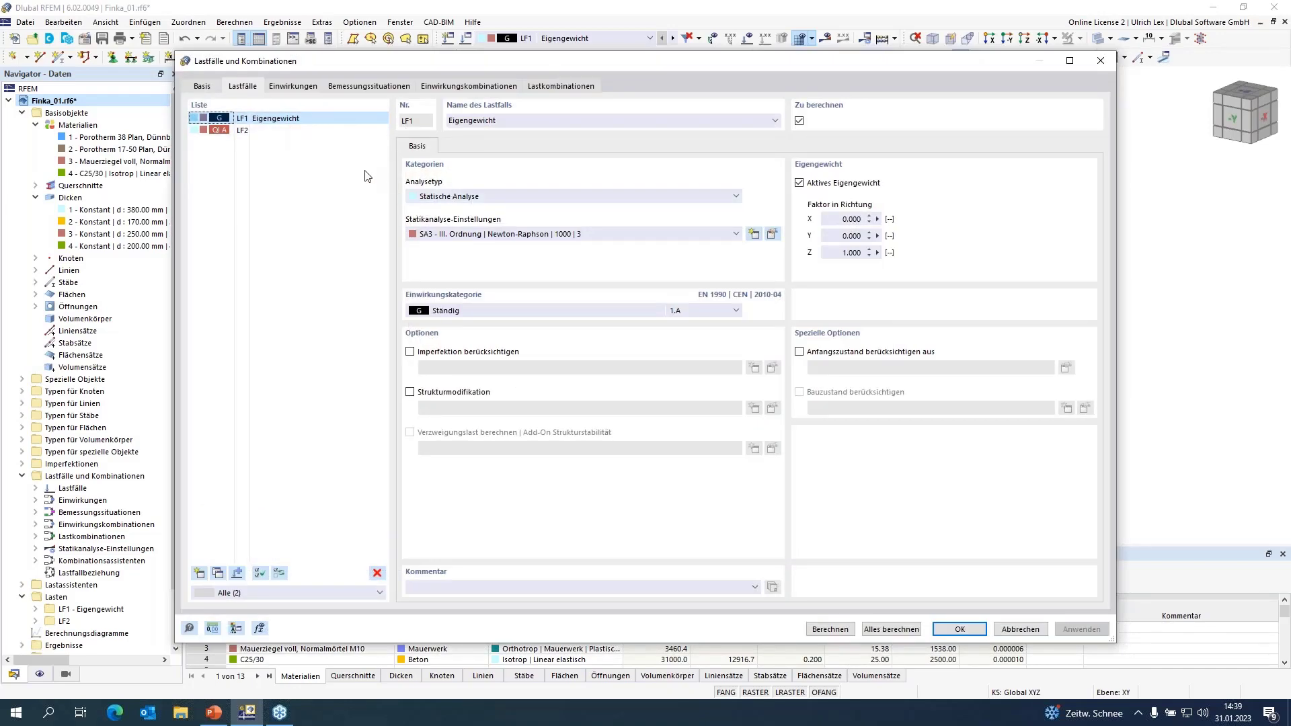
{"action": "left_click", "coordinate": [597, 234]}
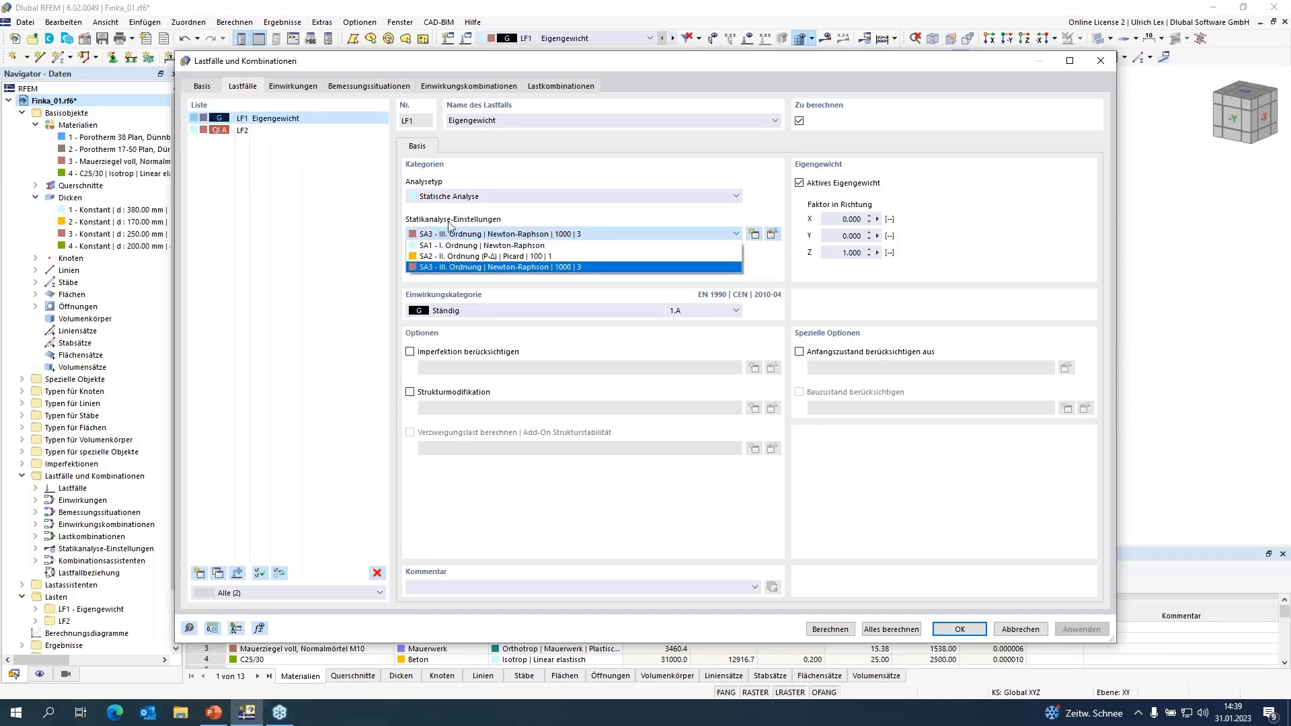
{"action": "left_click", "coordinate": [517, 269]}
{"action": "left_click", "coordinate": [593, 237]}
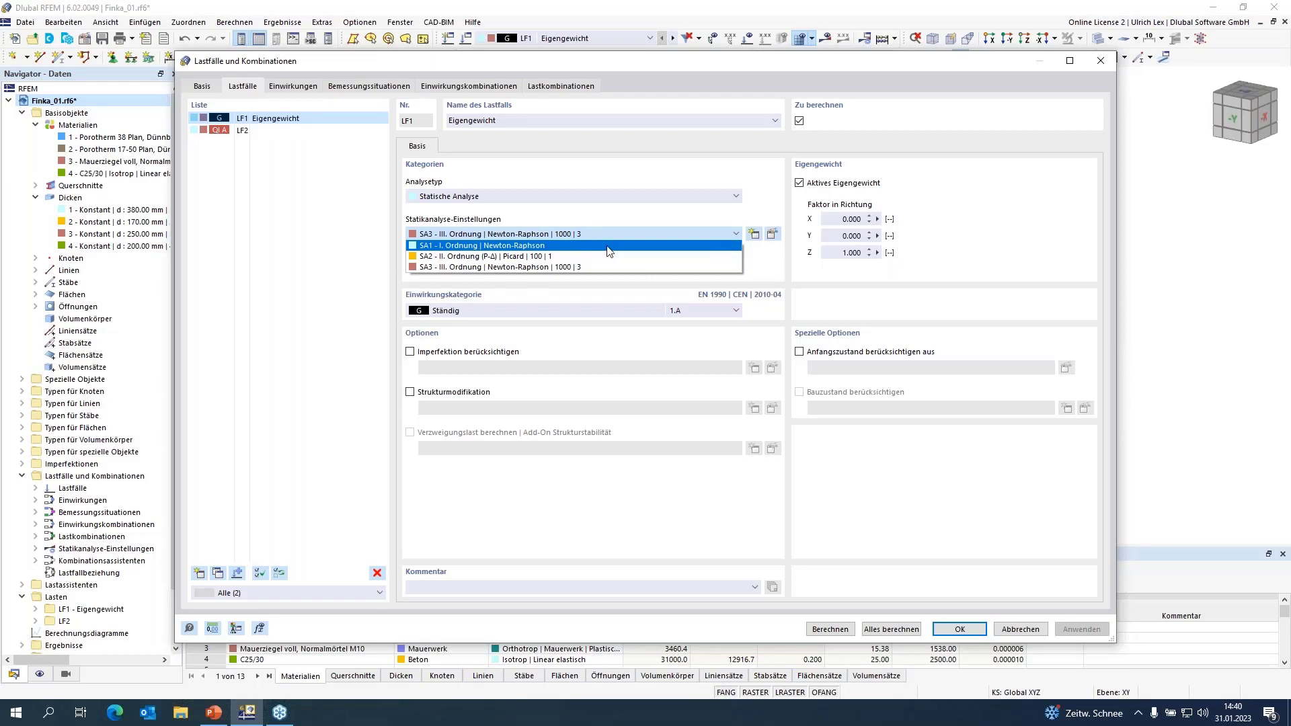
{"action": "left_click", "coordinate": [606, 270]}
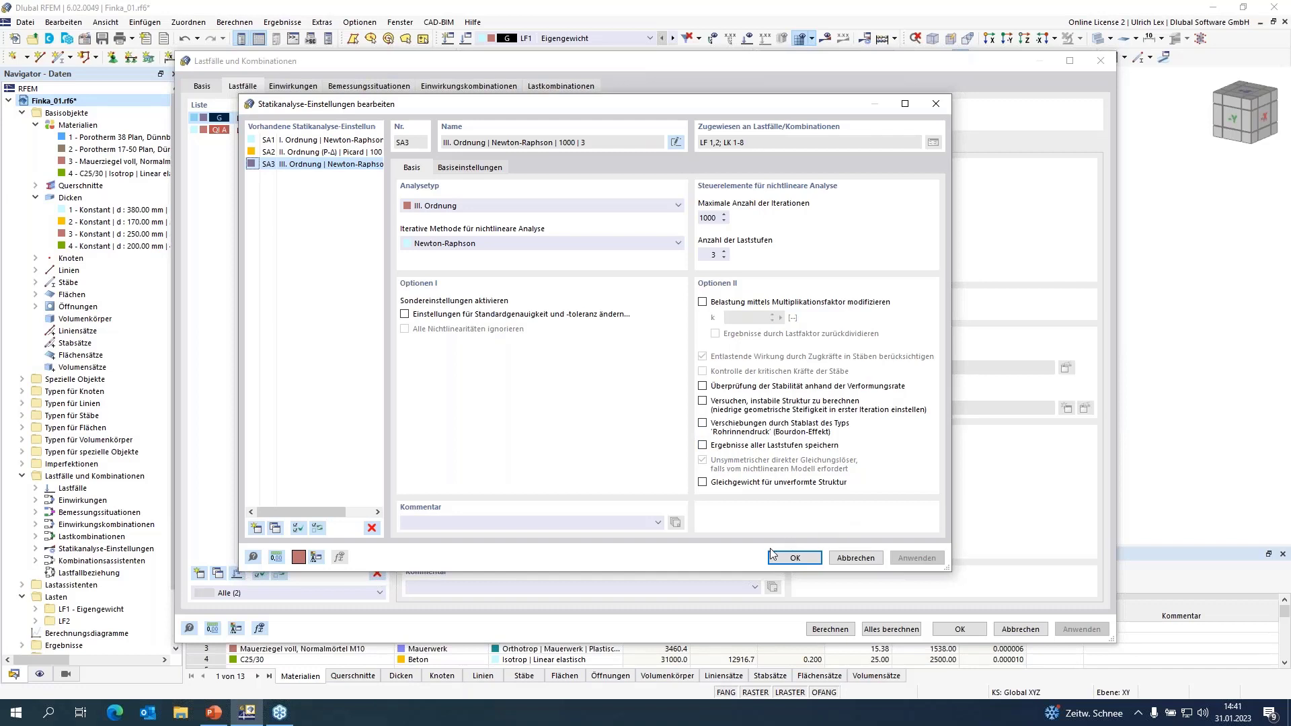
{"action": "left_click", "coordinate": [816, 560]}
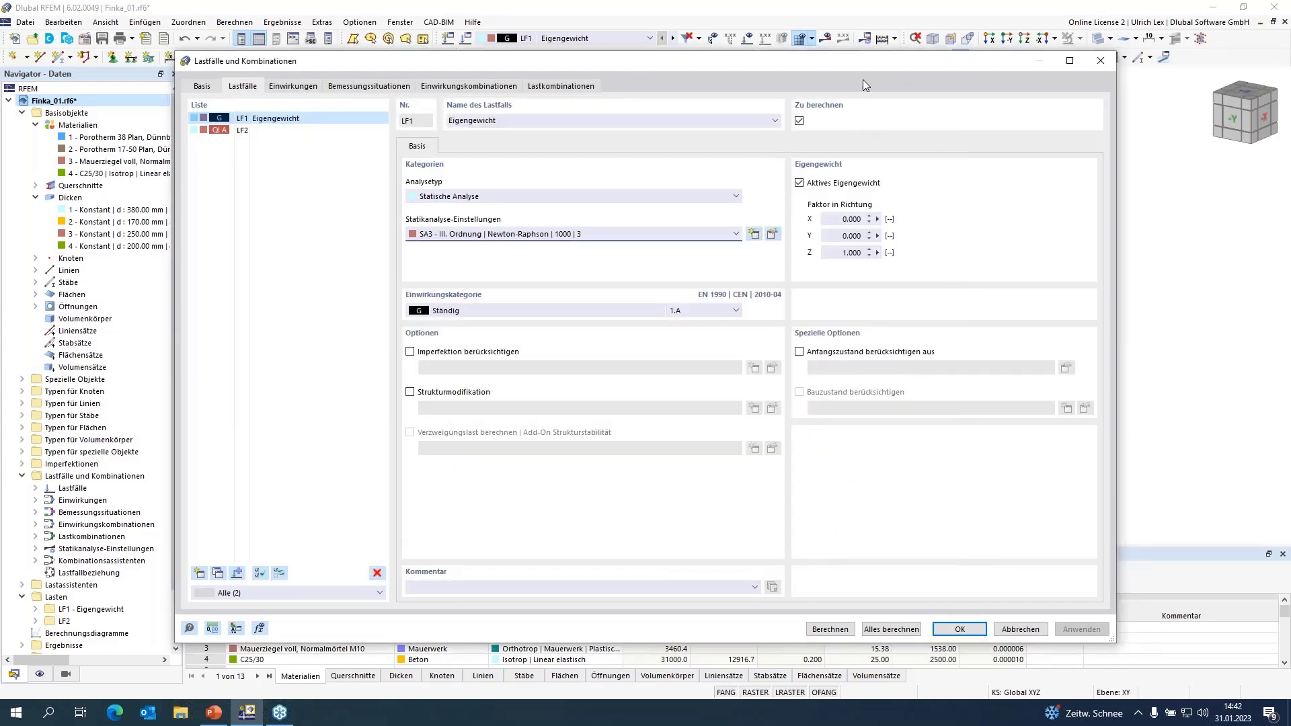
{"action": "left_click_drag", "start_coordinate": [863, 62], "coordinate": [915, 55]}
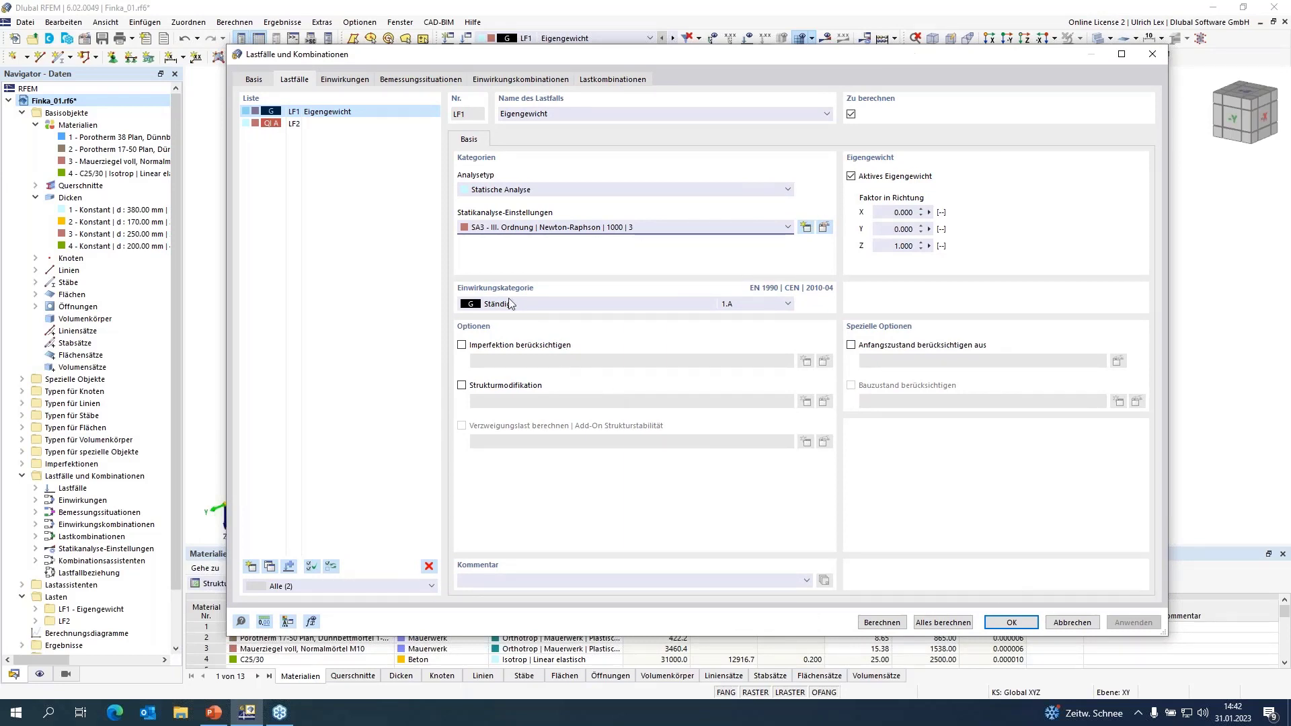
{"action": "left_click", "coordinate": [1026, 627]}
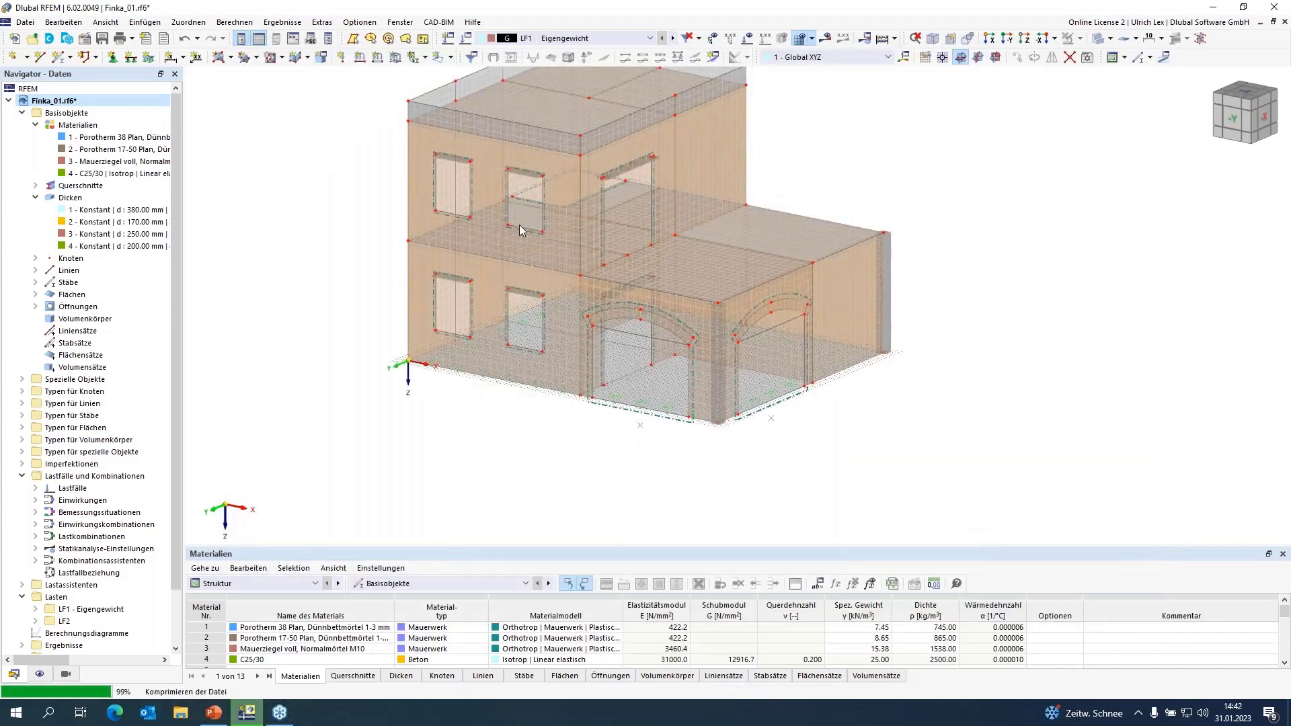
- Make load combination LK2 (1.35 * LF1 + 1.50 * LF2) current and calculate its results
{"action": "left_click", "coordinate": [632, 38]}
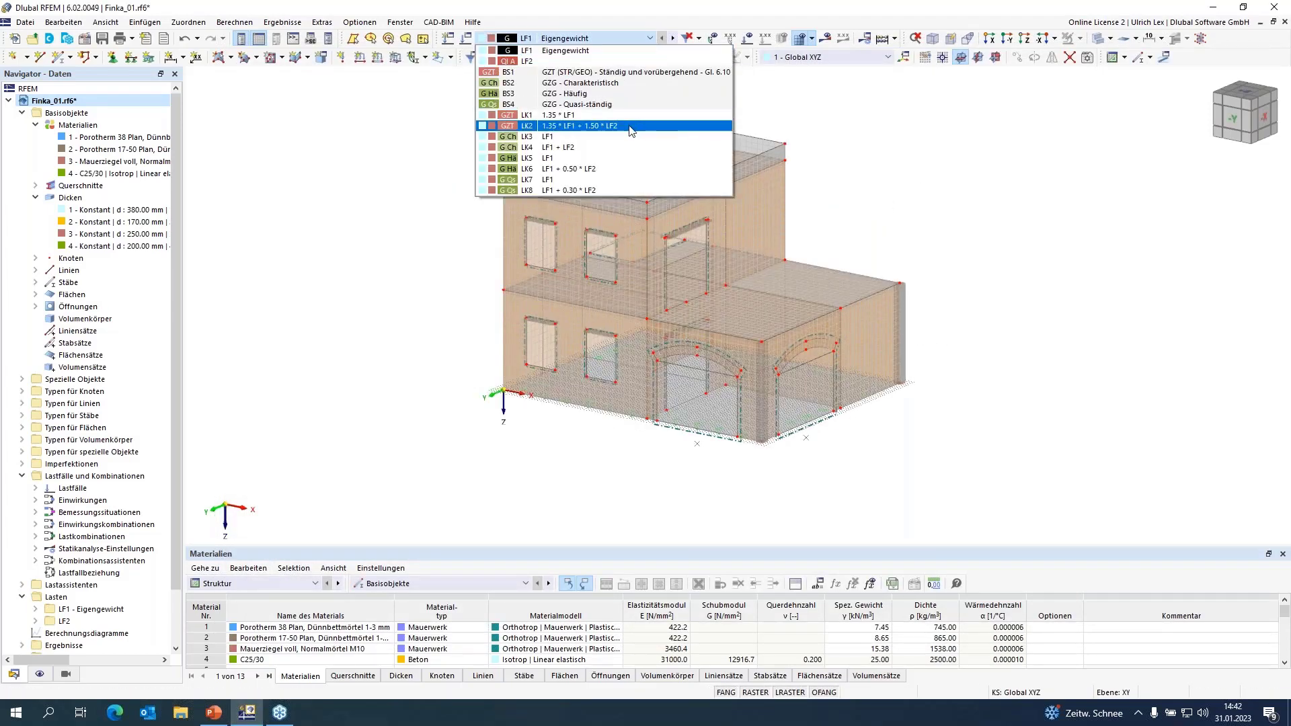
{"action": "left_click", "coordinate": [630, 126]}
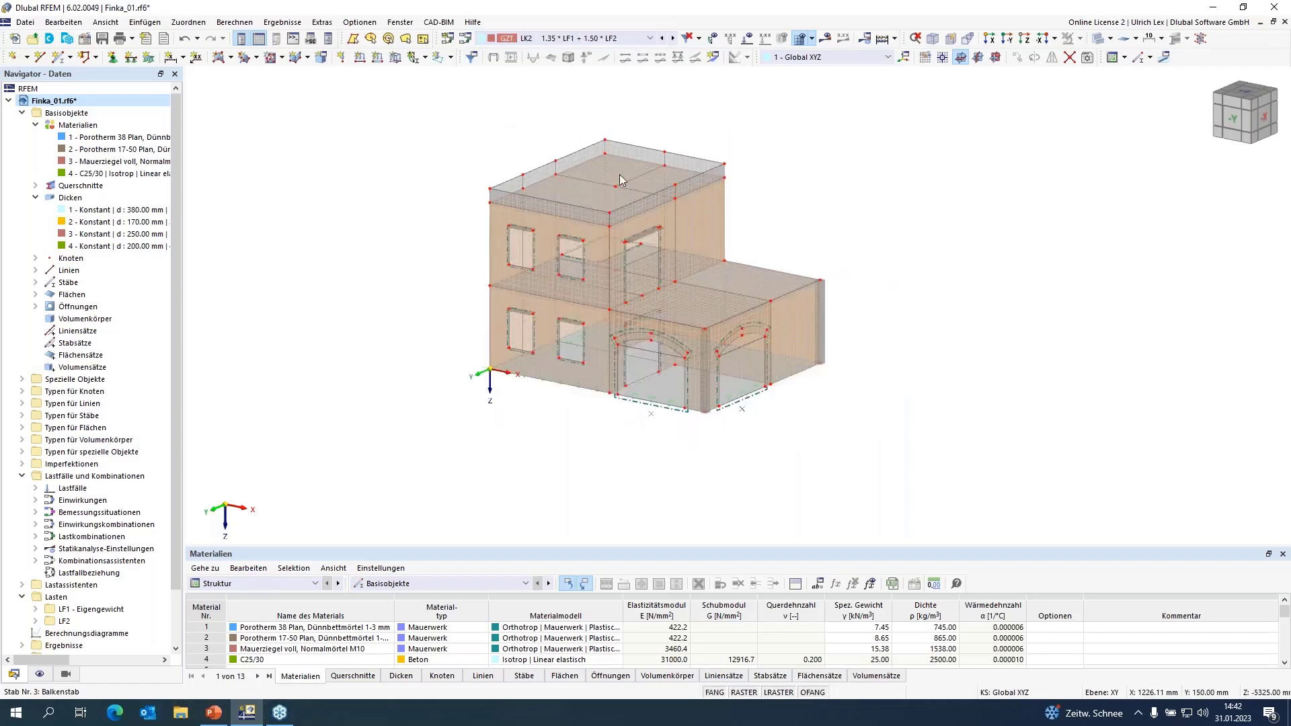
{"action": "scroll", "coordinate": [620, 176], "scroll_direction": "up", "scroll_amount": 1}
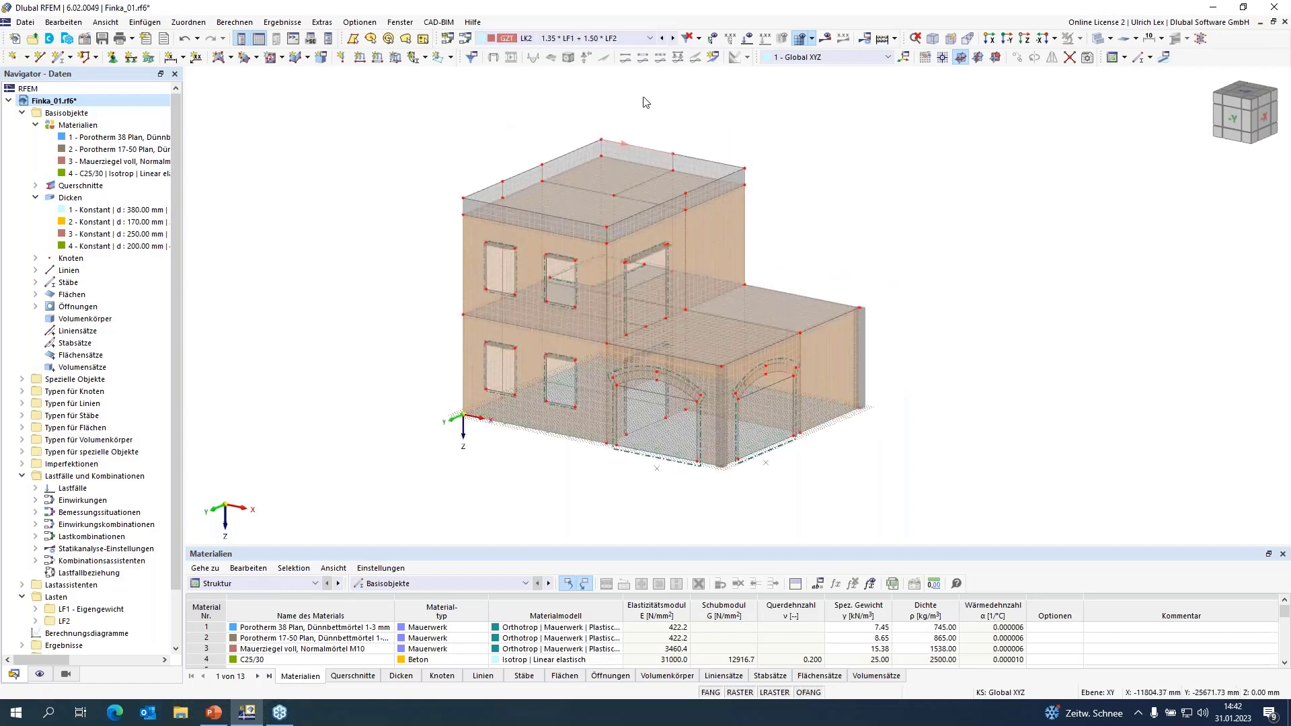
{"action": "left_click", "coordinate": [829, 39]}
{"action": "left_click", "coordinate": [701, 413]}
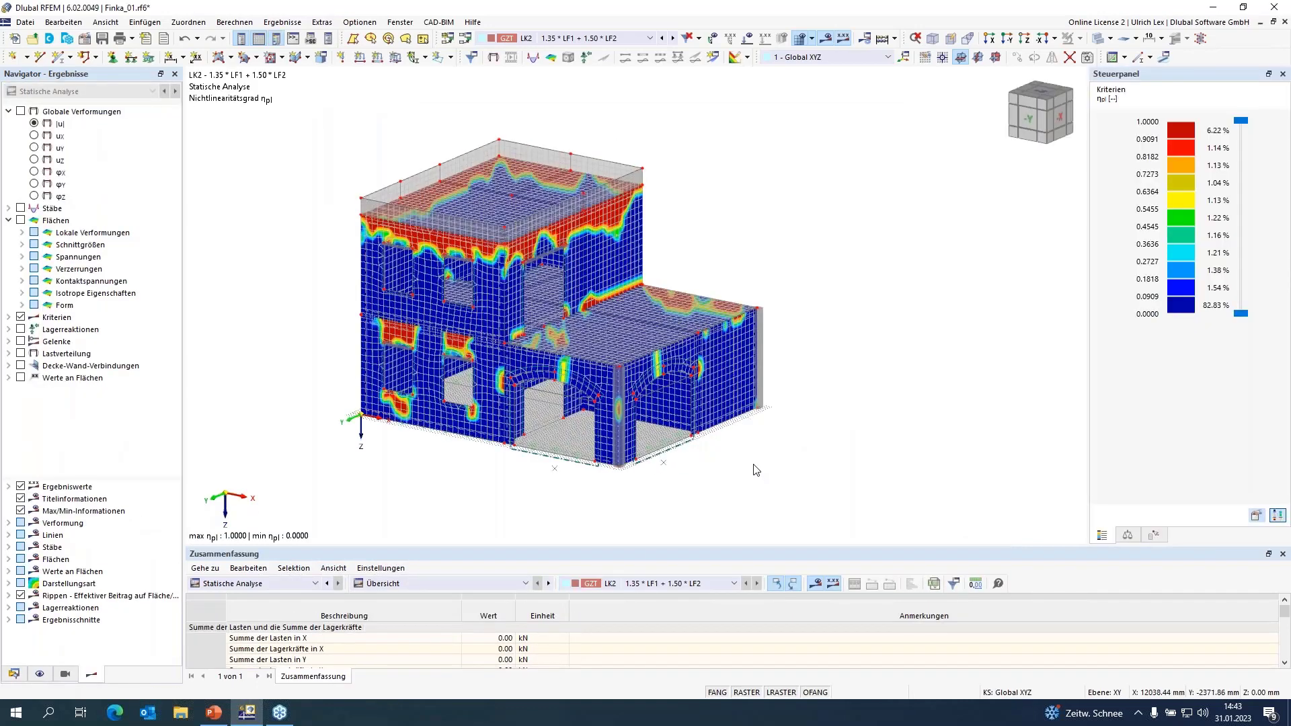
- Display the global deformations |u| of the house and examine them on the roof slab and upper walls
{"action": "left_click", "coordinate": [21, 111]}
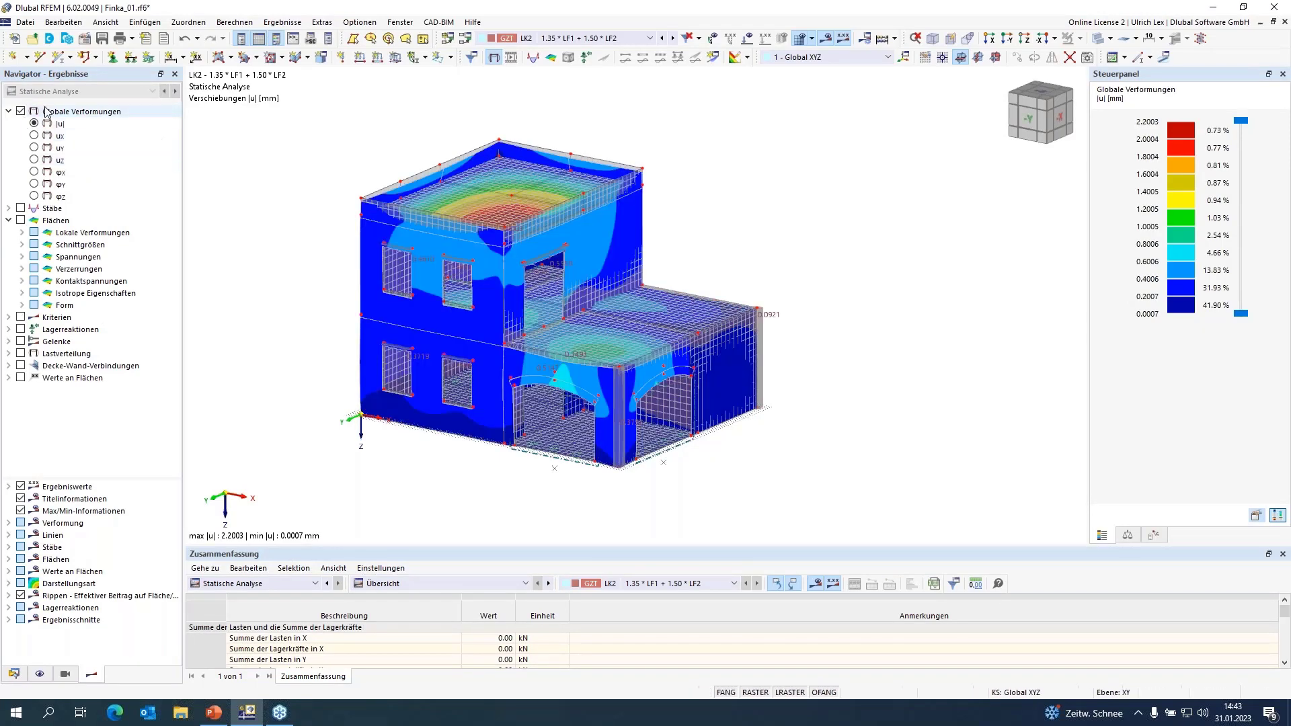
{"action": "middle_click_drag", "start_coordinate": [392, 208], "coordinate": [511, 211]}
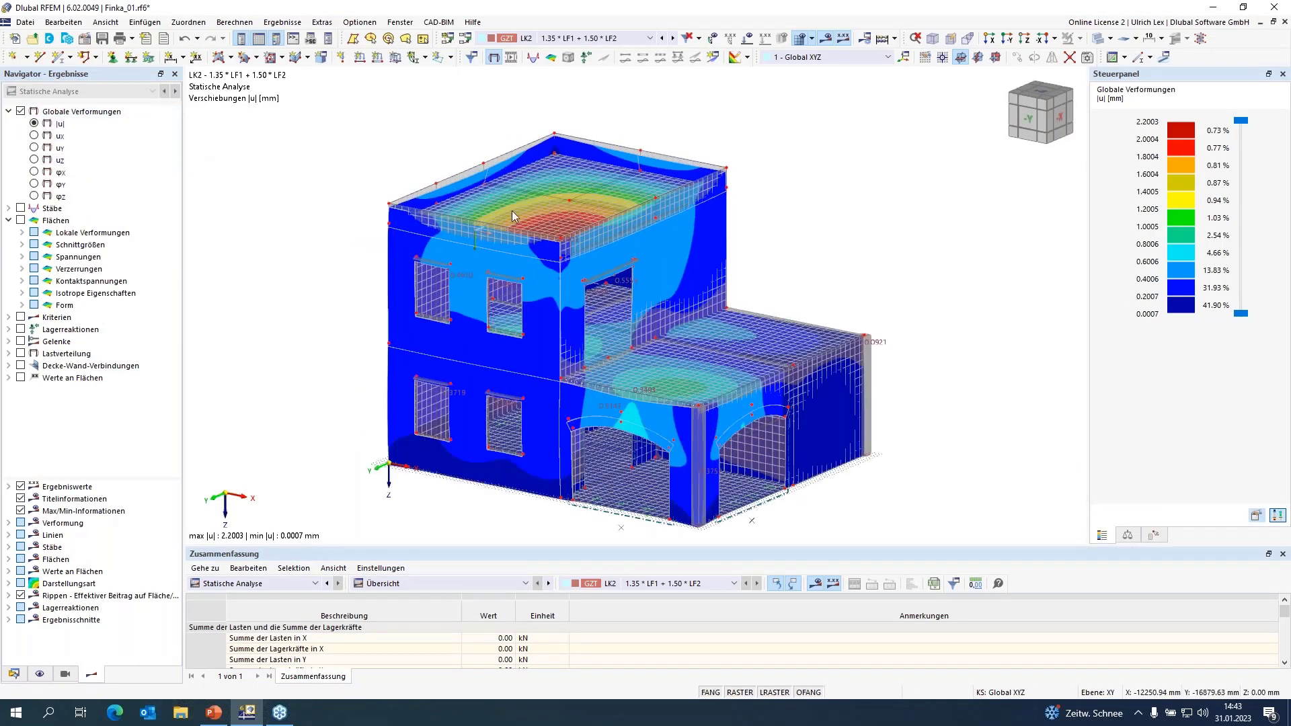
{"action": "scroll", "coordinate": [824, 375], "scroll_direction": "up", "scroll_amount": 1}
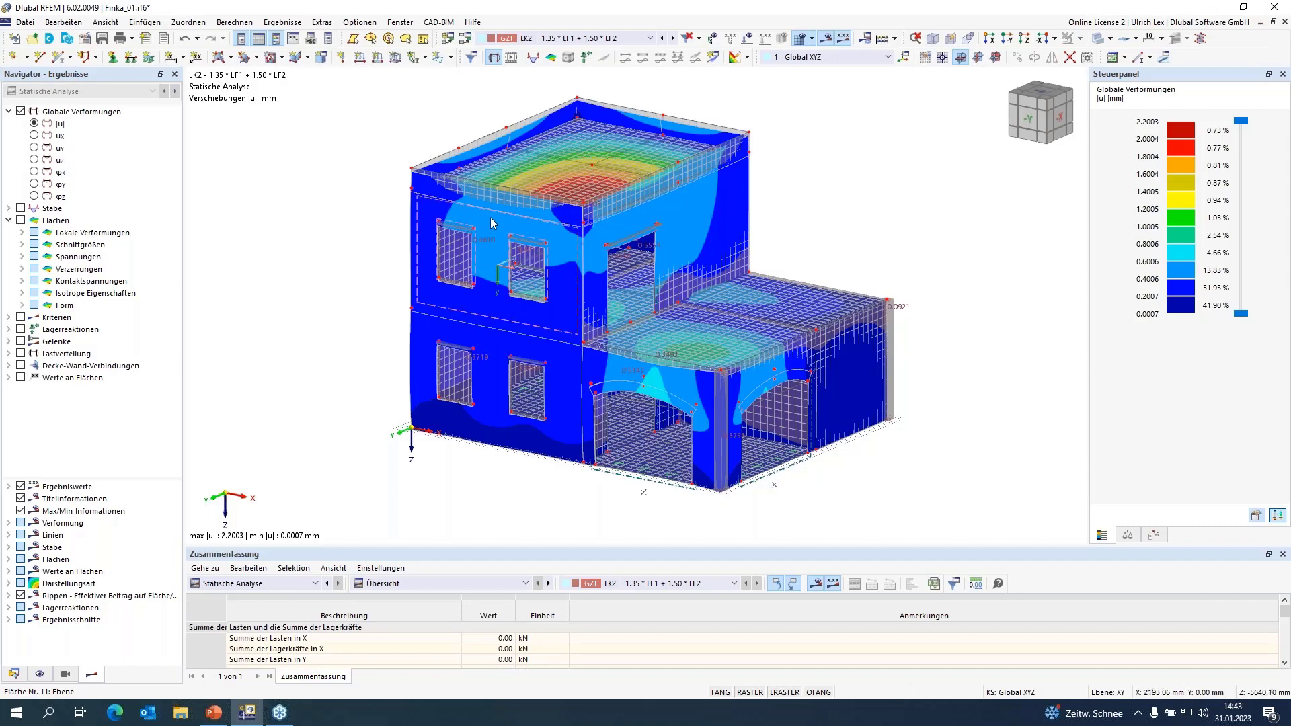
{"action": "scroll", "coordinate": [503, 235], "scroll_direction": "up", "scroll_amount": 2}
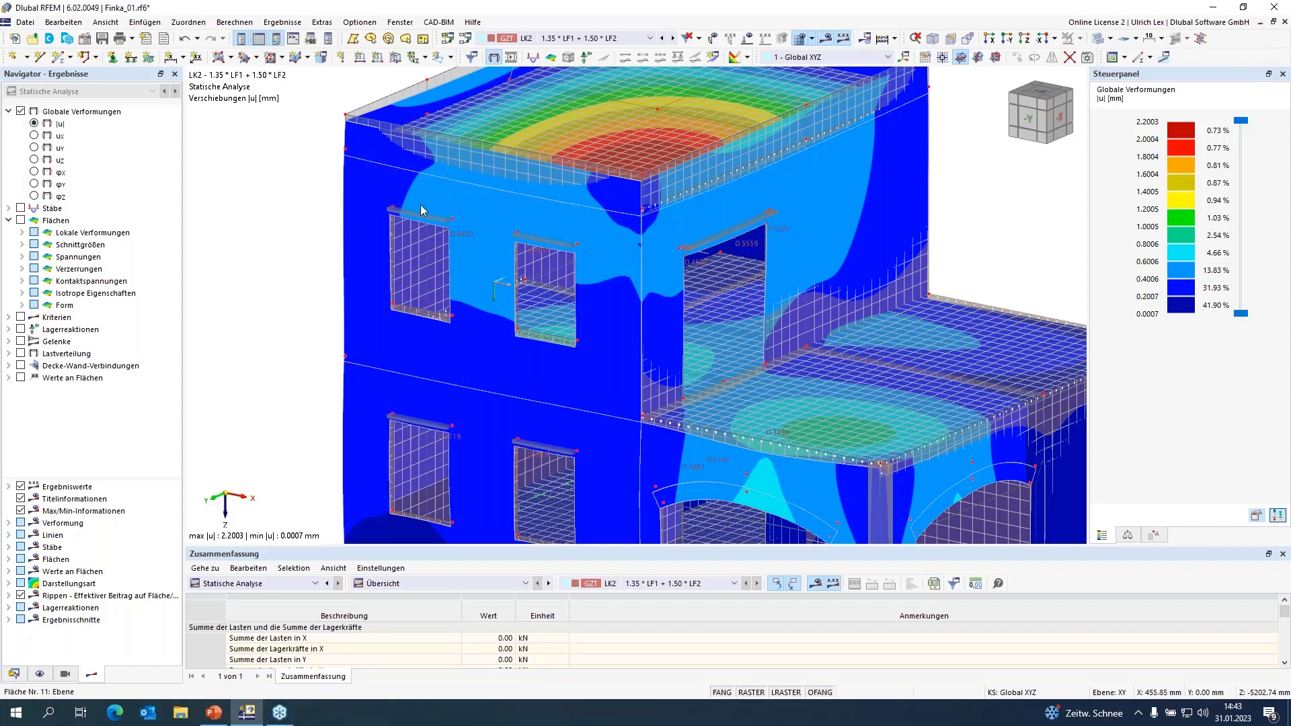
{"action": "scroll", "coordinate": [545, 162], "scroll_direction": "down", "scroll_amount": 2}
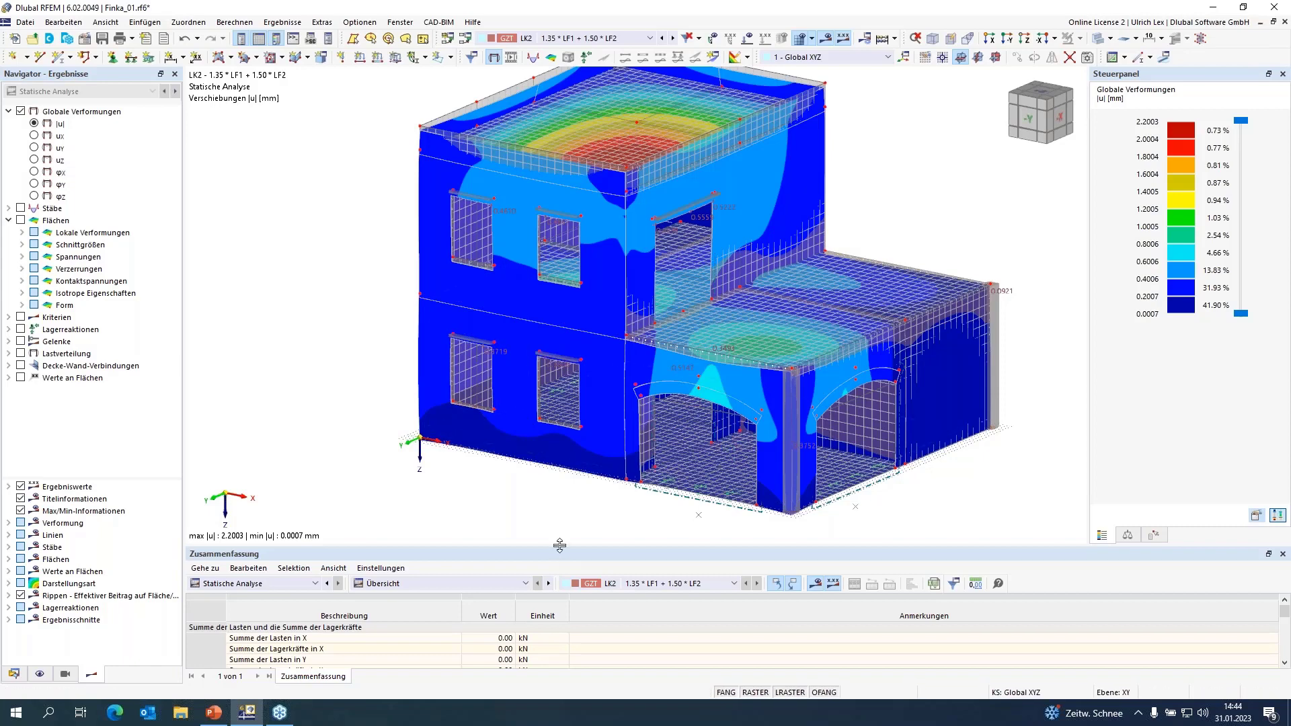
- Enlarge the summary table to review the load and support force sums, and inspect the deformations around the terrace arches
{"action": "left_click_drag", "start_coordinate": [560, 546], "coordinate": [565, 465]}
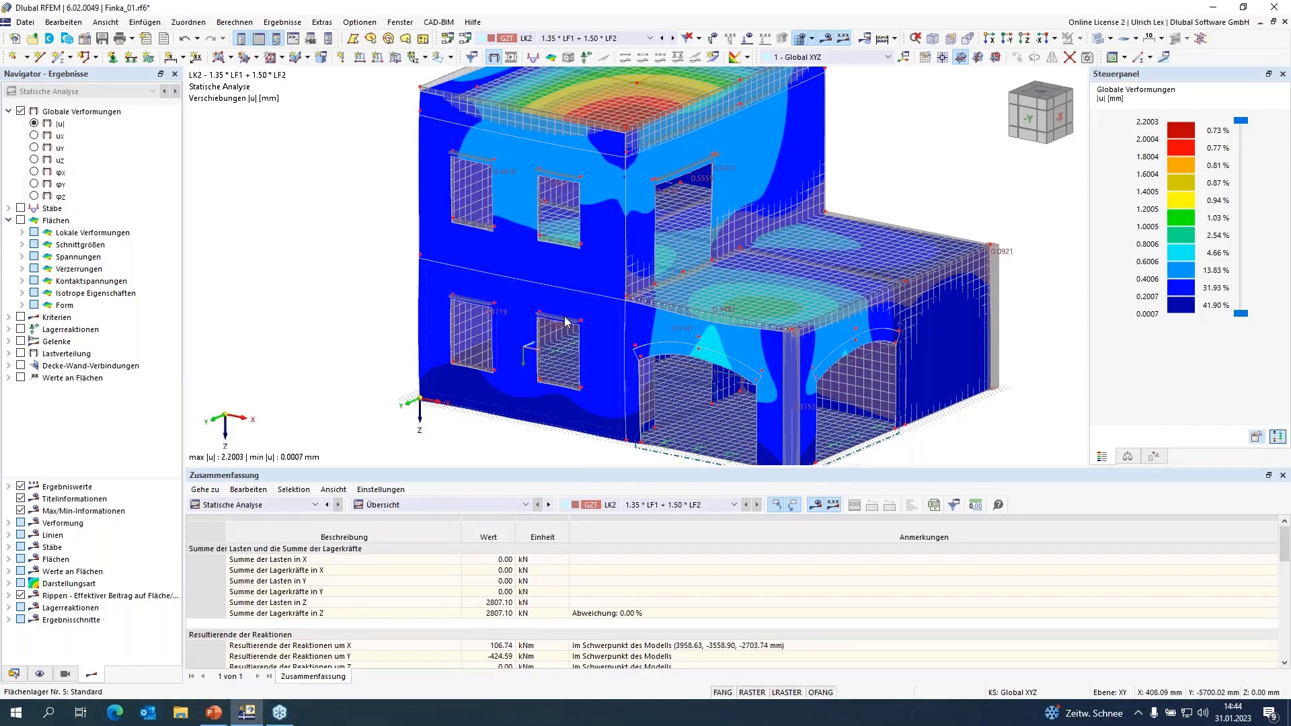
{"action": "scroll", "coordinate": [282, 320], "scroll_direction": "down", "scroll_amount": 1}
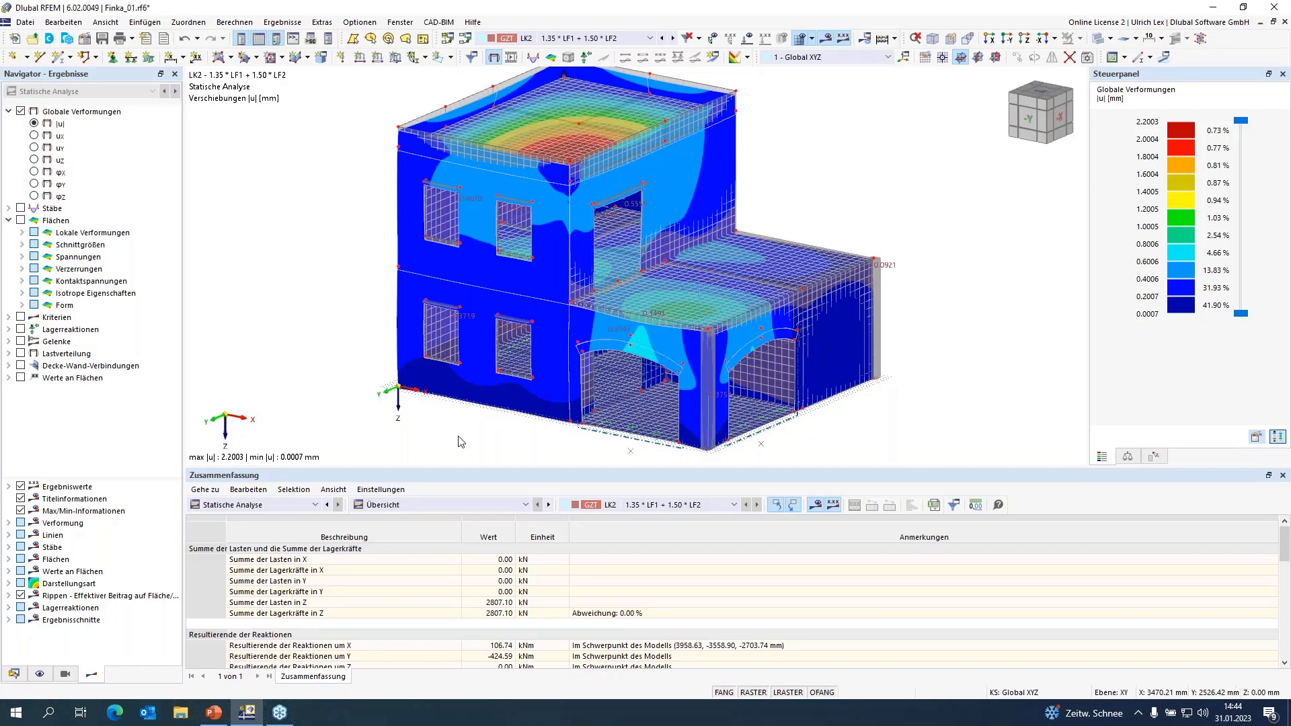
{"action": "middle_click_drag", "start_coordinate": [445, 442], "coordinate": [483, 421], "text": "ctrl"}
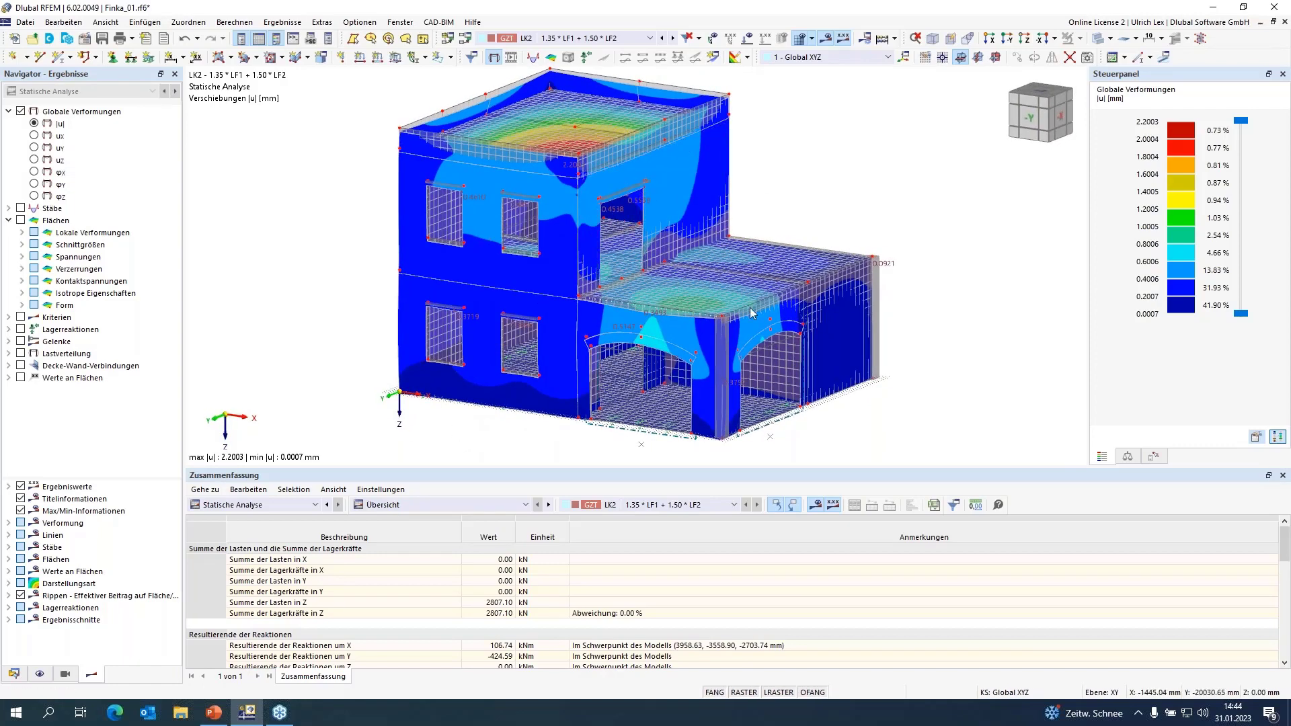
{"action": "scroll", "coordinate": [696, 376], "scroll_direction": "up", "scroll_amount": 1}
{"action": "scroll", "coordinate": [696, 376], "scroll_direction": "up", "scroll_amount": 2}
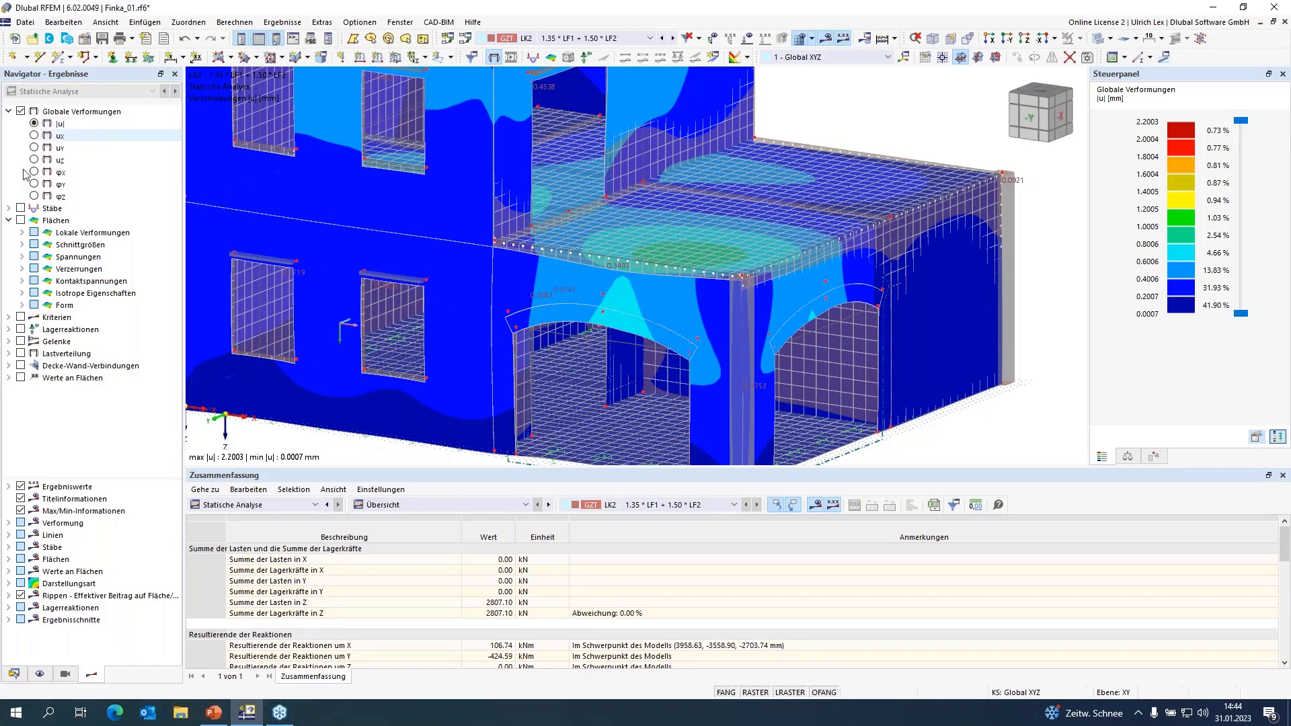
- Switch to the Bogen.rf6 model and examine the arch with its supports, dimensions and LF2 line load
{"action": "left_click", "coordinate": [14, 673]}
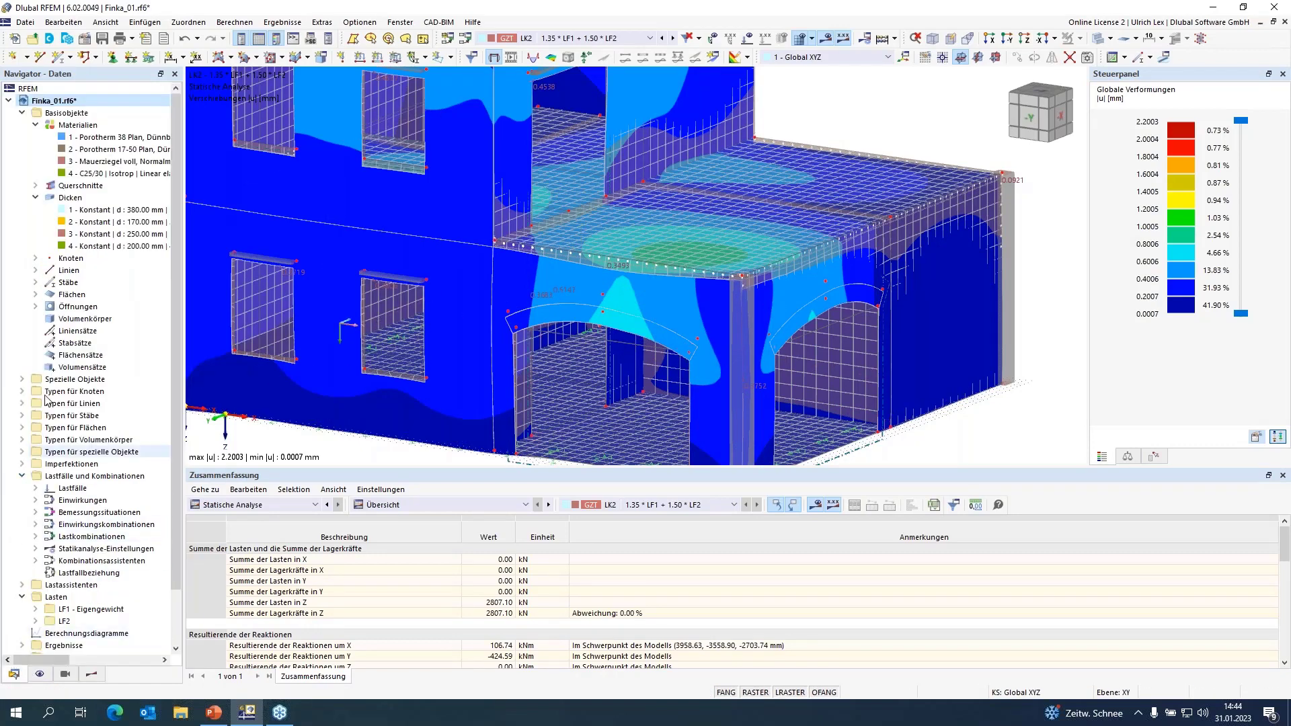
{"action": "scroll", "coordinate": [87, 222], "scroll_direction": "down", "scroll_amount": 2}
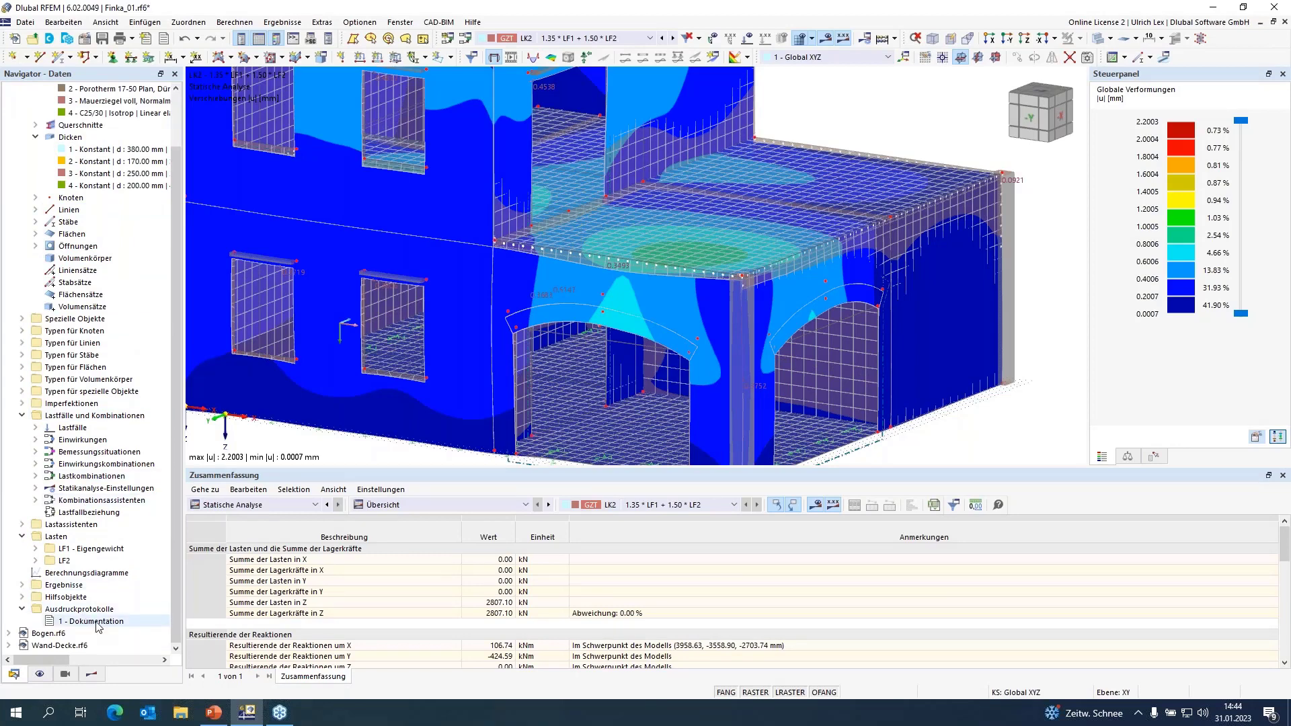
{"action": "left_click", "coordinate": [42, 634]}
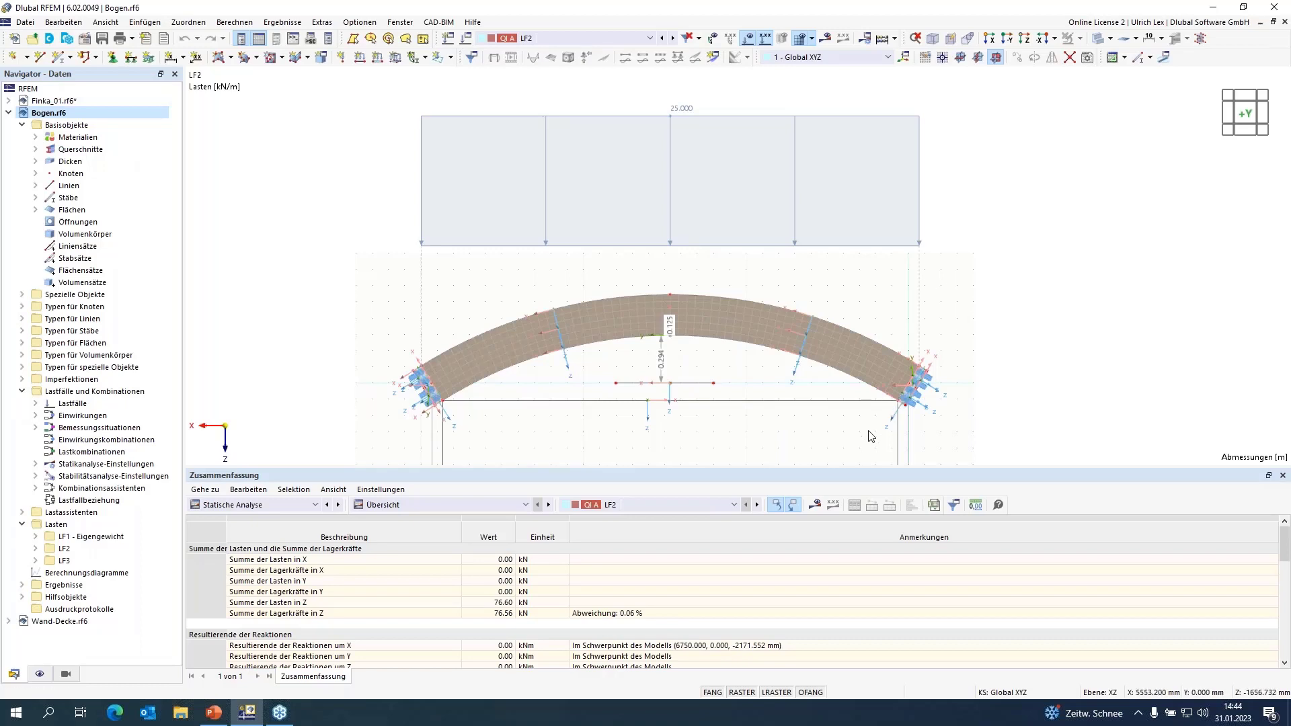
{"action": "scroll", "coordinate": [872, 436], "scroll_direction": "up", "scroll_amount": 2}
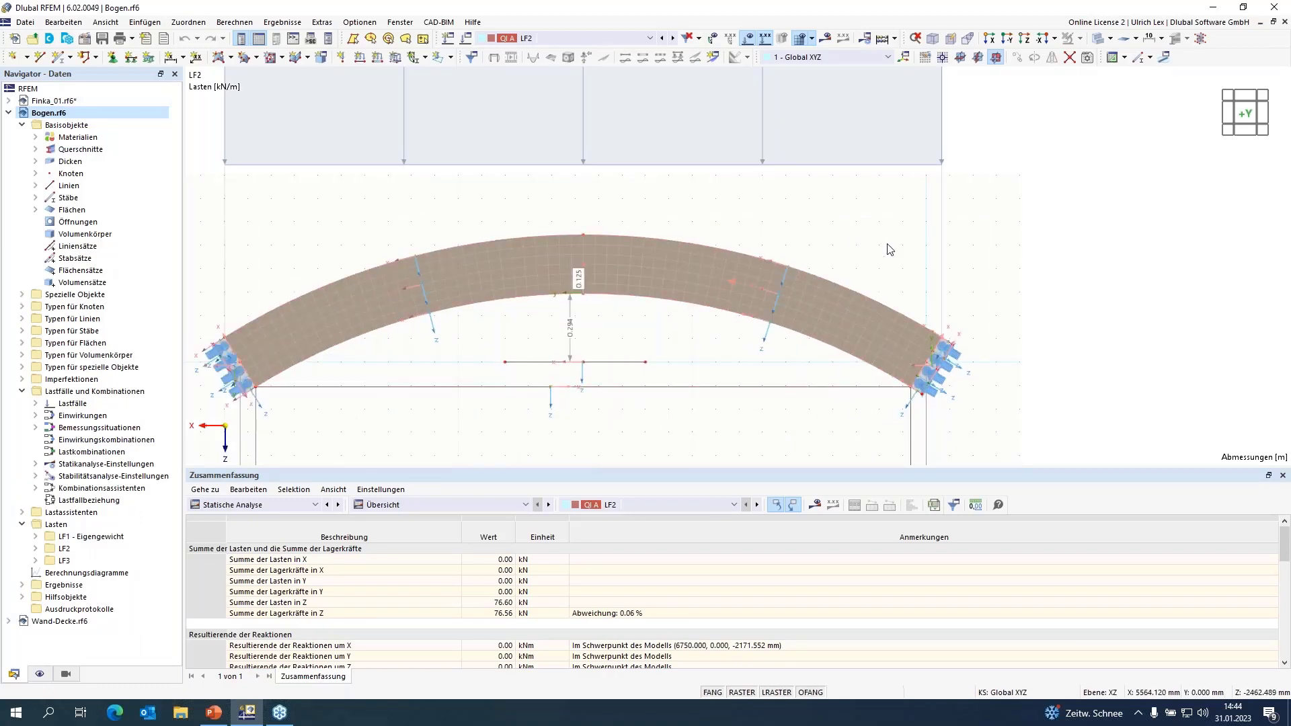
{"action": "scroll", "coordinate": [1019, 365], "scroll_direction": "down", "scroll_amount": 2}
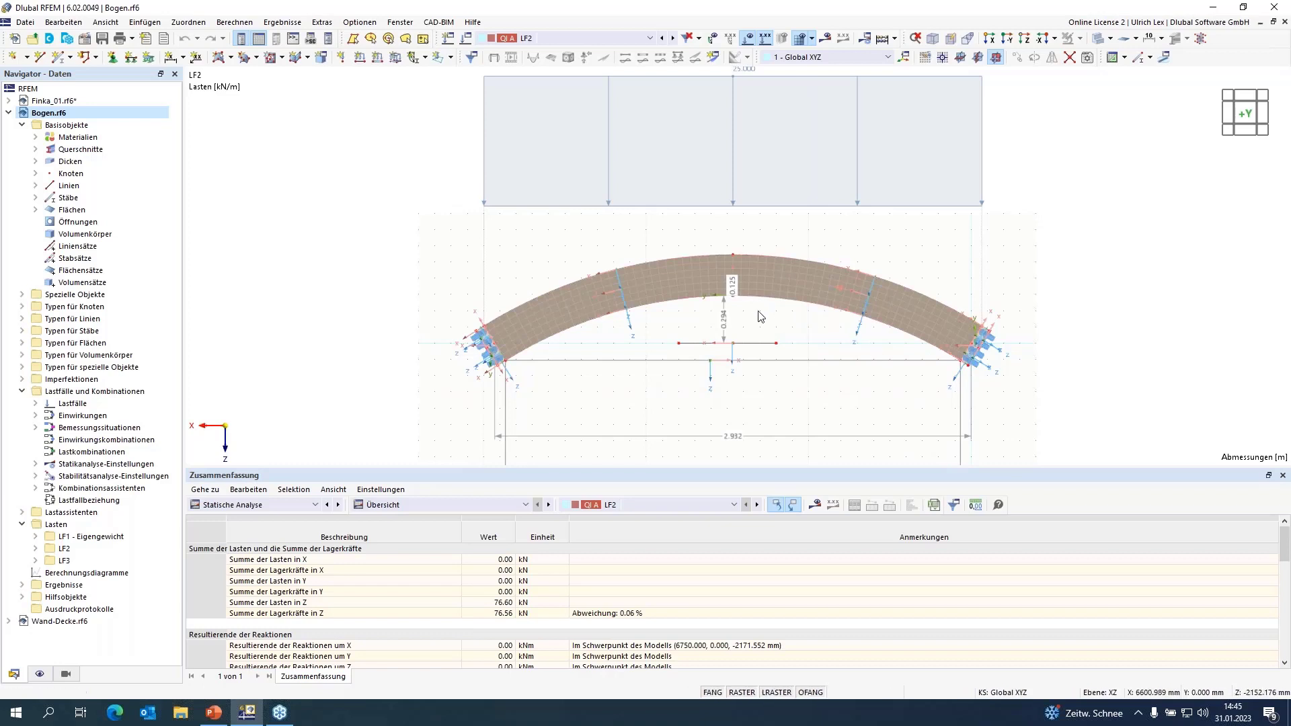
{"action": "scroll", "coordinate": [404, 339], "scroll_direction": "down", "scroll_amount": 1}
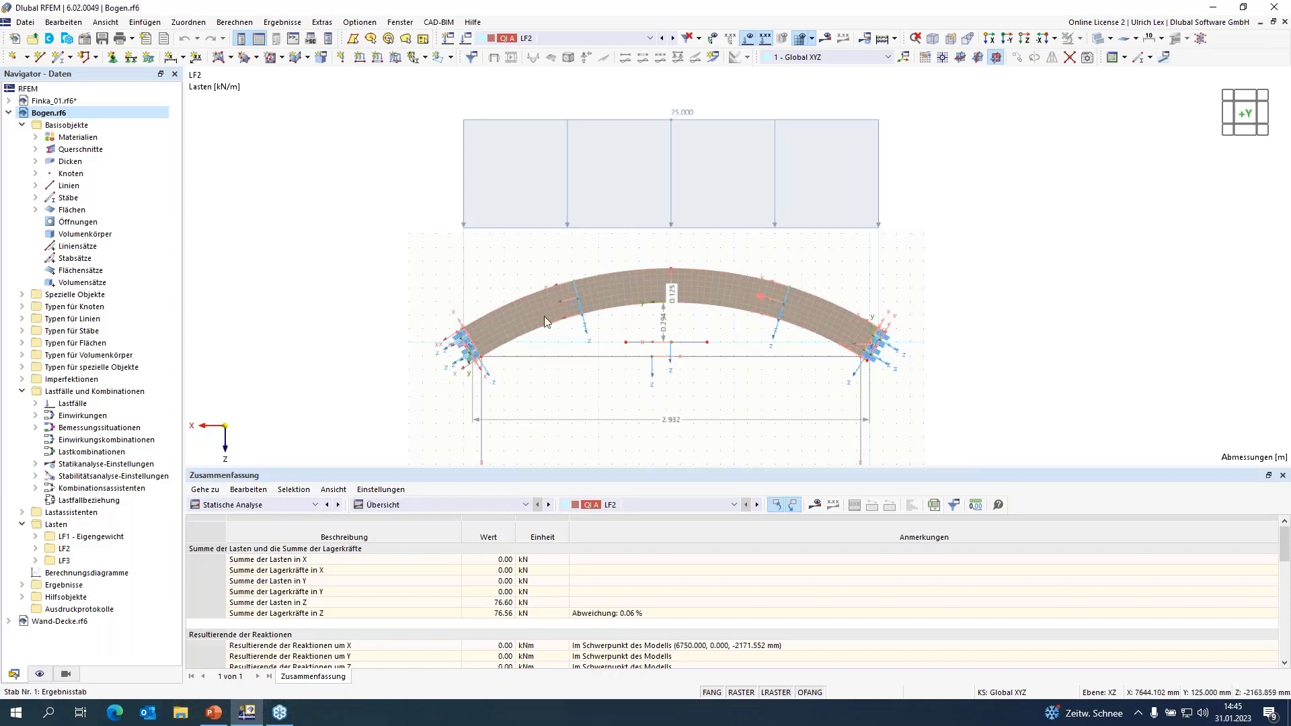
{"action": "scroll", "coordinate": [740, 355], "scroll_direction": "up", "scroll_amount": 1}
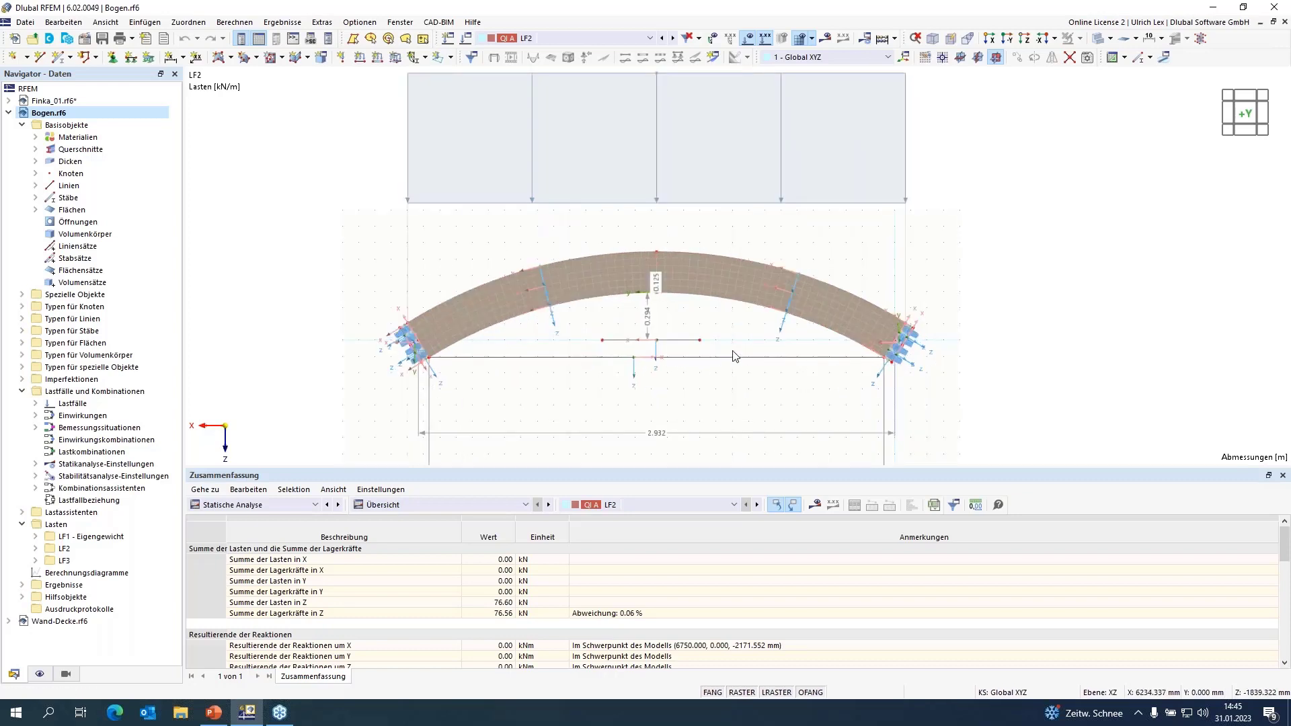
{"action": "scroll", "coordinate": [553, 358], "scroll_direction": "down", "scroll_amount": 1}
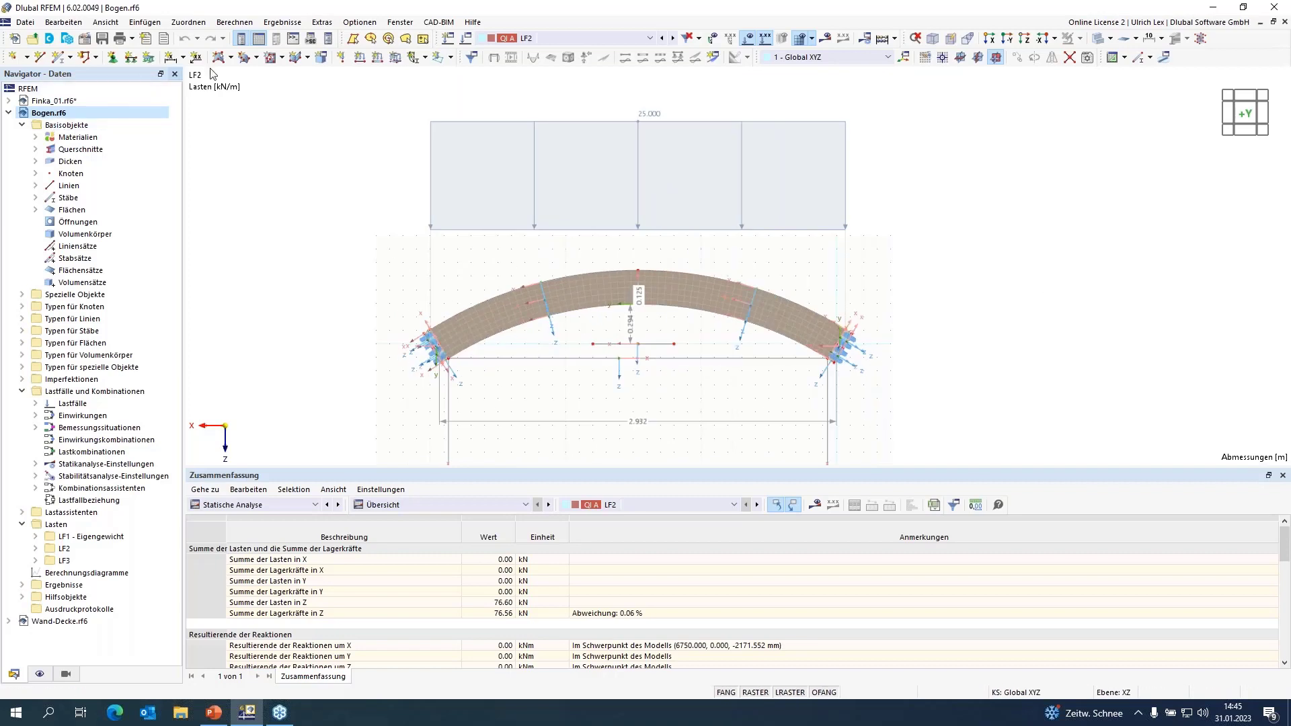
- Check the load case settings of LF2 and display the arch's deformations from the incremental stability analysis
{"action": "left_click", "coordinate": [467, 40]}
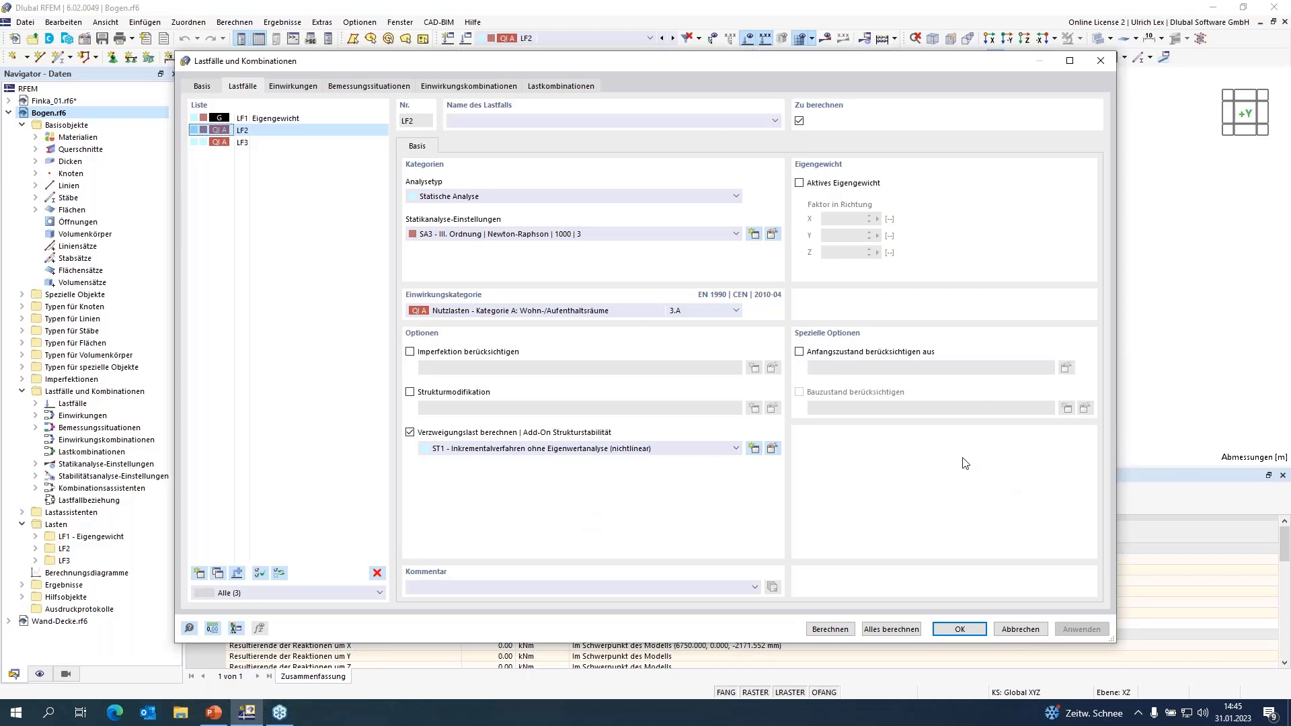
{"action": "left_click", "coordinate": [959, 629]}
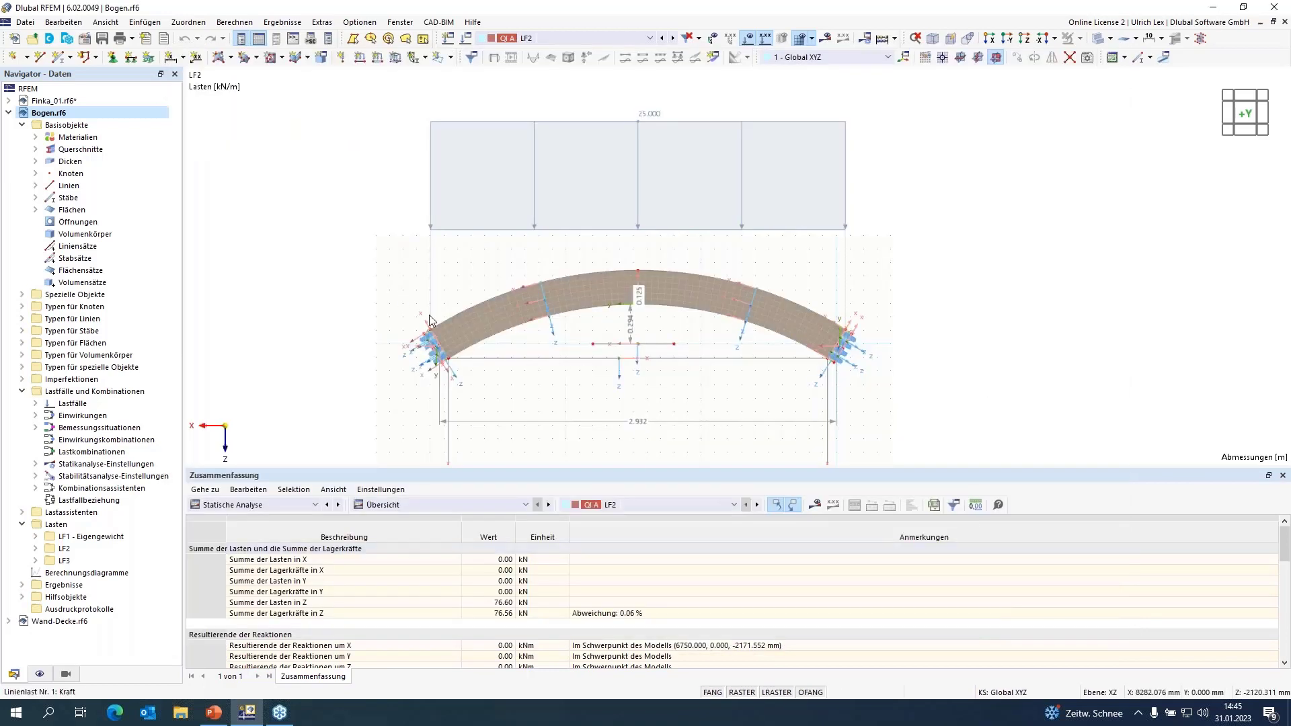
{"action": "left_click", "coordinate": [829, 40]}
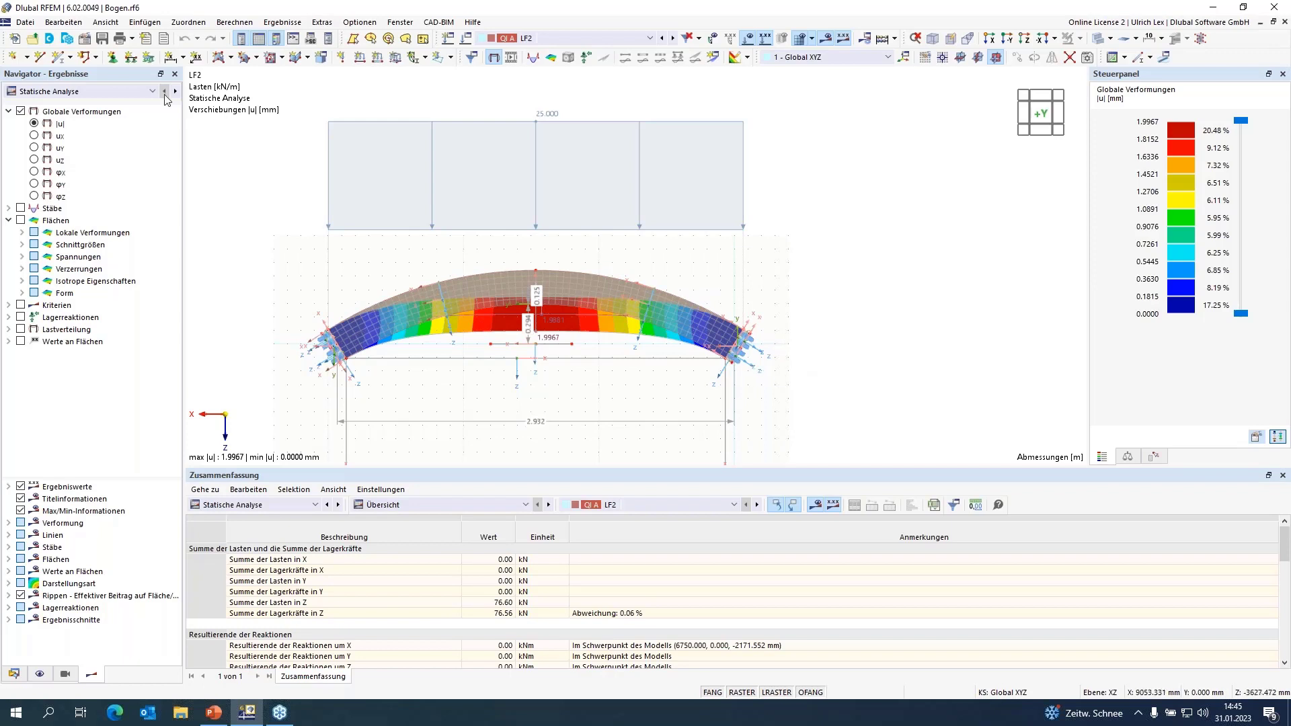
{"action": "left_click", "coordinate": [108, 92]}
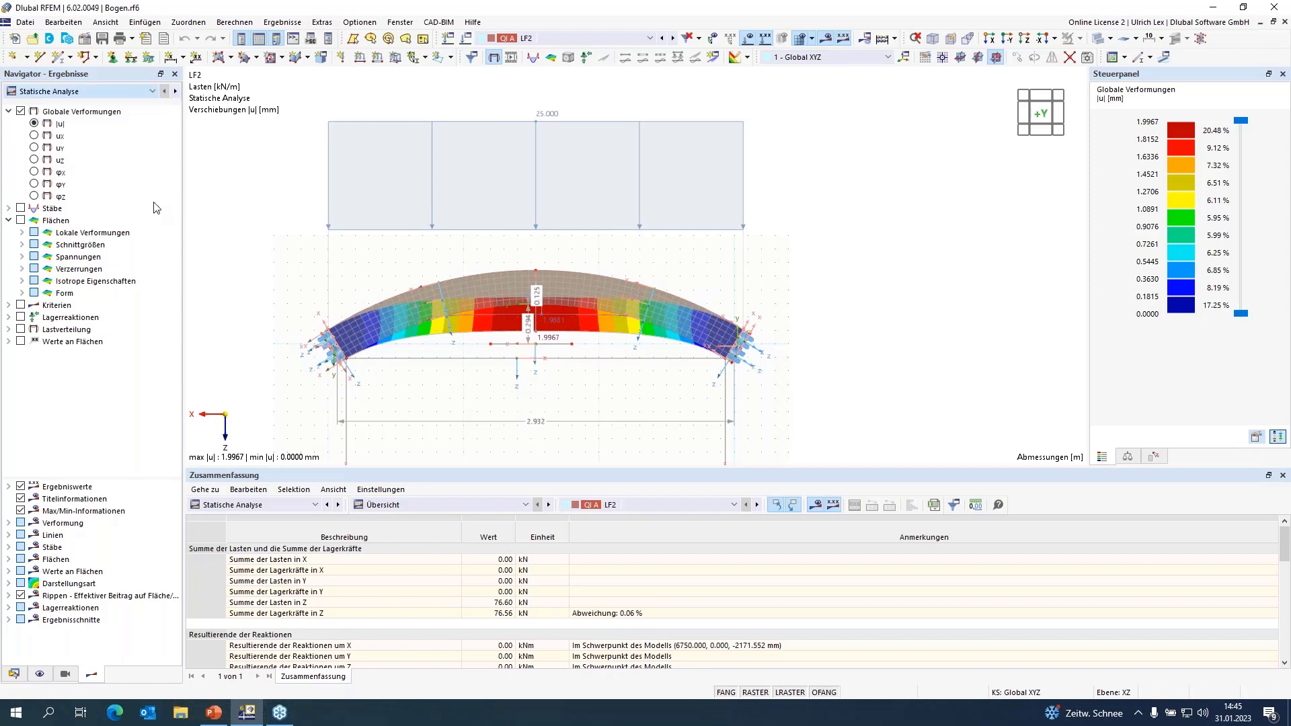
{"action": "left_click", "coordinate": [175, 91]}
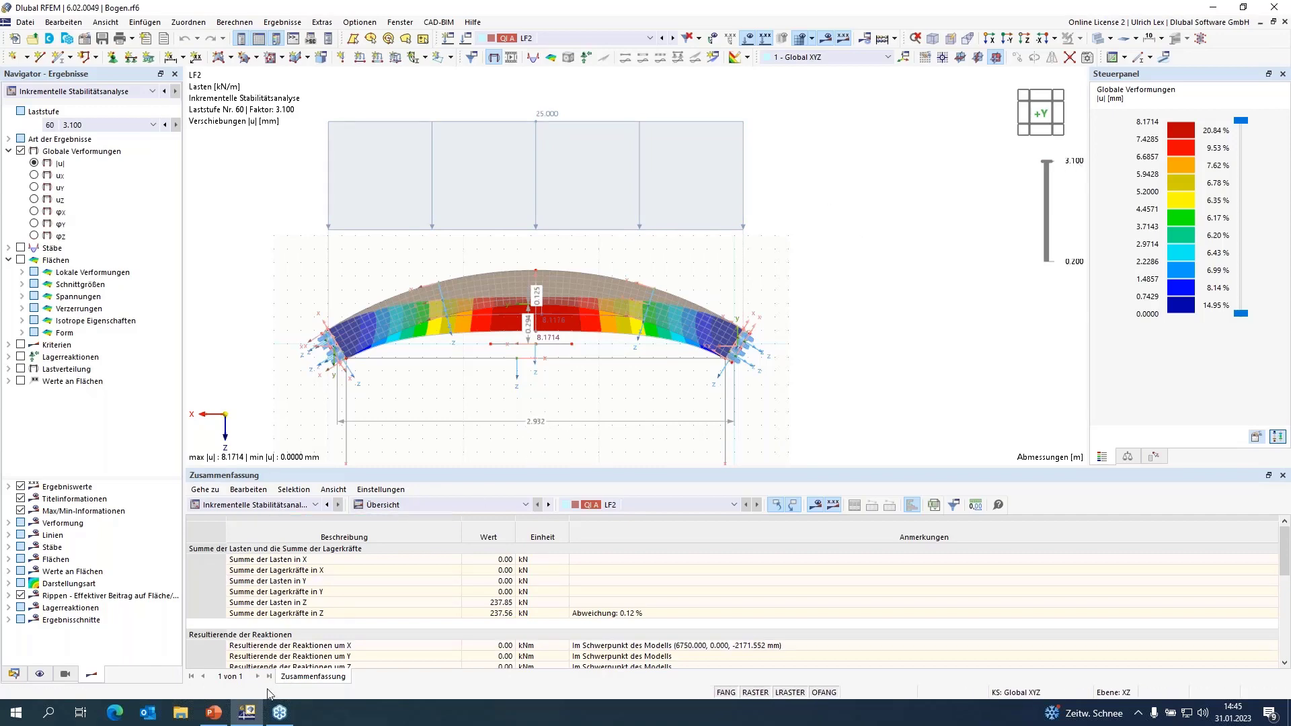
- Switch to the PowerPoint presentation and go to slide 6, Bogen Gewölbe, with the hand calculation of the arch thrust
{"action": "left_click", "coordinate": [213, 713]}
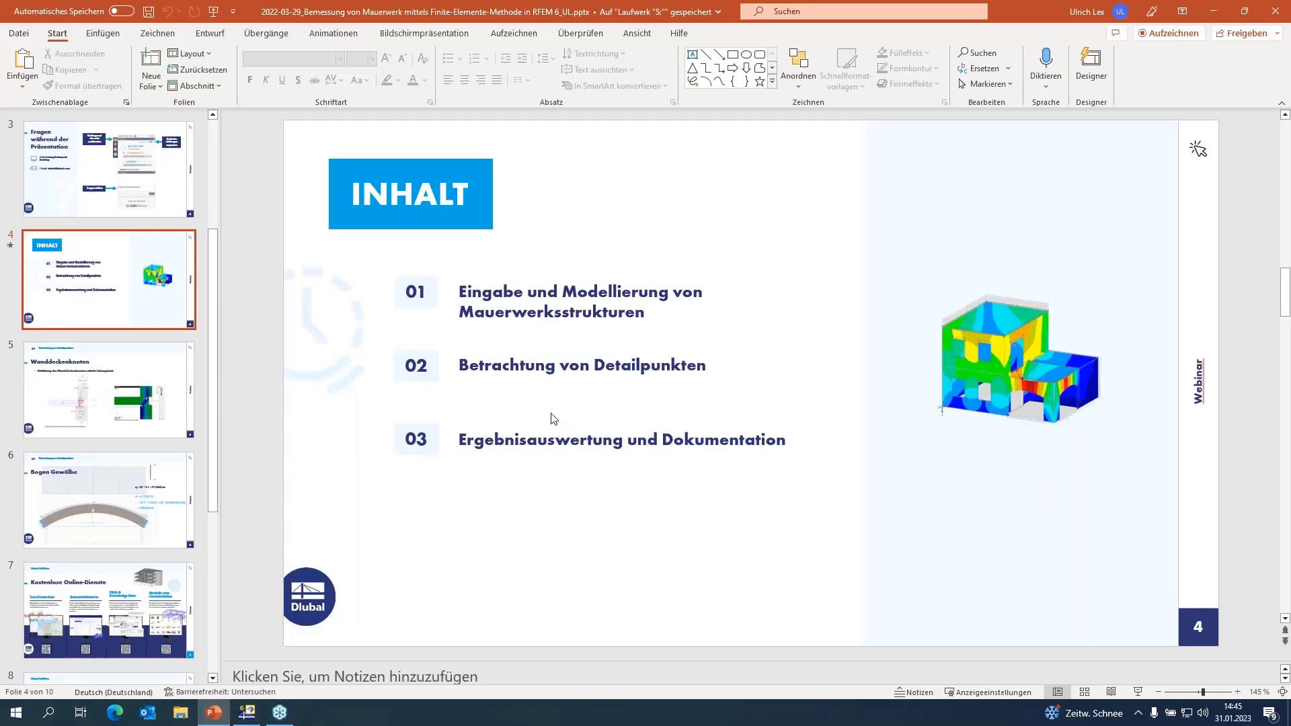
{"action": "scroll", "coordinate": [552, 419], "scroll_direction": "down", "scroll_amount": 1}
{"action": "scroll", "coordinate": [553, 418], "scroll_direction": "down", "scroll_amount": 1}
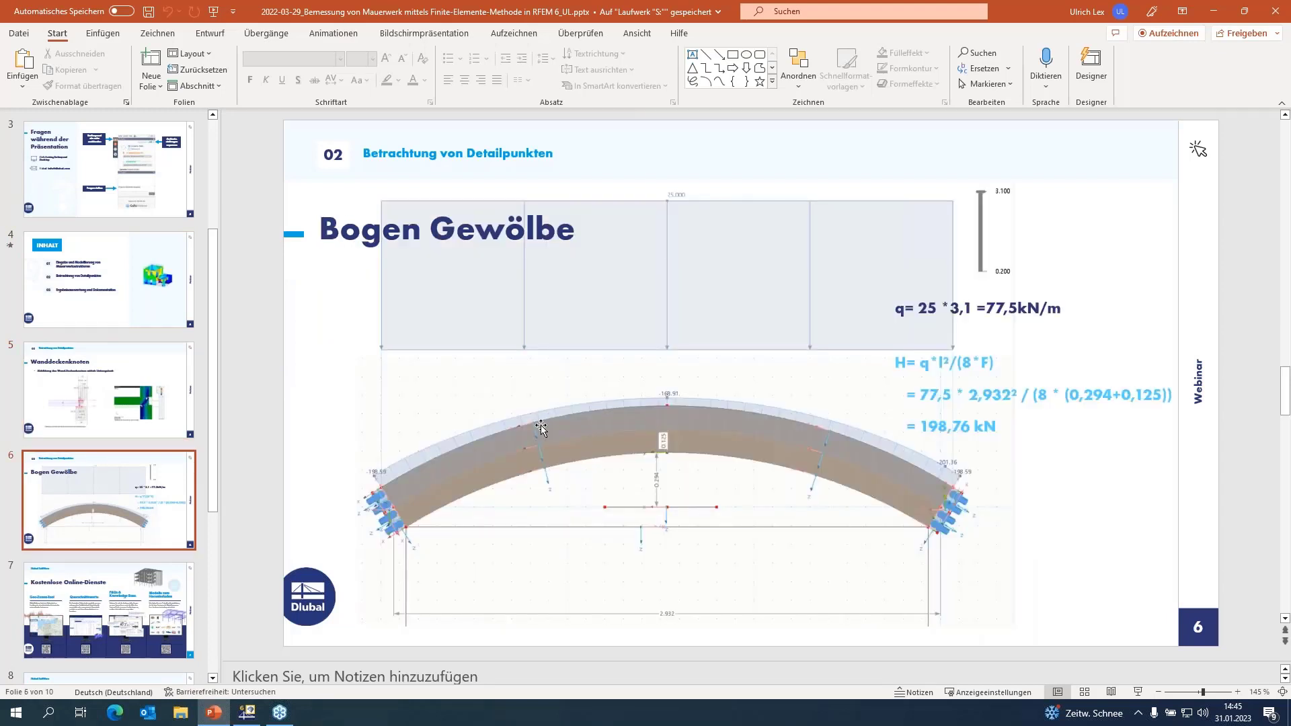
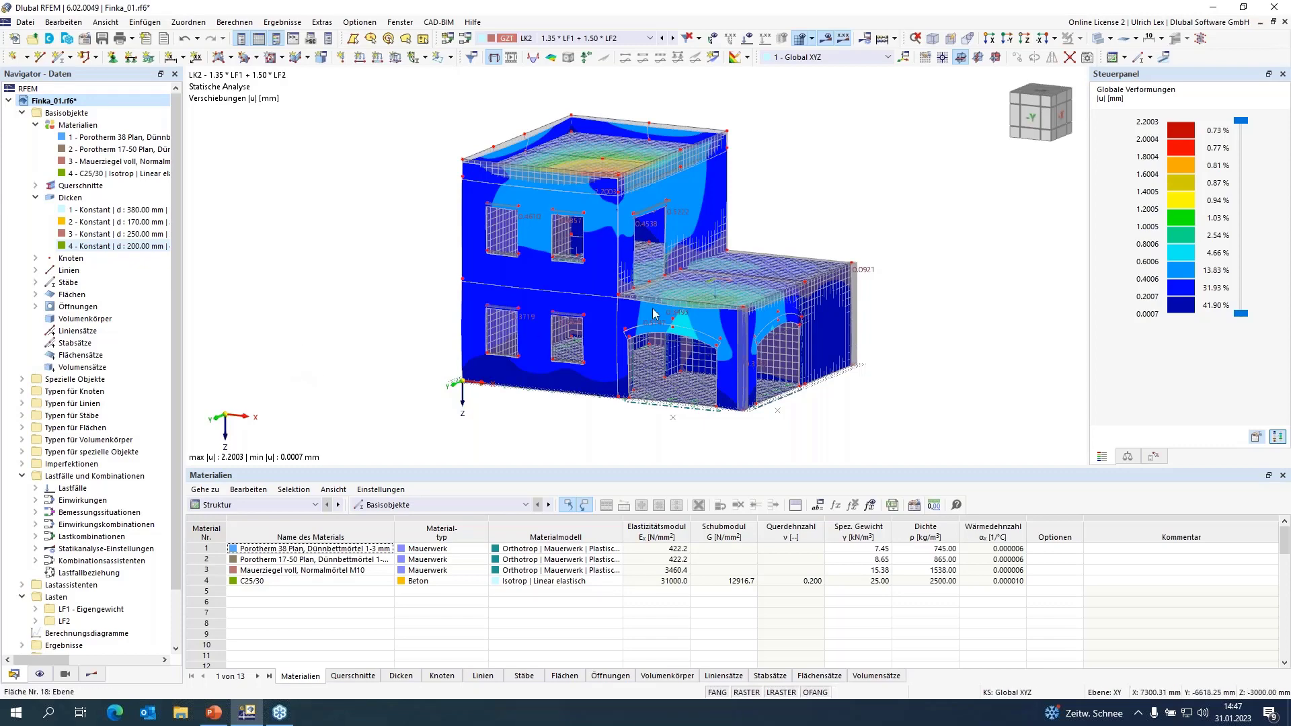
- Display the basic surface stress σy,+ for LK2 on the Finka_01 house model in place of the global deformations
{"action": "left_click", "coordinate": [92, 674]}
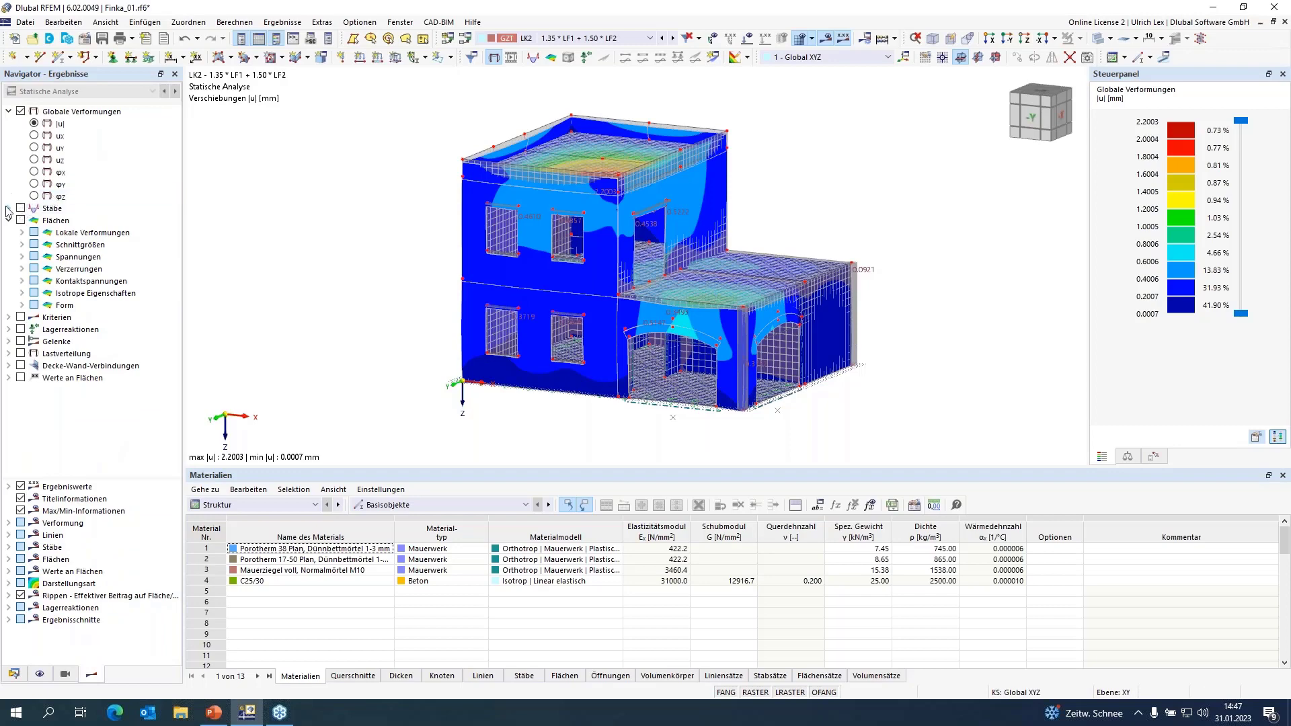
{"action": "left_click", "coordinate": [21, 112]}
{"action": "left_click", "coordinate": [21, 111]}
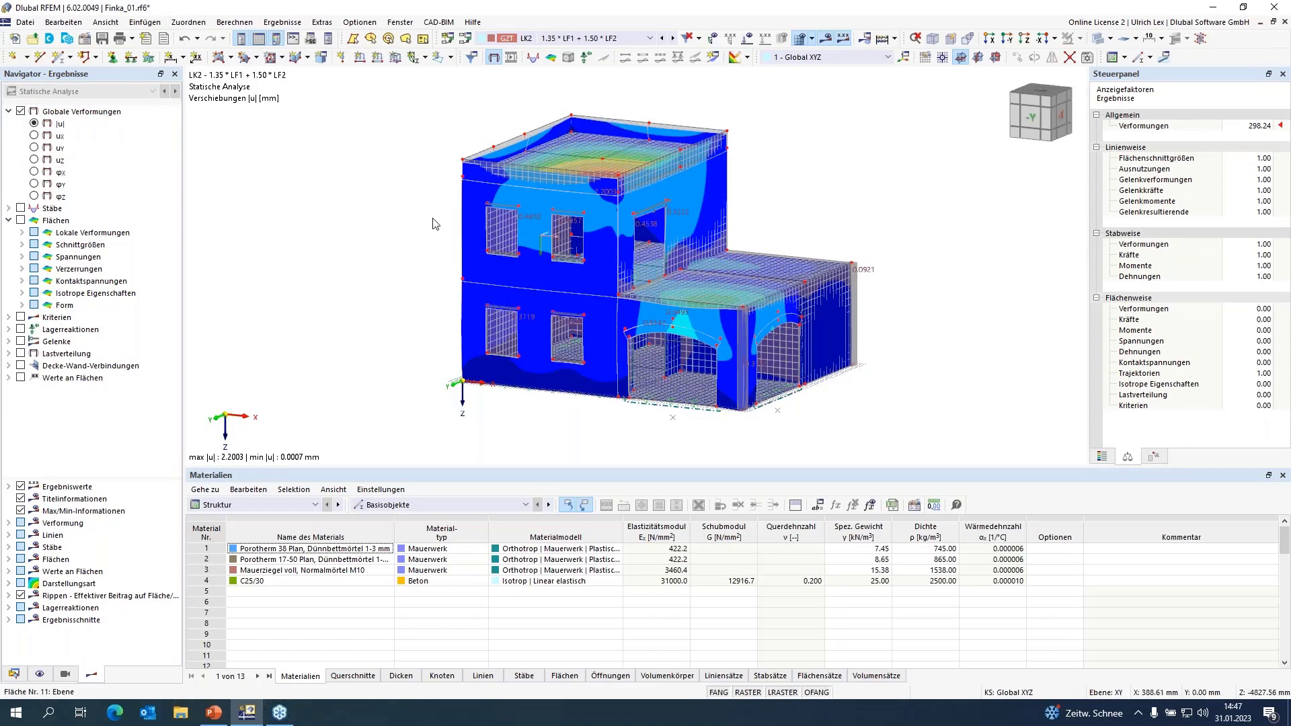
{"action": "left_click", "coordinate": [22, 258]}
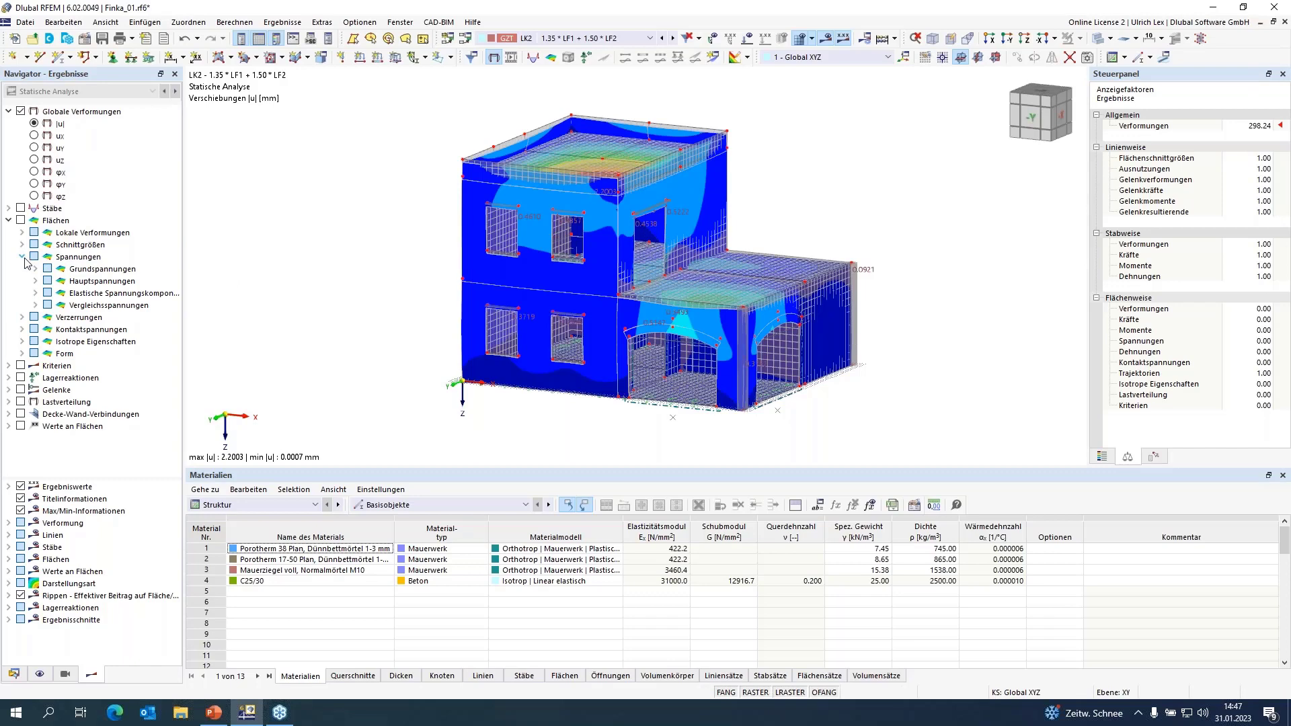
{"action": "left_click", "coordinate": [36, 269]}
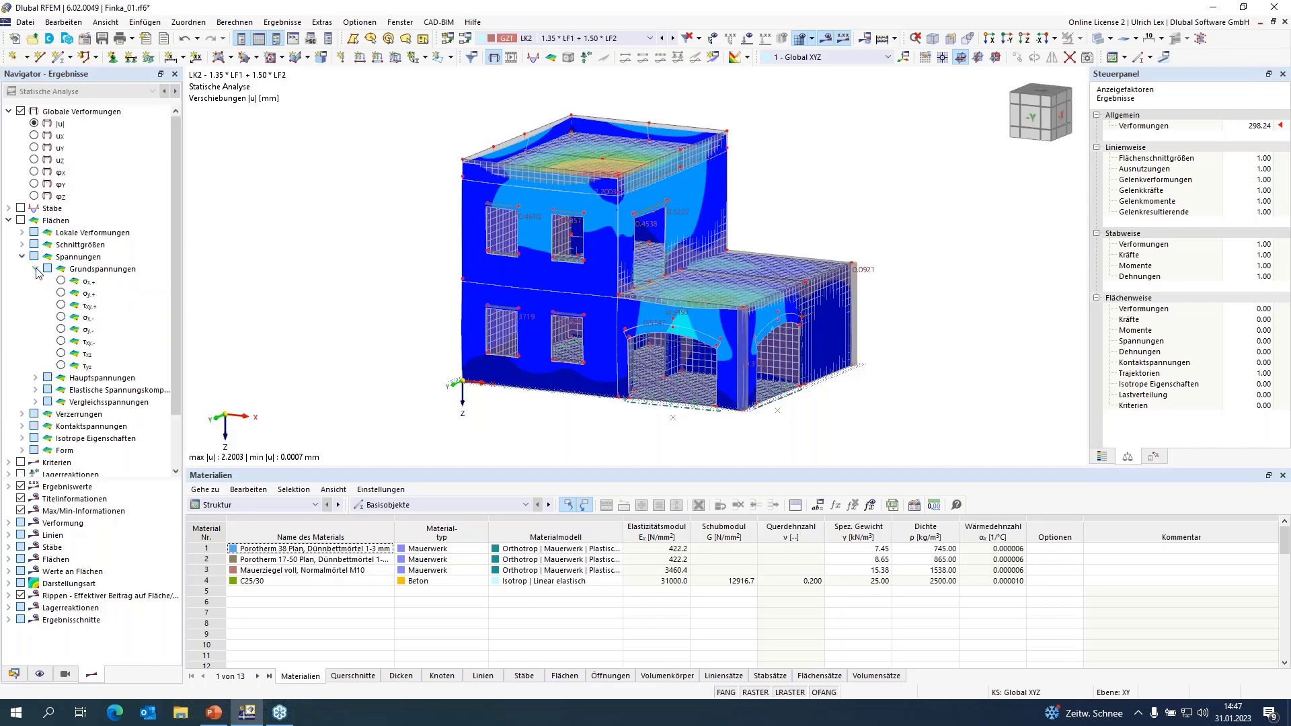
{"action": "left_click", "coordinate": [60, 294]}
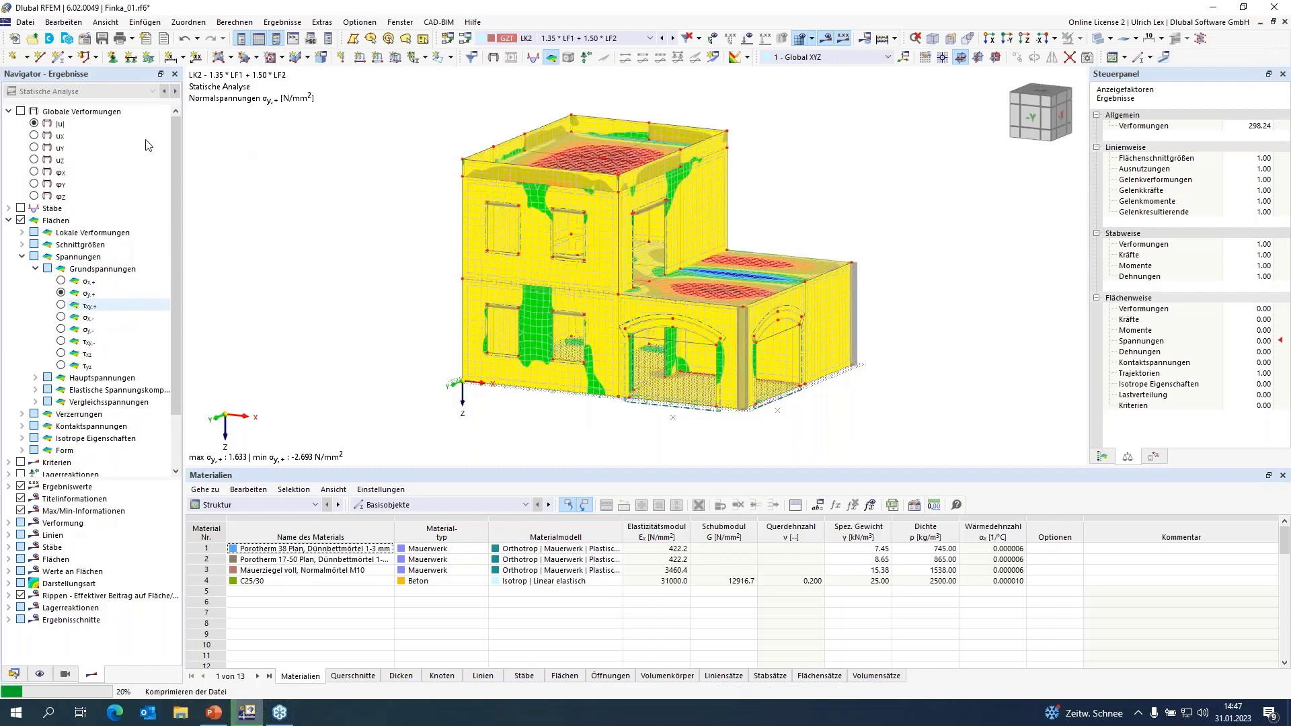
- Show only the surfaces made of material 1, Porotherm 38 Plan, and display their basic stress σy,−
{"action": "left_click", "coordinate": [14, 675]}
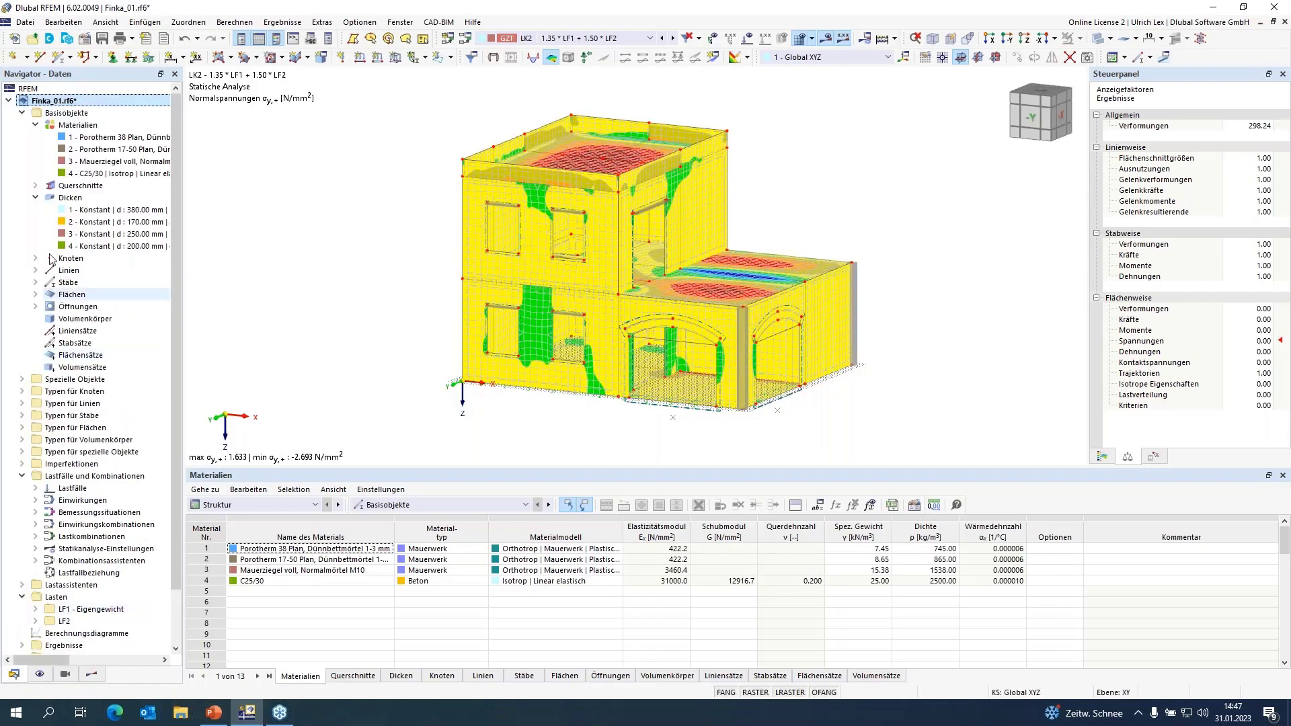
{"action": "left_click", "coordinate": [98, 137]}
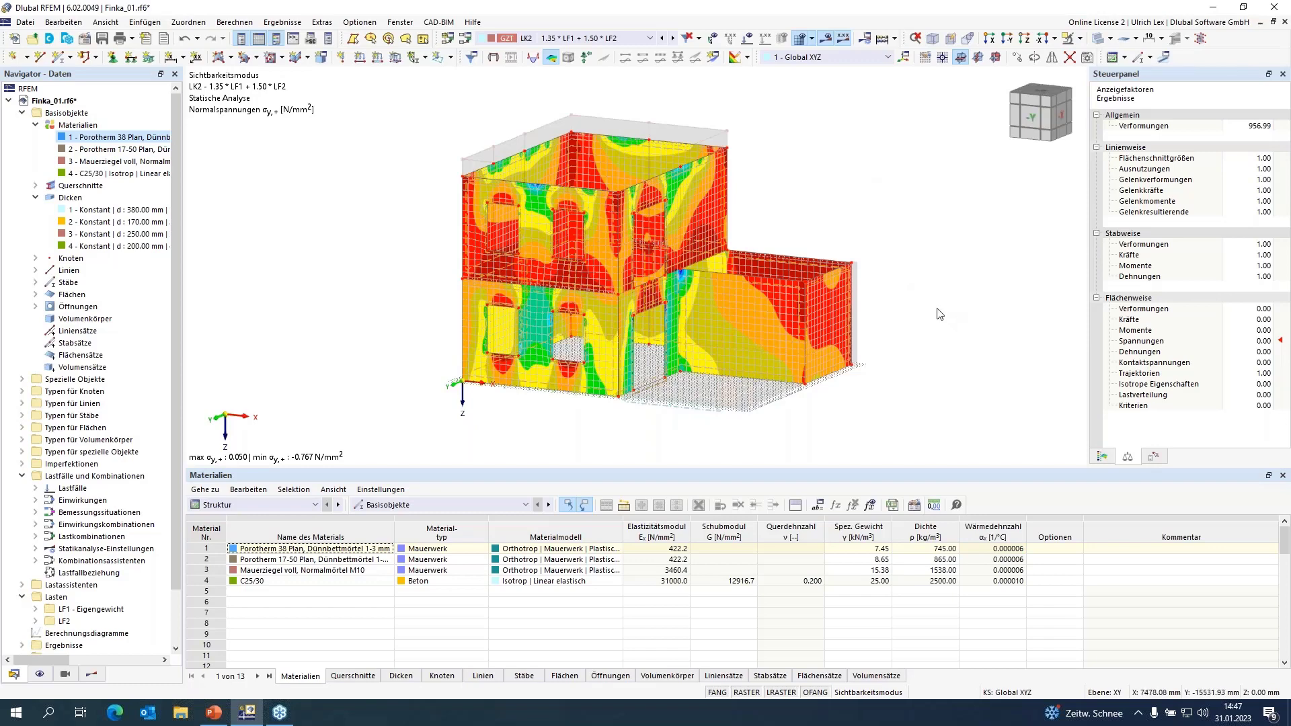
{"action": "middle_click_drag", "start_coordinate": [939, 322], "coordinate": [898, 275], "text": "ctrl"}
{"action": "left_click", "coordinate": [93, 675]}
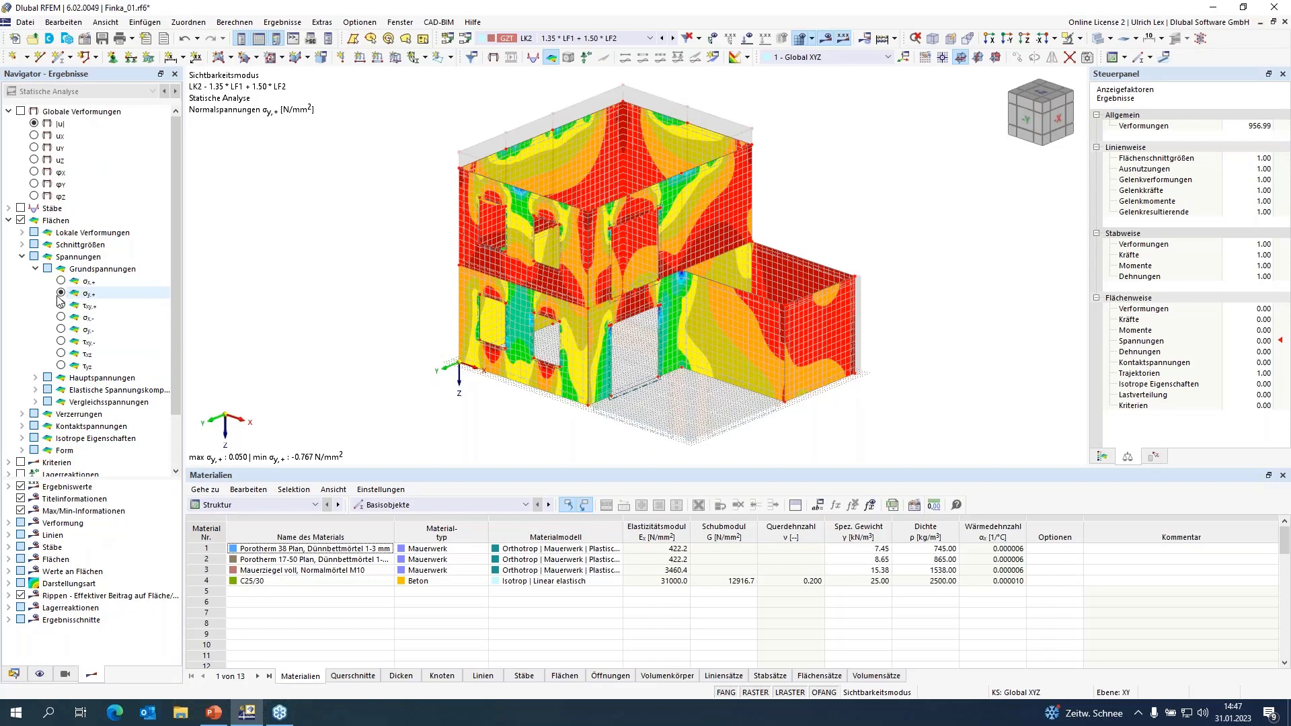
{"action": "left_click", "coordinate": [66, 331]}
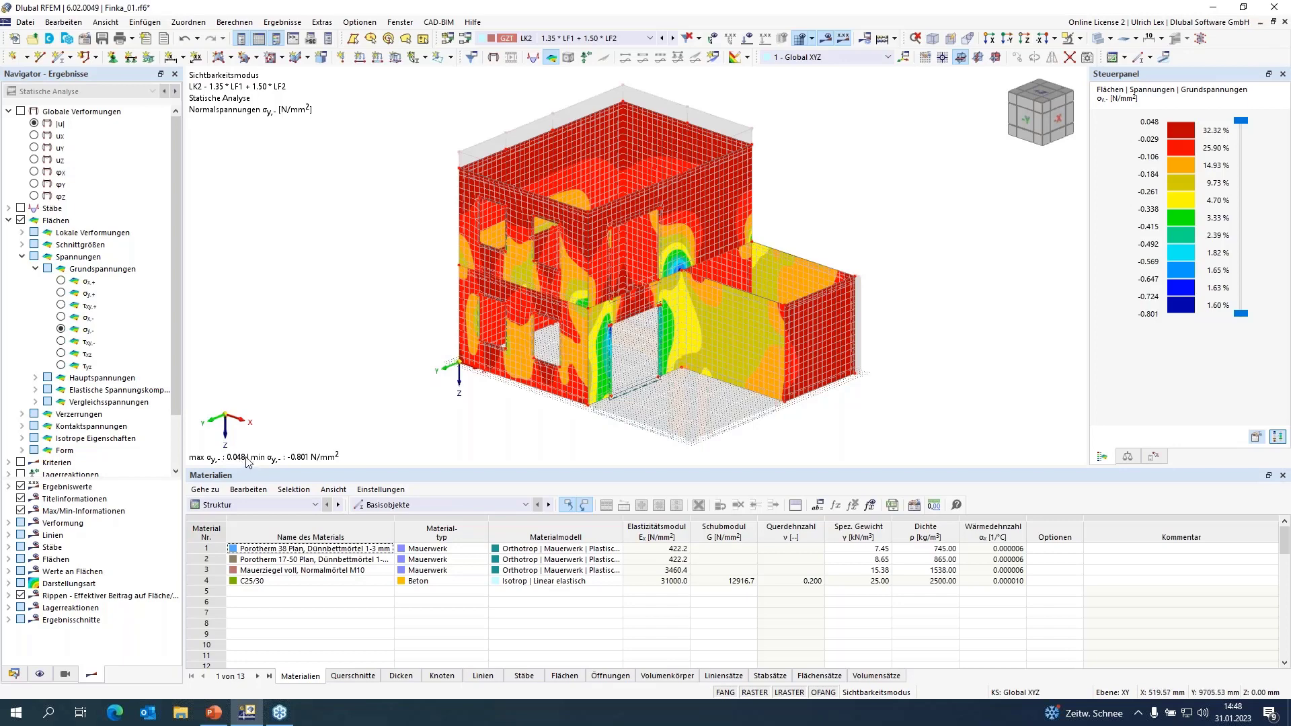
- Review the orthotropic masonry parameters and limit strengths of the Porotherm 38 Plan material and close its settings without changes
{"action": "left_click", "coordinate": [14, 674]}
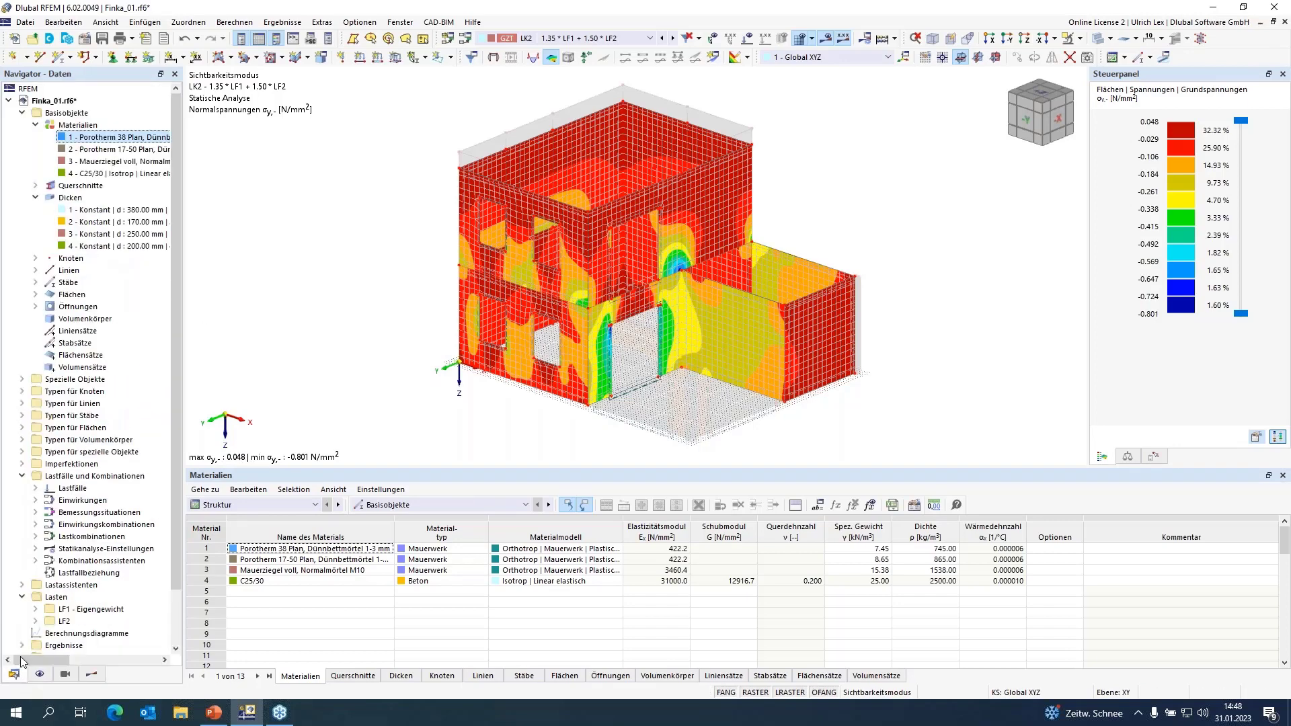
{"action": "double_click", "coordinate": [106, 139]}
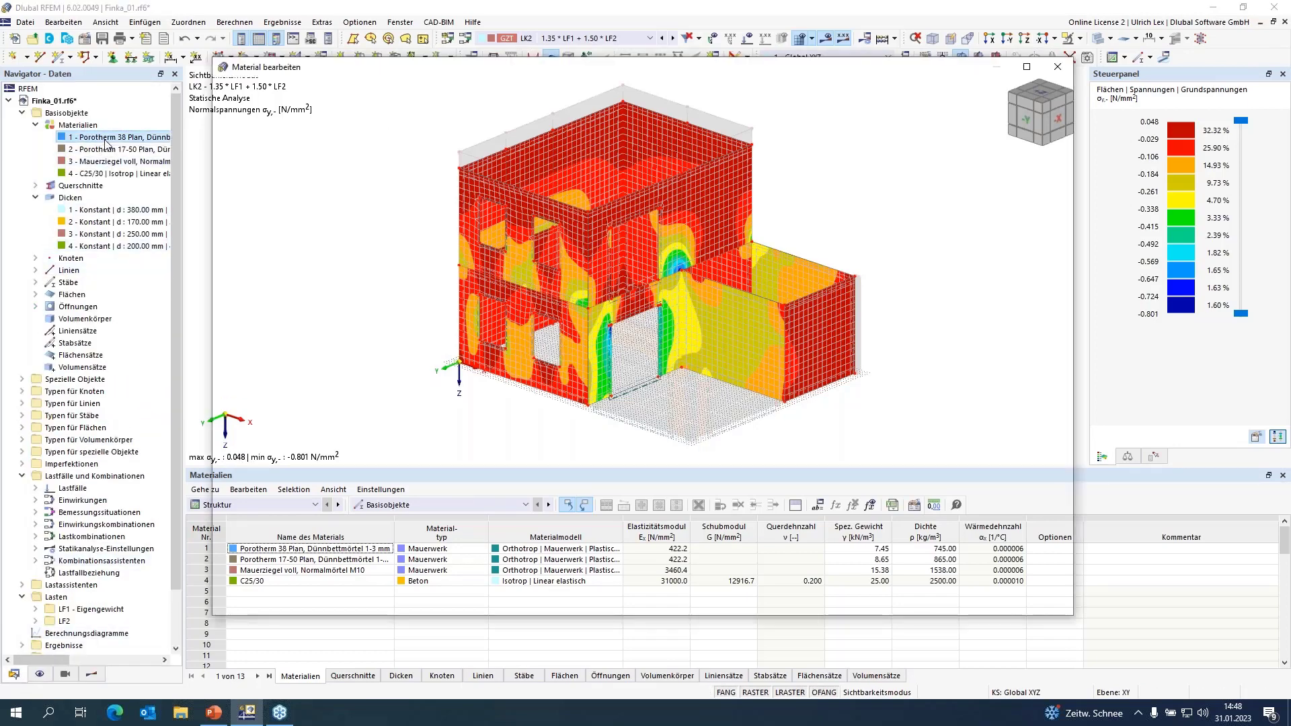
{"action": "left_click", "coordinate": [576, 132]}
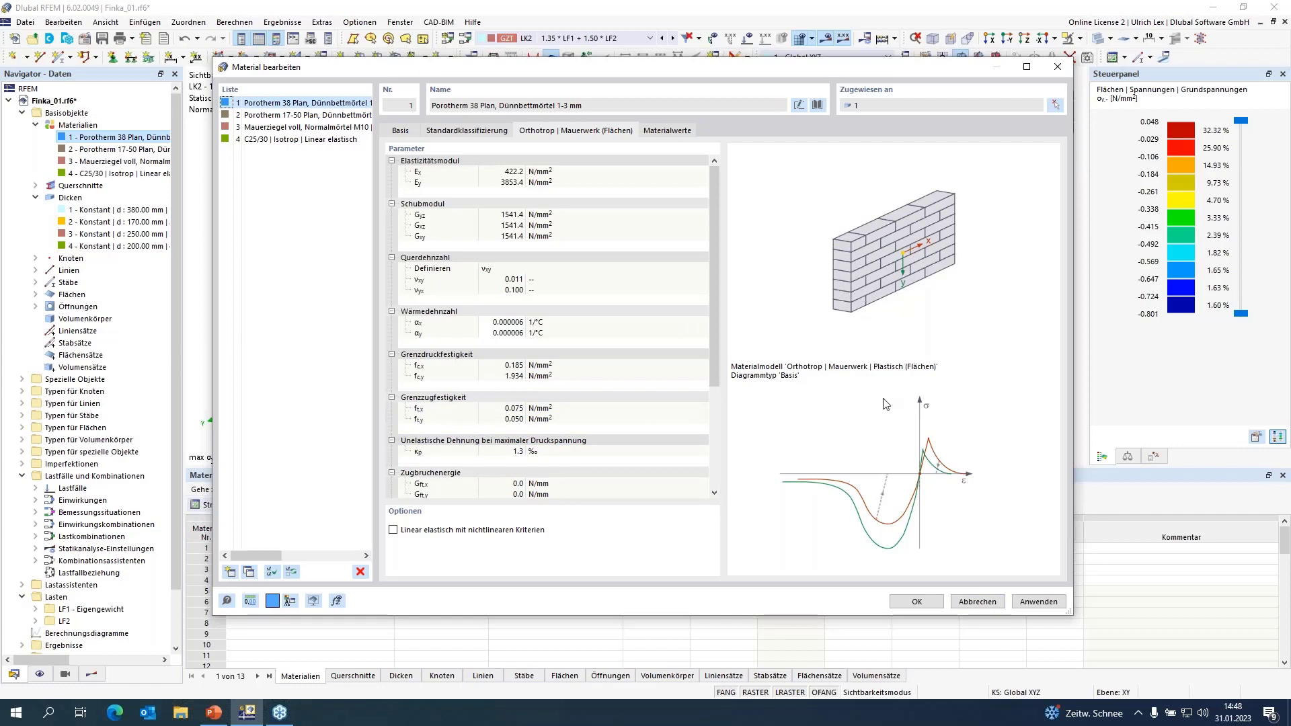
{"action": "left_click", "coordinate": [971, 599]}
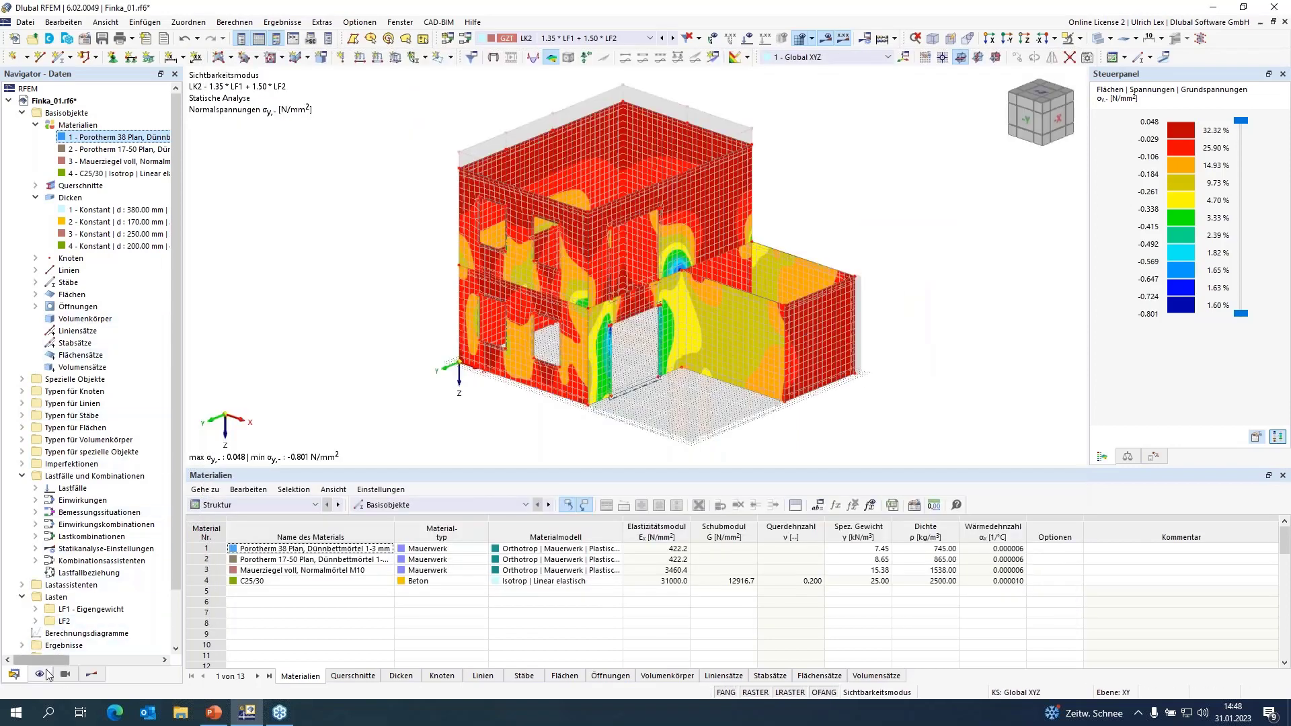
- Display the plastic basic strains εpl,y,− on the Porotherm 38 walls and inspect them at the upper wall edges and window openings
{"action": "left_click", "coordinate": [90, 675]}
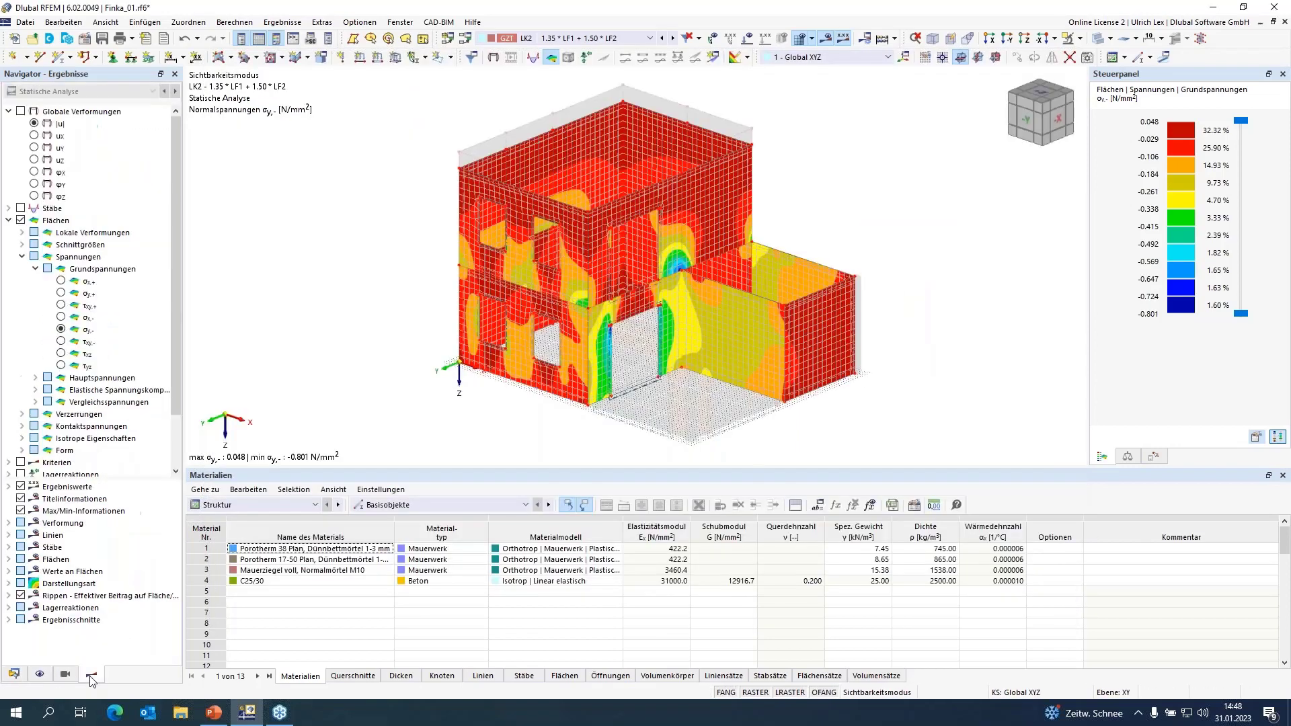
{"action": "left_click", "coordinate": [22, 414]}
{"action": "scroll", "coordinate": [83, 369], "scroll_direction": "down", "scroll_amount": 2}
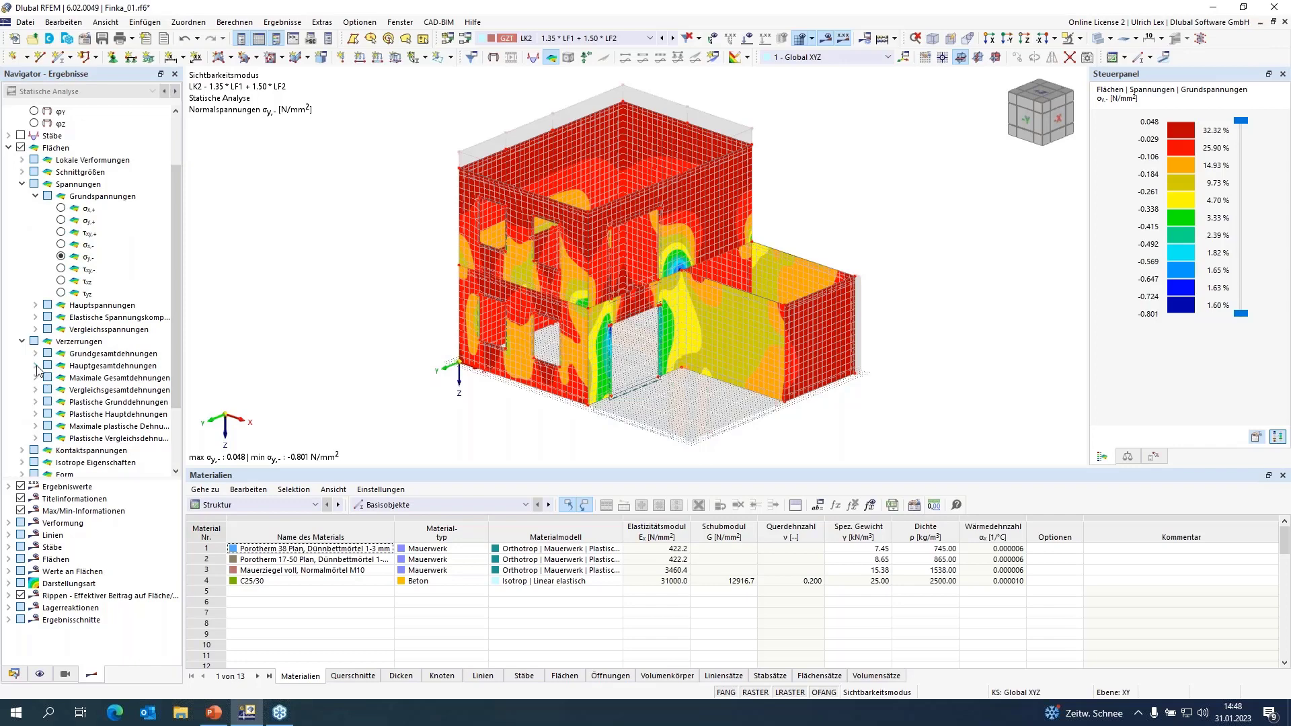
{"action": "left_click", "coordinate": [36, 414]}
{"action": "scroll", "coordinate": [46, 416], "scroll_direction": "down", "scroll_amount": 2}
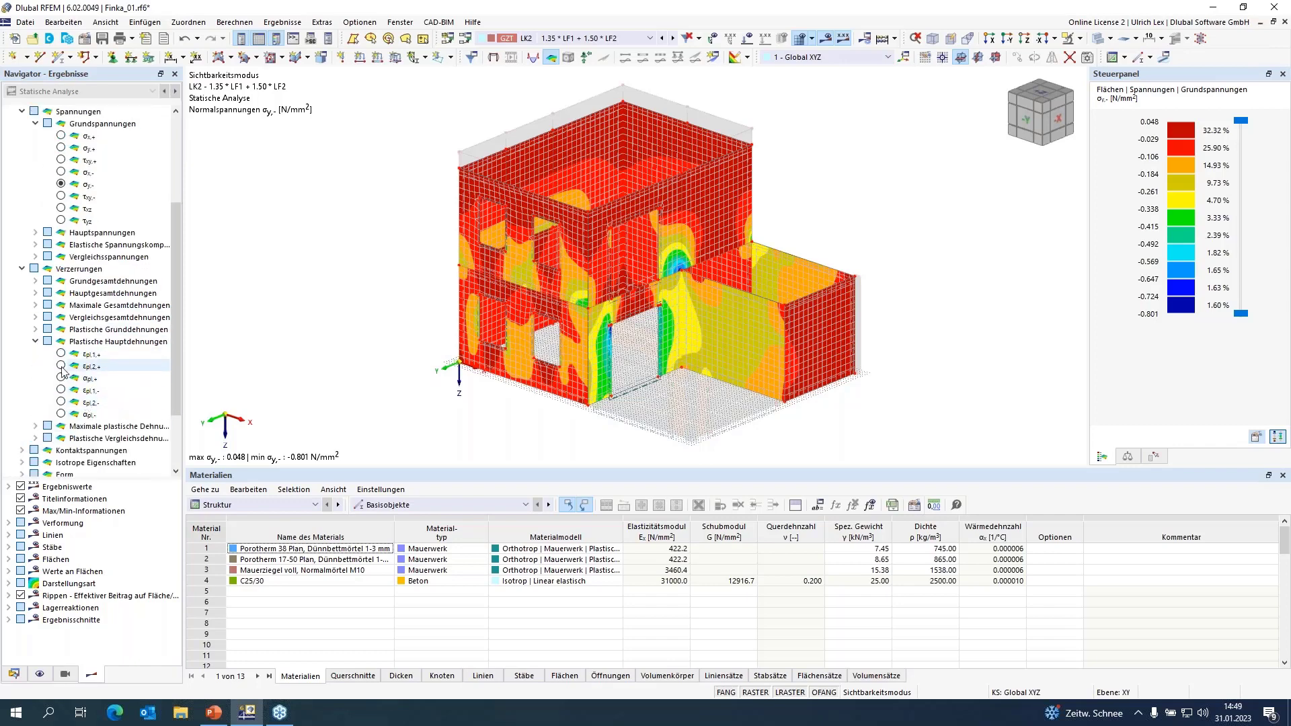
{"action": "left_click", "coordinate": [36, 330]}
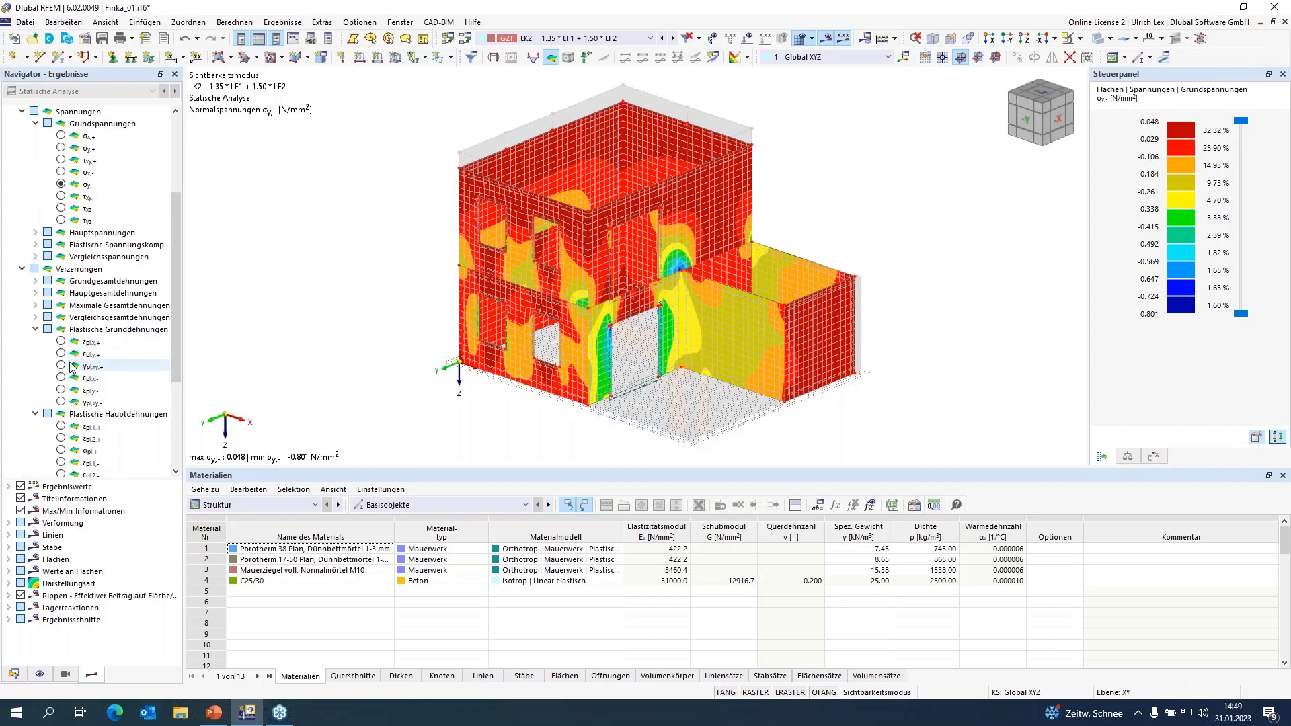
{"action": "left_click", "coordinate": [61, 391]}
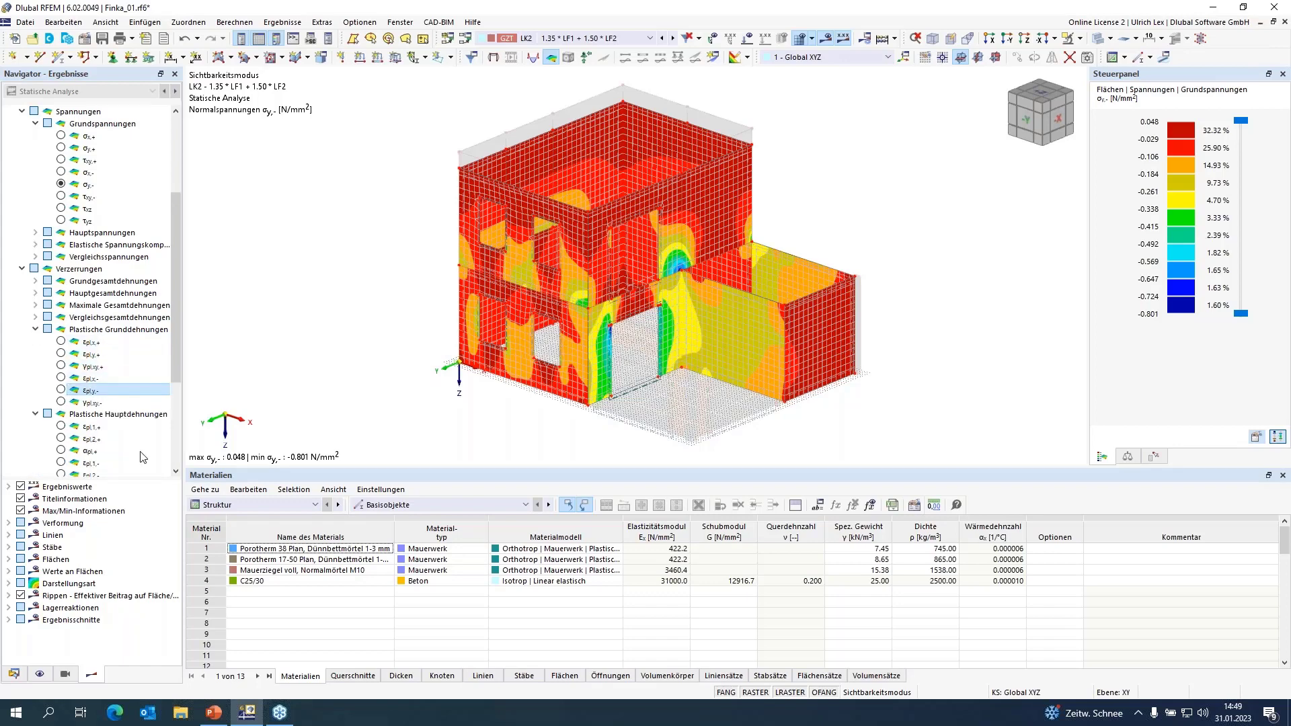
{"action": "middle_click_drag", "start_coordinate": [386, 291], "coordinate": [530, 256], "text": "ctrl"}
{"action": "right_click", "coordinate": [530, 256]}
{"action": "key", "text": "Escape"}
{"action": "scroll", "coordinate": [509, 254], "scroll_direction": "up", "scroll_amount": 3}
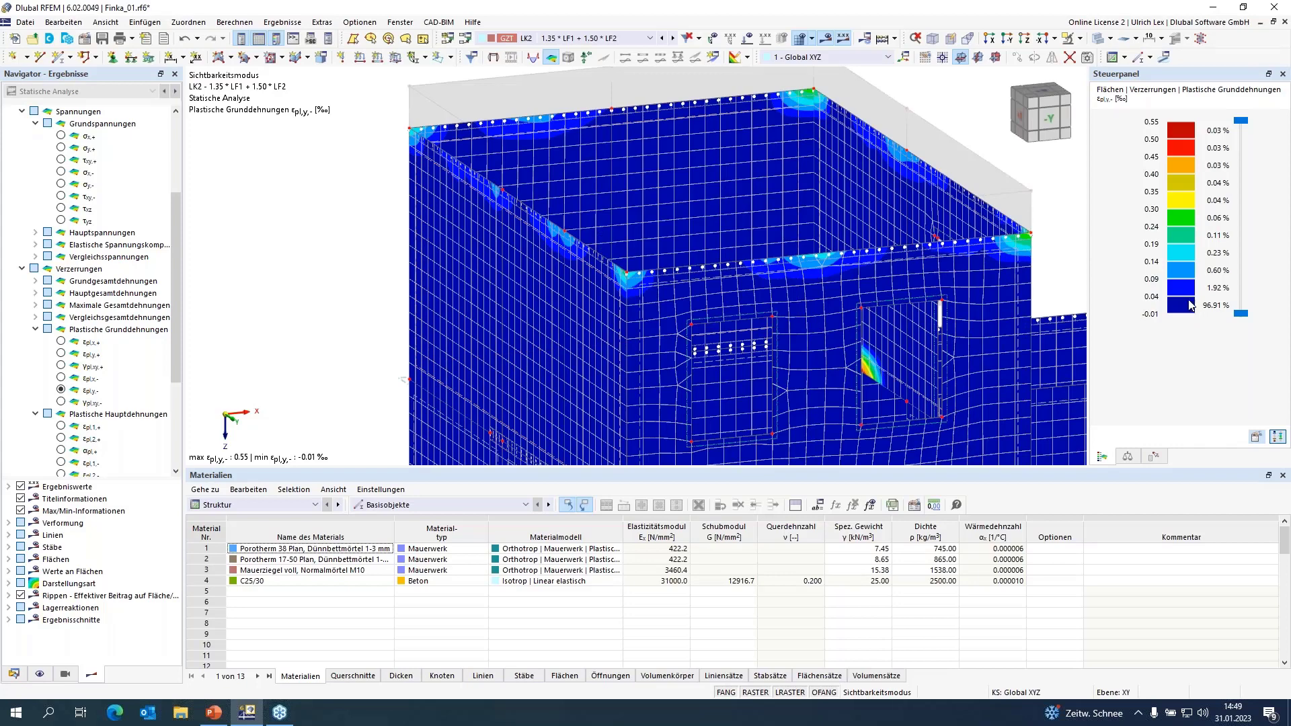
{"action": "scroll", "coordinate": [496, 163], "scroll_direction": "down", "scroll_amount": 2}
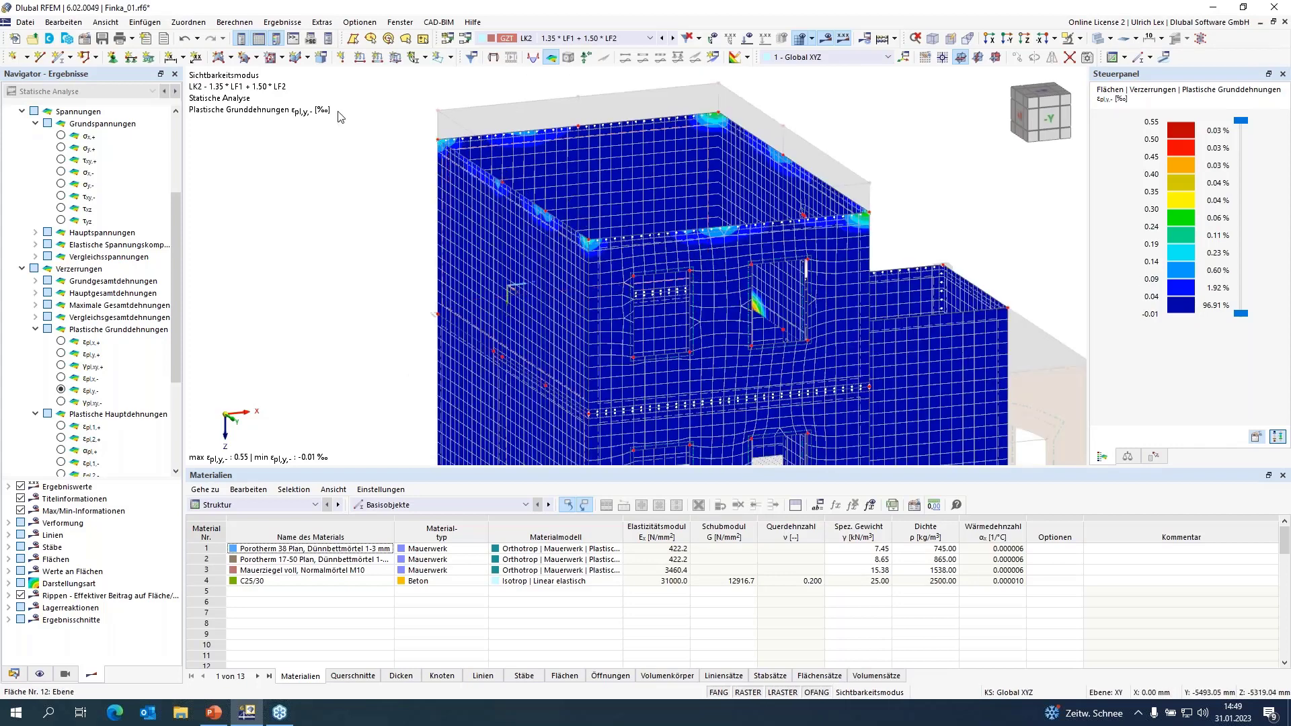
- Isolate the windowless side wall at the model origin and compare its plastic basic strains εpl,y,+ and εpl,y,−
{"action": "right_click", "coordinate": [836, 287]}
{"action": "left_click", "coordinate": [402, 149]}
{"action": "left_click_drag", "start_coordinate": [383, 88], "coordinate": [454, 414]}
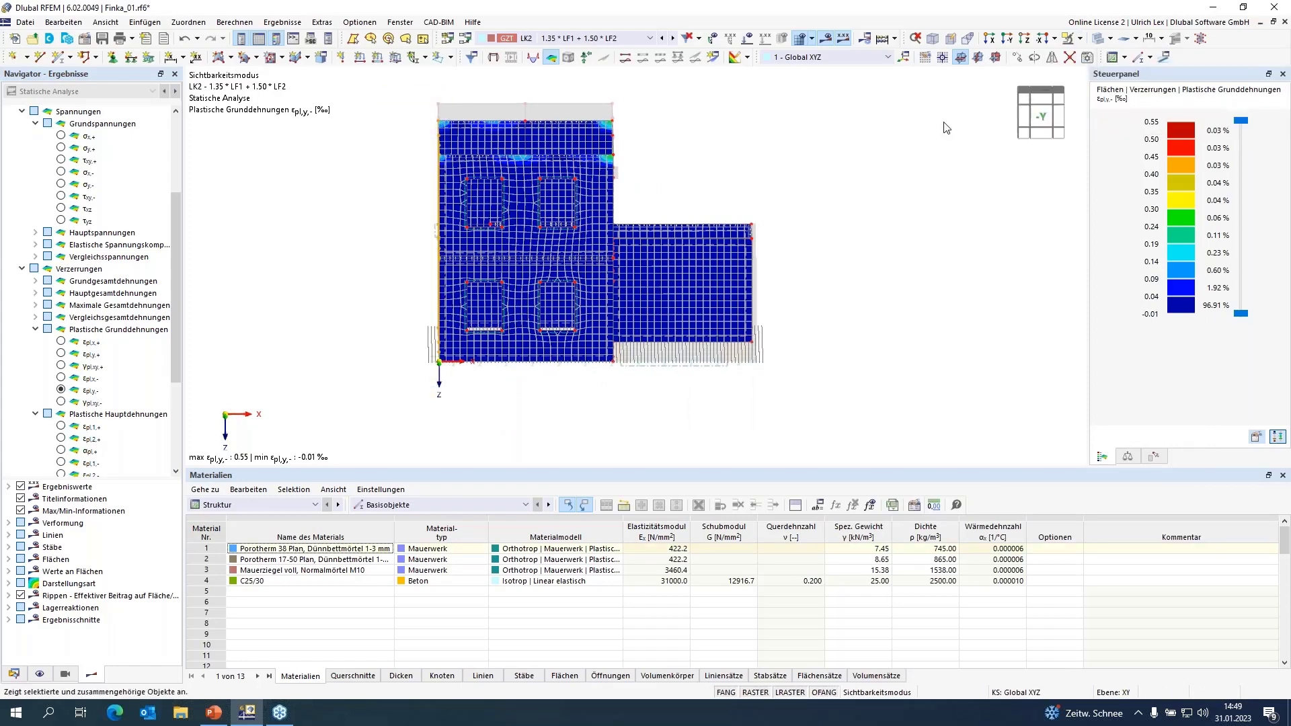
{"action": "middle_click_drag", "start_coordinate": [792, 173], "coordinate": [470, 311], "text": "ctrl"}
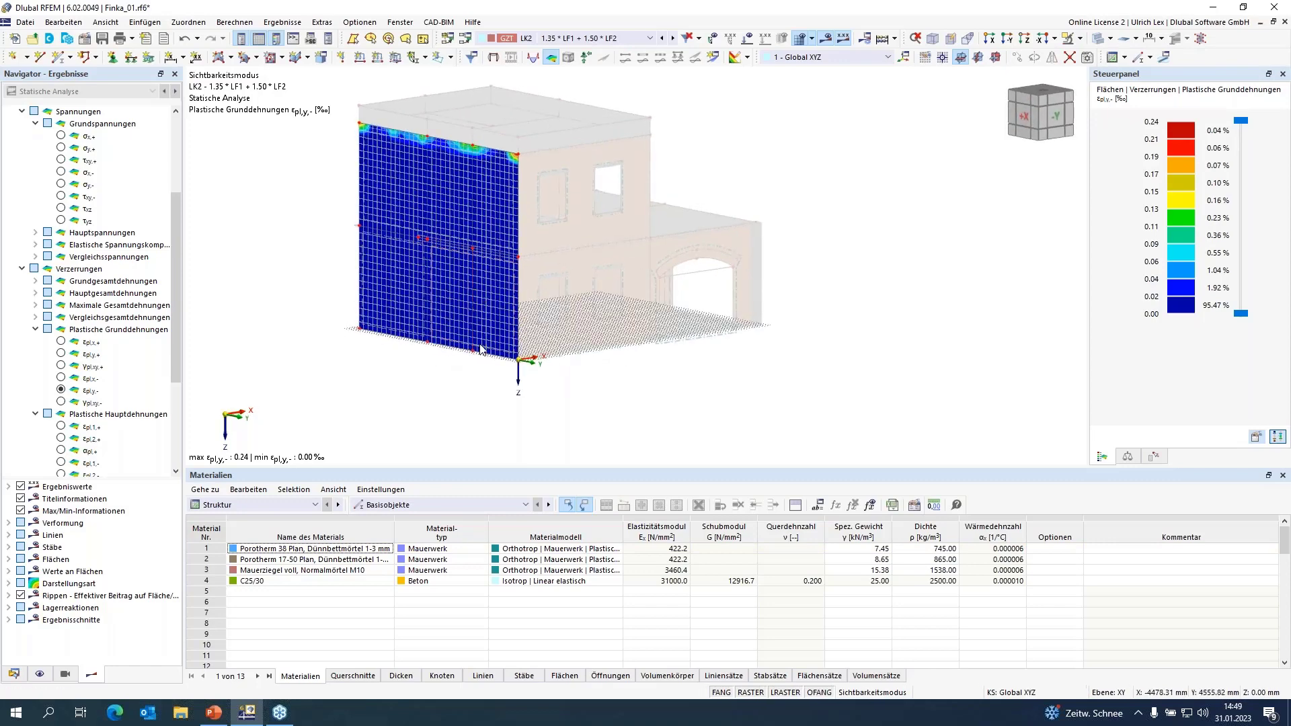
{"action": "scroll", "coordinate": [381, 121], "scroll_direction": "up", "scroll_amount": 4}
{"action": "scroll", "coordinate": [515, 130], "scroll_direction": "down", "scroll_amount": 2}
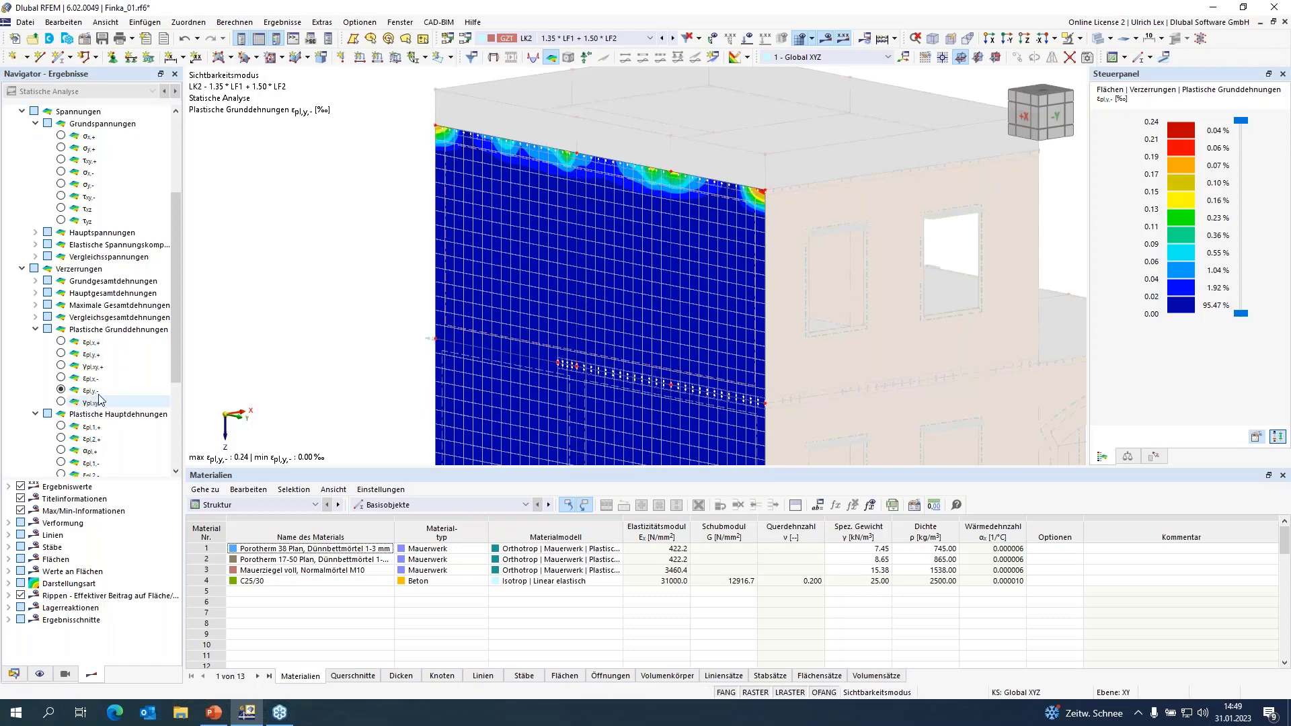
{"action": "left_click", "coordinate": [61, 354]}
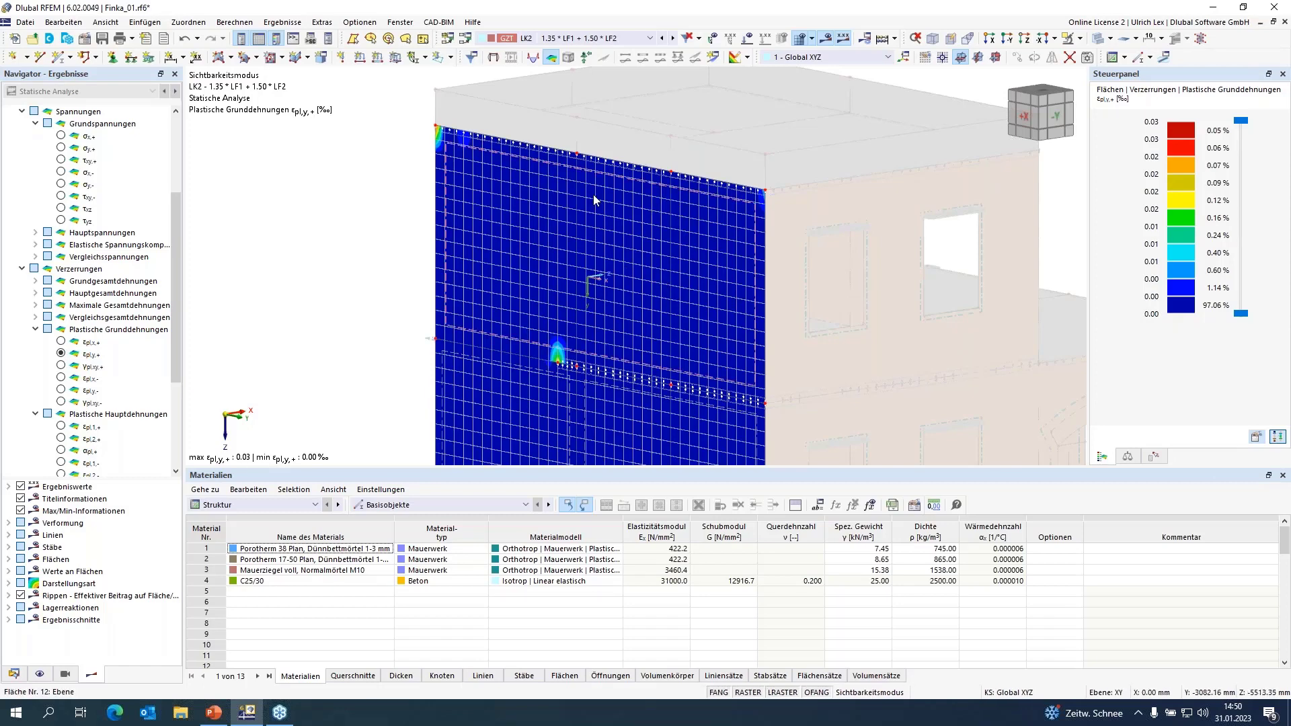
{"action": "left_click", "coordinate": [61, 391]}
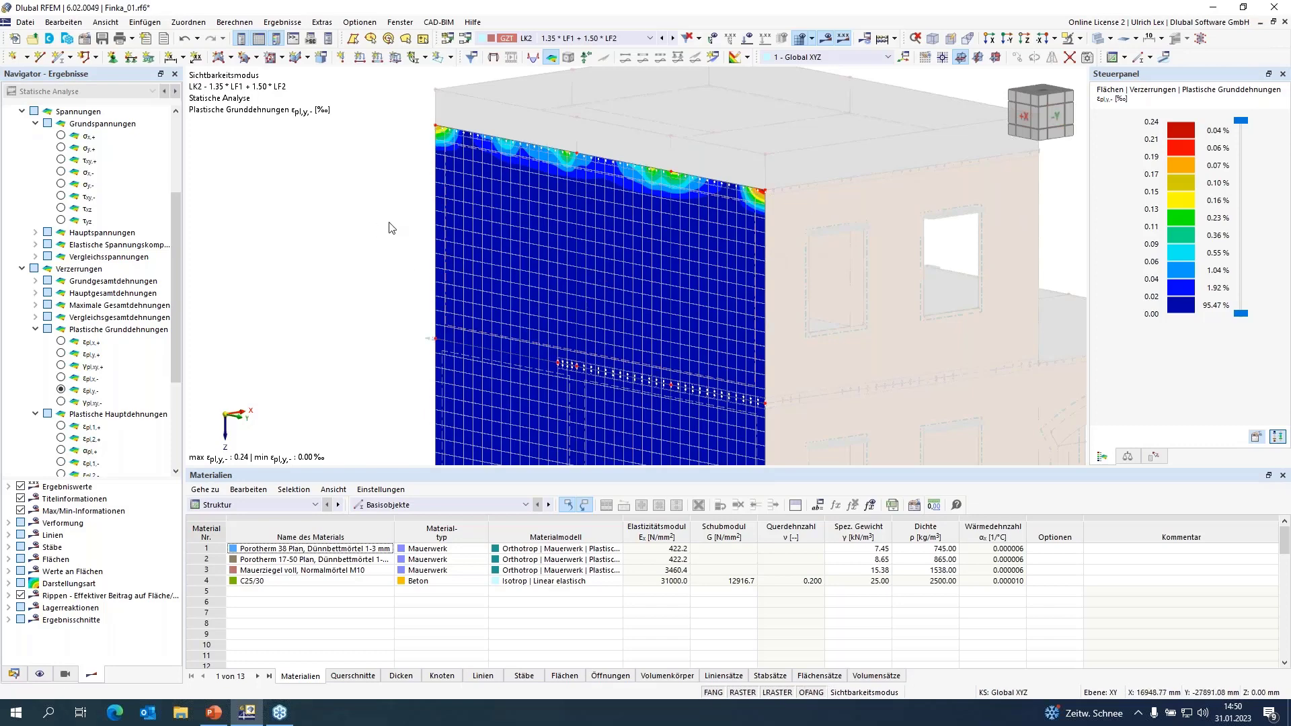
- Show the whole building again and inspect the plastic strains εpl,y,− around the terrace arches
{"action": "scroll", "coordinate": [555, 156], "scroll_direction": "down", "scroll_amount": 3}
{"action": "middle_click_drag", "start_coordinate": [955, 280], "coordinate": [683, 288], "text": "ctrl"}
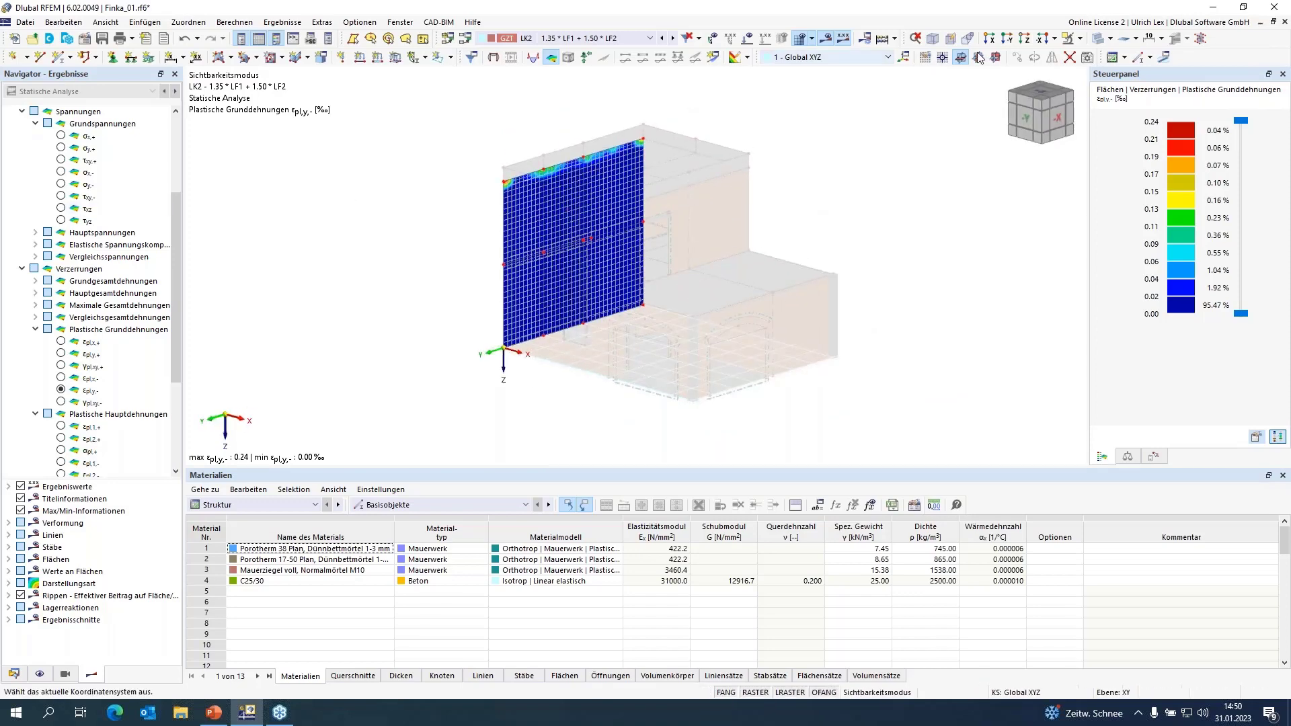
{"action": "left_click", "coordinate": [1080, 39]}
{"action": "left_click", "coordinate": [1069, 125]}
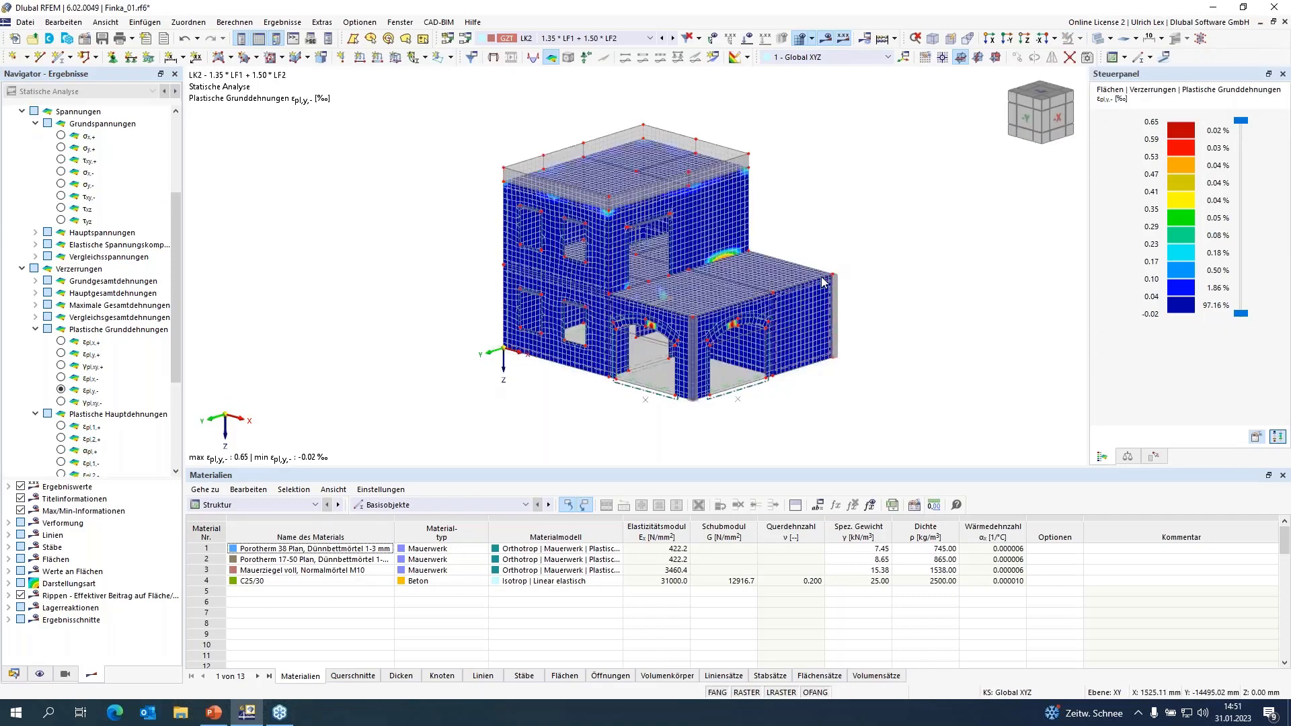
{"action": "scroll", "coordinate": [696, 382], "scroll_direction": "up", "scroll_amount": 1}
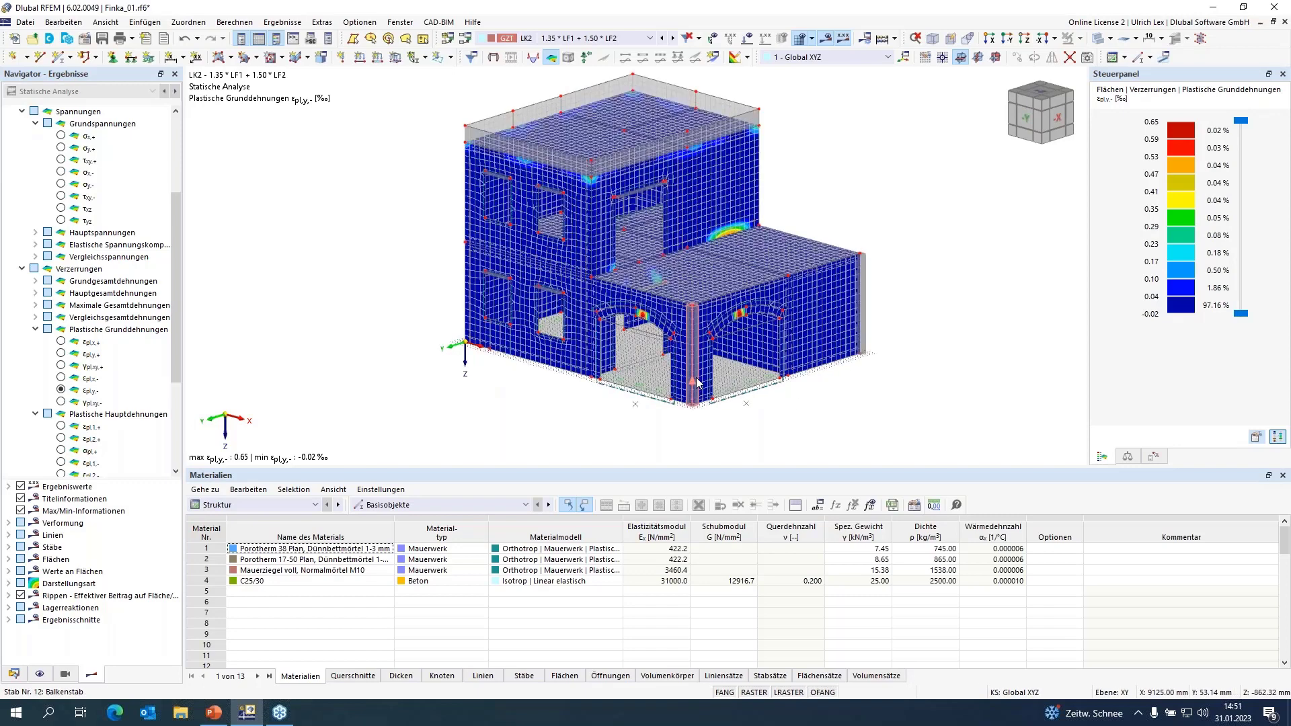
{"action": "scroll", "coordinate": [696, 382], "scroll_direction": "up", "scroll_amount": 2}
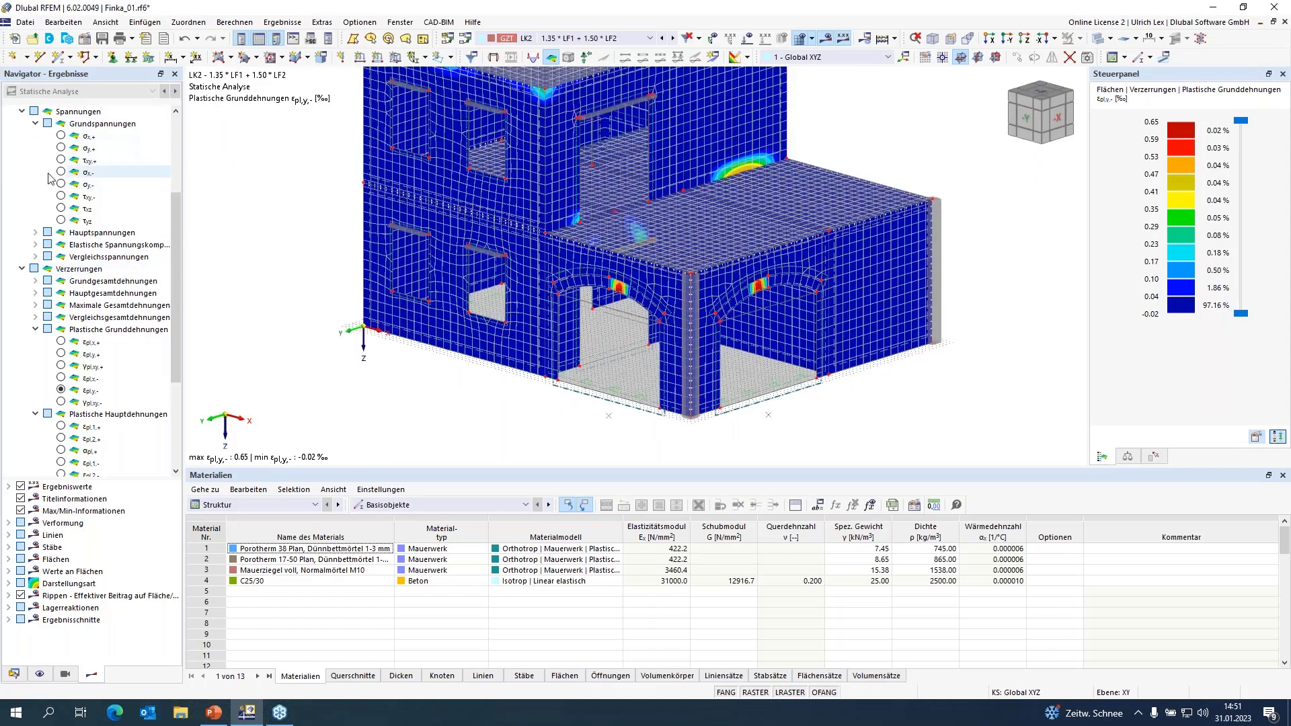
- Display the member axial forces N without the surface results and inspect them at the window lintels and terrace arches
{"action": "scroll", "coordinate": [49, 175], "scroll_direction": "up", "scroll_amount": 4}
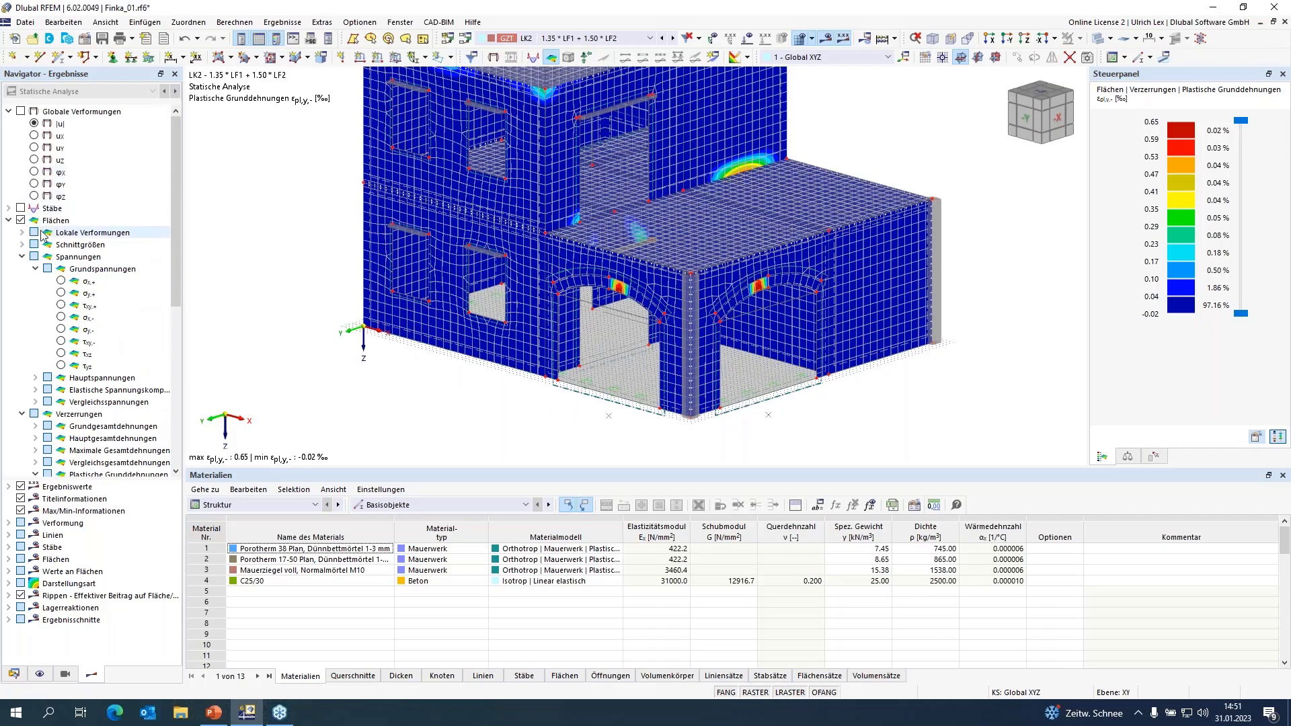
{"action": "left_click", "coordinate": [20, 208]}
{"action": "left_click", "coordinate": [8, 208]}
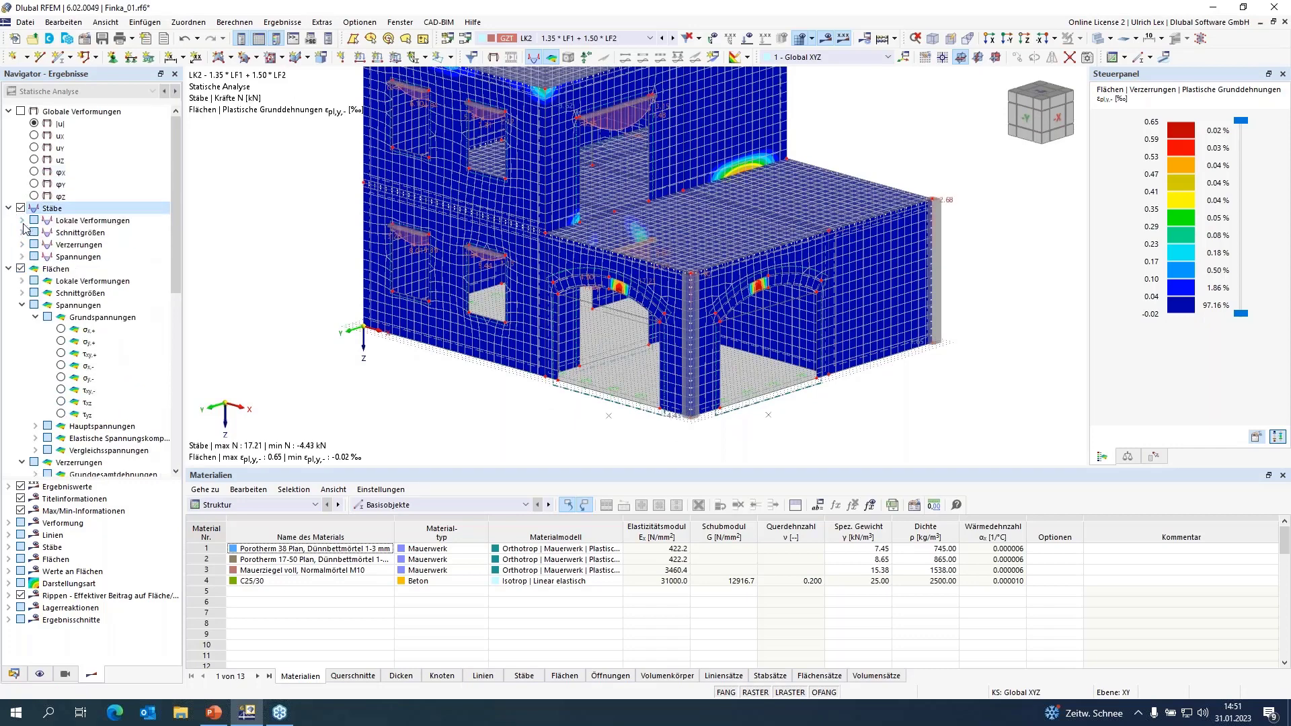
{"action": "left_click", "coordinate": [22, 232]}
{"action": "left_click", "coordinate": [49, 244]}
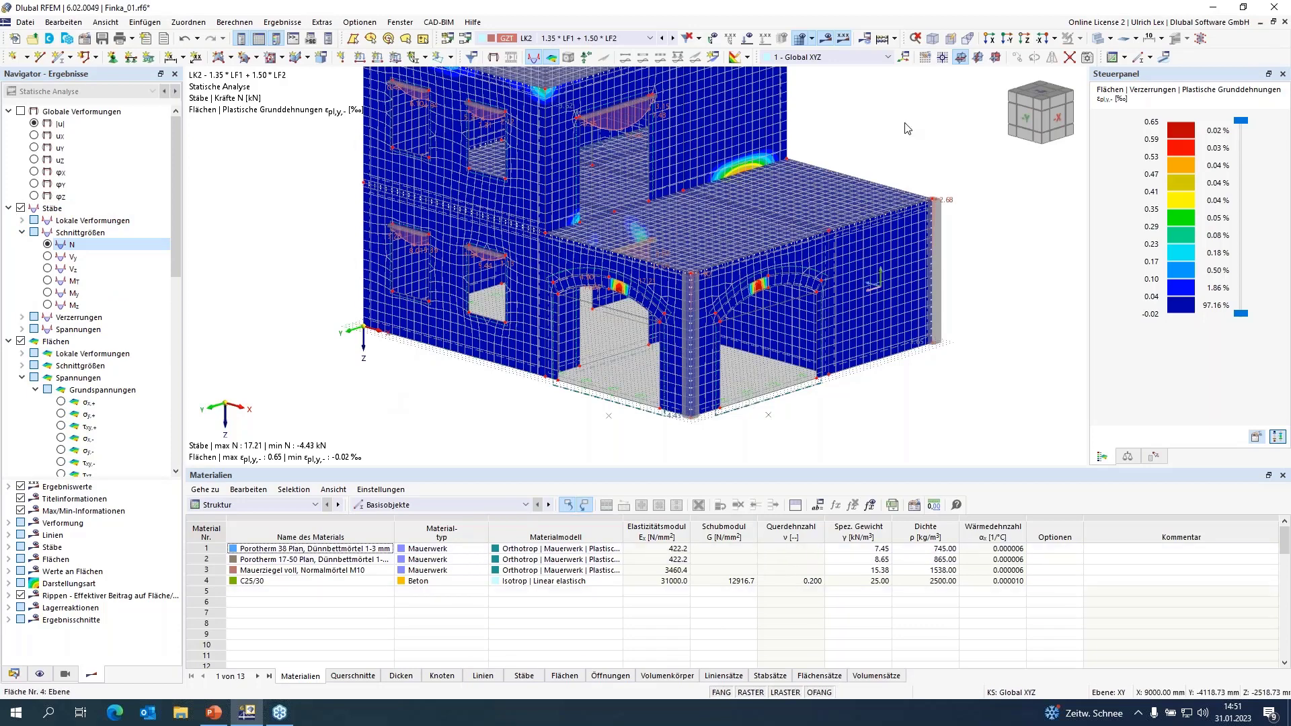
{"action": "left_click", "coordinate": [21, 341]}
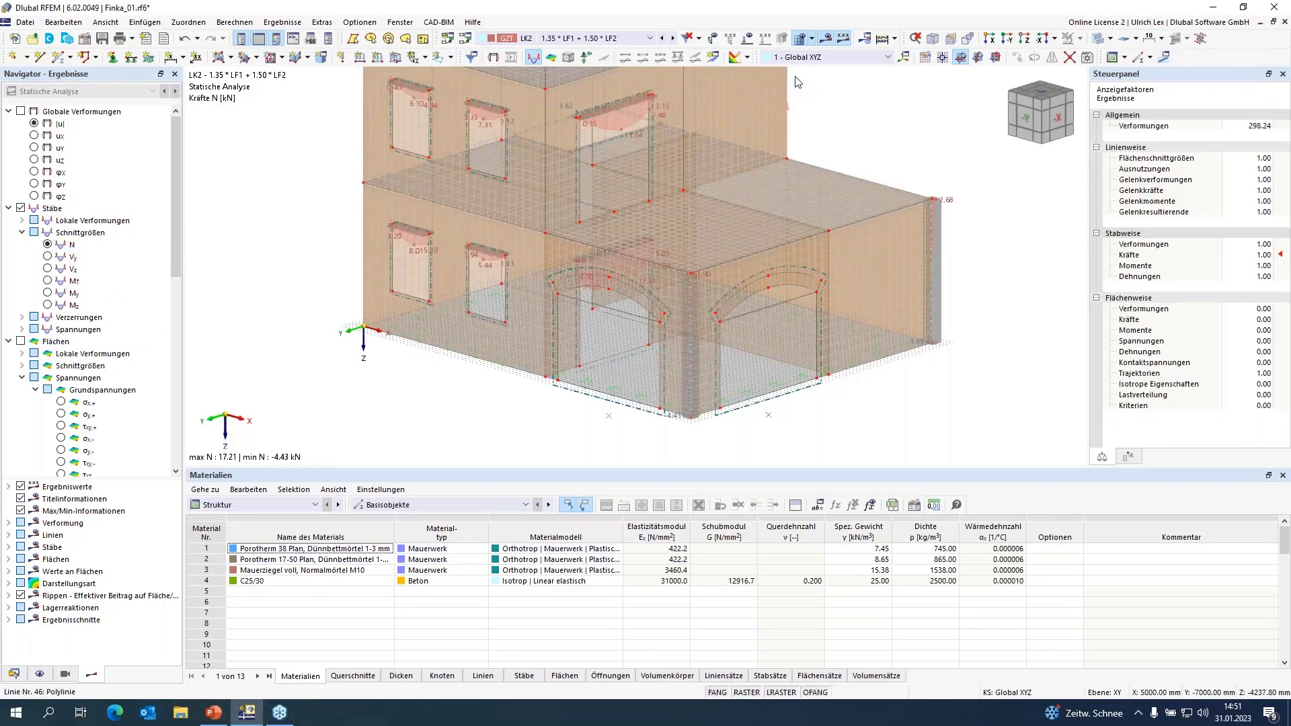
{"action": "left_click", "coordinate": [802, 39]}
{"action": "right_click_drag", "start_coordinate": [840, 222], "coordinate": [898, 218]}
{"action": "left_click", "coordinate": [951, 217]}
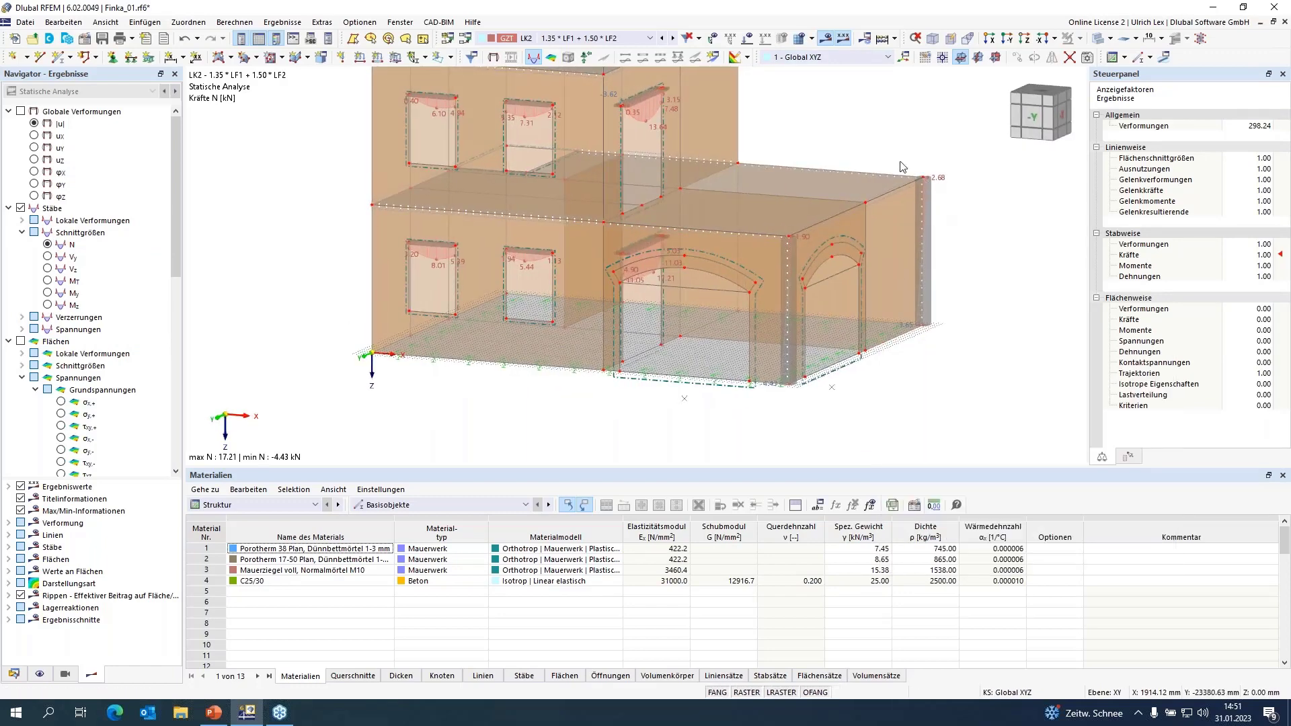
- Inspect the member axial forces N at the terrace corner columns and around the building to the windowless side wall
{"action": "scroll", "coordinate": [926, 187], "scroll_direction": "up", "scroll_amount": 2}
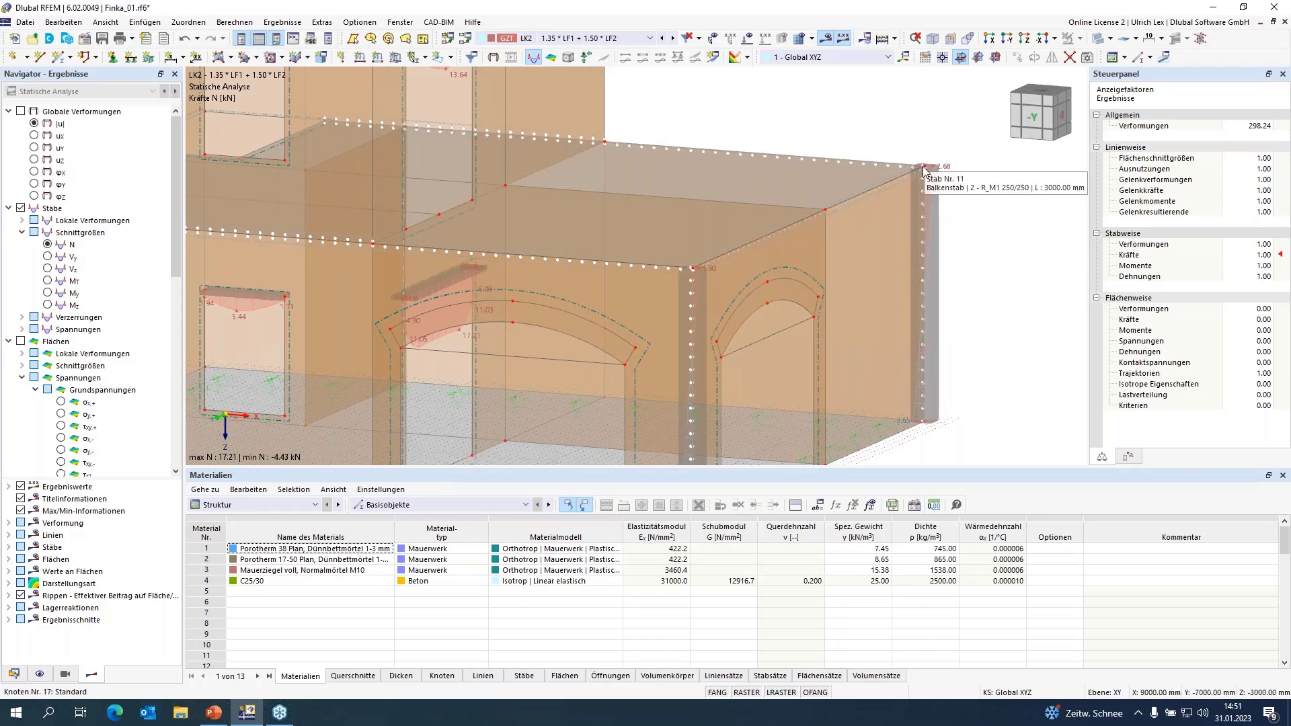
{"action": "scroll", "coordinate": [946, 160], "scroll_direction": "down", "scroll_amount": 1}
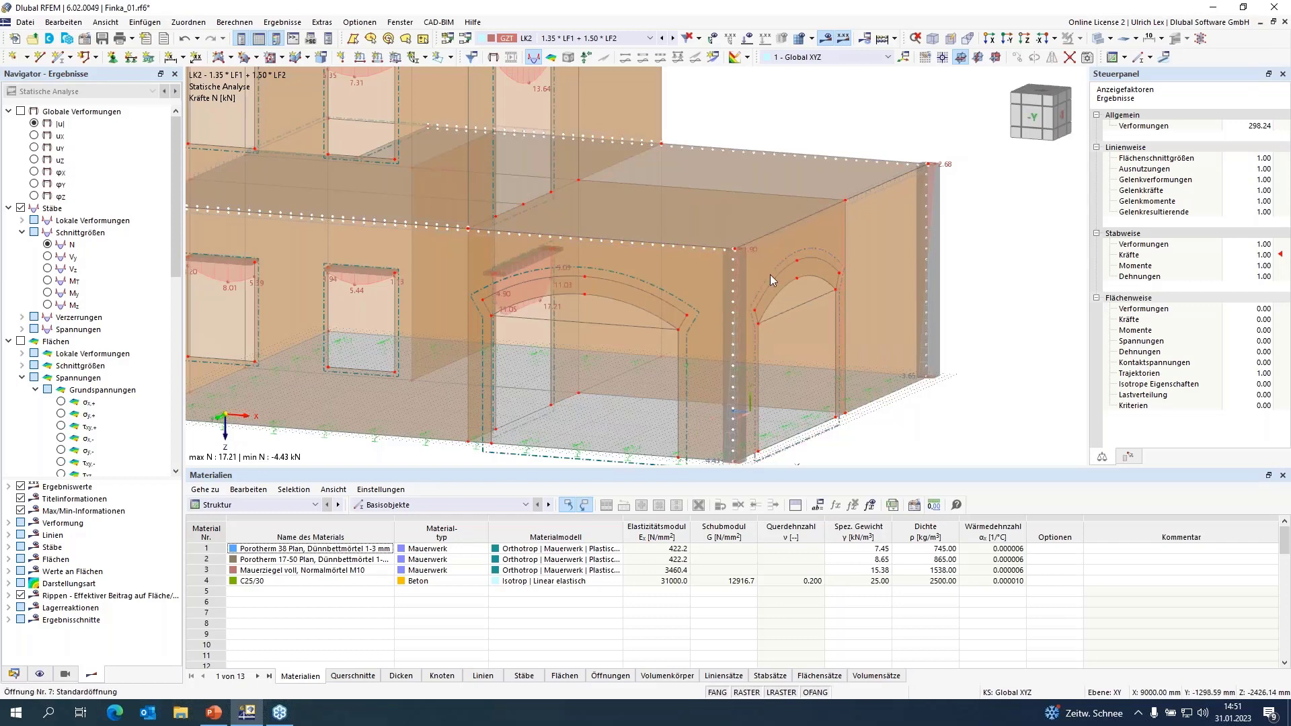
{"action": "scroll", "coordinate": [833, 279], "scroll_direction": "down", "scroll_amount": 1}
{"action": "scroll", "coordinate": [852, 306], "scroll_direction": "down", "scroll_amount": 1}
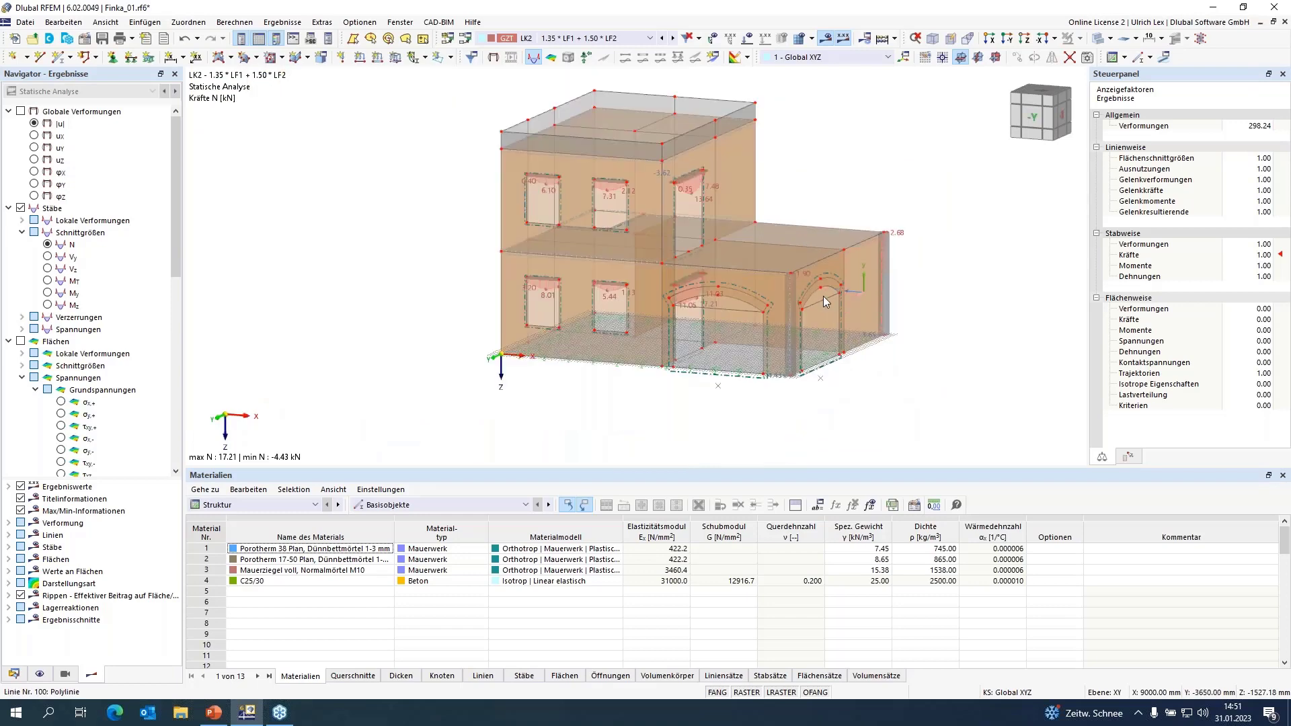
{"action": "mouse_move", "coordinate": [948, 291]}
{"action": "middle_mouse_down"}
{"action": "mouse_move", "coordinate": [916, 289]}
{"action": "mouse_move", "coordinate": [934, 300]}
{"action": "middle_mouse_up"}
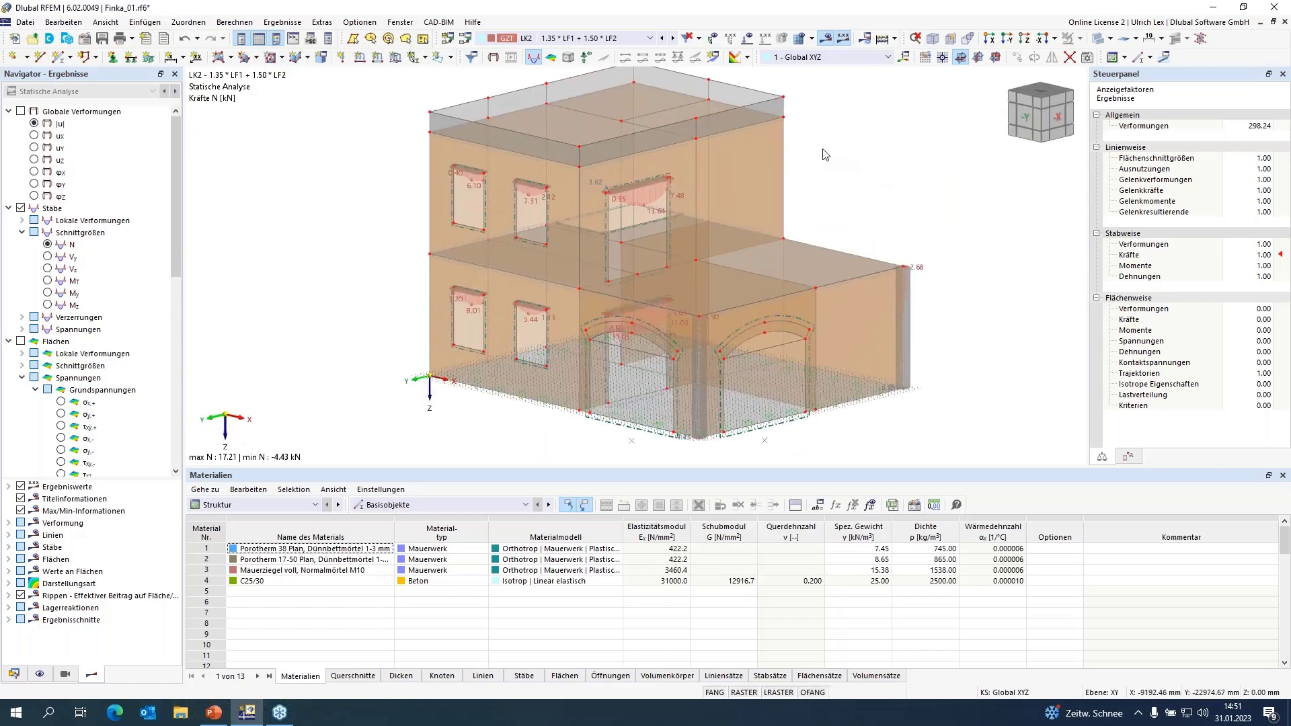
{"action": "scroll", "coordinate": [600, 243], "scroll_direction": "up", "scroll_amount": 1}
{"action": "middle_click_drag", "start_coordinate": [384, 321], "coordinate": [347, 341]}
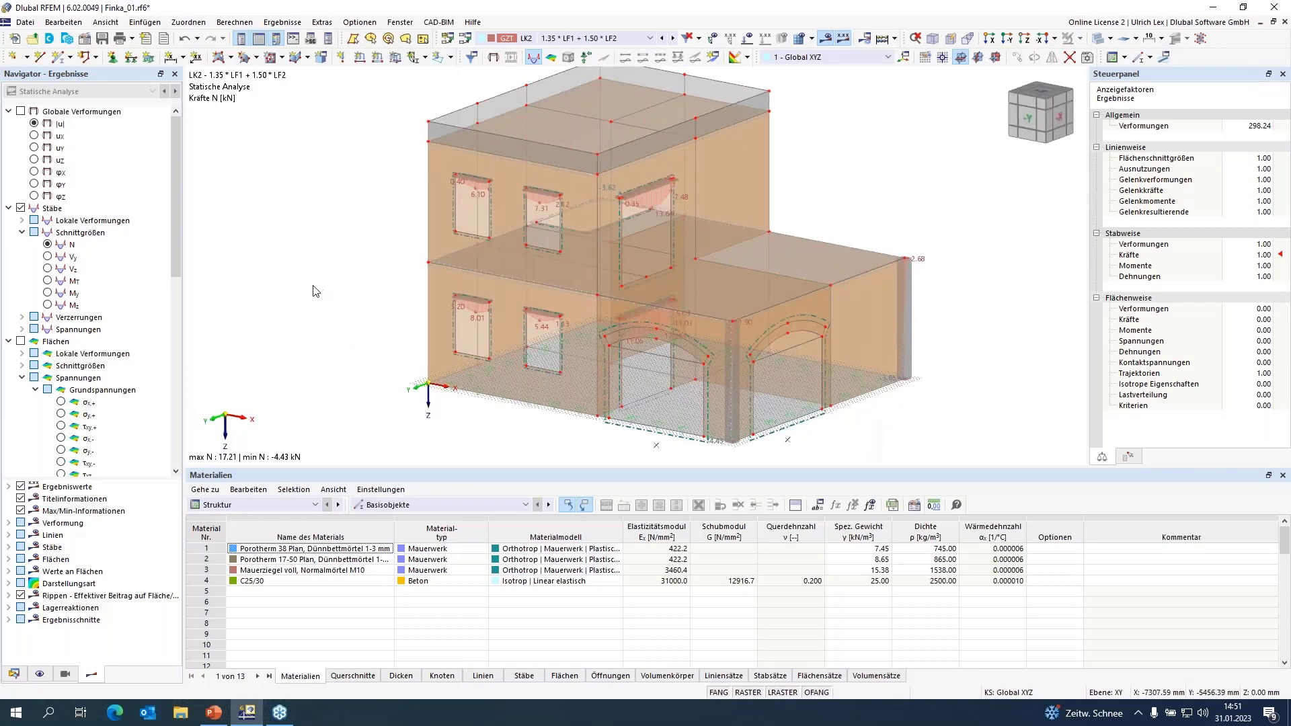
{"action": "middle_click_drag", "start_coordinate": [305, 300], "coordinate": [558, 308], "text": "ctrl"}
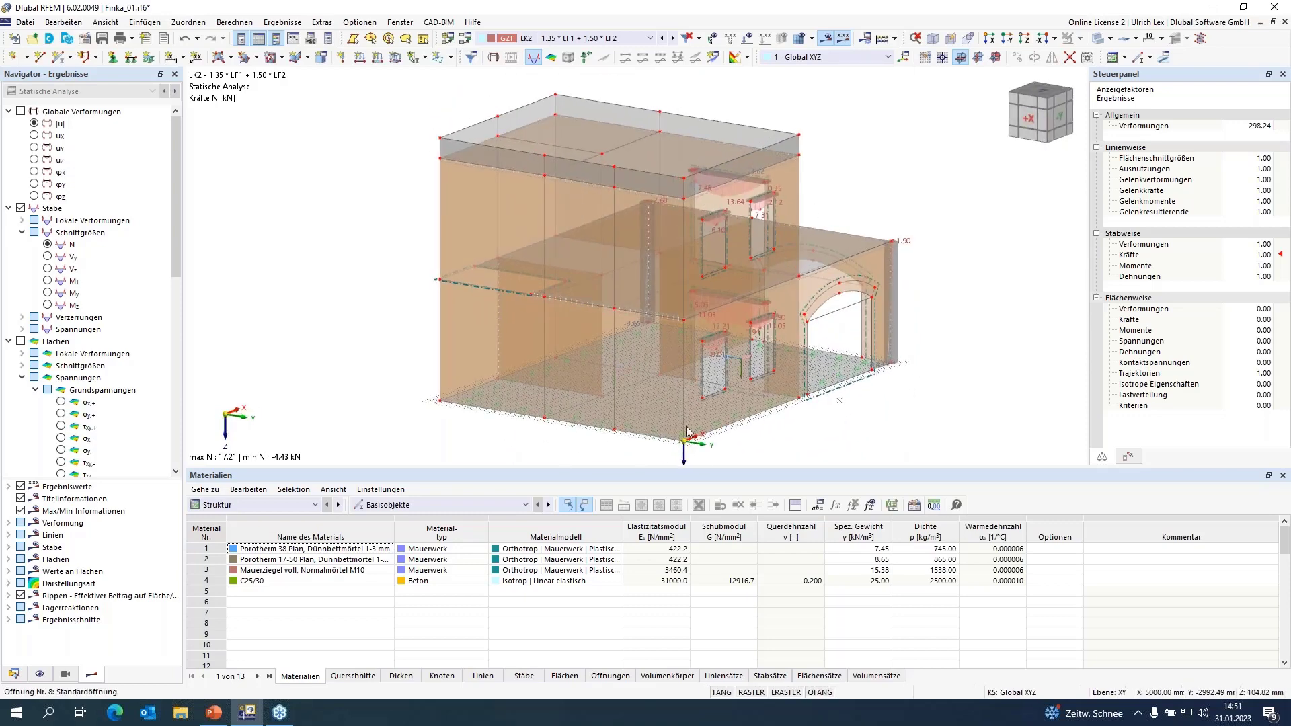
- Start a new member on the two vertical lines of the windowless side wall and set its type to Ergebnisstab
{"action": "mouse_move", "coordinate": [631, 416]}
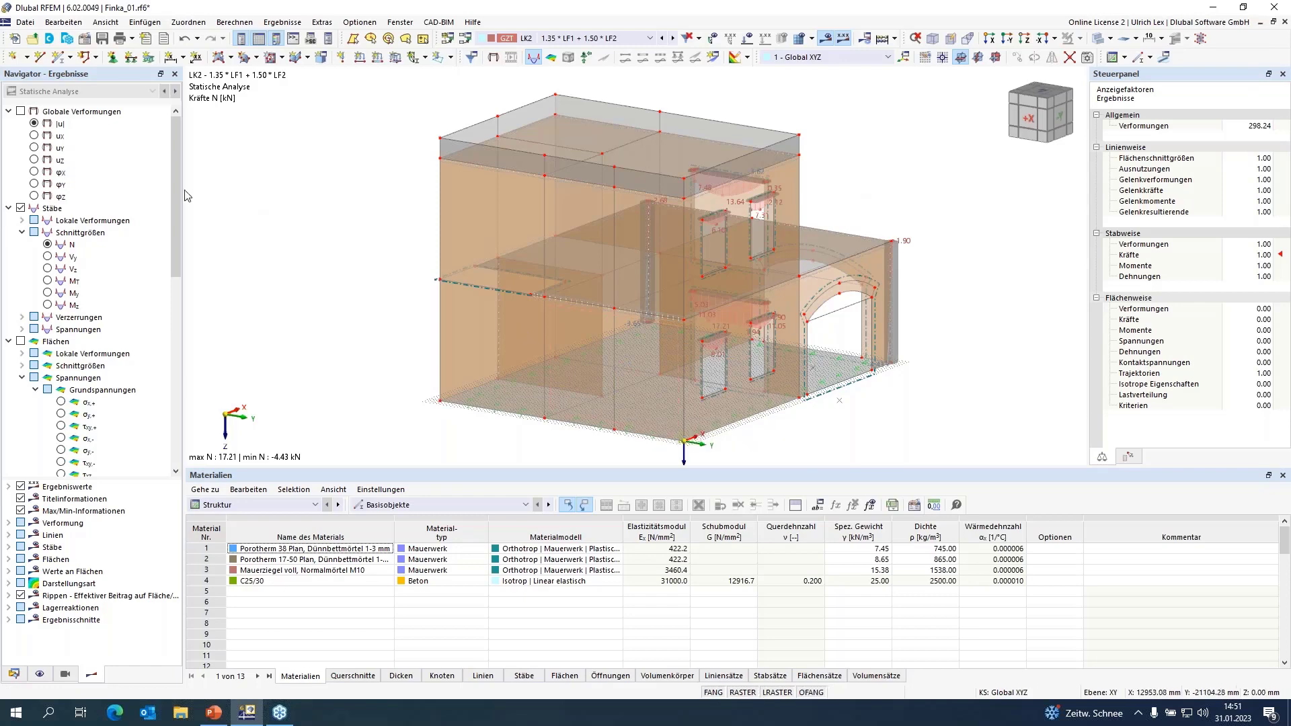
{"action": "left_click", "coordinate": [58, 59]}
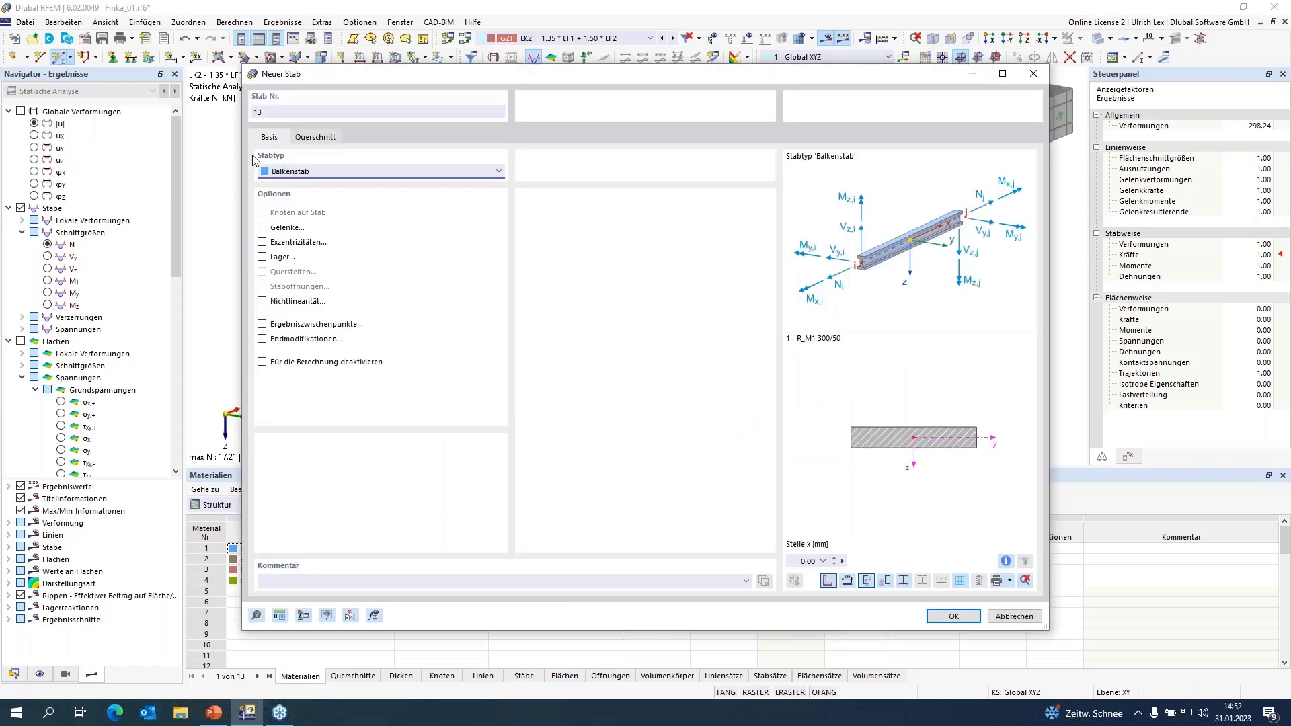
{"action": "left_click", "coordinate": [1014, 616]}
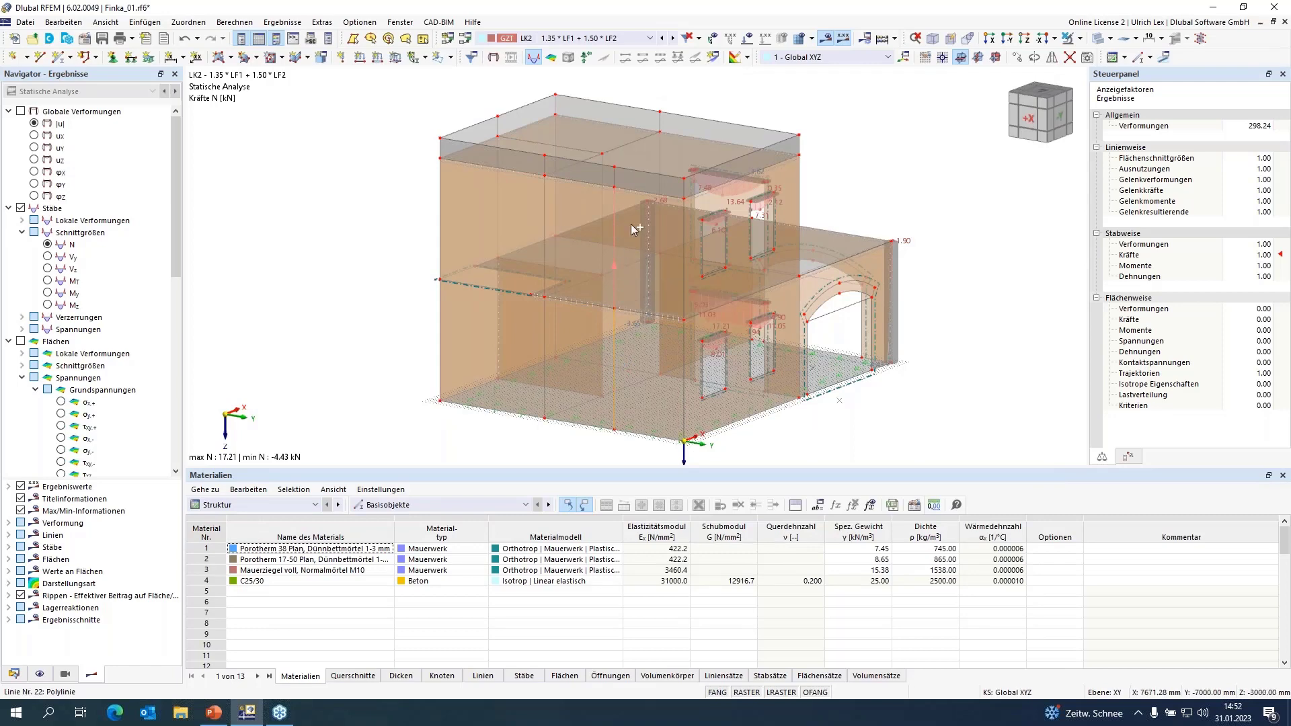
{"action": "double_click", "coordinate": [612, 268]}
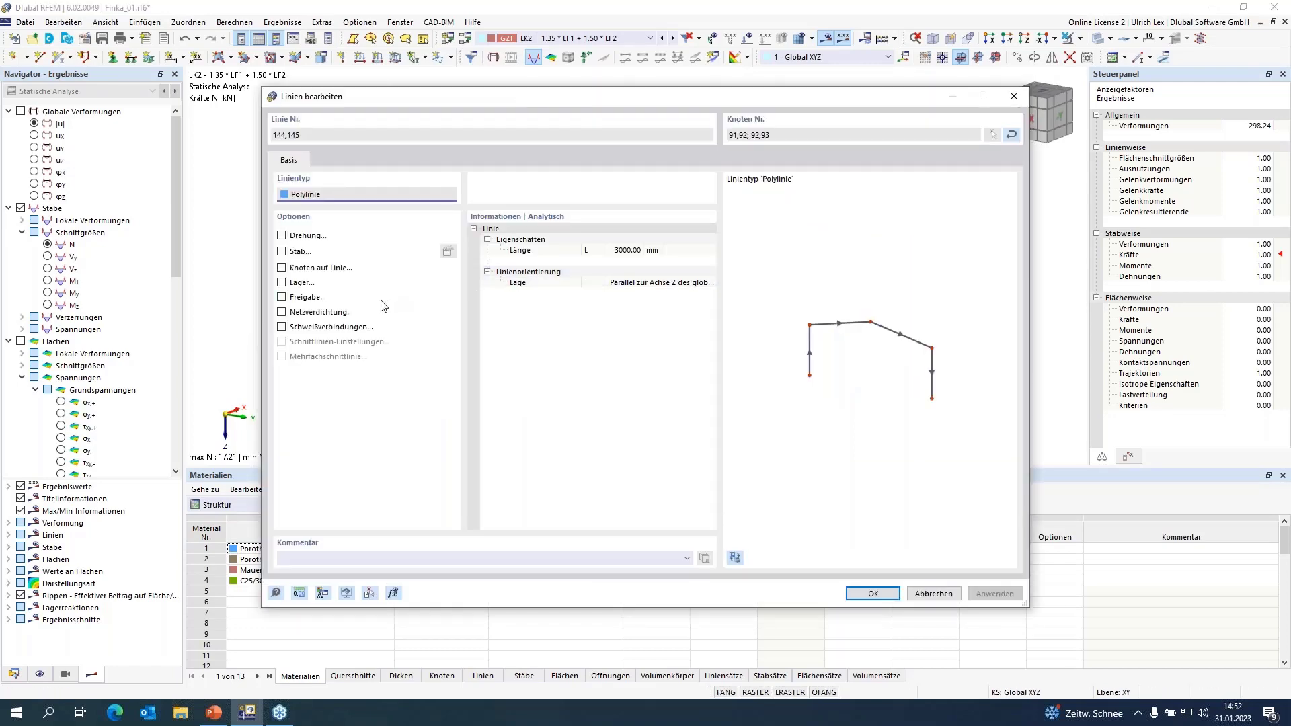
{"action": "left_click", "coordinate": [303, 249]}
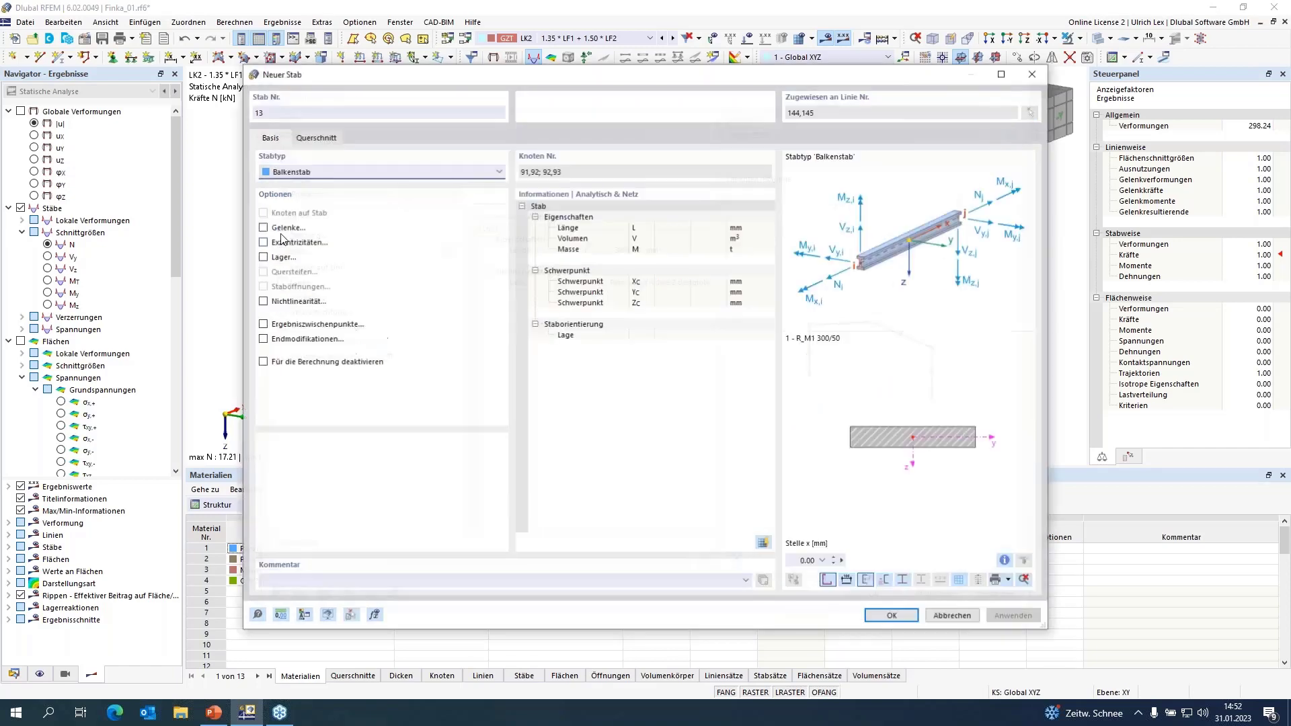
{"action": "left_click", "coordinate": [314, 137]}
{"action": "left_click", "coordinate": [281, 138]}
{"action": "left_click", "coordinate": [316, 174]}
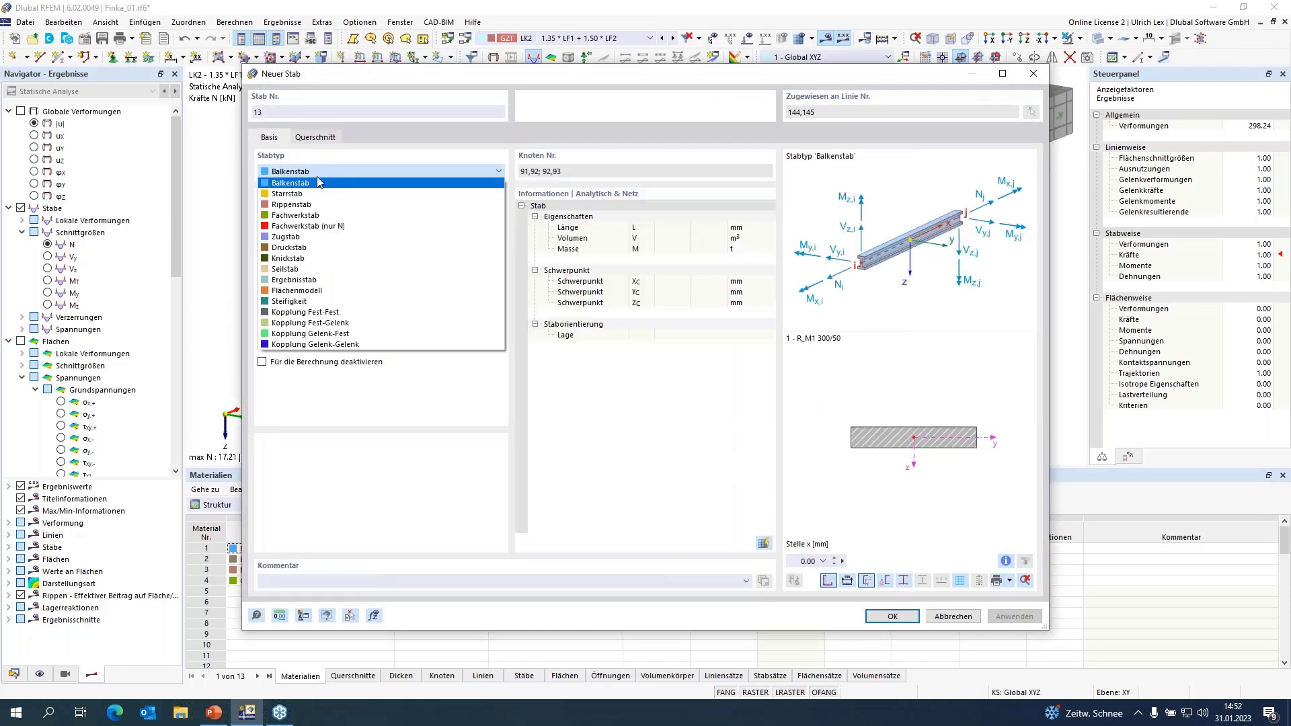
{"action": "key", "text": "Escape"}
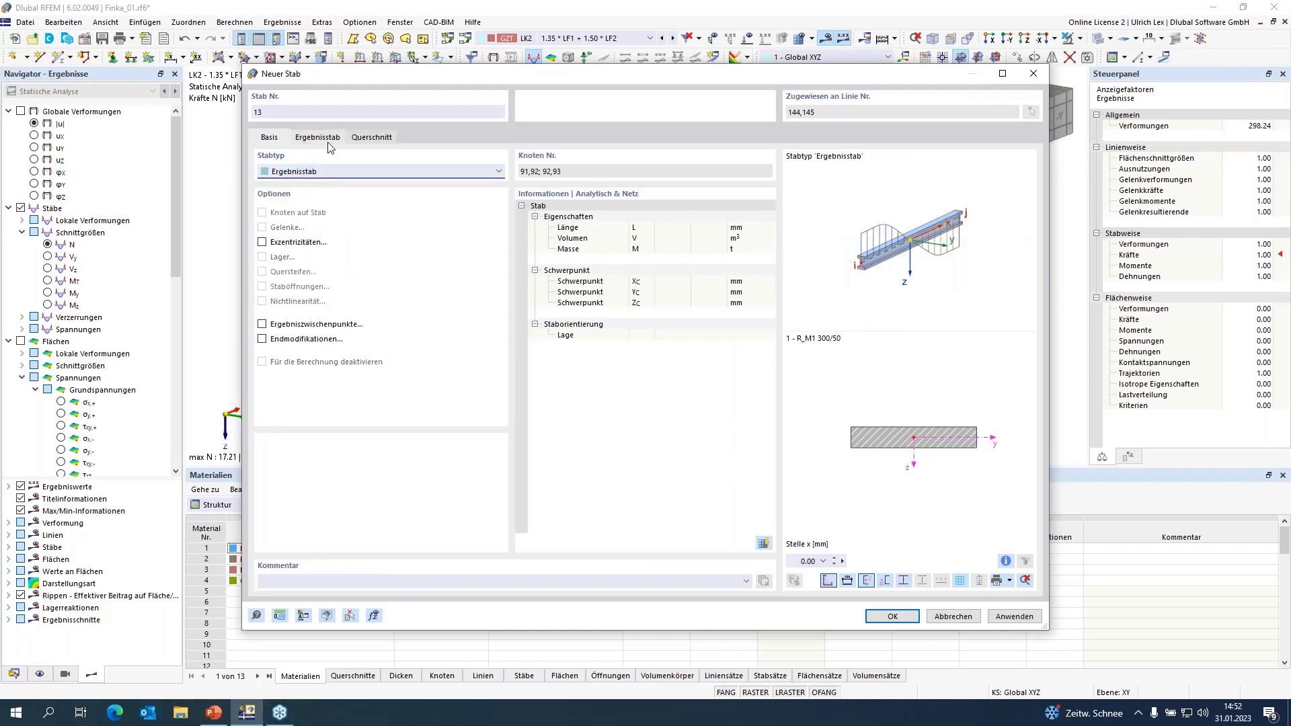
- Integrate the result member's stresses and forces within a block with a square base, with dimension Yz of 1000 mm
{"action": "left_click", "coordinate": [317, 137]}
{"action": "left_click", "coordinate": [497, 188]}
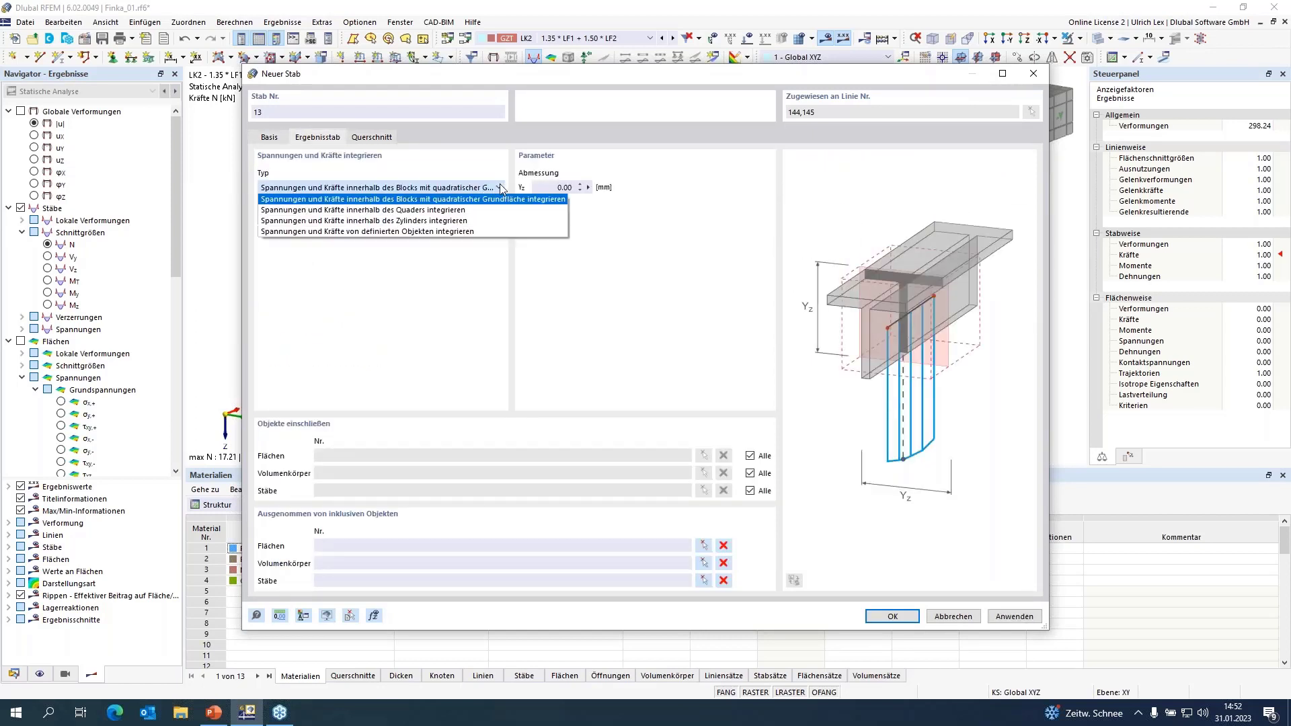
{"action": "left_click", "coordinate": [487, 200]}
{"action": "left_click", "coordinate": [558, 187]}
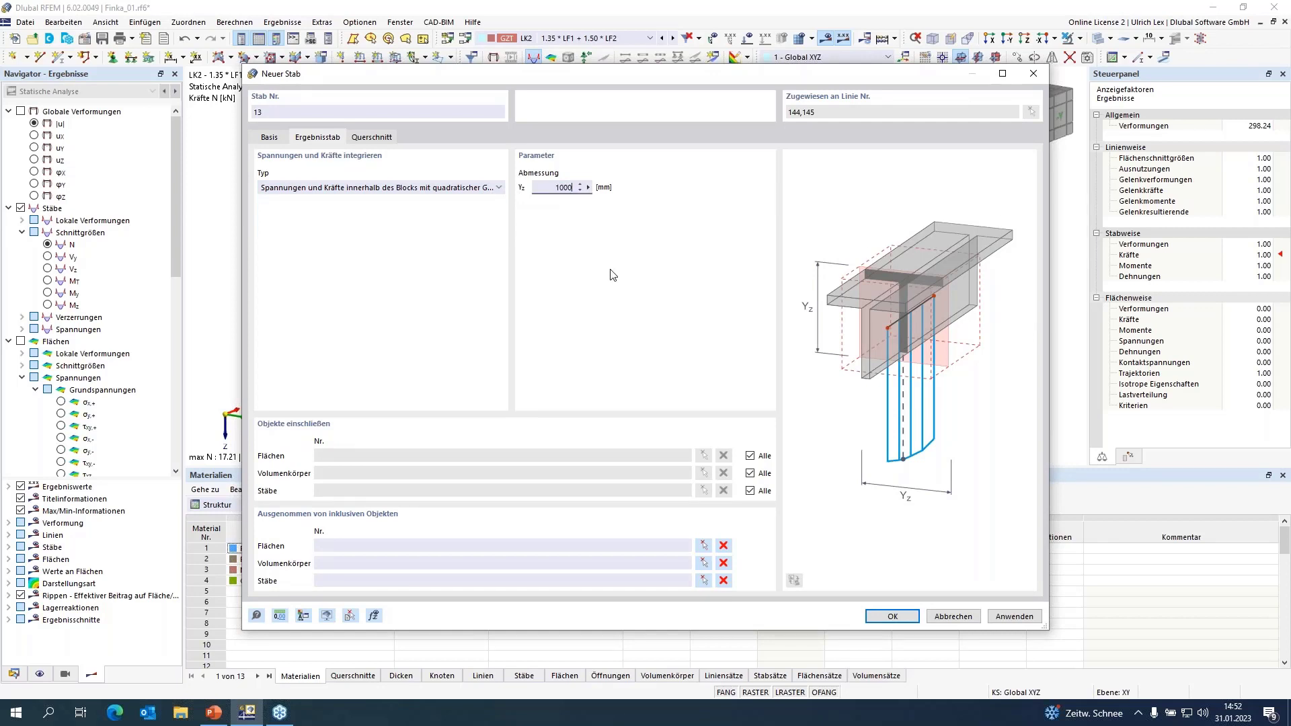
- Give the result members a new 10 × 10 mm solid rectangular C25/30 cross-section and create them on both lines
{"action": "left_click", "coordinate": [373, 138]}
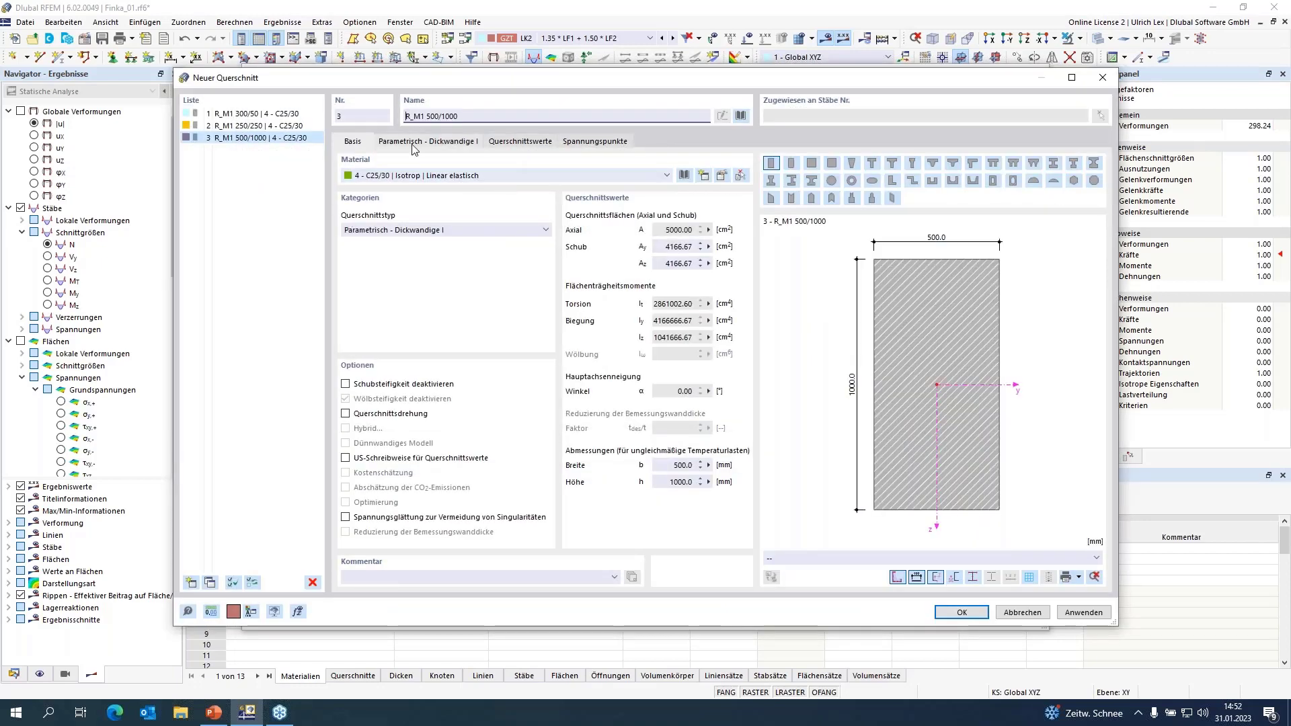
{"action": "left_click", "coordinate": [412, 143]}
{"action": "double_click", "coordinate": [438, 183]}
{"action": "type", "text": "10"}
{"action": "key", "text": "Tab"}
{"action": "type", "text": "10"}
{"action": "key", "text": "Return"}
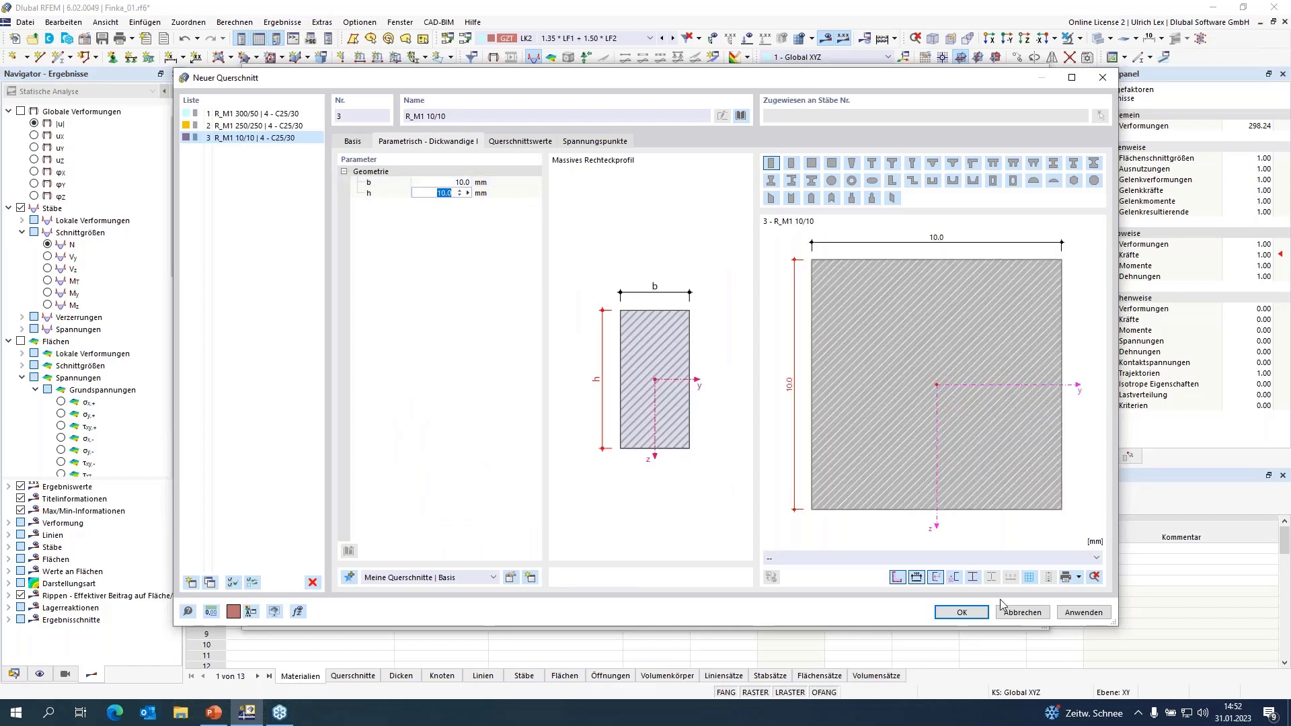
{"action": "left_click", "coordinate": [981, 619]}
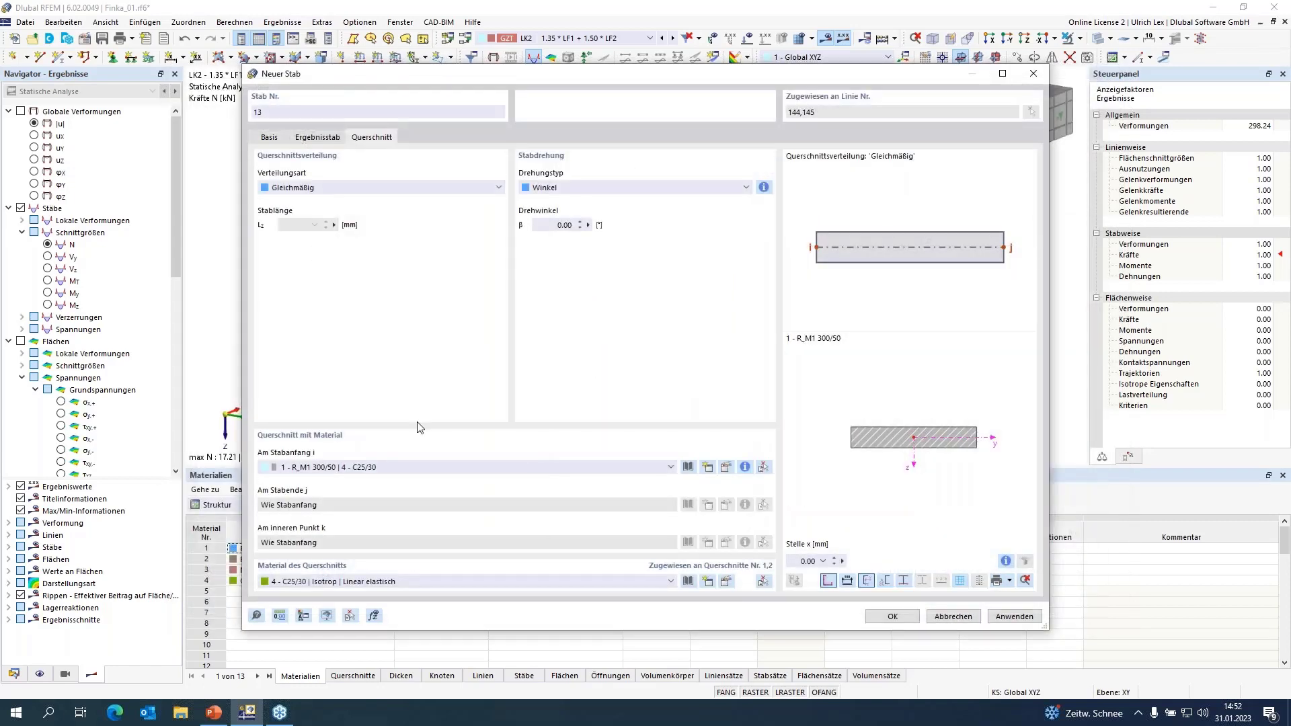
{"action": "left_click", "coordinate": [911, 617]}
{"action": "left_click", "coordinate": [858, 593]}
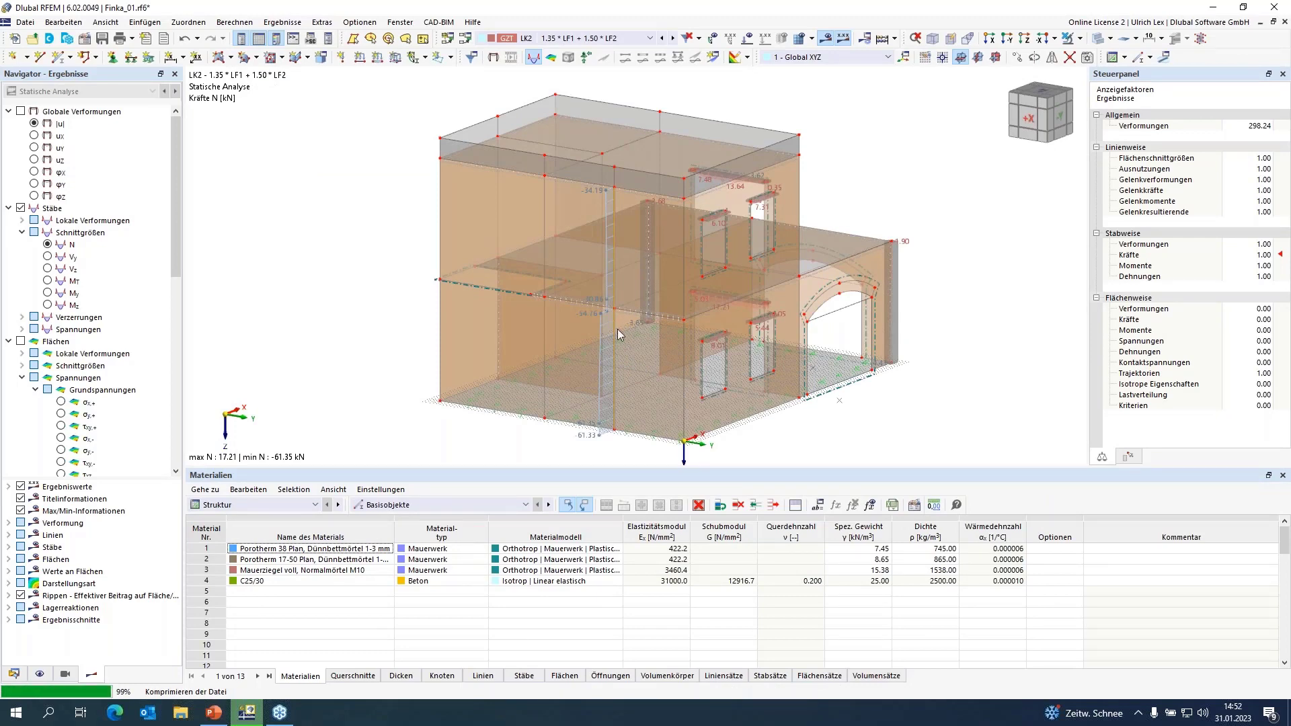
- Restrict the lower-storey result member's included surfaces to the ground-floor side wall, surface 8
{"action": "scroll", "coordinate": [616, 308], "scroll_direction": "up", "scroll_amount": 1}
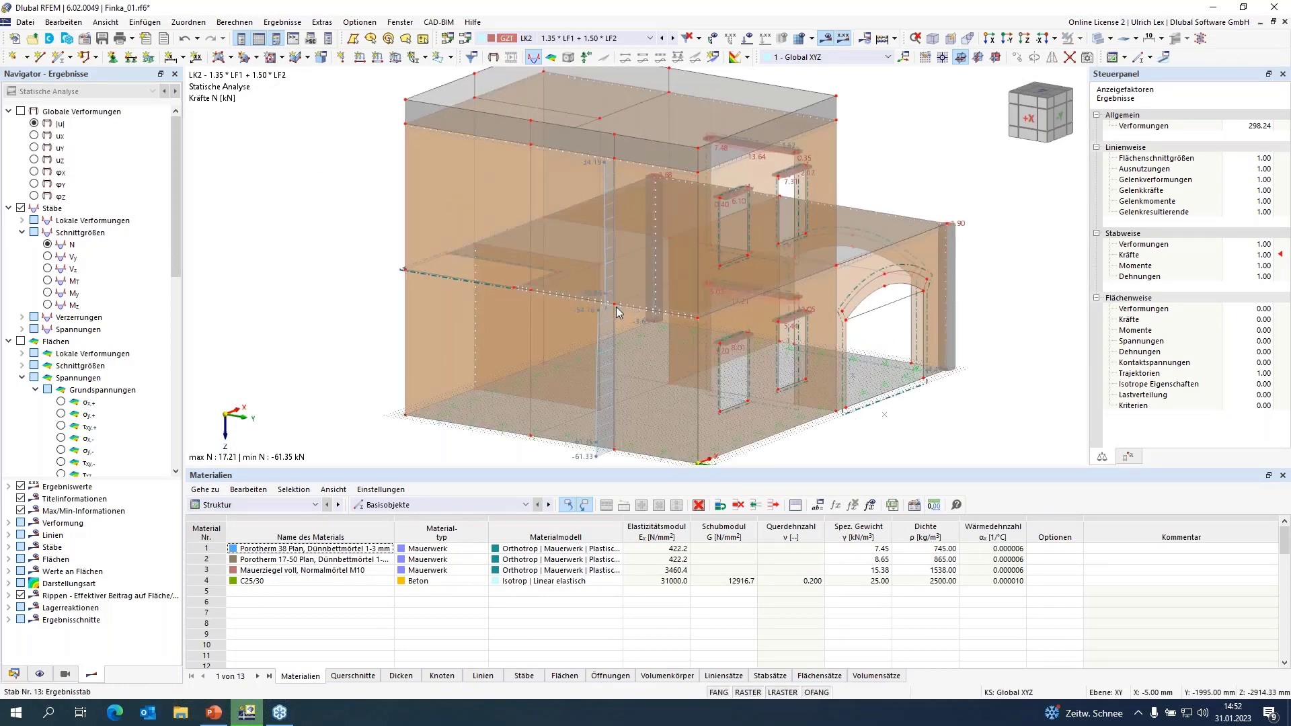
{"action": "scroll", "coordinate": [631, 337], "scroll_direction": "up", "scroll_amount": 5}
{"action": "double_click", "coordinate": [580, 300]}
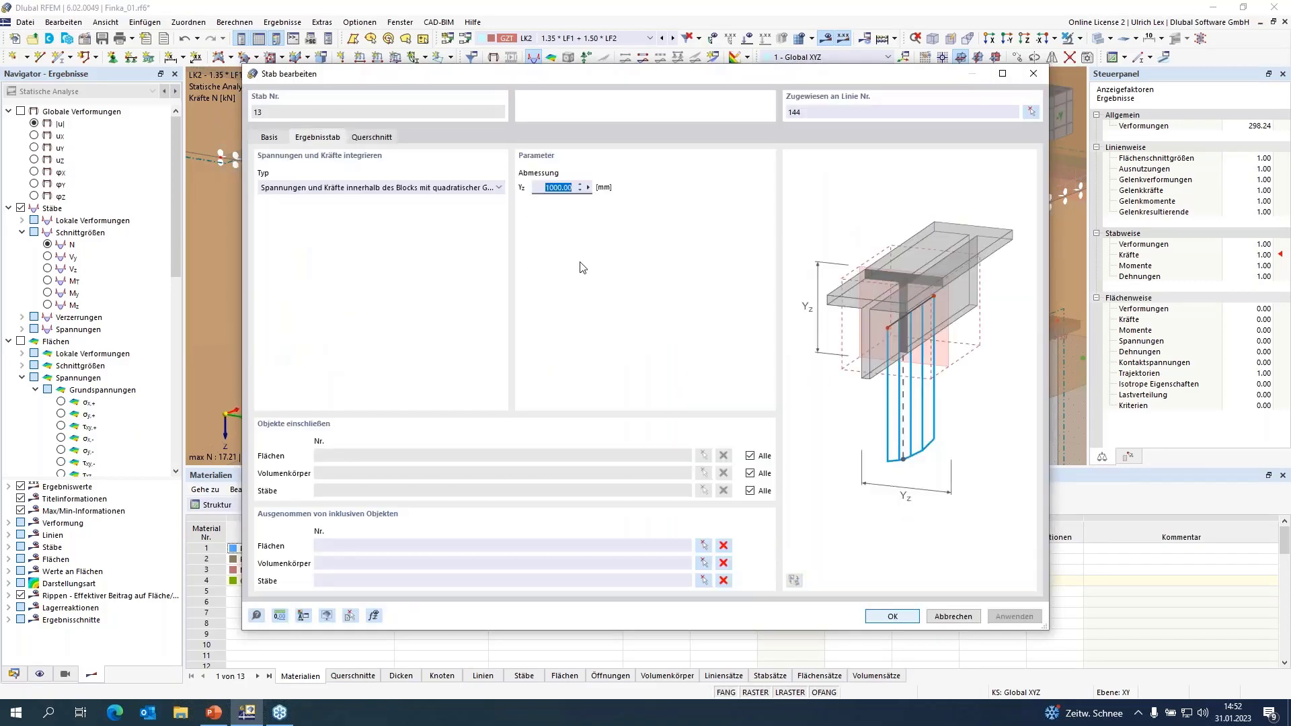
{"action": "left_click", "coordinate": [750, 456]}
{"action": "left_click", "coordinate": [703, 455]}
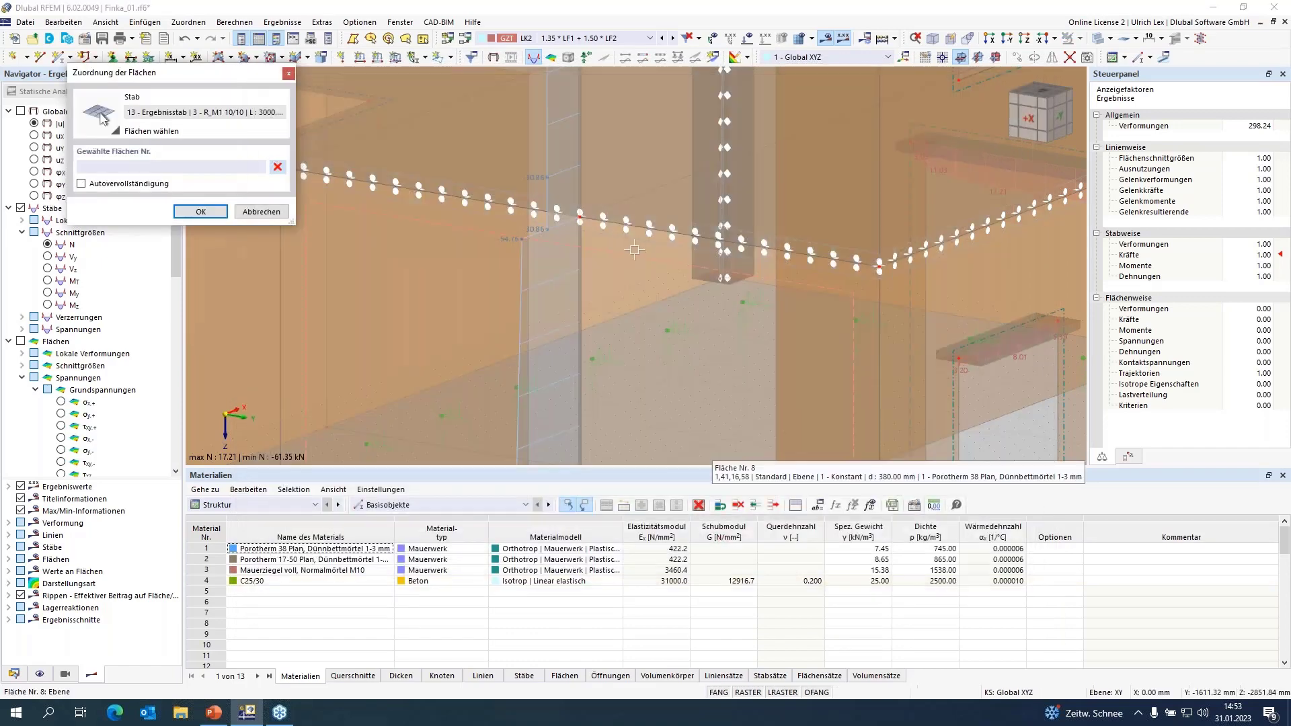
{"action": "left_click", "coordinate": [645, 261]}
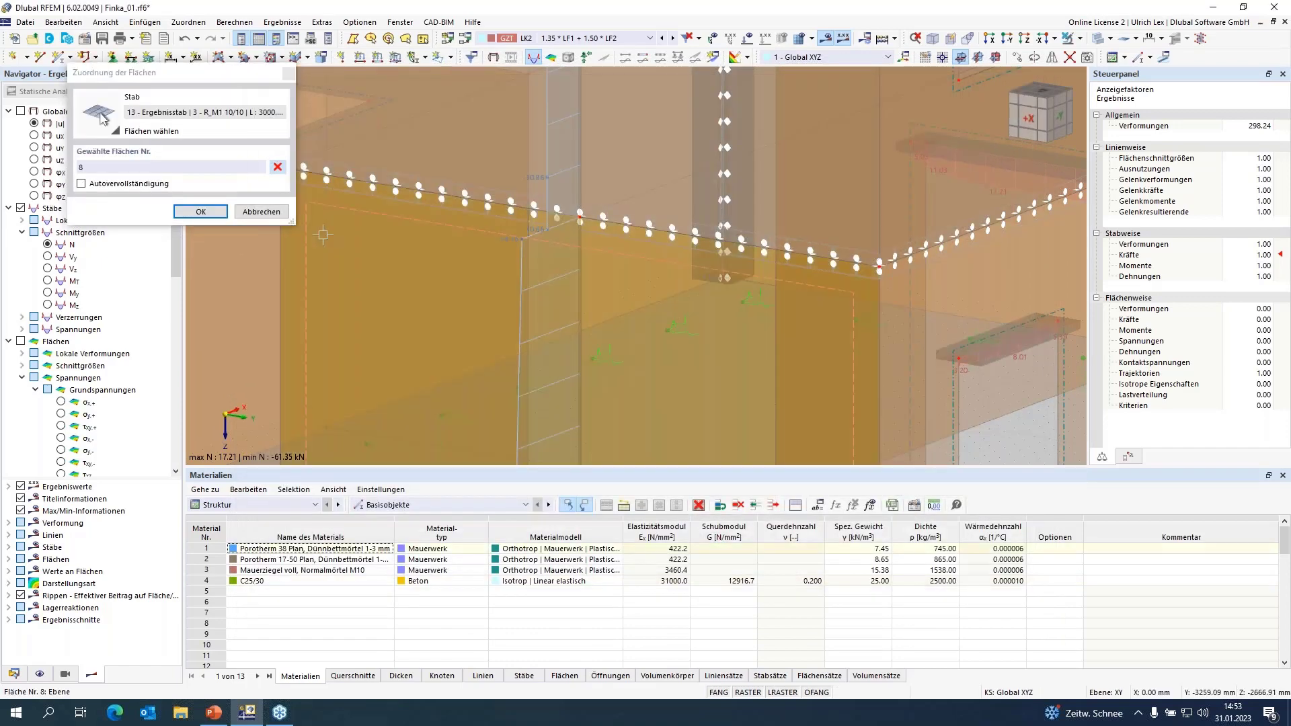
{"action": "left_click", "coordinate": [216, 211]}
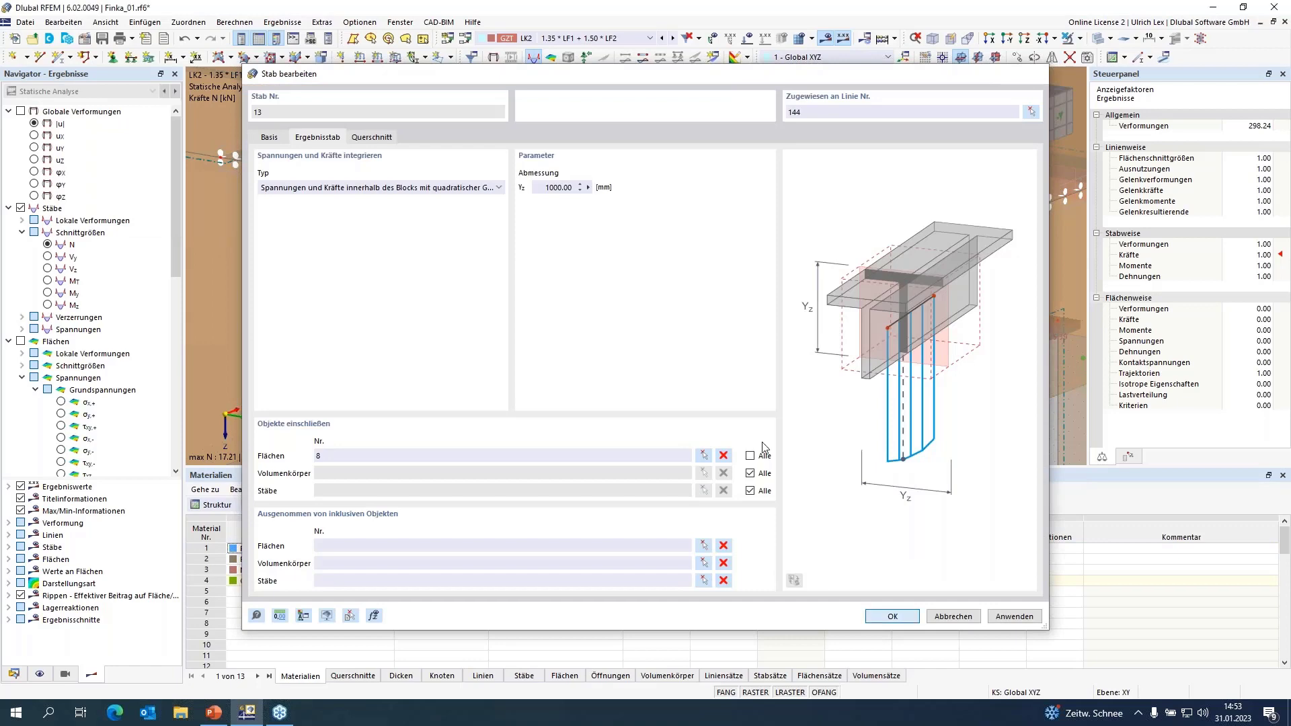
{"action": "left_click", "coordinate": [905, 615]}
- Restrict the upper-storey result member's included surfaces to the upper side wall, surface 12
{"action": "scroll", "coordinate": [688, 428], "scroll_direction": "down", "scroll_amount": 1}
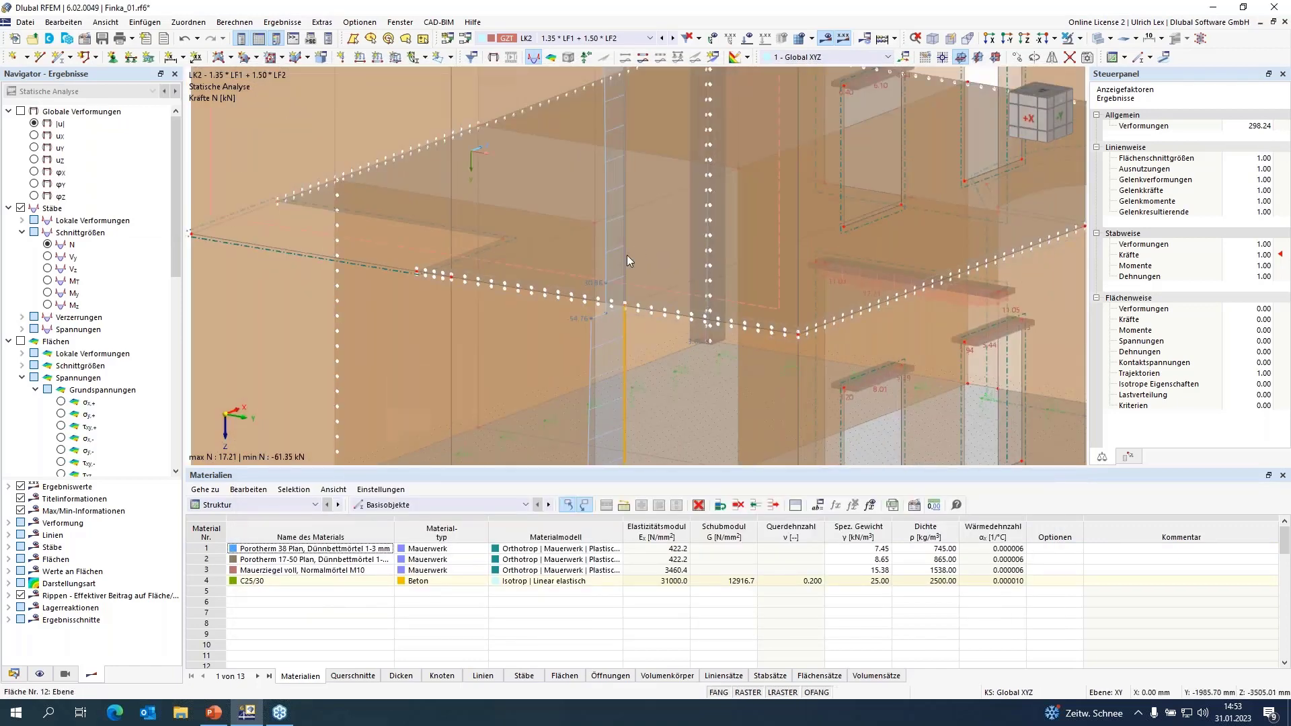
{"action": "double_click", "coordinate": [706, 297]}
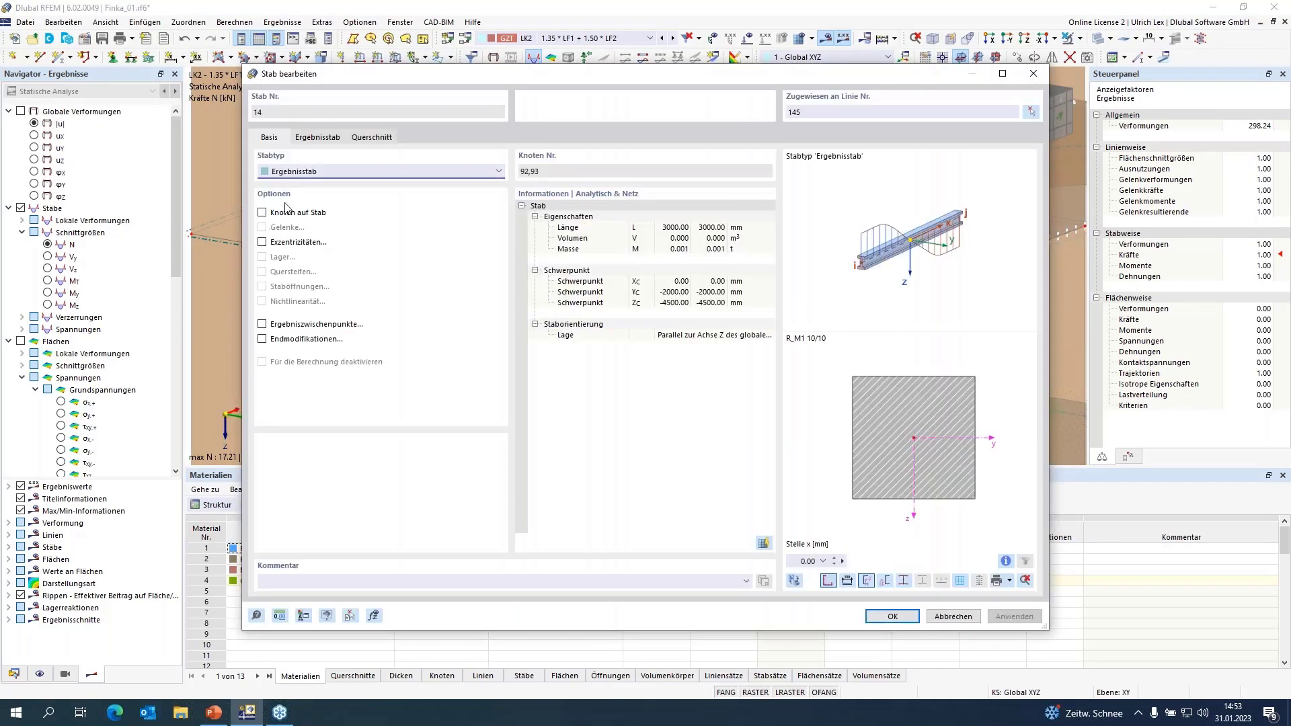
{"action": "left_click", "coordinate": [313, 137]}
{"action": "left_click", "coordinate": [751, 456]}
{"action": "left_click", "coordinate": [703, 455]}
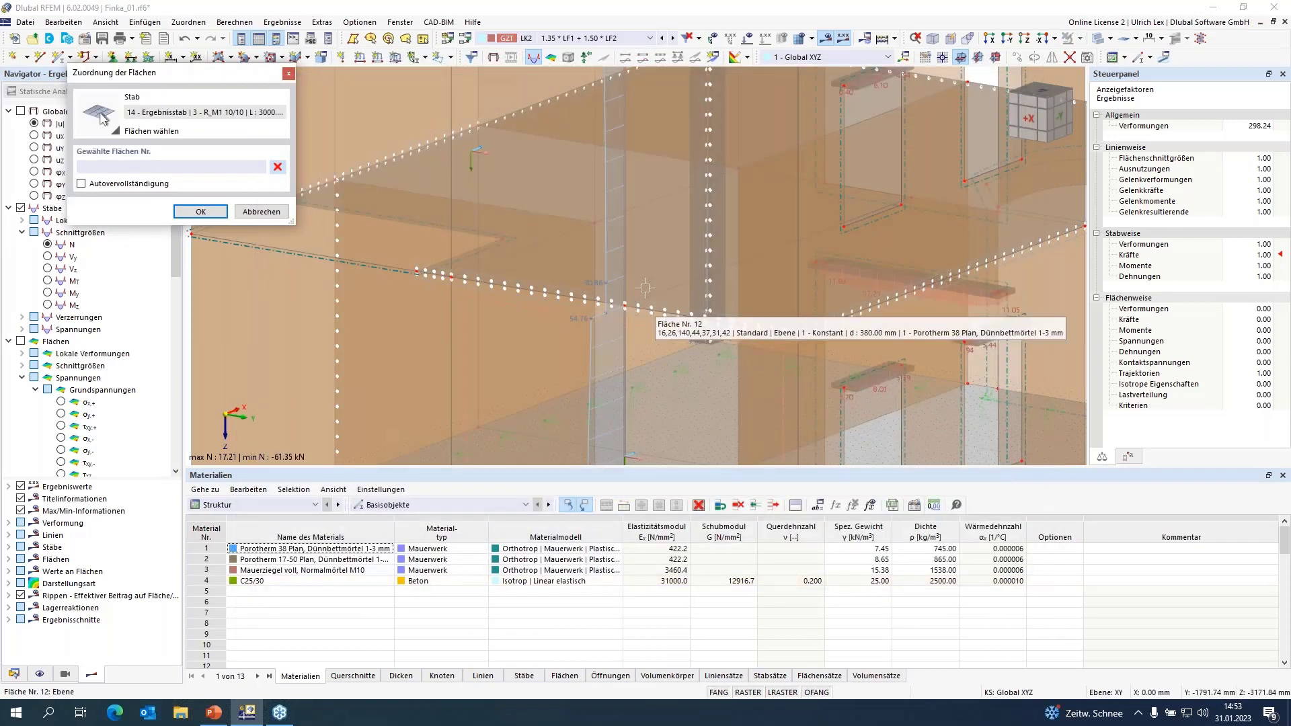
{"action": "left_click", "coordinate": [644, 287]}
{"action": "left_click", "coordinate": [206, 211]}
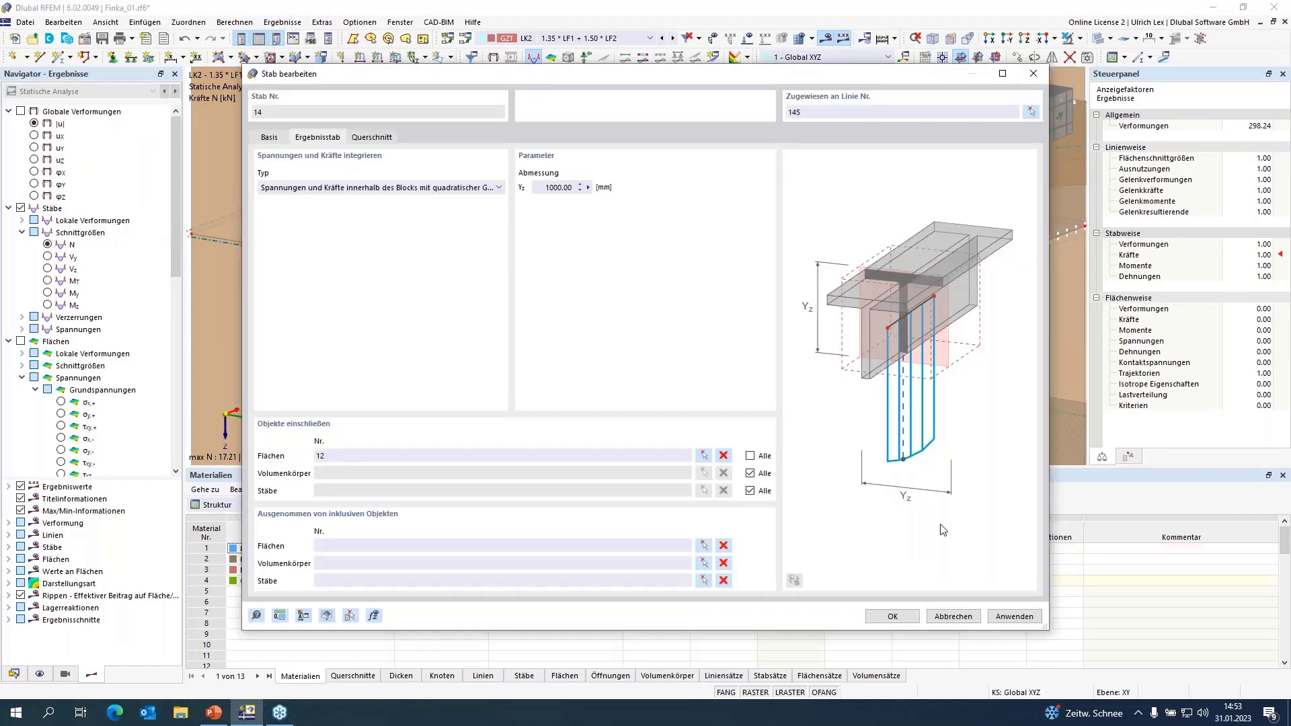
{"action": "left_click", "coordinate": [894, 616]}
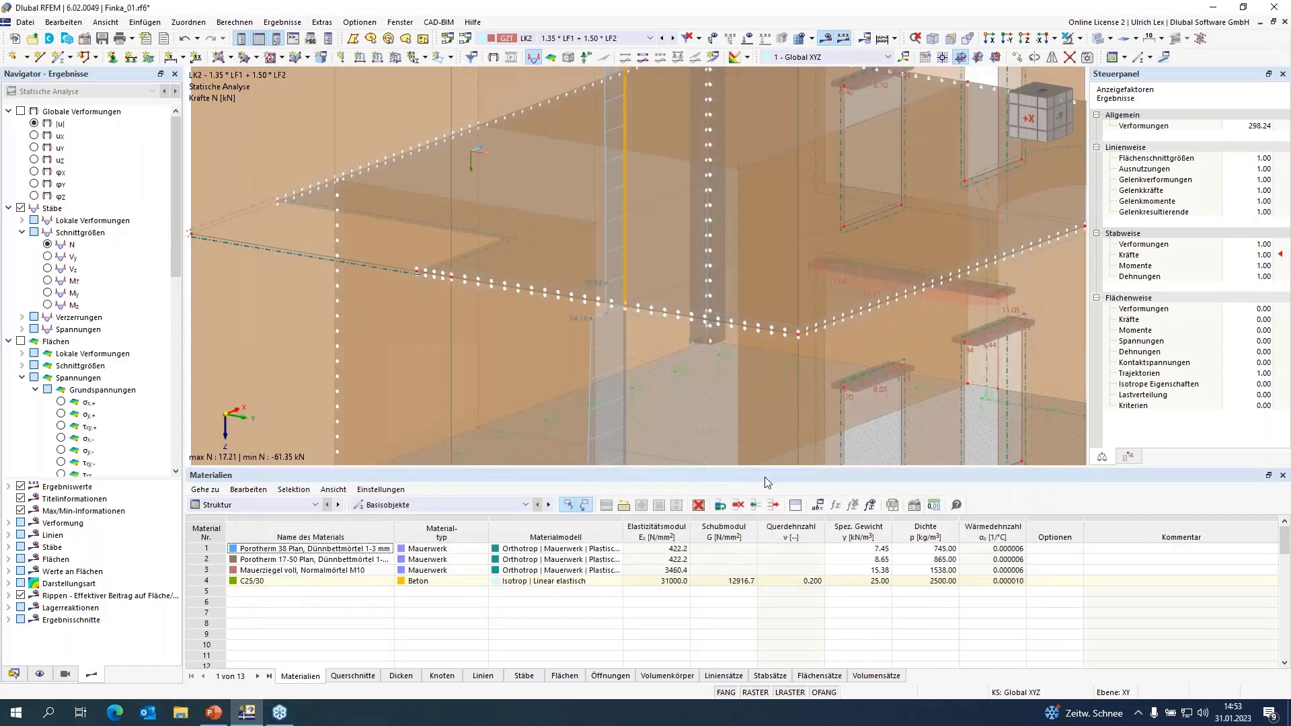
- Display the member bending moments My and inspect them along the result members at the roof and intermediate slab levels
{"action": "scroll", "coordinate": [699, 276], "scroll_direction": "down", "scroll_amount": 5}
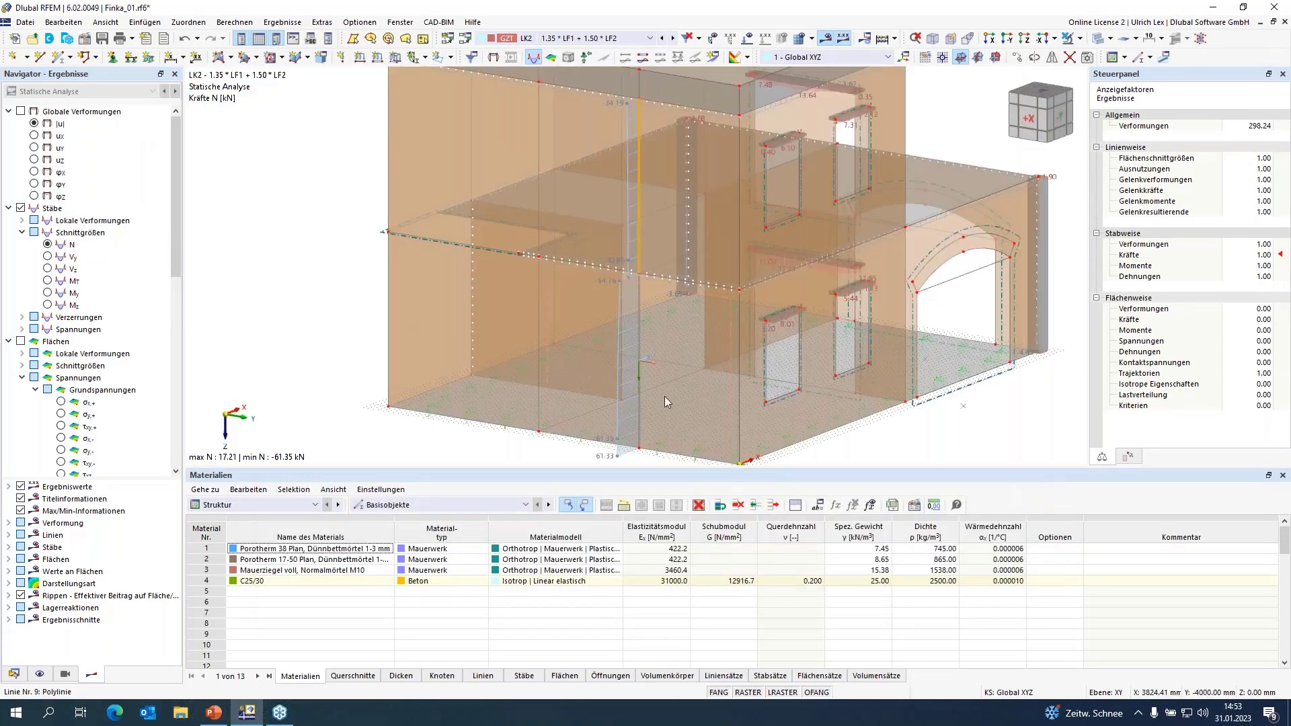
{"action": "middle_click_drag", "start_coordinate": [867, 457], "coordinate": [940, 451], "text": "ctrl"}
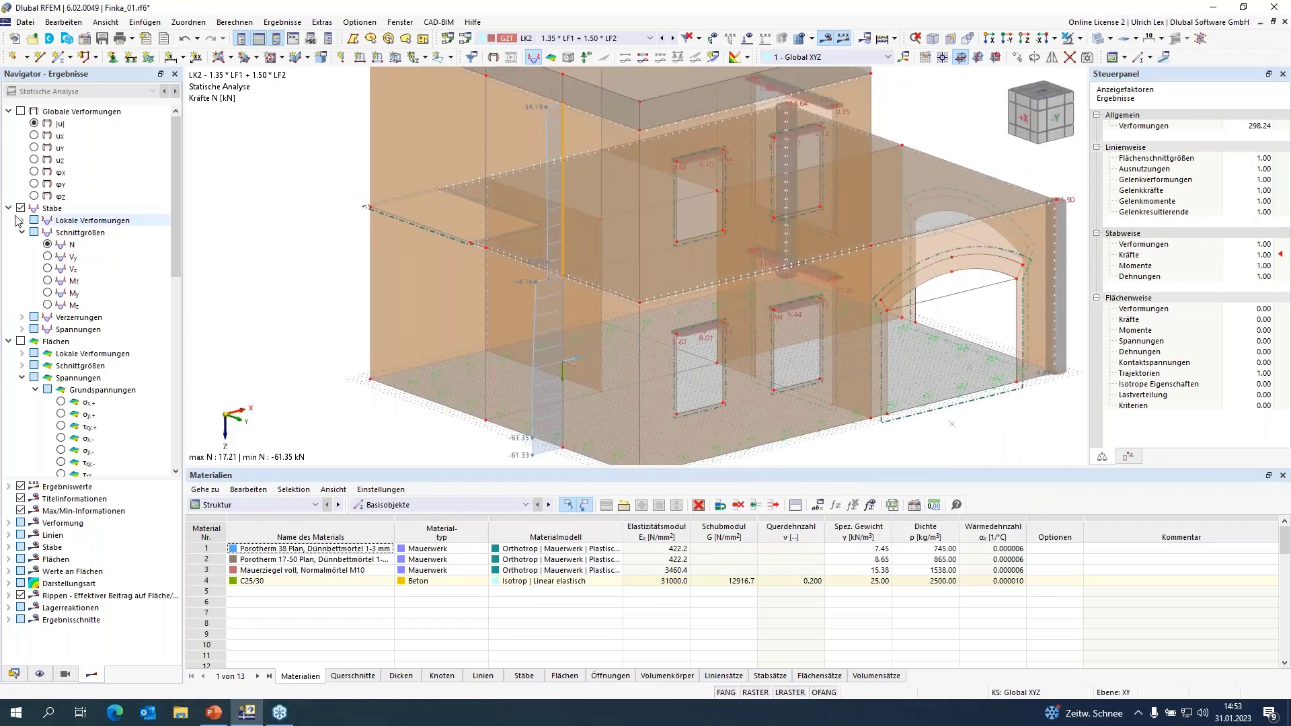
{"action": "left_click", "coordinate": [47, 293]}
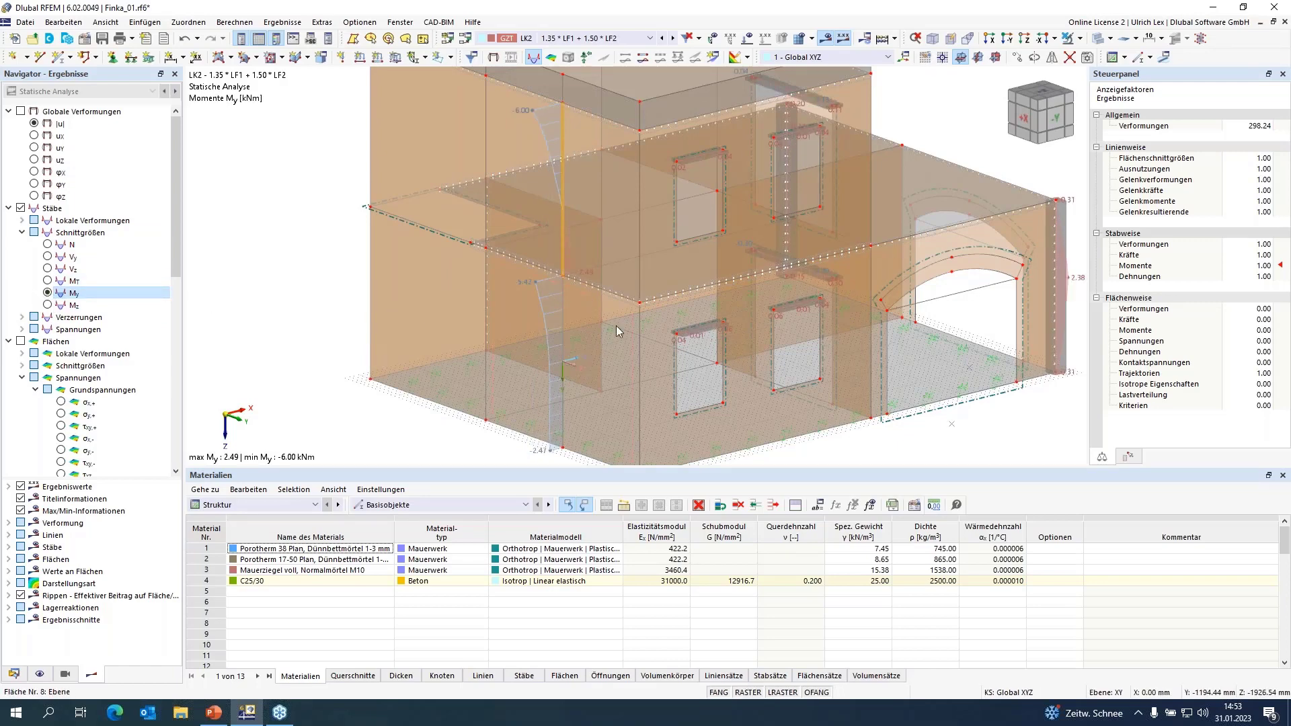
{"action": "scroll", "coordinate": [615, 323], "scroll_direction": "up", "scroll_amount": 2}
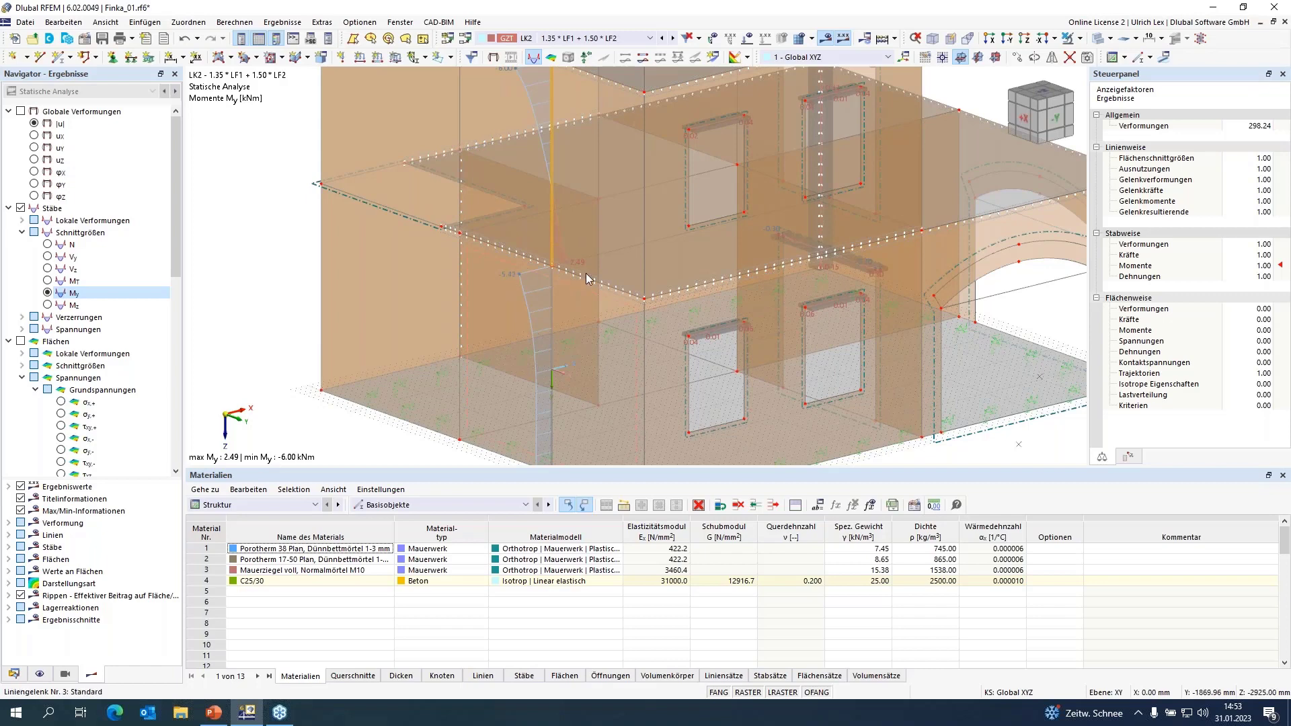
{"action": "scroll", "coordinate": [568, 272], "scroll_direction": "down", "scroll_amount": 2}
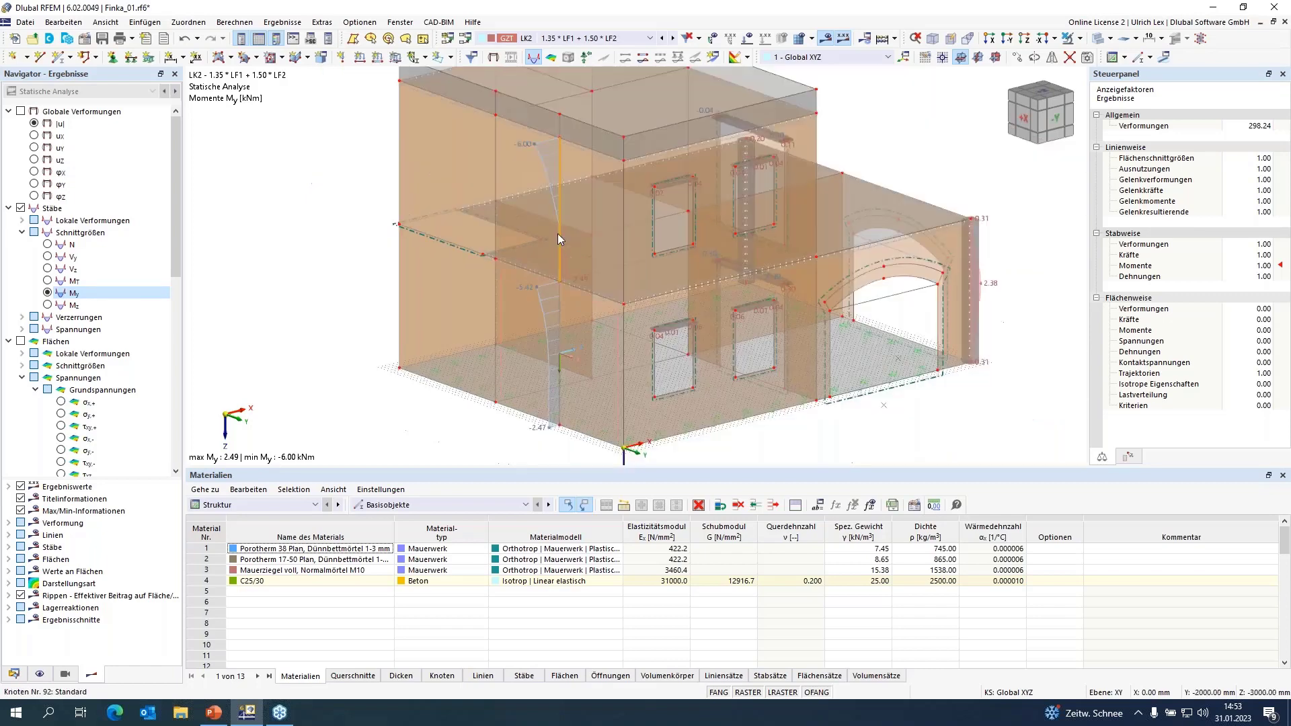
{"action": "scroll", "coordinate": [524, 195], "scroll_direction": "up", "scroll_amount": 5}
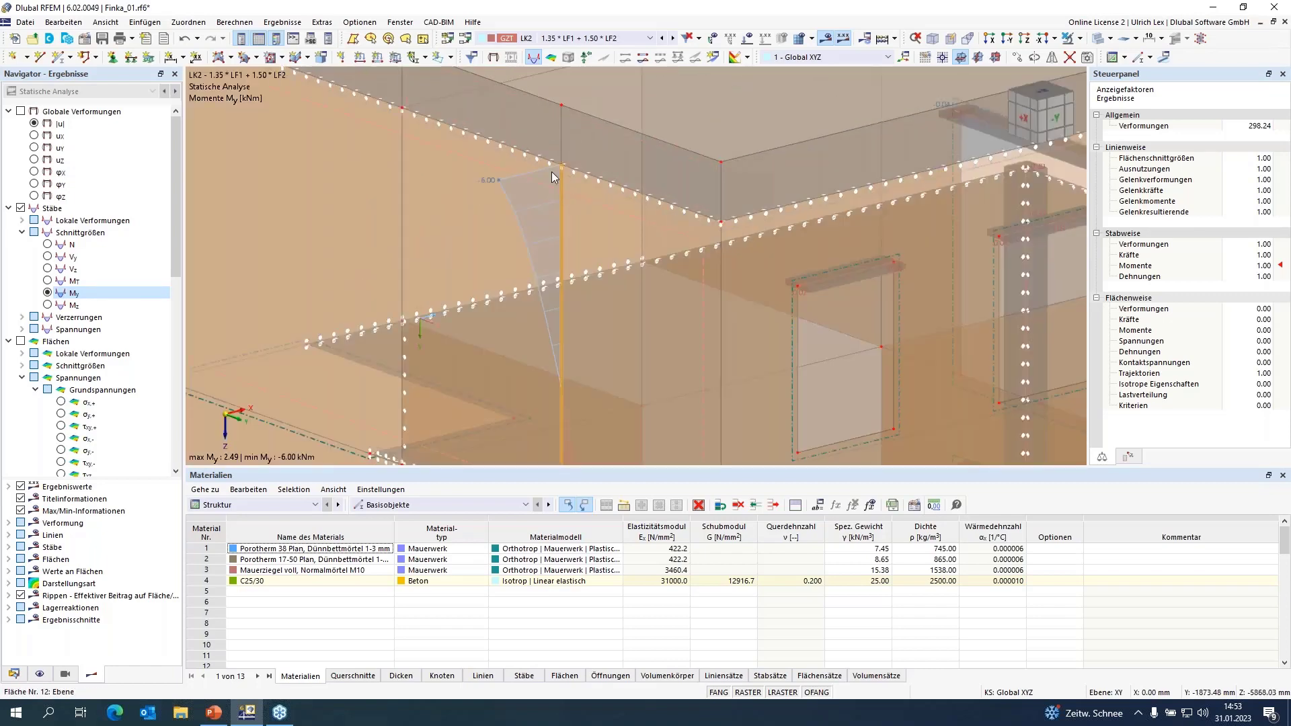
{"action": "scroll", "coordinate": [544, 163], "scroll_direction": "down", "scroll_amount": 3}
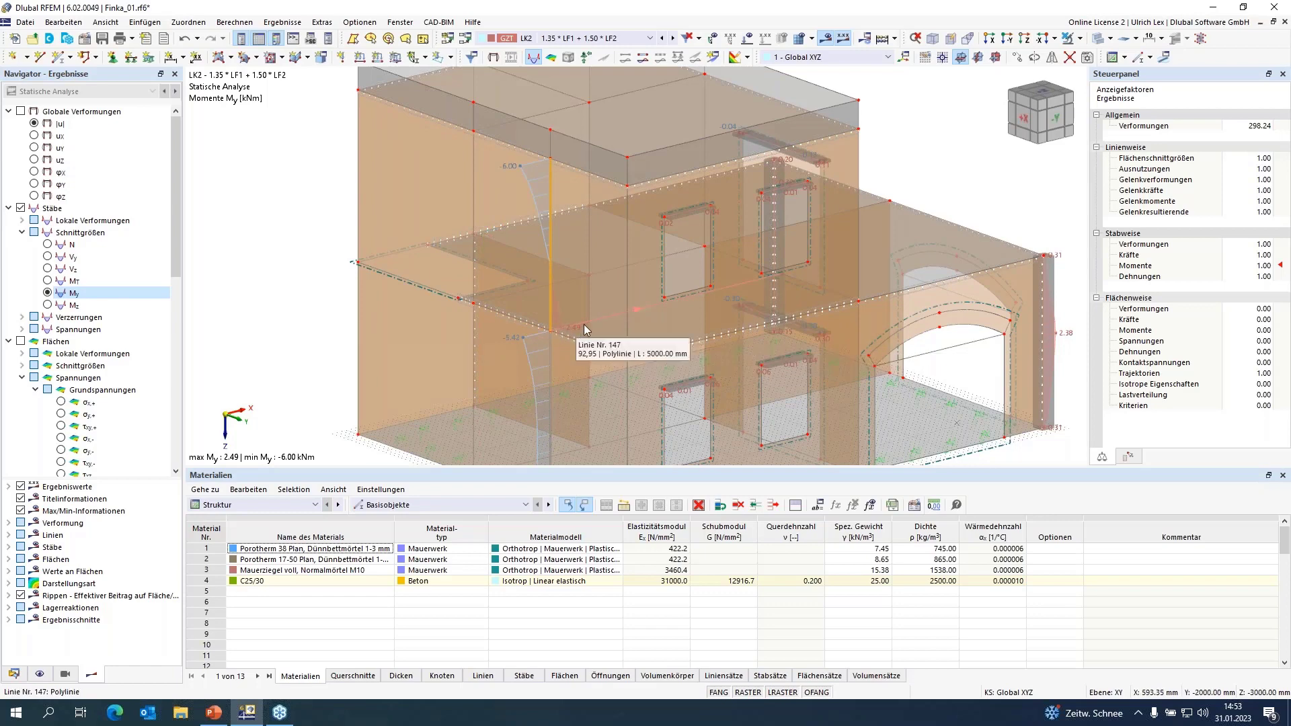
- Display the member axial forces N again and view them on the whole building from the terrace side
{"action": "left_click", "coordinate": [48, 245]}
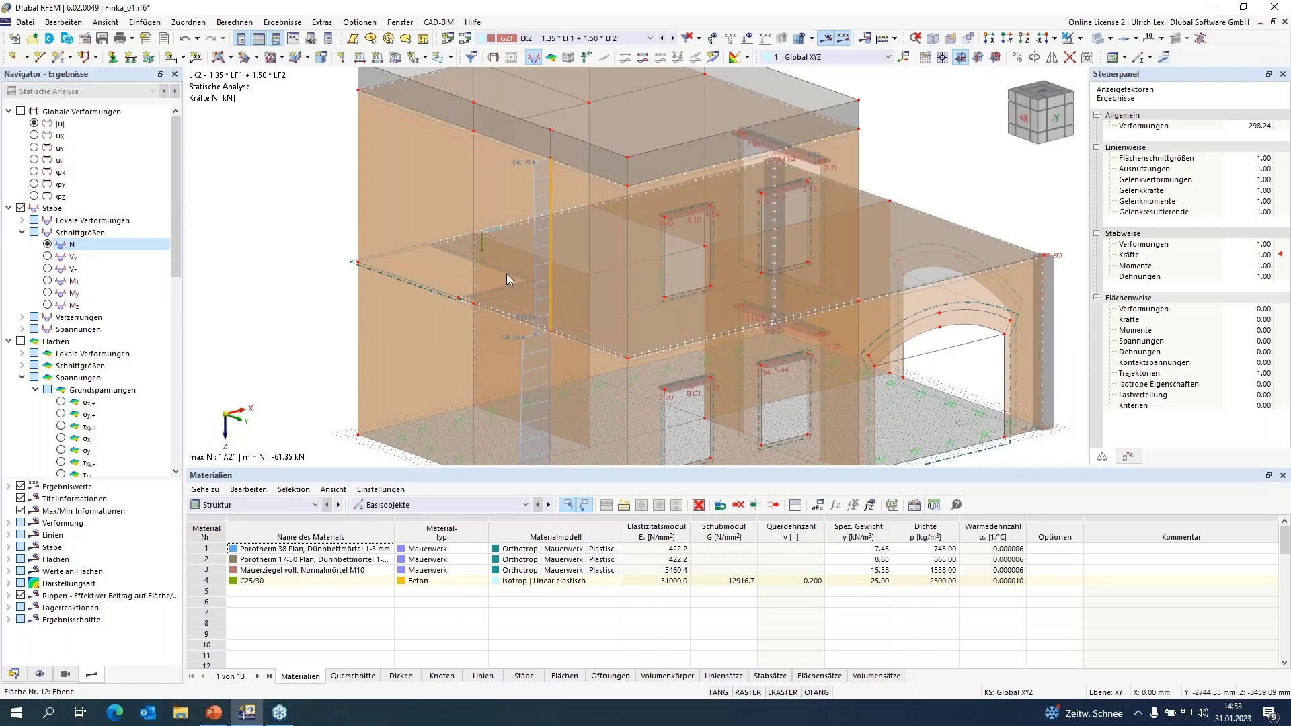
{"action": "scroll", "coordinate": [302, 193], "scroll_direction": "down", "scroll_amount": 2}
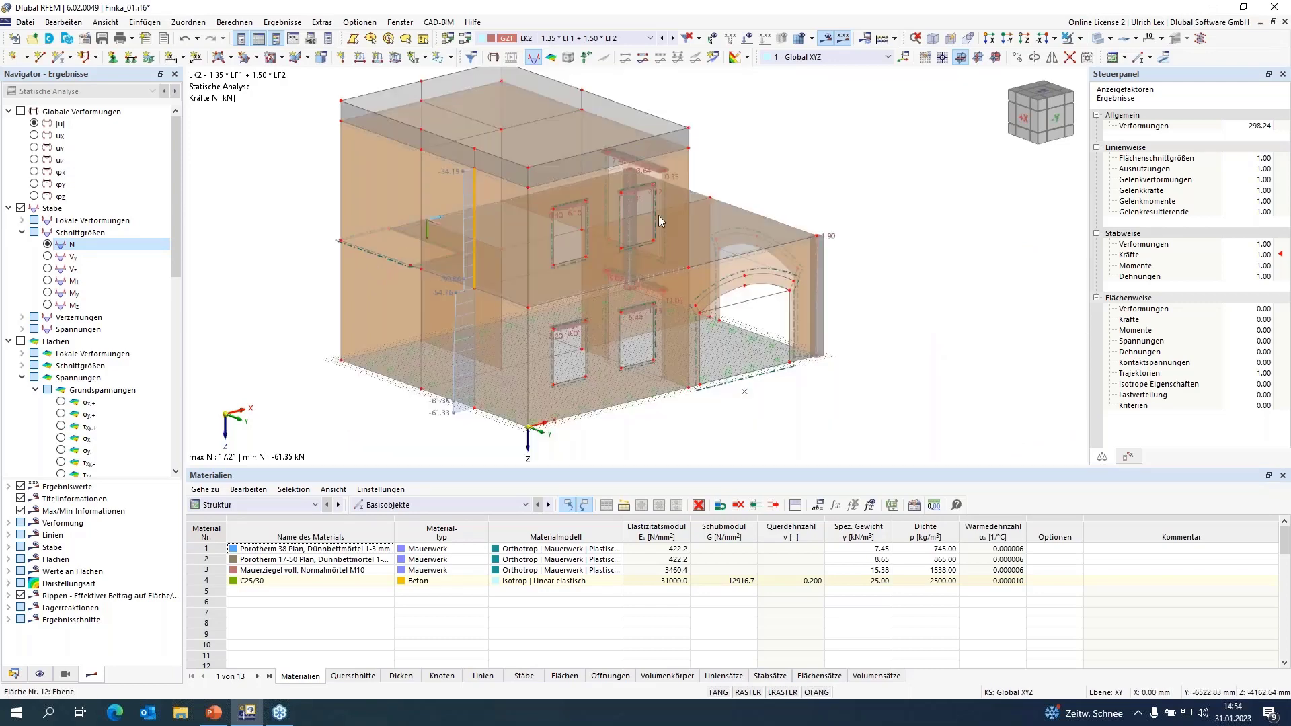
{"action": "middle_click_drag", "start_coordinate": [874, 225], "coordinate": [728, 355], "text": "ctrl"}
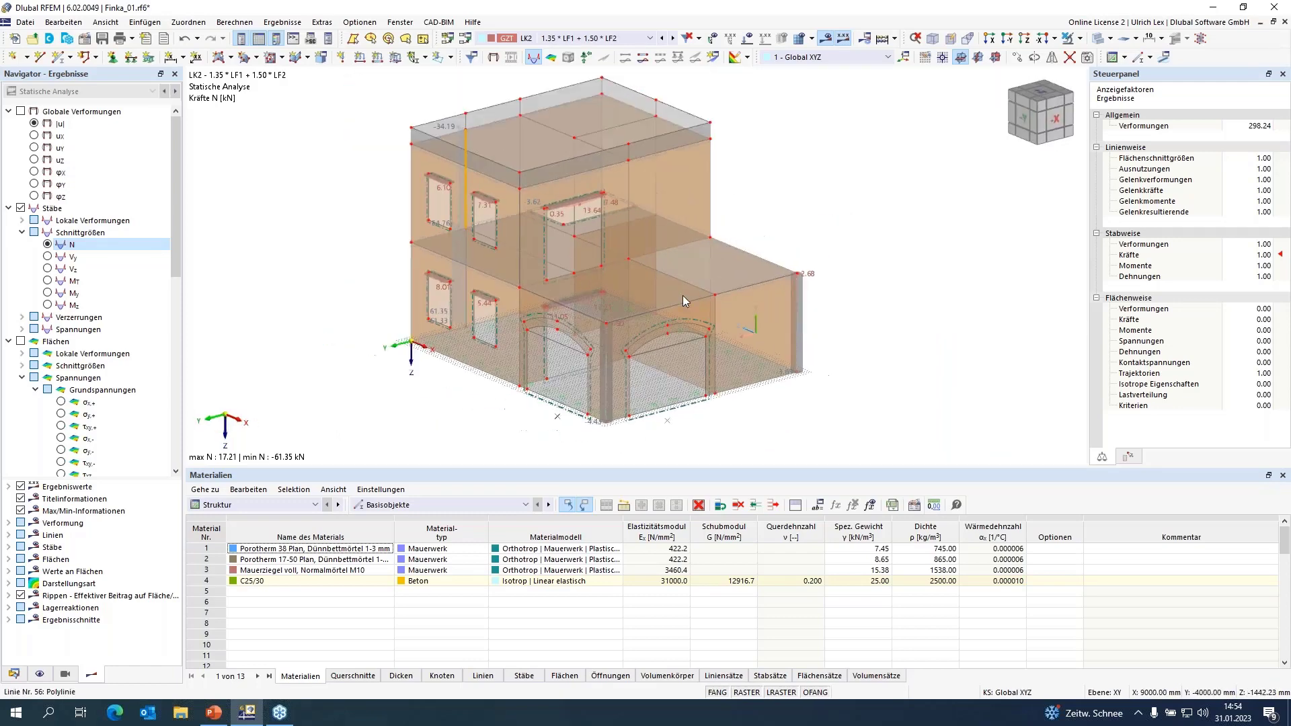